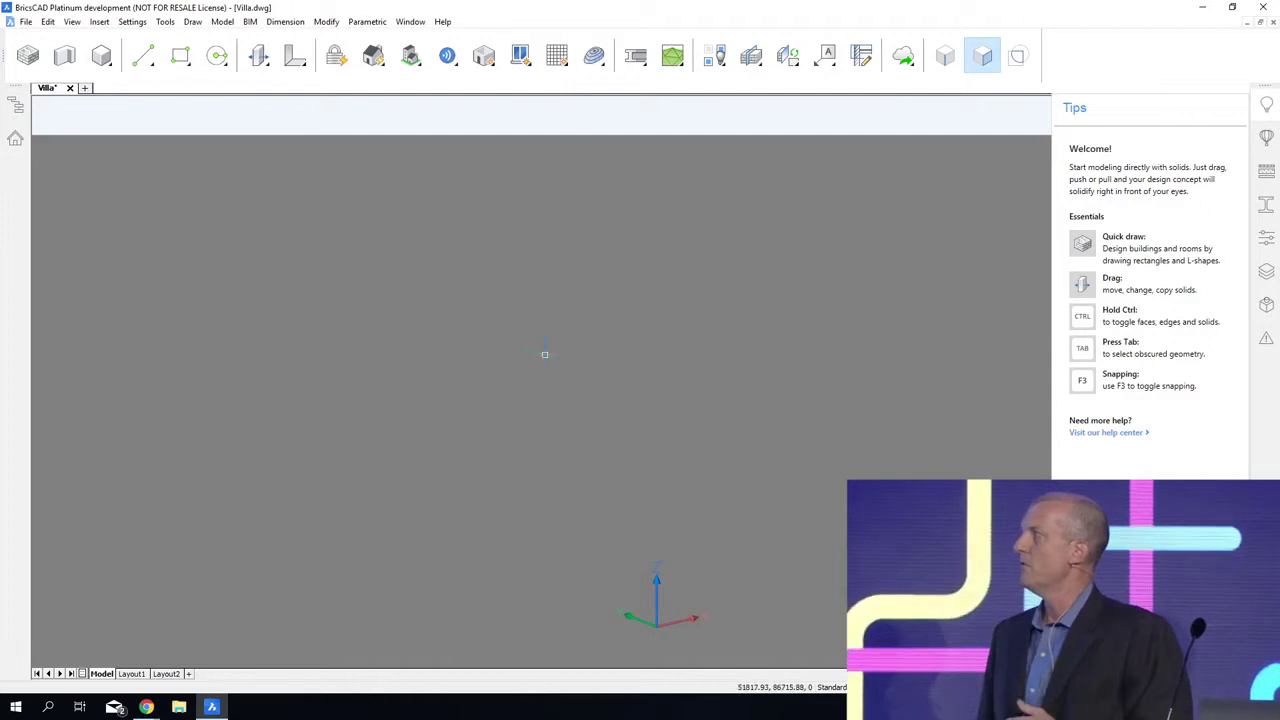
Step: Use Quick Draw to create the main building volume from the origin as a 12000 by 16300 mm rectangle
right_click(544, 354)
mouse_move(555, 398)
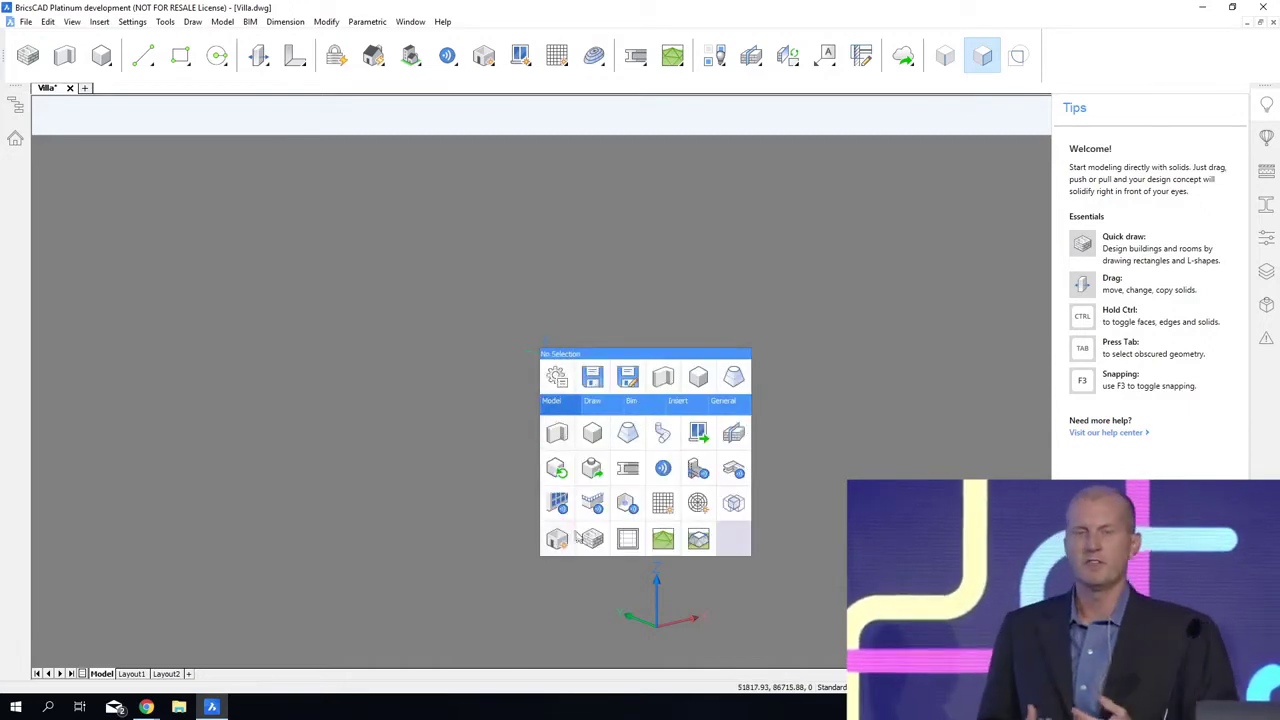
click(591, 539)
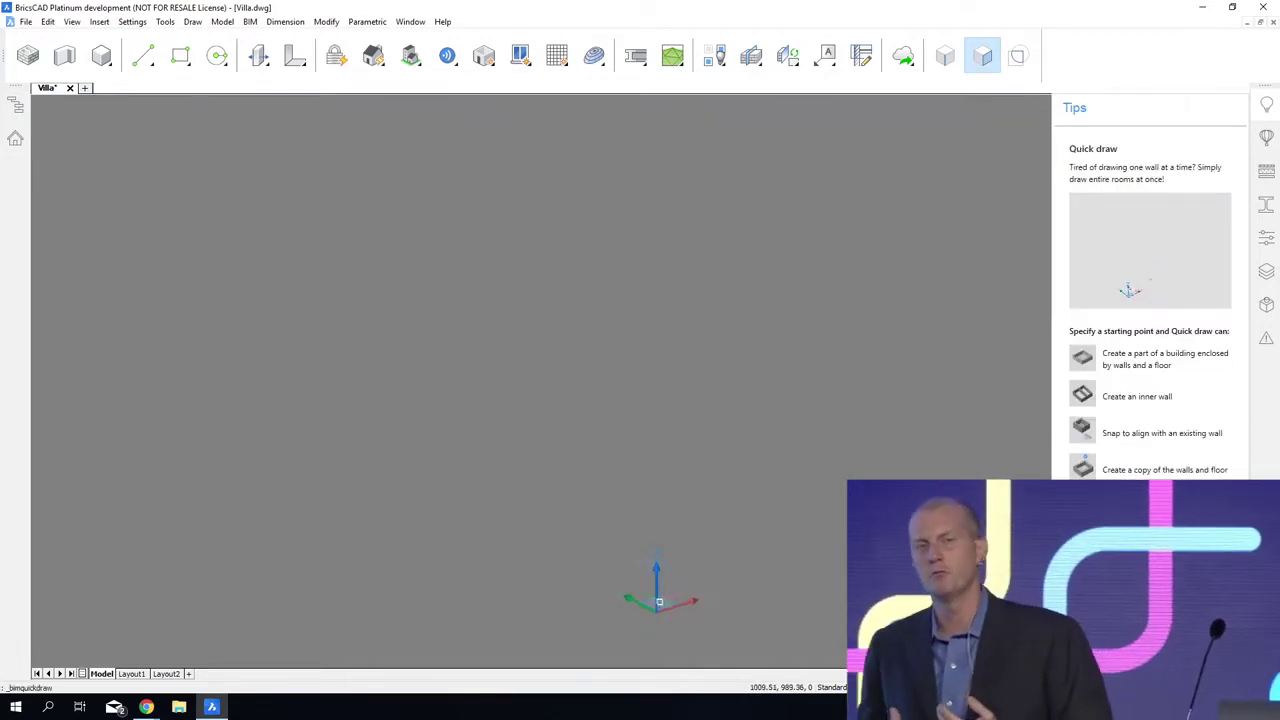
click(651, 527)
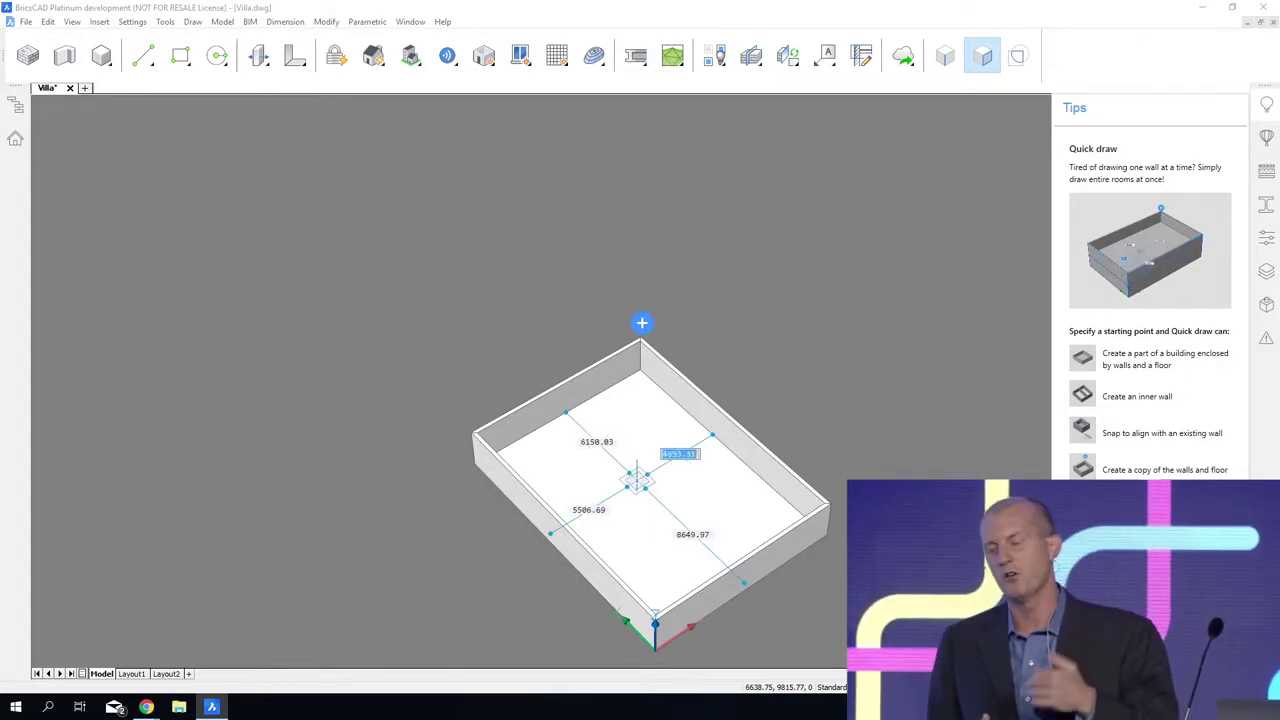
Step: Add a 4500 by 15500 mm wing with Quick Draw, extending from the main volume's back wall in line with its long wall
key(Tab)
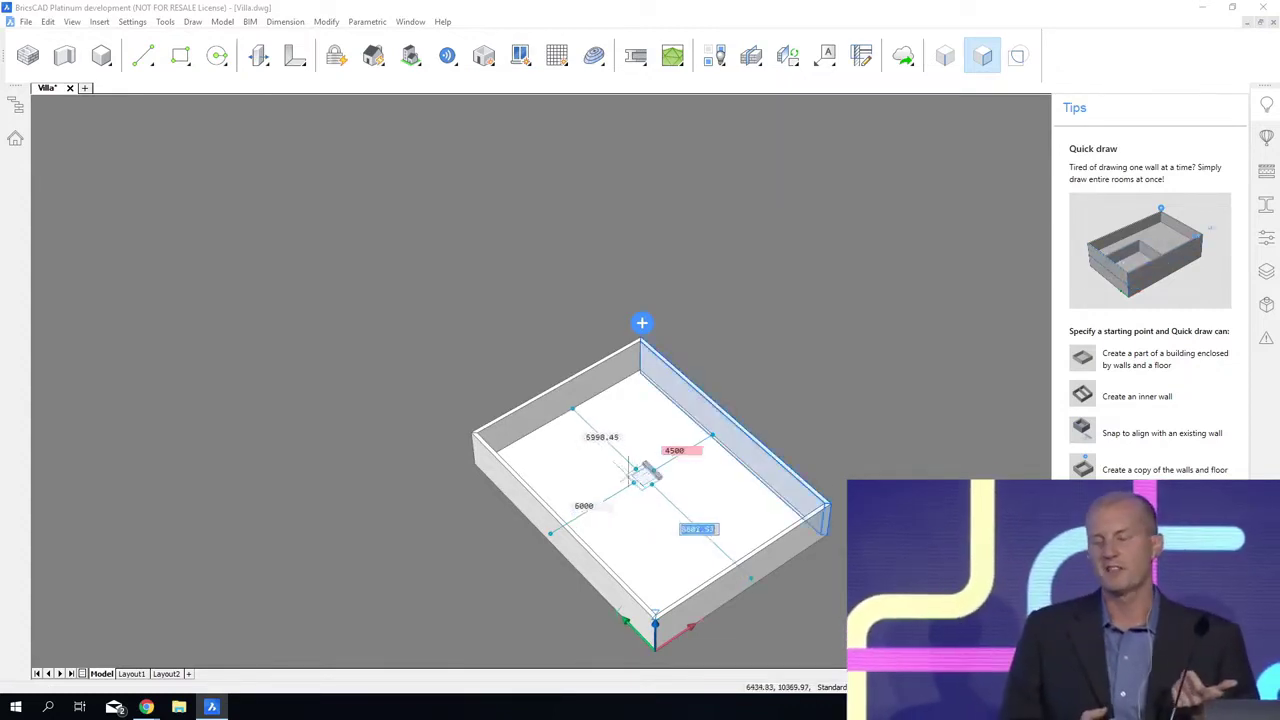
click(562, 417)
text(4500)
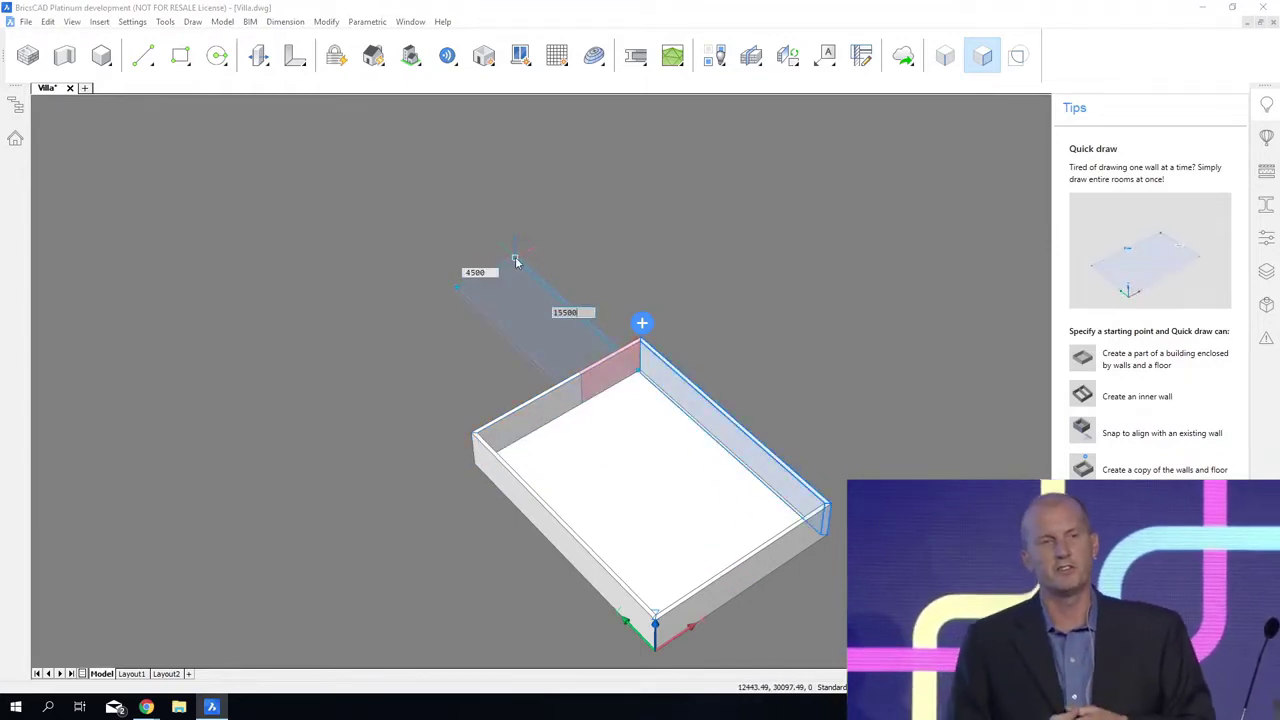
click(516, 261)
Step: Draw interior walls that close off the wing and divide the main volume into rooms, including a notched room beside the front corner
click(705, 430)
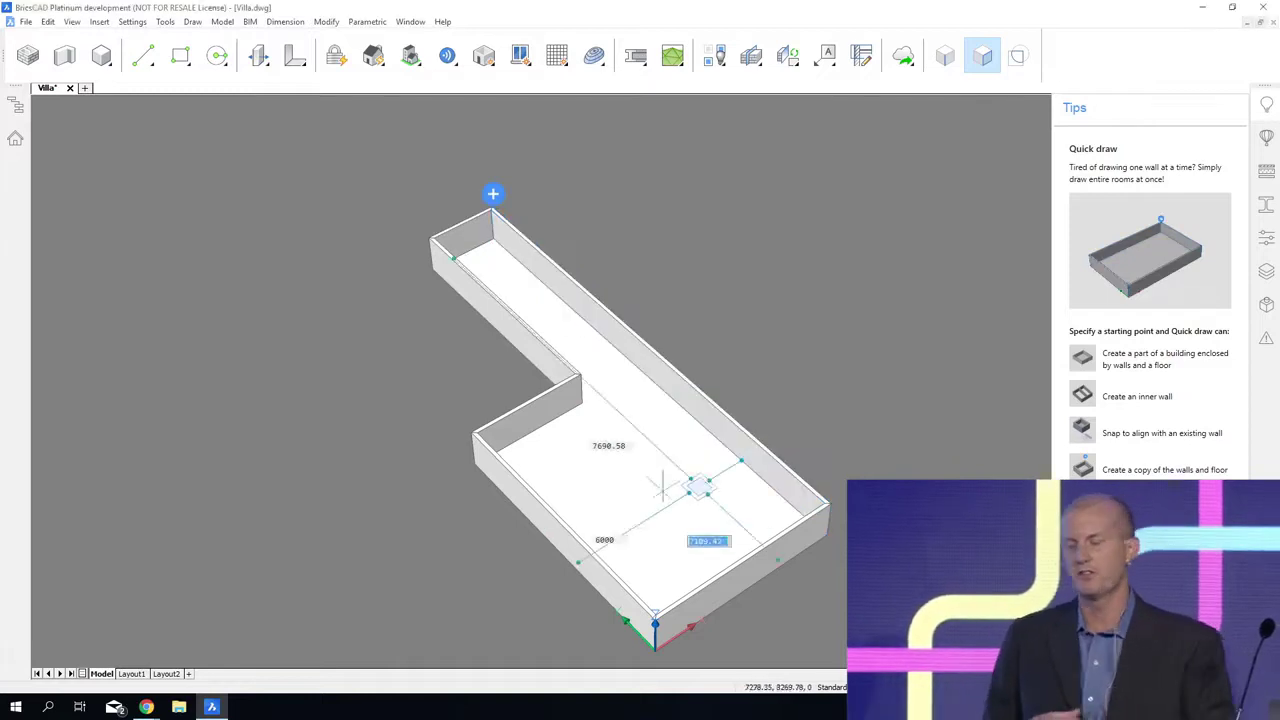
click(567, 488)
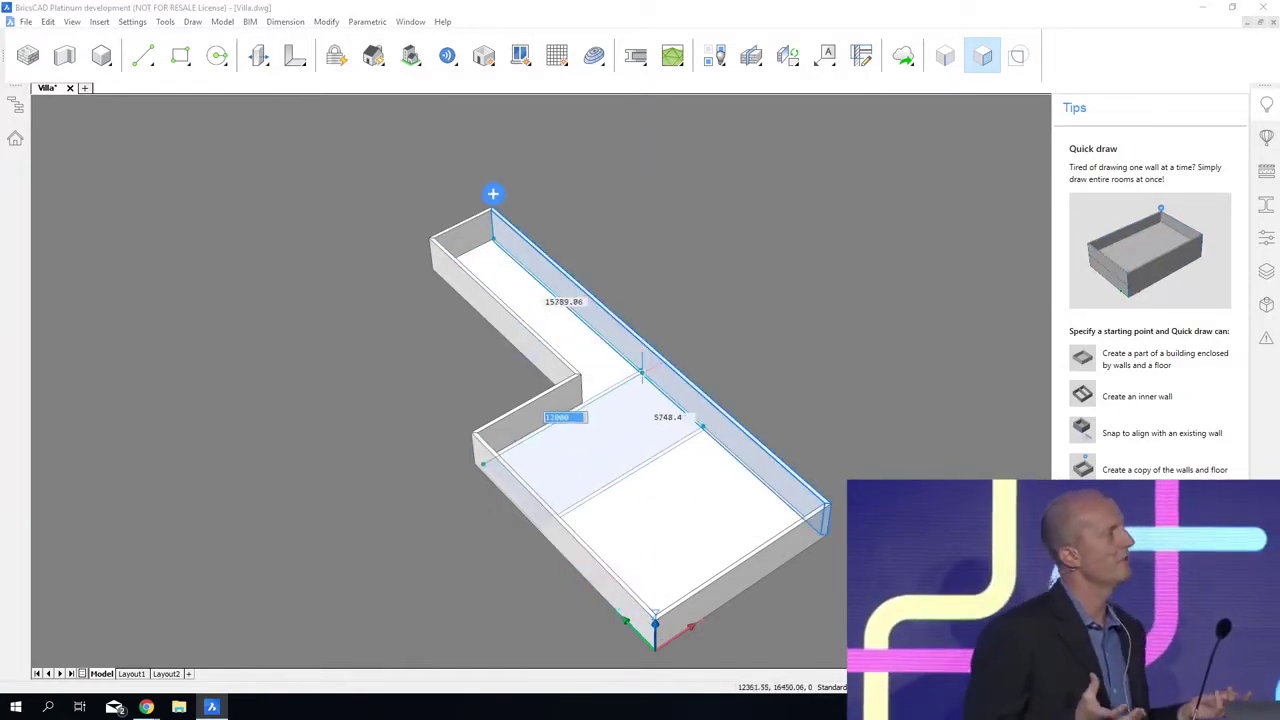
click(640, 370)
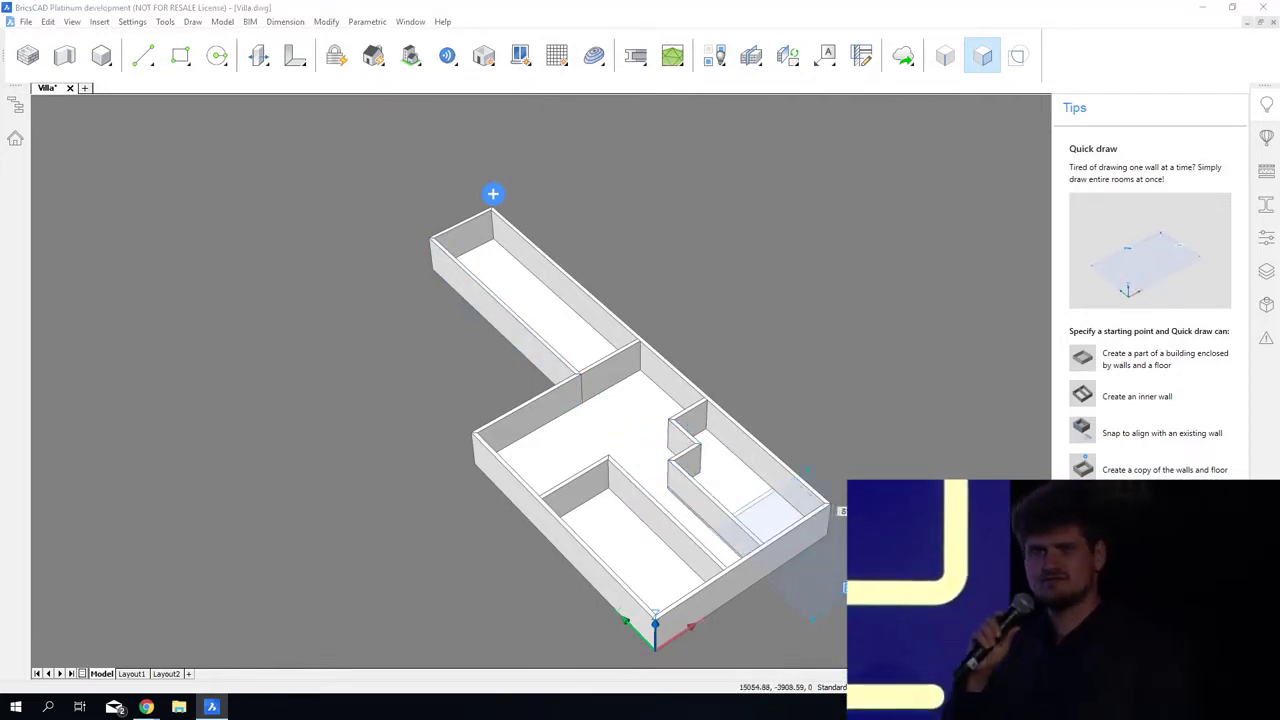
click(902, 560)
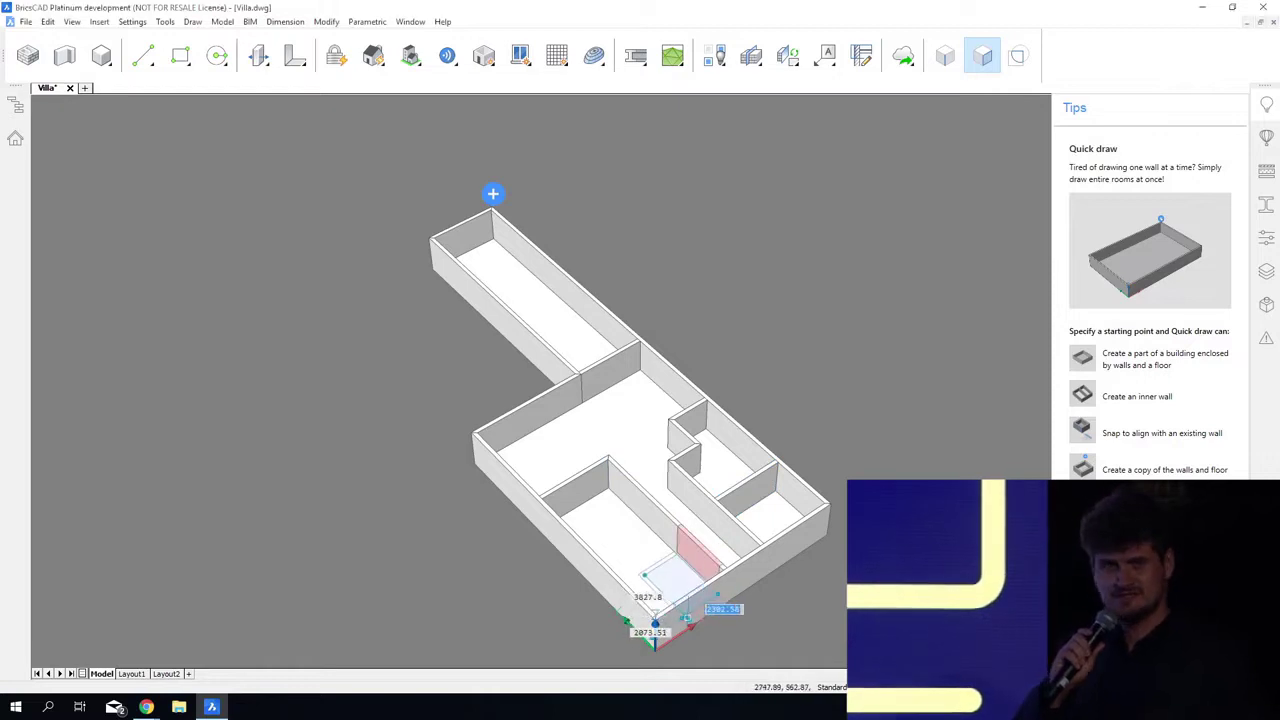
click(655, 618)
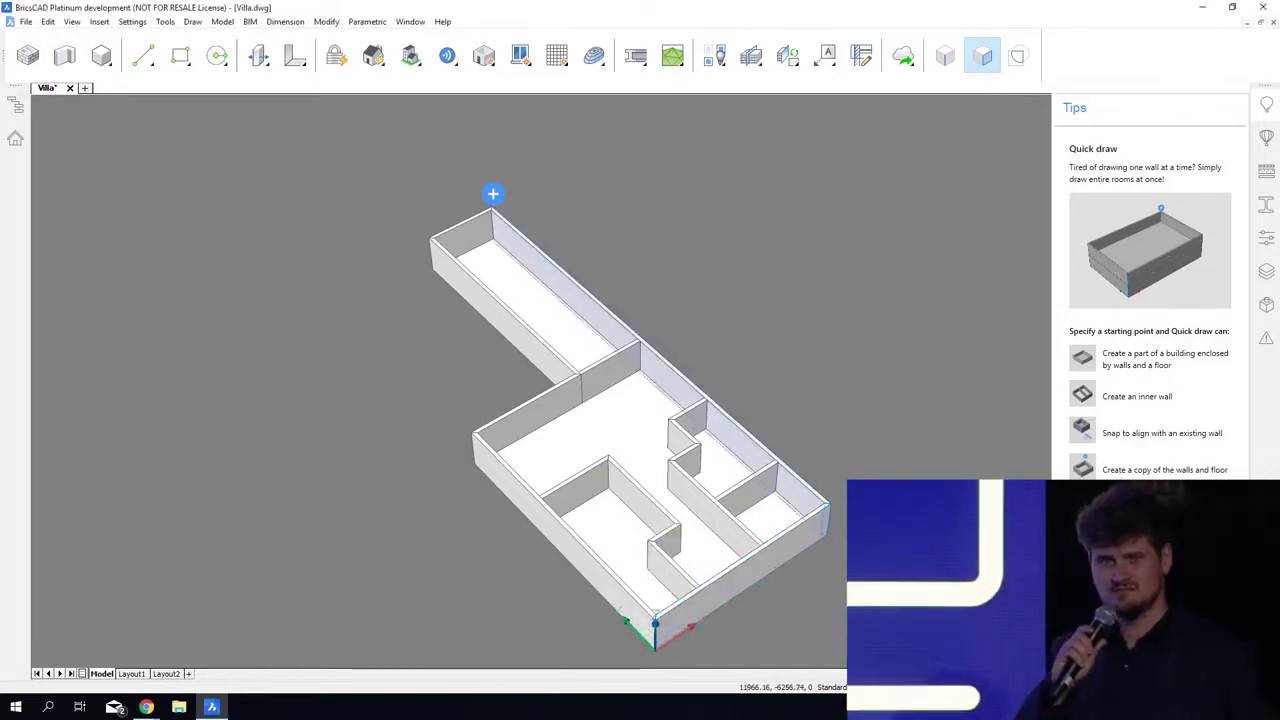
Step: Copy the walls and floor upward as a second storey, finish Quick Draw and hide the tips
click(500, 195)
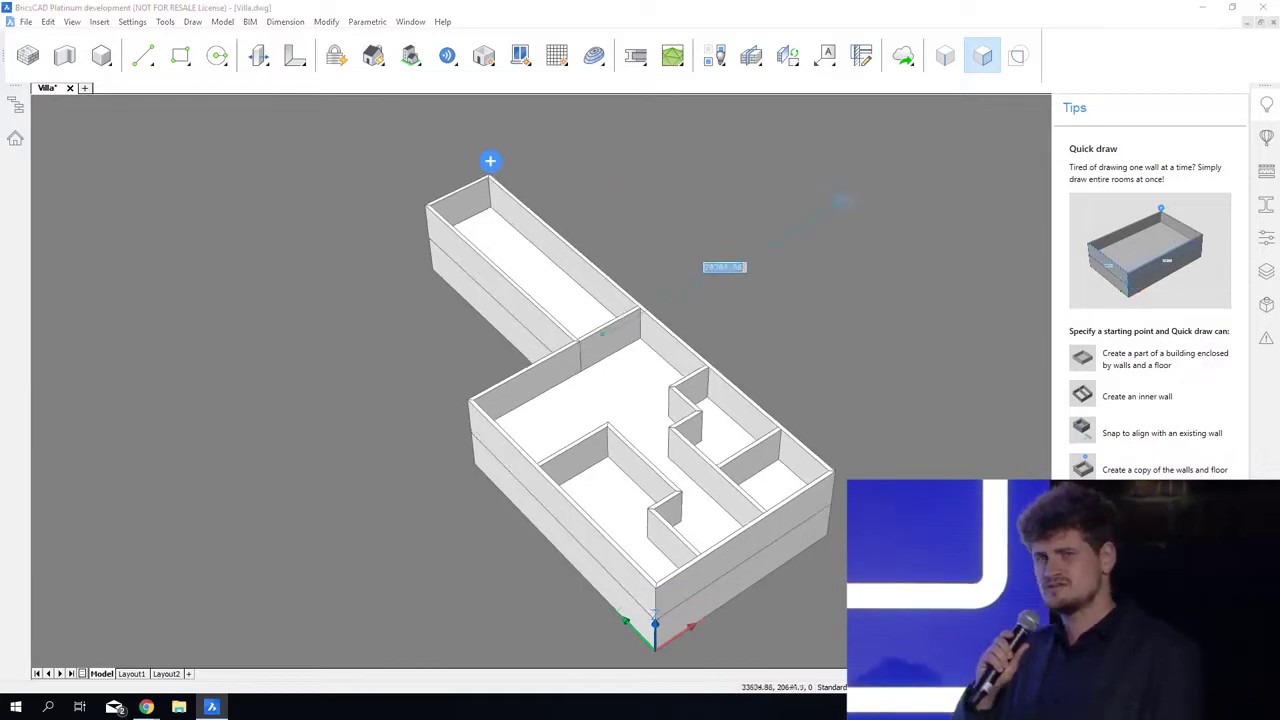
shift+middle_drag(845, 202, 868, 220)
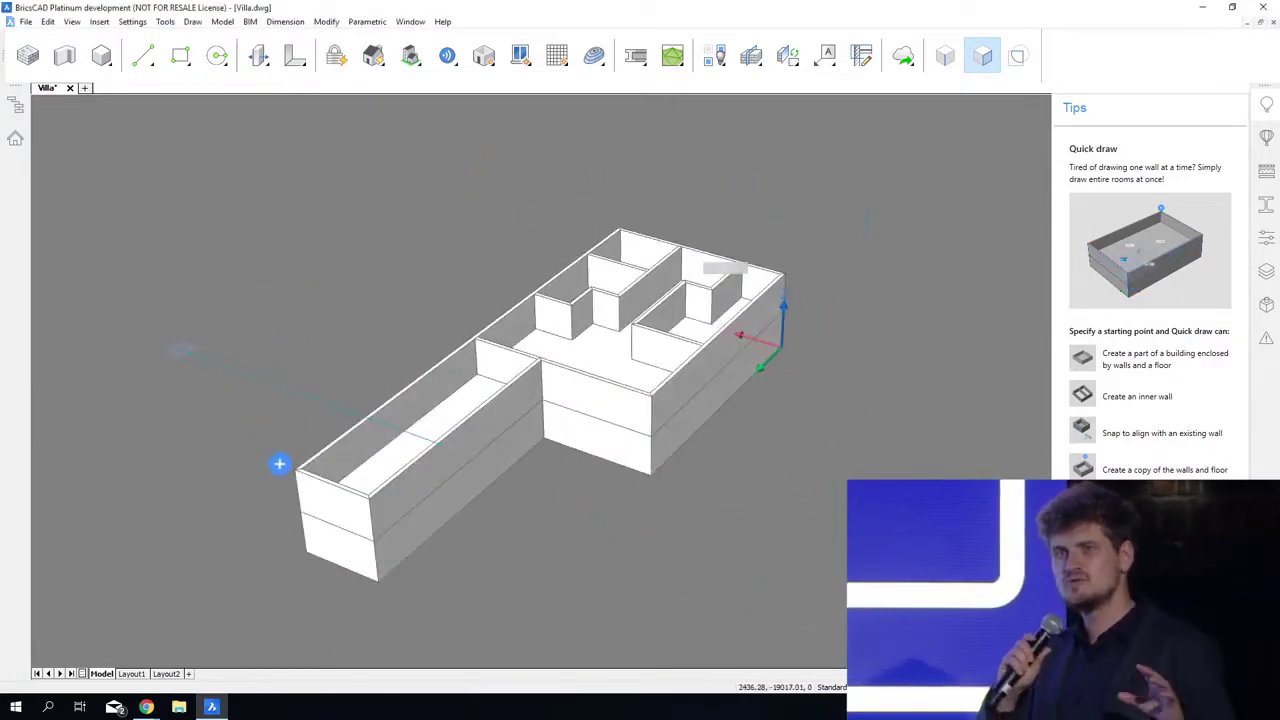
click(1266, 105)
shift+middle_drag(700, 560, 836, 565)
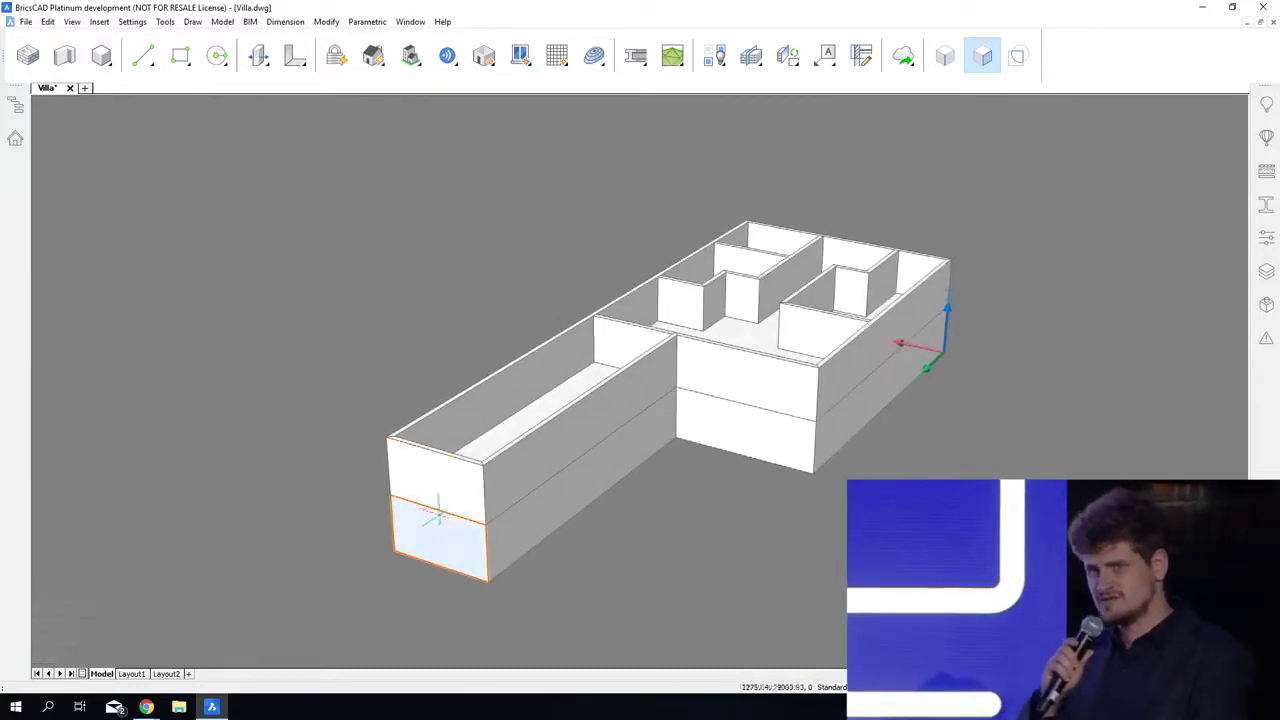
Step: Offset the bottom edge of the upper storey's wing end wall upward on its face and enable boundary detection
click(459, 514)
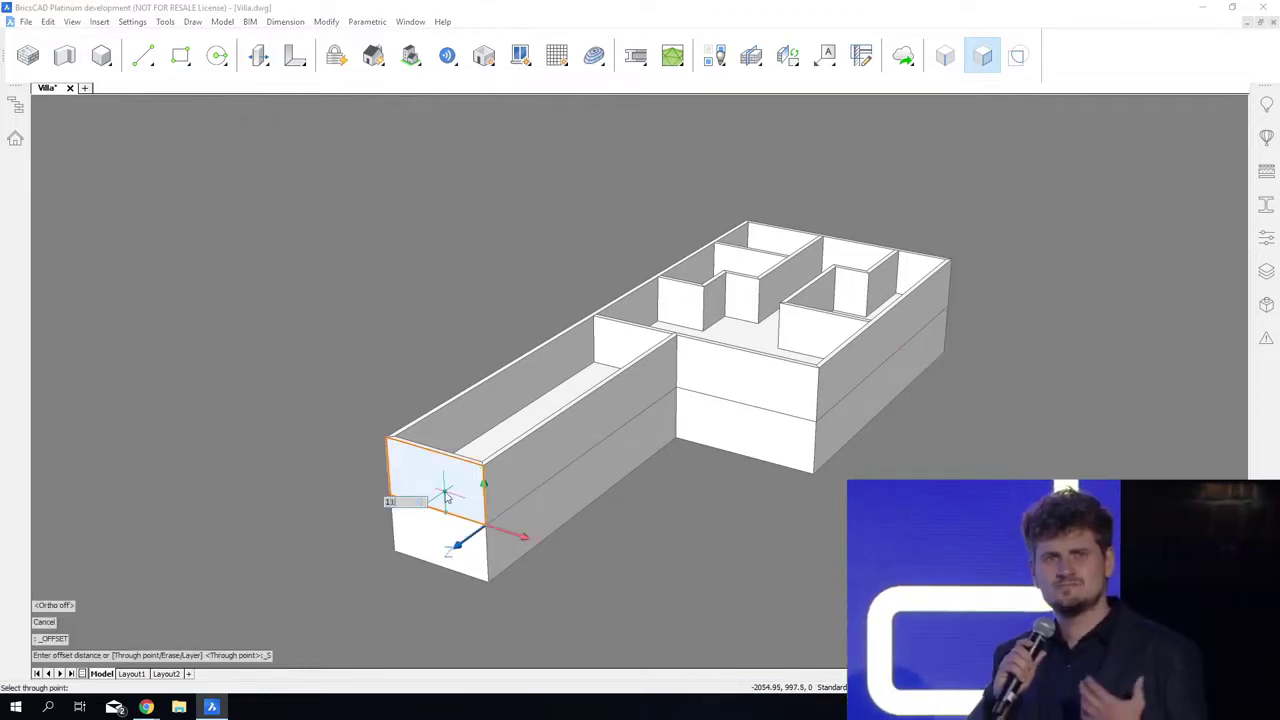
click(445, 492)
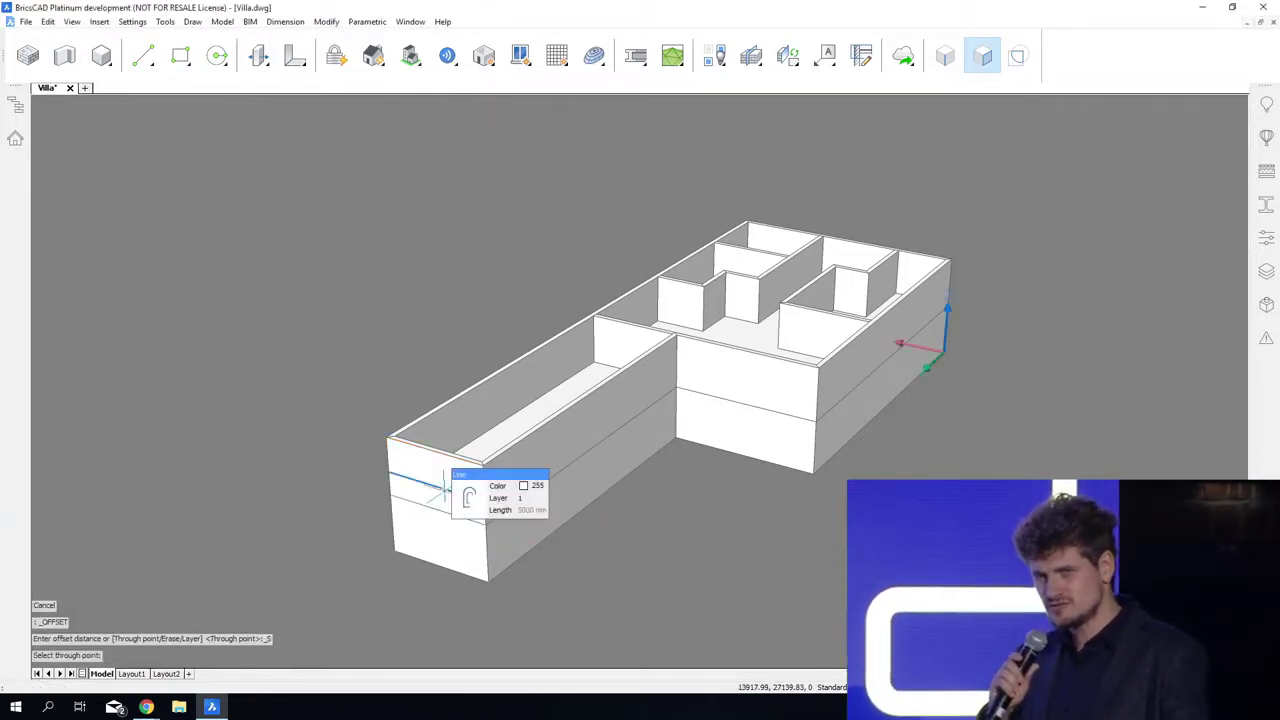
click(1020, 60)
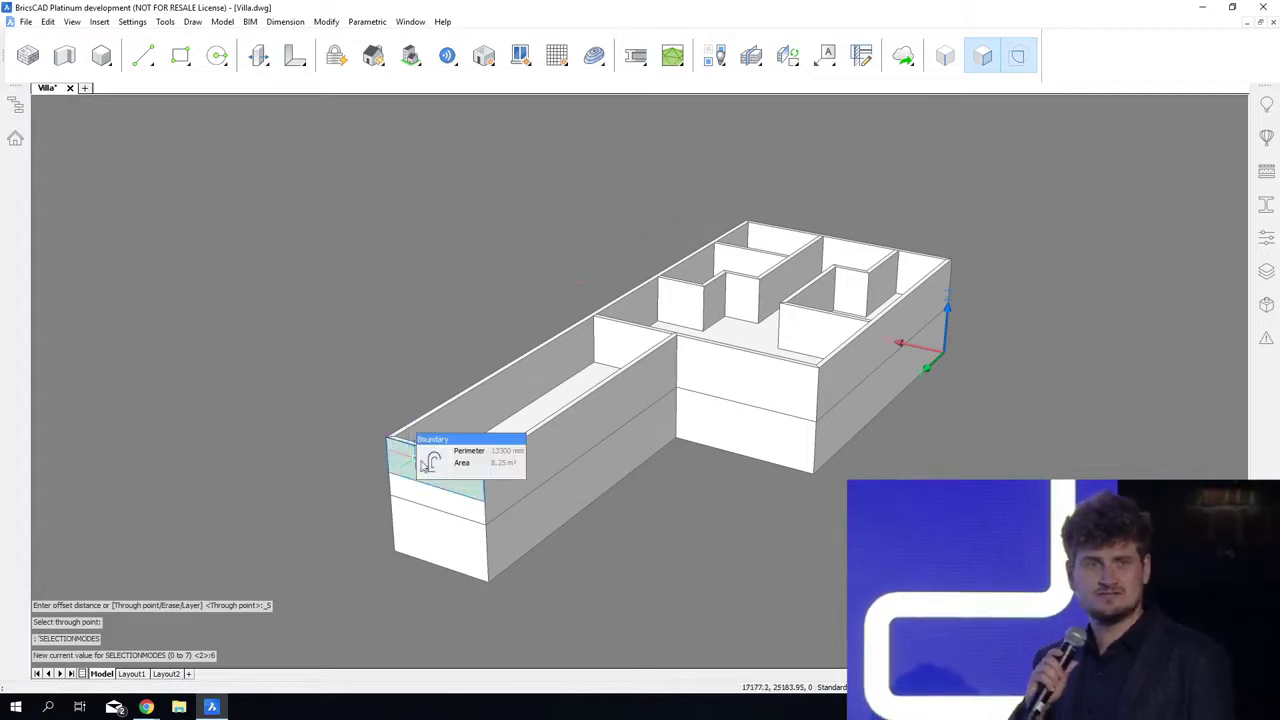
Step: Extrude the boundary above the offset line in Subtract mode along the building's full length to lower the walls on that side
mouse_move(428, 462)
click(472, 463)
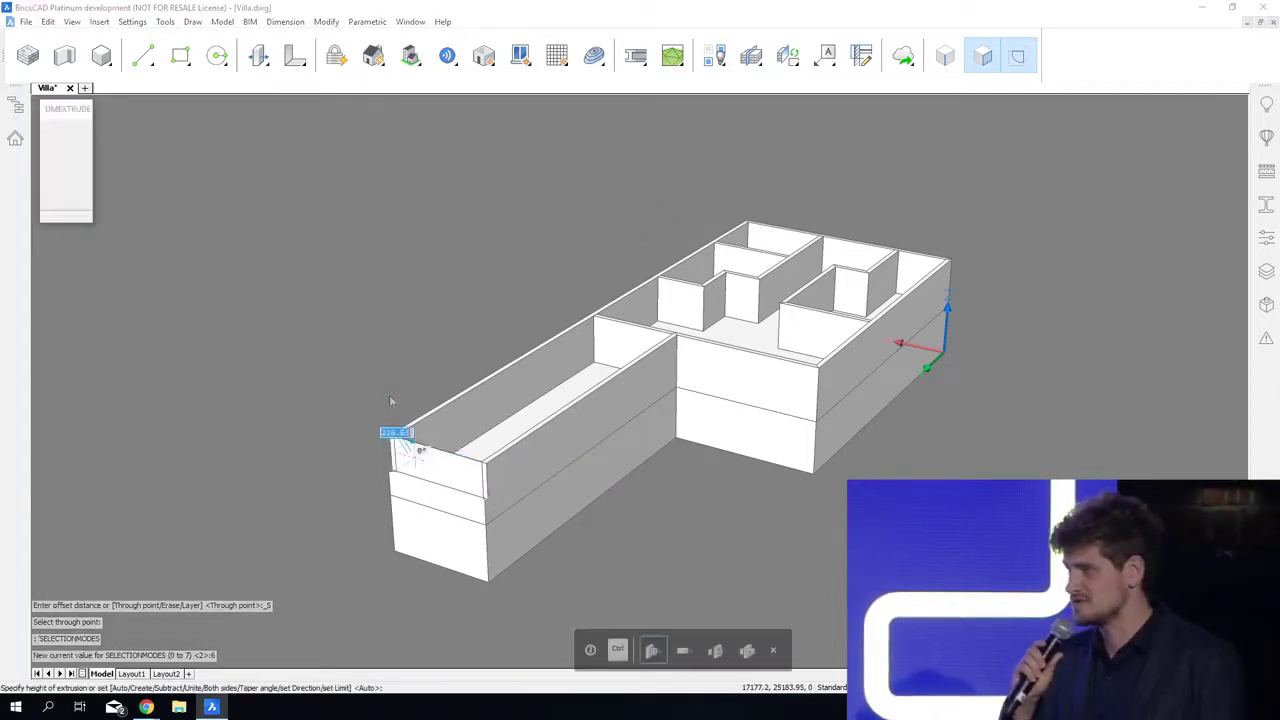
key(ctrl)
key(ctrl)
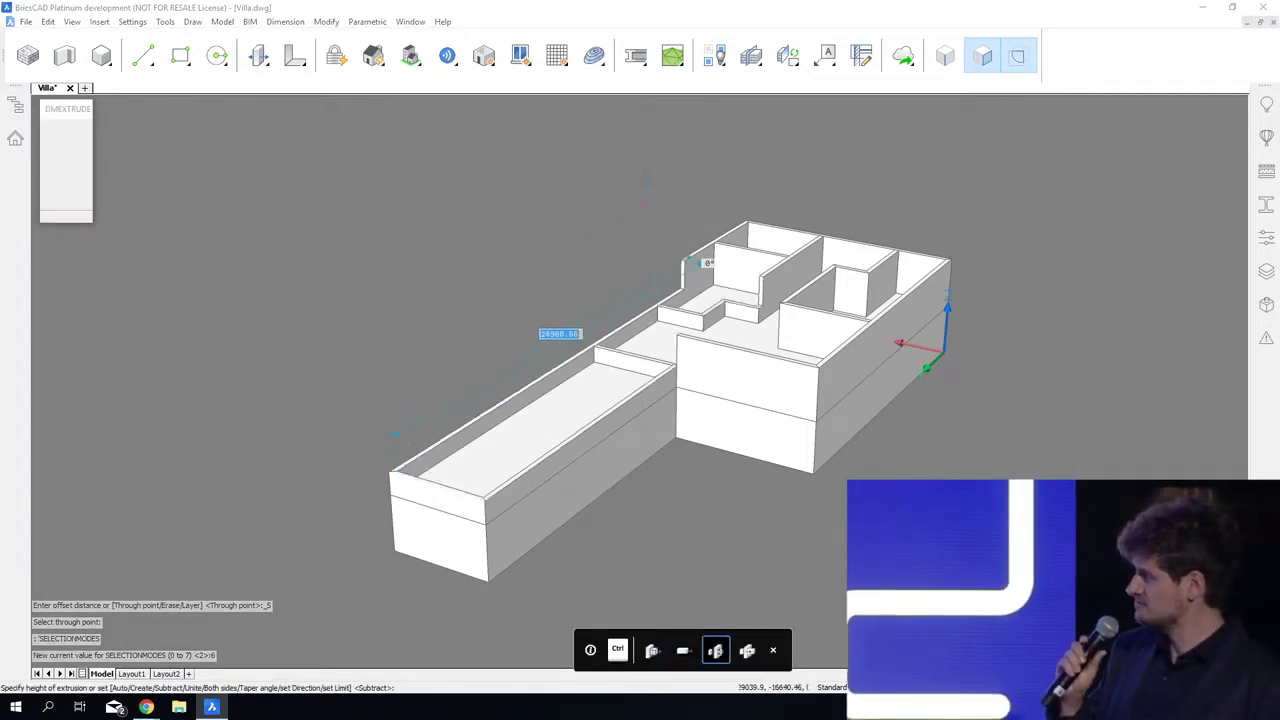
click(722, 140)
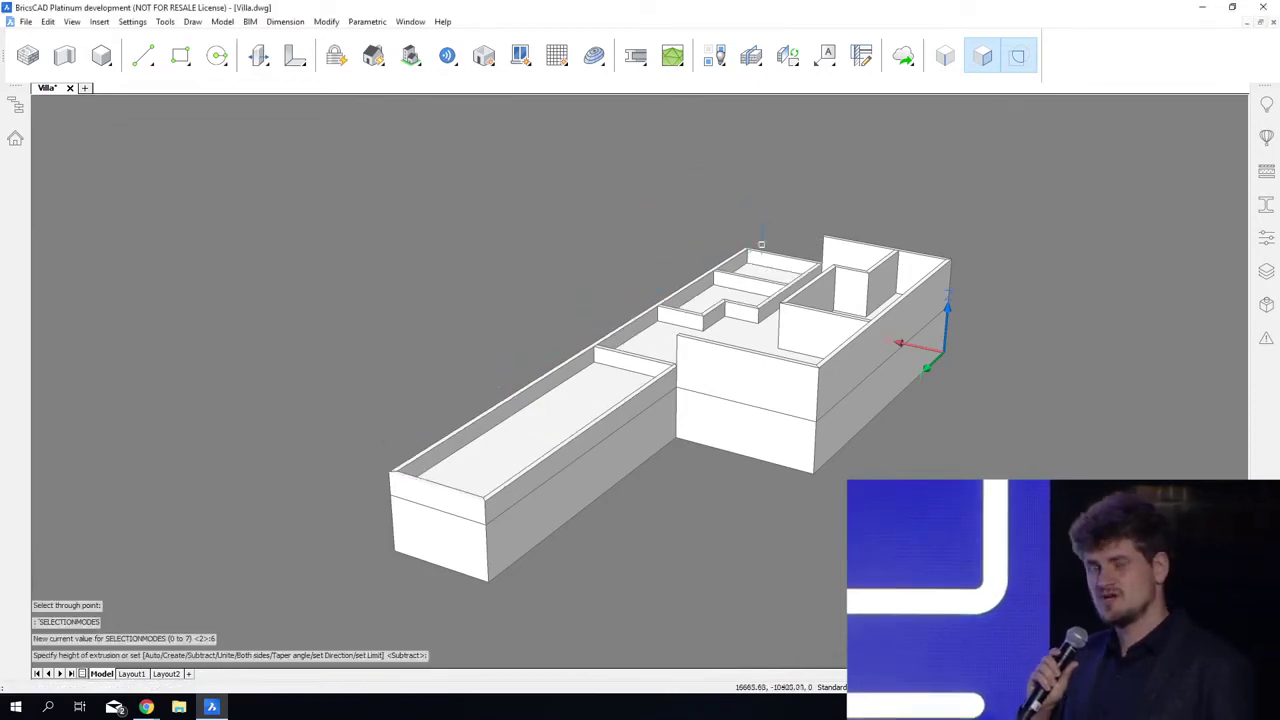
Step: Extrude the inner boundary of the far lowered end wall in Subtract mode to remove the low partitions up to the wing
click(783, 262)
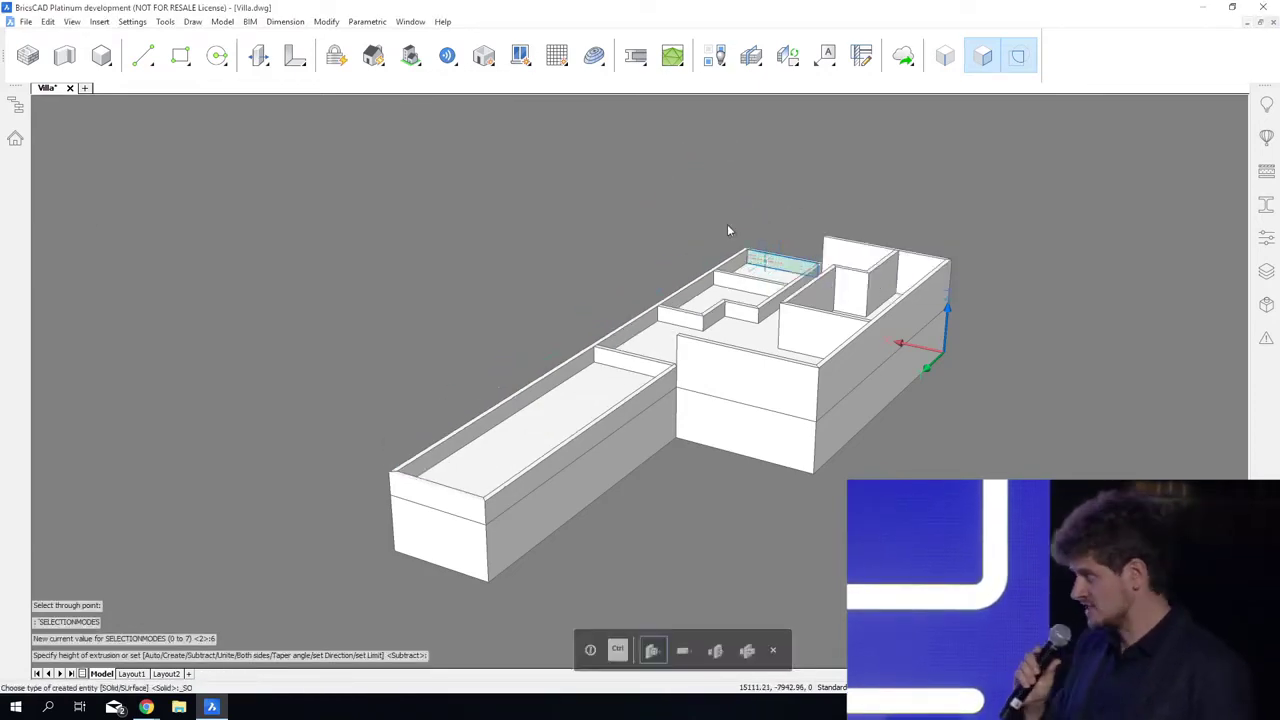
key(ctrl)
key(ctrl)
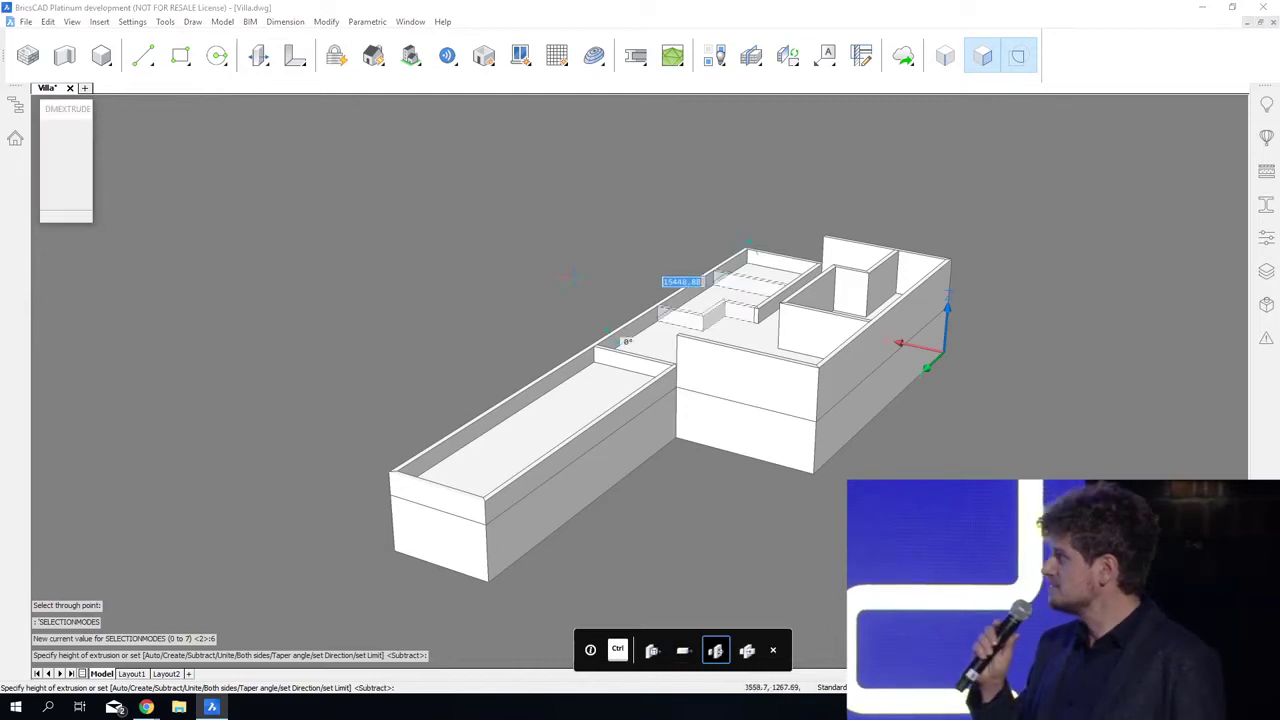
key(Escape)
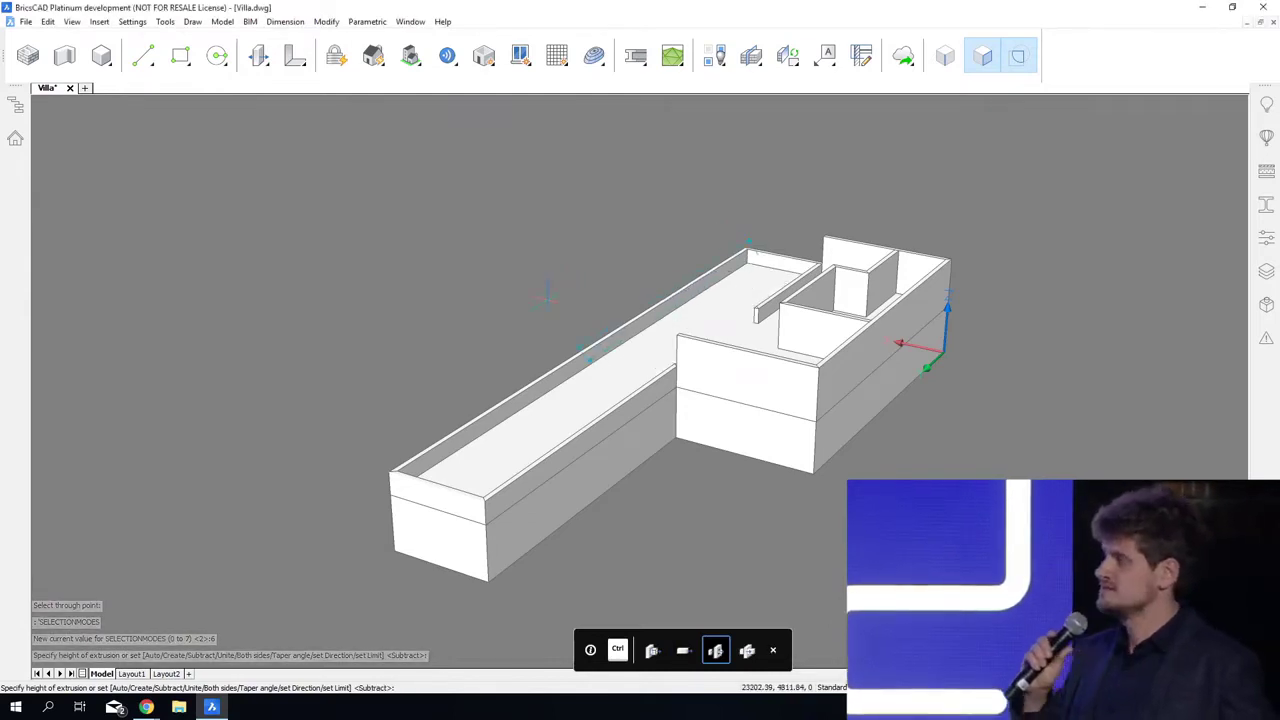
Step: Quick Draw new upper-floor walls starting 18000 mm from the wing's end and 2000 mm from the long wall, with a notch at the far corner
shift+middle_drag(680, 300, 515, 430)
shift+middle_drag(760, 345, 768, 394)
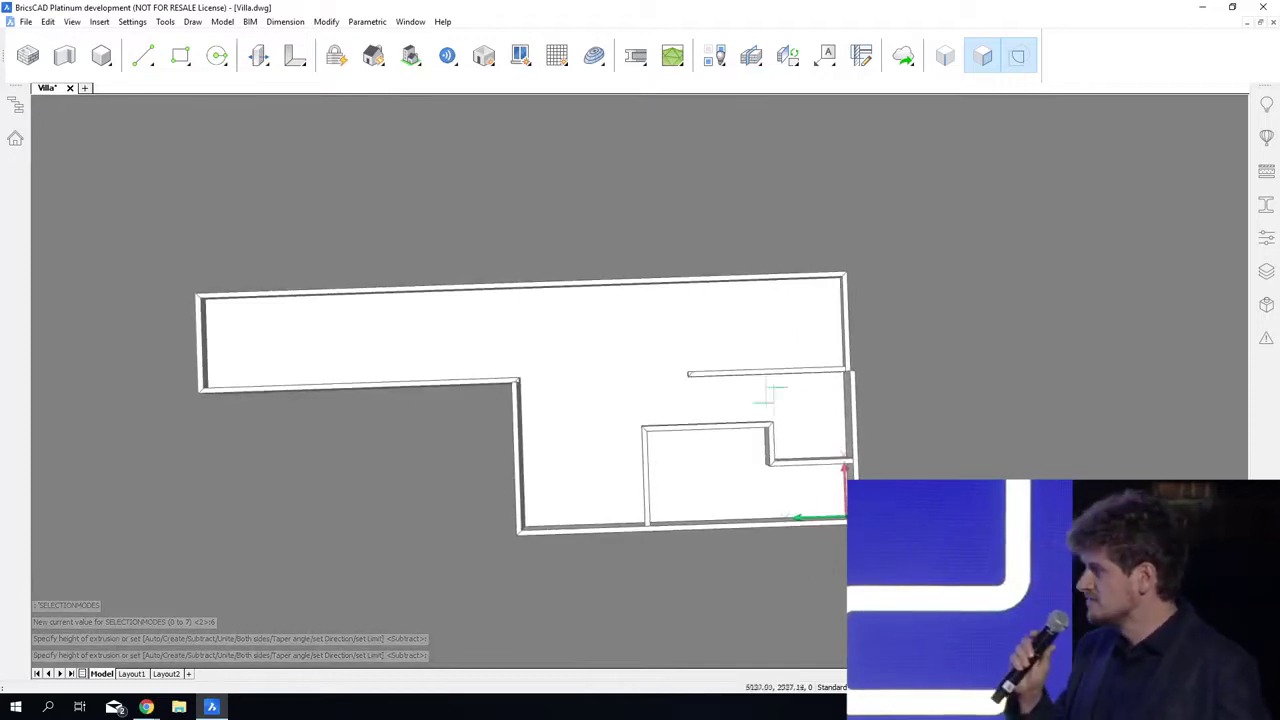
right_click(621, 213)
click(631, 237)
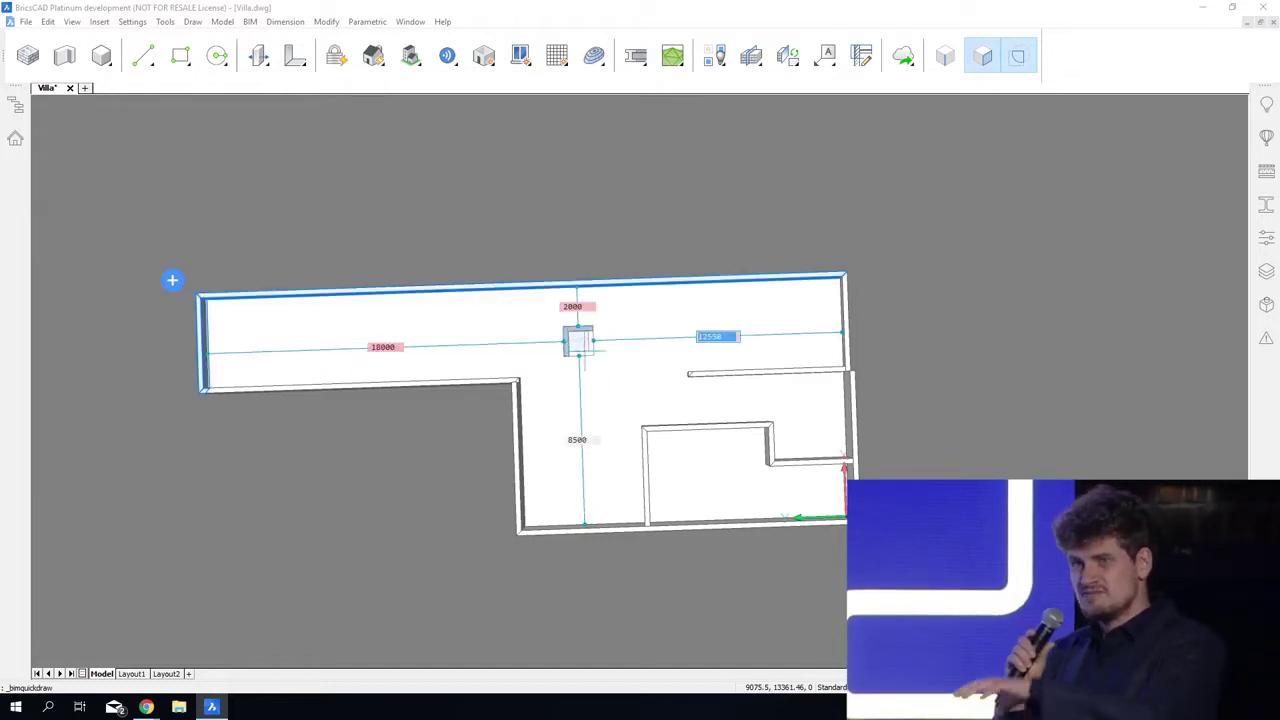
click(578, 341)
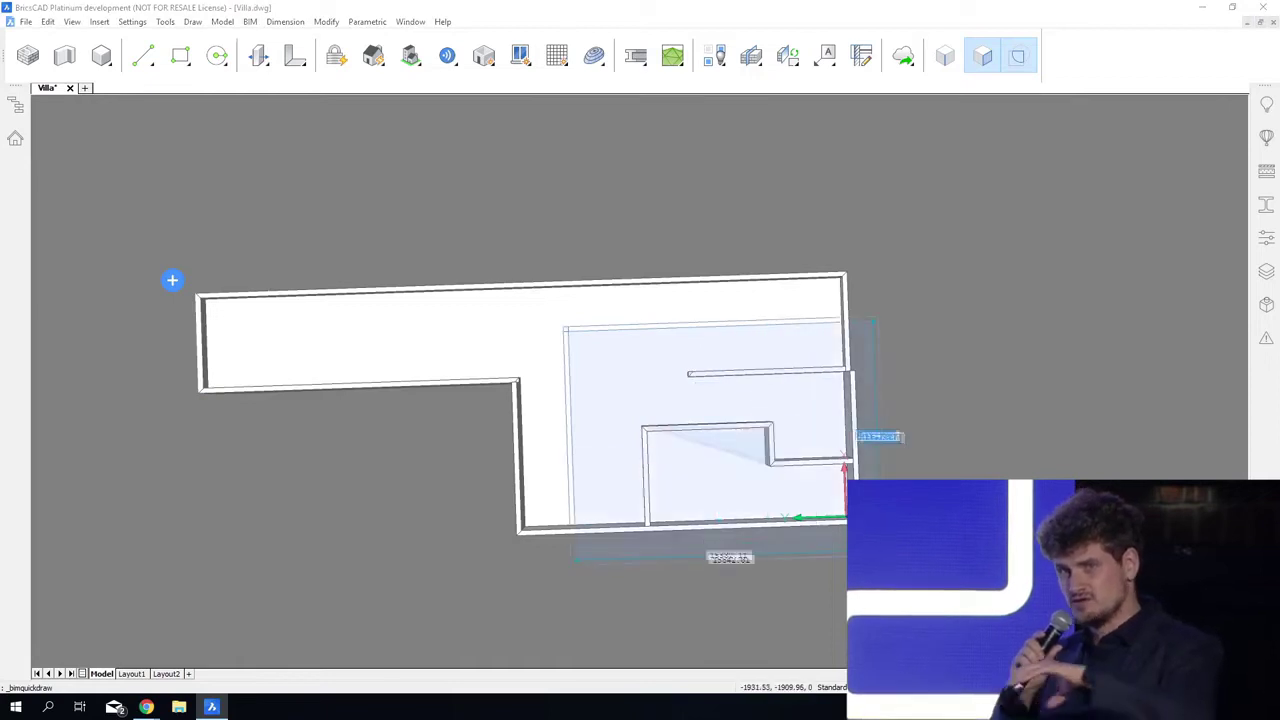
click(848, 526)
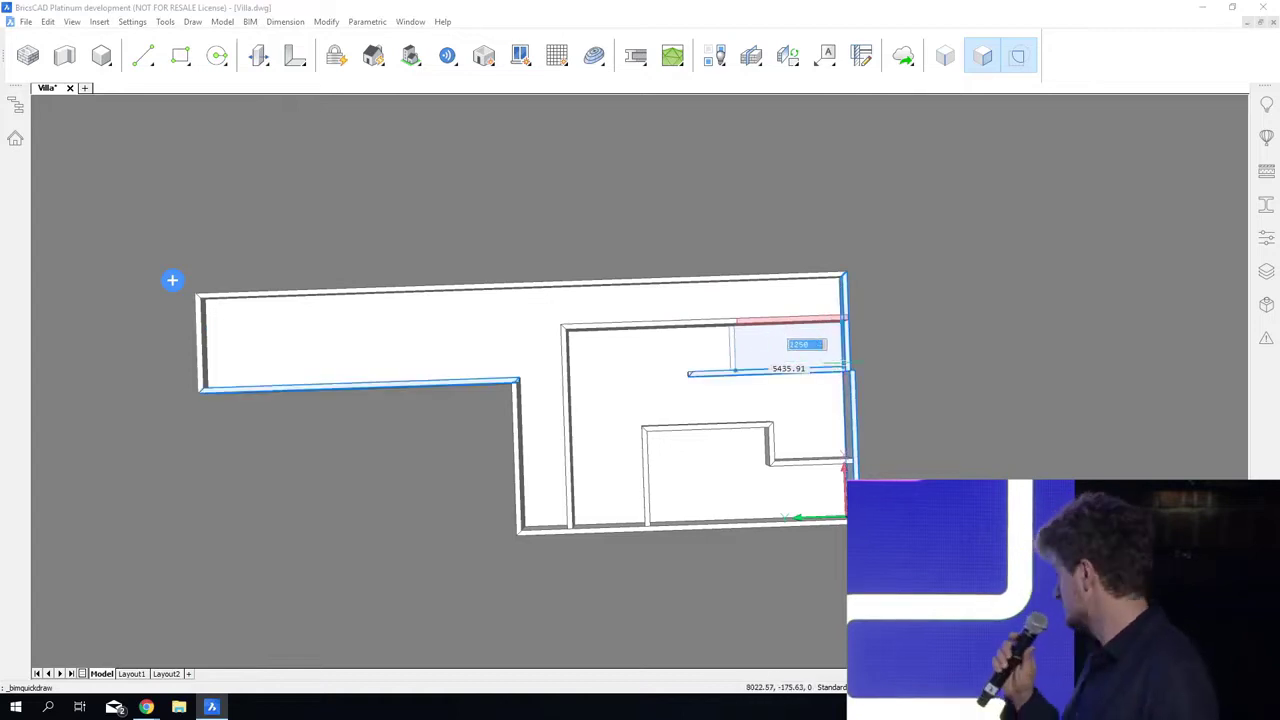
key(Escape)
Step: Push/pull the top face of the low interior wall up to the endpoint of the adjoining full-height wall
shift+drag(909, 299, 914, 296)
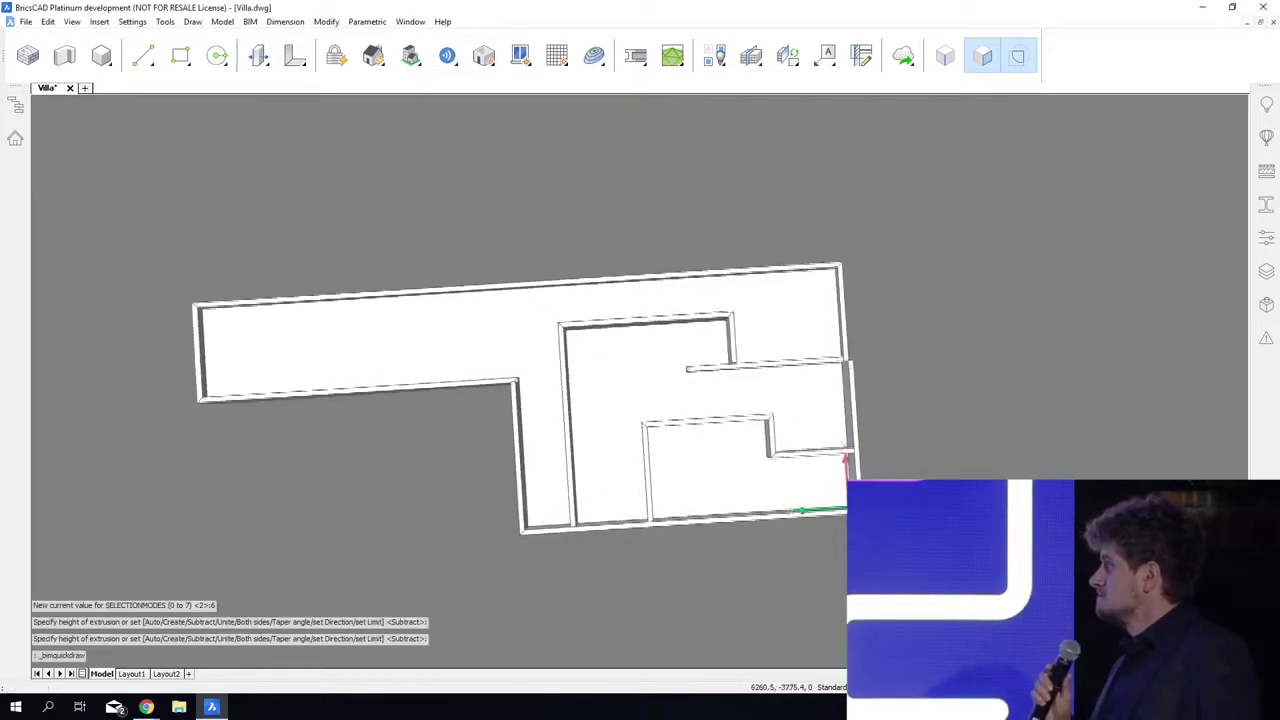
mouse_move(914, 296)
shift+middle_down()
mouse_move(1026, 180)
mouse_move(1225, 184)
shift+middle_up()
scroll(690, 433, up, 10)
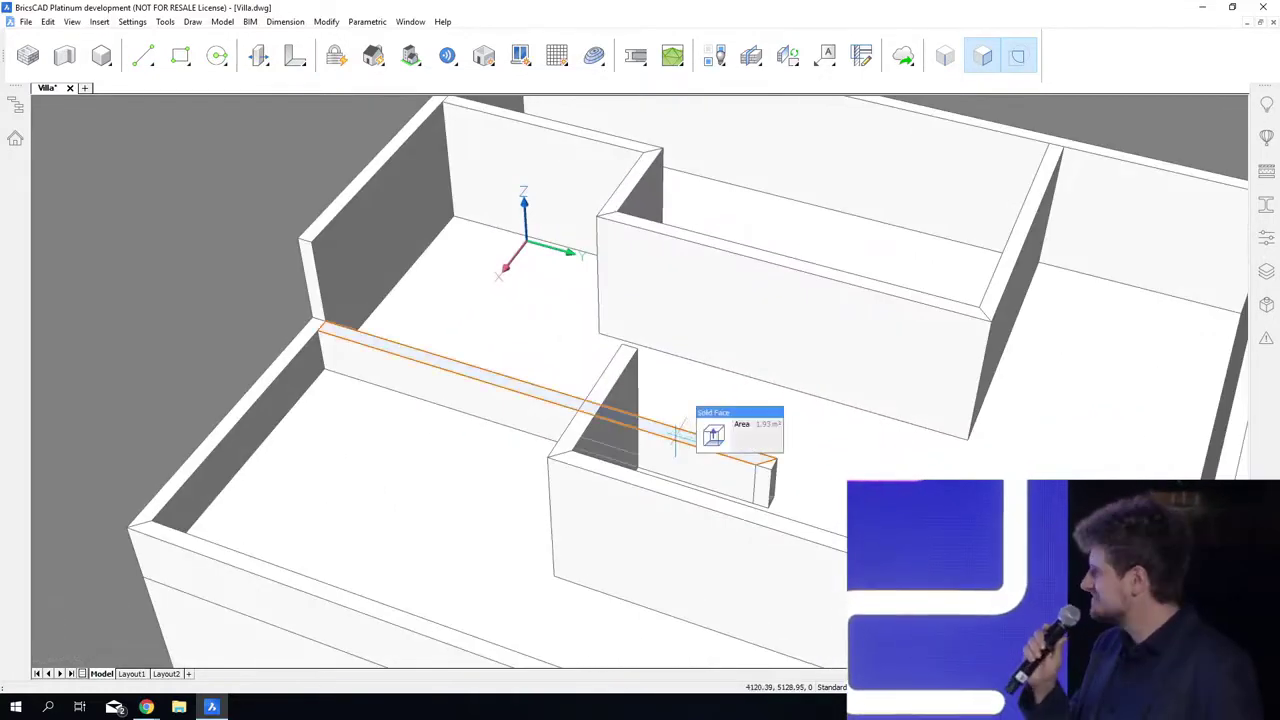
mouse_move(704, 452)
click(782, 436)
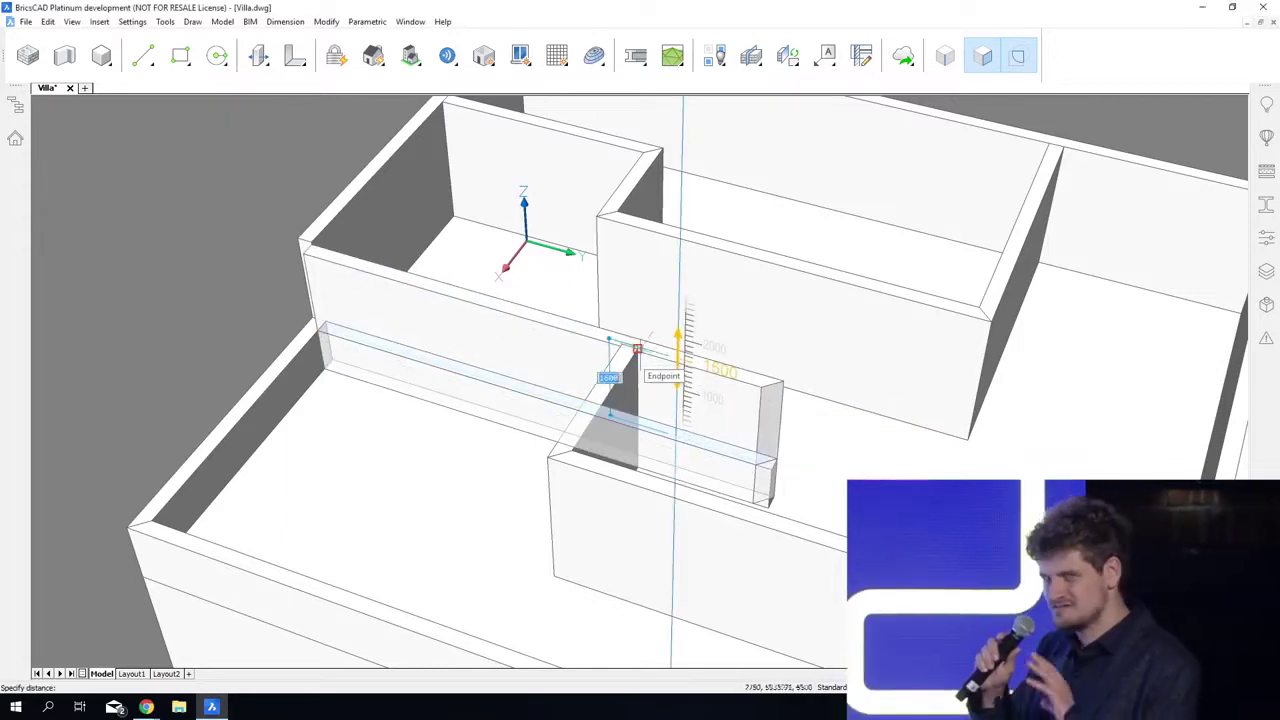
click(637, 349)
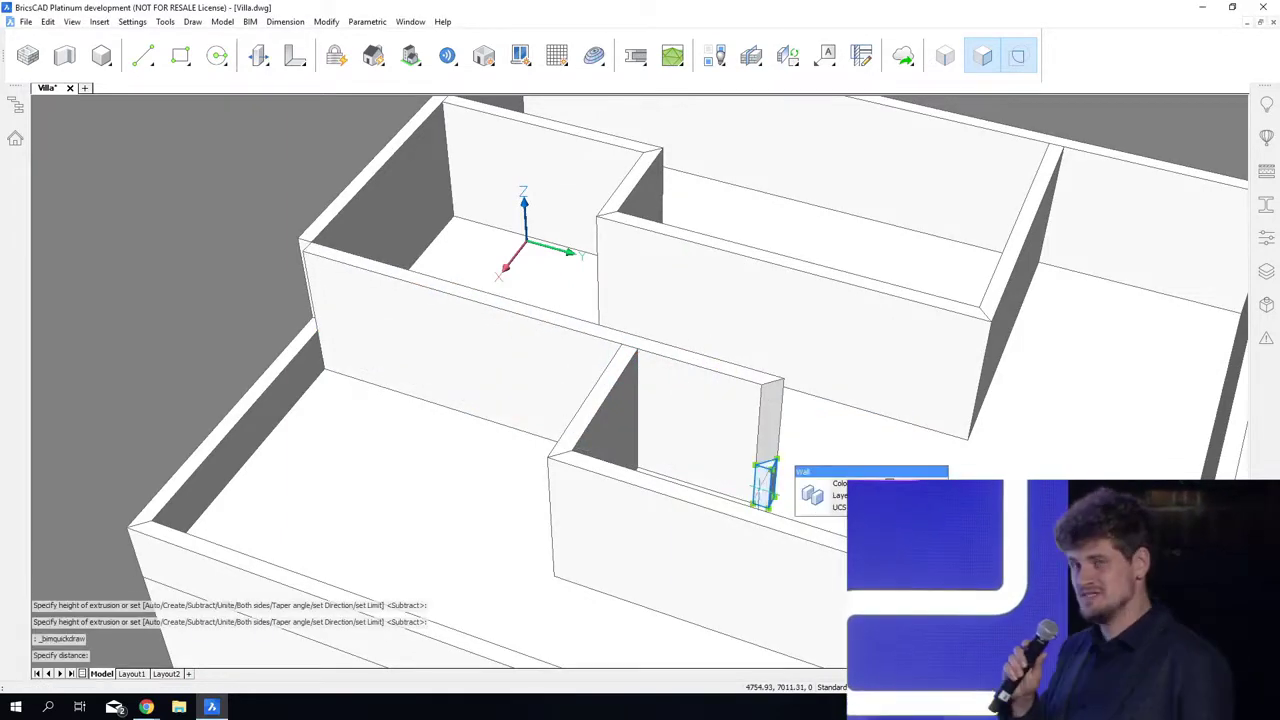
Step: Erase the leftover wall stub and L-connect the raised wall with the adjoining interior wall
click(690, 400)
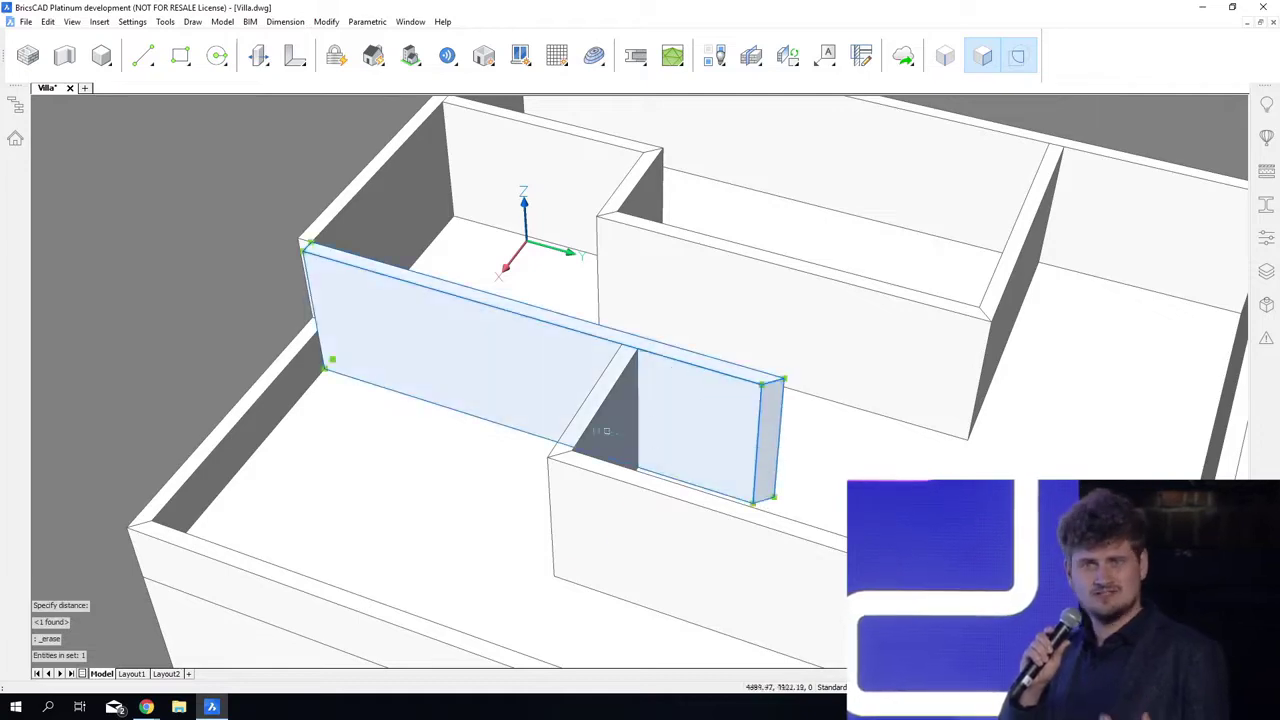
click(668, 440)
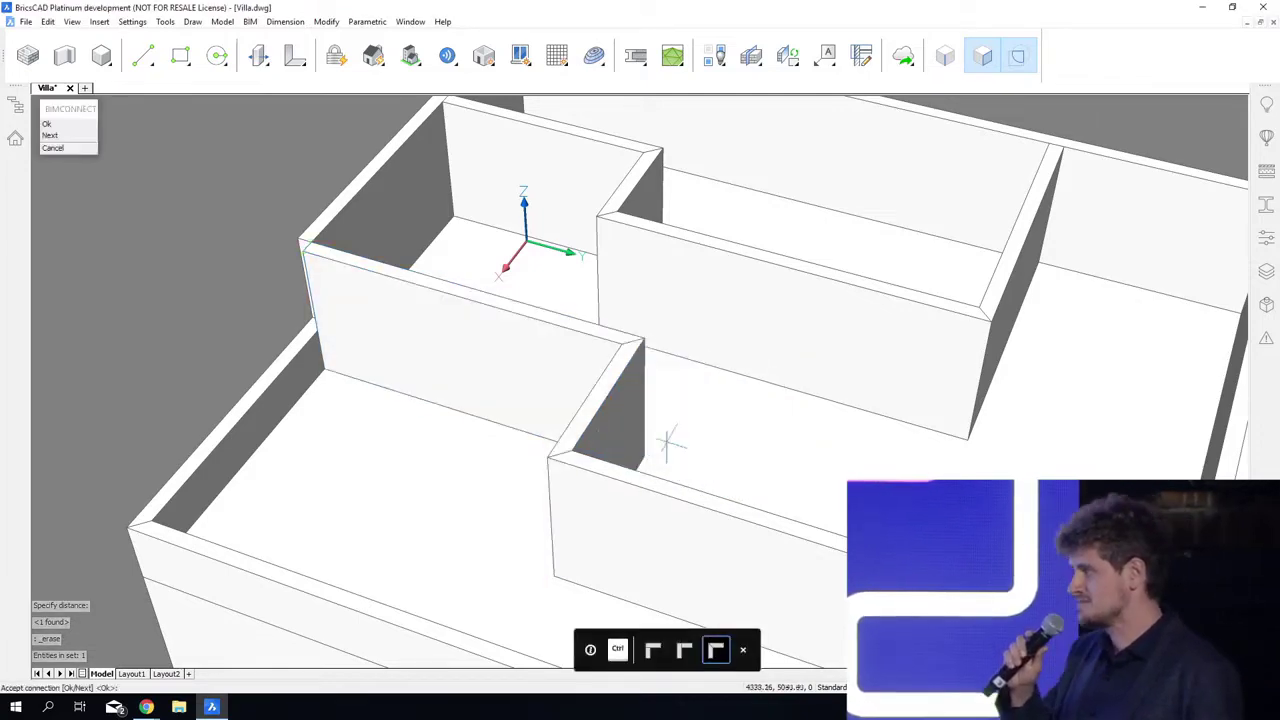
key(Return)
Step: Push/pull the narrow end face of the full-height outer wall to the corner of the raised interior wall
shift+middle_drag(667, 444, 517, 455)
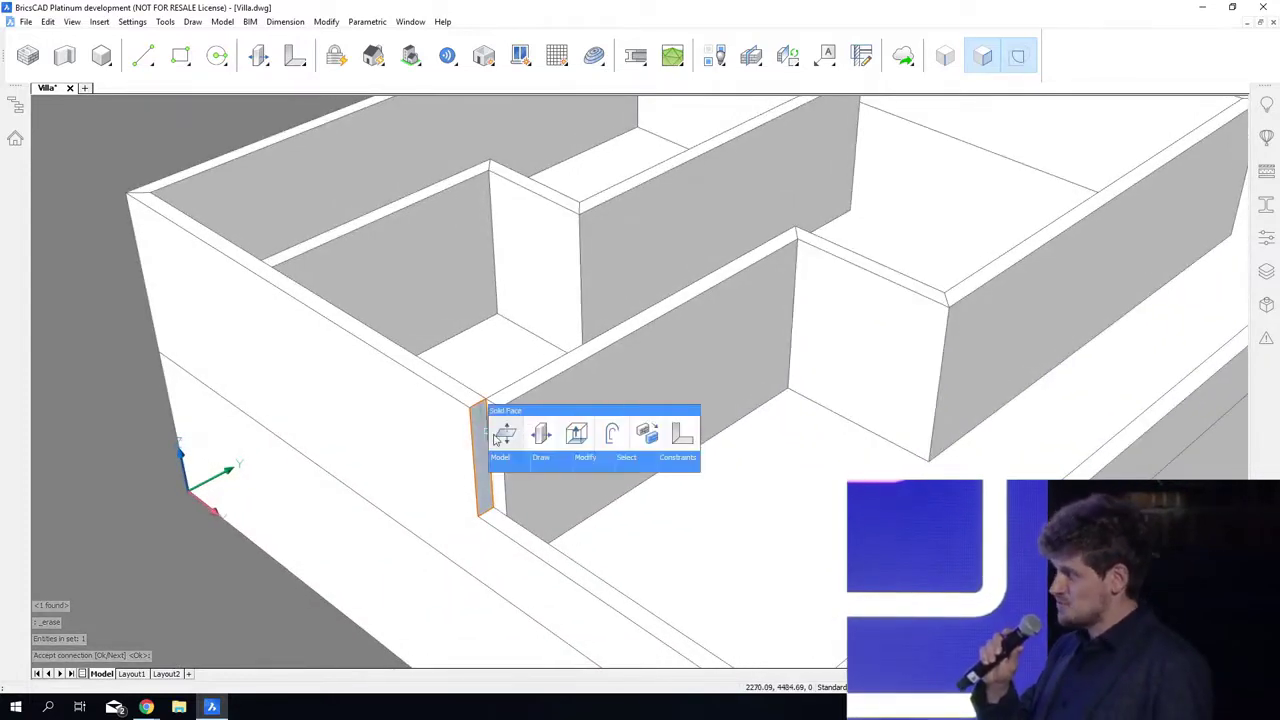
click(504, 434)
click(499, 407)
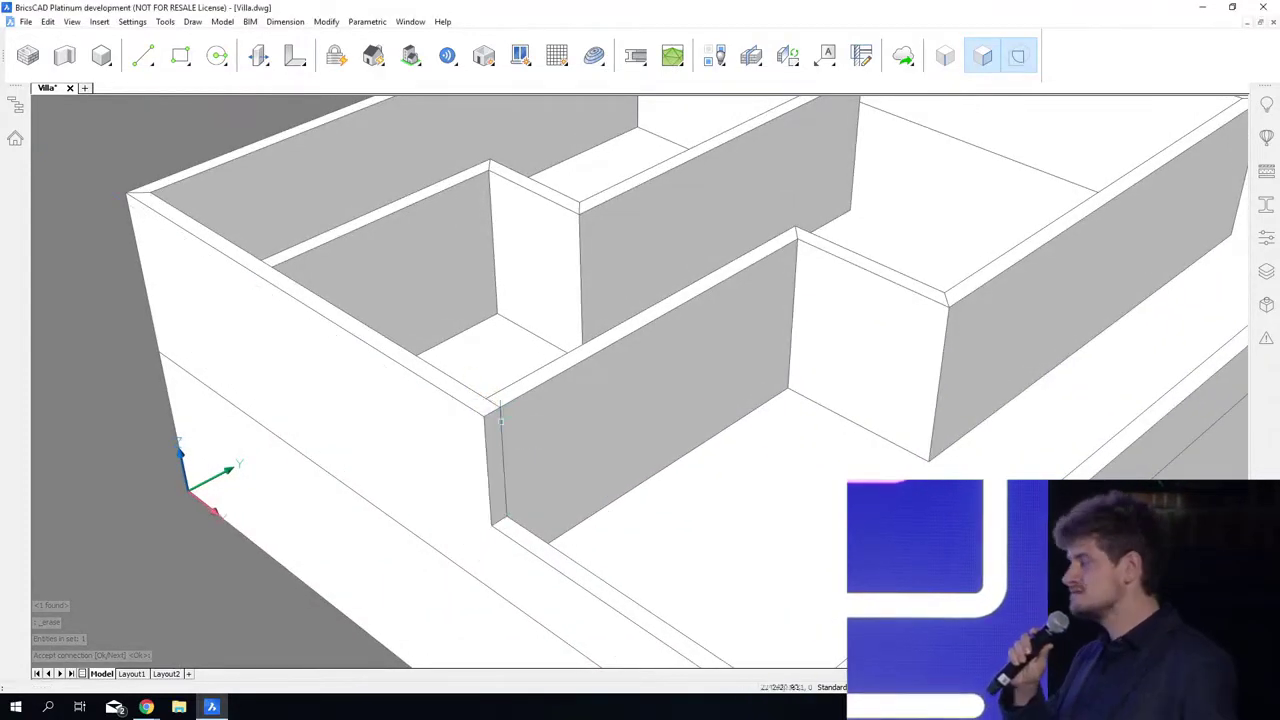
Step: Slice the outer wall with the face of the adjoining interior wall and L-connect the two full-height walls at the corner
mouse_move(461, 468)
click(520, 477)
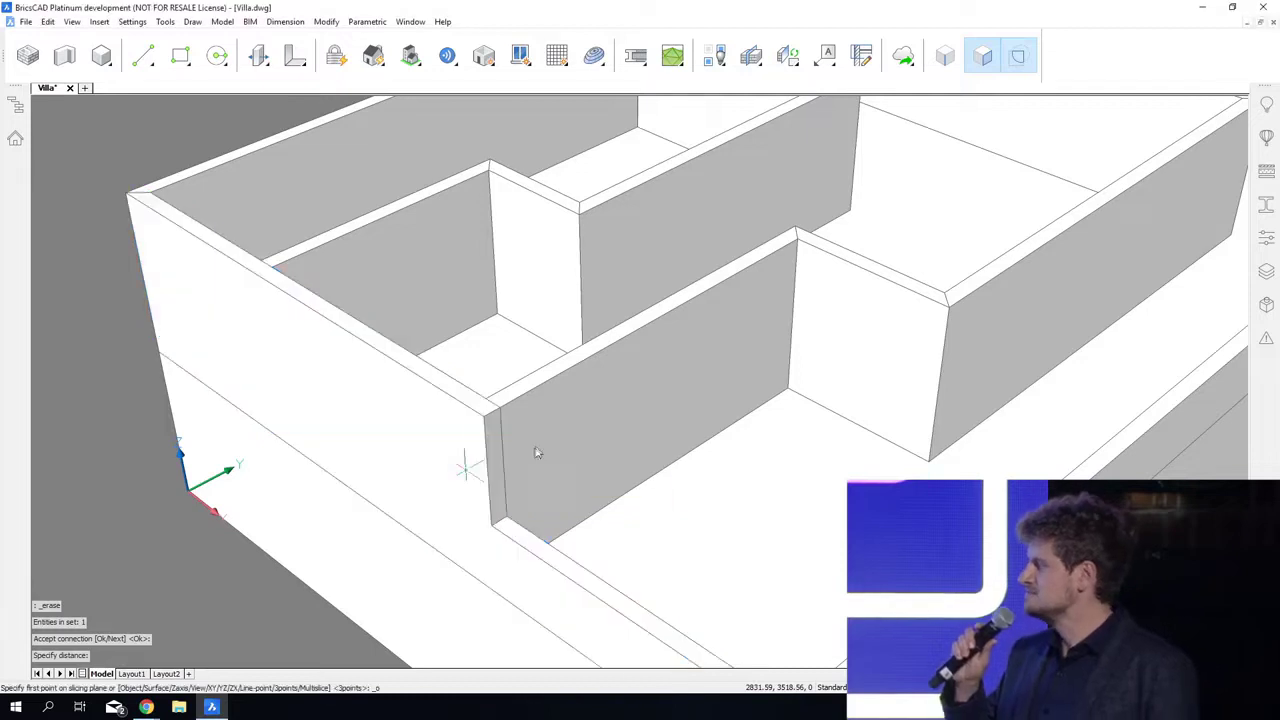
click(542, 436)
mouse_move(445, 468)
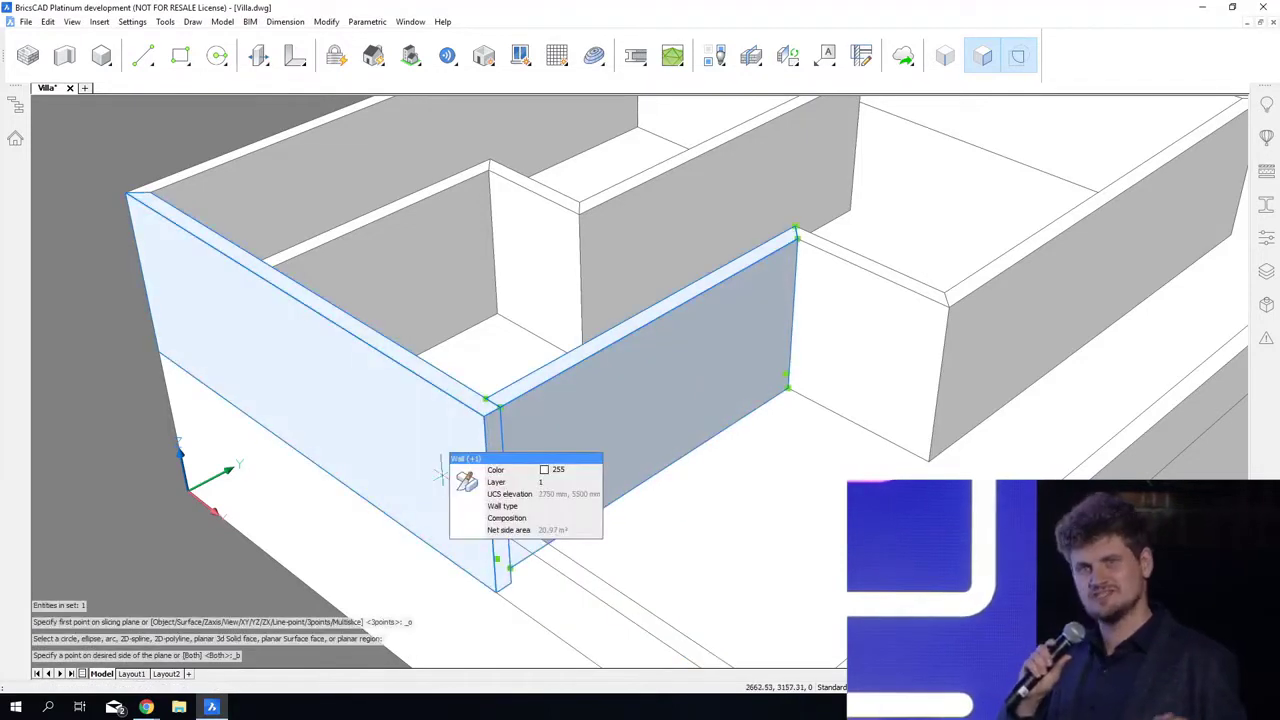
click(499, 487)
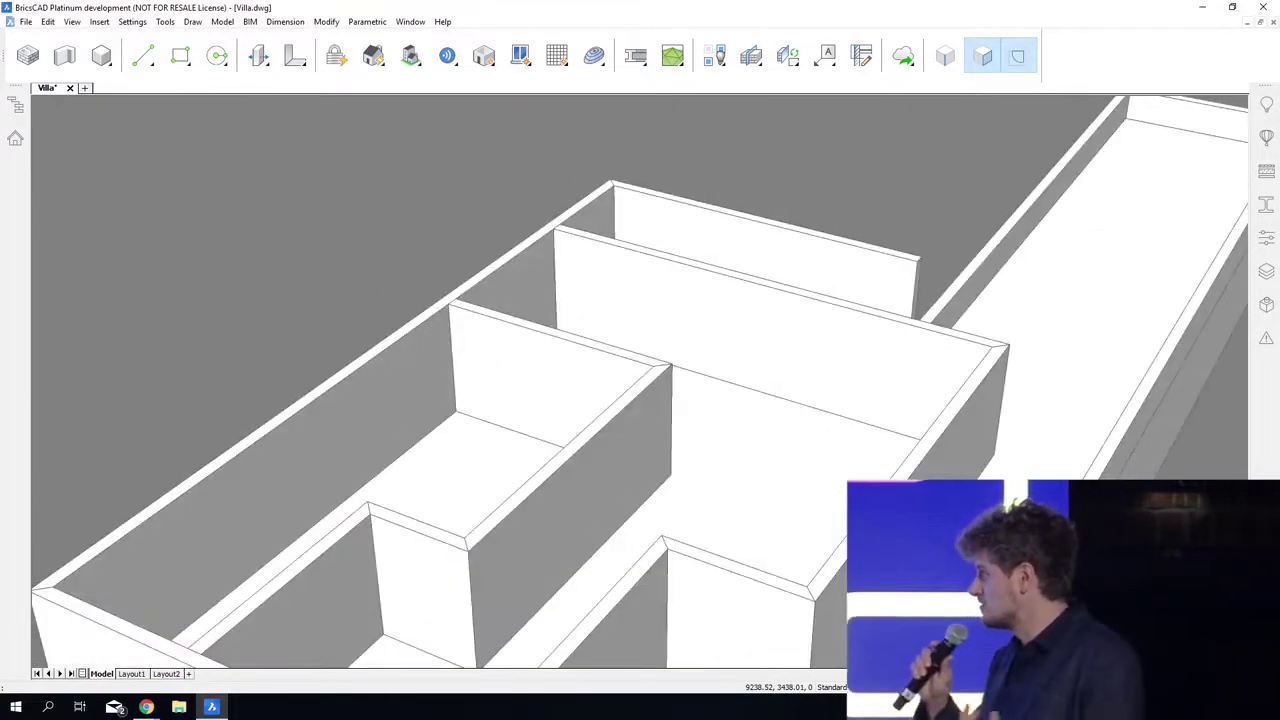
Step: Turn off entity snaps and drag the interior cross wall toward the near end of the upper floor, keeping connectivity mode on
key(F3)
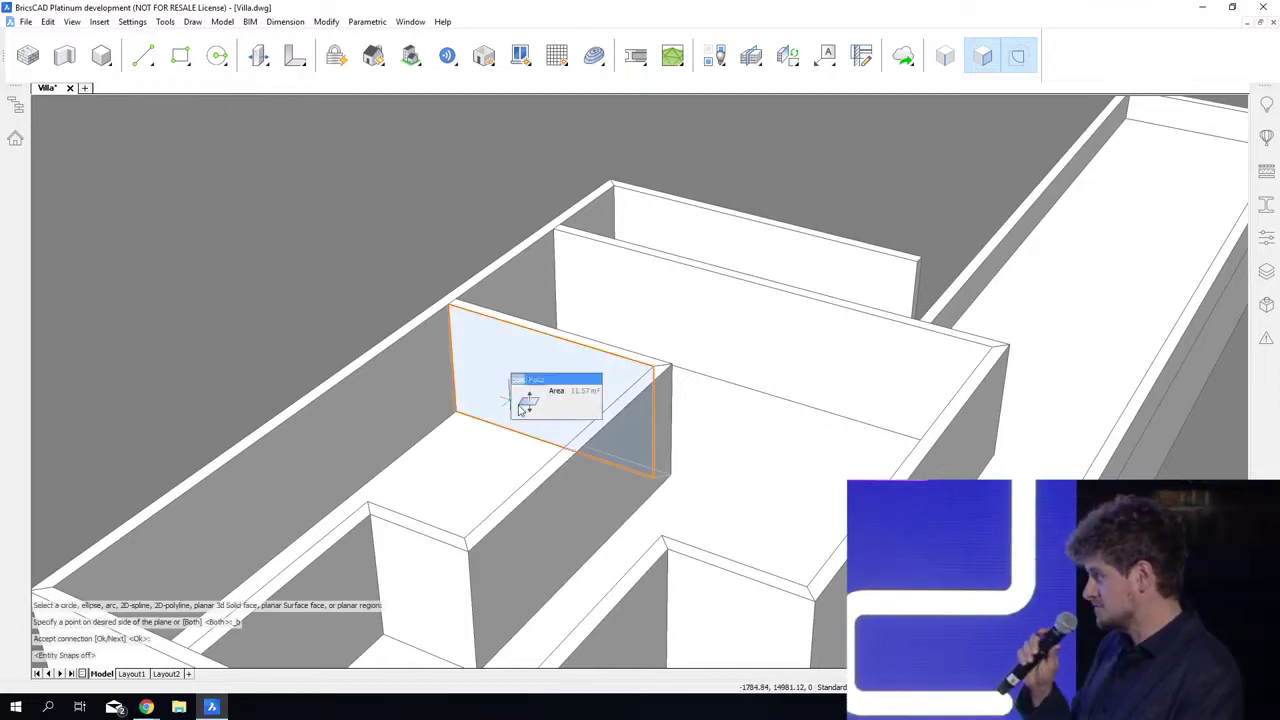
mouse_move(546, 406)
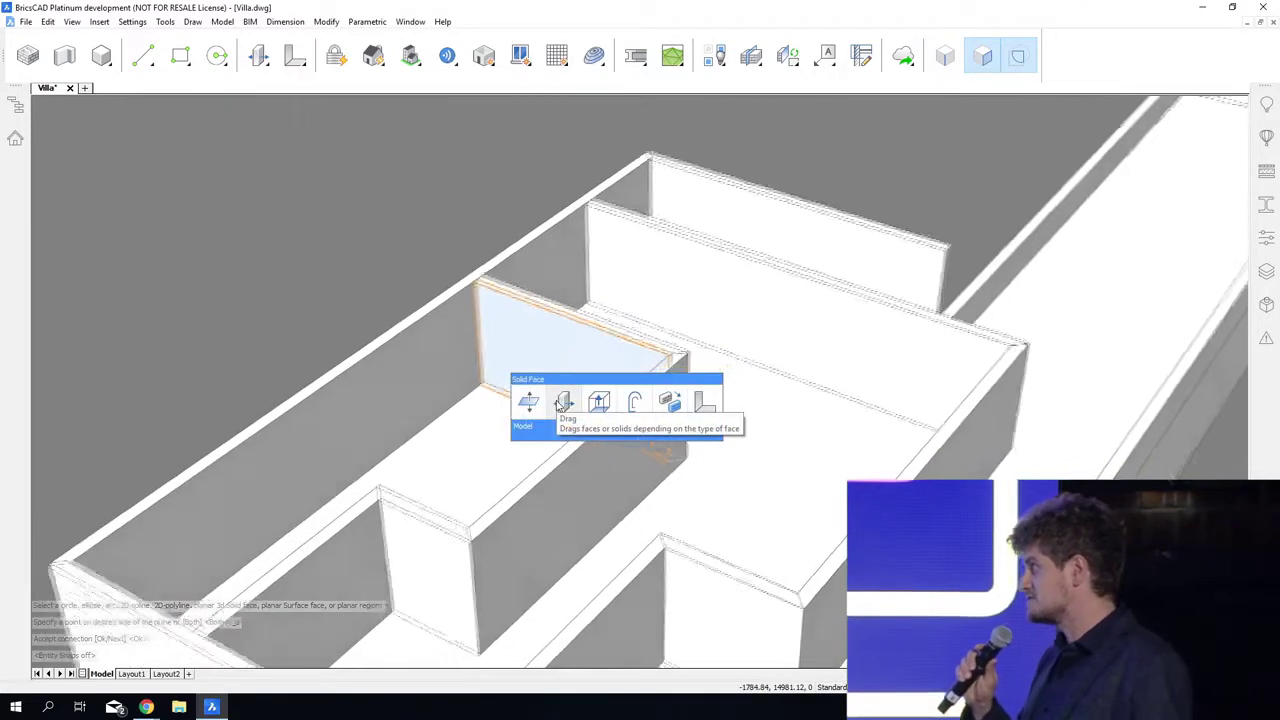
click(563, 402)
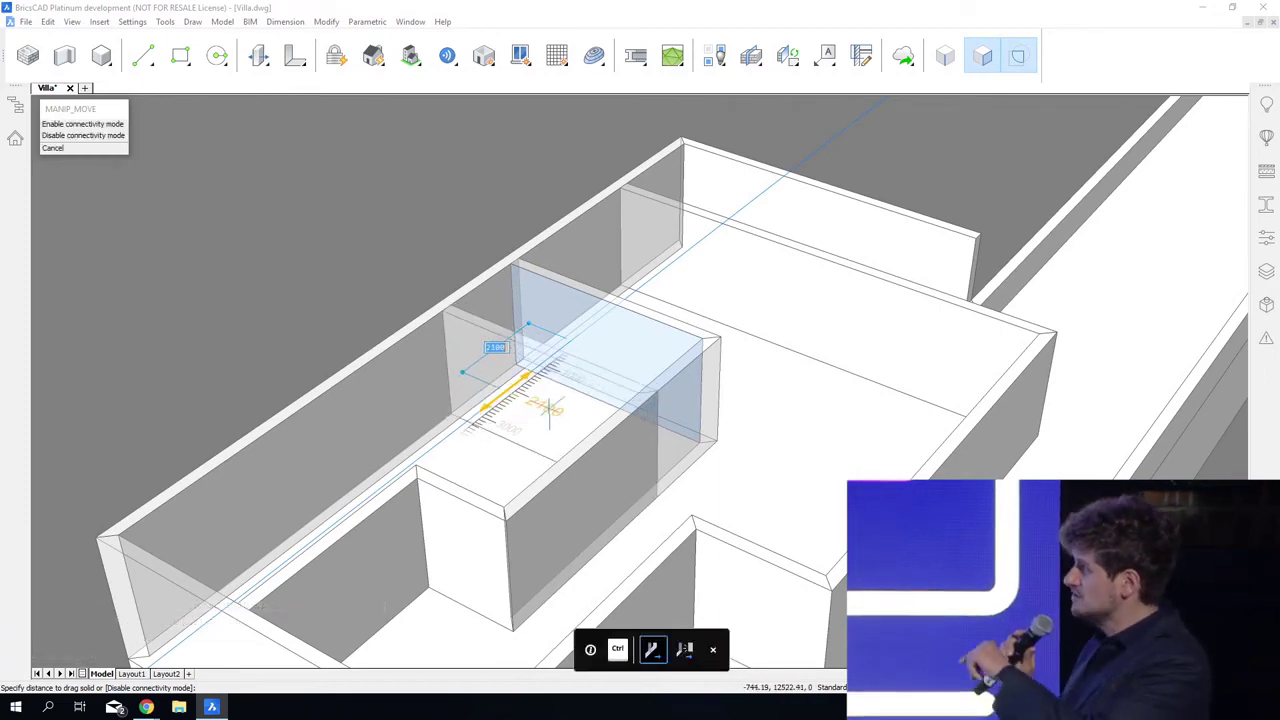
click(550, 412)
Step: Drag the lengthwise interior wall joined to the cross wall closer to the long outer wall, narrowing the enclosed room
shift+middle_drag(551, 412, 552, 460)
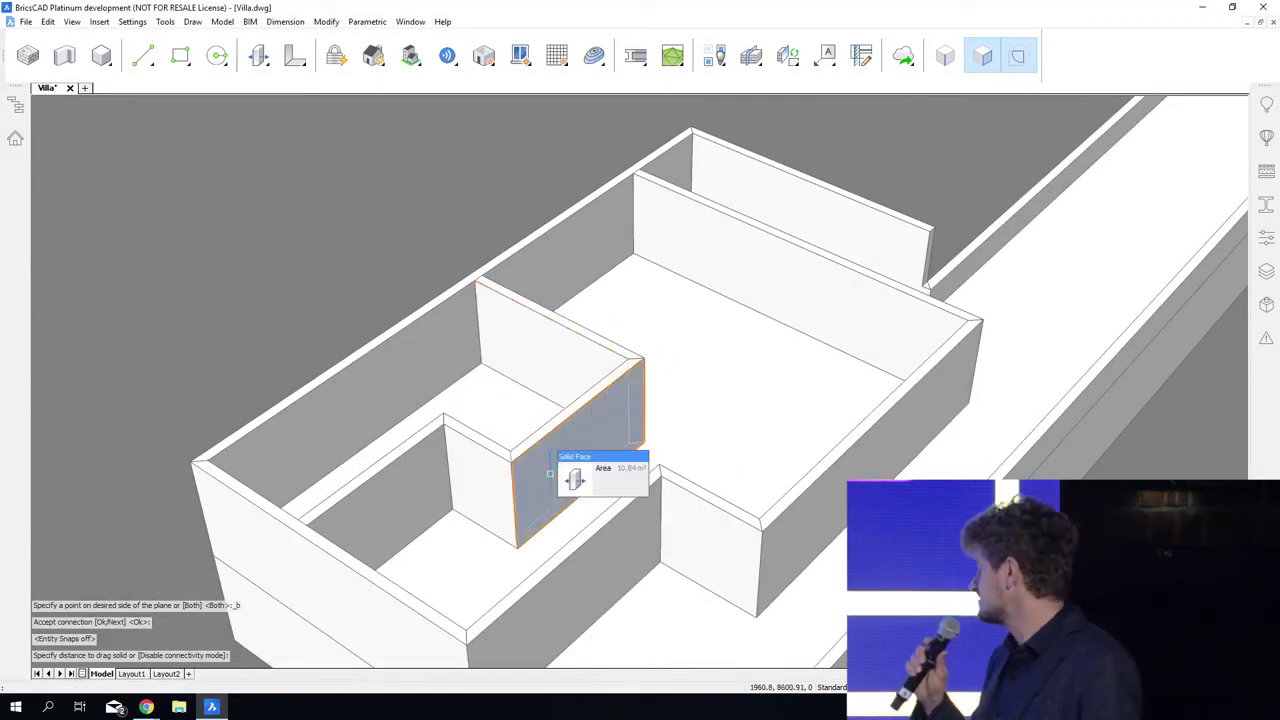
click(567, 480)
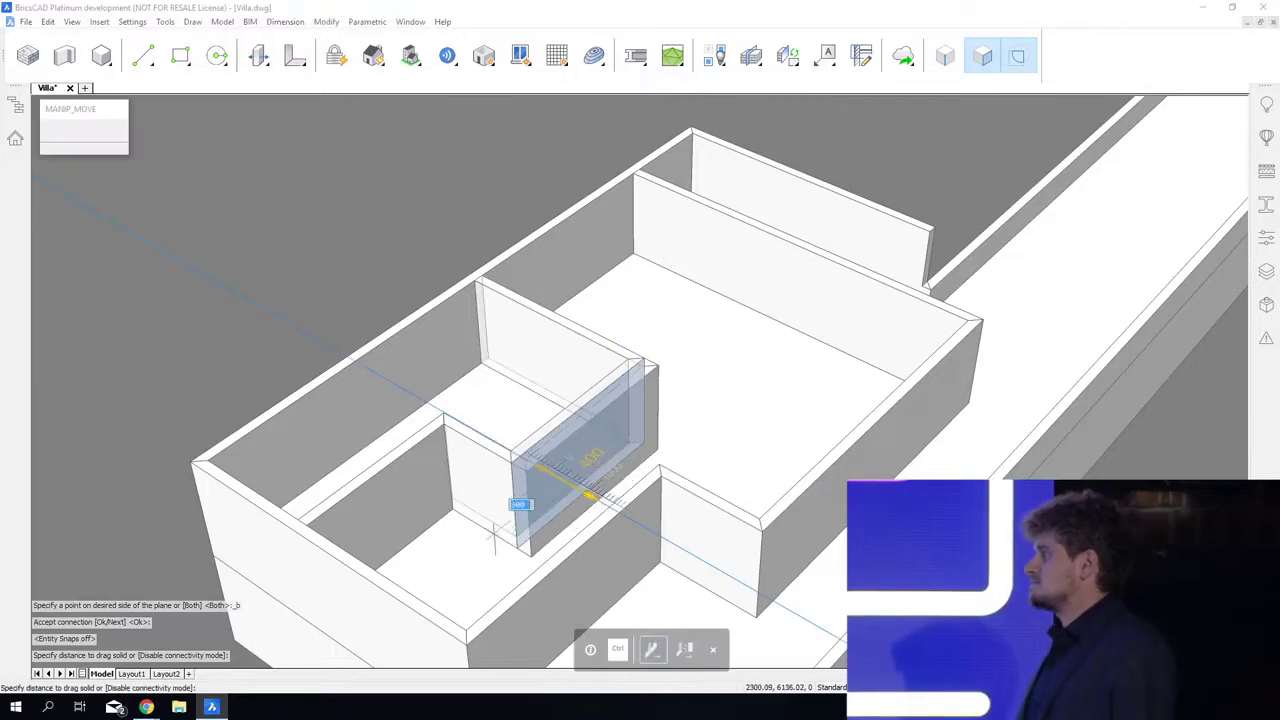
click(458, 502)
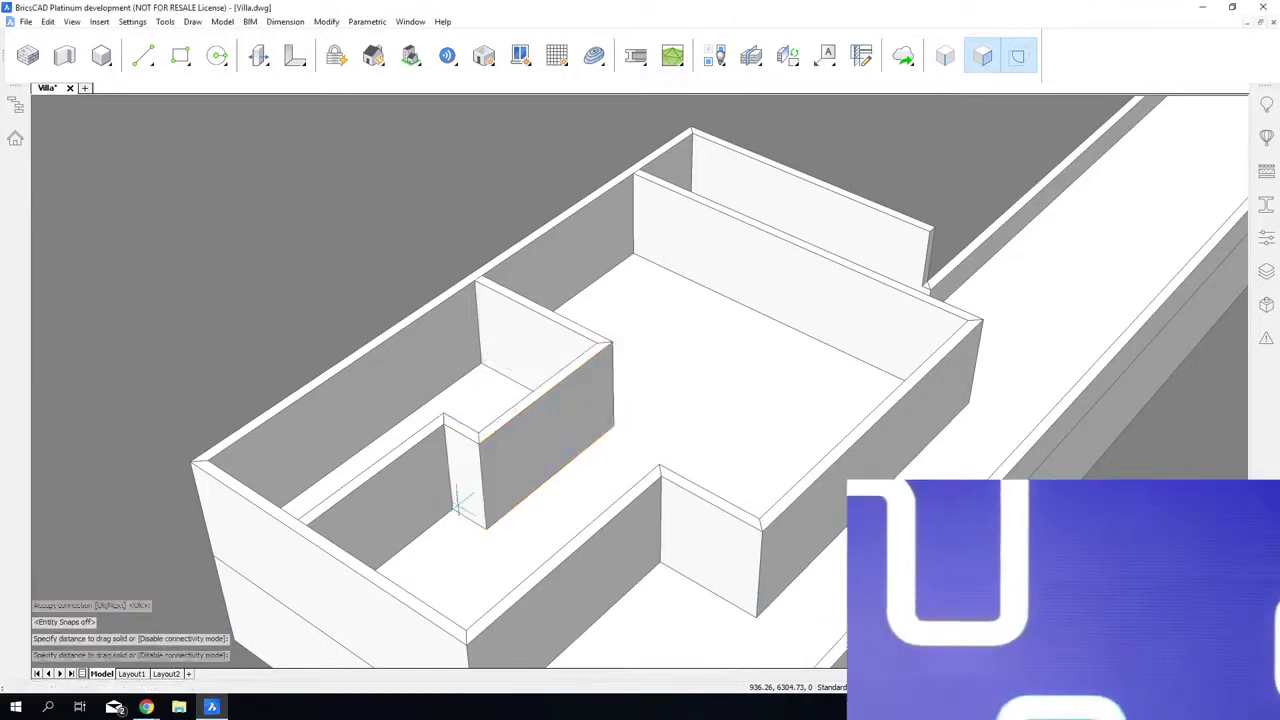
Step: Quick Draw a rectangular room in the large upper-floor area, about 5637 mm deep and leaving about 2131 mm to the long outer wall
shift+middle_drag(458, 502, 577, 353)
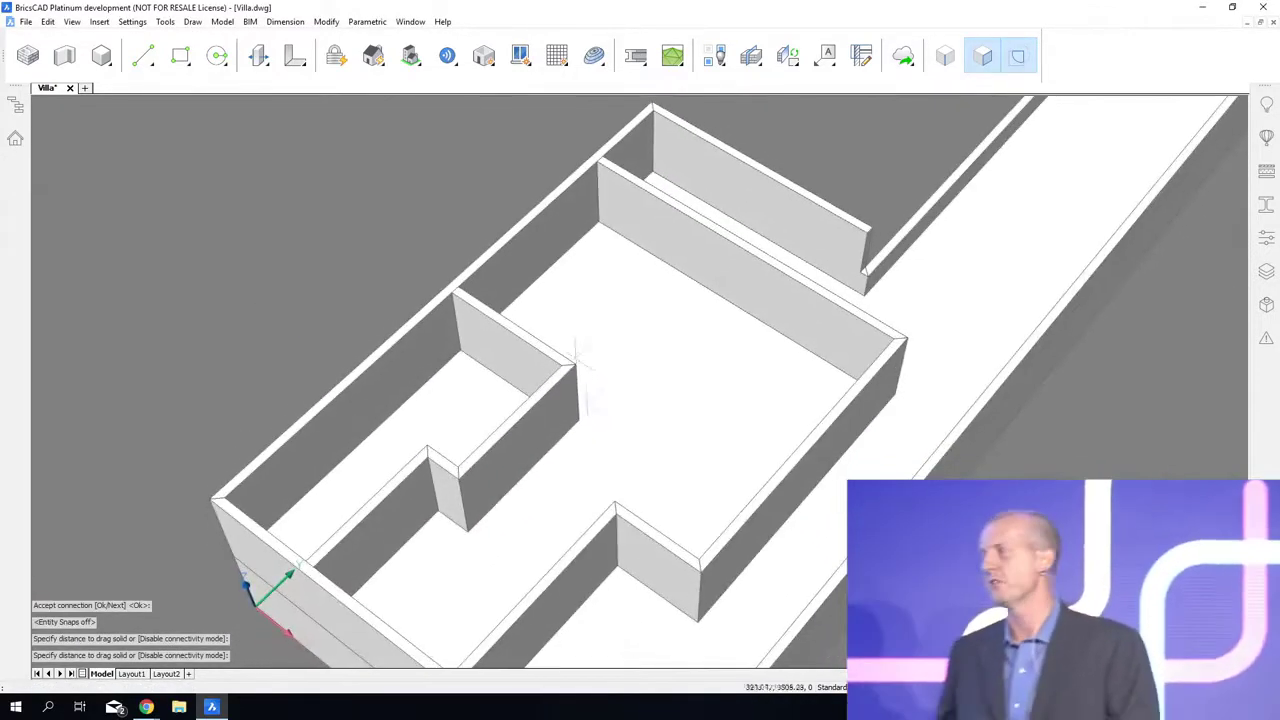
click(521, 229)
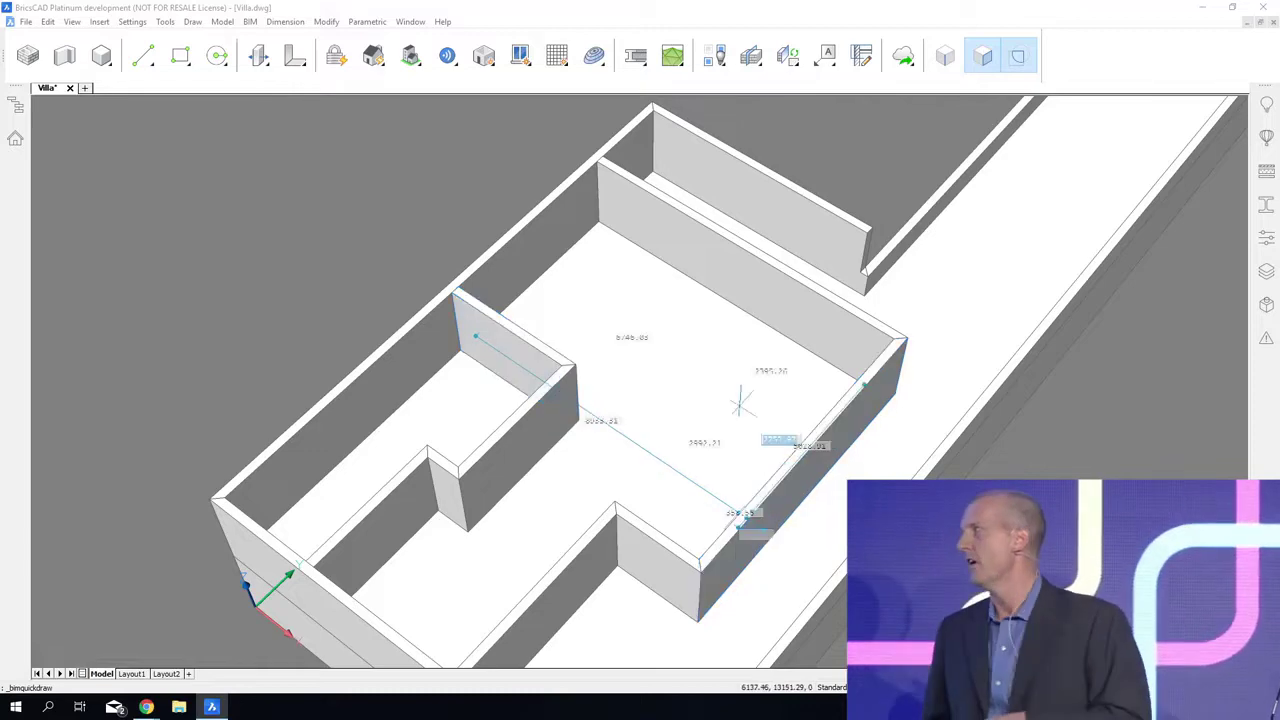
click(662, 258)
key(Escape)
Step: Drag the interior wall beside the small notch toward the long outer wall, keeping its wall connections
shift+middle_drag(626, 640, 624, 689)
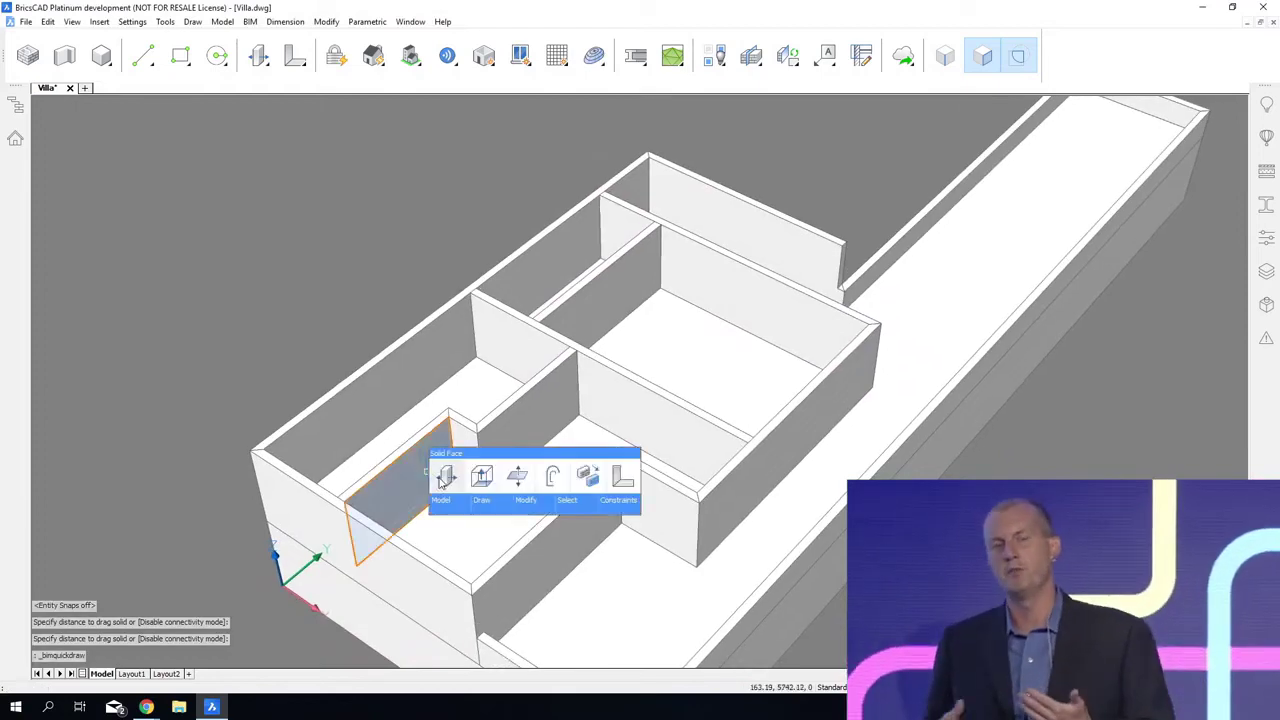
click(445, 480)
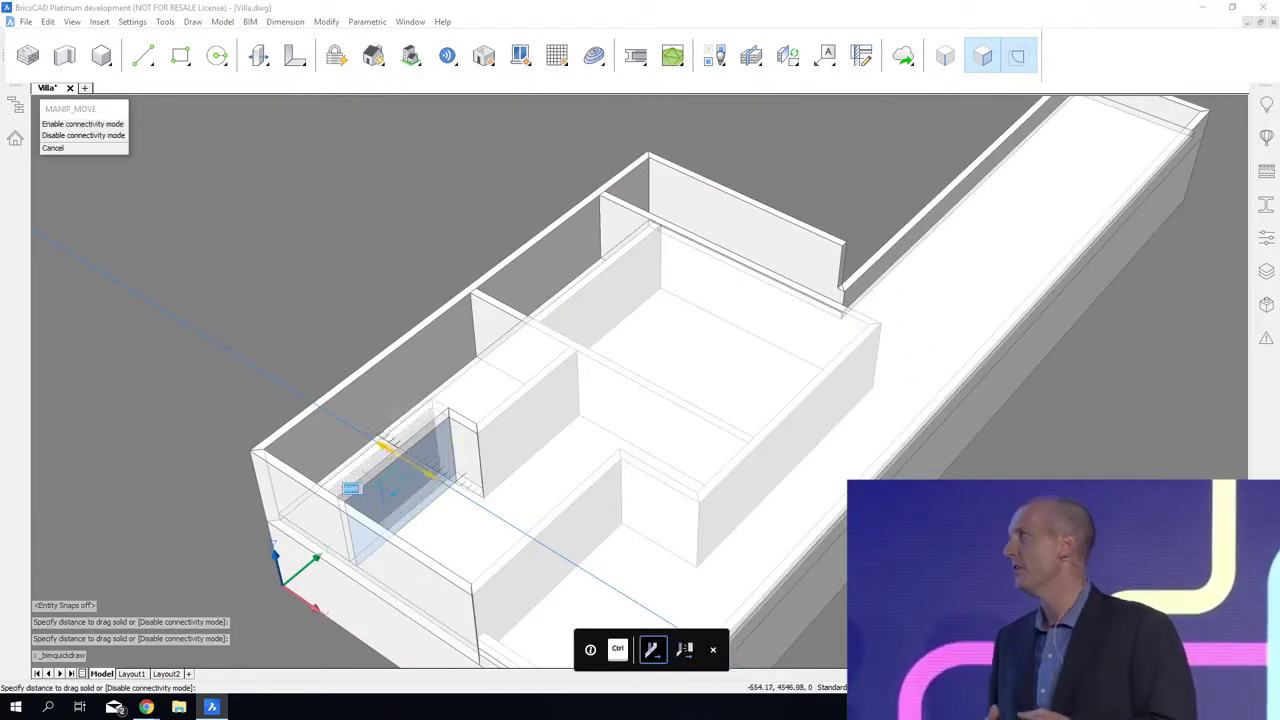
click(380, 482)
Step: Push/pull the narrow end face of the freestanding full-height end wall back to the outer corner, subtracting the upper part above the parapet
shift+middle_drag(542, 707, 536, 716)
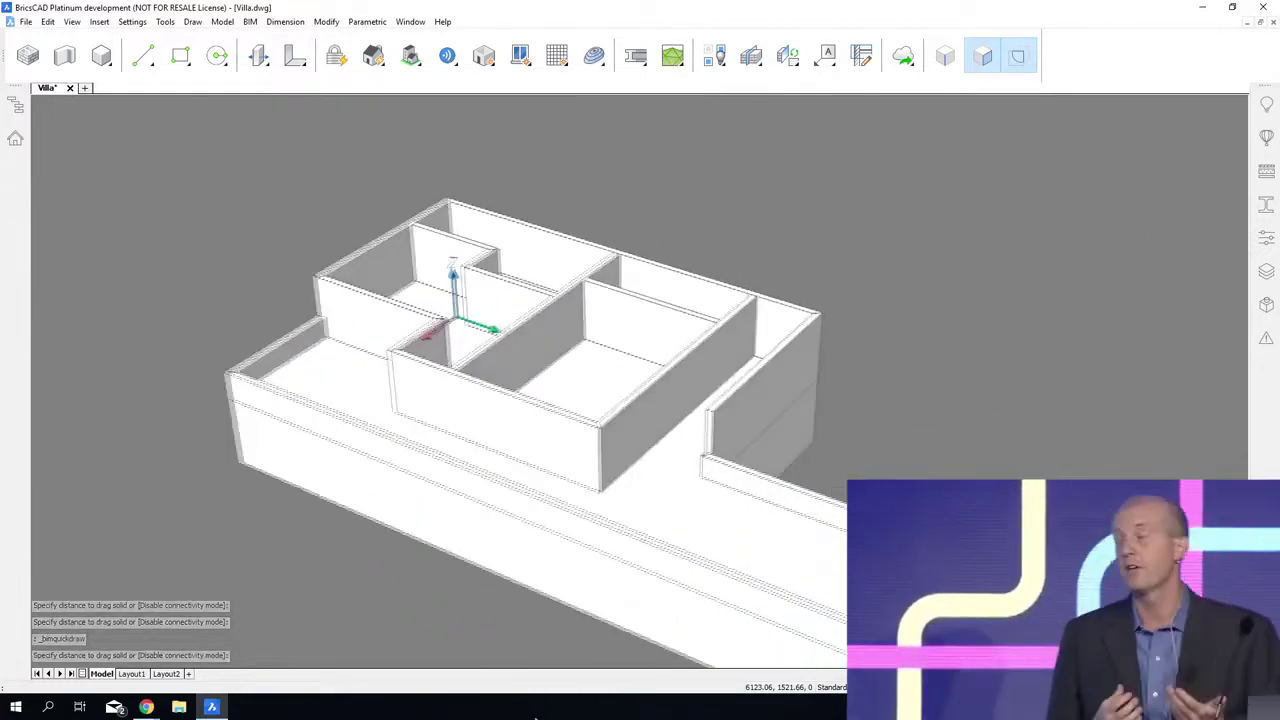
scroll(551, 703, up, 3)
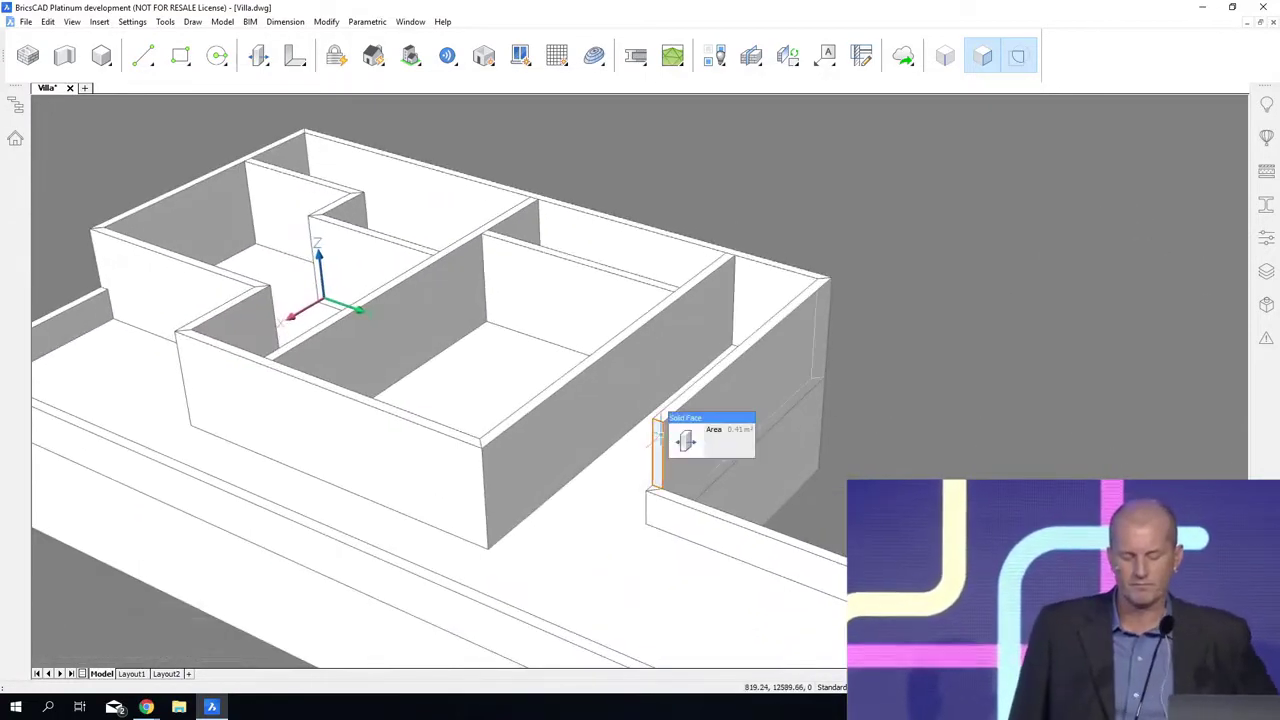
click(712, 444)
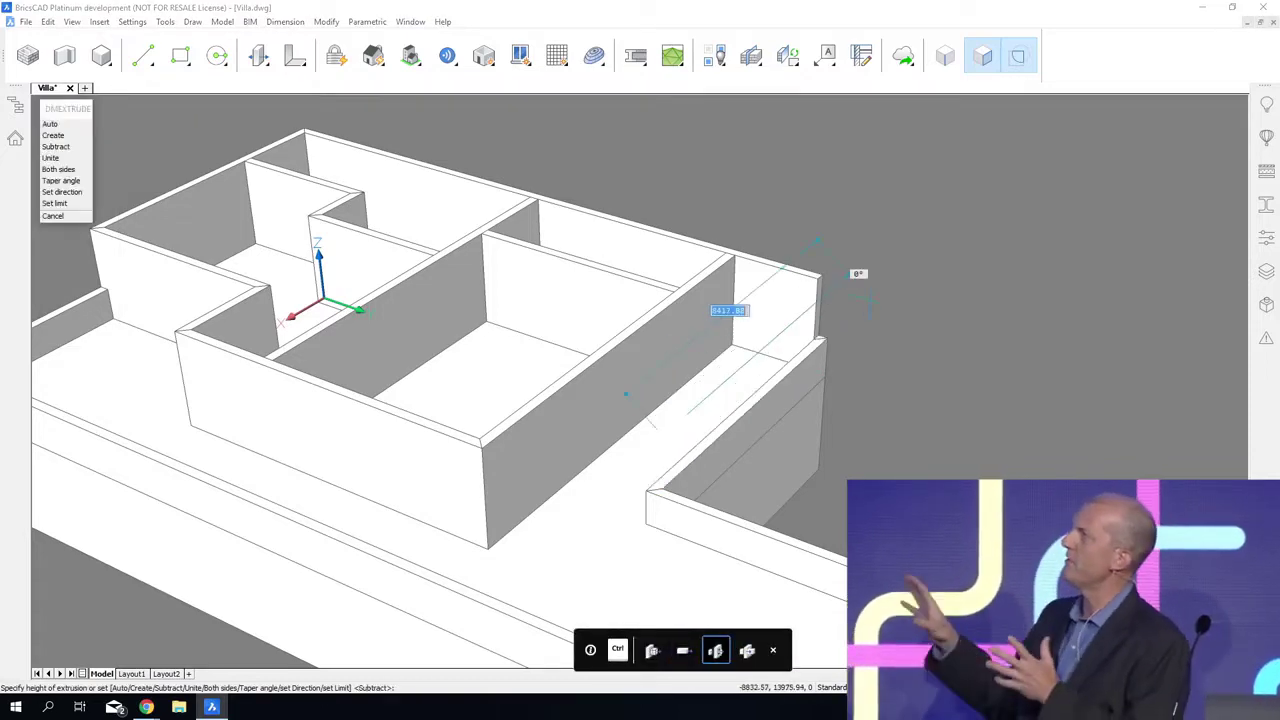
click(870, 299)
Step: Push/pull the narrow end face of the long outer wall back to the corner of the nearest room's cross wall
mouse_move(915, 398)
shift+middle_down()
mouse_move(909, 416)
mouse_move(907, 394)
shift+middle_up()
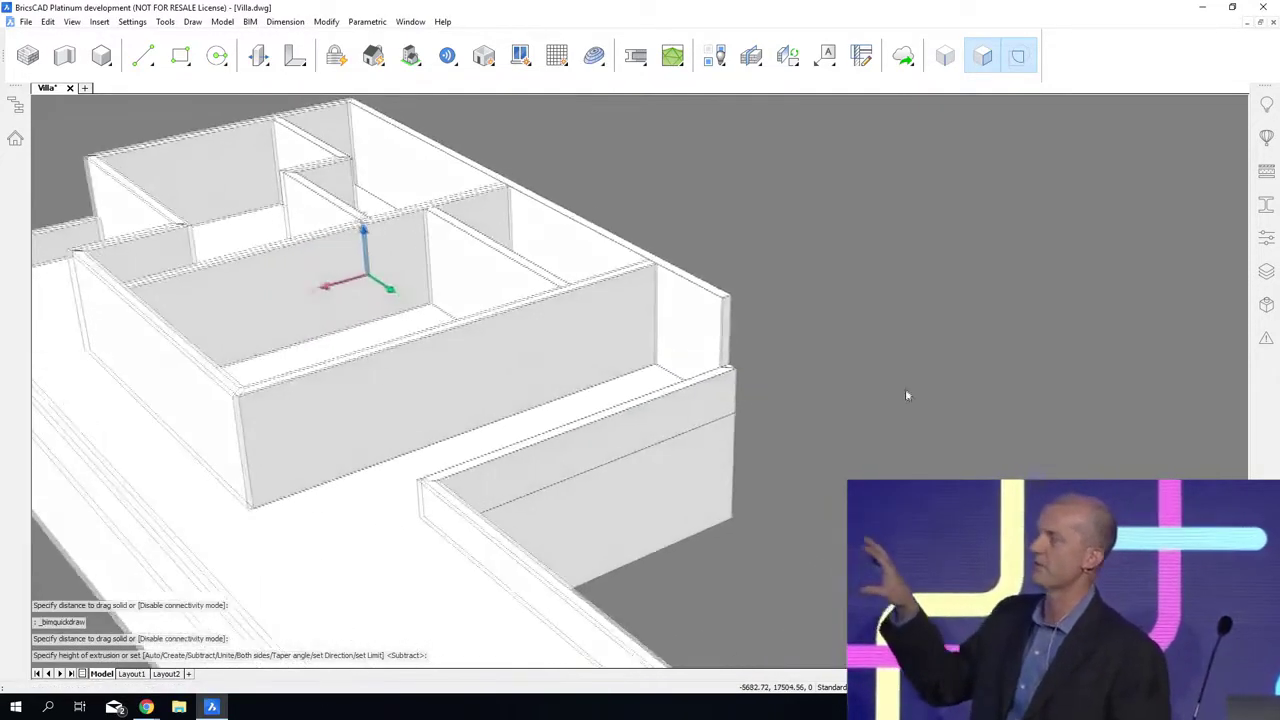
scroll(823, 357, up, 3)
mouse_move(712, 314)
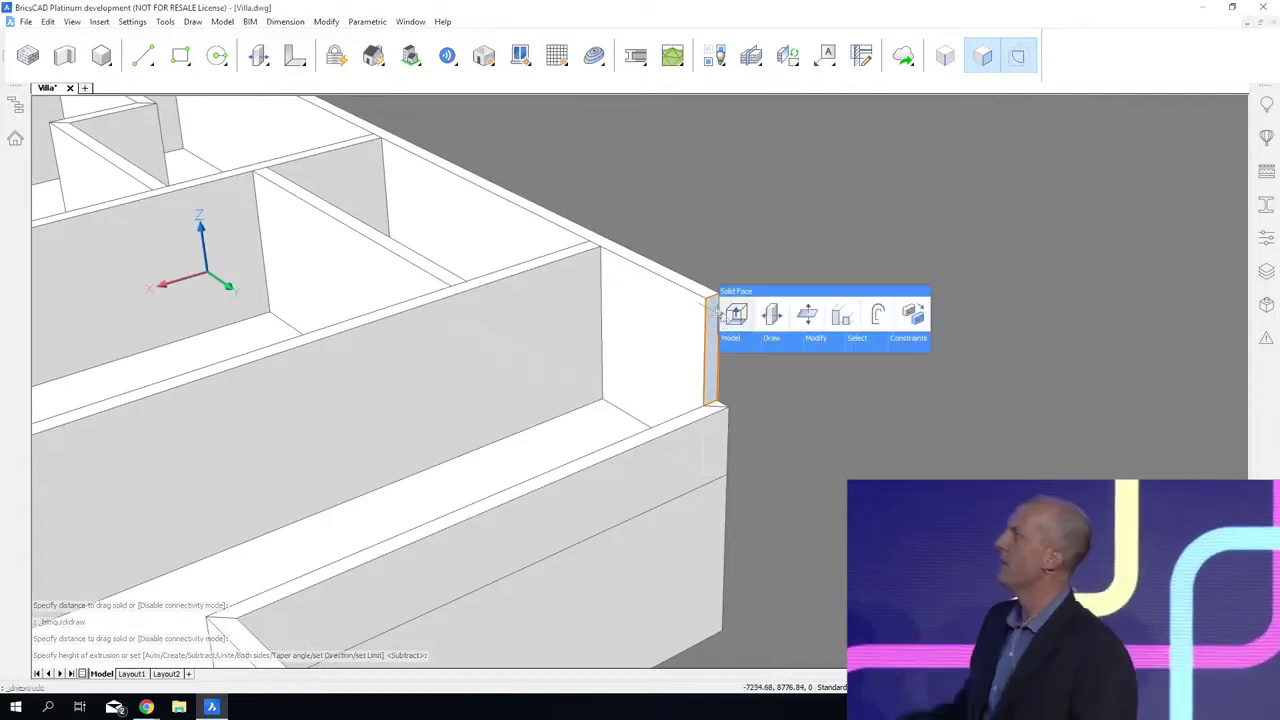
click(725, 315)
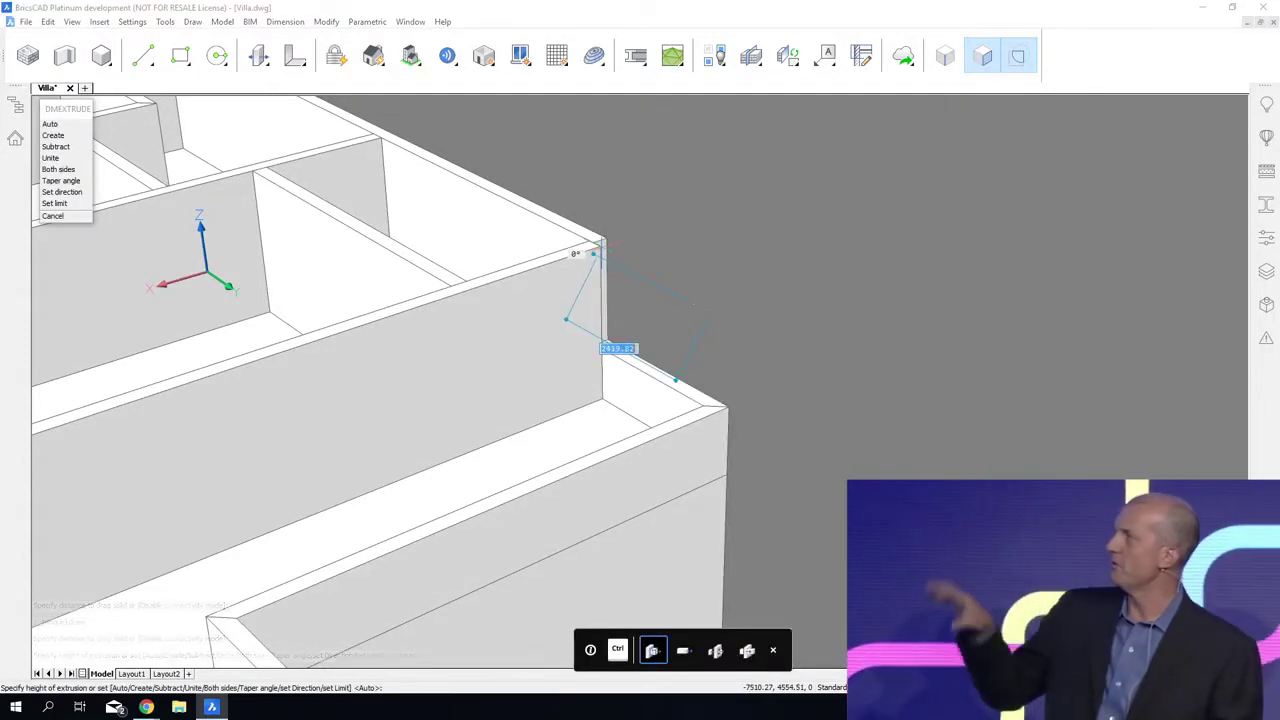
click(601, 246)
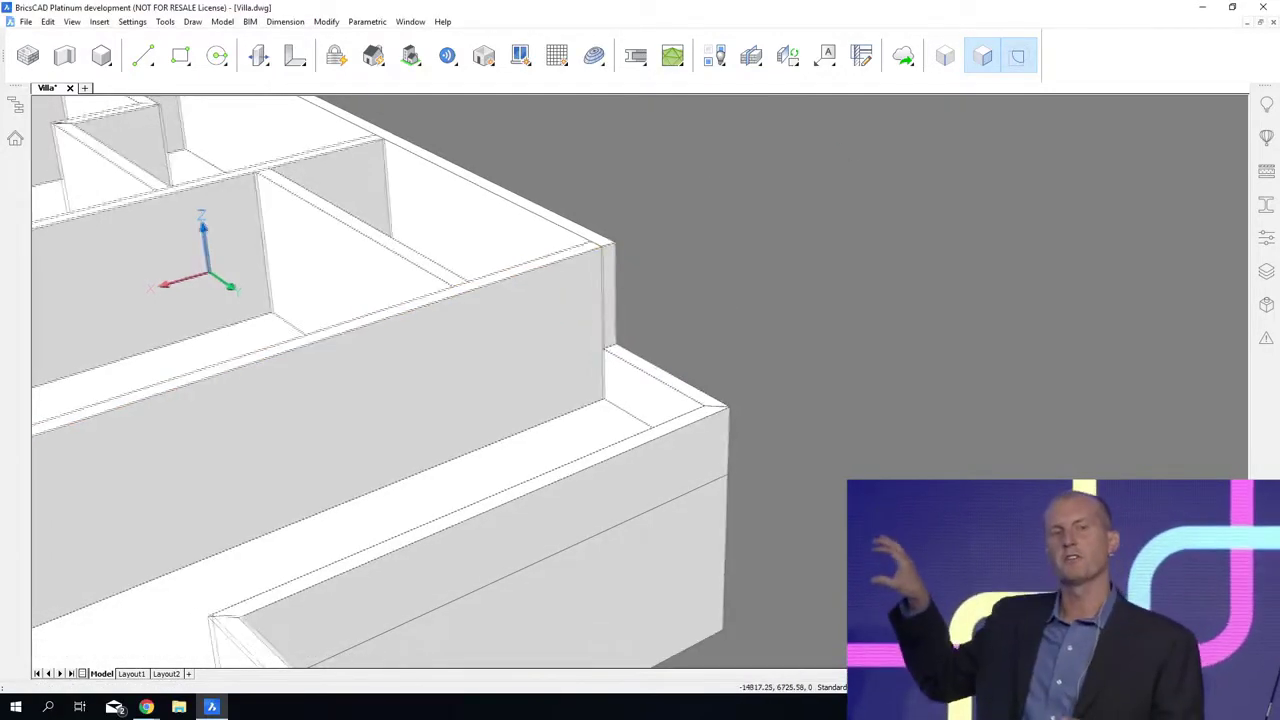
Step: Window-select all ground-floor entities from a side view and hide them, leaving the upper floor displayed
shift+middle_drag(887, 190, 1105, 202)
shift+middle_drag(895, 290, 880, 102)
drag(847, 454, 455, 387)
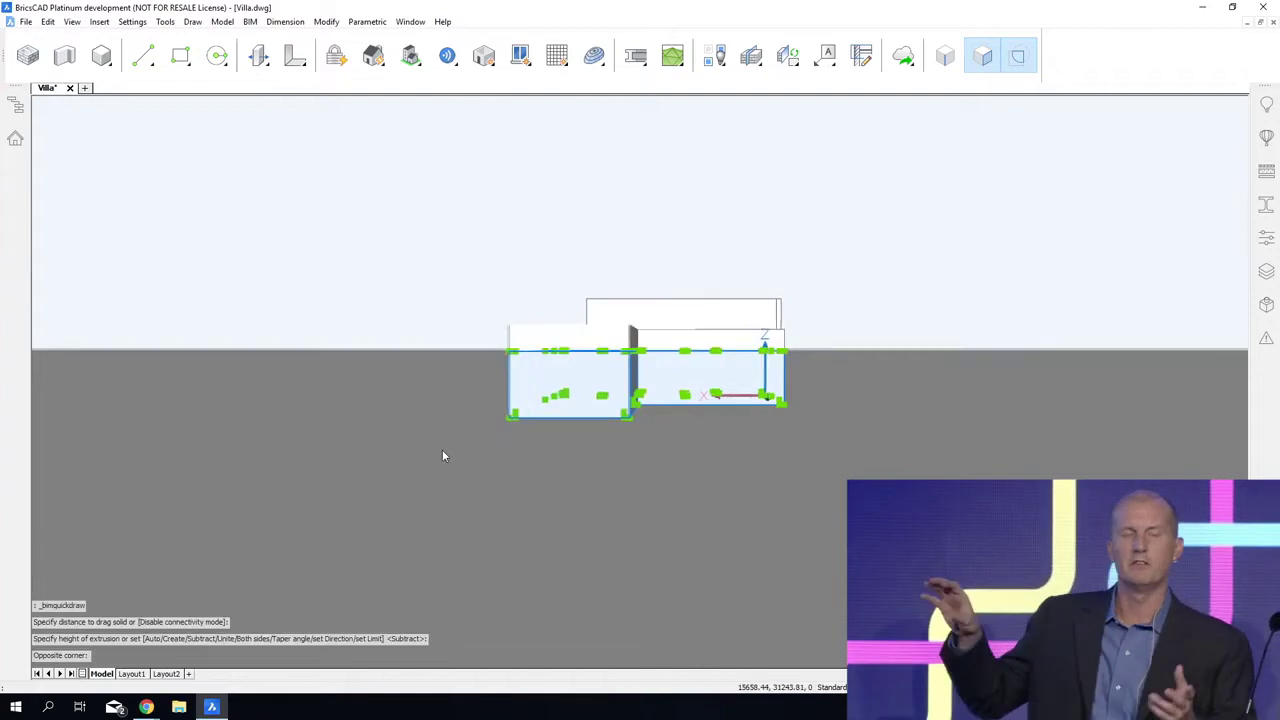
shift+middle_drag(442, 449, 310, 477)
click(311, 470)
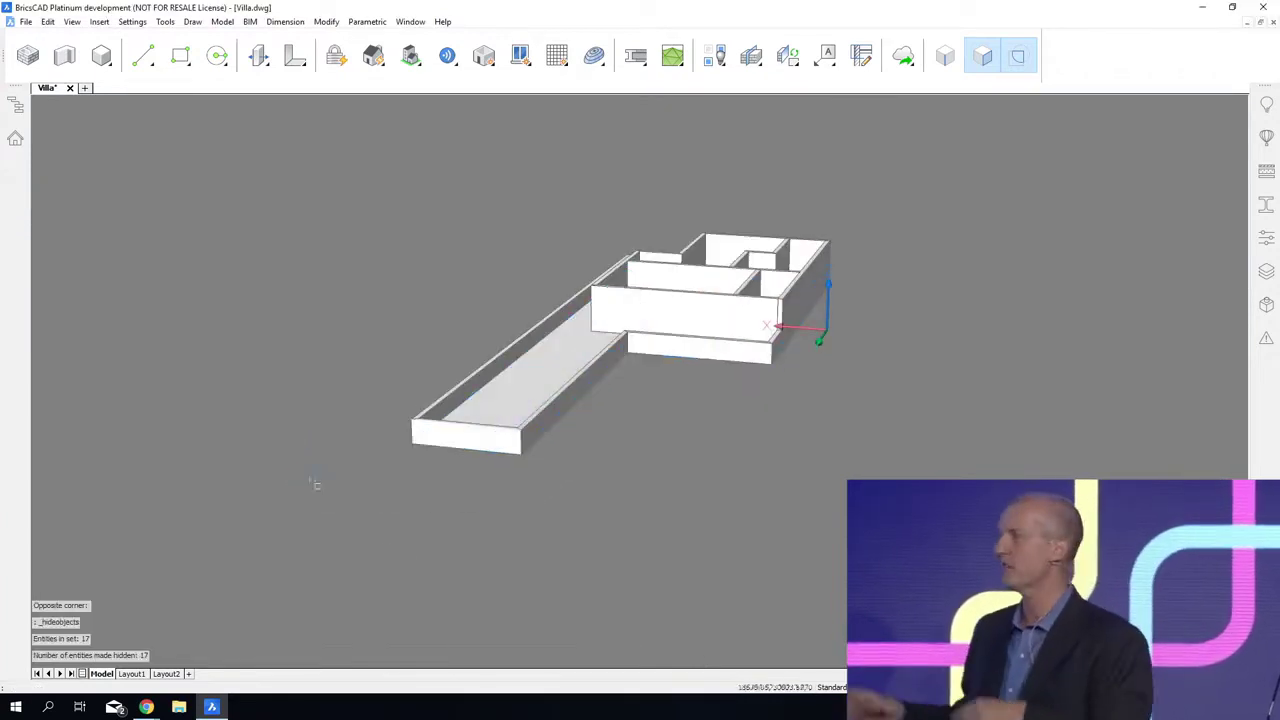
shift+middle_drag(1066, 444, 1057, 466)
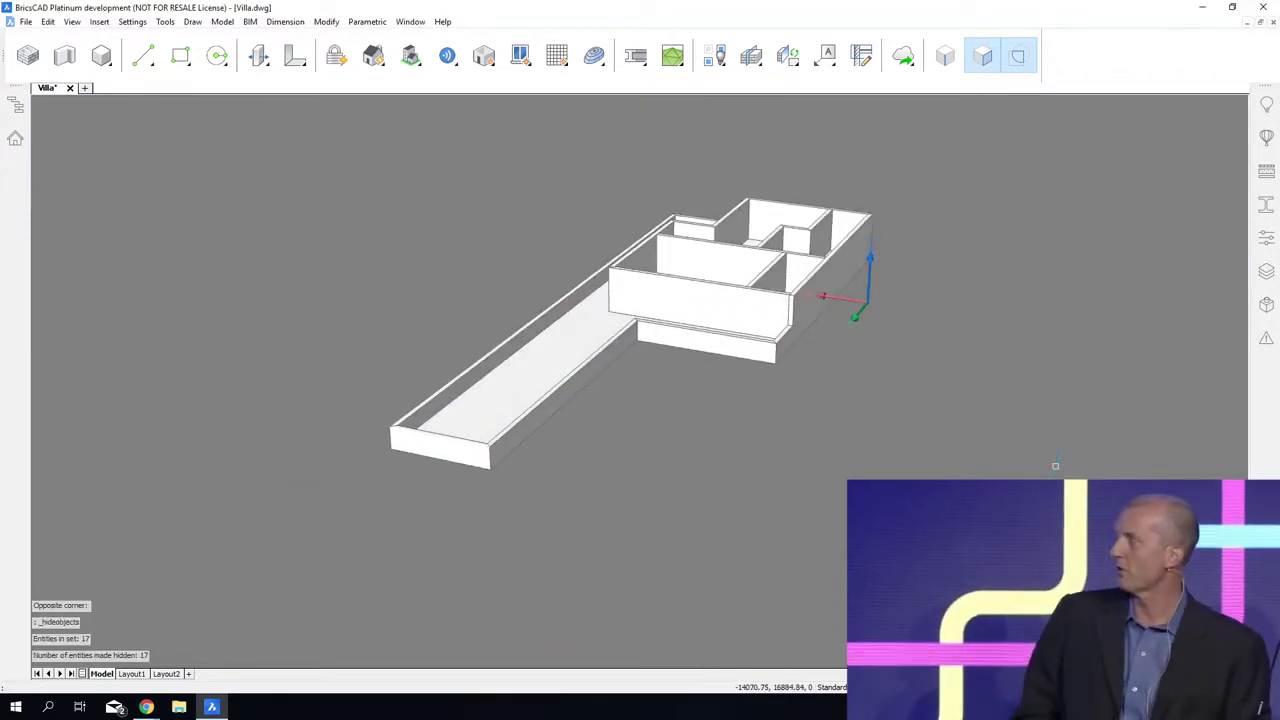
scroll(1048, 456, up, 4)
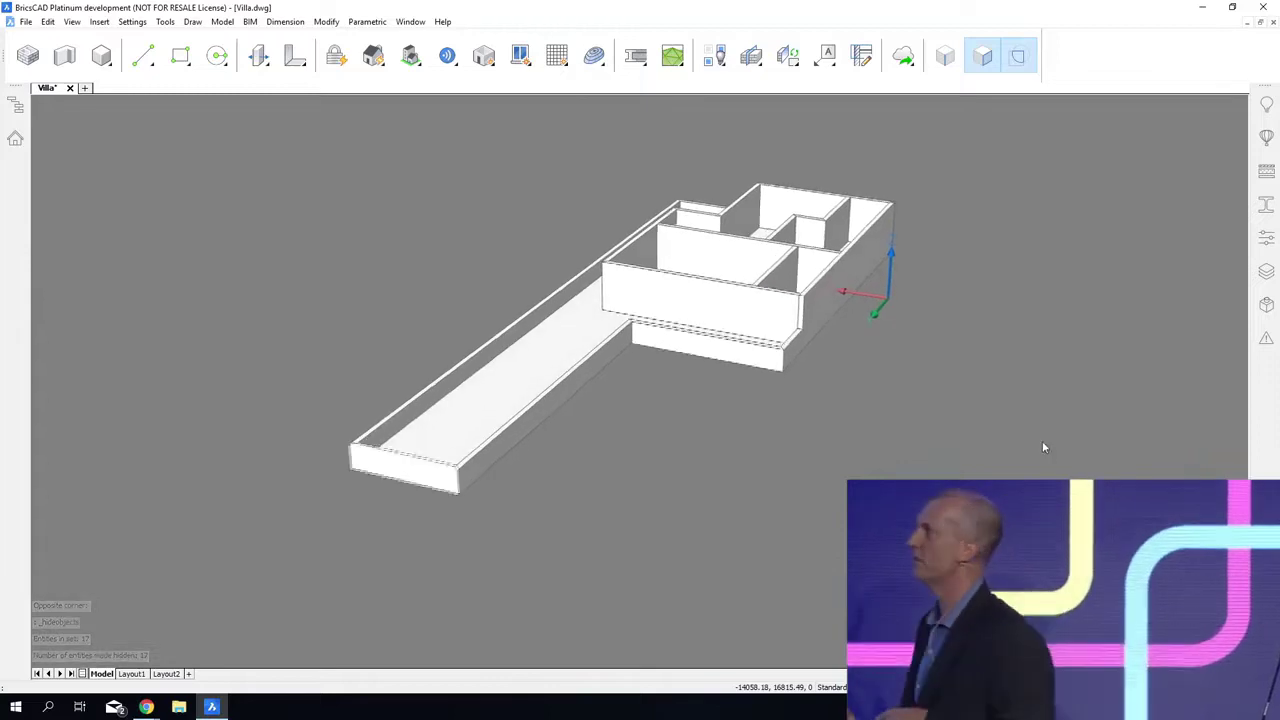
shift+middle_drag(1050, 445, 1056, 420)
shift+middle_drag(1056, 421, 1043, 421)
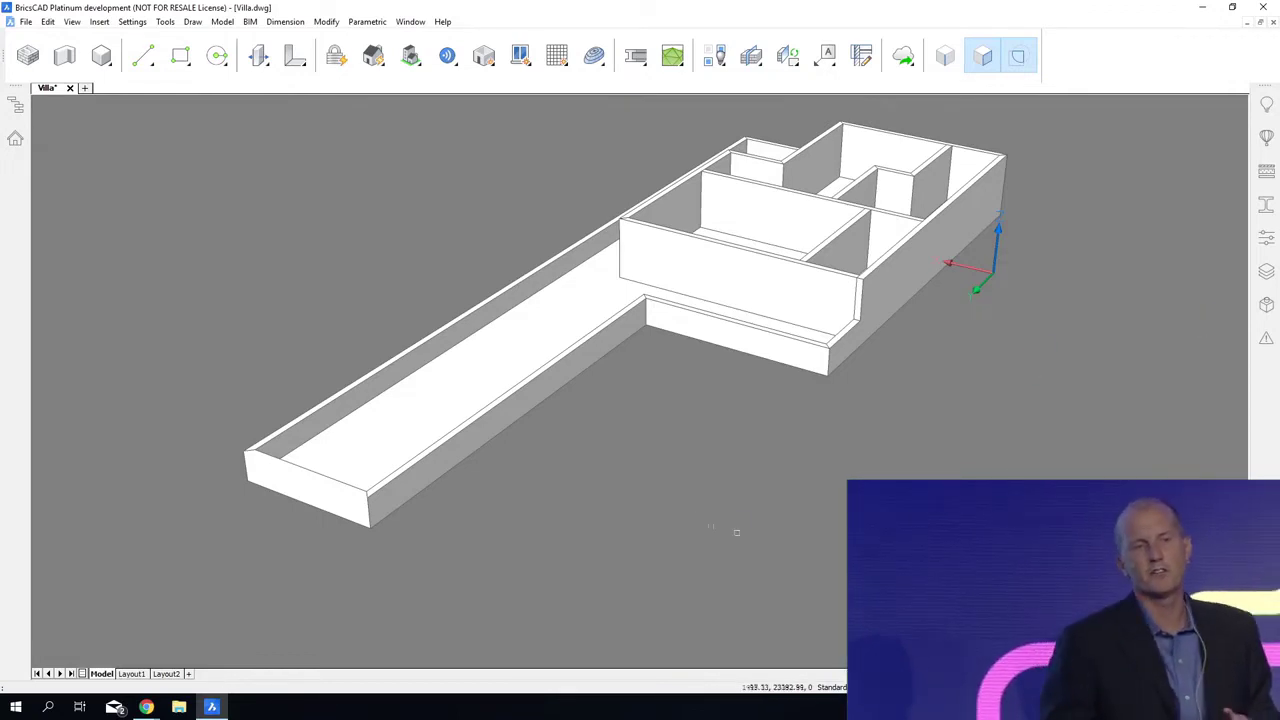
Step: Drag the low terrace wall in front of the rooms outward by 1200 mm with connectivity mode on
shift+middle_drag(112, 232, 104, 196)
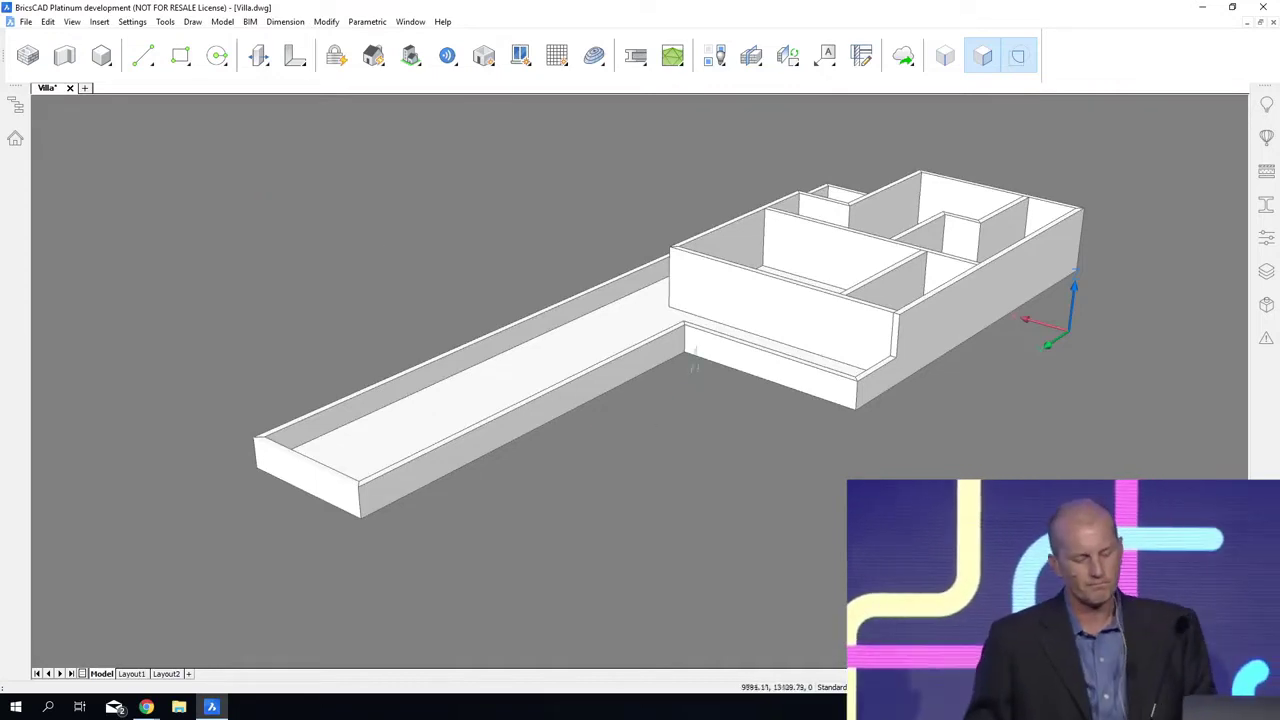
mouse_move(702, 360)
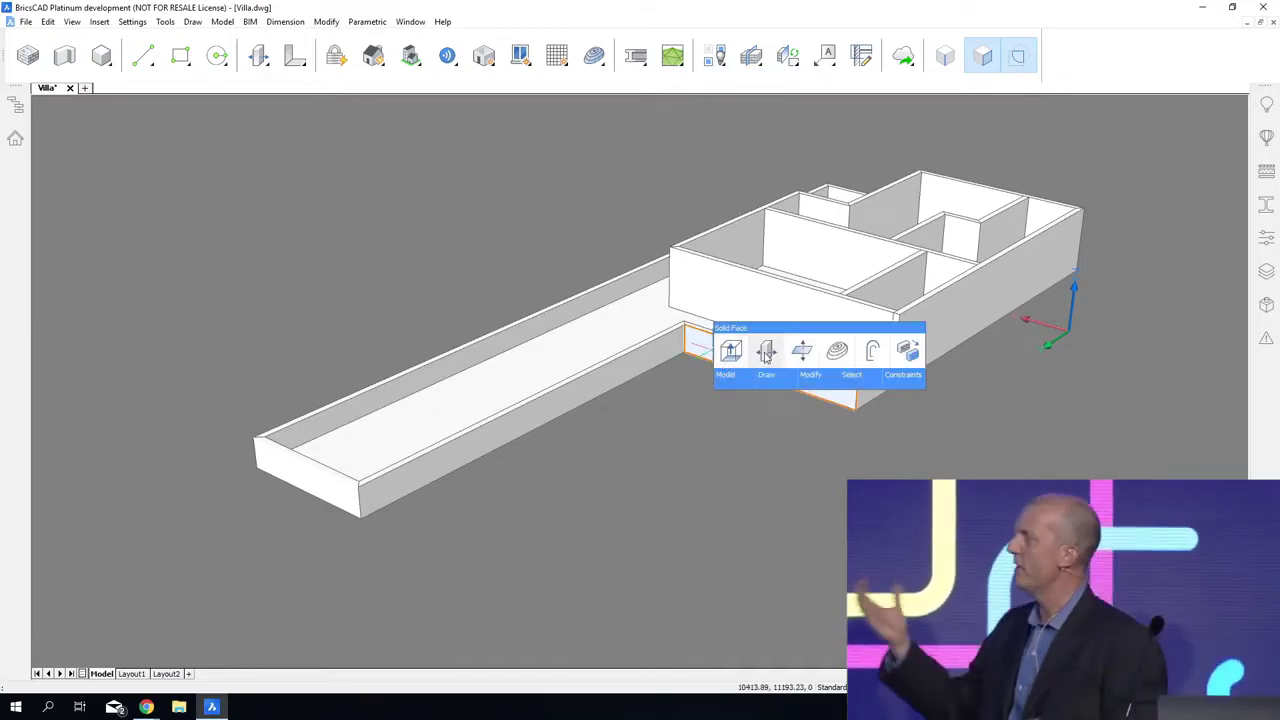
click(766, 352)
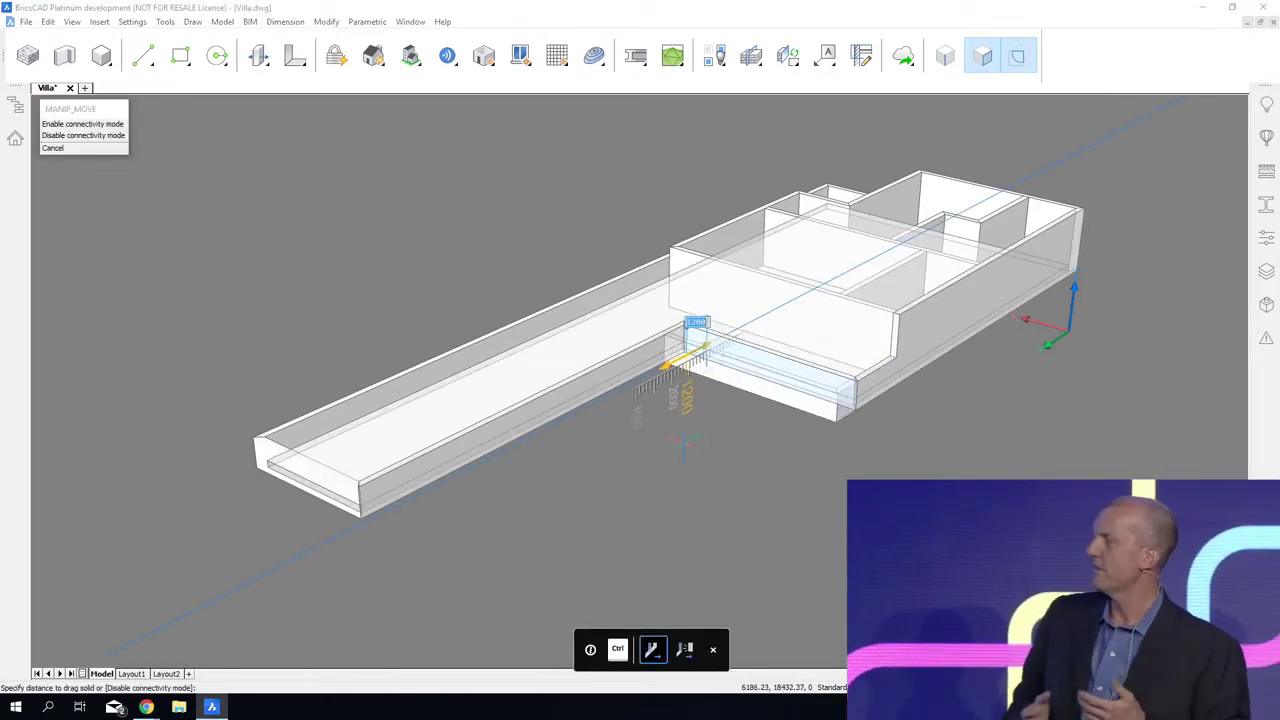
click(684, 443)
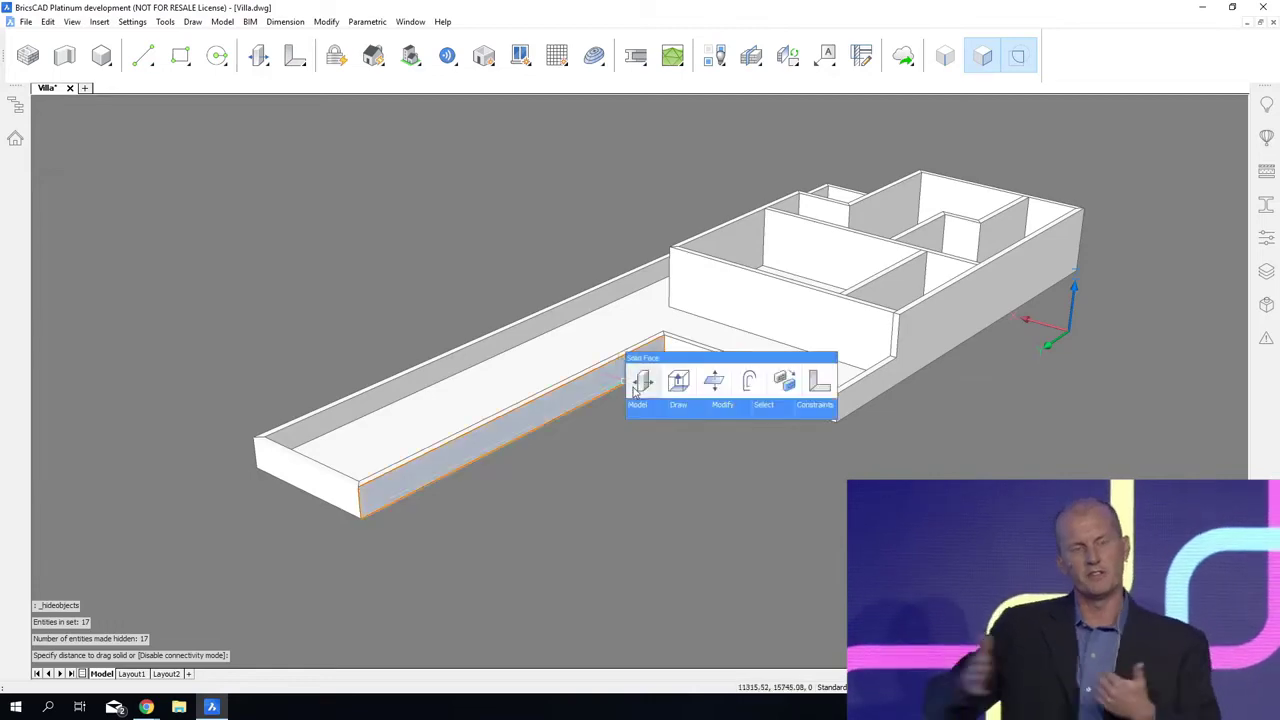
Step: Drag the outer face of the wing's long low wall outward to widen the upper floor over the wing
click(638, 386)
scroll(640, 400, up, 5)
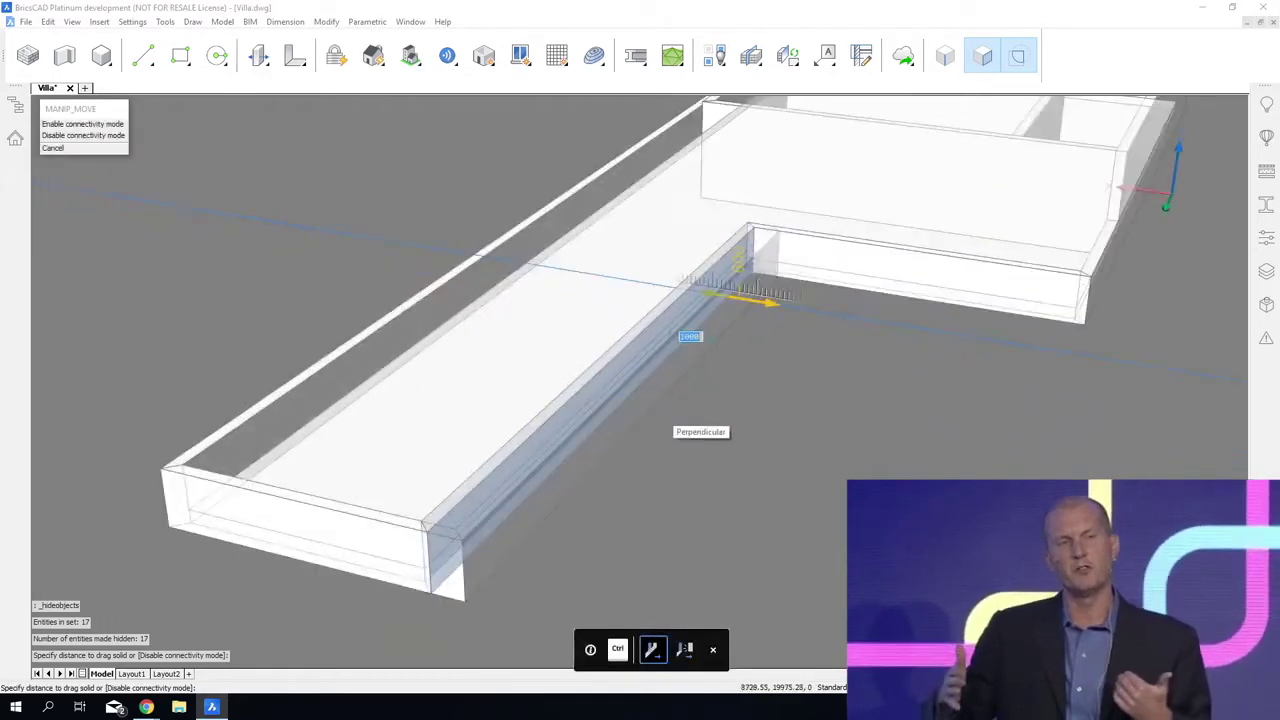
click(730, 436)
Step: Drag the low end wall of the wing outward to lengthen the terrace, with its adjoining walls staying connected
scroll(734, 437, up, 5)
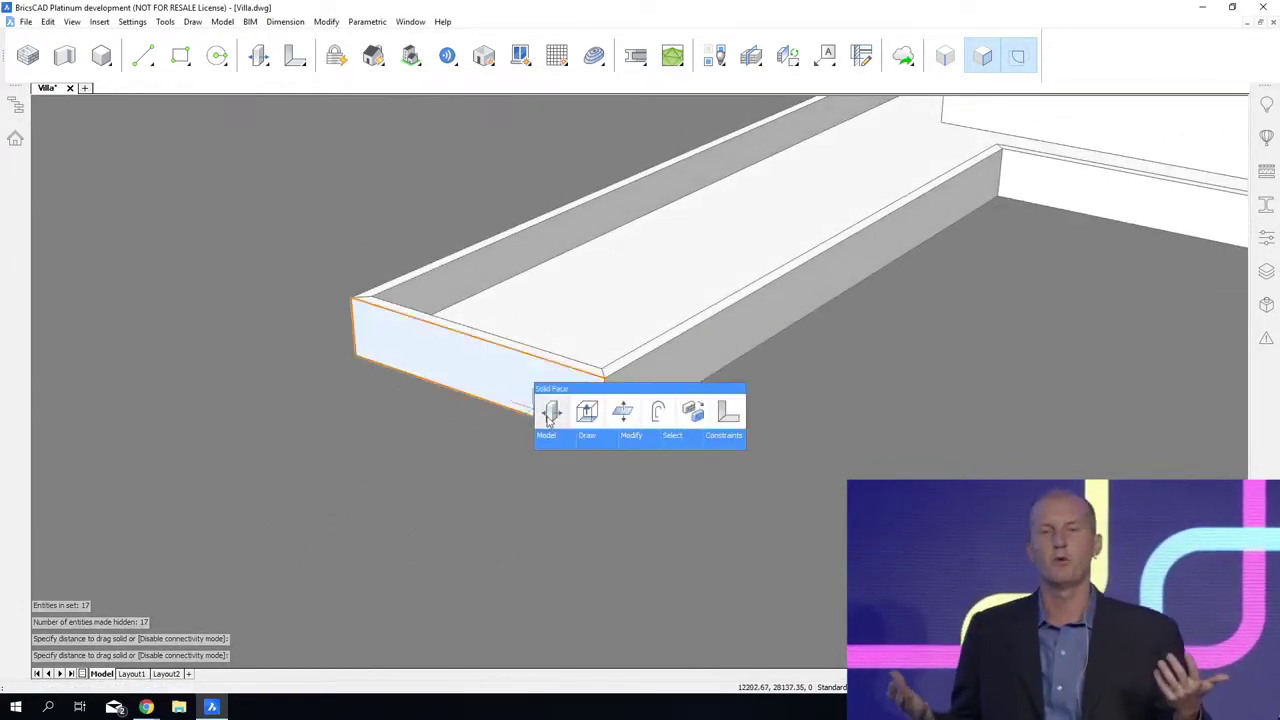
click(535, 425)
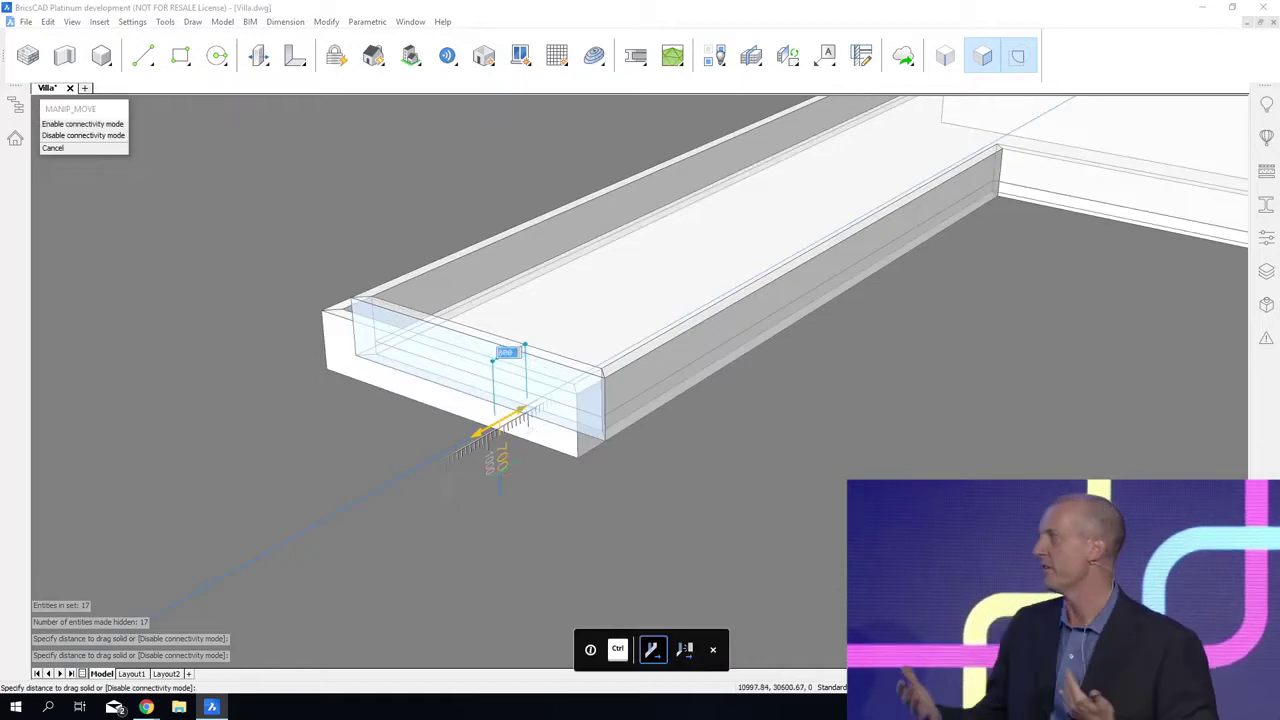
click(489, 472)
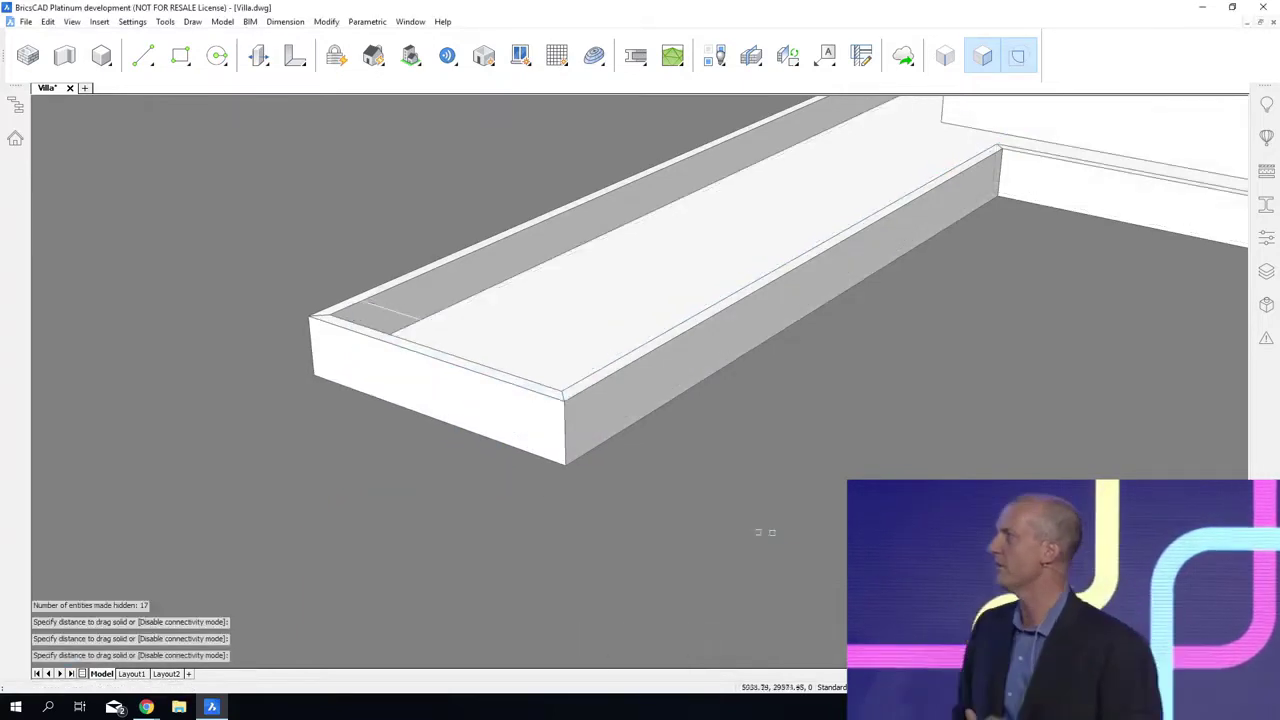
Step: Erase the leftover edge line inside the far end of the wing beside the long parapet wall
click(382, 302)
key(Delete)
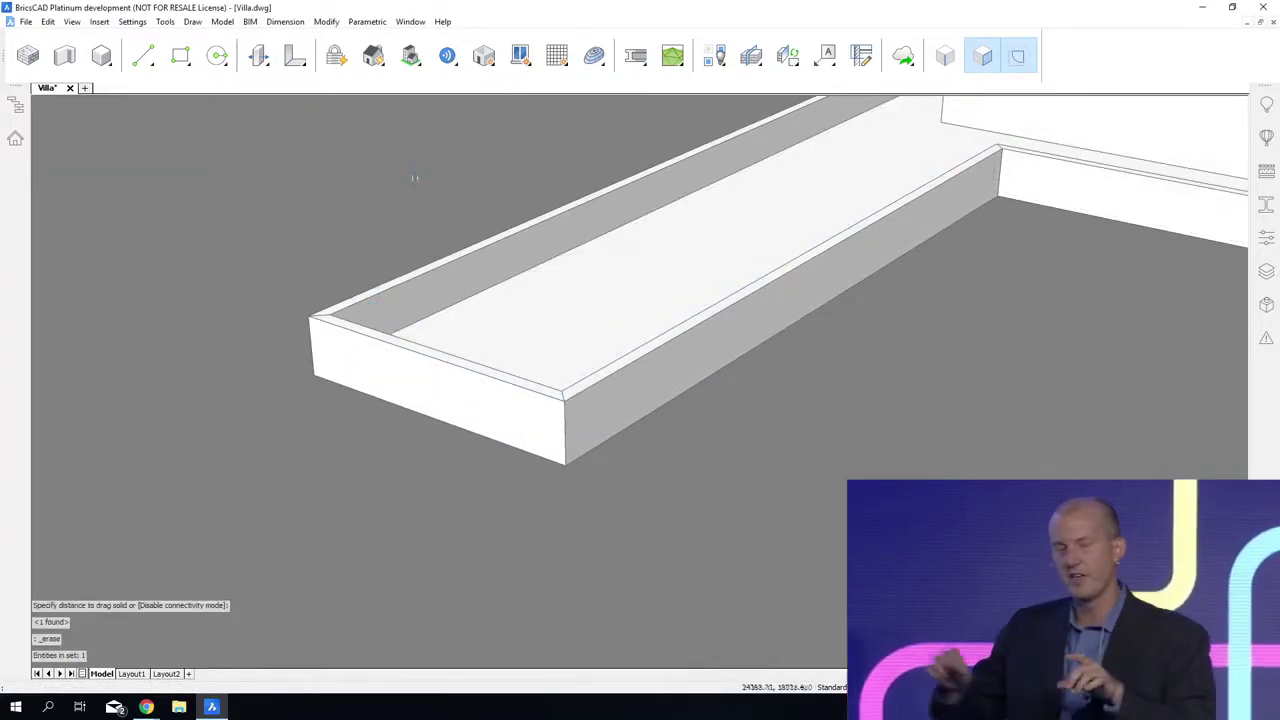
scroll(416, 174, down, 5)
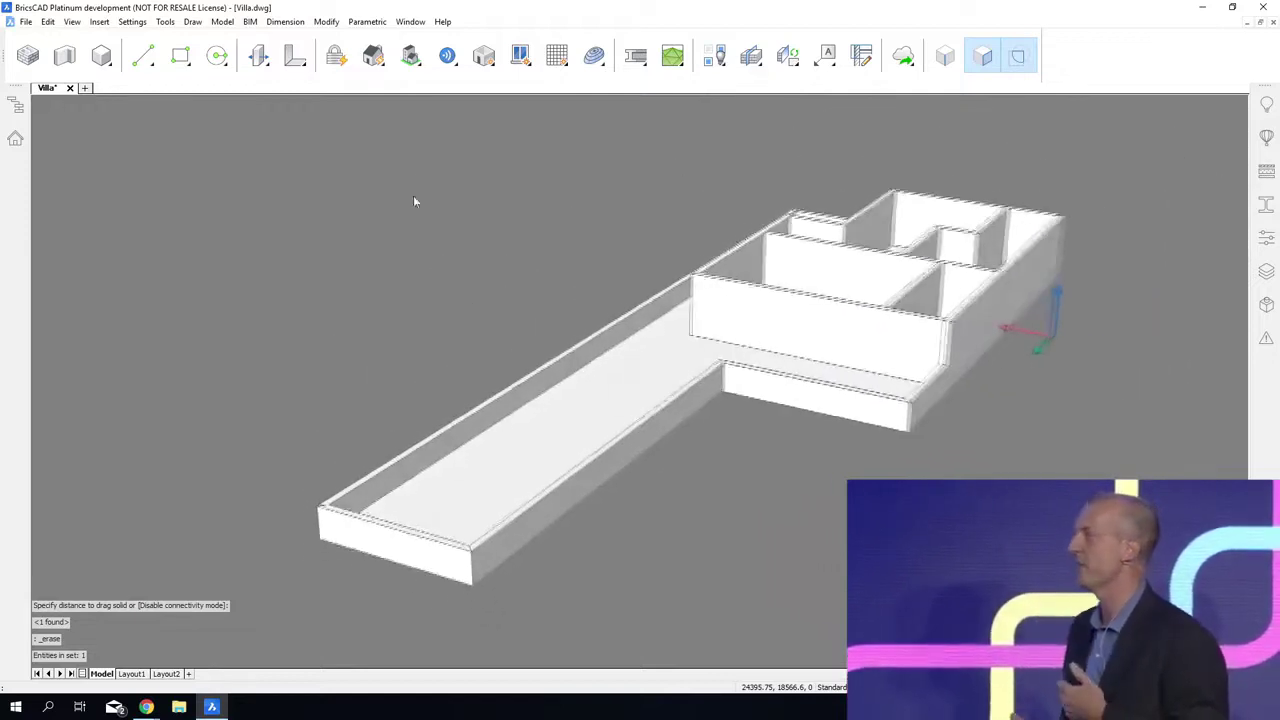
Step: Show all hidden building parts again so the ground floor reappears beneath the upper floor
right_click(437, 218)
mouse_move(456, 252)
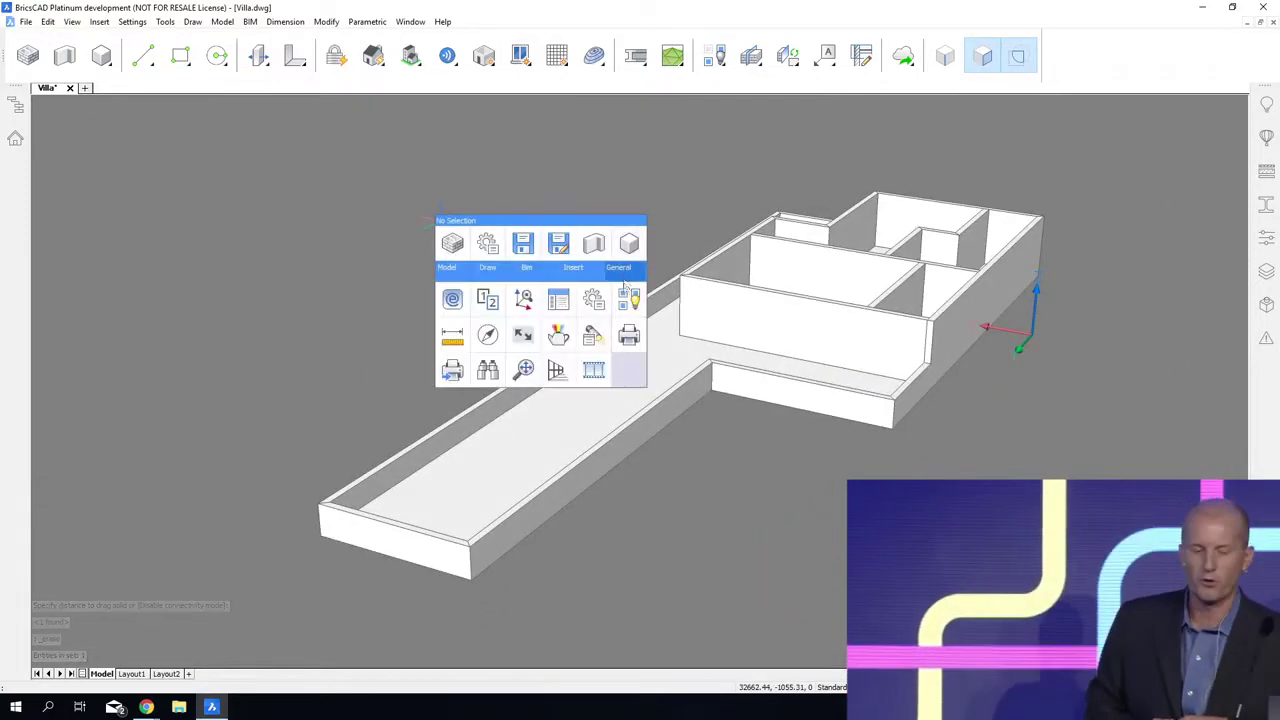
click(630, 299)
Step: L-connect the front terrace wall with the wing's long low wall so the front wall's end runs through the inner corner
shift+middle_drag(772, 600, 915, 598)
scroll(660, 418, up, 5)
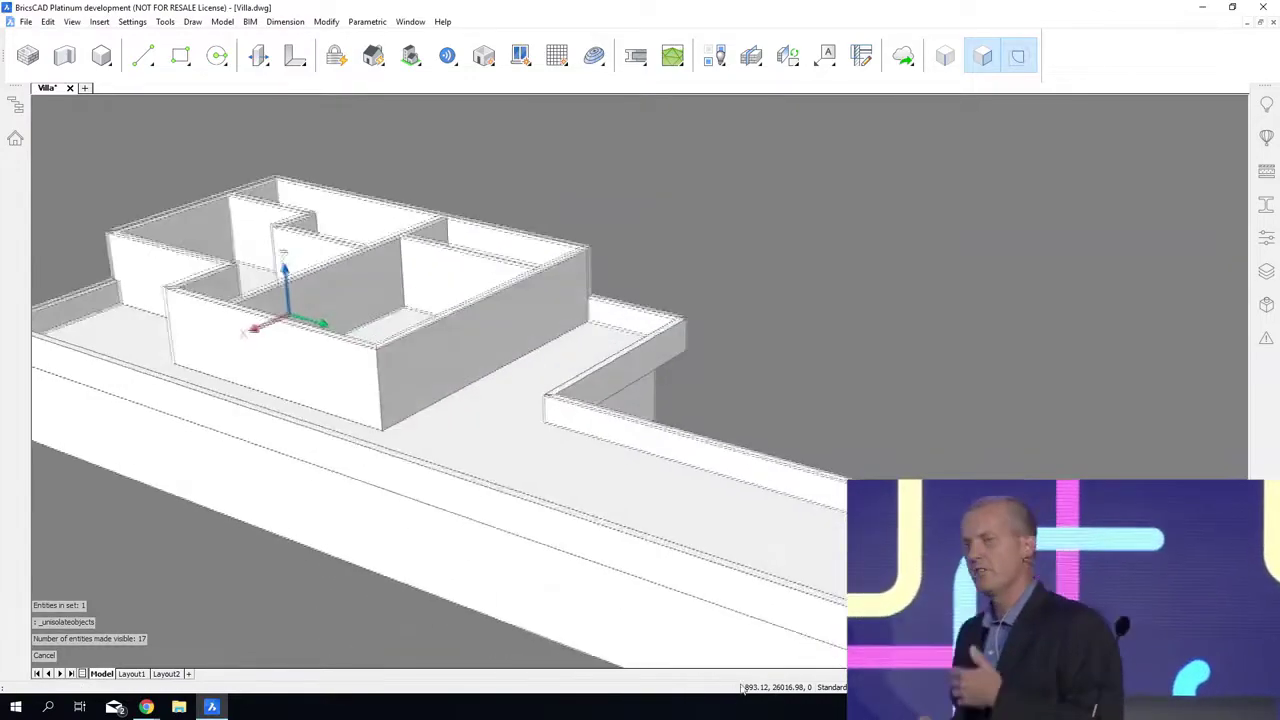
scroll(630, 435, up, 1)
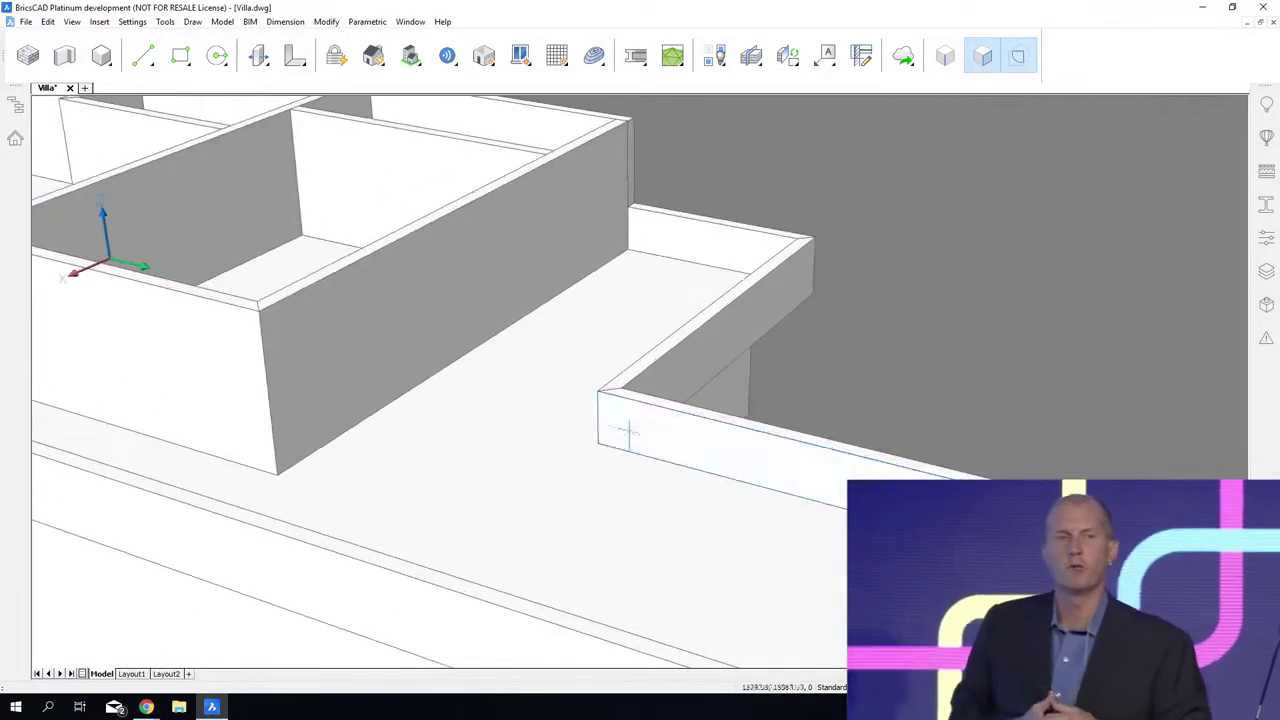
click(625, 440)
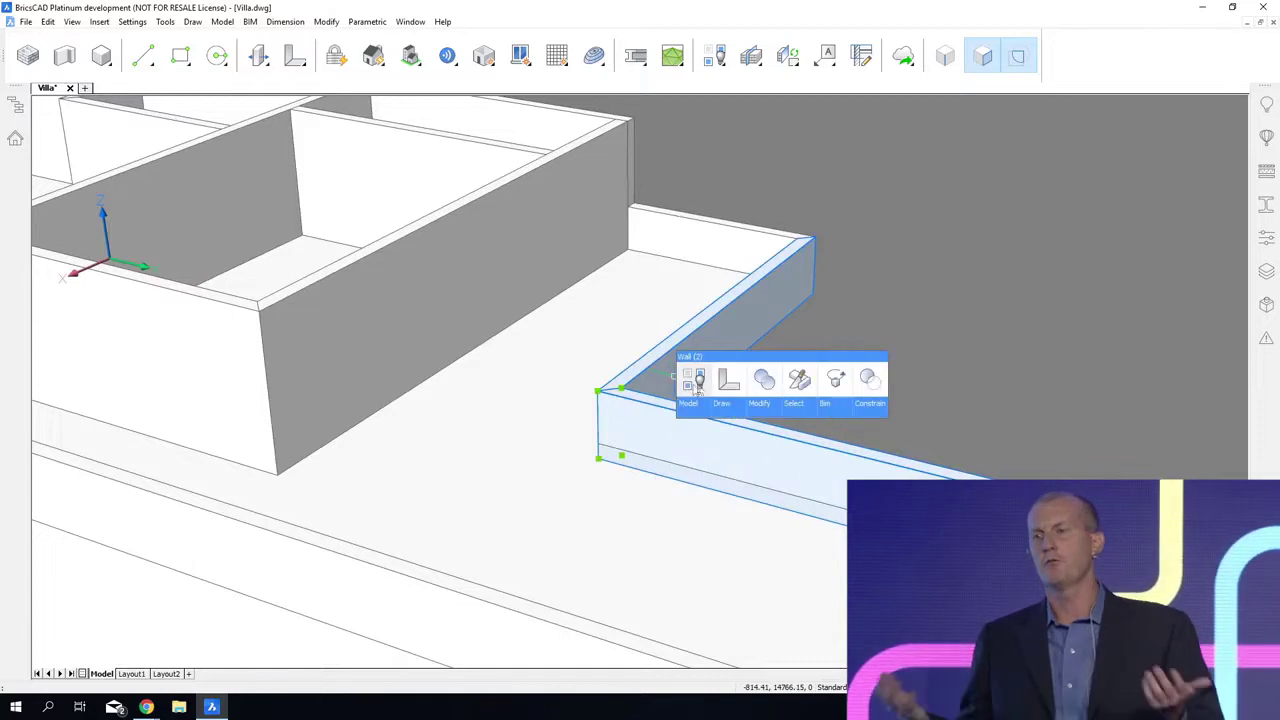
click(726, 383)
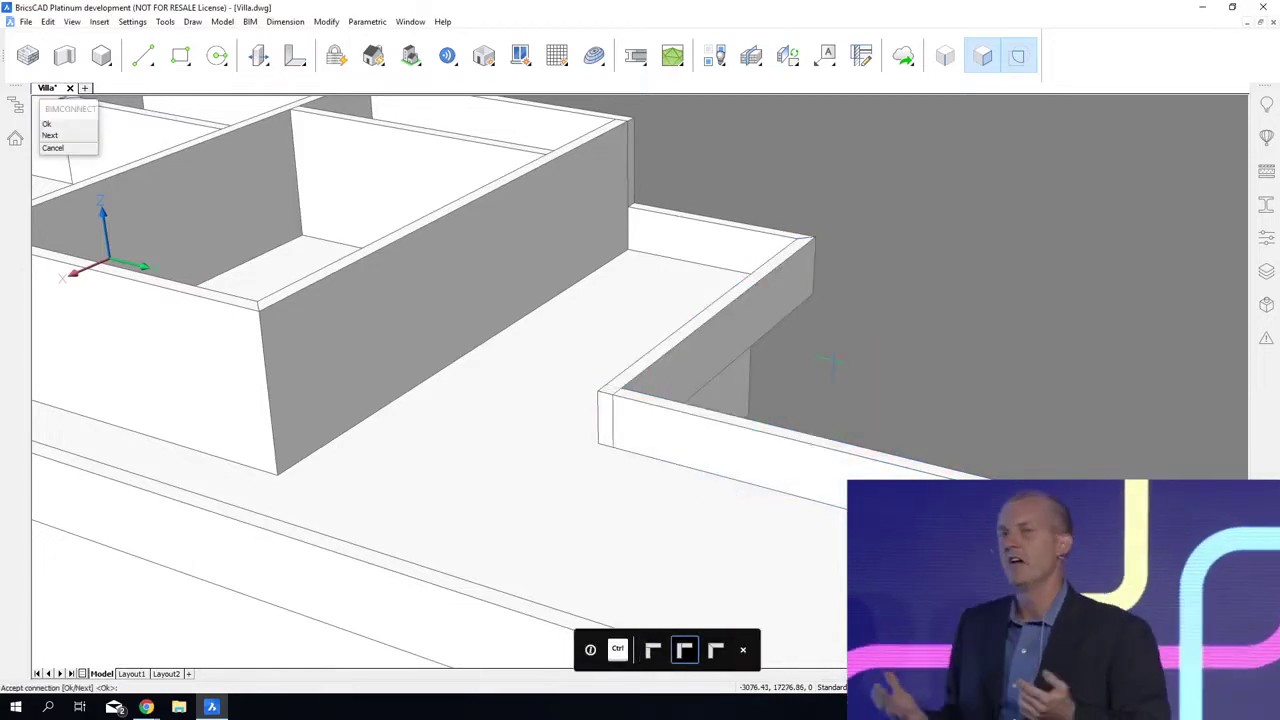
key(Escape)
Step: L-connect the front terrace wall with the adjoining low side wall at the terrace's outer corner
click(795, 285)
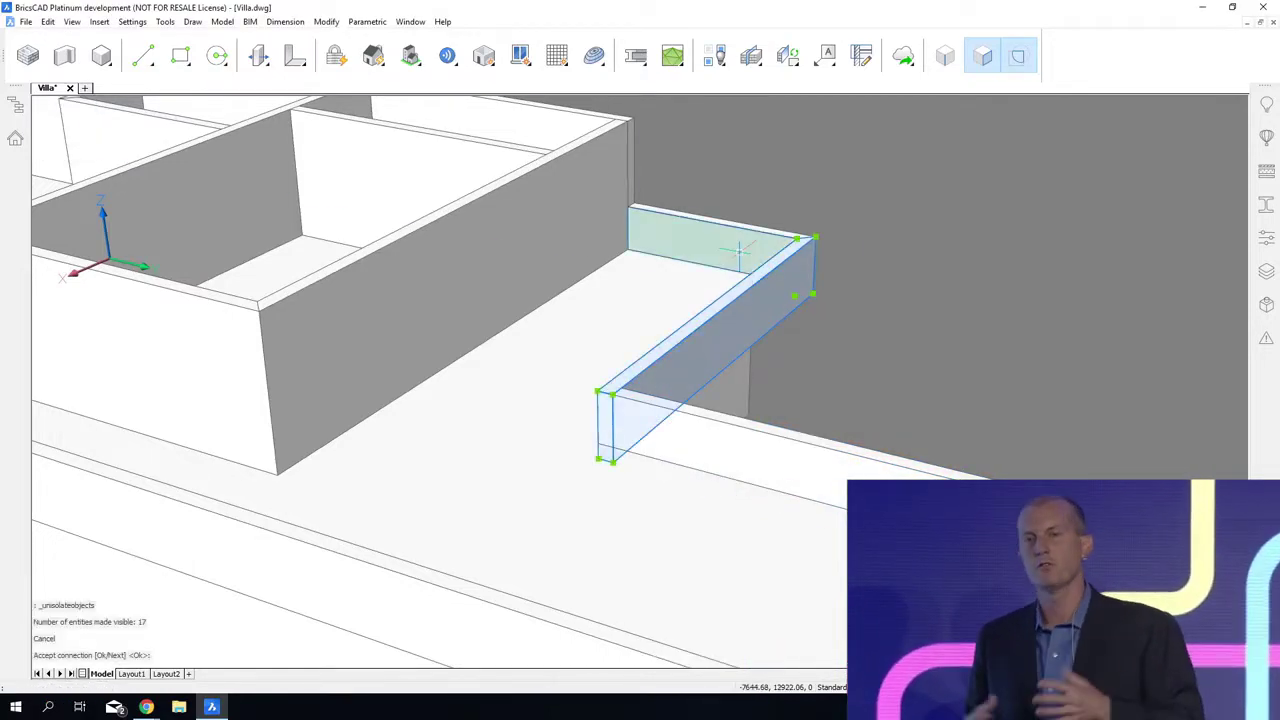
click(763, 261)
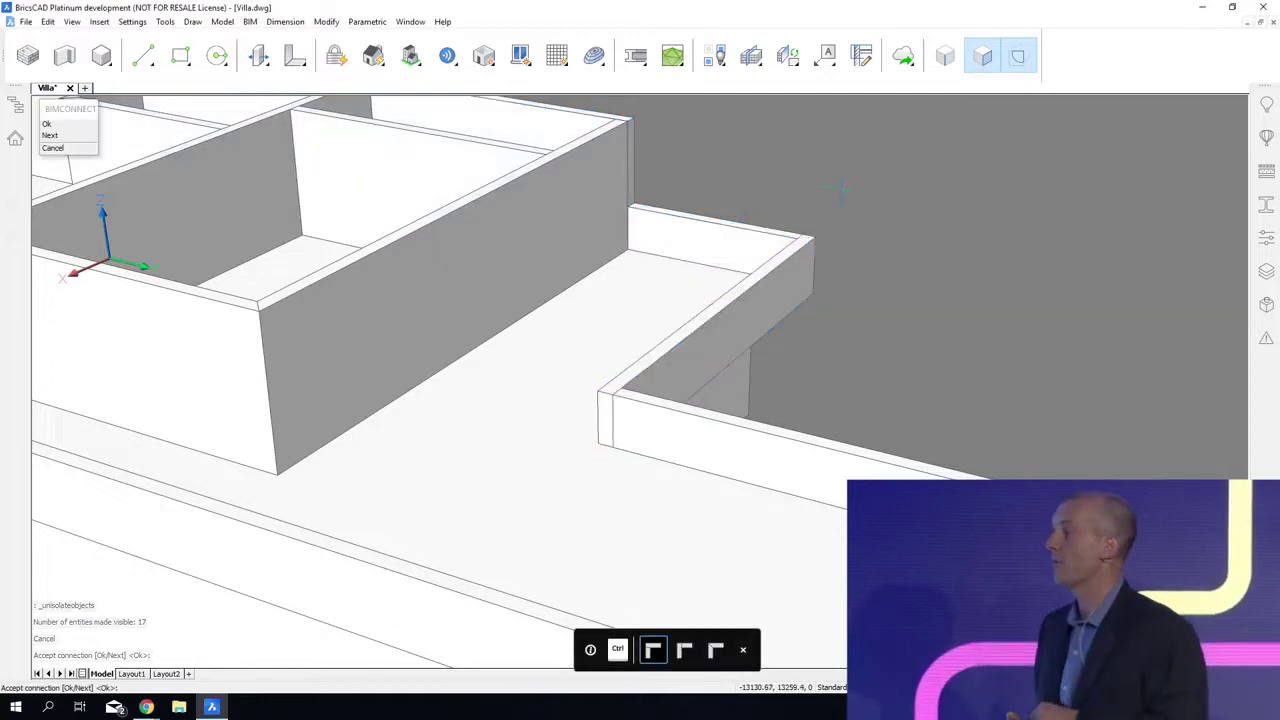
key(Return)
Step: Push the exposed end face of the front terrace wall across the terrace until it meets the opposite parapet wall
shift+middle_drag(711, 640, 665, 365)
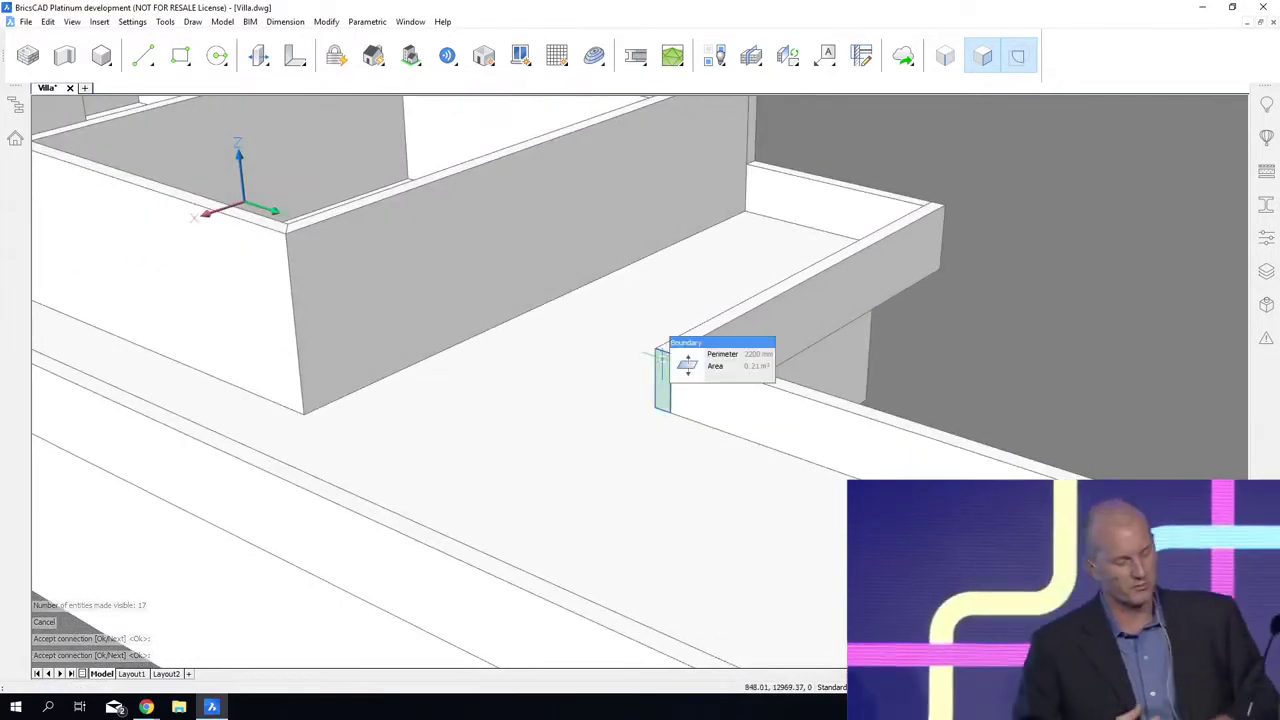
mouse_move(681, 374)
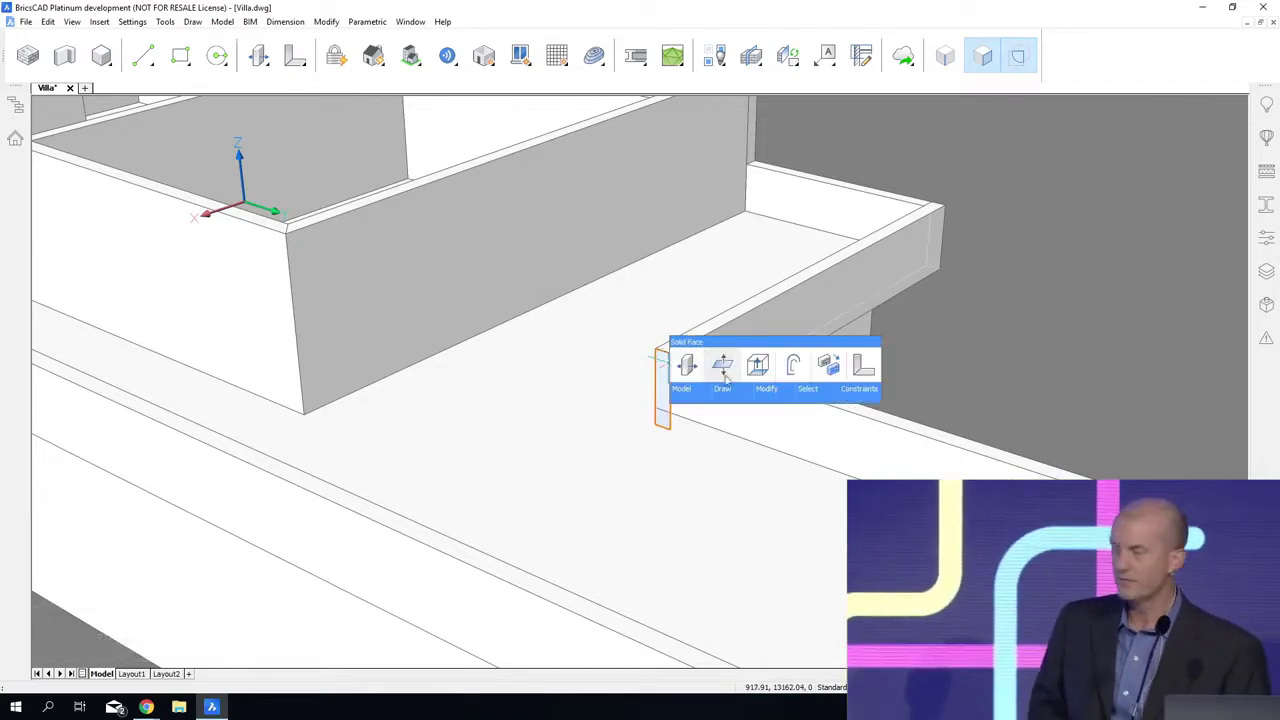
click(723, 368)
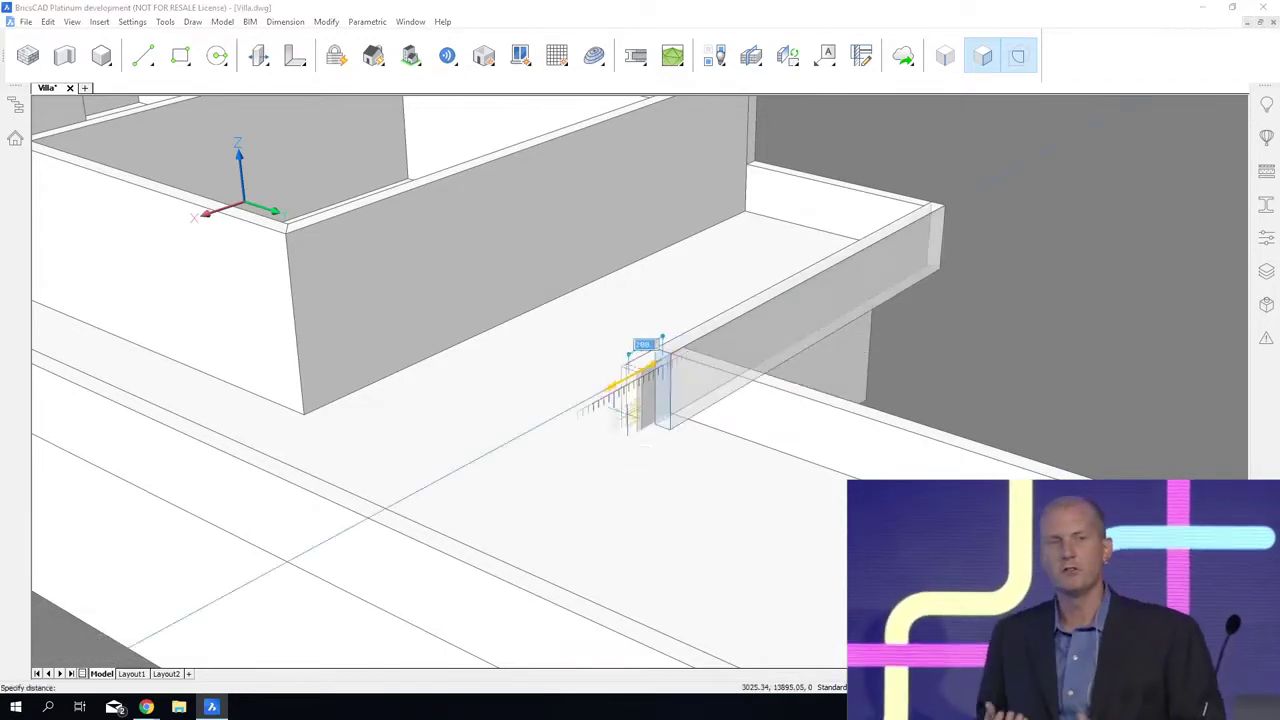
click(378, 500)
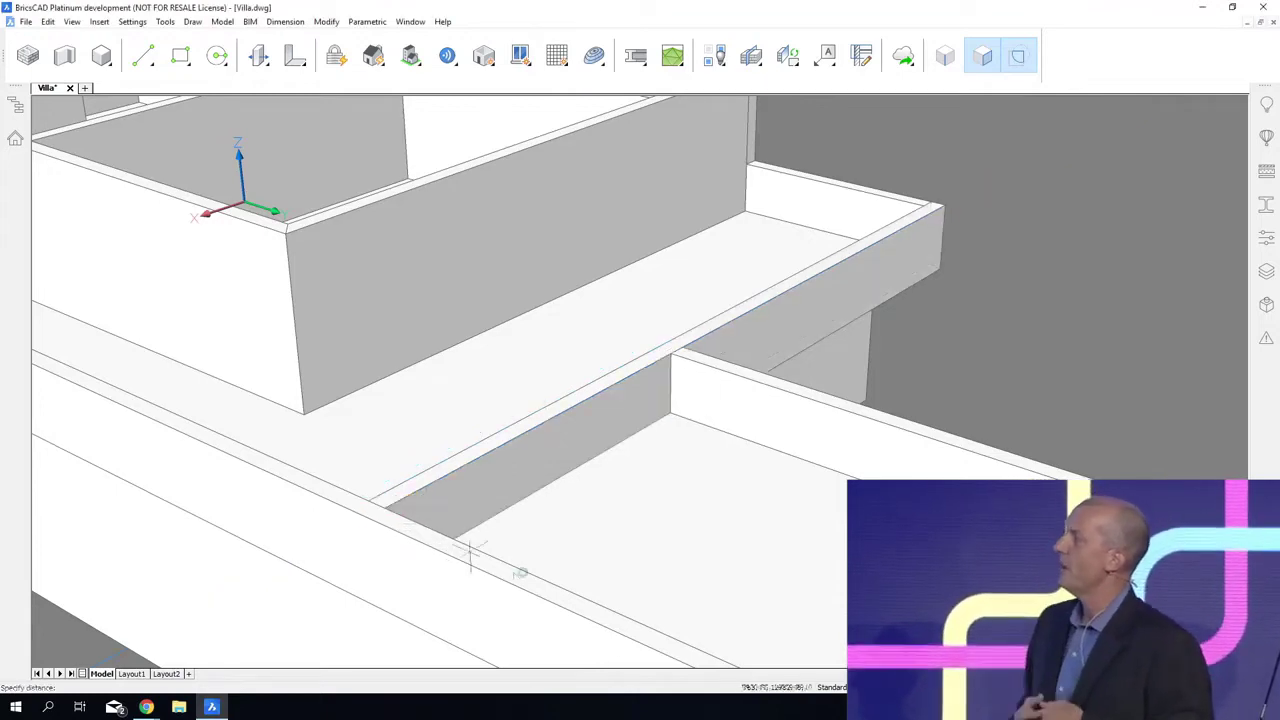
Step: Separate the divided terrace slab into independent solids for the main block and the wing, and save the drawing
middle_drag(408, 494, 453, 410)
click(712, 395)
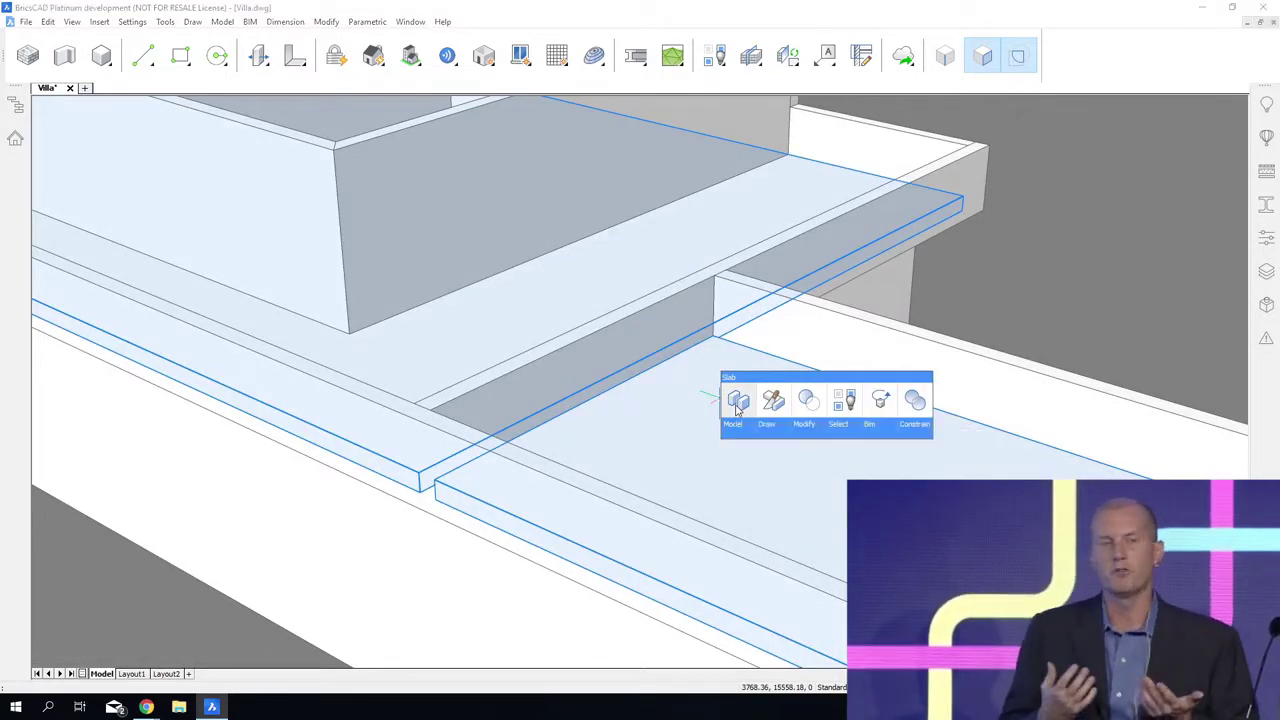
click(737, 402)
shift+middle_drag(1109, 255, 808, 535)
key(ctrl+s)
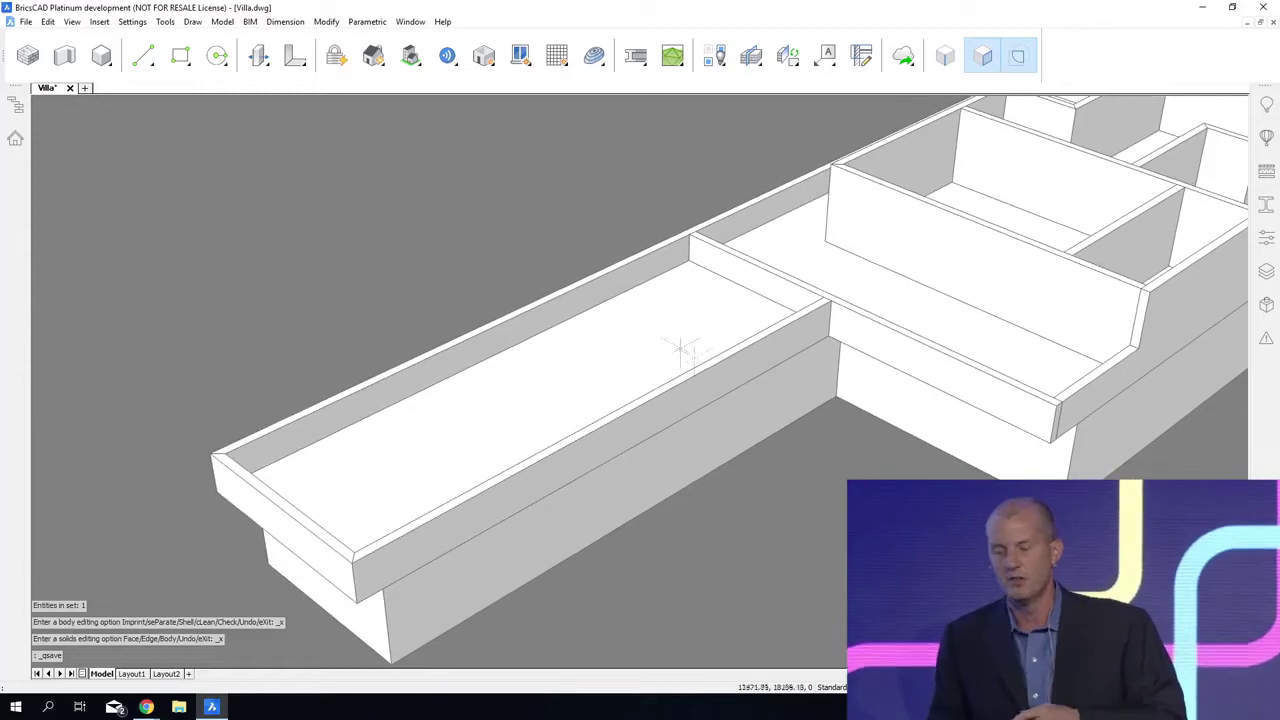
Step: Try to raise the wing's slab with connectivity mode on, and undo the change
mouse_move(646, 320)
click(695, 331)
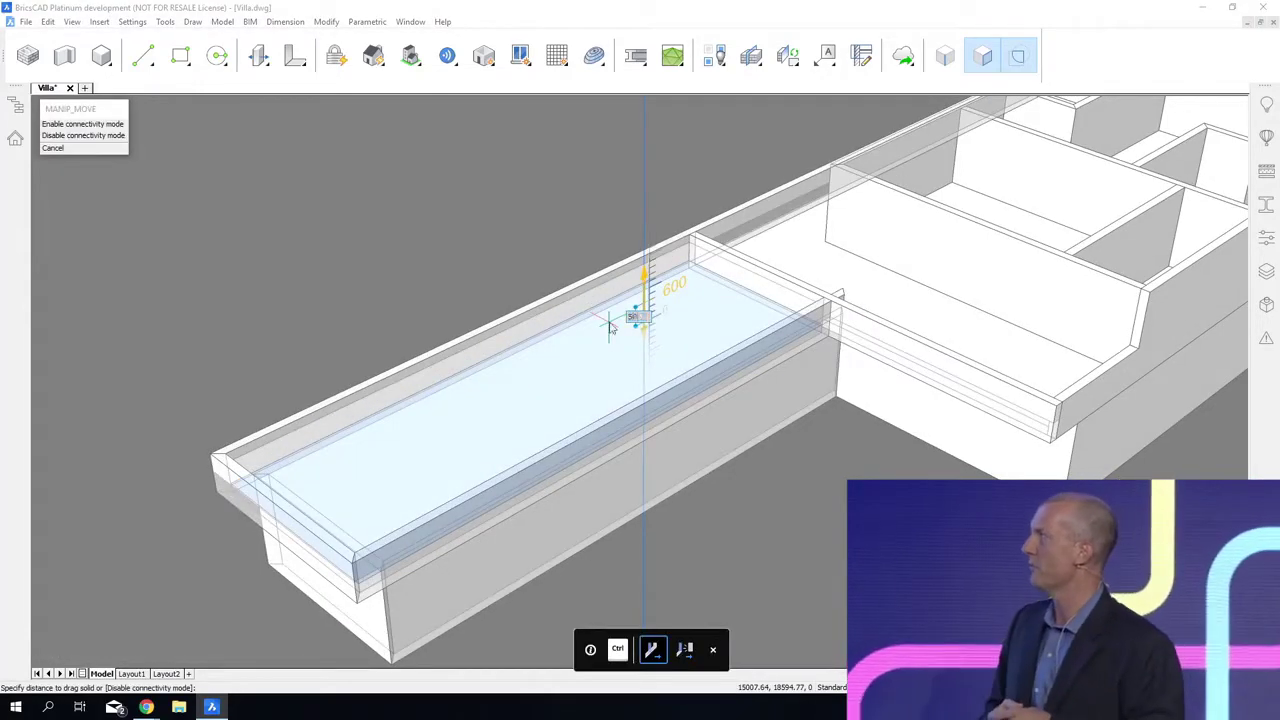
key(Return)
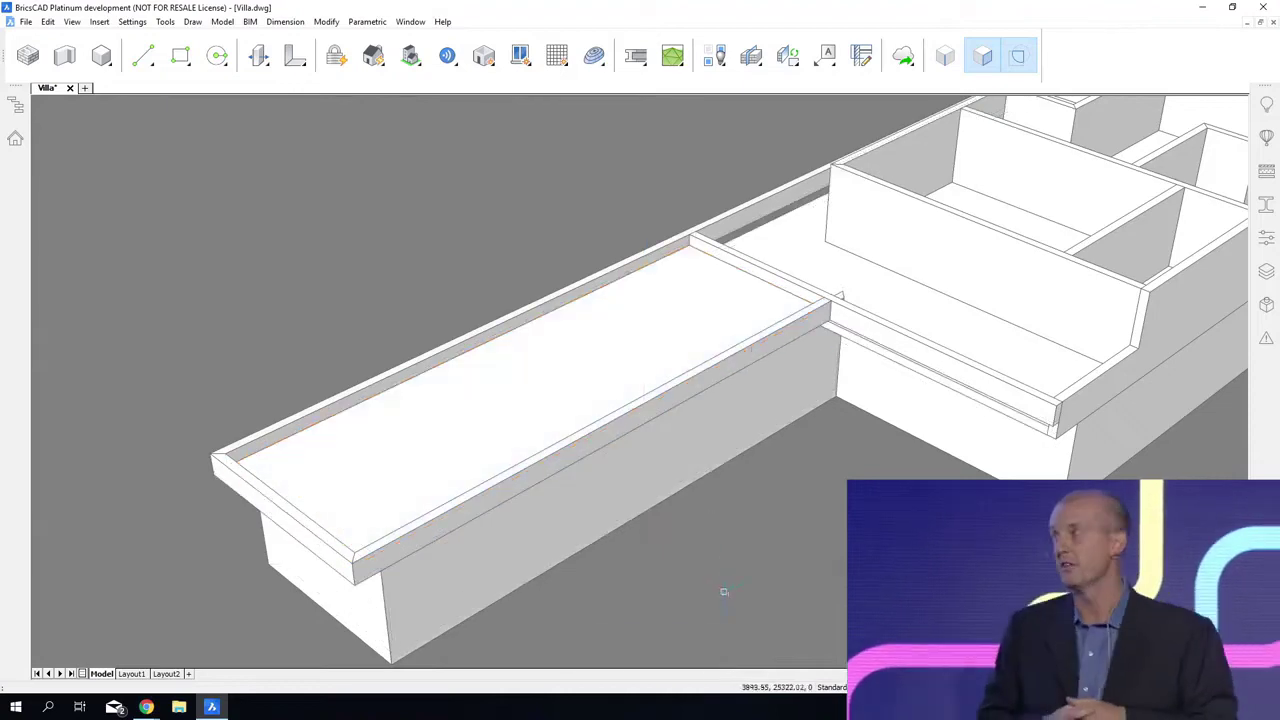
key(ctrl+z)
Step: Raise only the wing's slab between its parapets by dragging it upward with connectivity mode disabled
mouse_move(622, 376)
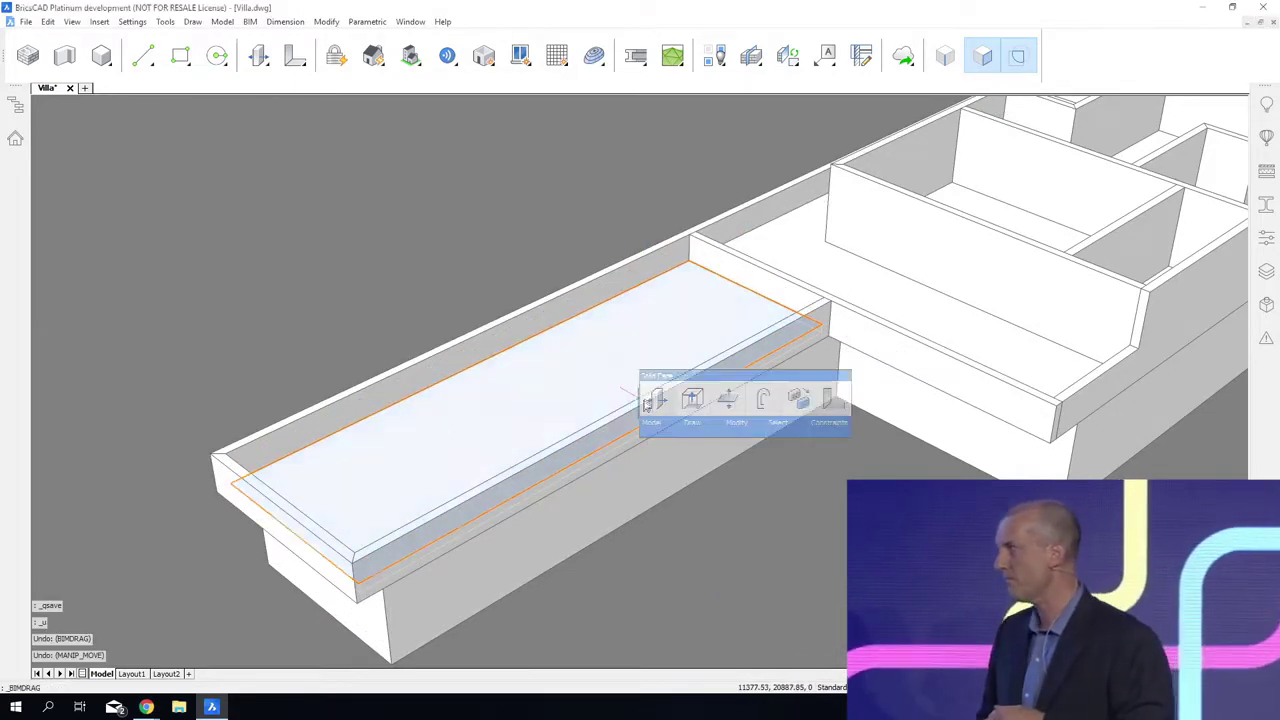
click(648, 398)
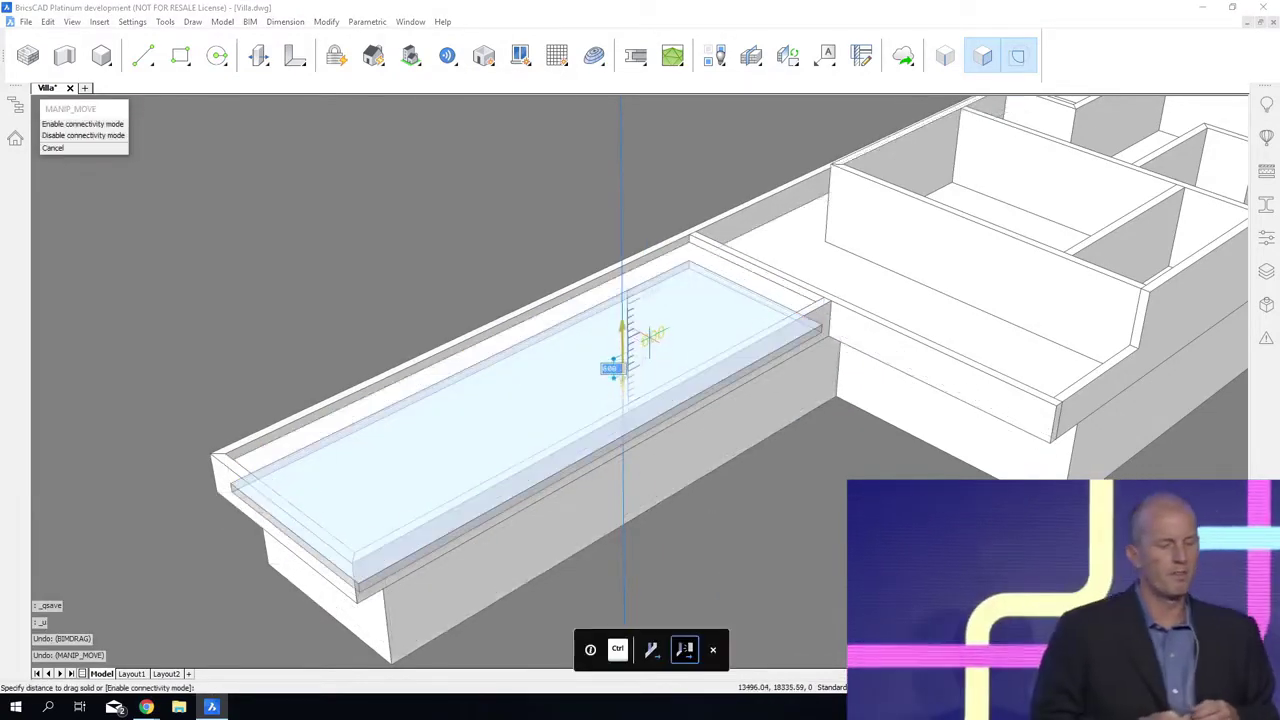
key(Return)
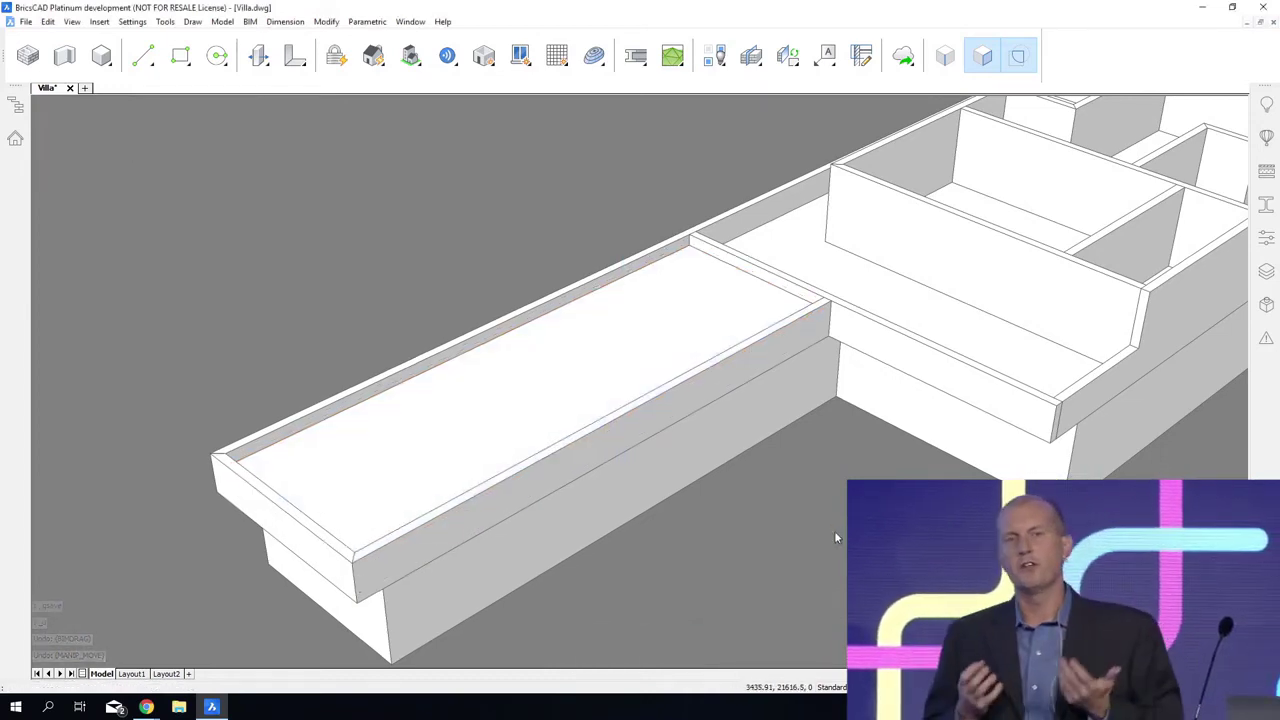
Step: Slice the wing's long ground-floor wall in two using the outer face of the front terrace wall as the cutting plane
shift+middle_drag(835, 532, 833, 512)
mouse_move(707, 383)
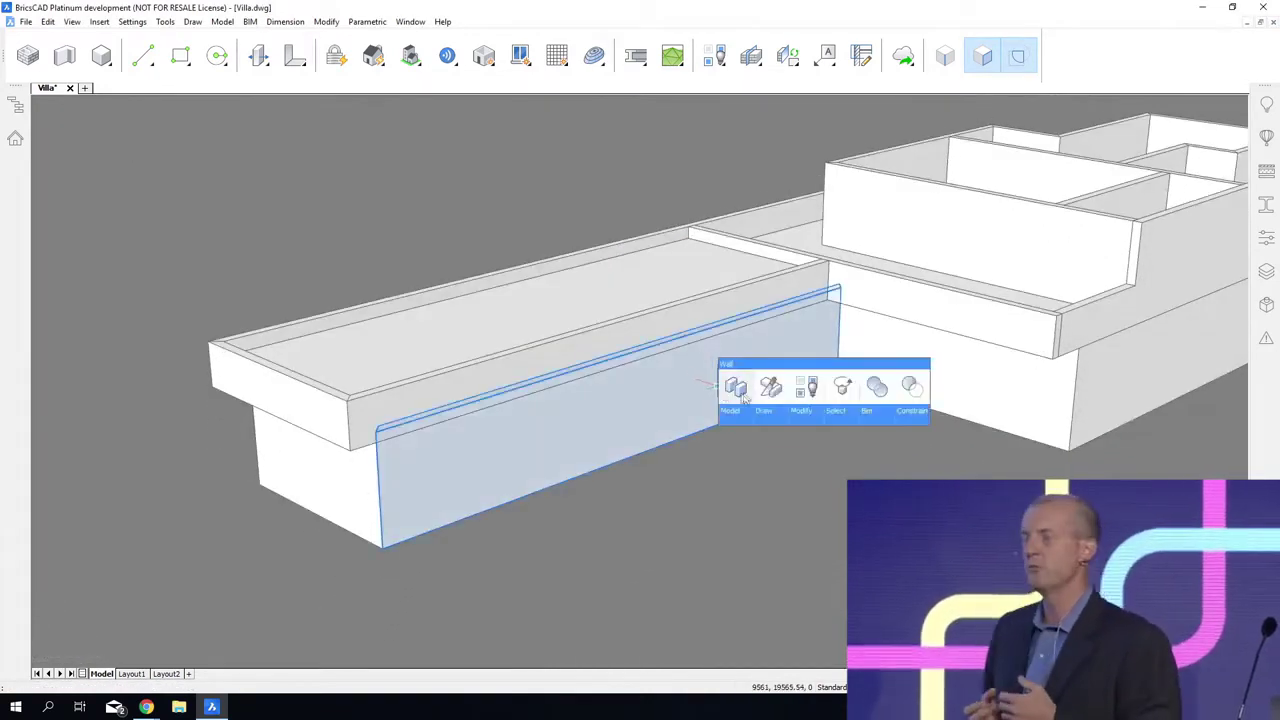
click(770, 398)
click(868, 292)
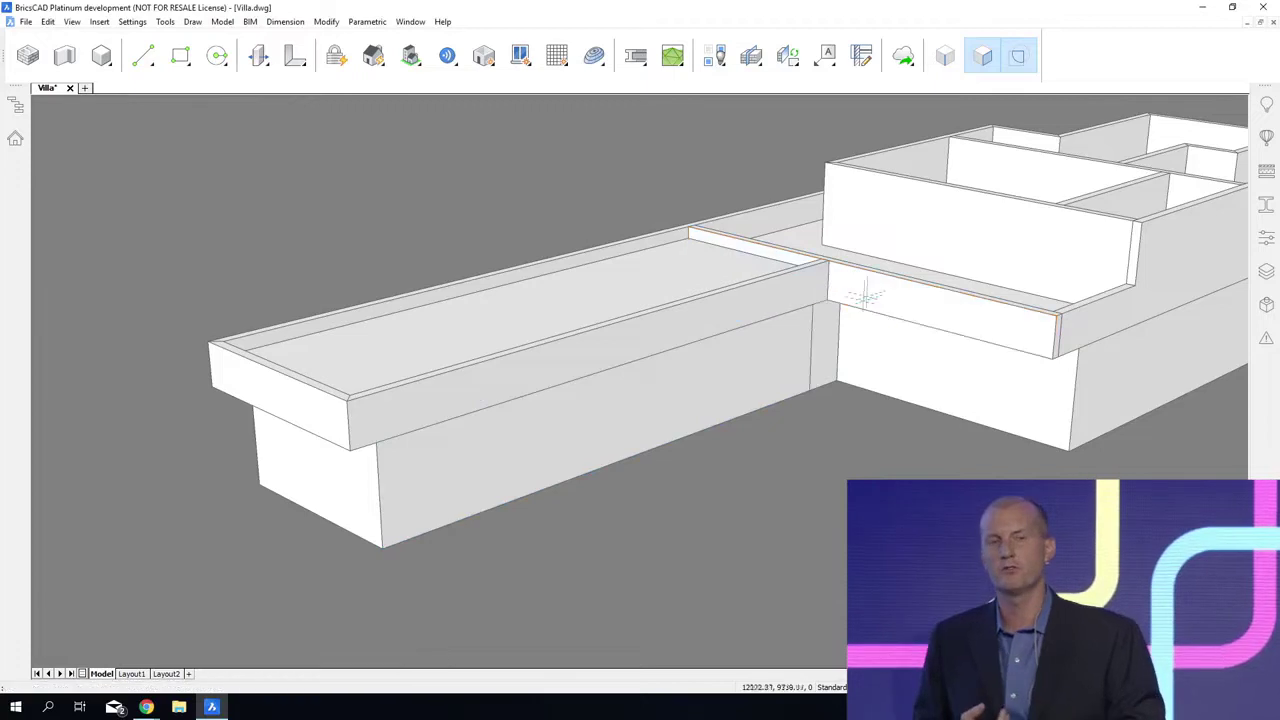
Step: L-connect the sliced long ground-floor wall with the end wall at the wing's far corner
click(483, 453)
mouse_move(312, 495)
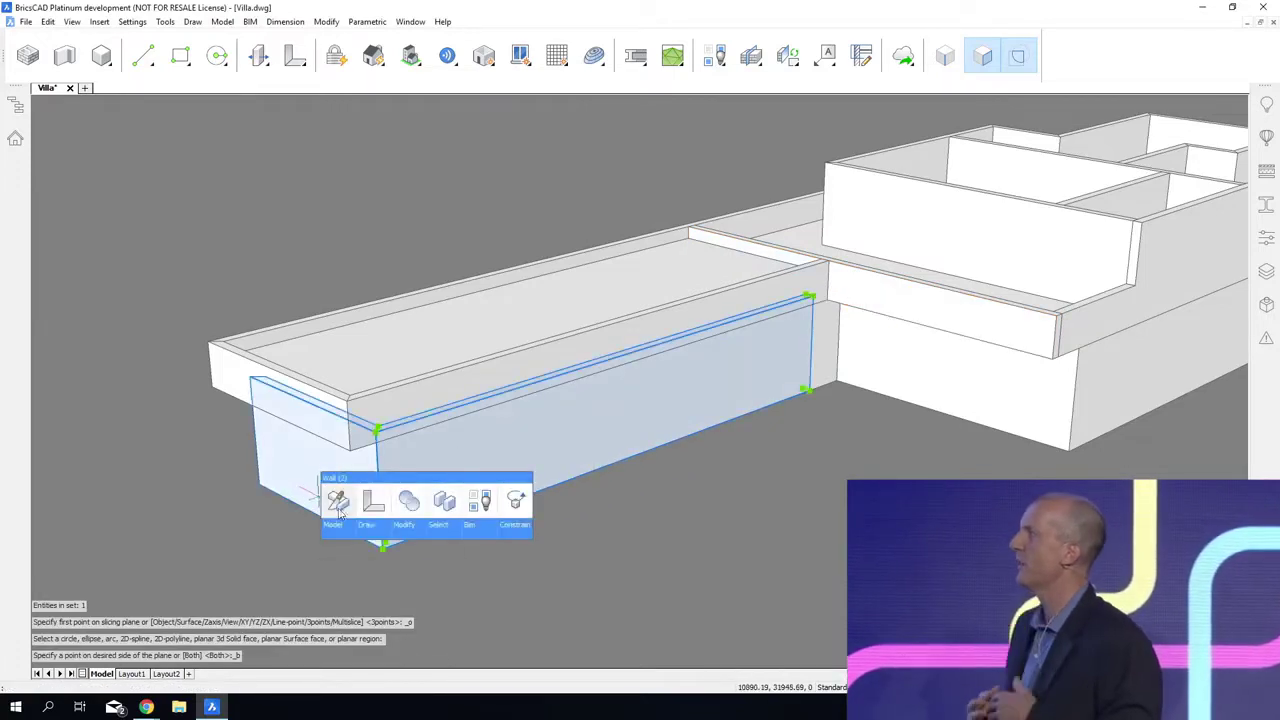
click(378, 507)
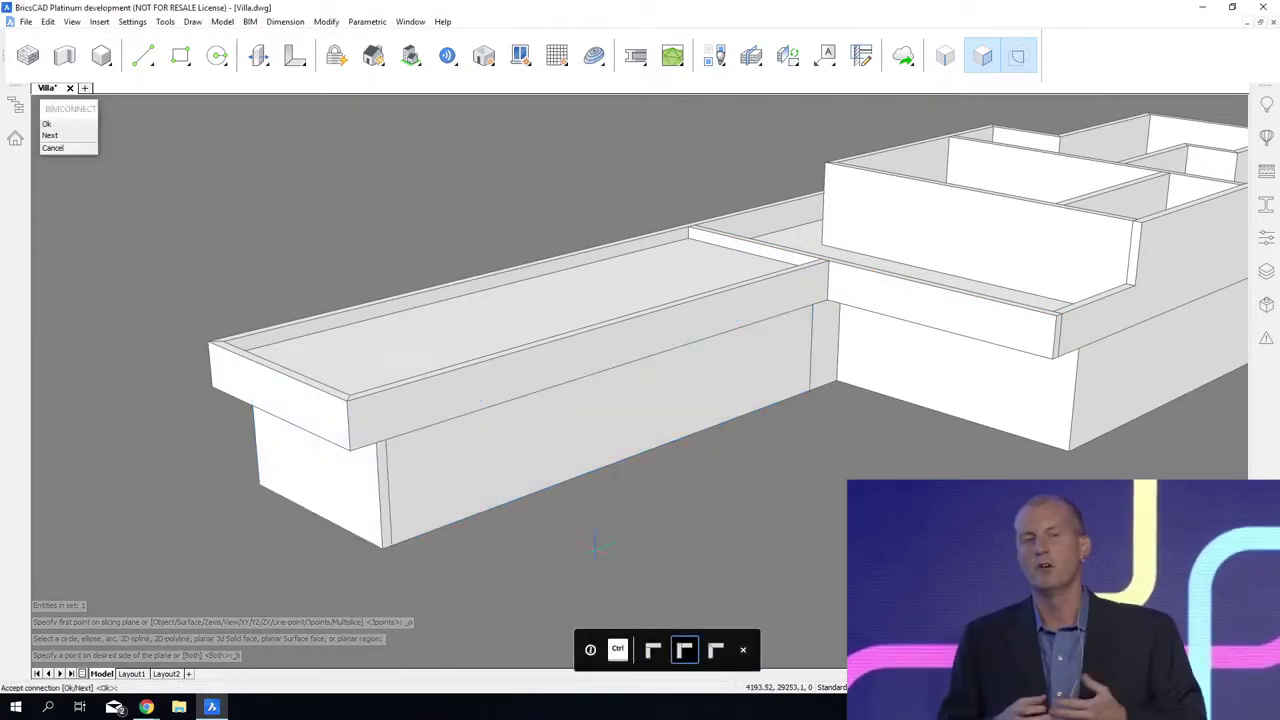
key(Return)
Step: Hide the wing's long parapet wall to expose the gap between the ground-floor walls and the raised slab
shift+middle_drag(747, 566, 800, 603)
scroll(800, 605, up, 3)
mouse_move(519, 472)
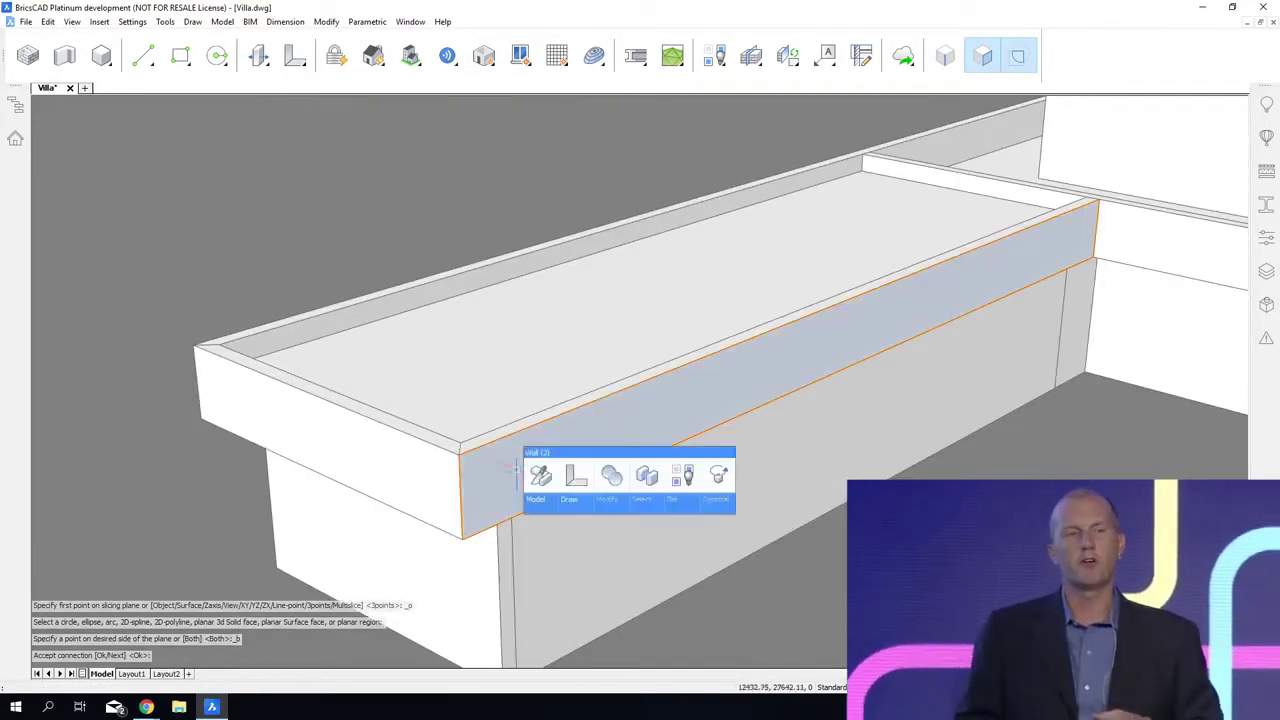
key(Tab)
click(611, 478)
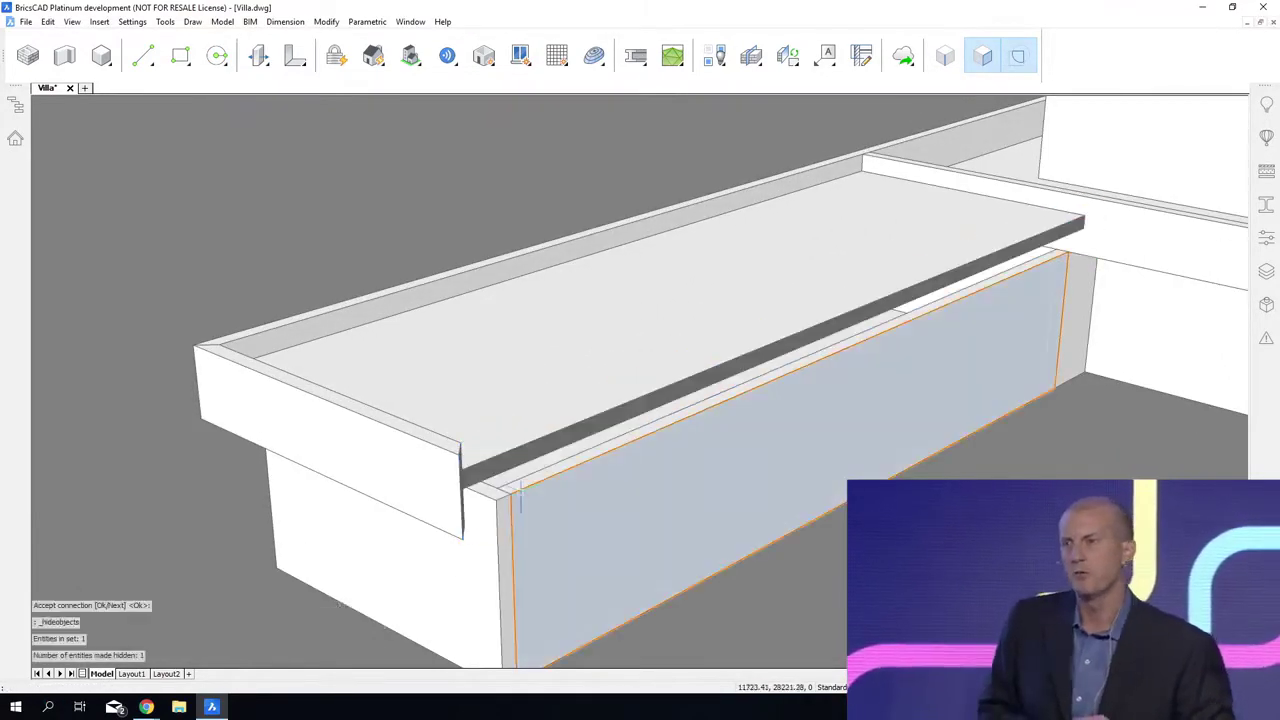
Step: Push the top faces of the wing's ground-floor long and end walls up to the underside of the raised slab
scroll(540, 483, up, 3)
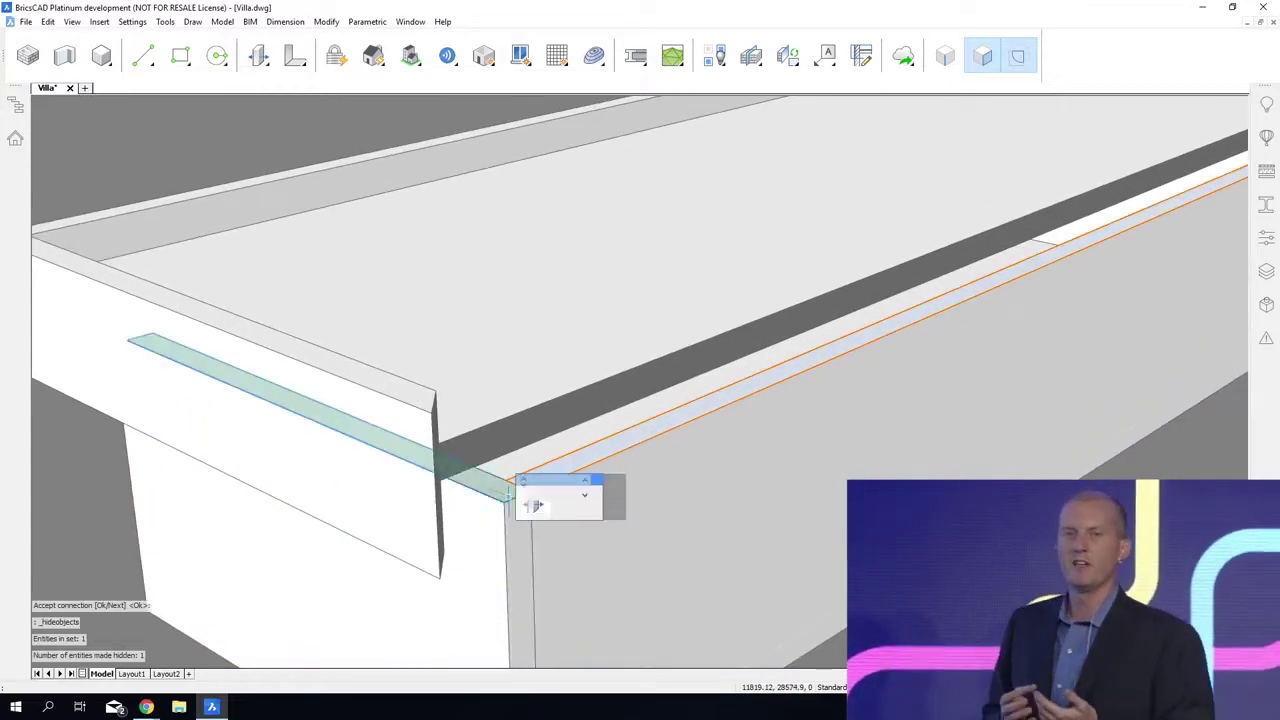
click(567, 510)
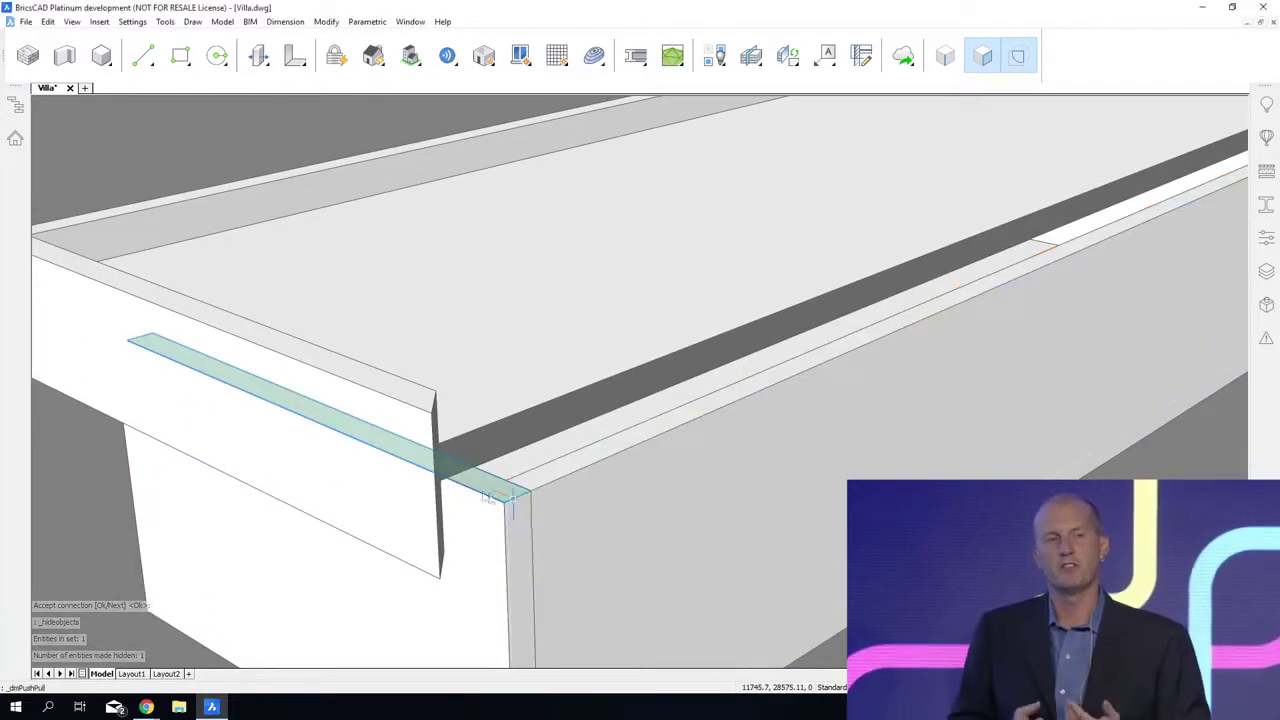
click(440, 481)
scroll(930, 550, down, 3)
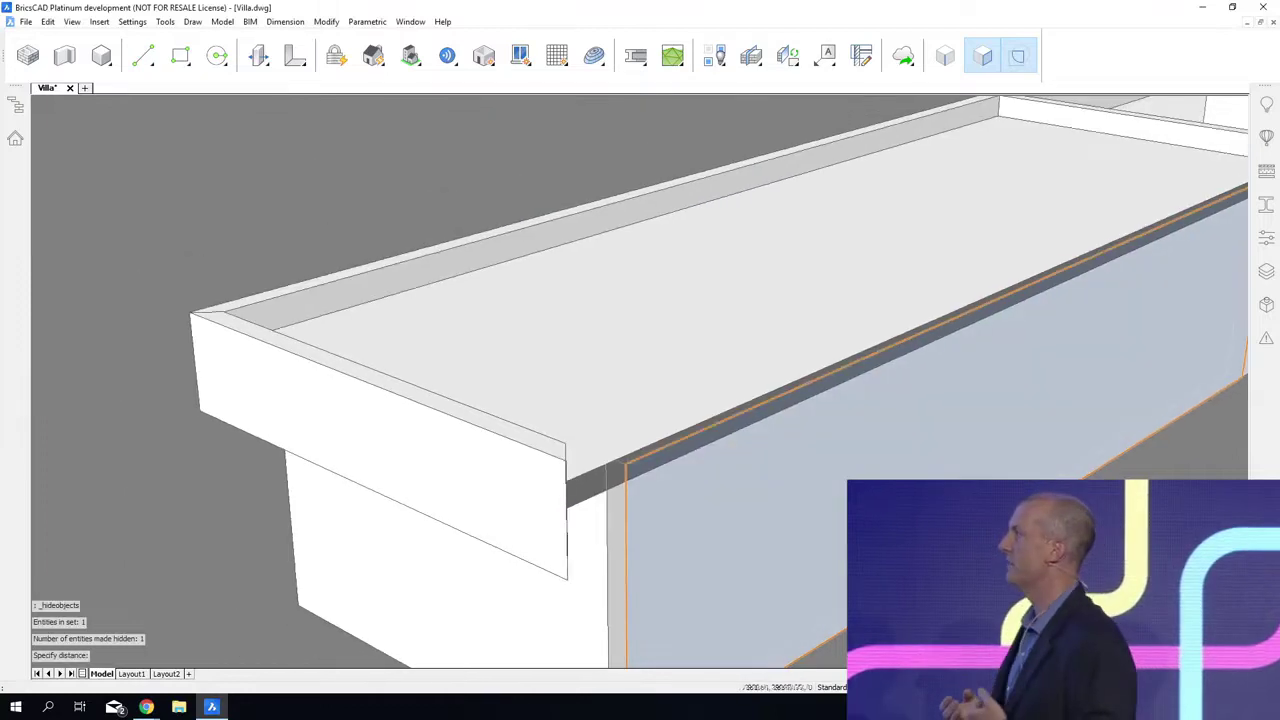
Step: Show the hidden parapet wall again and save the drawing
shift+middle_drag(900, 560, 757, 655)
right_click(743, 464)
mouse_move(754, 486)
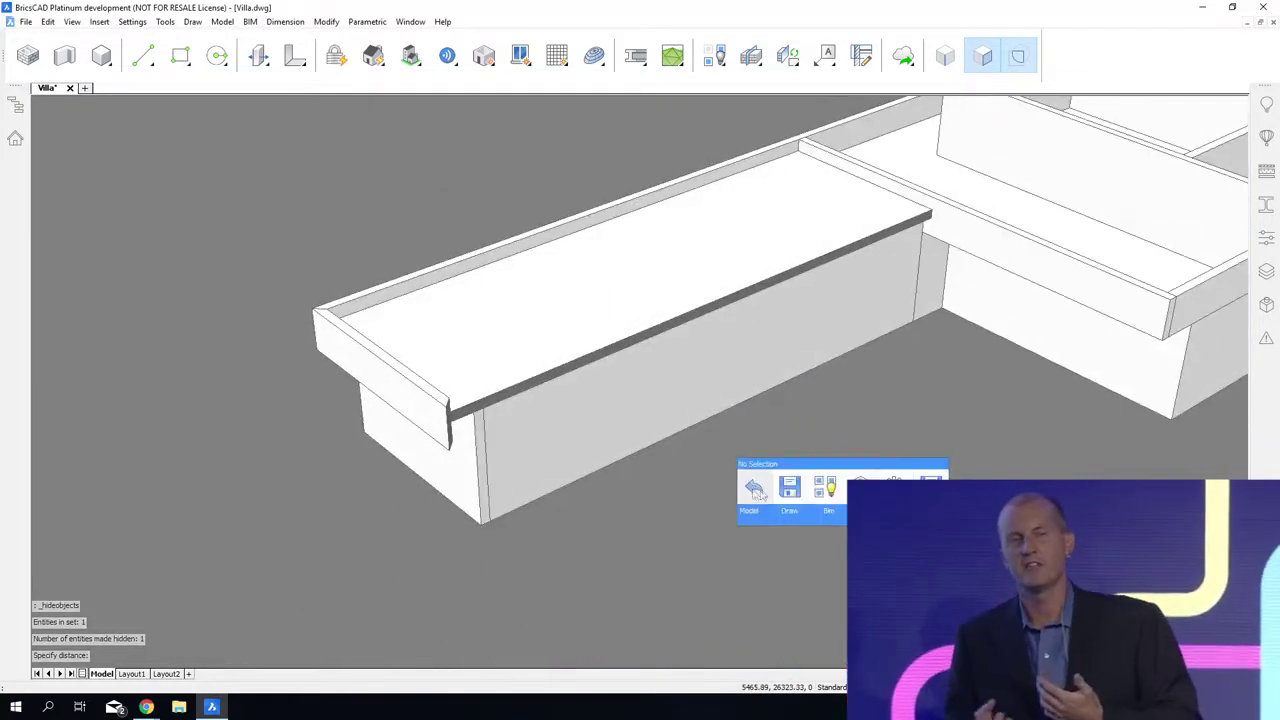
click(822, 488)
shift+middle_drag(892, 584, 850, 522)
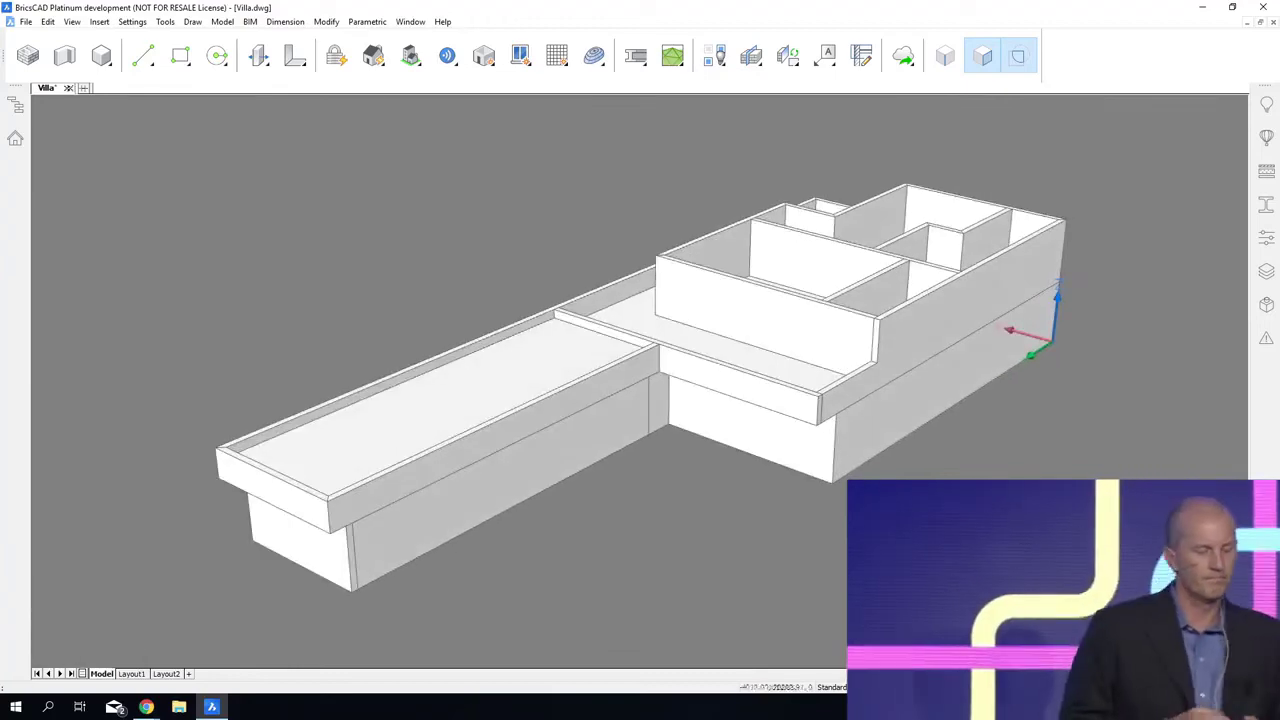
key(ctrl+s)
Step: Cut away the low side parapet beside the front terrace by extruding its top boundary down through the wall
scroll(640, 380, up, 5)
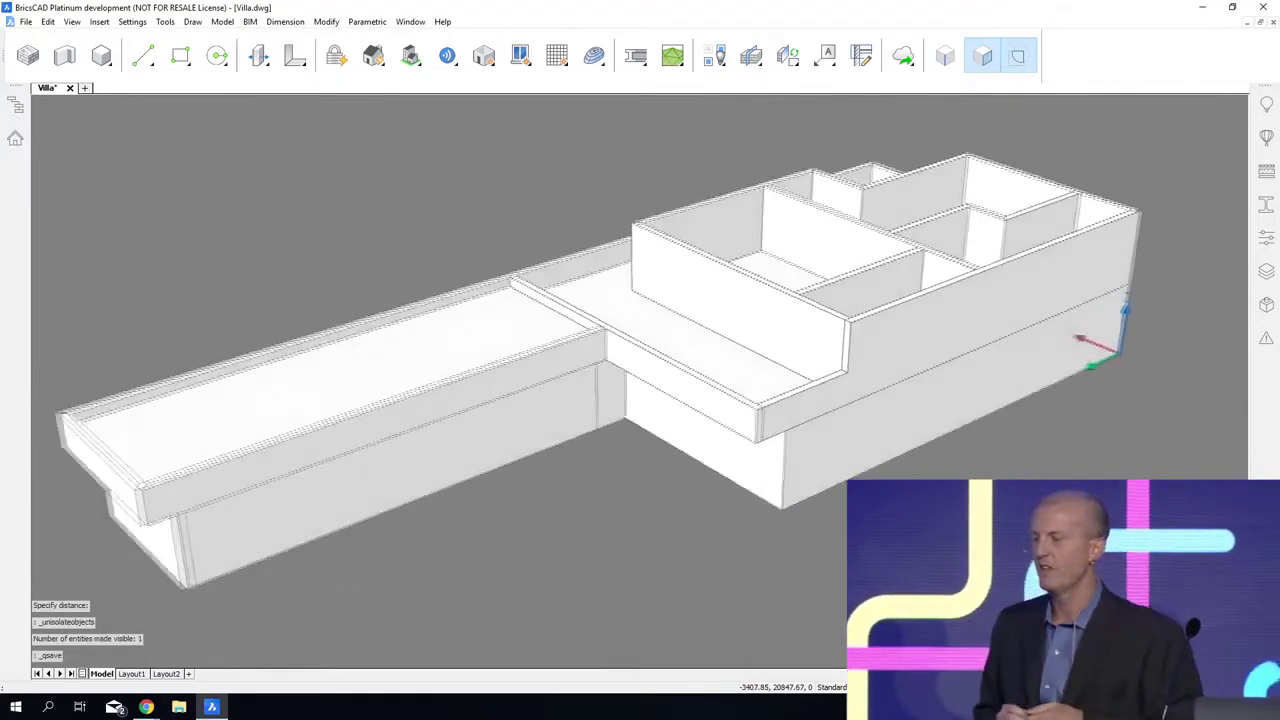
scroll(677, 390, up, 3)
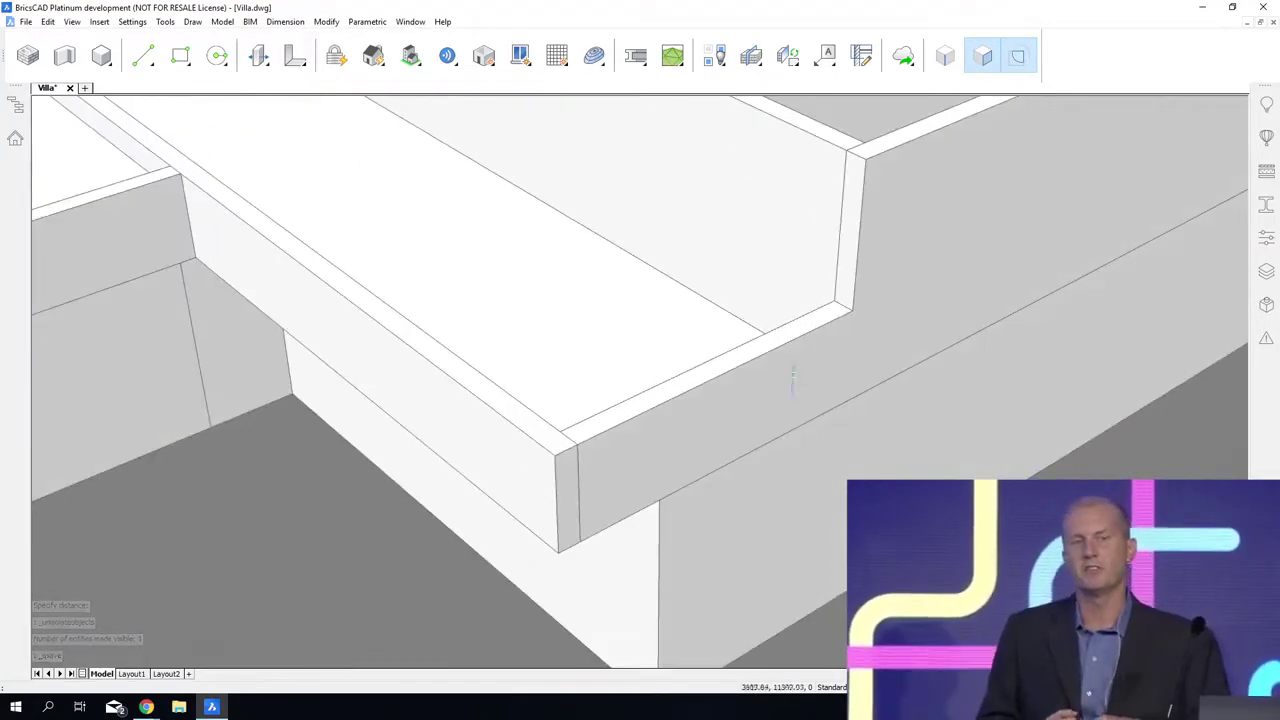
mouse_move(776, 343)
click(824, 350)
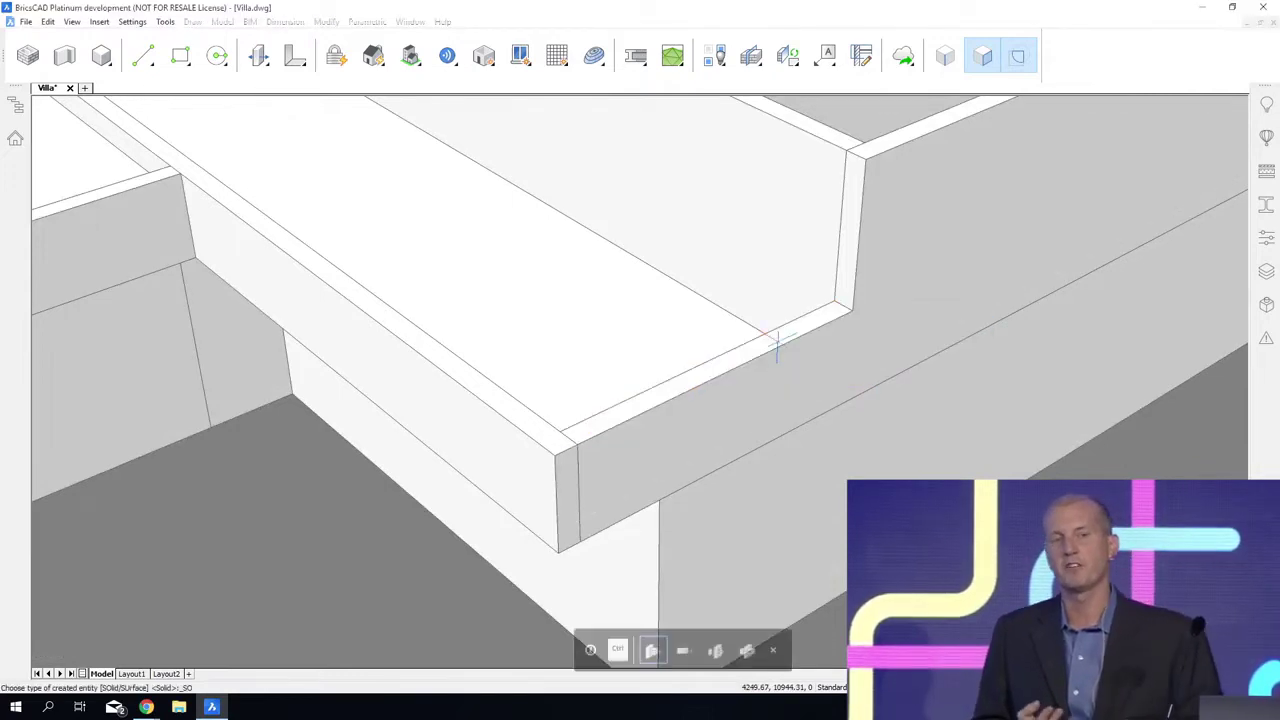
Step: Push the terrace slab's exposed side face outward to the end of the front terrace wall
mouse_move(770, 415)
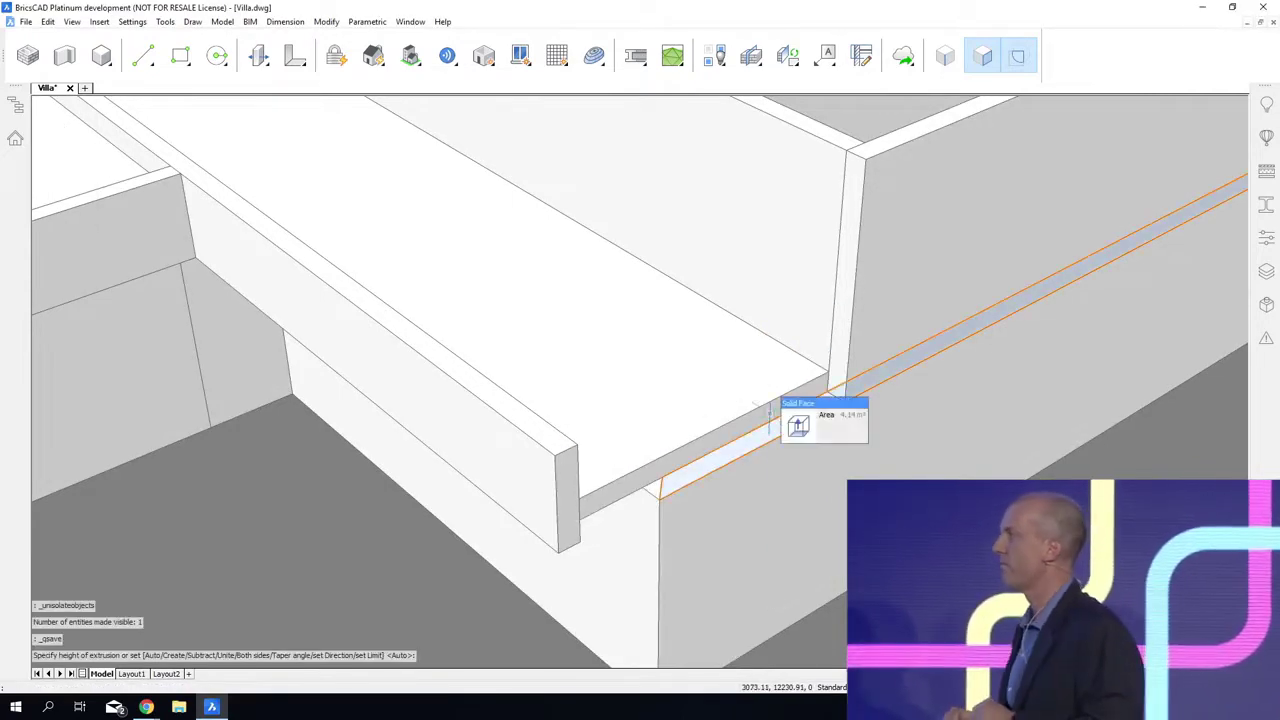
click(790, 420)
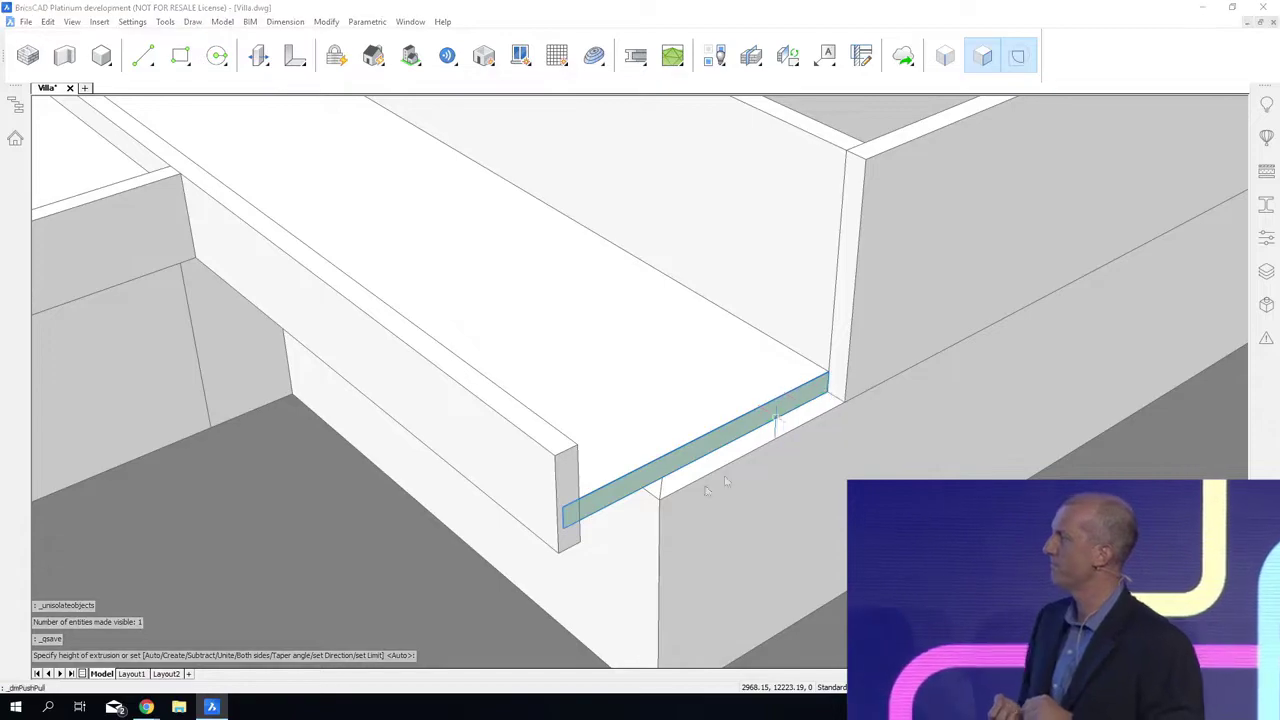
click(583, 544)
Step: Add a 400 mm high box as the roof slab over the upper storey, spanning opposite outer corners of its walls
shift+middle_drag(583, 544, 1030, 522)
shift+middle_drag(932, 366, 914, 369)
right_click(833, 190)
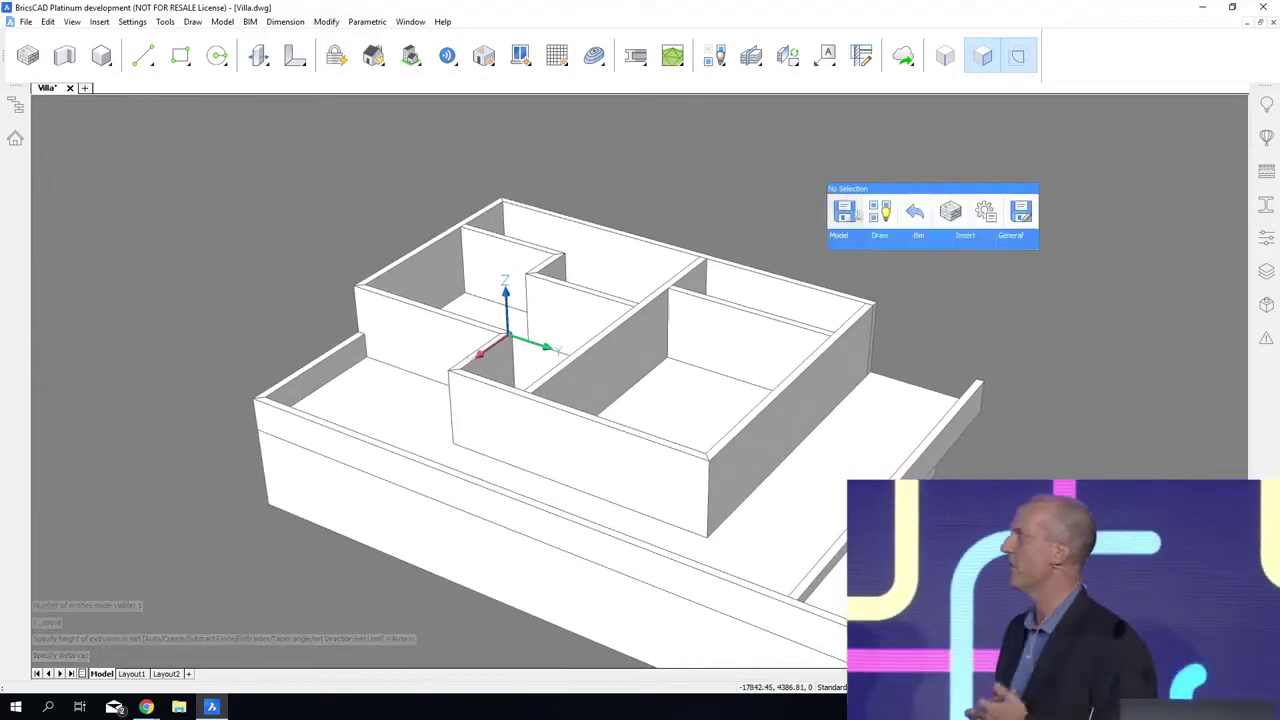
mouse_move(851, 240)
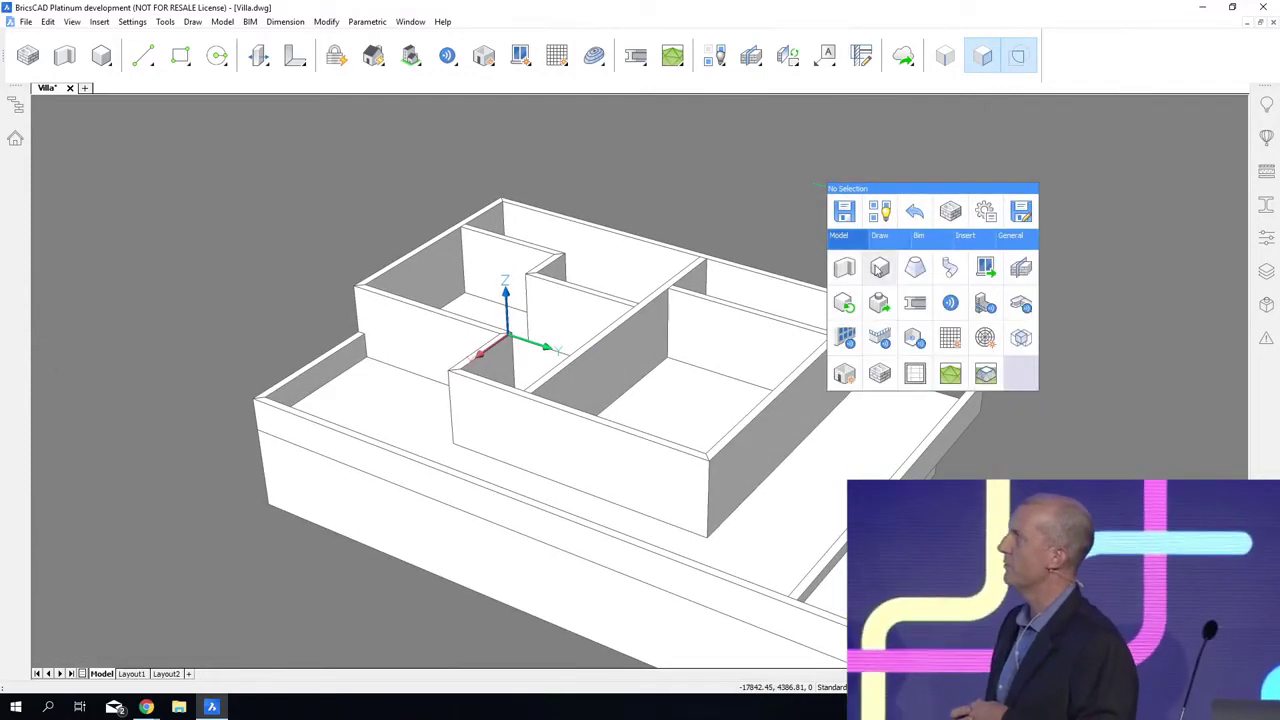
click(879, 267)
click(500, 199)
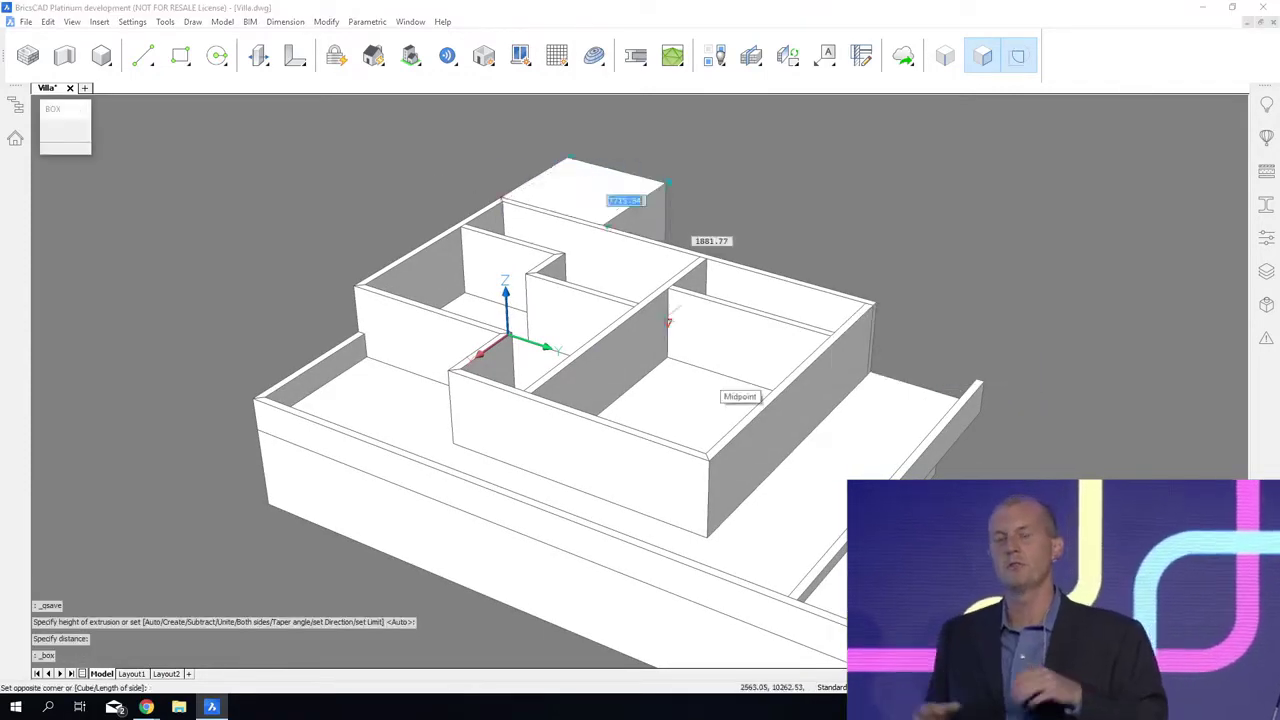
click(706, 460)
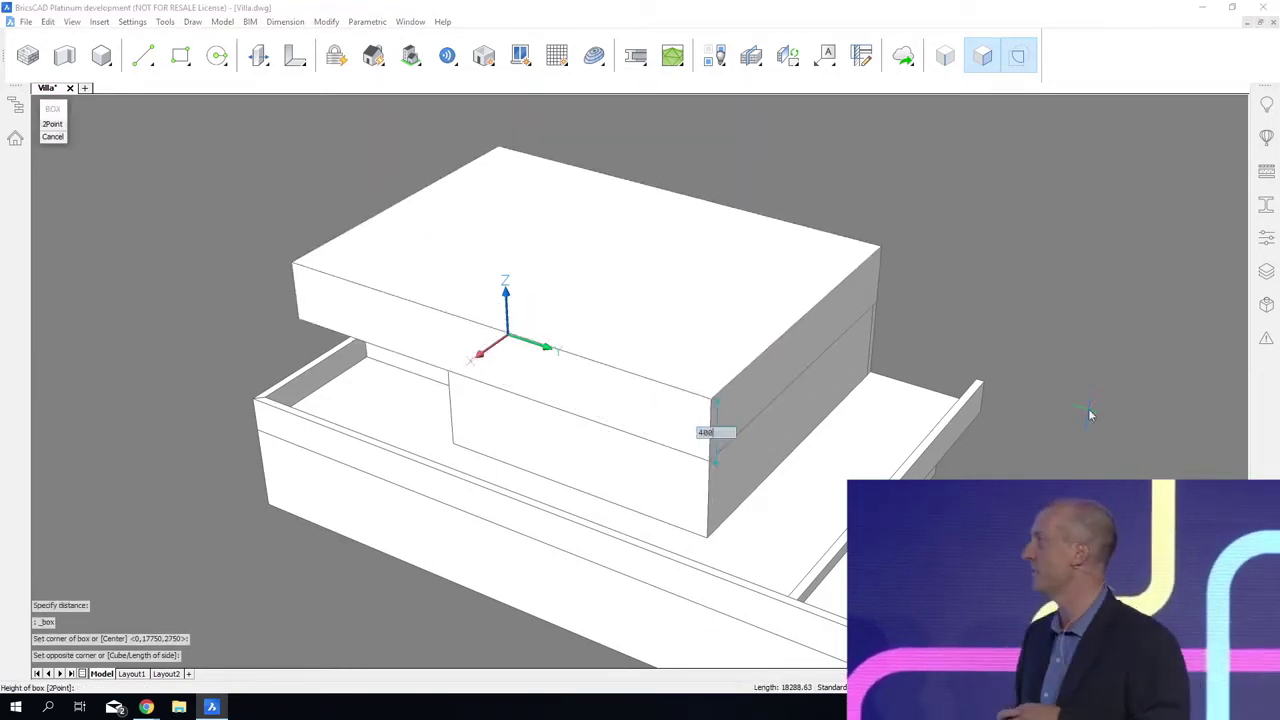
key(Return)
Step: Extrude the narrow vertical boundary below the roof slab's corner outward 400 mm as the start of a side wall
shift+middle_drag(1090, 414, 1073, 424)
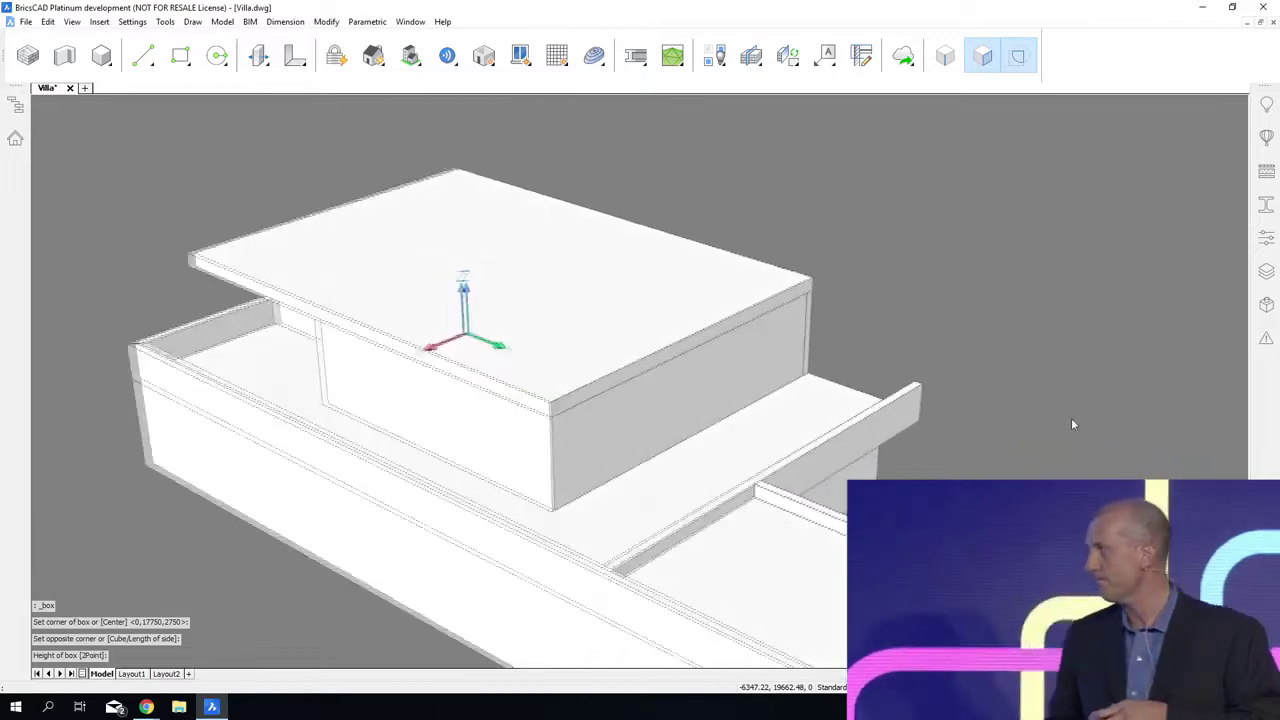
scroll(1060, 415, up, 6)
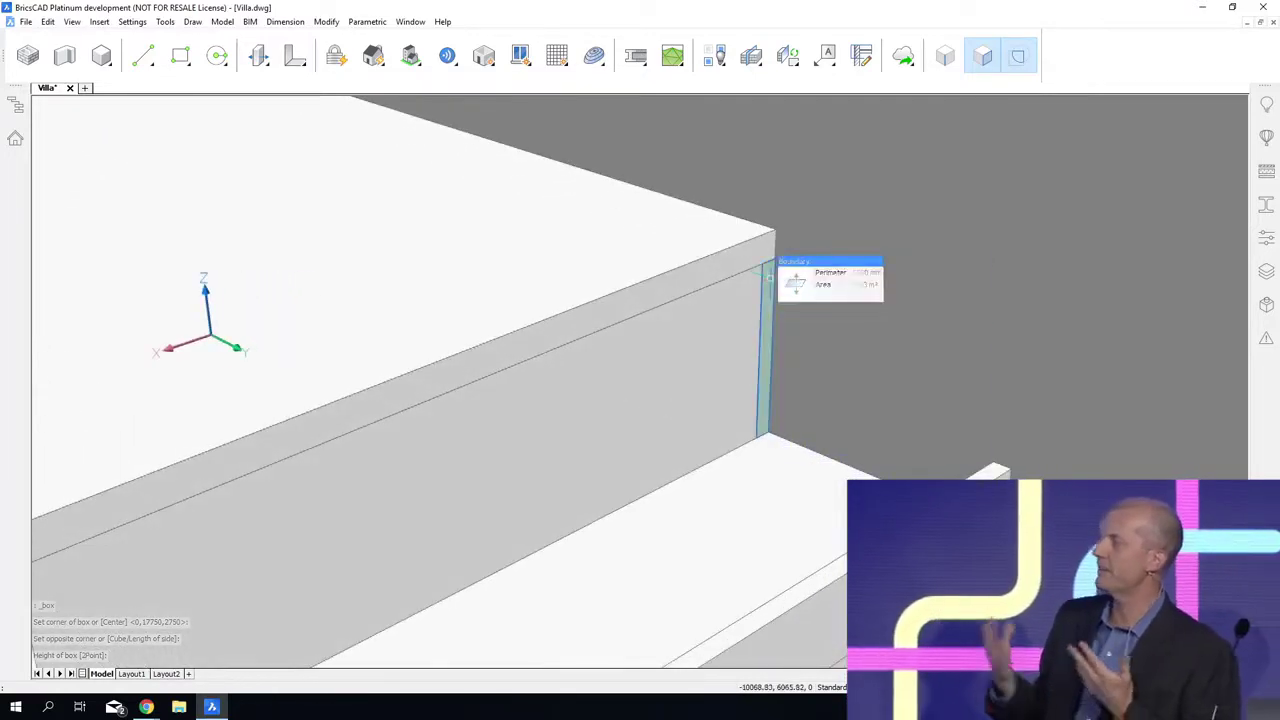
click(829, 285)
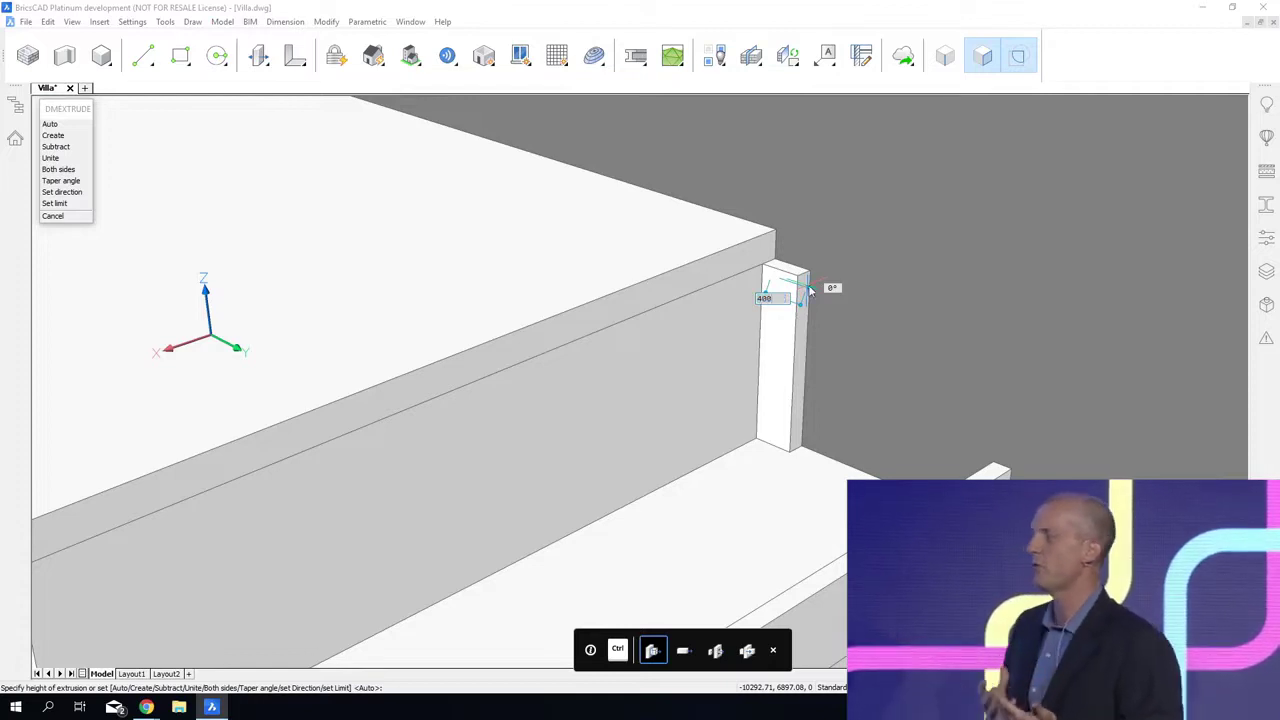
key(Return)
Step: Push the new wall's top face up 600 mm and extend its narrow side face along the upper storey's side
scroll(814, 254, up, 1)
mouse_move(771, 267)
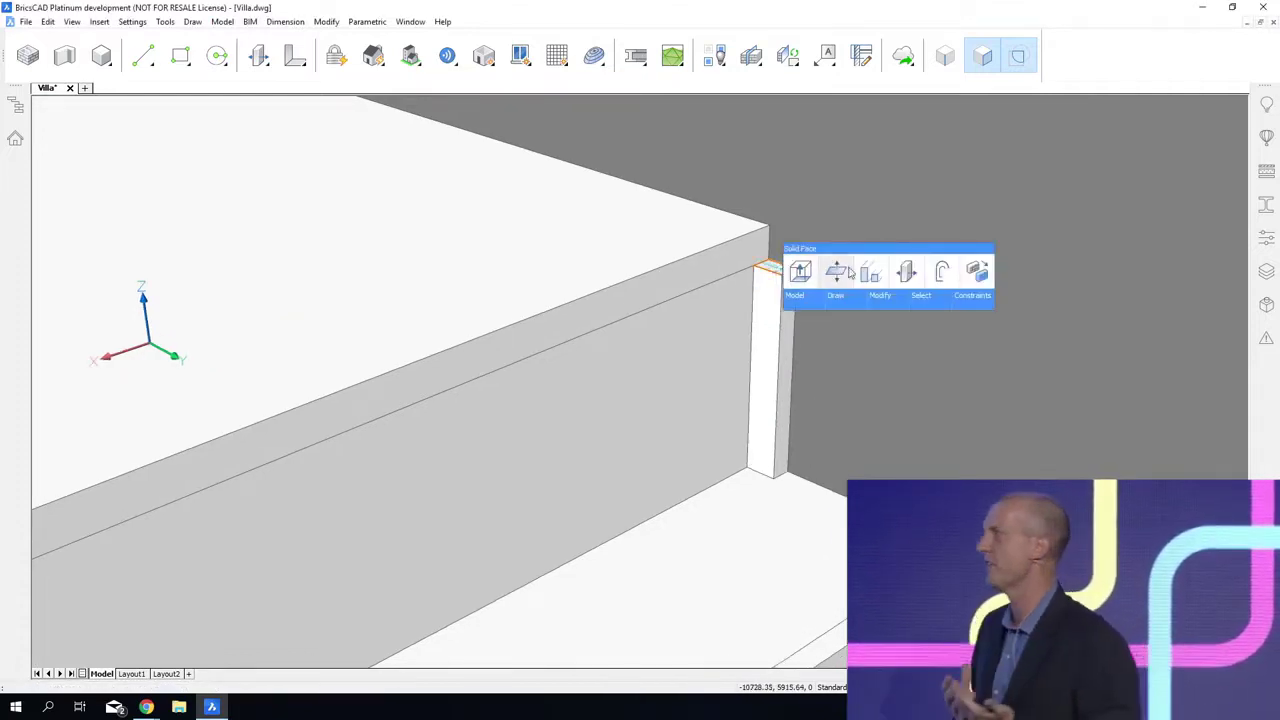
click(836, 272)
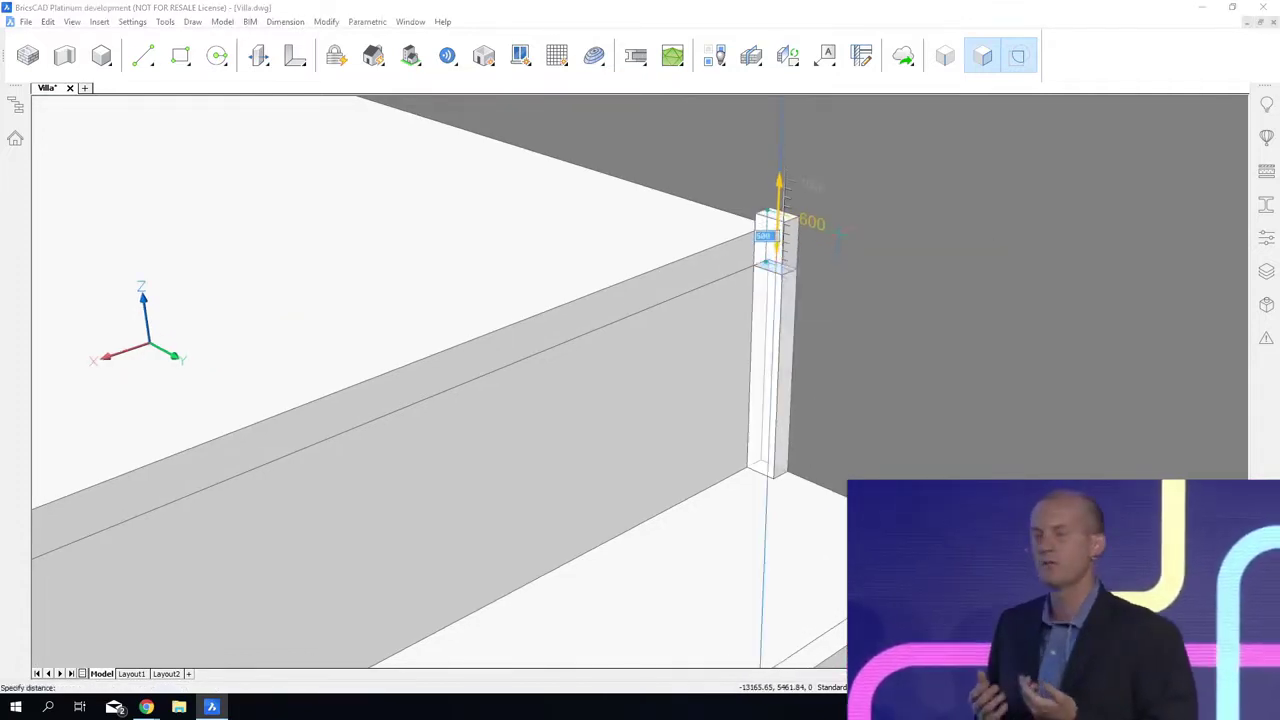
click(838, 236)
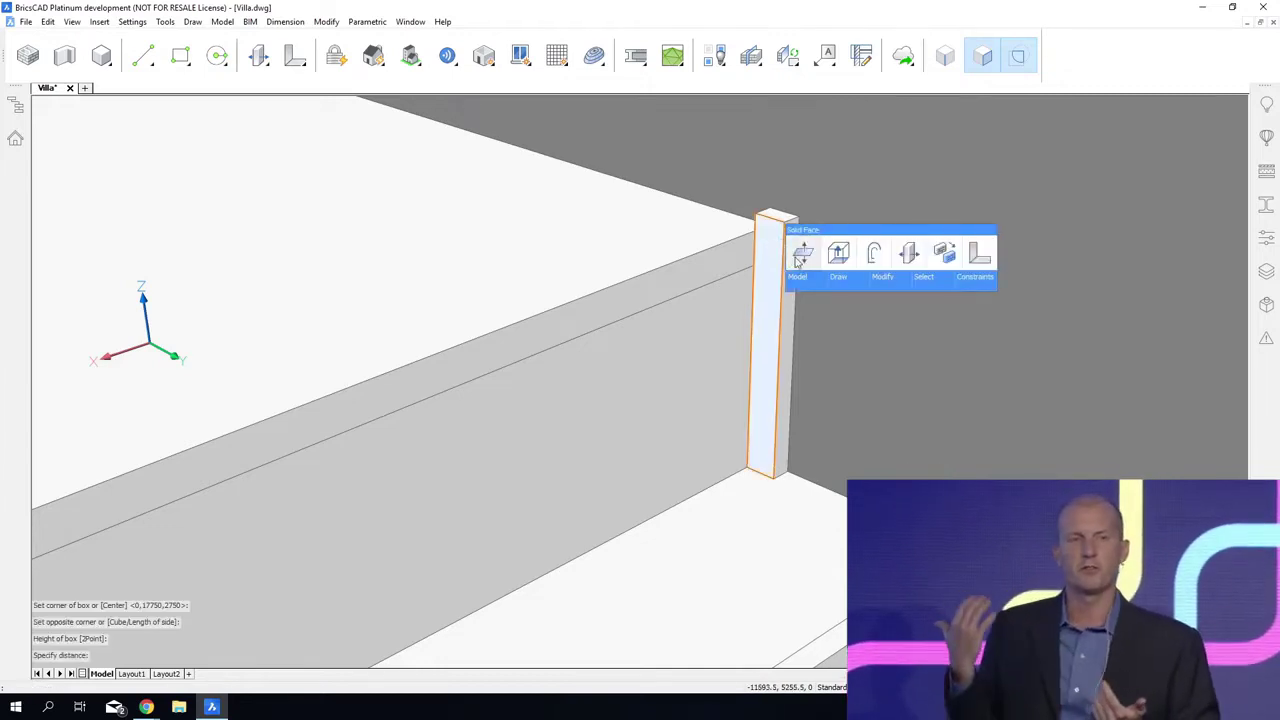
click(801, 255)
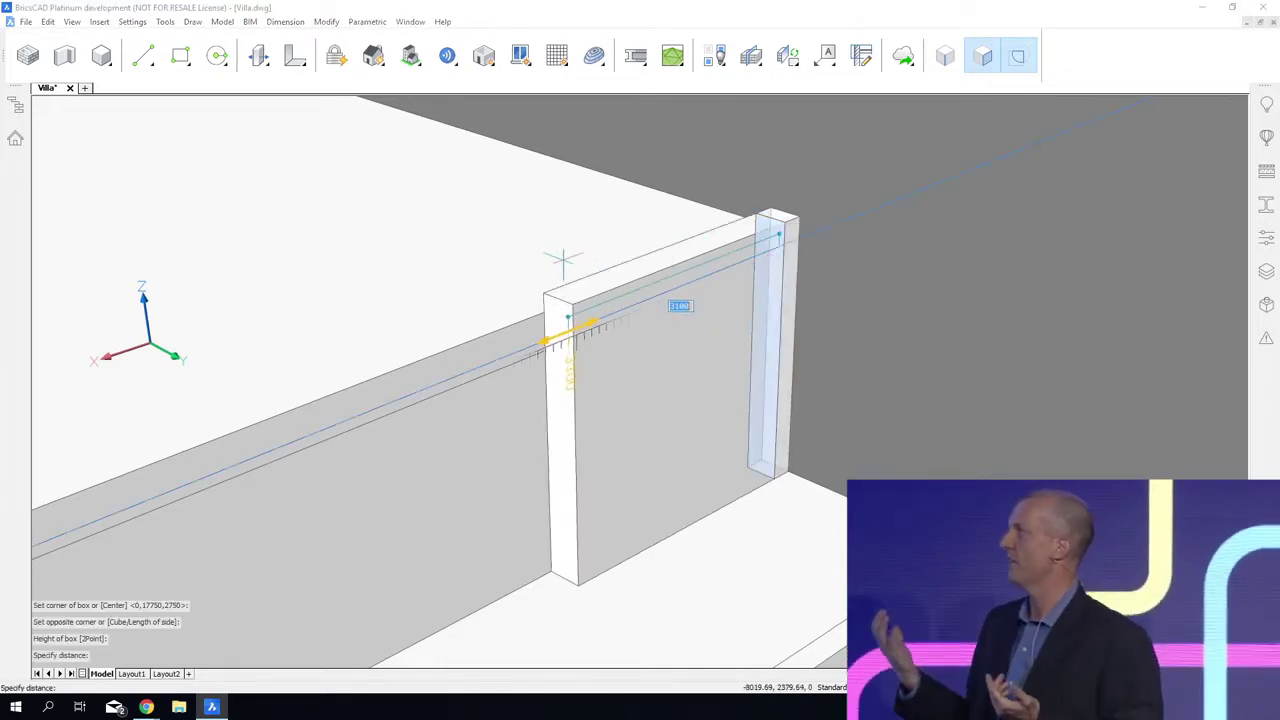
click(531, 269)
Step: Offset the top edge of the side wall's end face downward to split off an upper boundary
middle_drag(572, 392, 1021, 287)
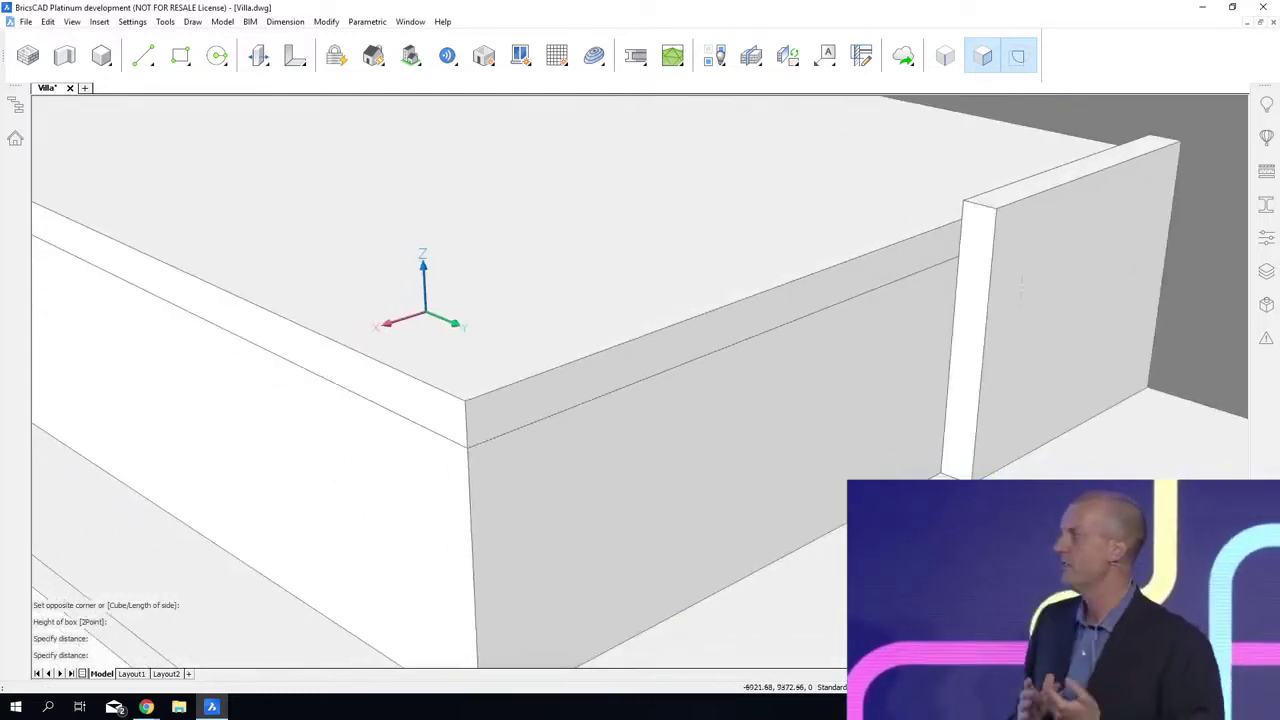
click(994, 210)
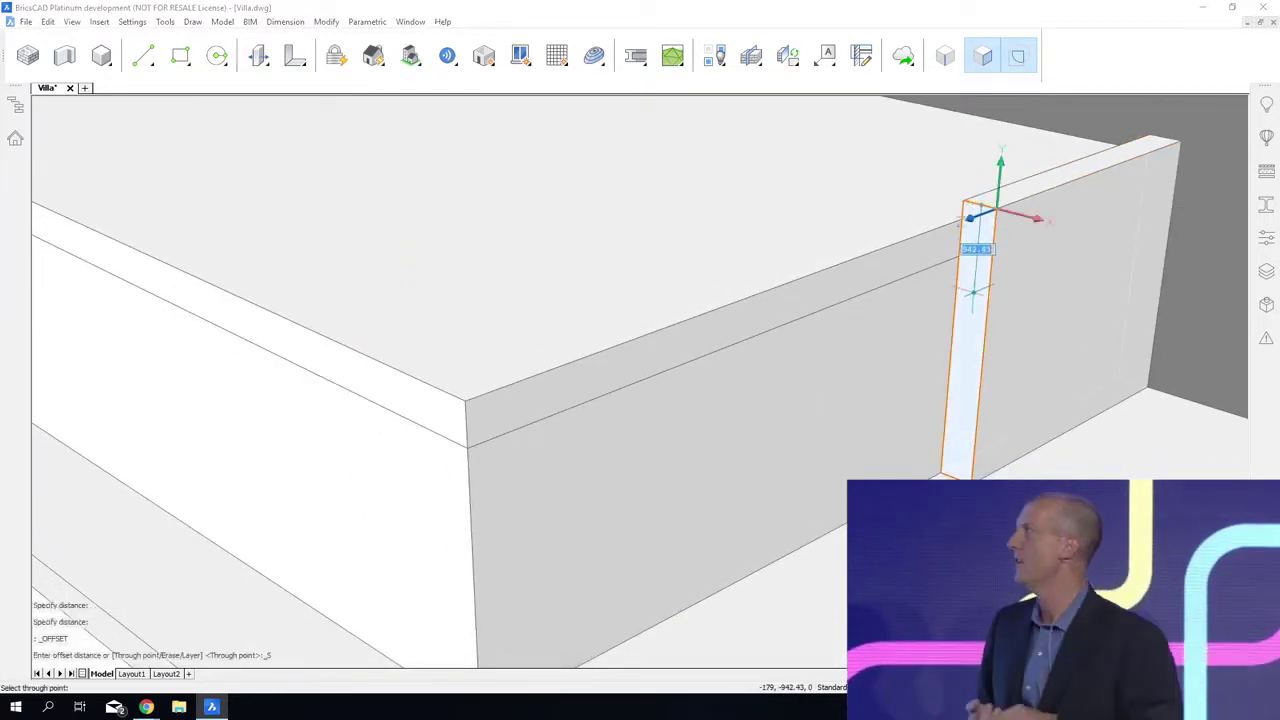
key(Return)
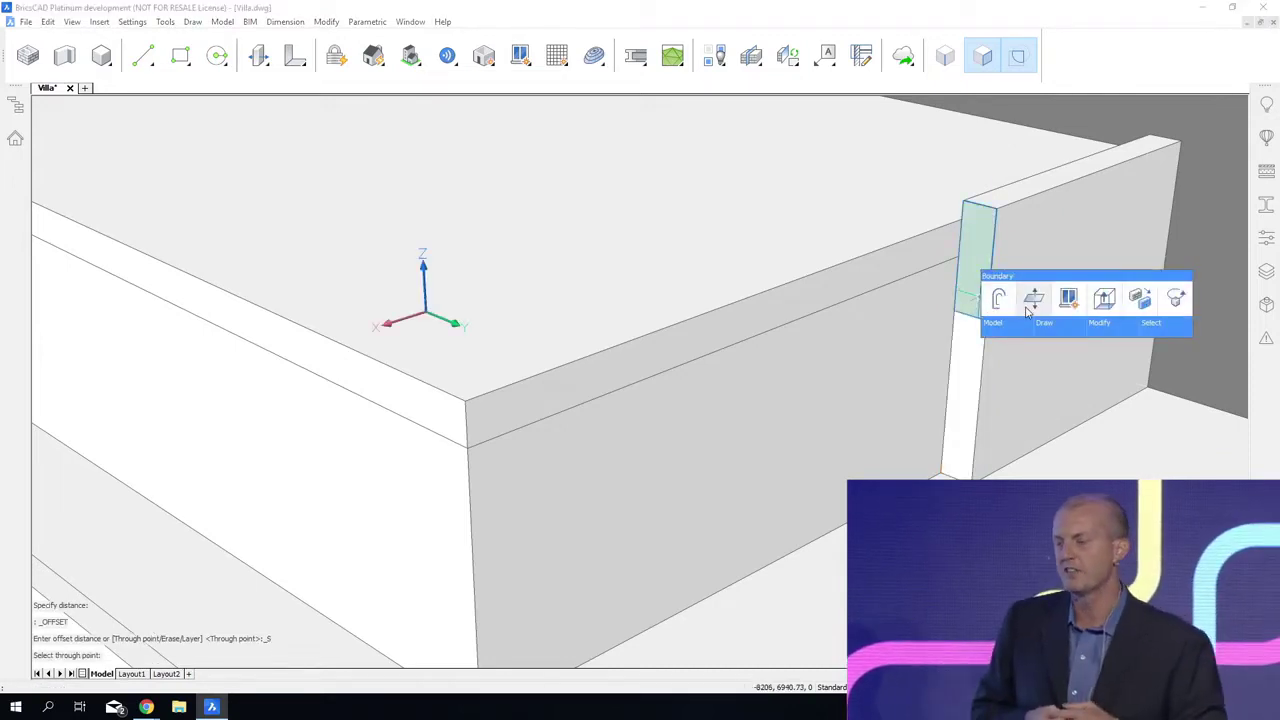
Step: Push the upper part of the wall's end face to the front of the roof slab, plus 750 mm beyond it
click(1028, 310)
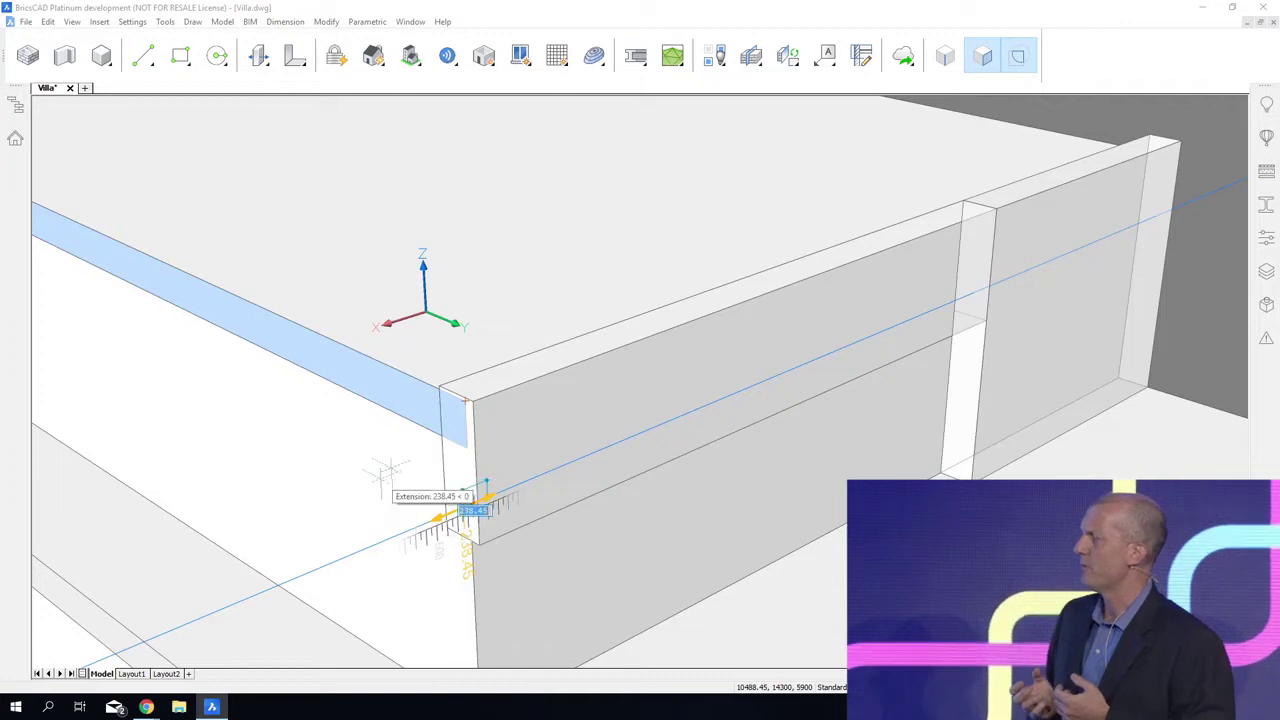
key(ctrl+z)
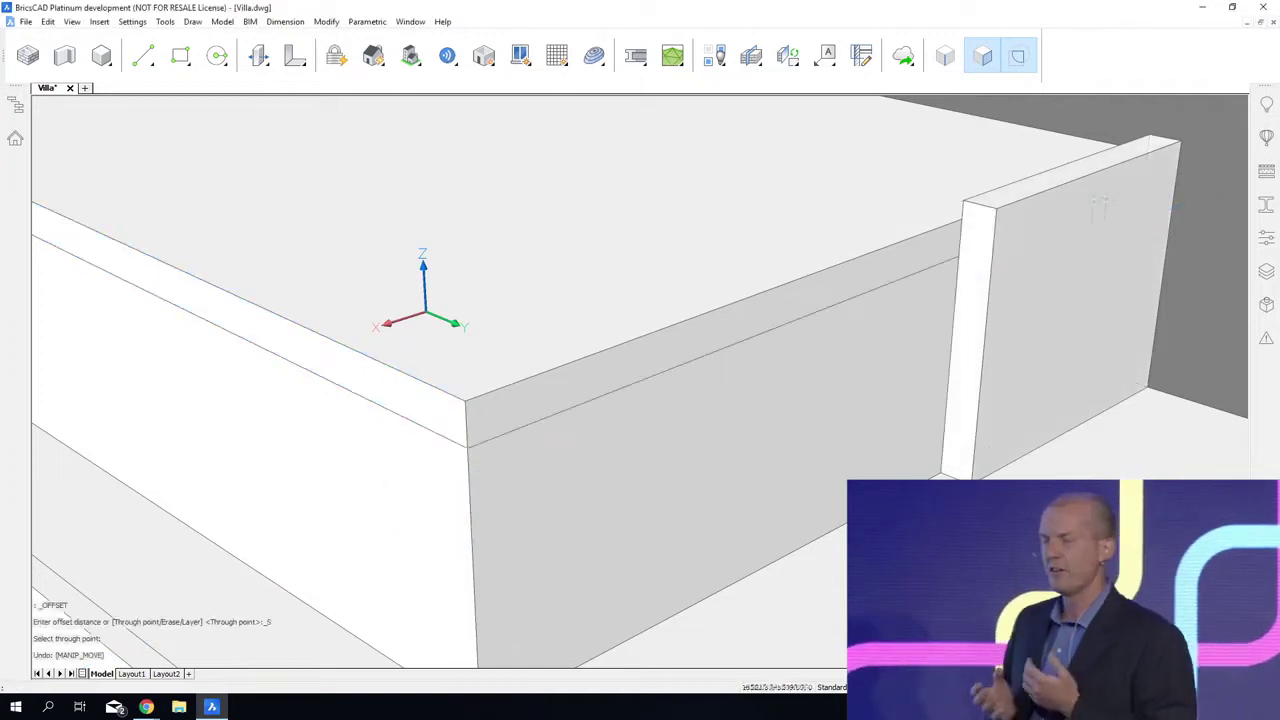
click(1012, 260)
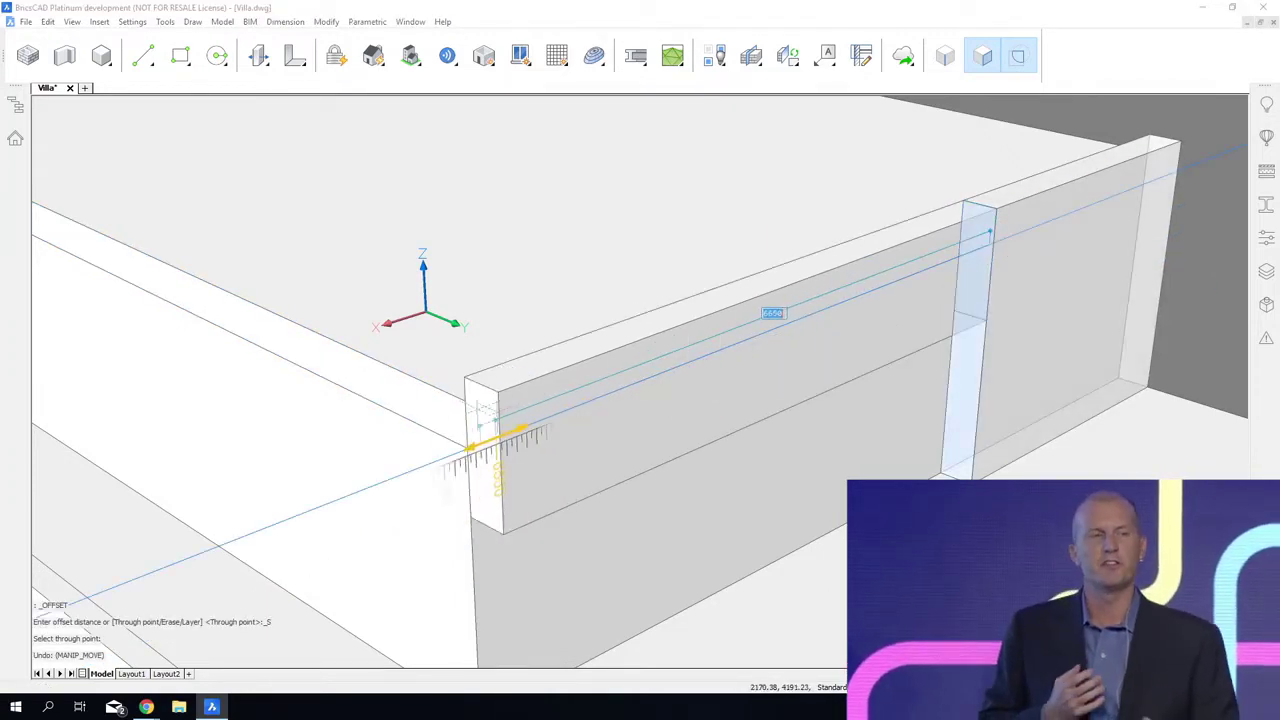
click(469, 428)
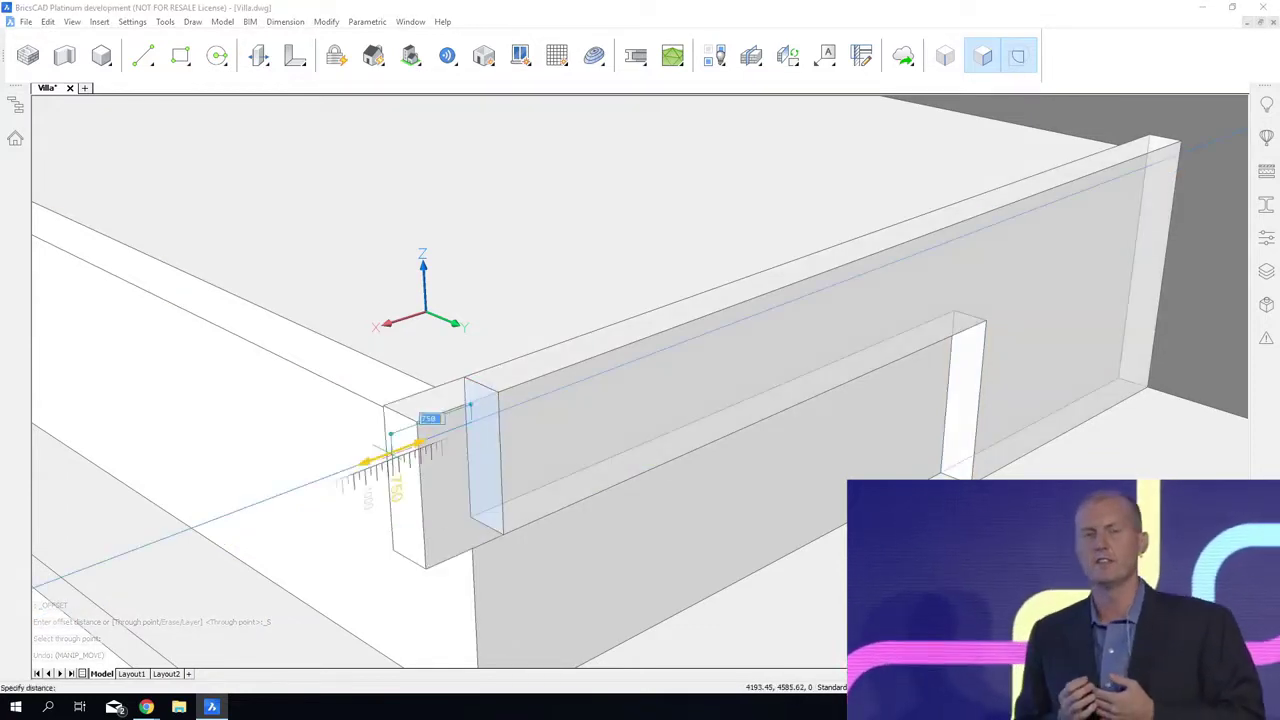
key(Return)
shift+middle_drag(392, 459, 438, 655)
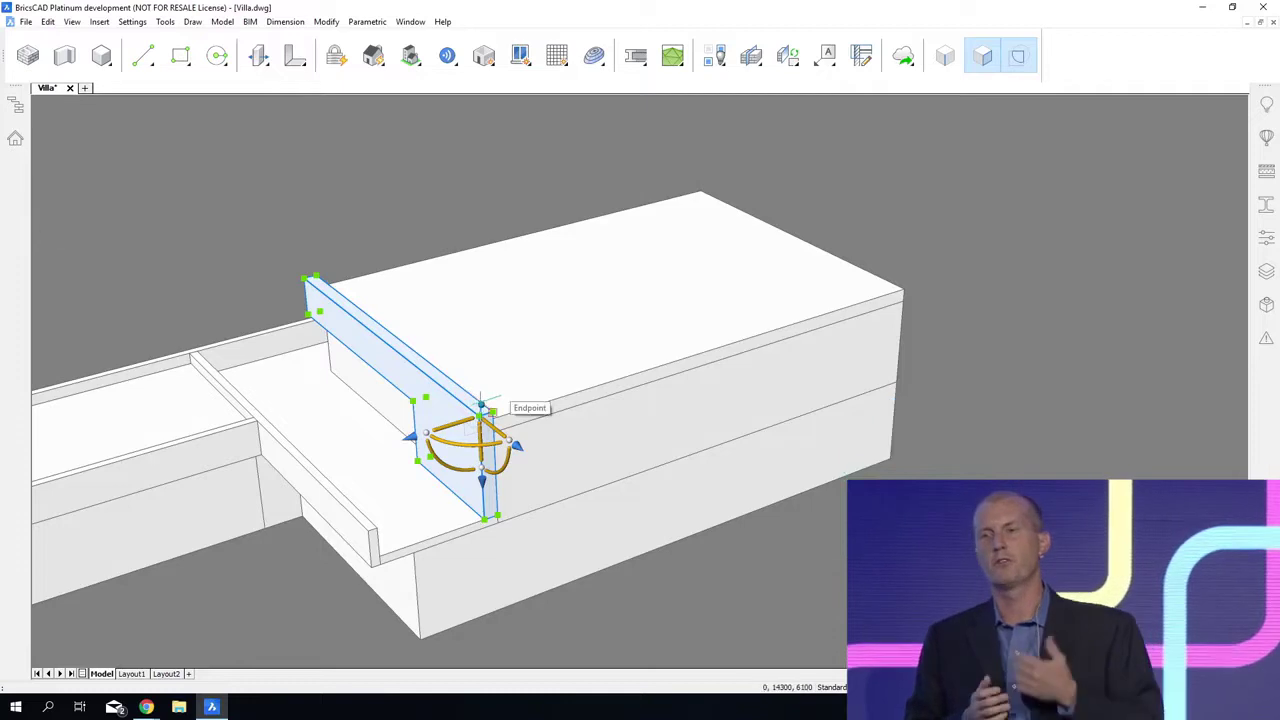
key(F3)
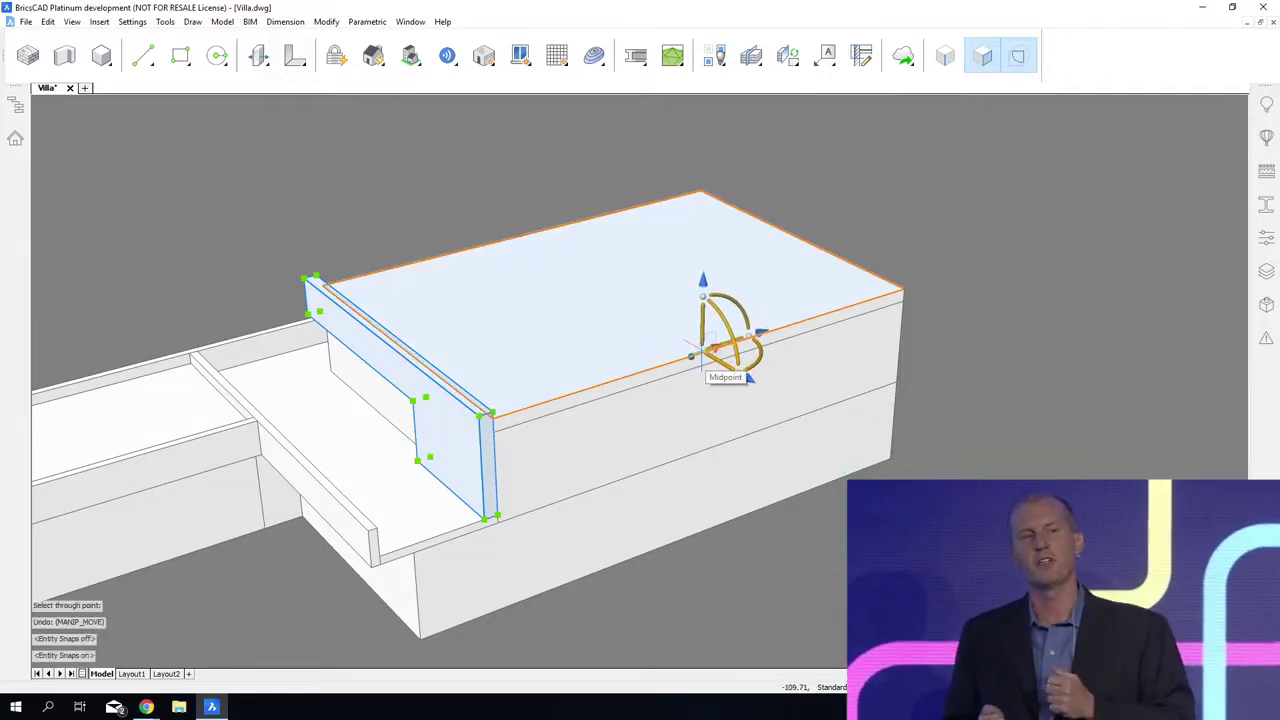
click(692, 356)
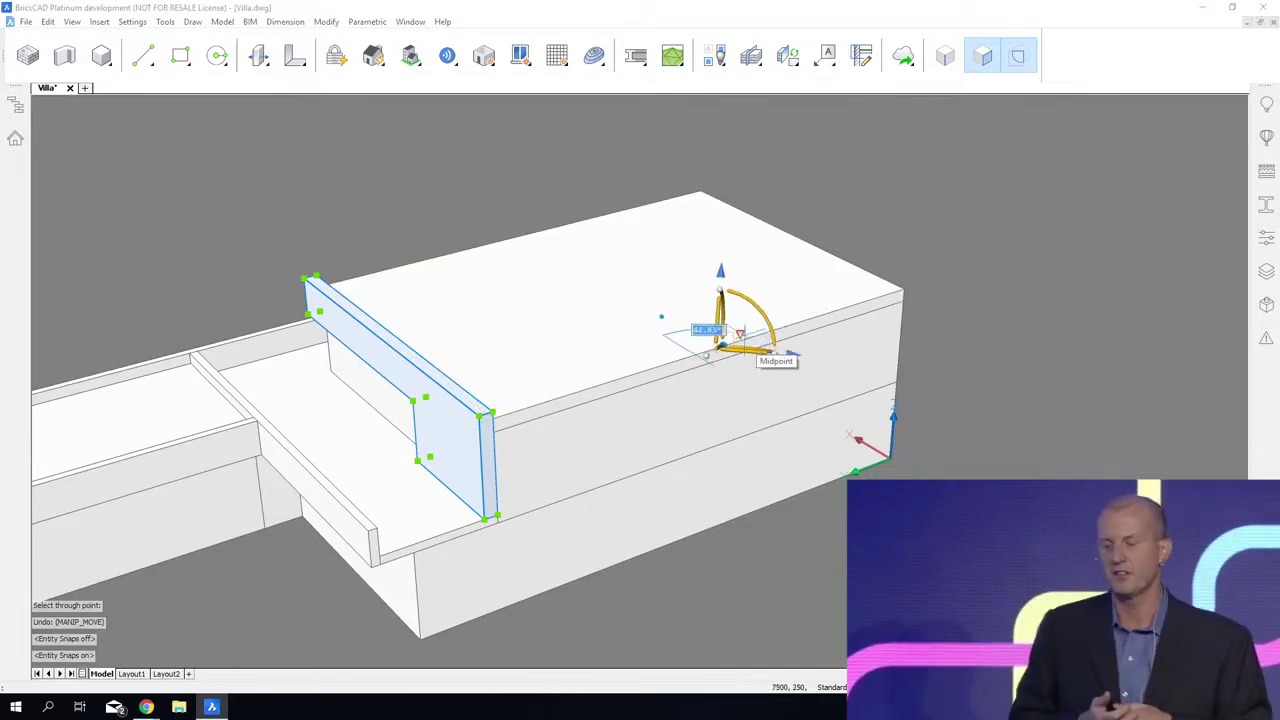
key(Escape)
key(Escape)
click(447, 440)
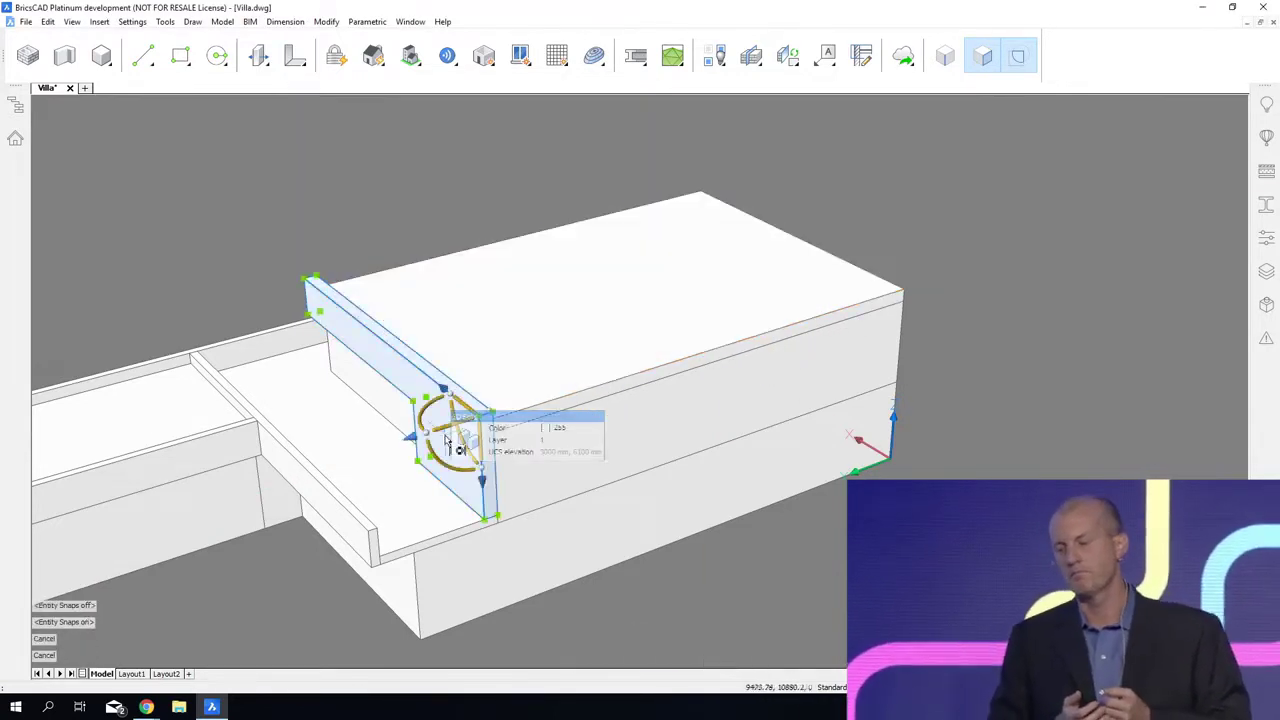
click(489, 409)
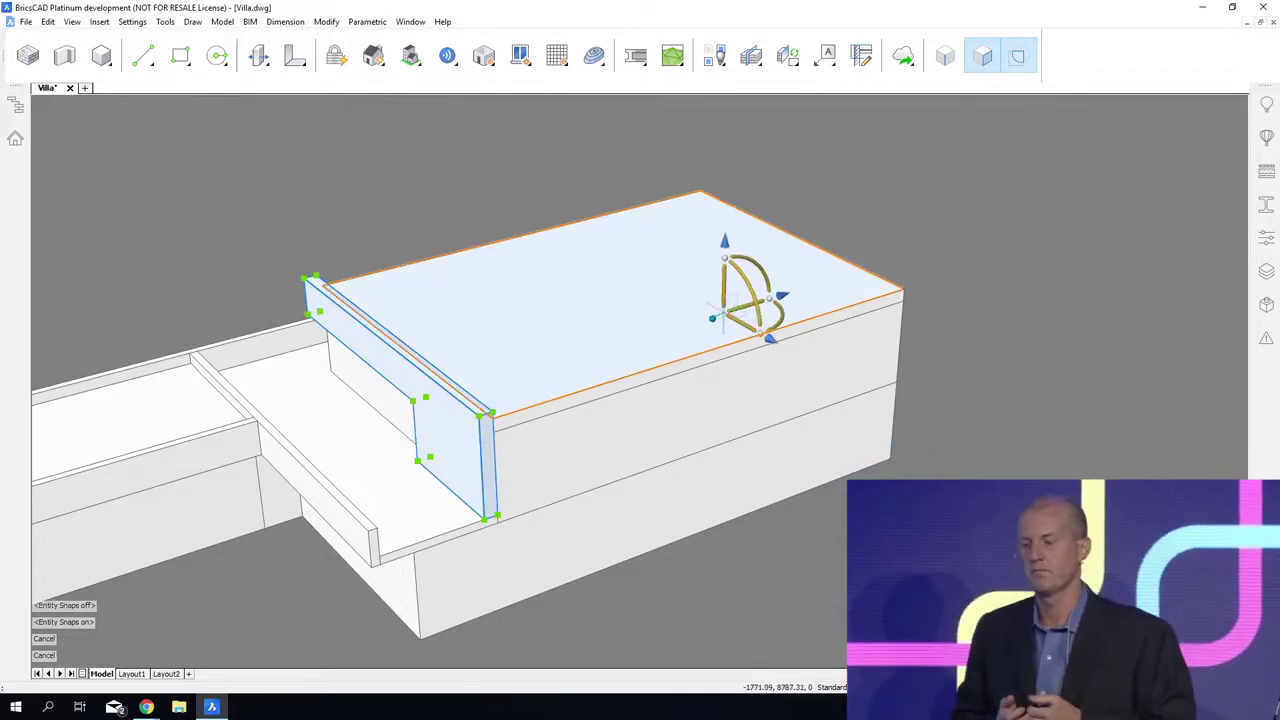
click(704, 352)
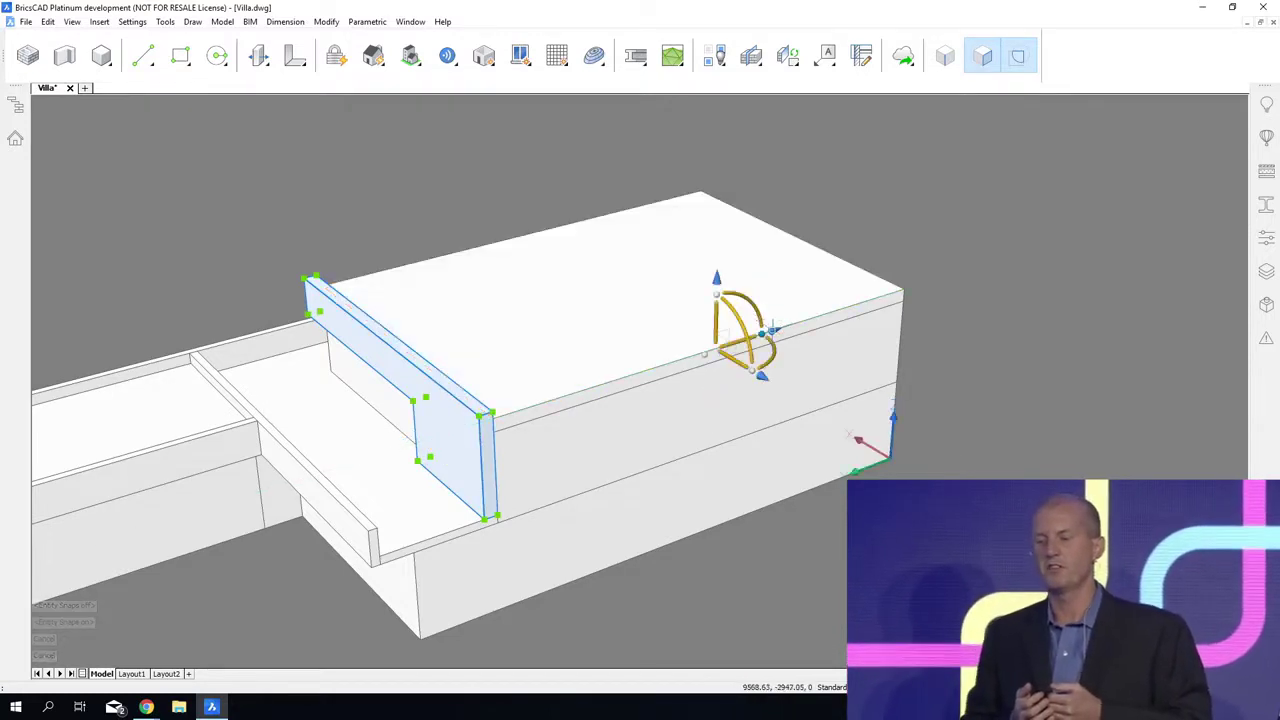
click(772, 328)
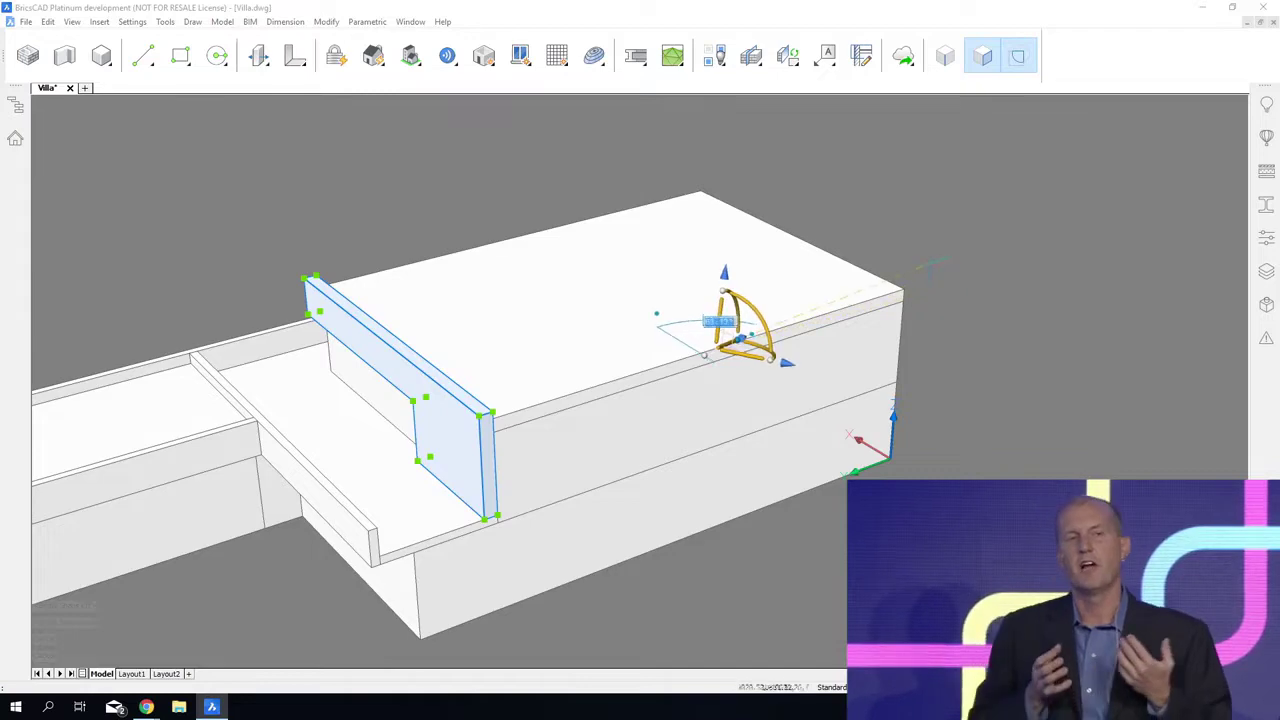
shift+middle_drag(908, 304, 620, 474)
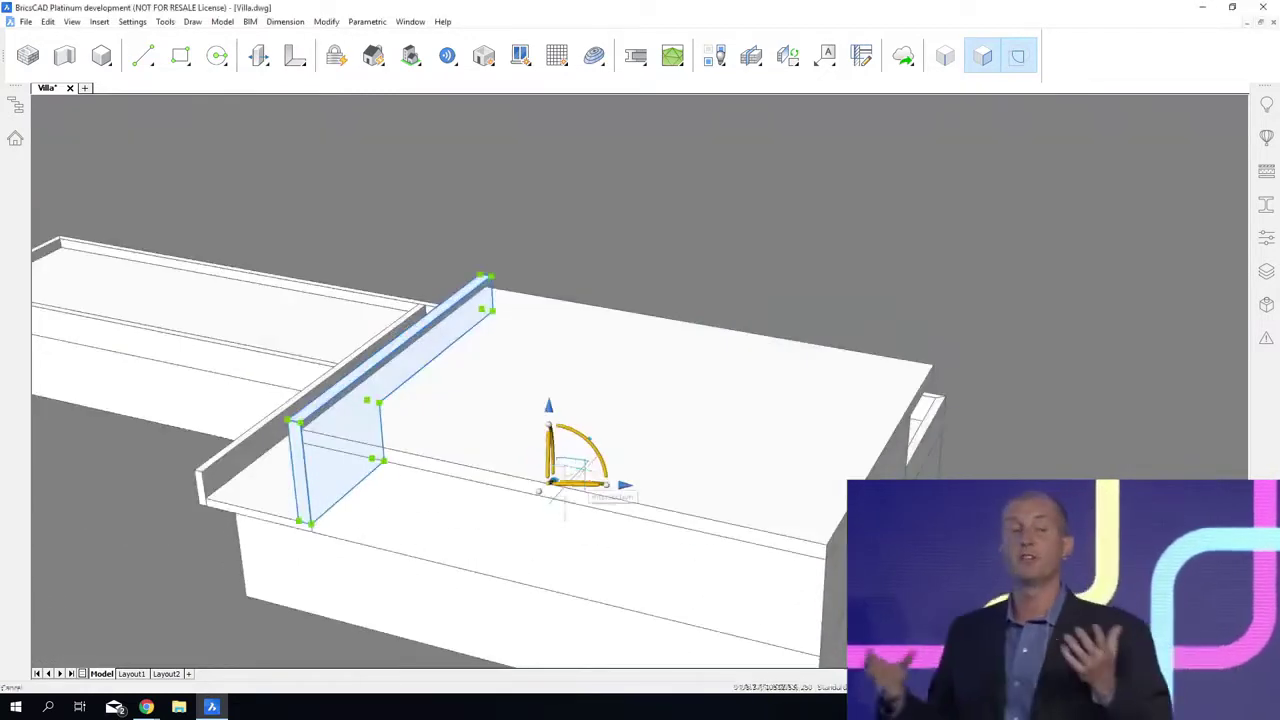
key(Escape)
shift+middle_drag(502, 701, 627, 640)
key(Escape)
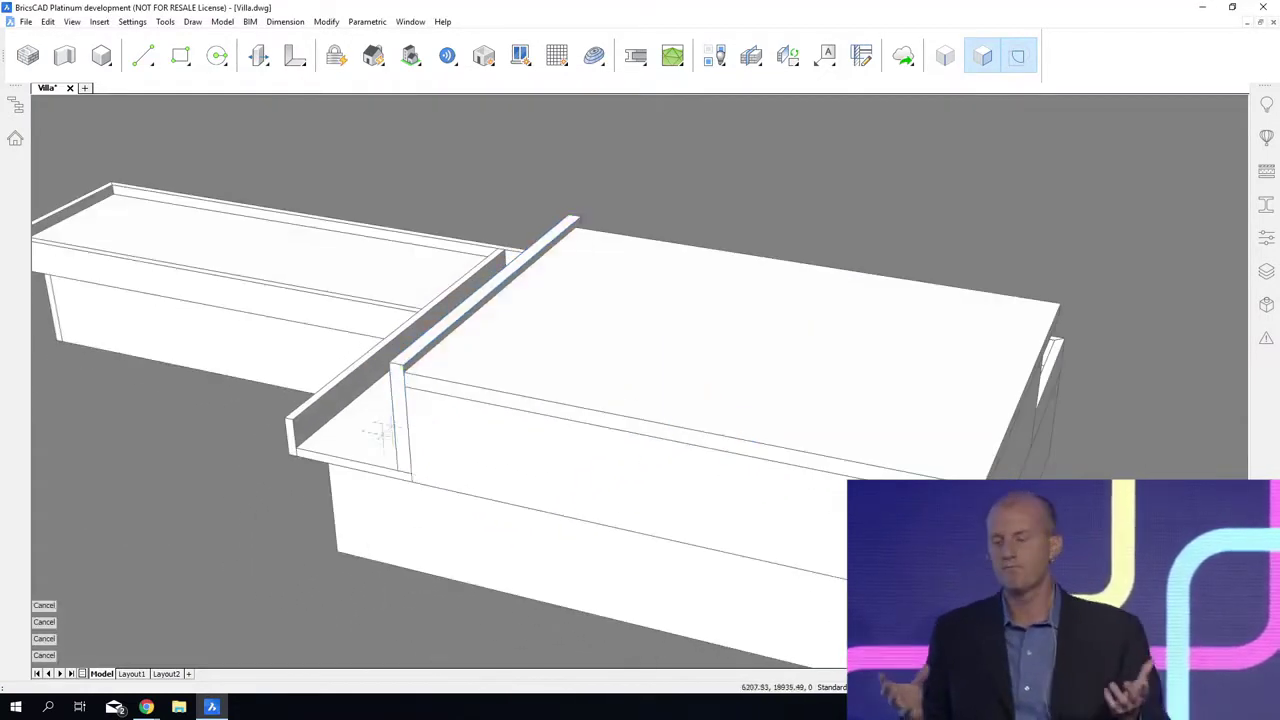
Step: Mirror a copy of the stepped side wall to the opposite side of the upper storey about the roof slab edge's midpoint
scroll(395, 390, up, 1)
click(397, 398)
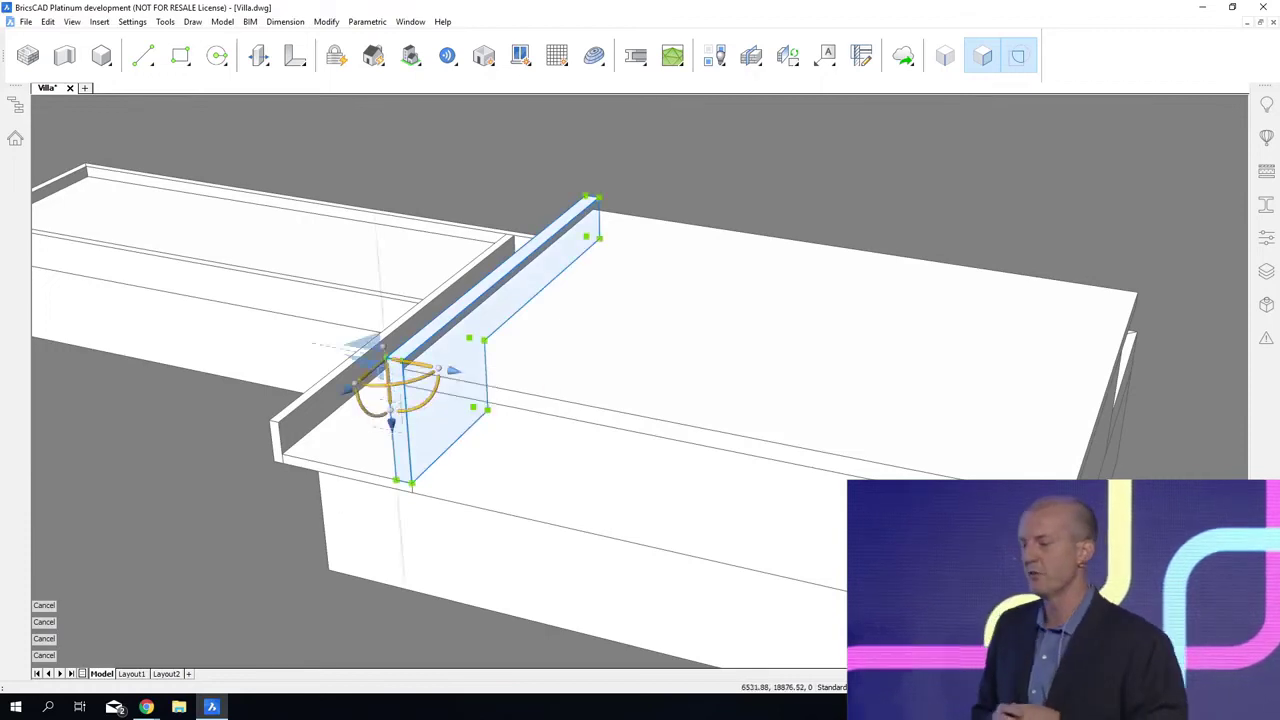
drag(393, 385, 713, 429)
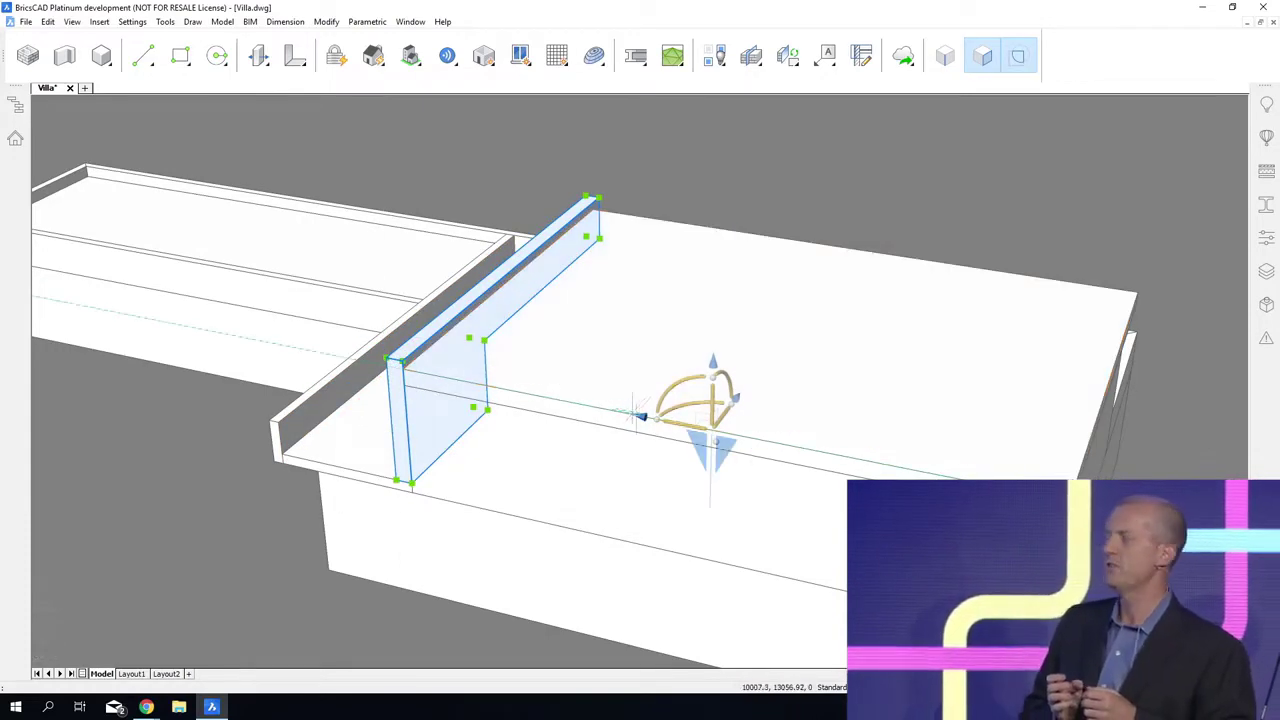
click(710, 452)
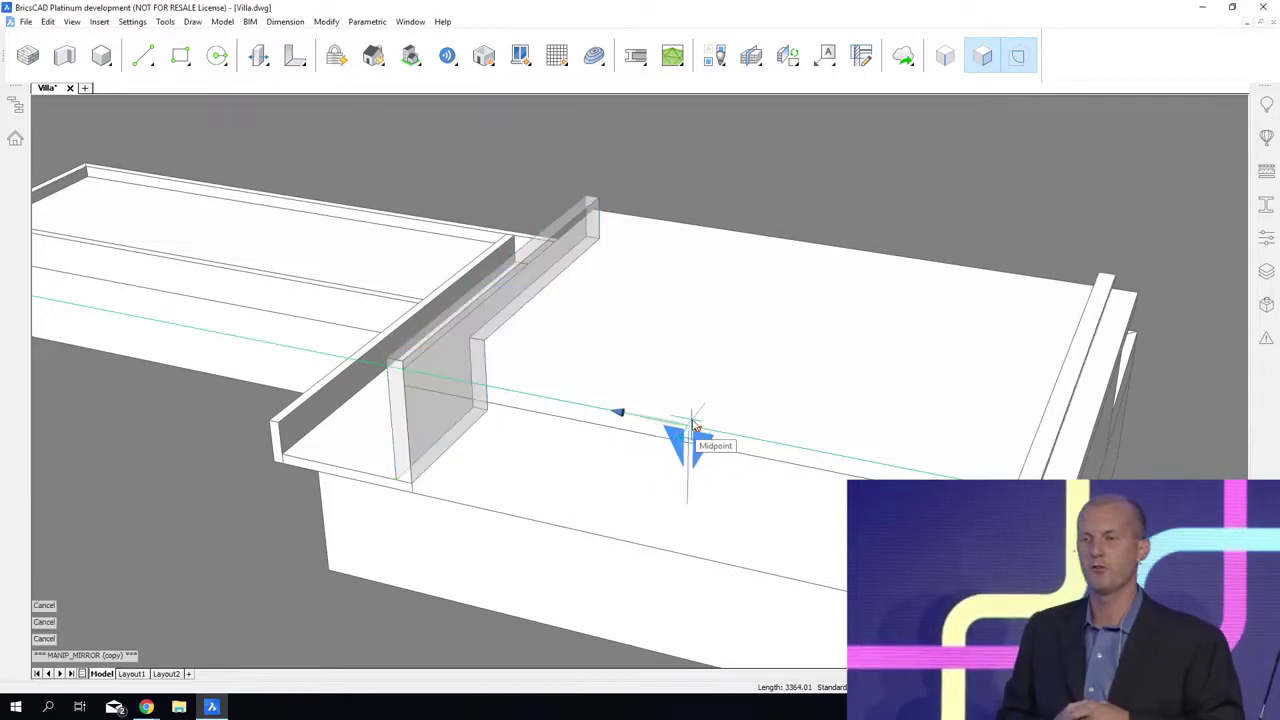
click(693, 425)
key(Escape)
Step: Push the underside of the mirrored wall's lower leg down to the bottom edge of the floor slab
shift+middle_drag(614, 657, 315, 585)
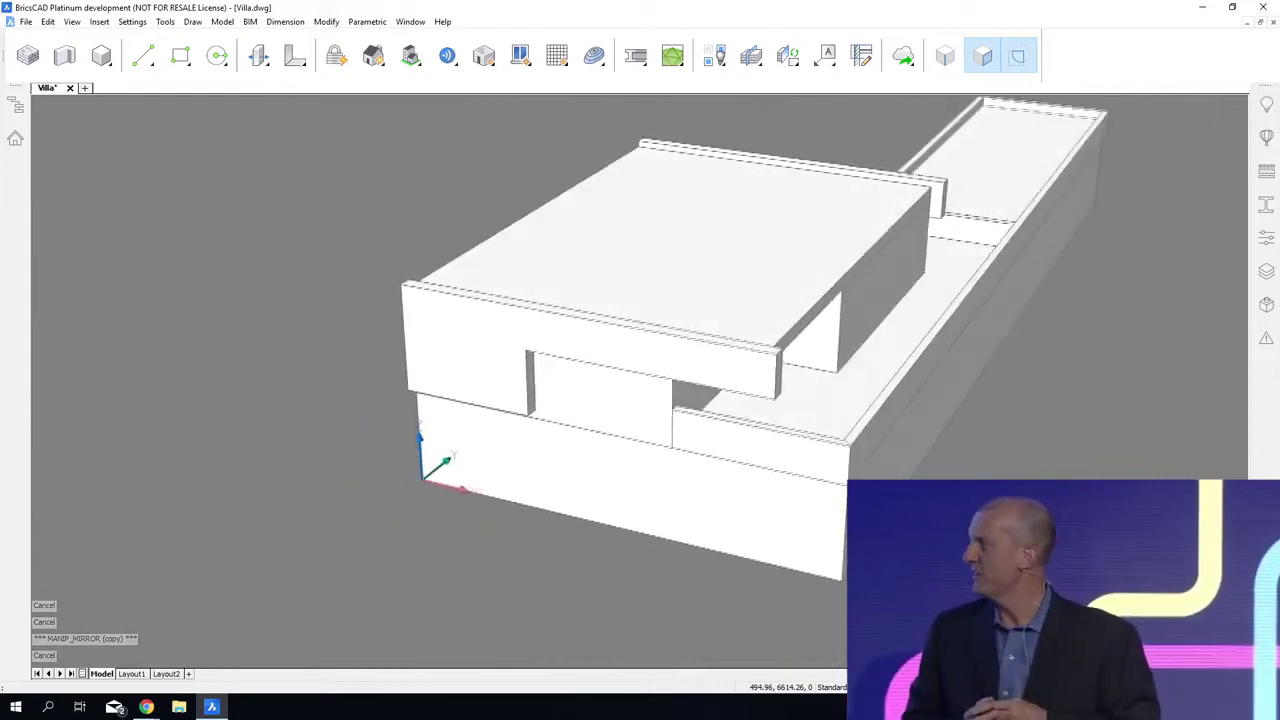
shift+middle_drag(585, 719, 545, 375)
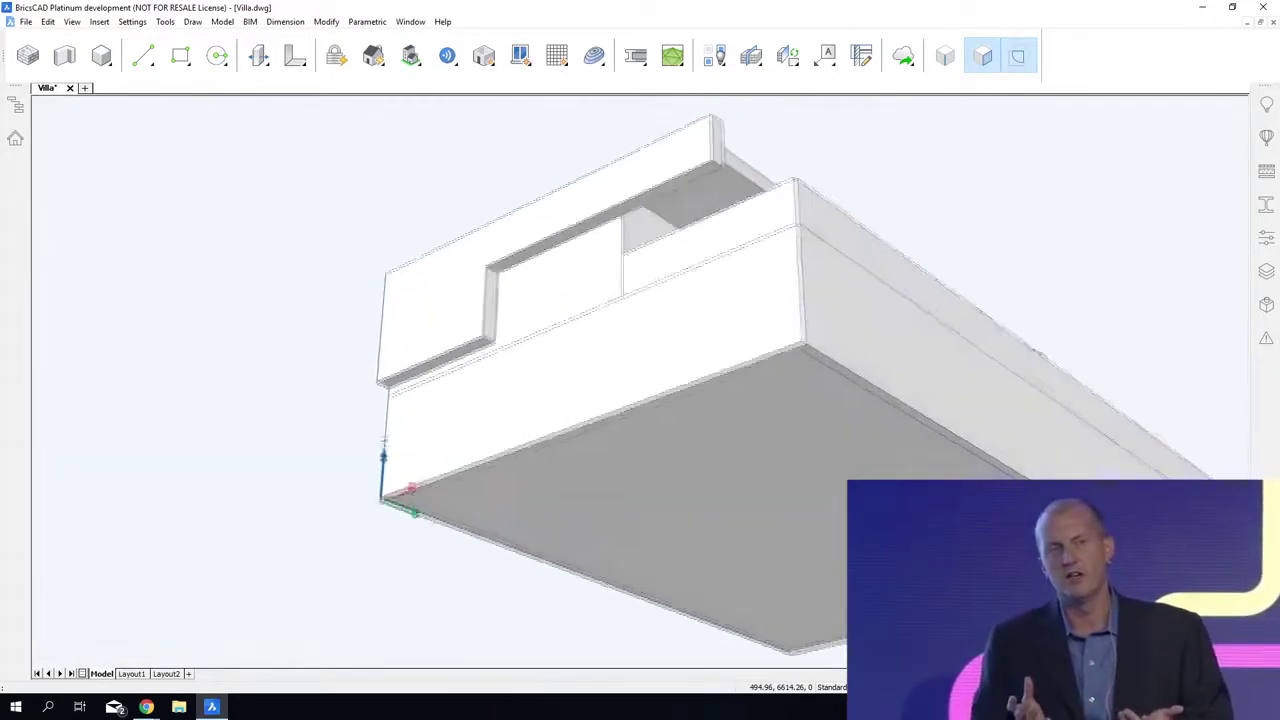
scroll(640, 400, up, 5)
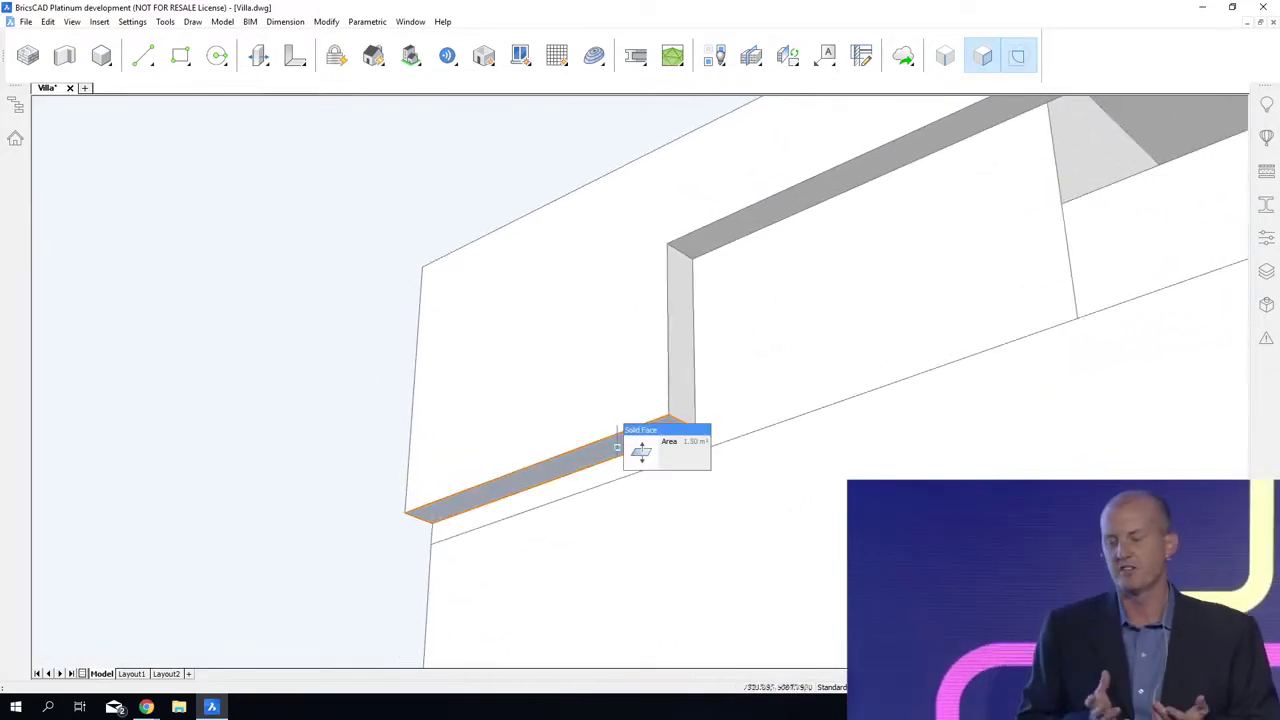
click(641, 451)
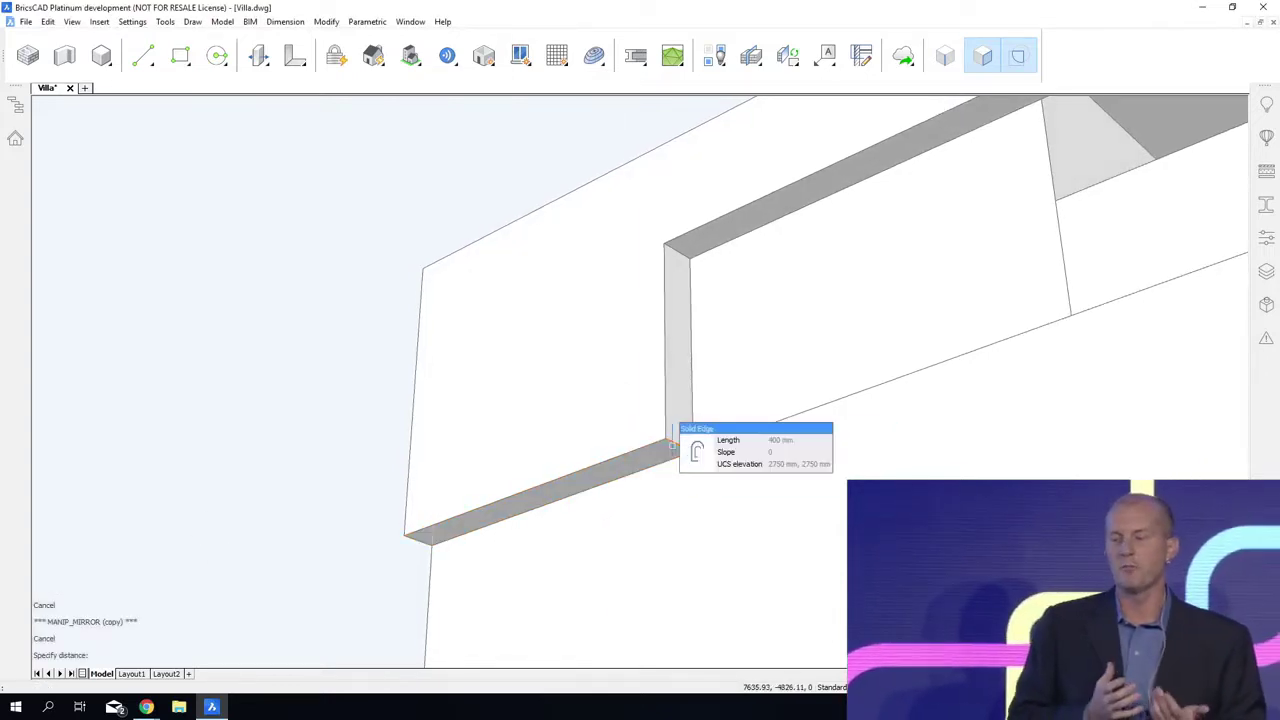
Step: Offset the lower edge of the side wall leg's end face by 1100 mm and push the upper part back into the wall
click(691, 453)
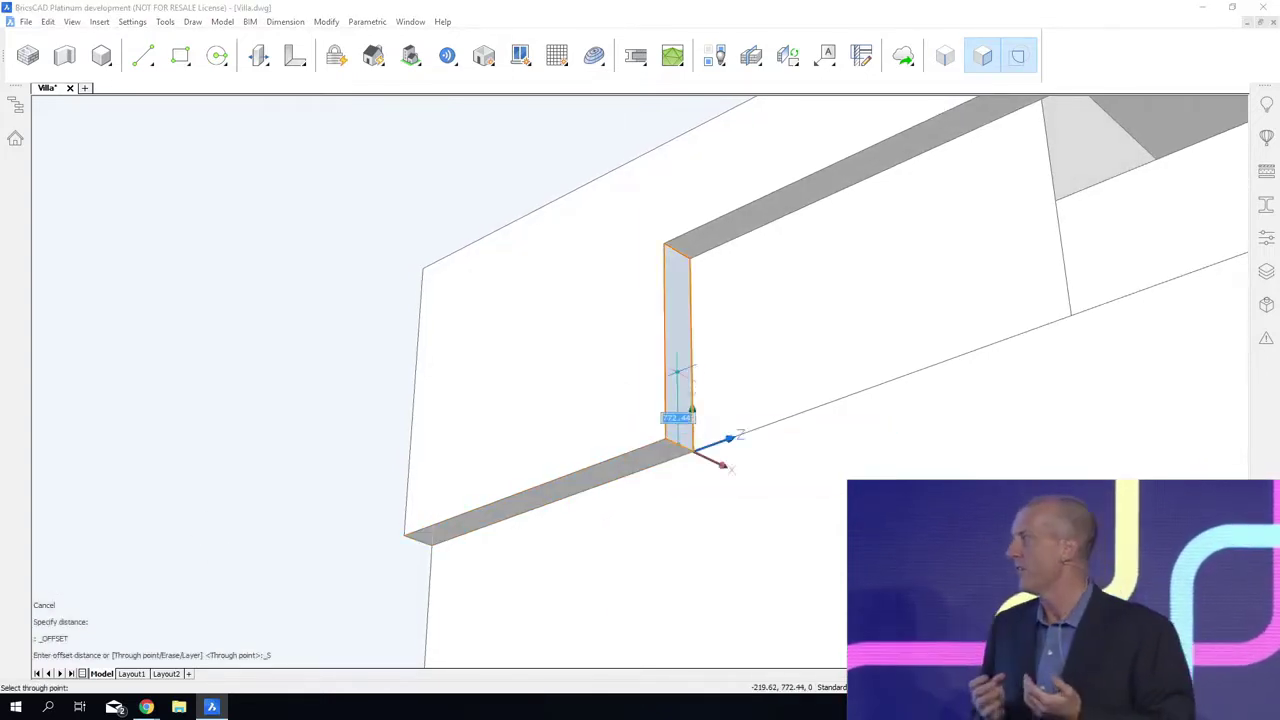
text(1100)
key(Return)
mouse_move(677, 372)
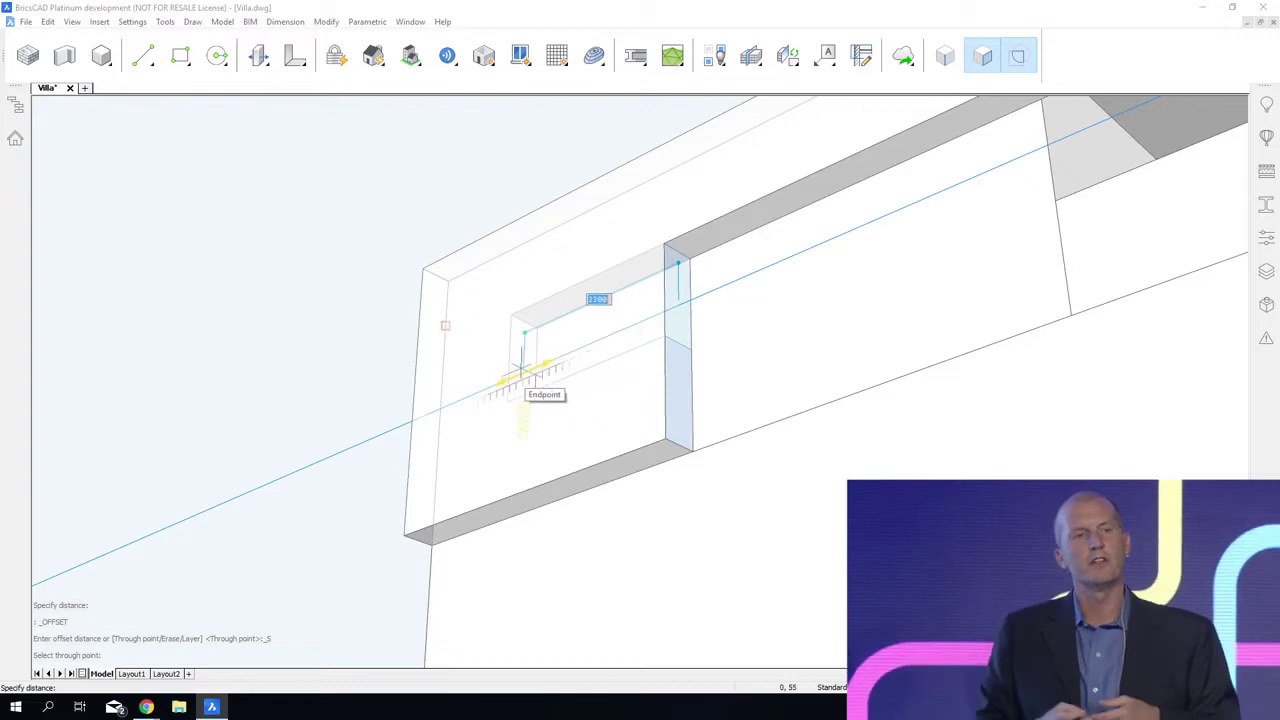
click(505, 380)
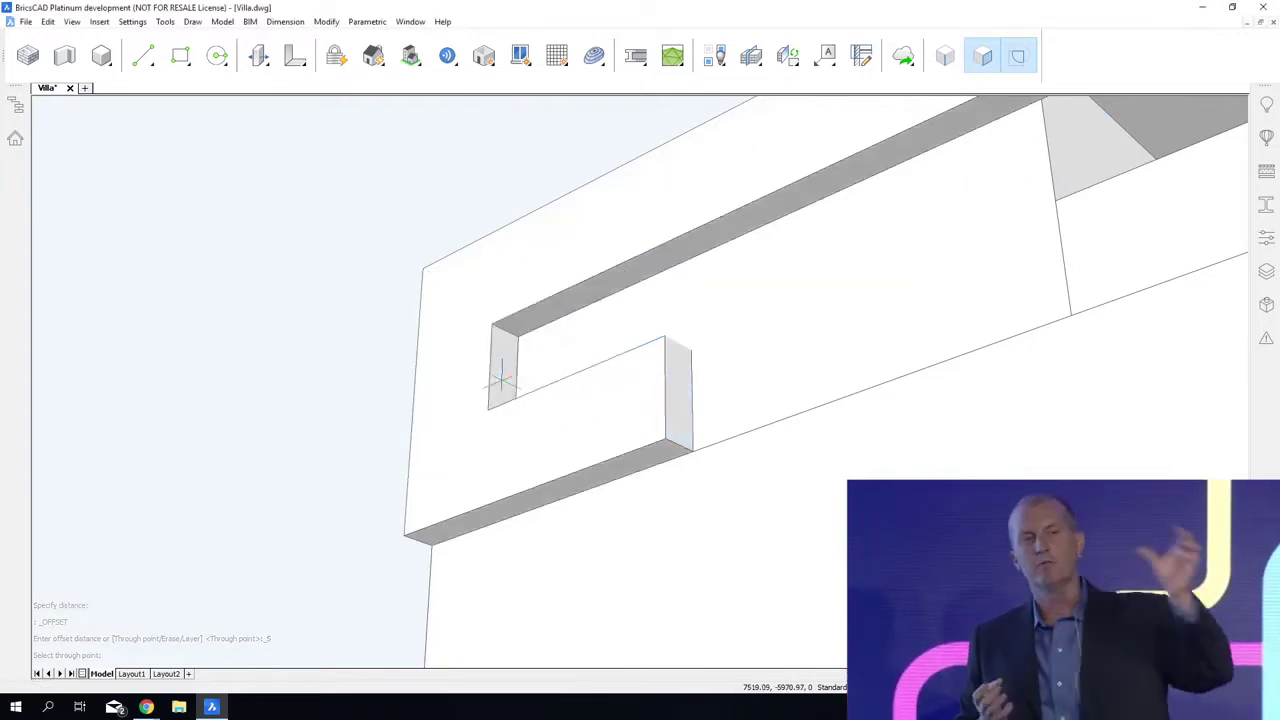
Step: Extend the lower part of the leg's end face forward along the side wall
click(709, 402)
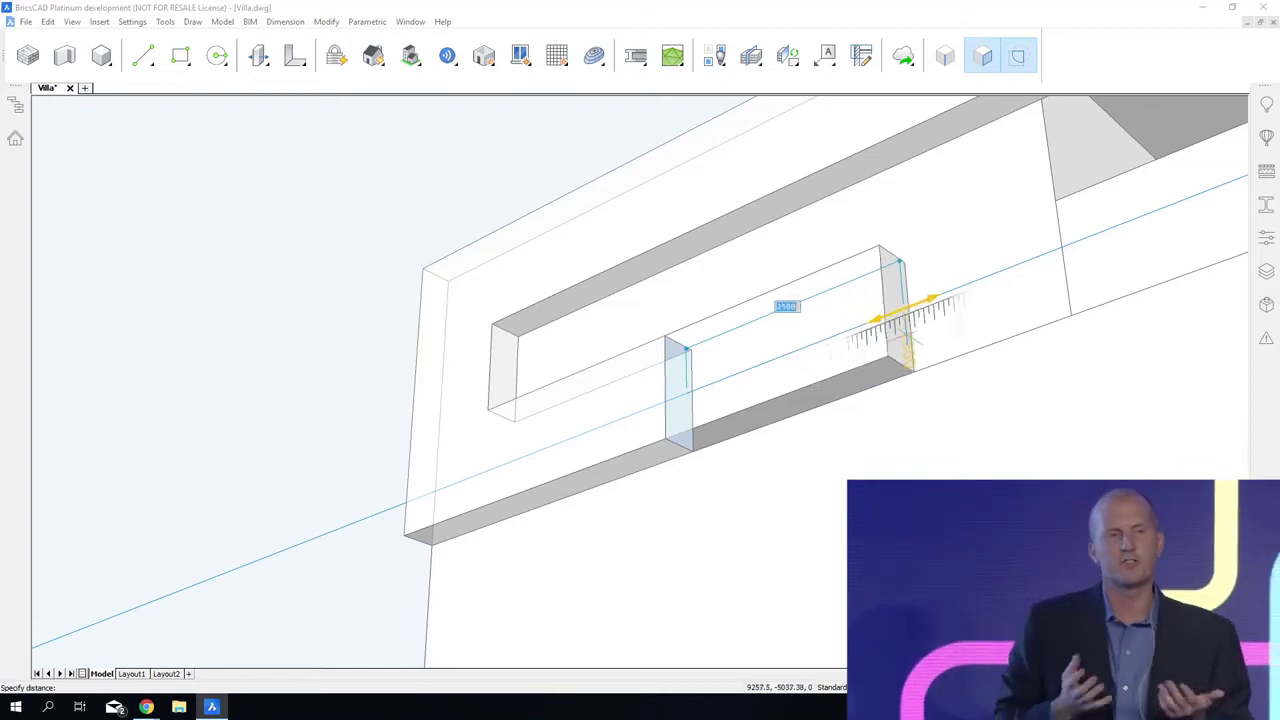
click(906, 336)
shift+middle_drag(822, 660, 770, 598)
click(781, 284)
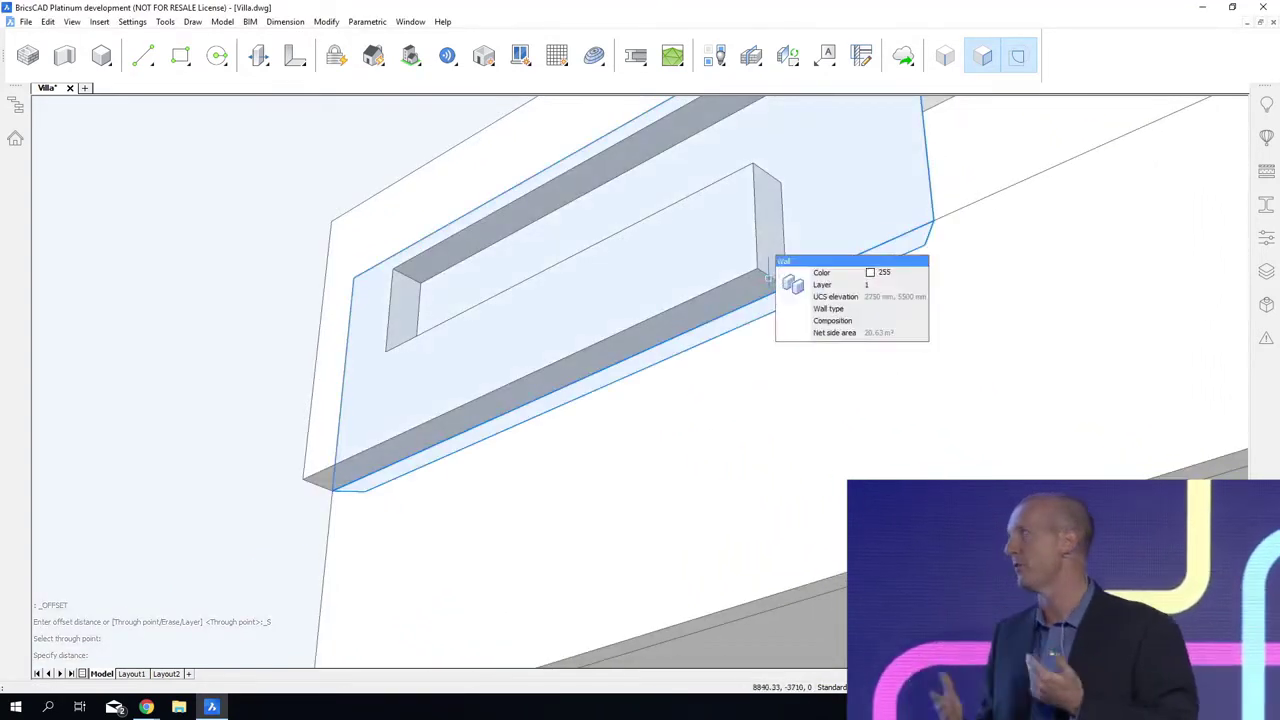
key(Escape)
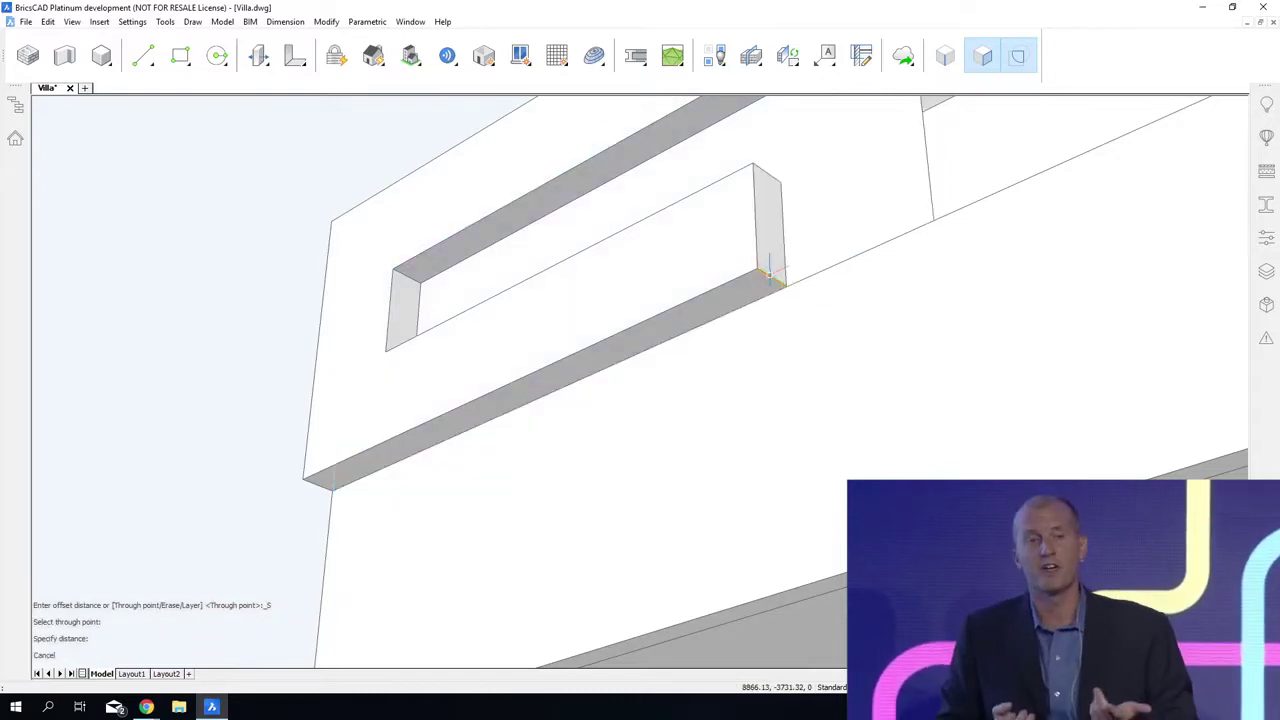
Step: Offset the short front edge of the leg's underside to split off a 0.64 m² end boundary, and push it down towards the ground
click(794, 282)
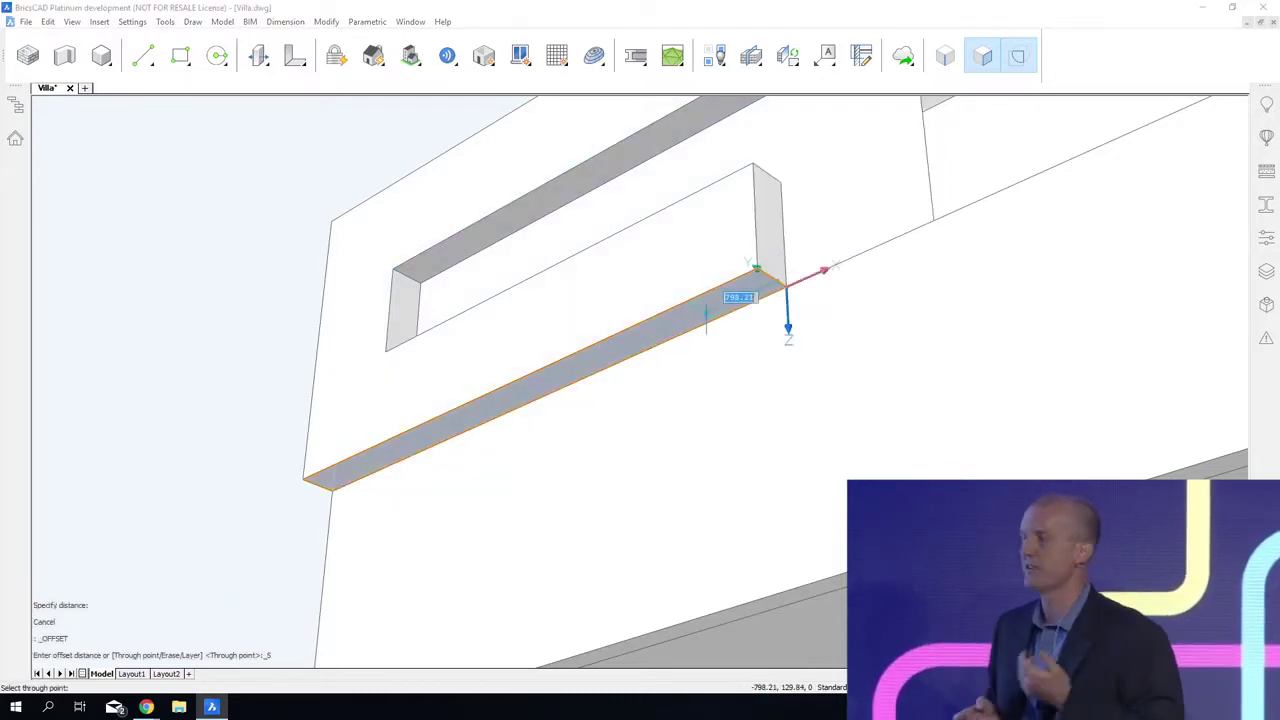
key(Return)
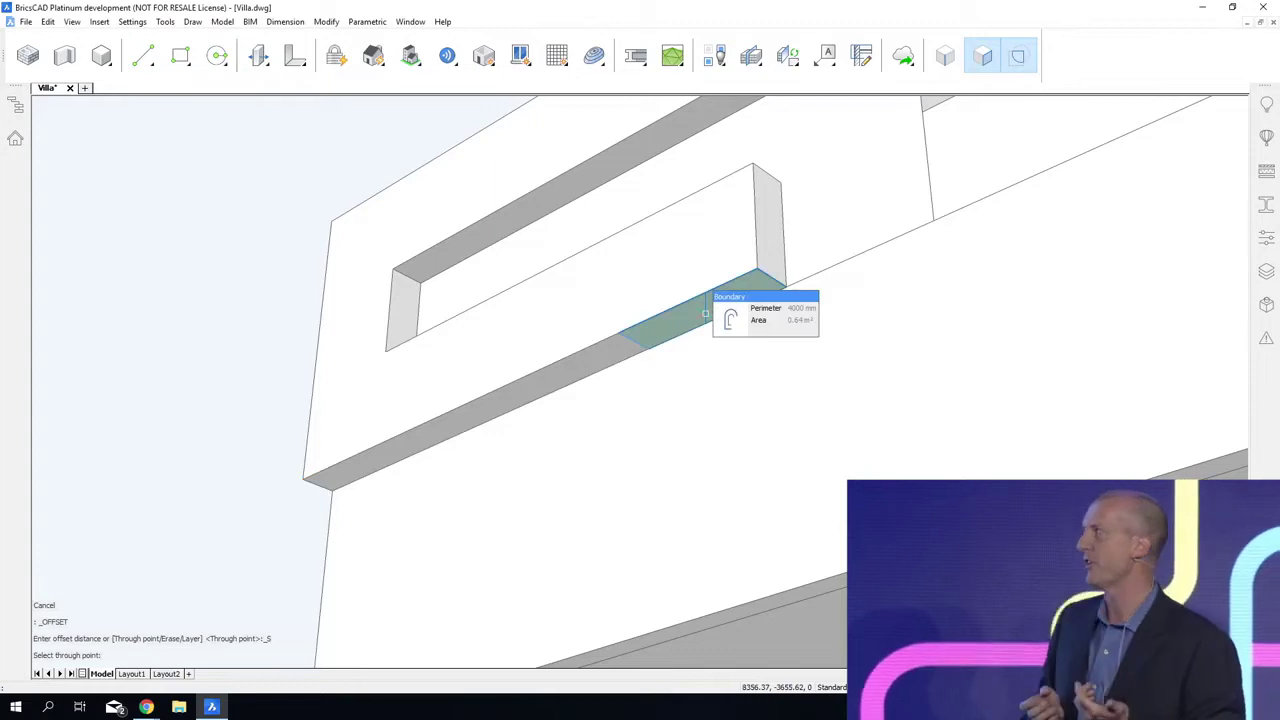
click(766, 330)
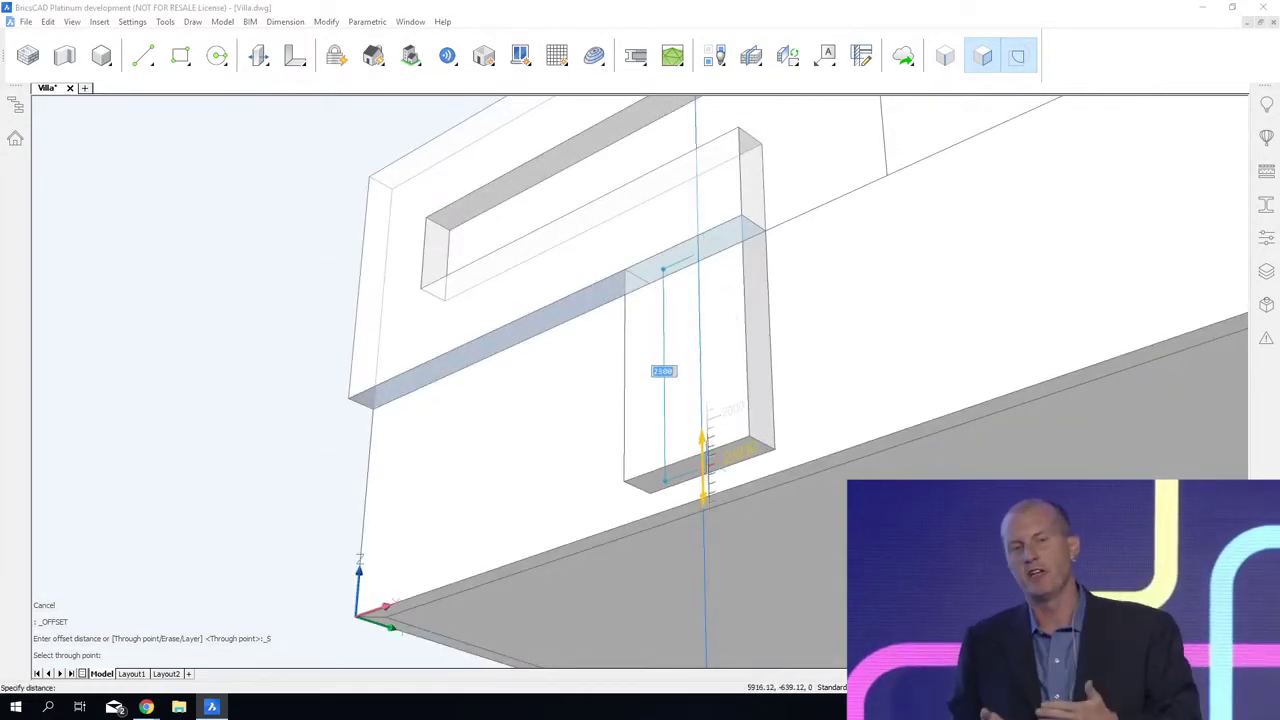
click(704, 458)
Step: Rotate the inner face of the new downward leg by 12 degrees about its upper edge so the leg tapers
shift+middle_drag(706, 461, 624, 266)
click(620, 262)
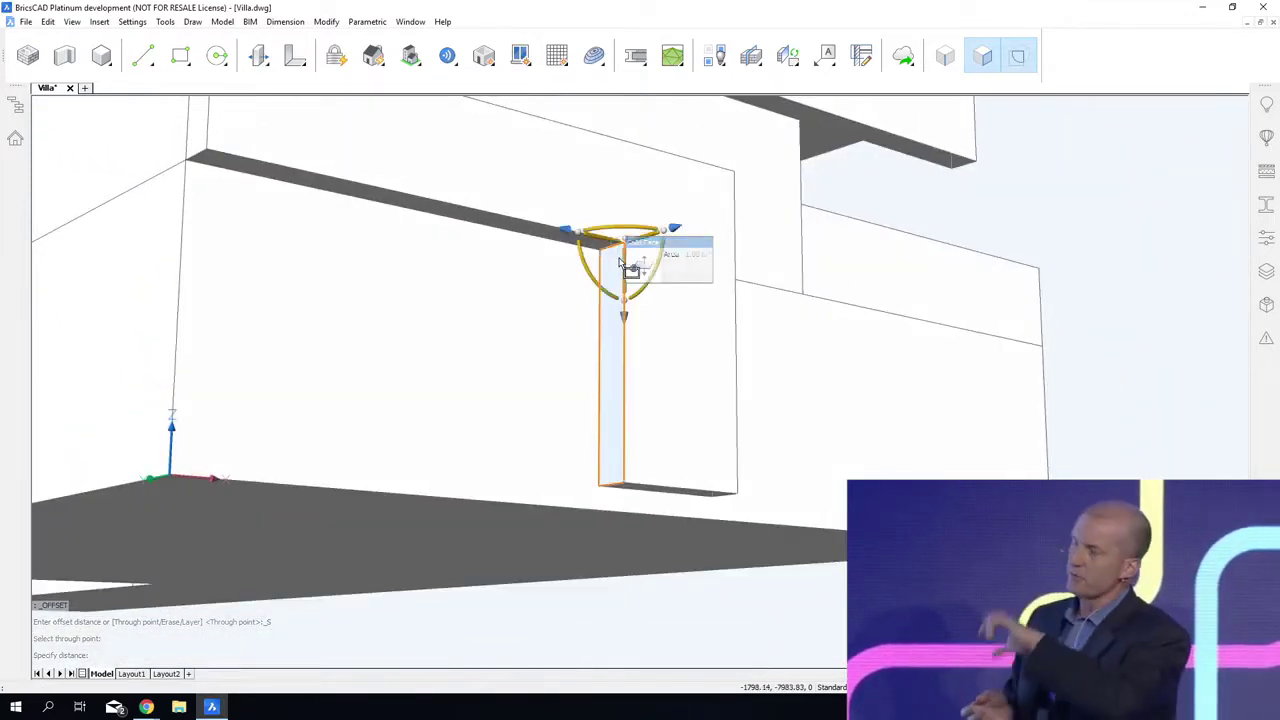
click(585, 258)
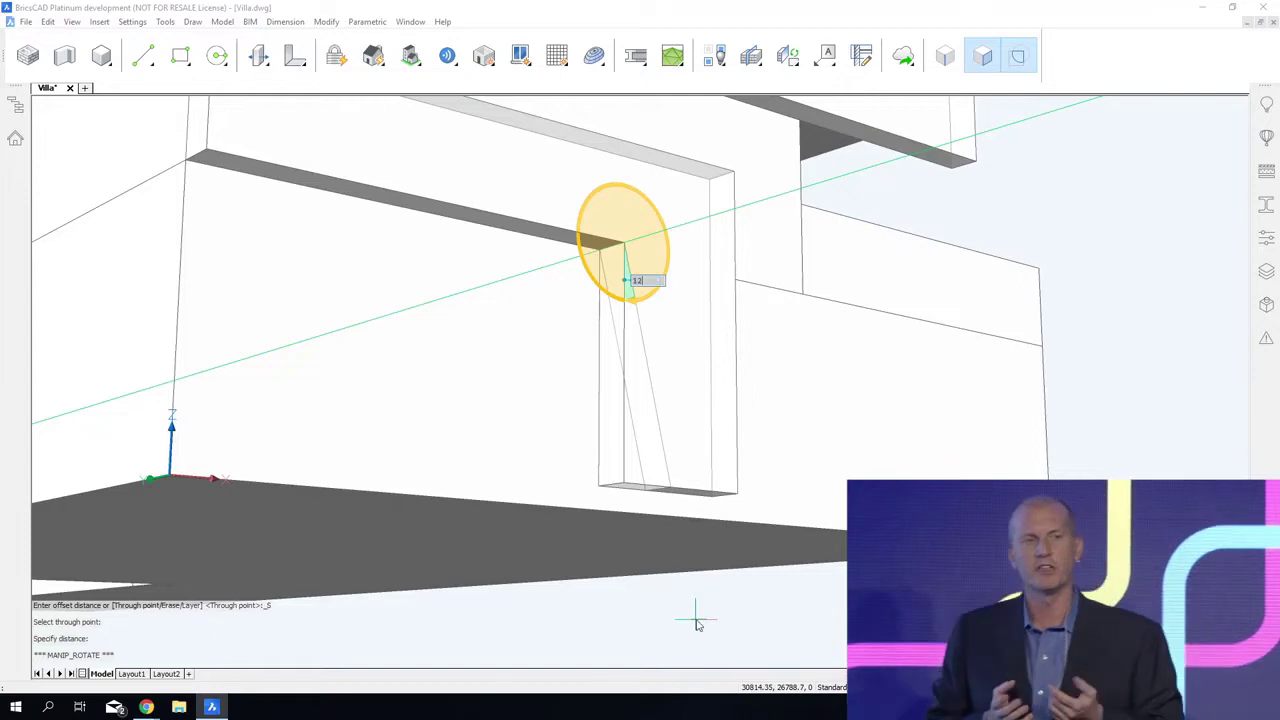
key(Return)
shift+middle_drag(696, 620, 698, 668)
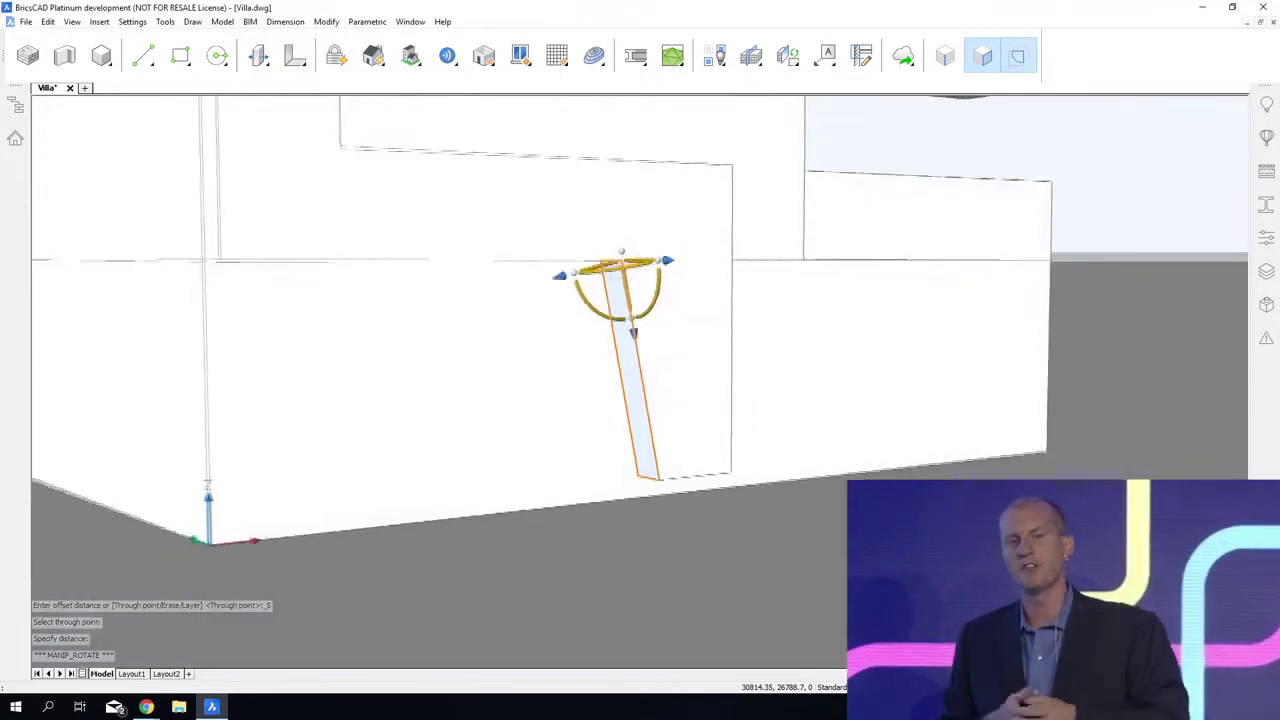
shift+middle_drag(736, 590, 667, 640)
key(Escape)
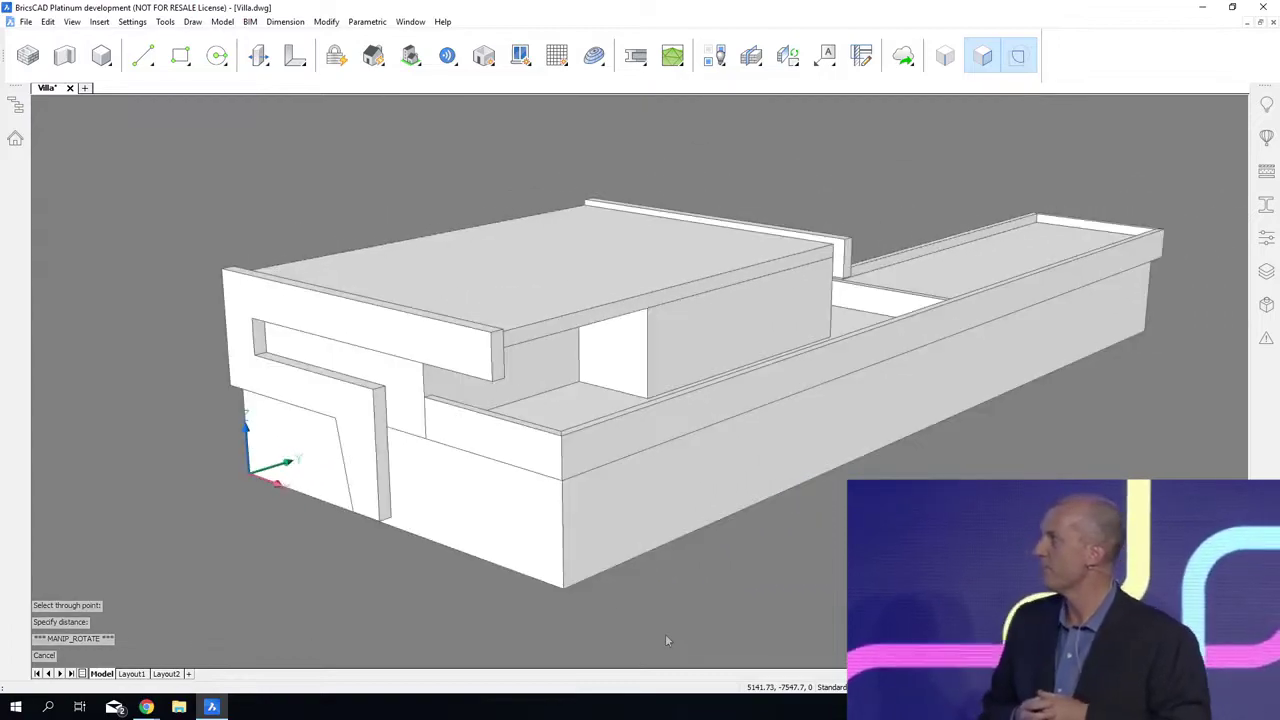
Step: Offset the vertical front edge of the side wall's inner face back to the roof slab's front corner
shift+middle_drag(691, 621, 420, 624)
scroll(490, 454, up, 3)
middle_drag(490, 454, 700, 637)
scroll(519, 357, up, 2)
middle_drag(519, 357, 616, 367)
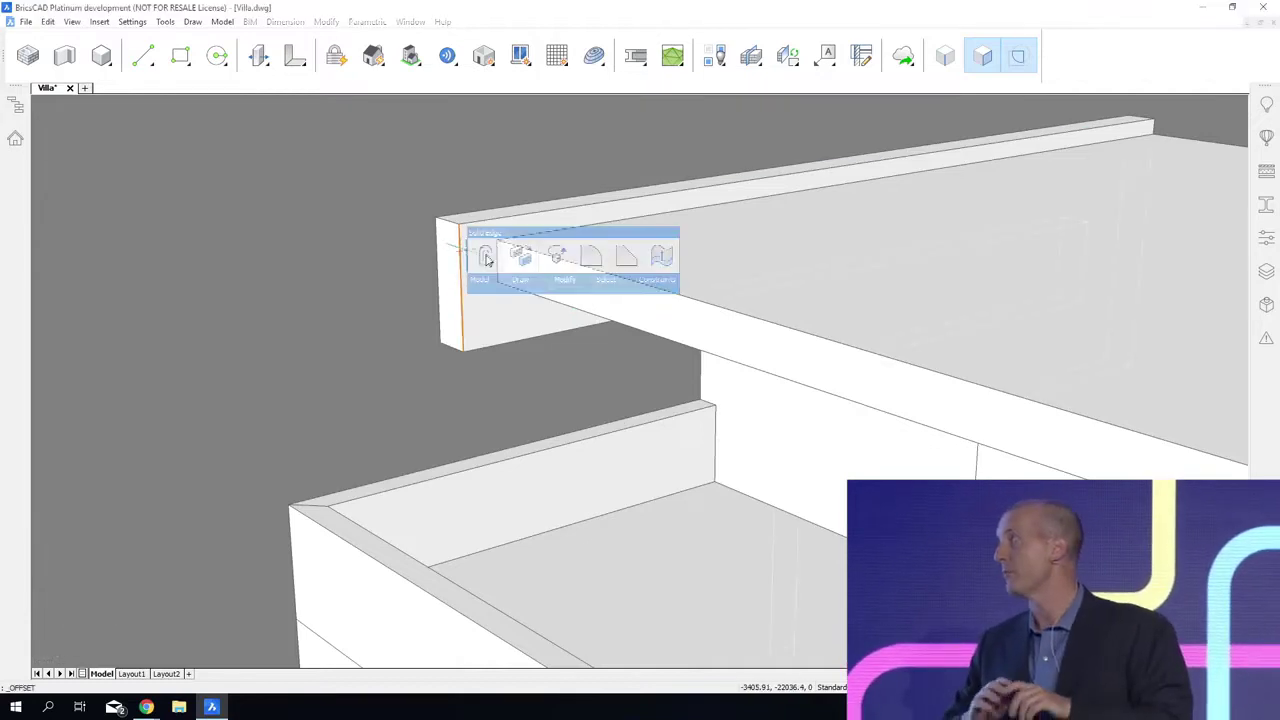
click(490, 253)
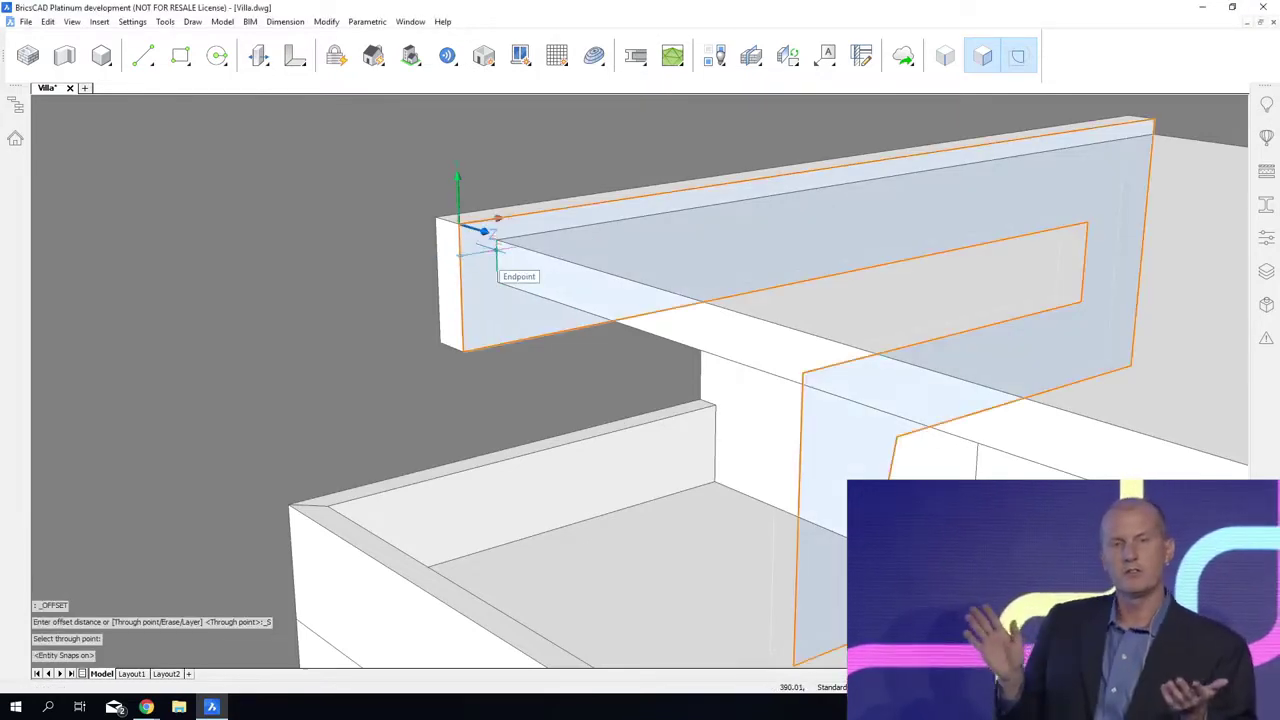
Step: Extrude the split-off boundary along the roof slab's front edge to the opposite side wall and save the drawing
mouse_move(507, 273)
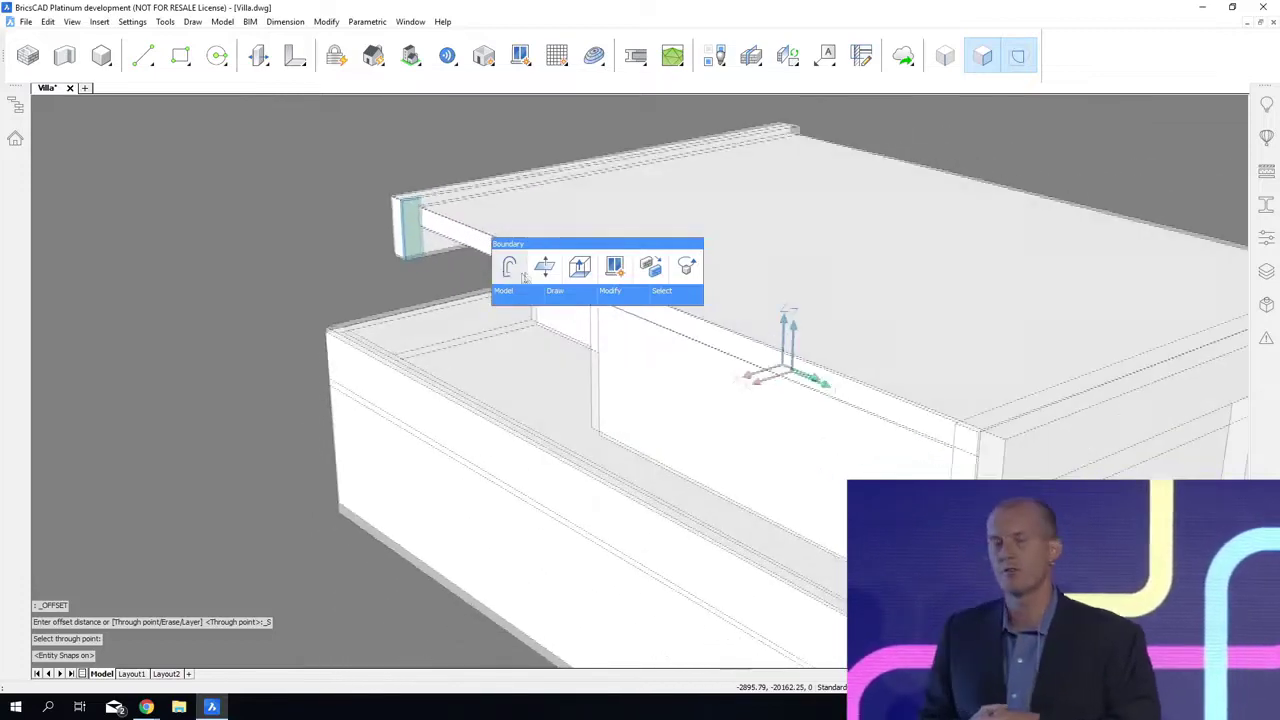
click(580, 270)
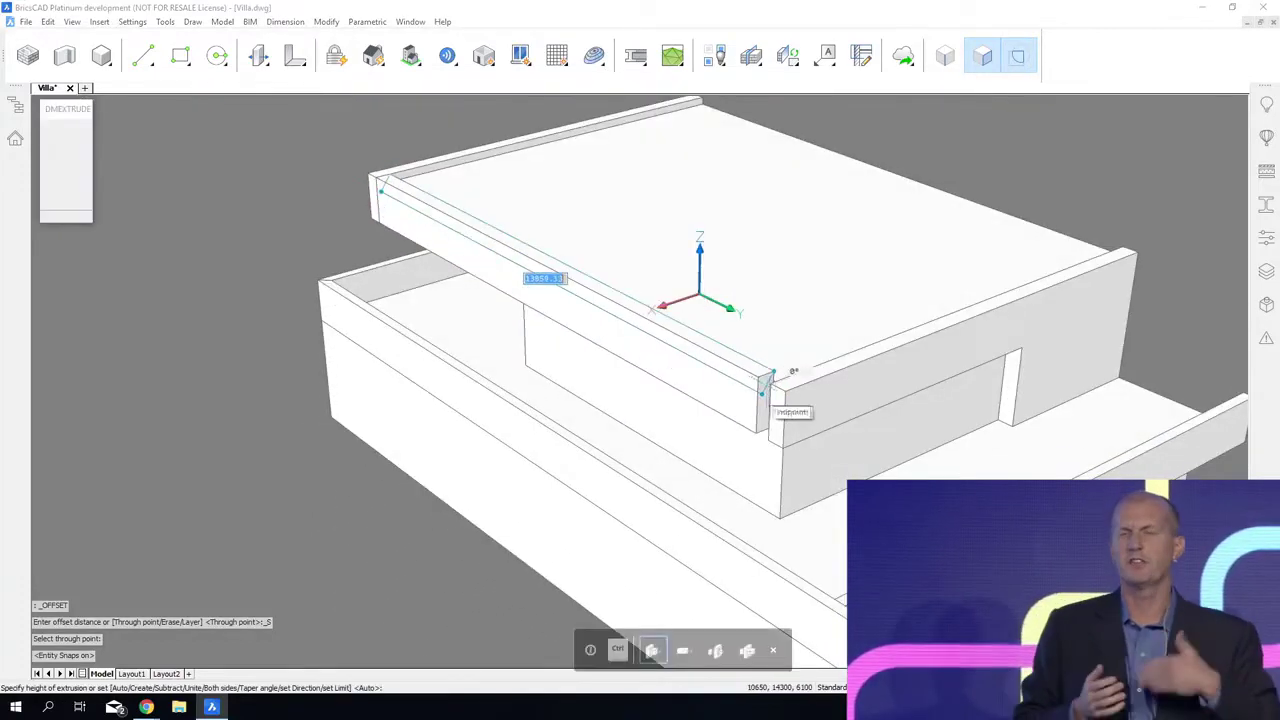
click(776, 378)
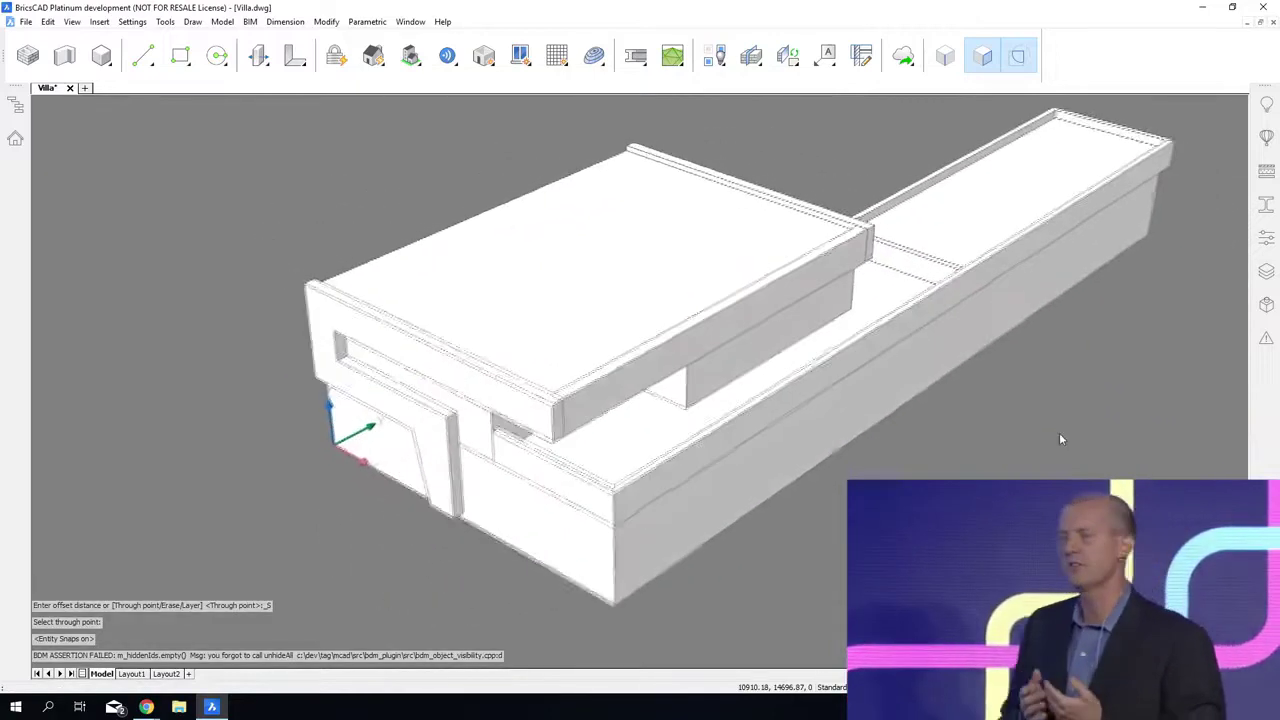
key(ctrl+s)
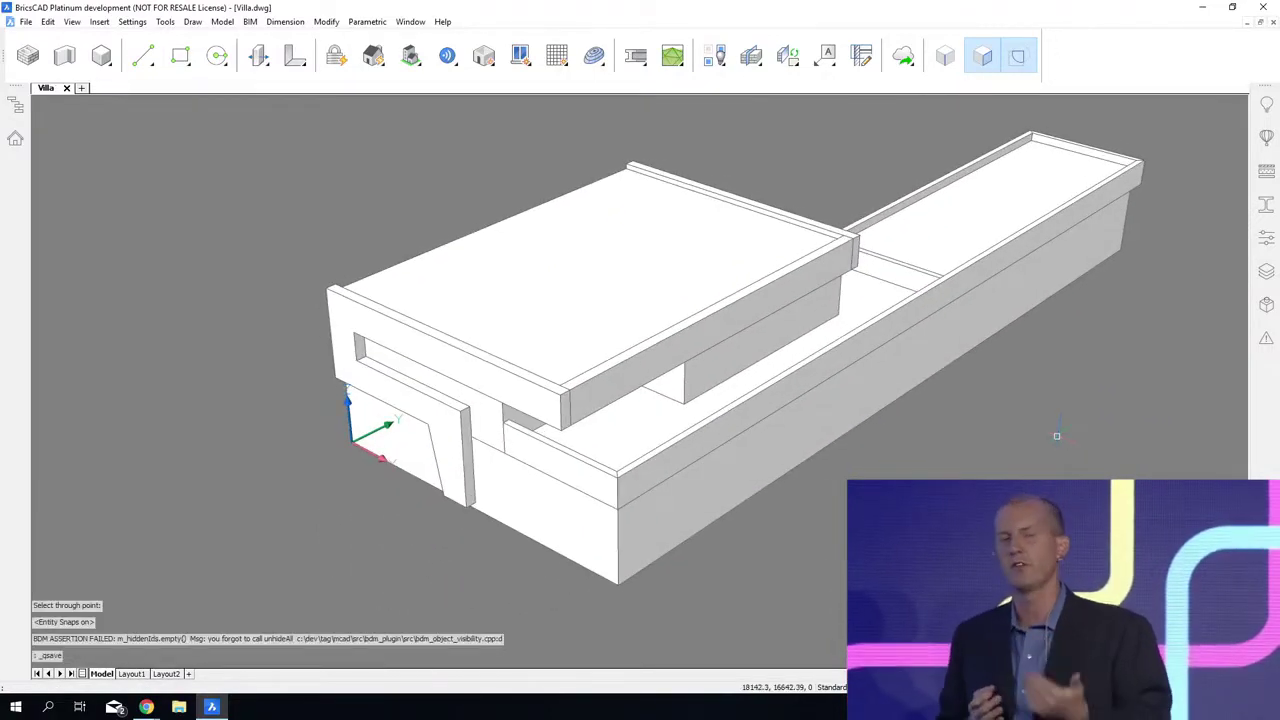
Step: Select the roof slab's faces with the surrounding frame faces and rotate them upward 6 degrees about the rear edge
shift+middle_drag(1057, 436, 1003, 380)
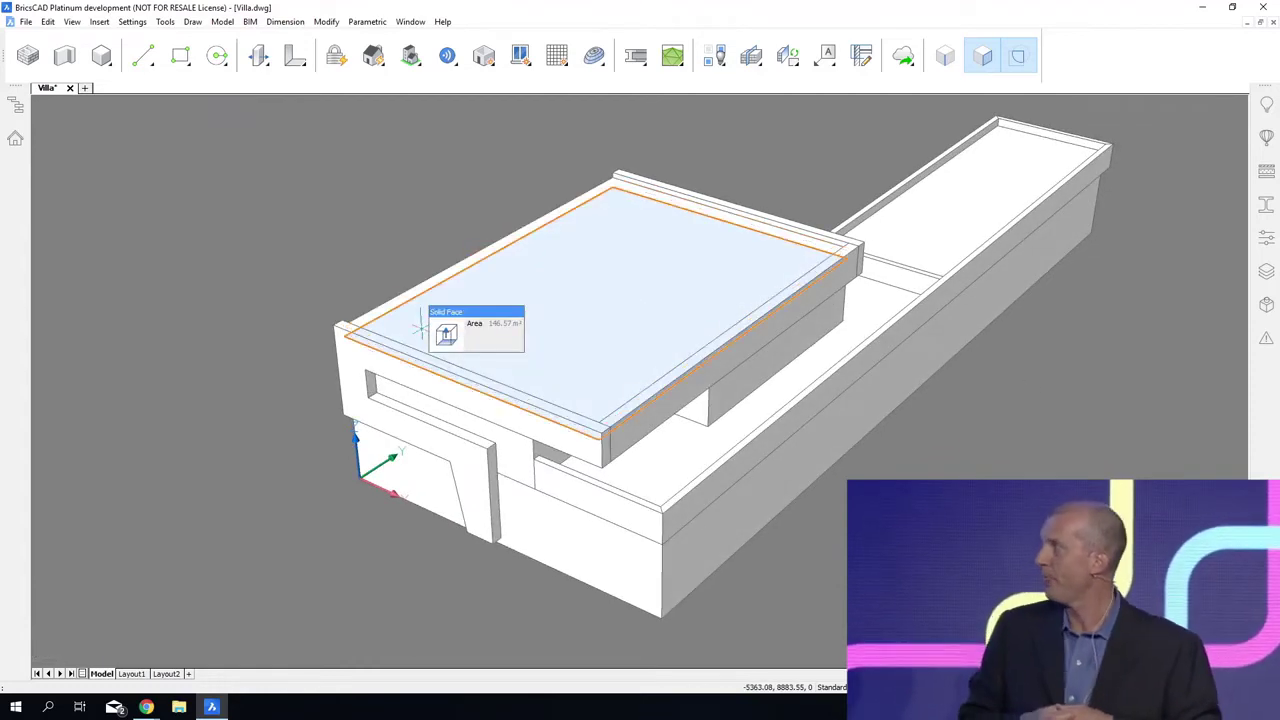
click(423, 335)
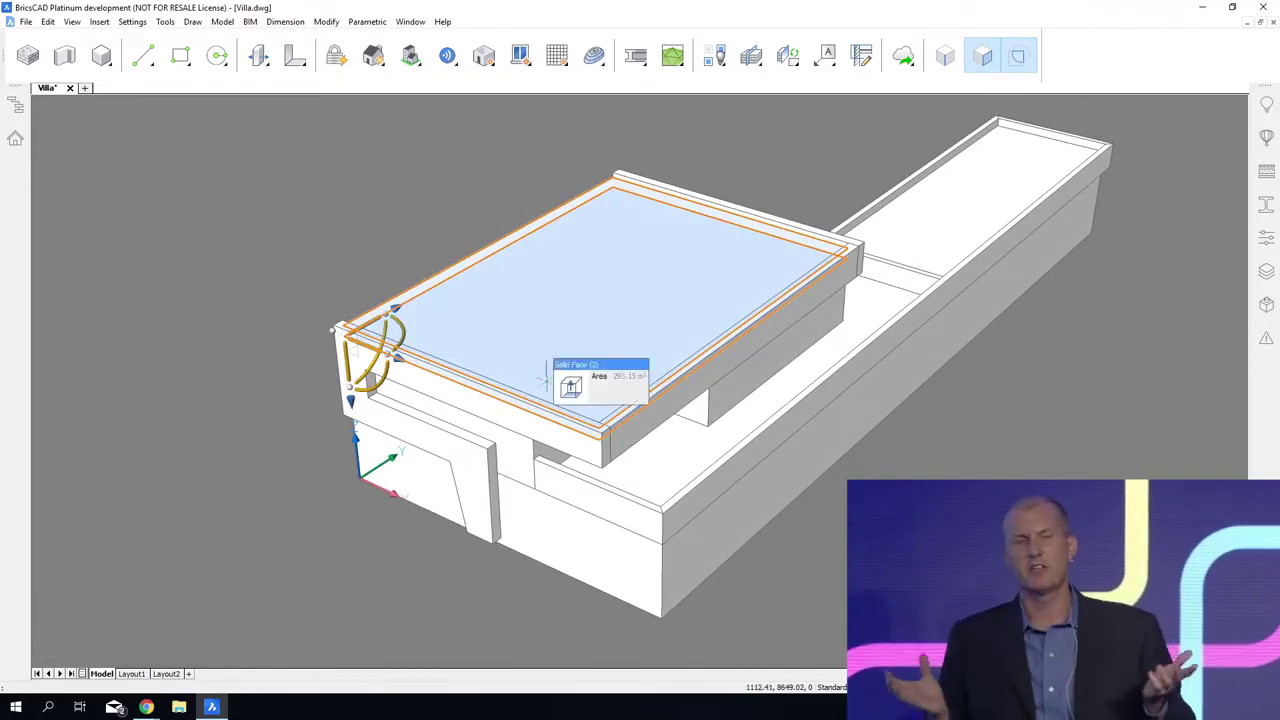
scroll(540, 380, up, 2)
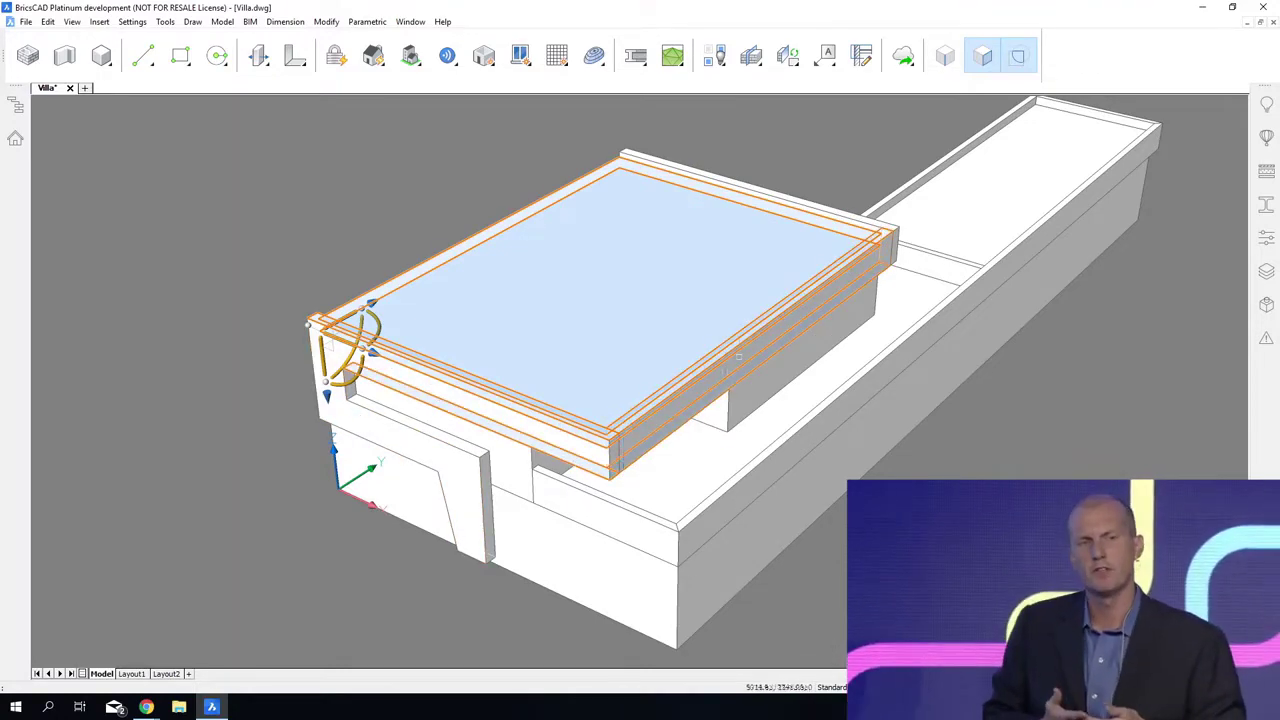
scroll(892, 214, up, 2)
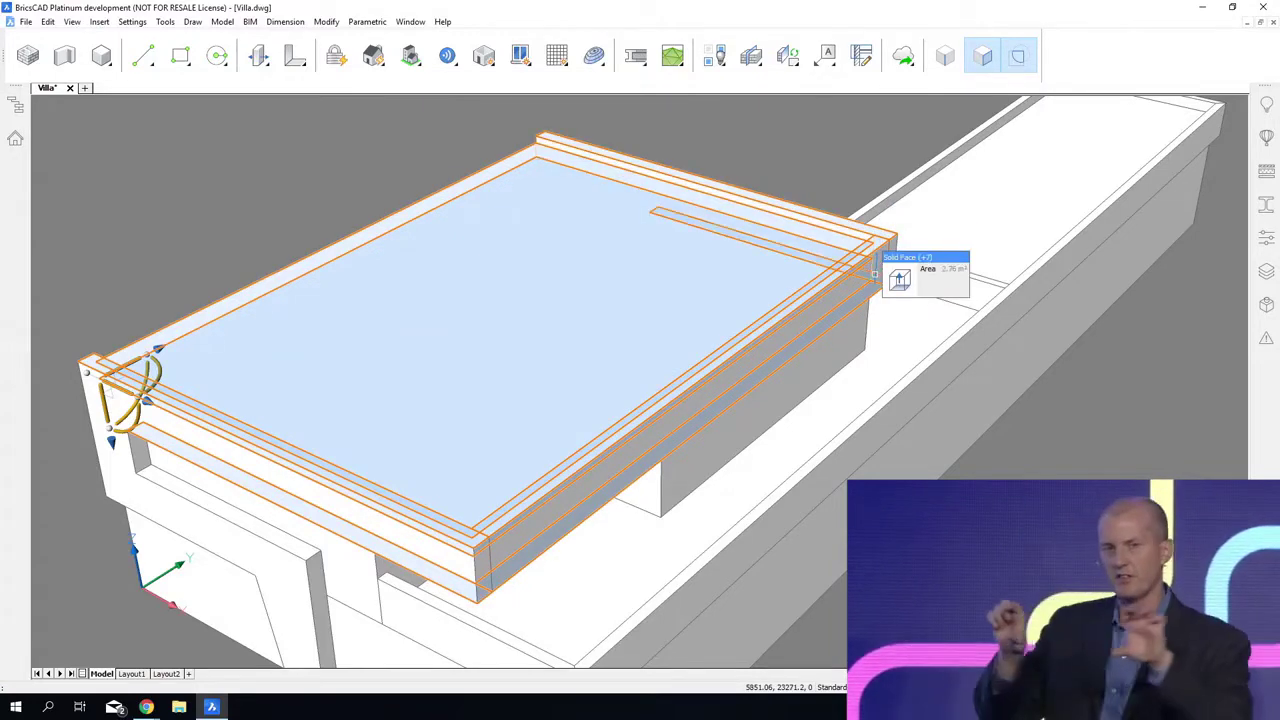
shift+middle_drag(338, 470, 340, 398)
click(291, 386)
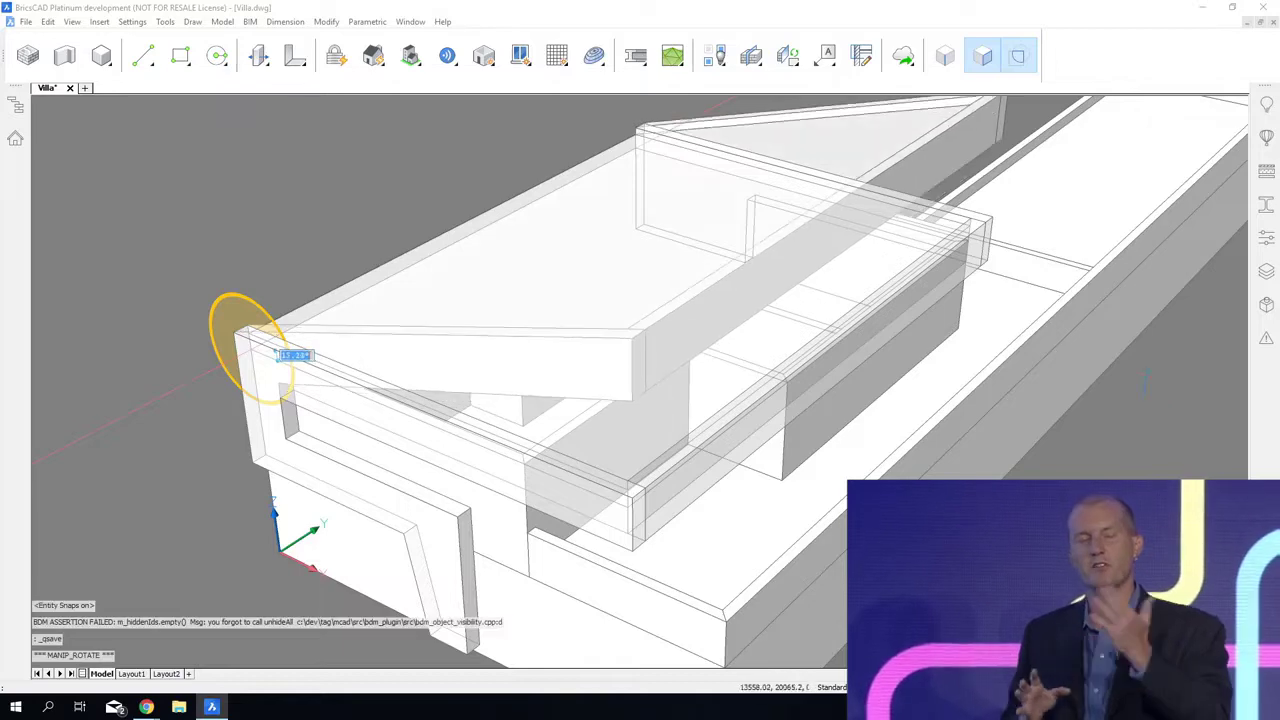
click(1140, 452)
key(Escape)
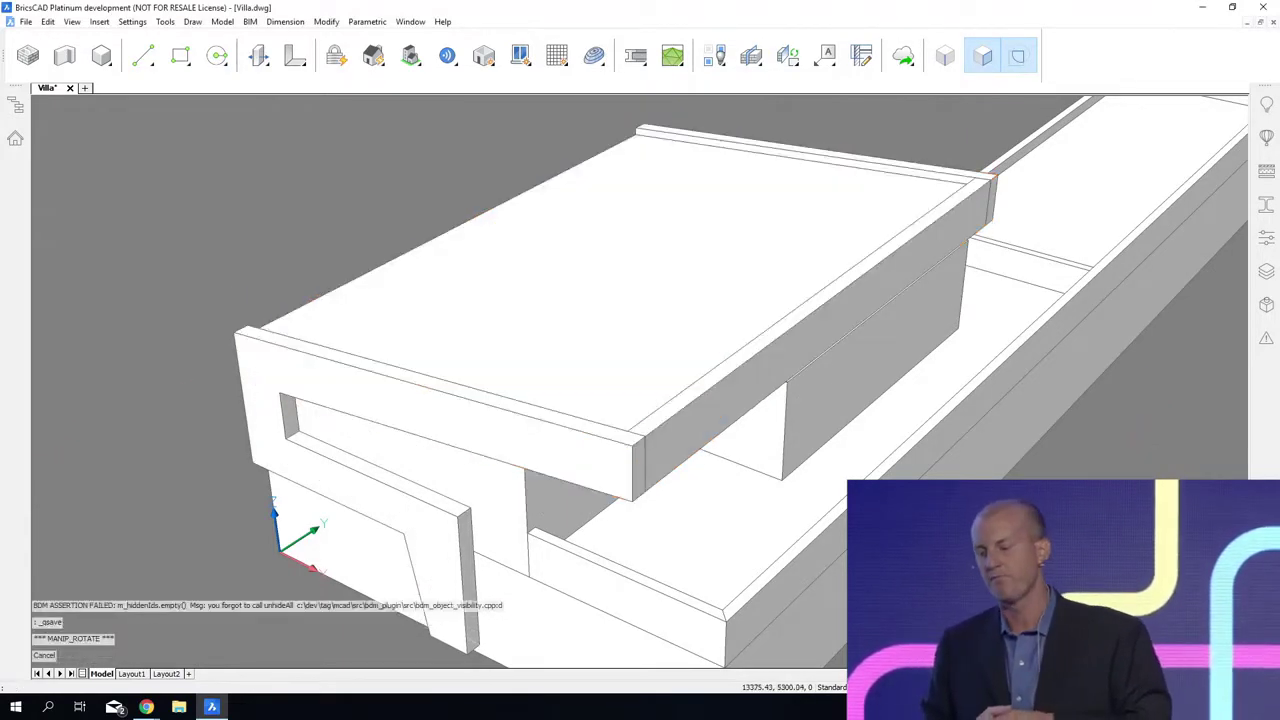
Step: Delete the stray vertical line below the end of the roof frame
shift+middle_drag(632, 700, 700, 680)
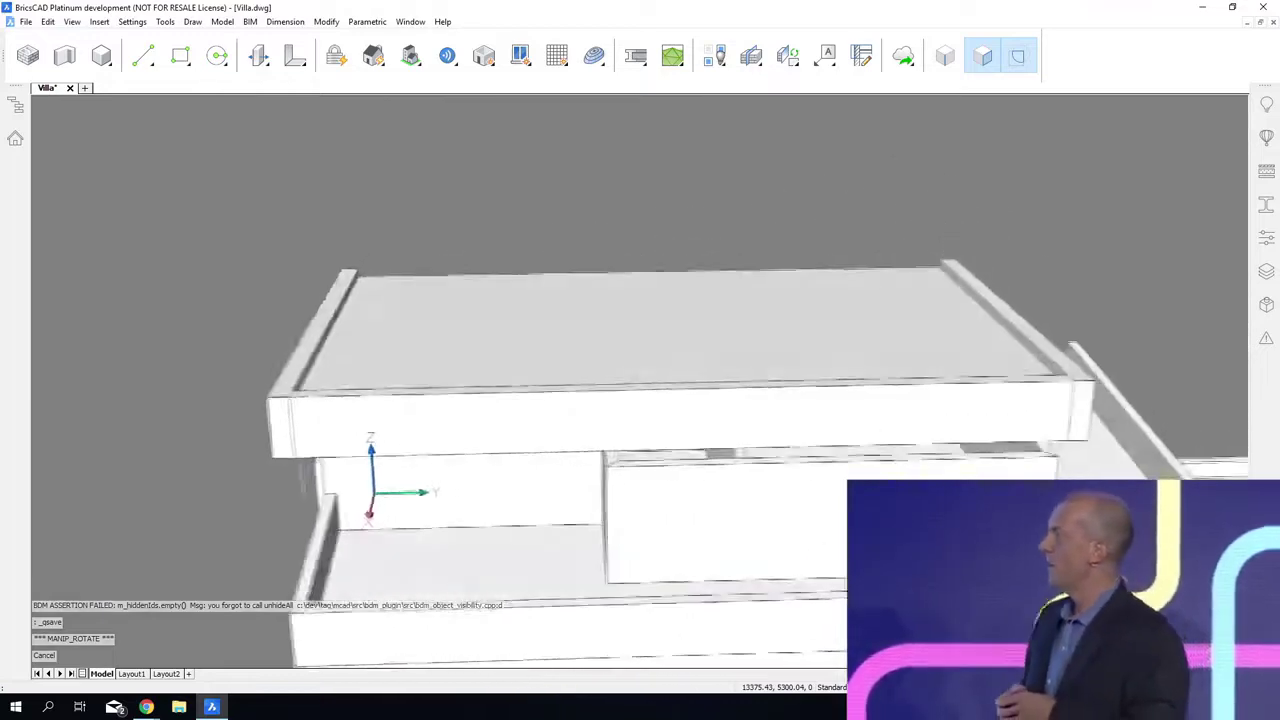
shift+middle_drag(300, 668, 222, 573)
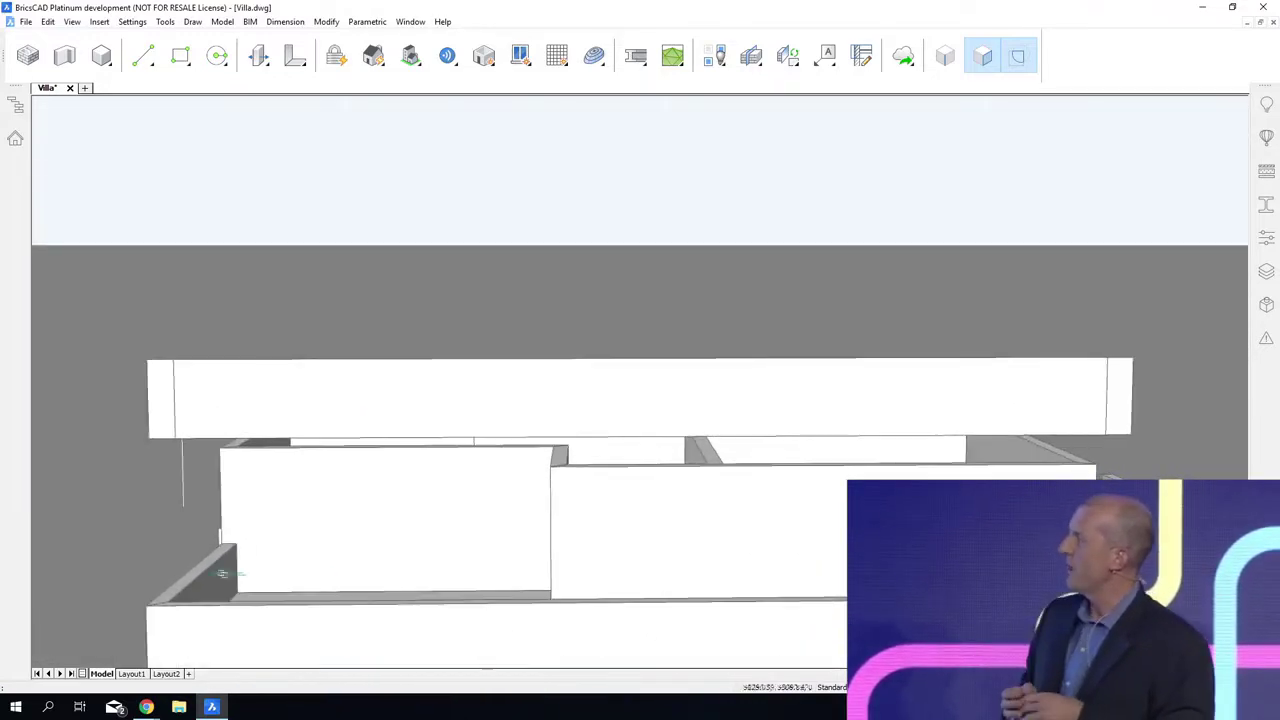
click(183, 471)
key(Delete)
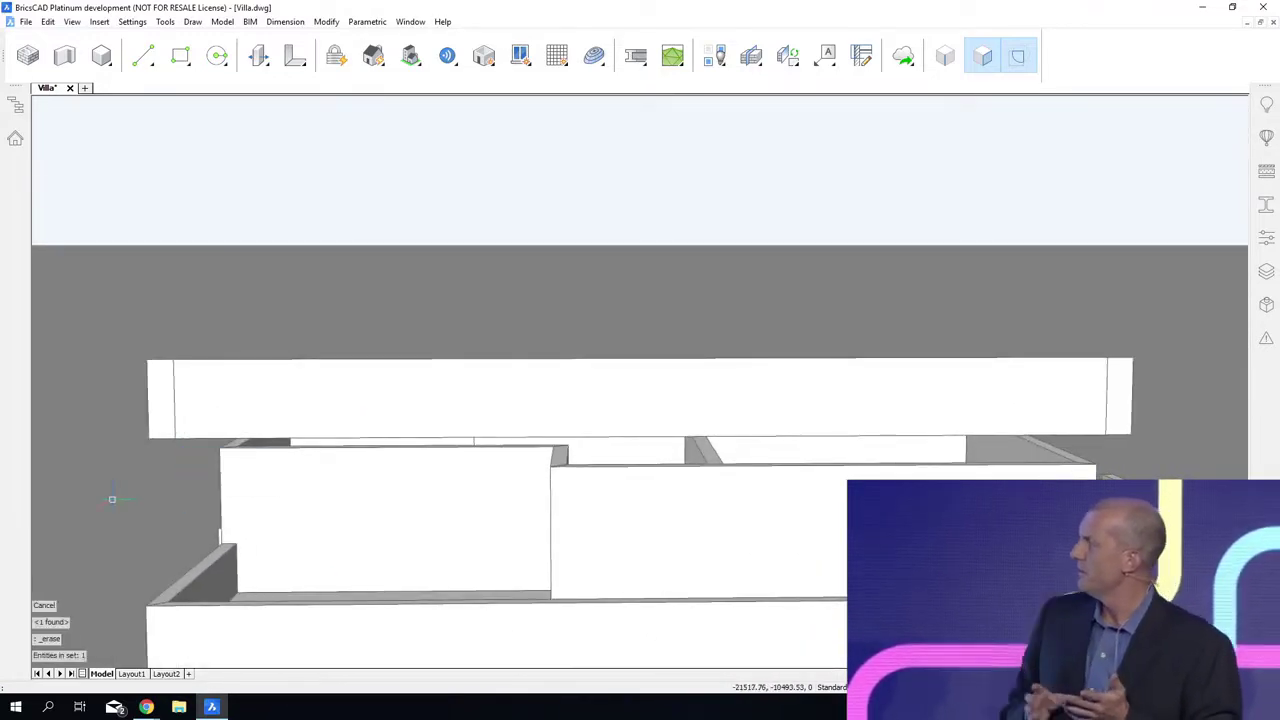
Step: Select all aligned top faces of the upper-storey walls, connect them to the tilted roof slab's underside, and save the drawing
scroll(112, 498, up, 10)
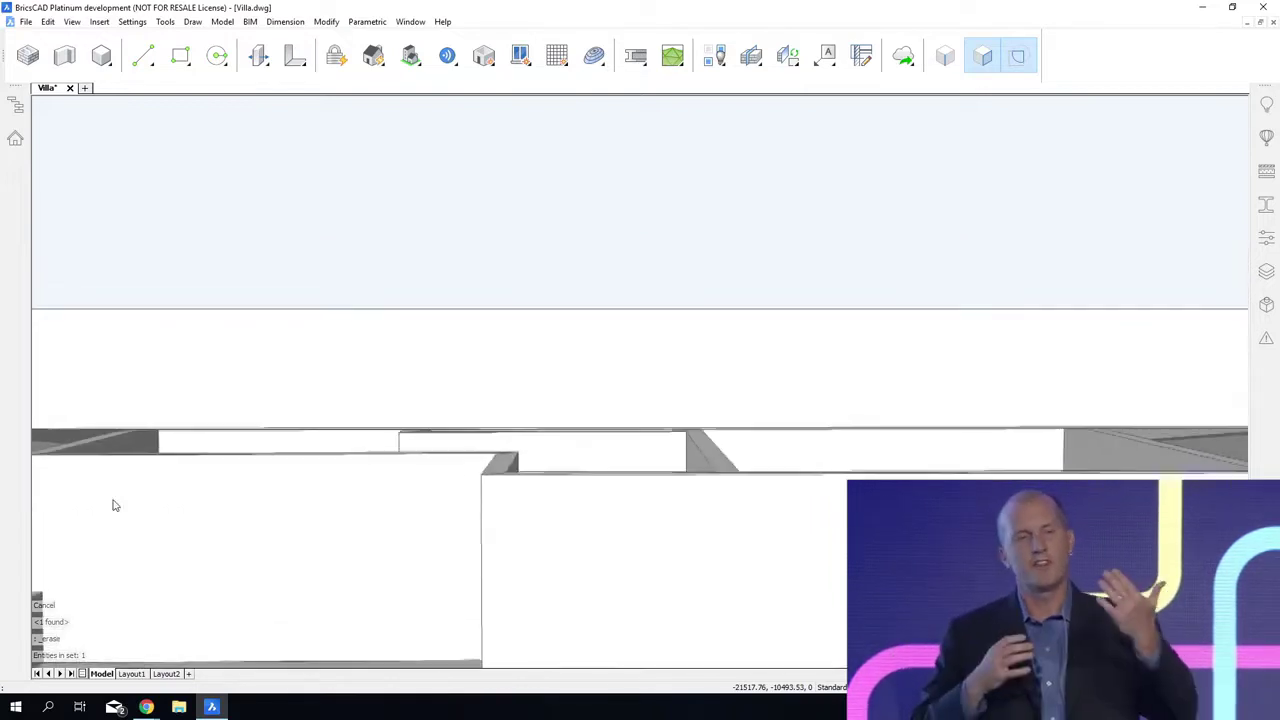
scroll(112, 505, up, 2)
mouse_move(705, 430)
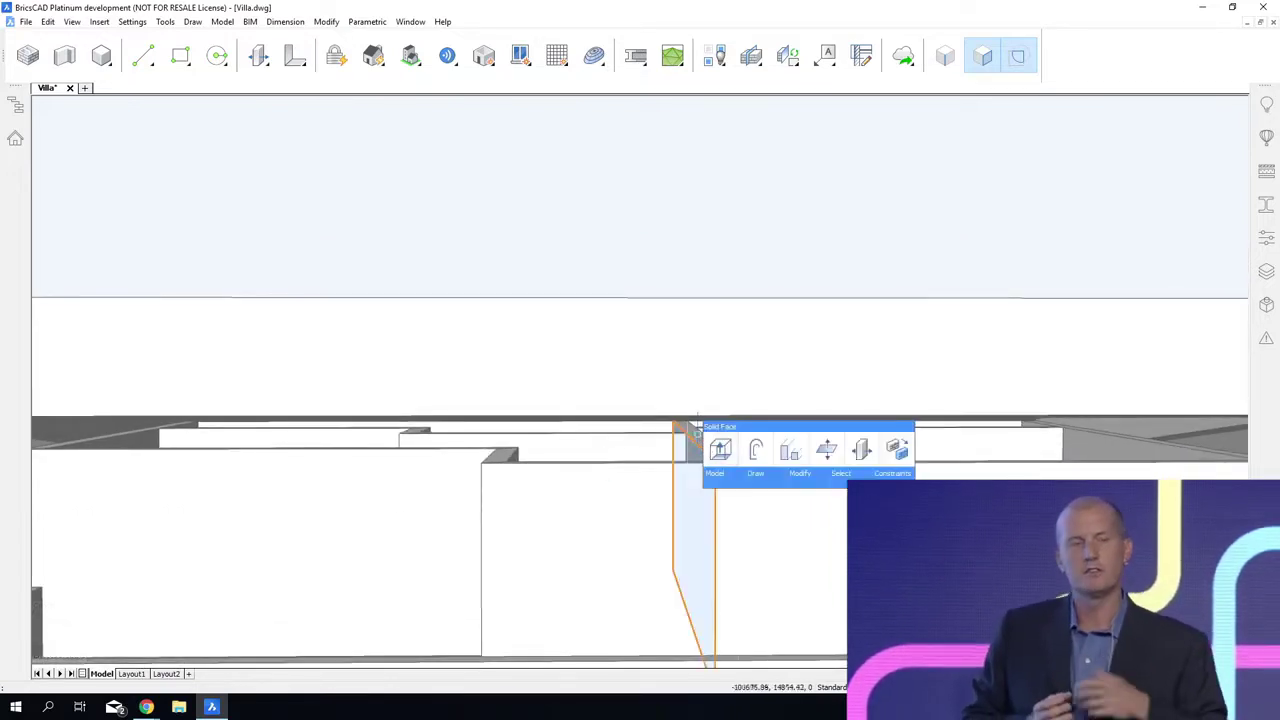
click(790, 443)
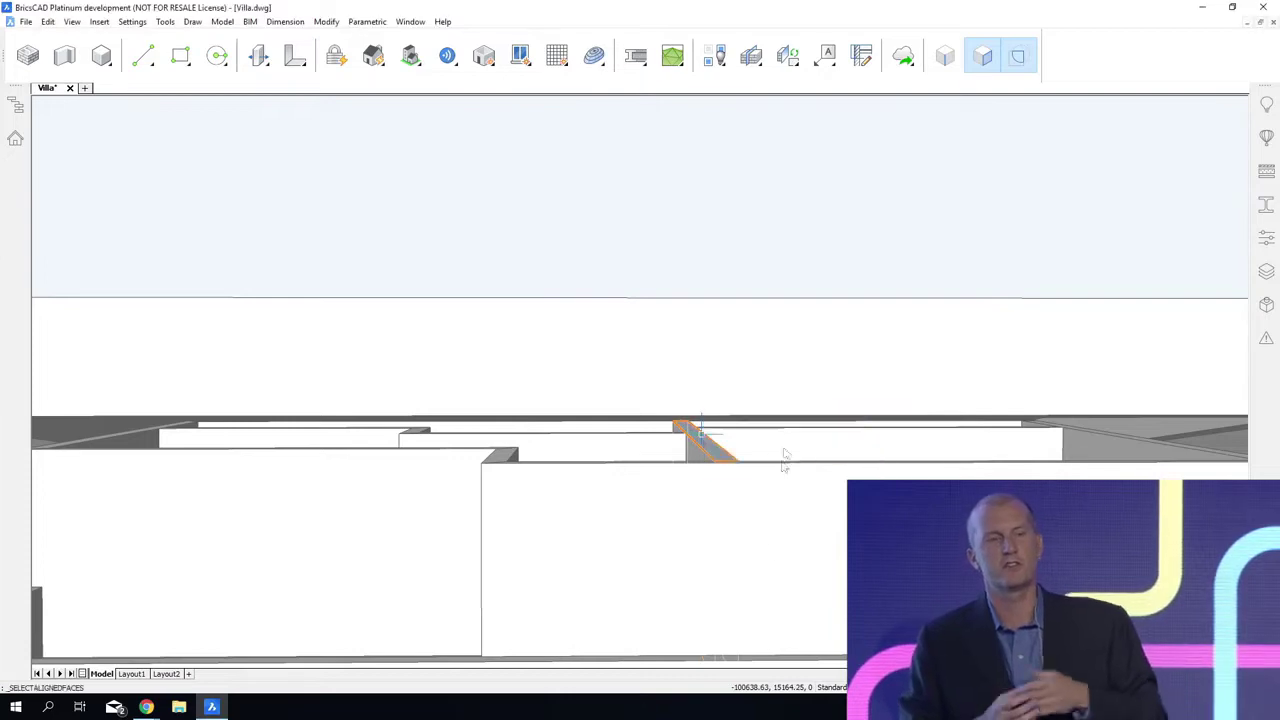
shift+middle_drag(786, 457, 686, 163)
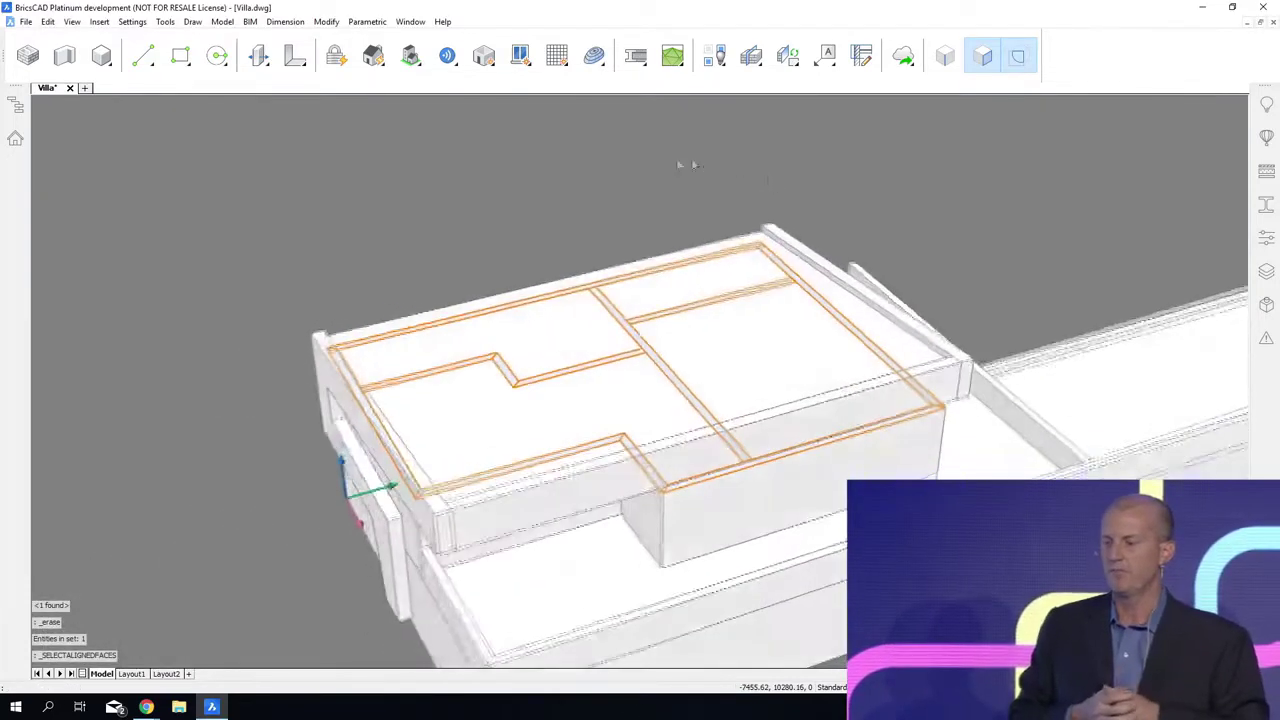
click(665, 189)
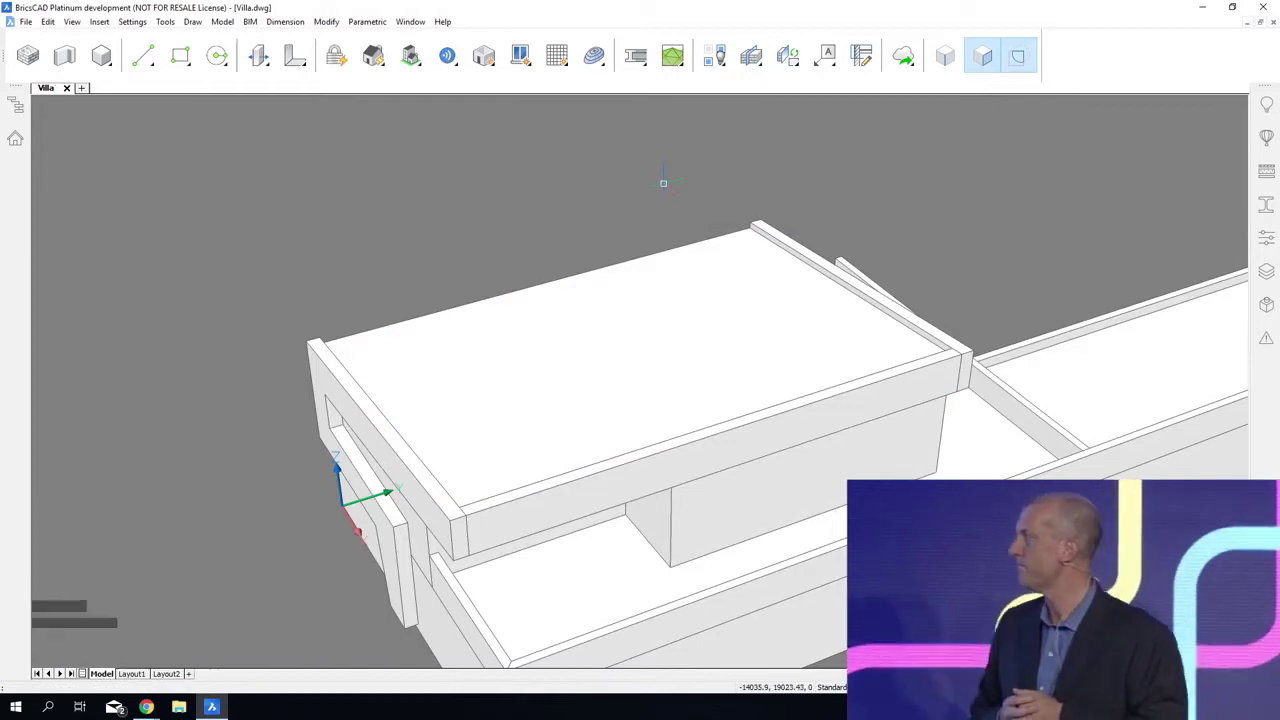
key(ctrl+s)
Step: Draw a 2000 mm wide rectangle on the L-shaped side wall from its outer edge and extrude it through the wall as an opening
shift+middle_drag(640, 400, 550, 362)
shift+middle_drag(1080, 540, 885, 478)
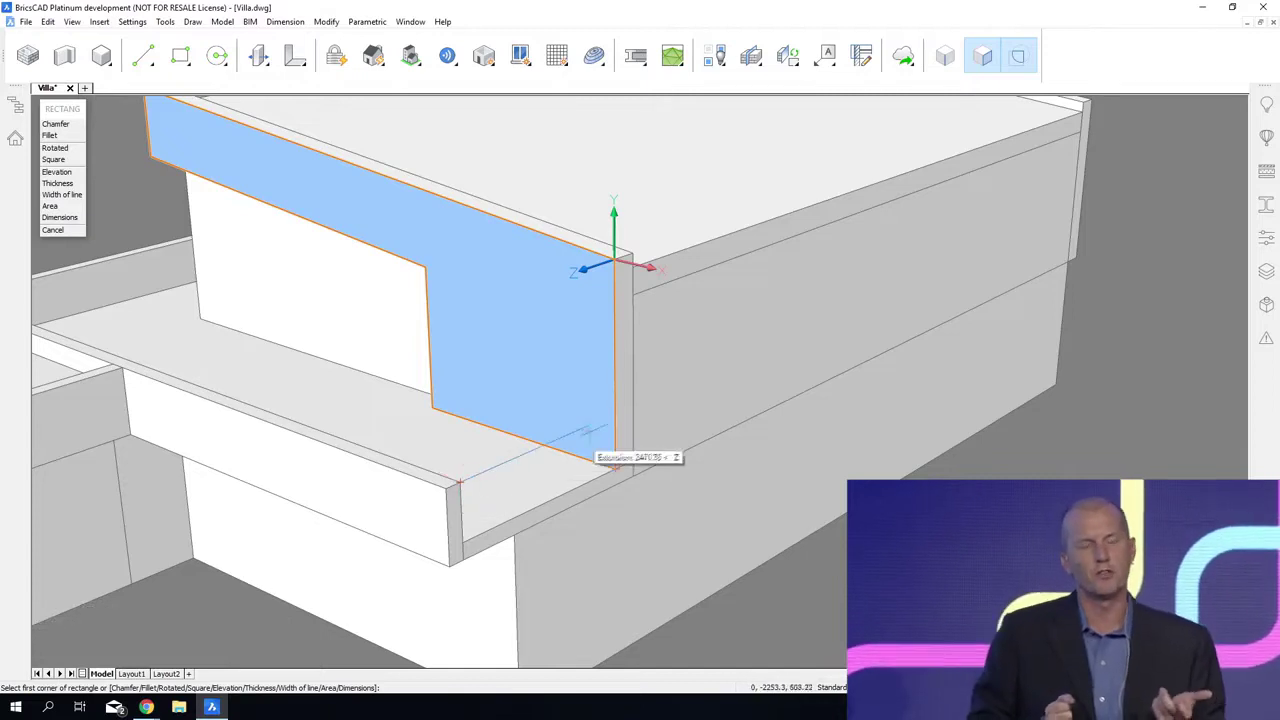
click(613, 412)
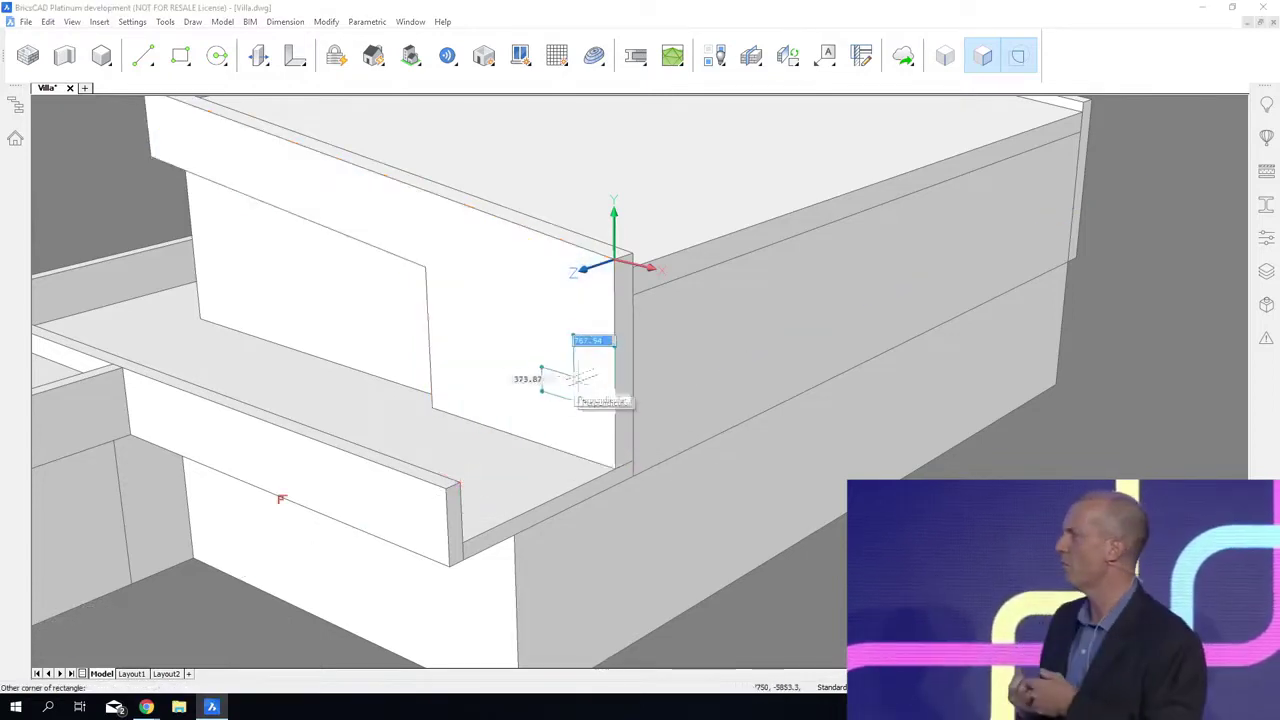
click(530, 341)
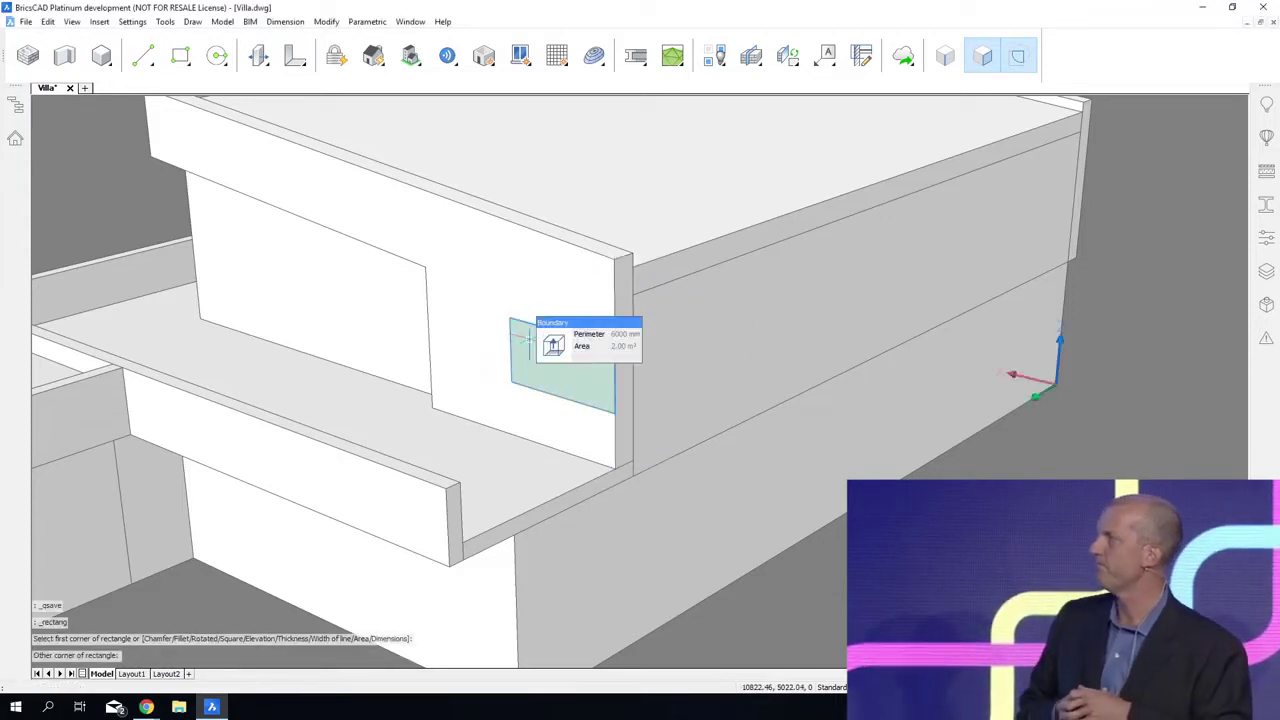
click(553, 347)
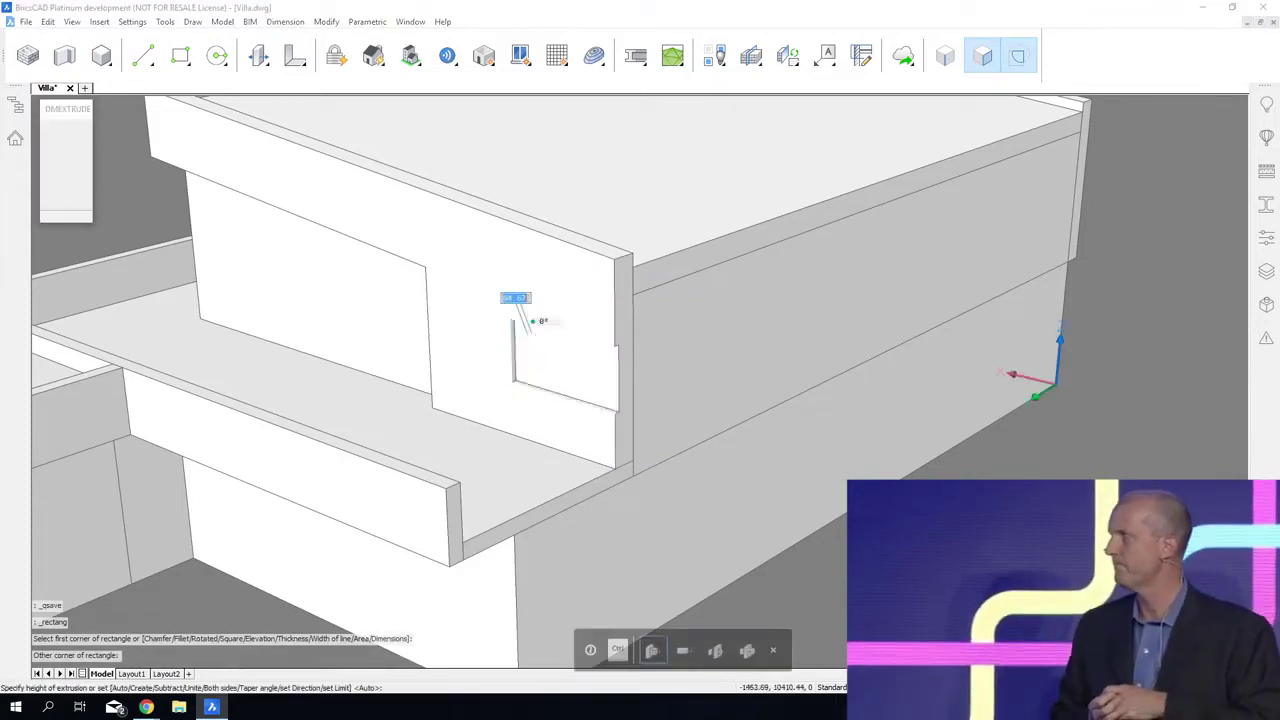
click(784, 231)
Step: Extrude the opposite side wall's narrow rear end face outward by 400 mm
shift+middle_drag(545, 421, 950, 330)
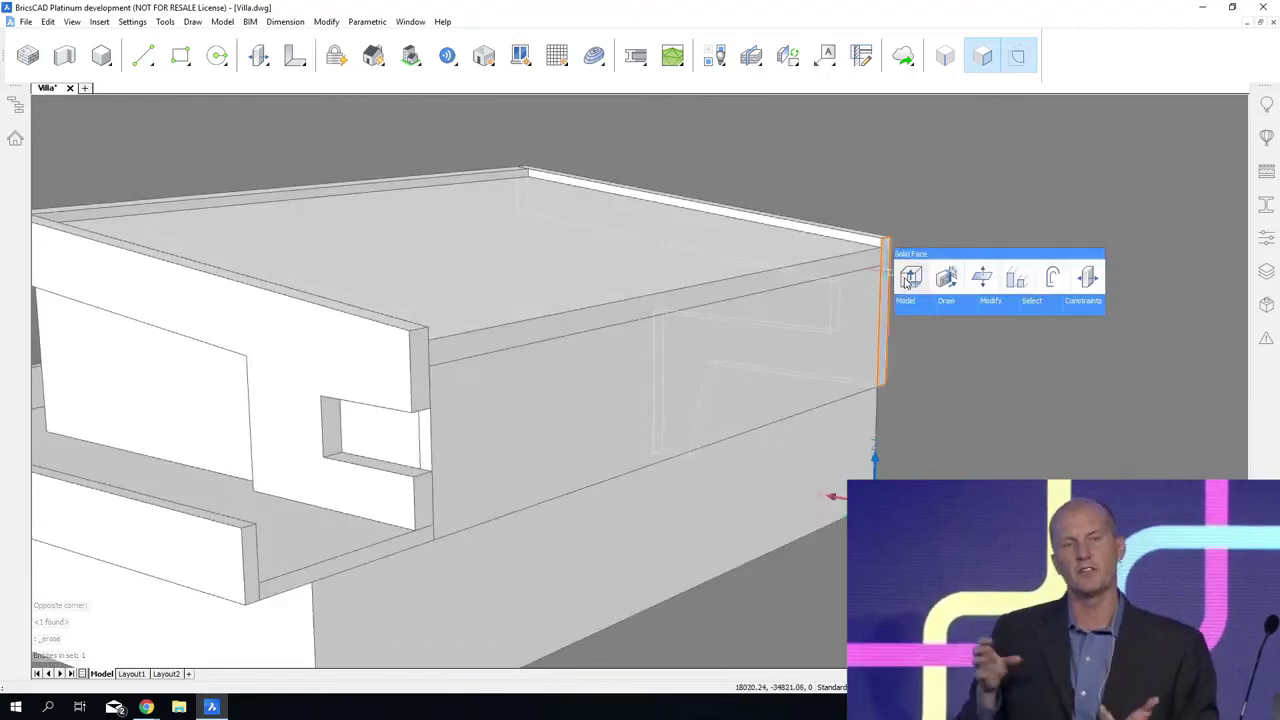
click(905, 272)
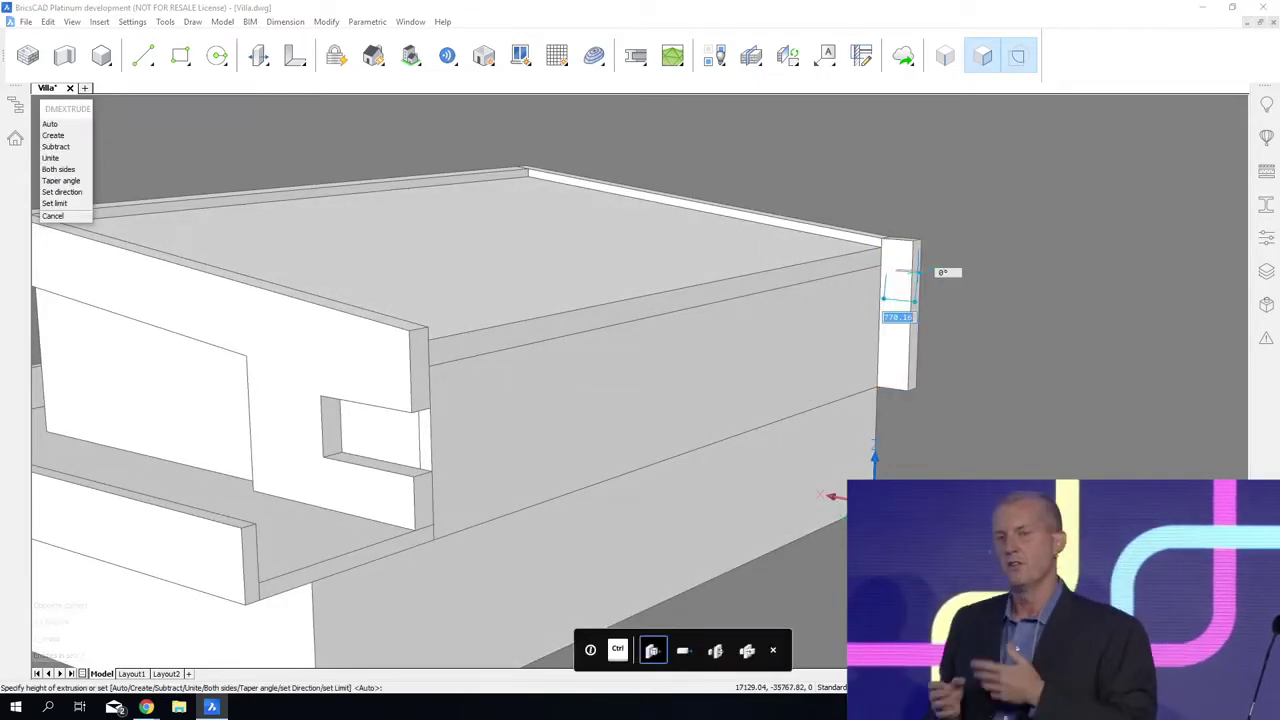
text(400)
key(Return)
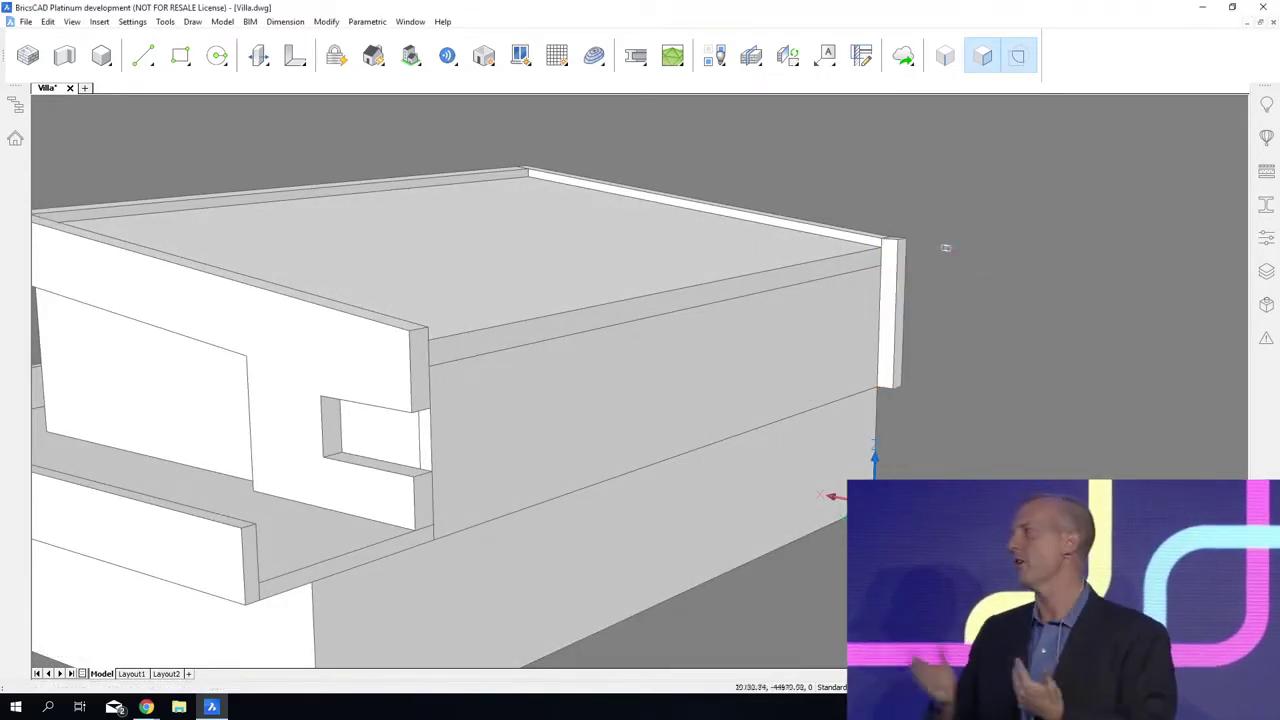
Step: Push/pull the inner face of the extruded end strip across to the outer edge of the other side wall, forming a full rear wall
mouse_move(887, 258)
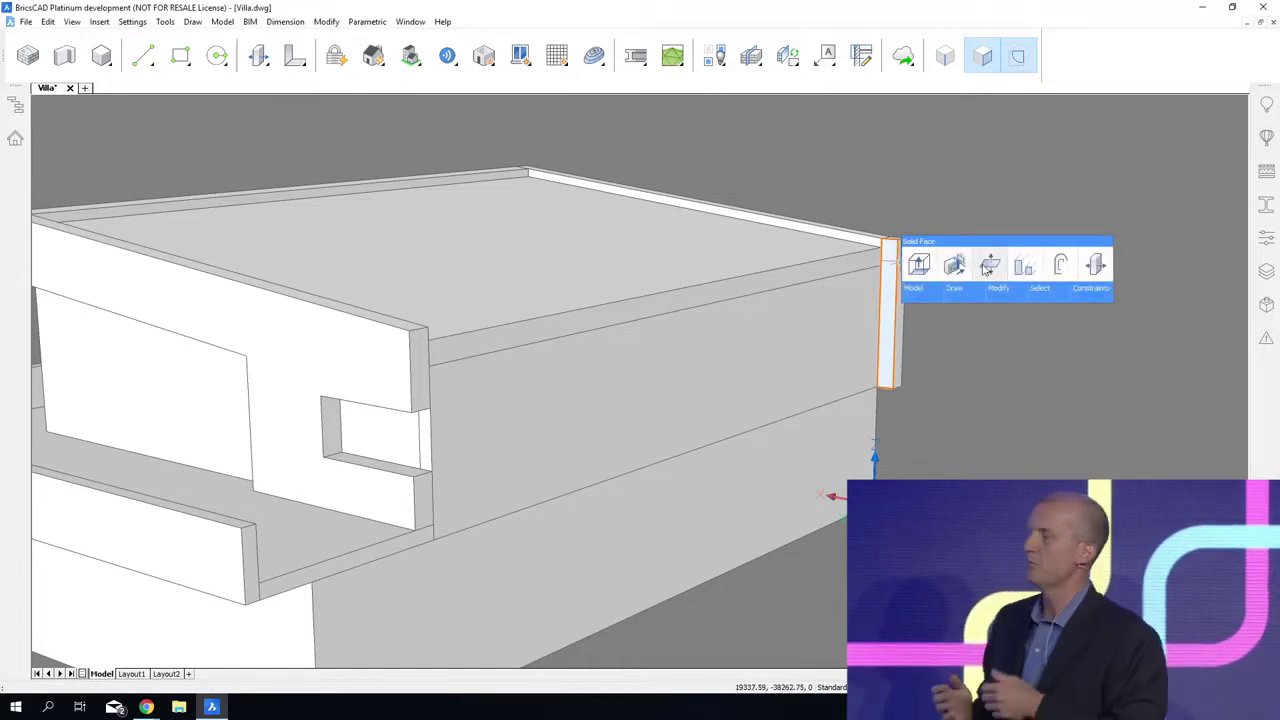
click(988, 265)
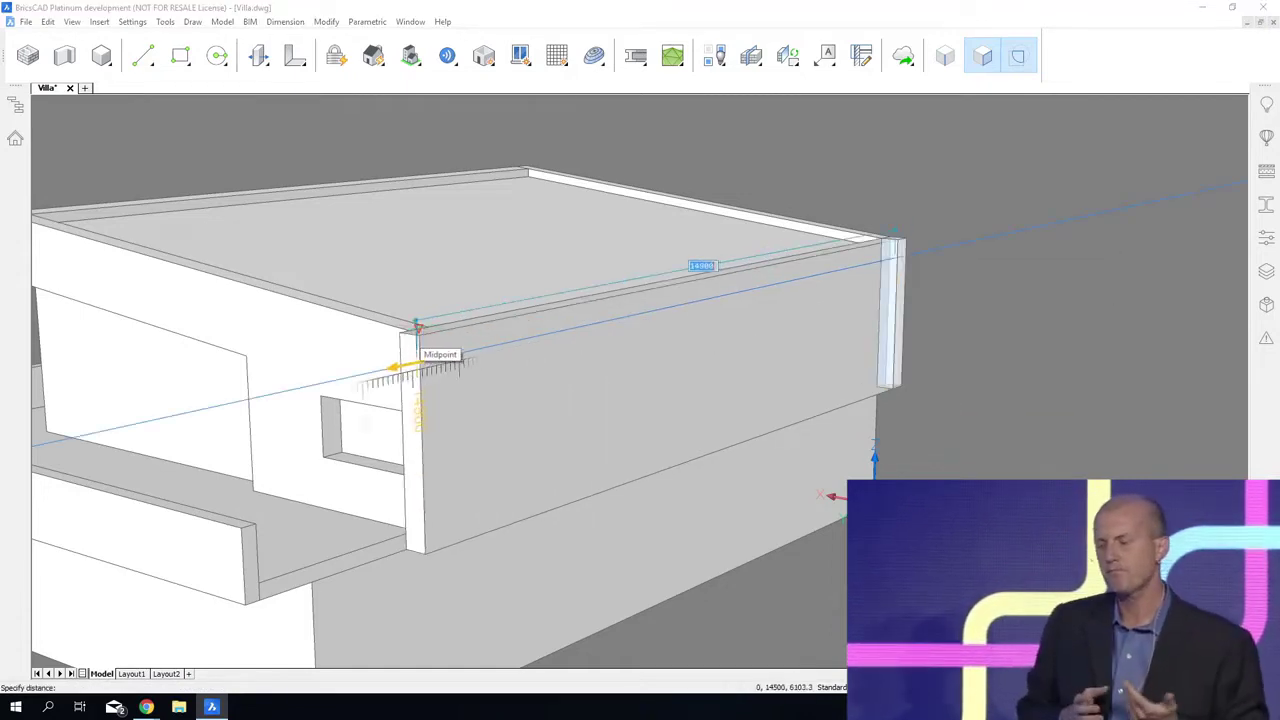
click(408, 330)
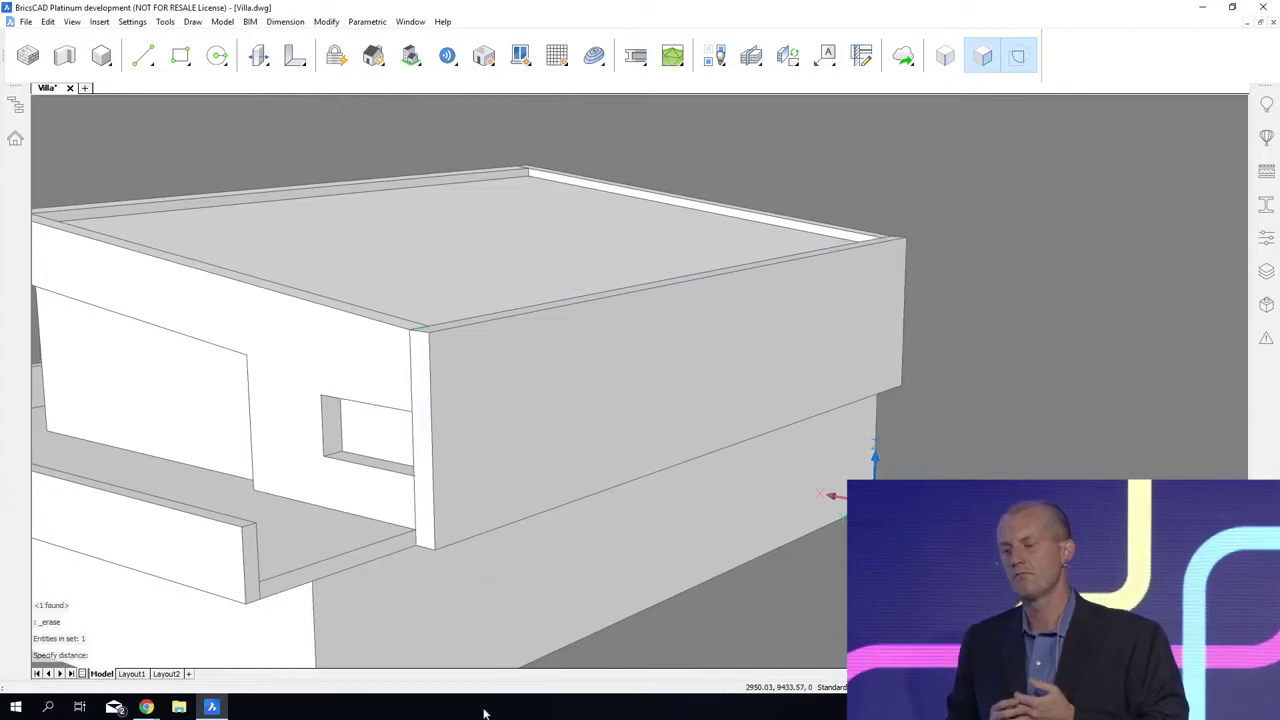
Step: Extrude the boundary at the side wall opening's outer end through the rear wall so the opening wraps around the corner
shift+middle_drag(486, 714, 800, 288)
click(860, 289)
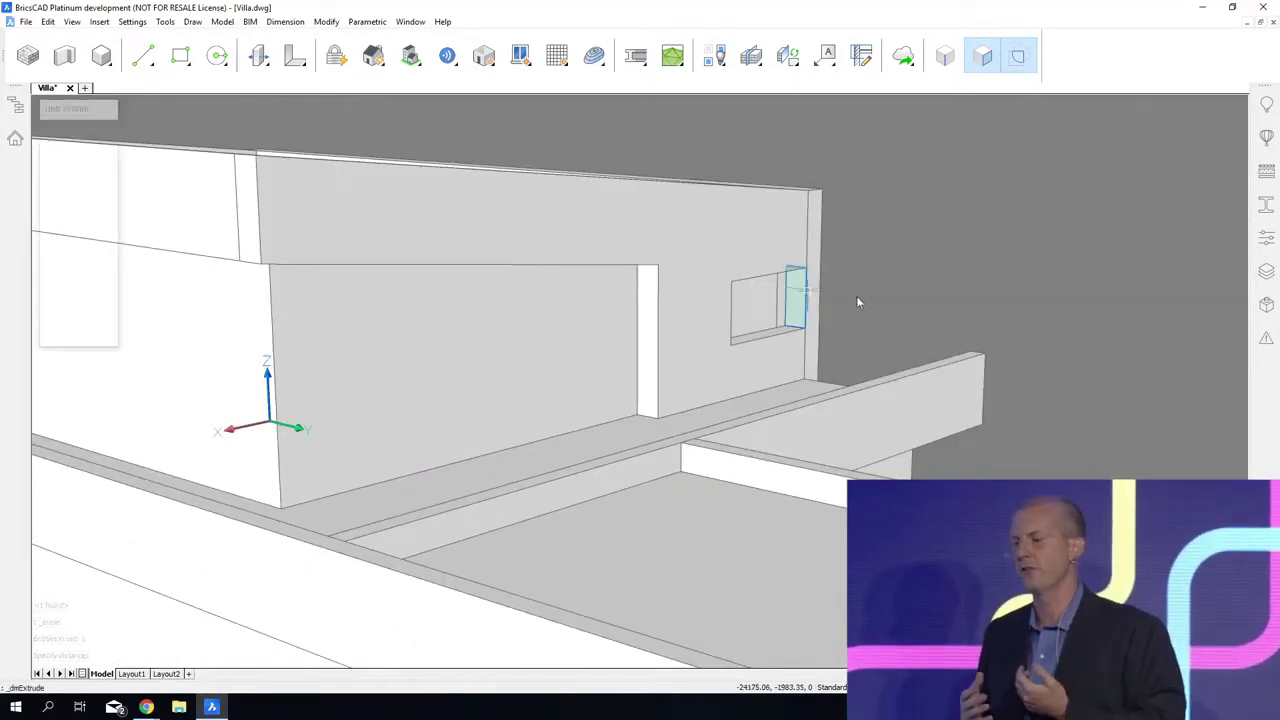
click(878, 293)
Step: Push the opening's end face 12400 mm along the rear wall and L-connect the inner walls at the opening's corner
shift+middle_drag(930, 385, 836, 680)
scroll(807, 526, up, 2)
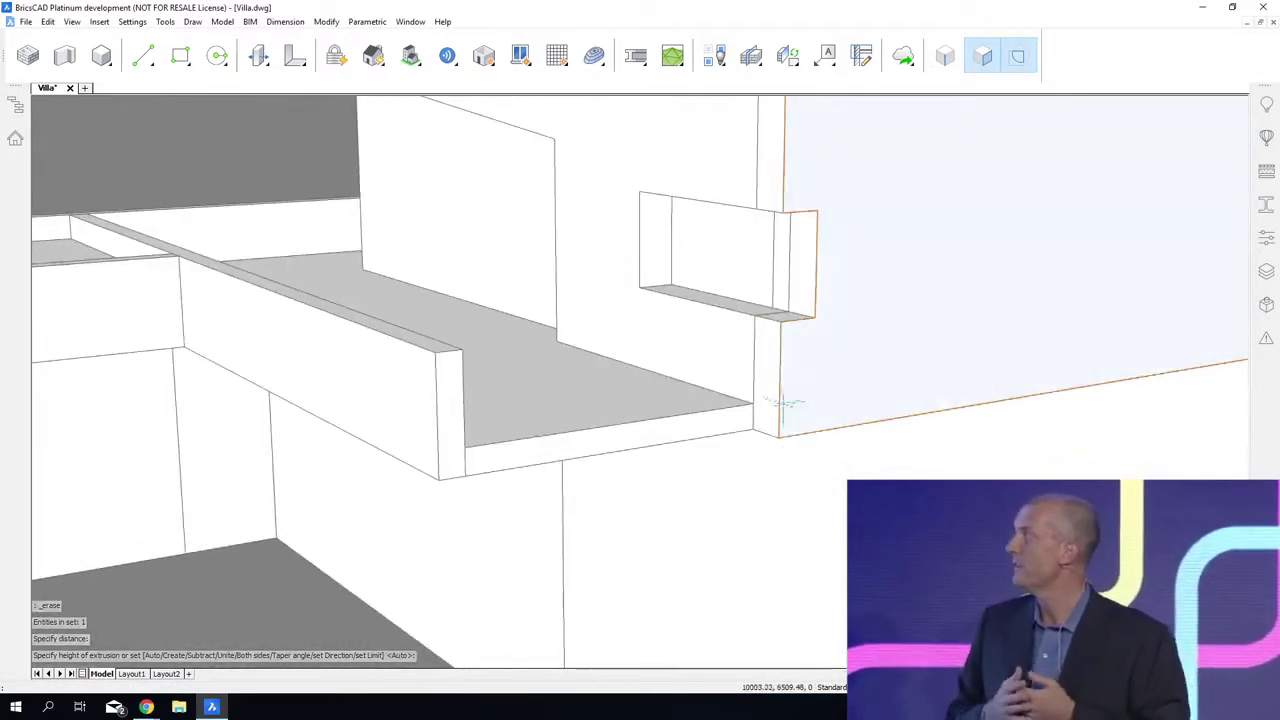
mouse_move(770, 389)
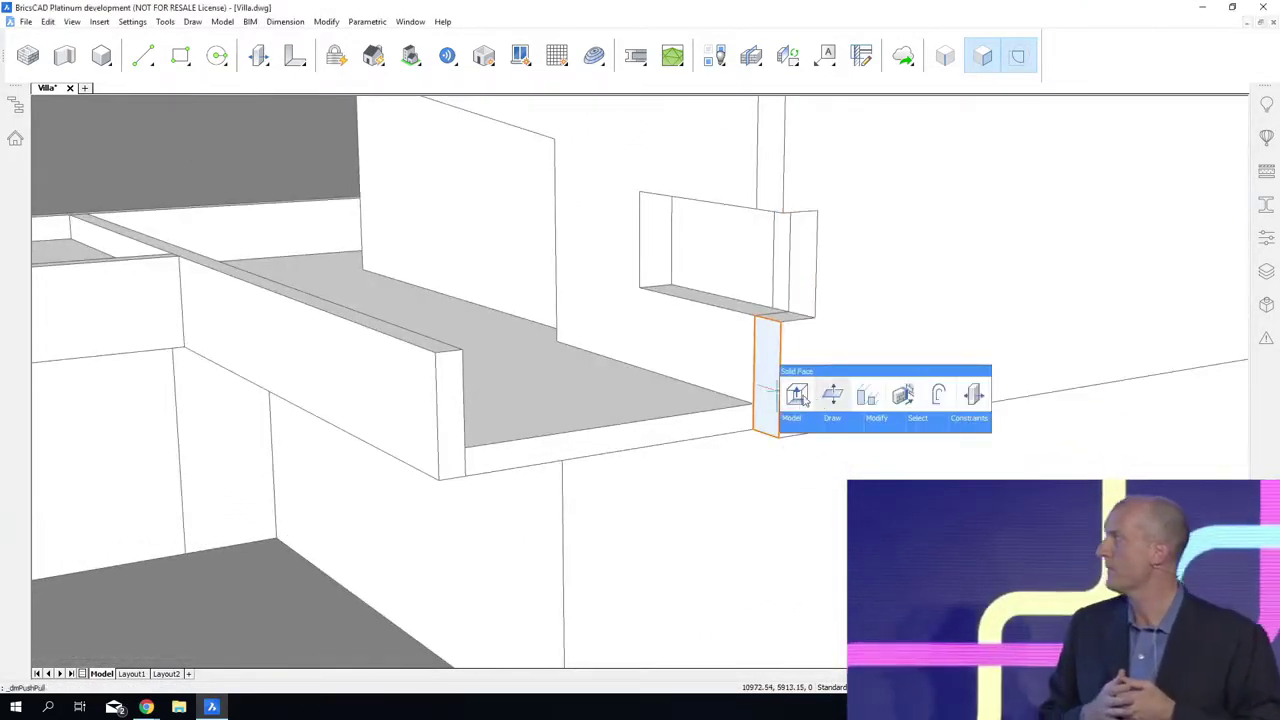
click(797, 398)
scroll(794, 400, down, 3)
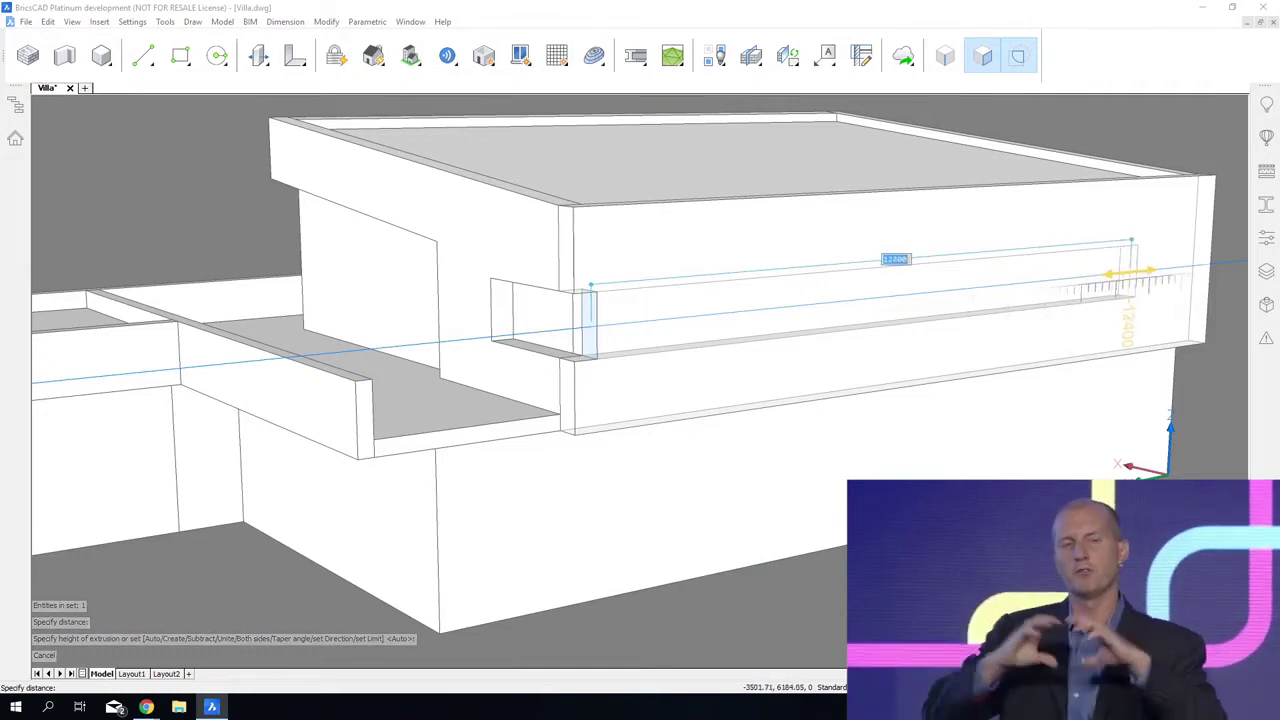
click(1130, 271)
shift+middle_drag(736, 466, 796, 508)
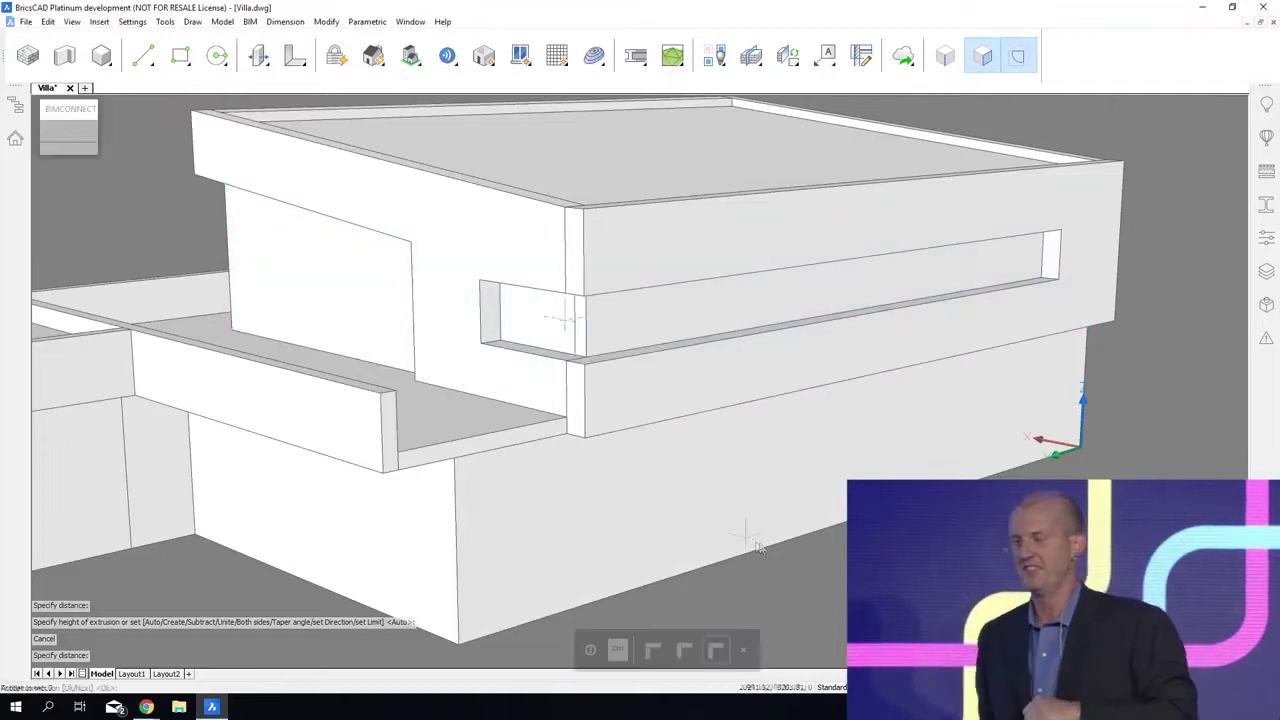
key(Return)
Step: Push/pull the lower end face of the rear wall 3400 mm to the outer corner of the terrace parapet
shift+middle_drag(640, 475, 651, 500)
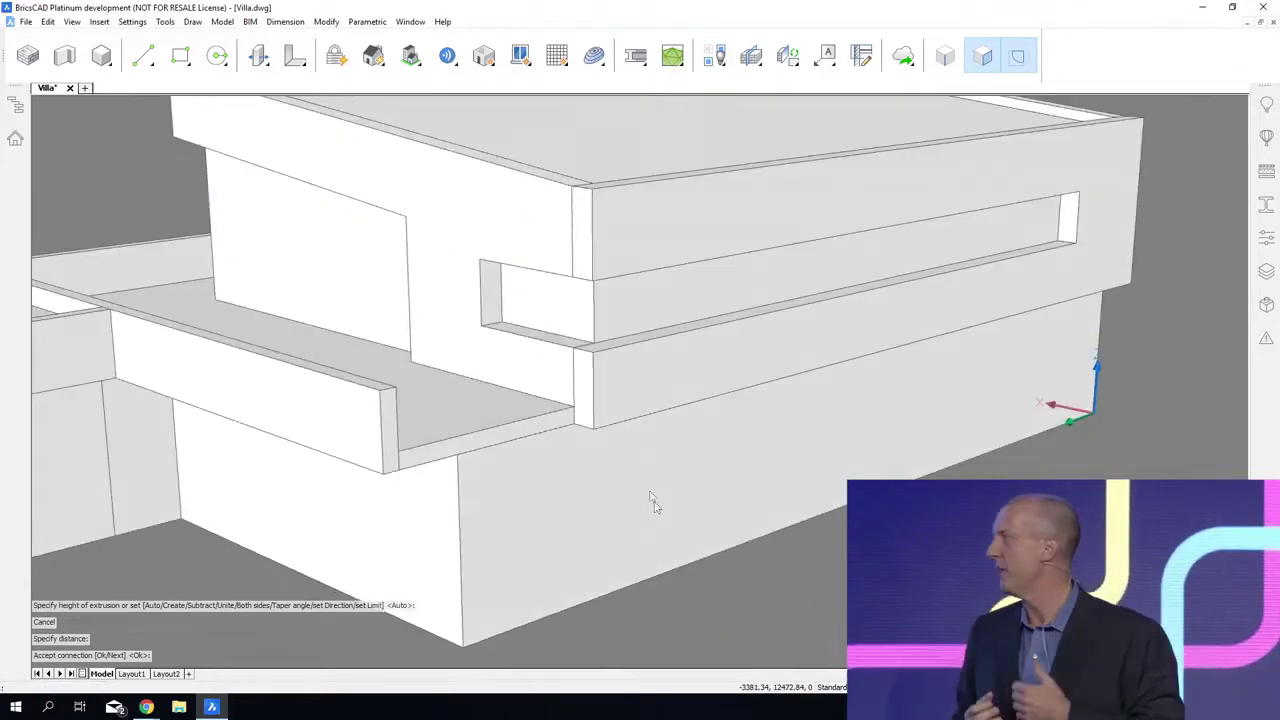
scroll(651, 500, up, 2)
shift+middle_drag(742, 622, 747, 398)
mouse_move(696, 340)
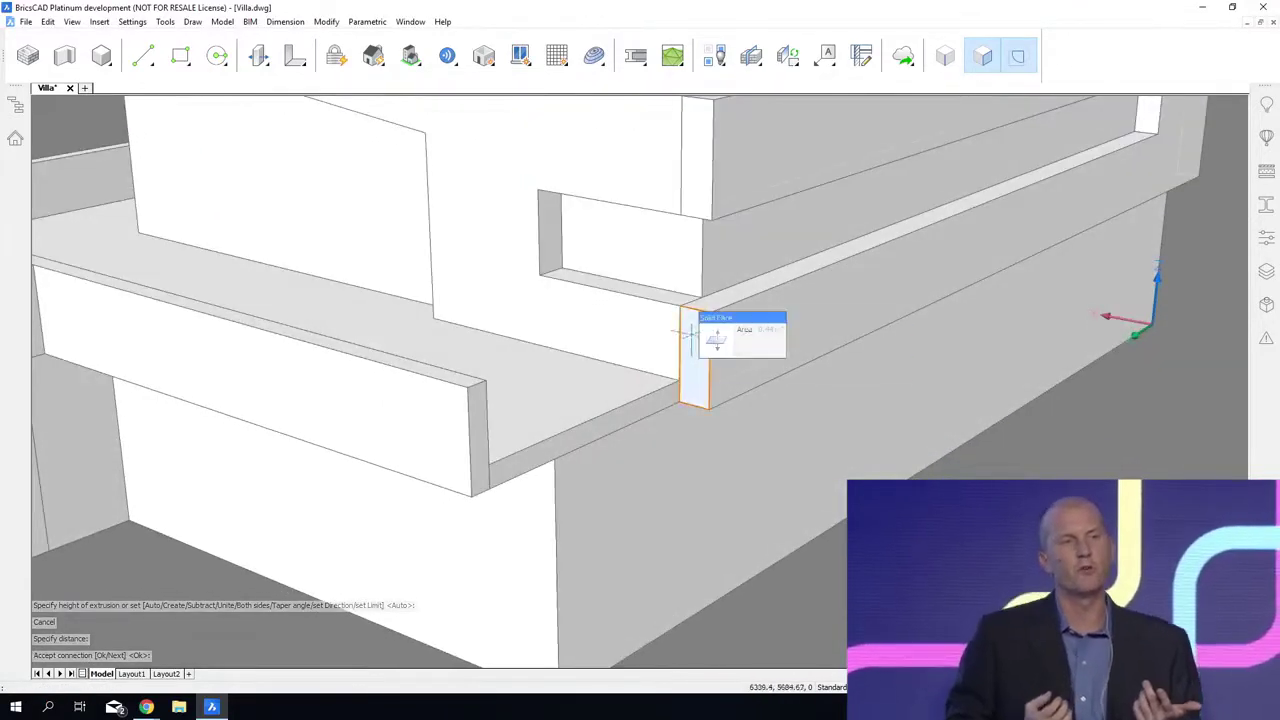
click(712, 346)
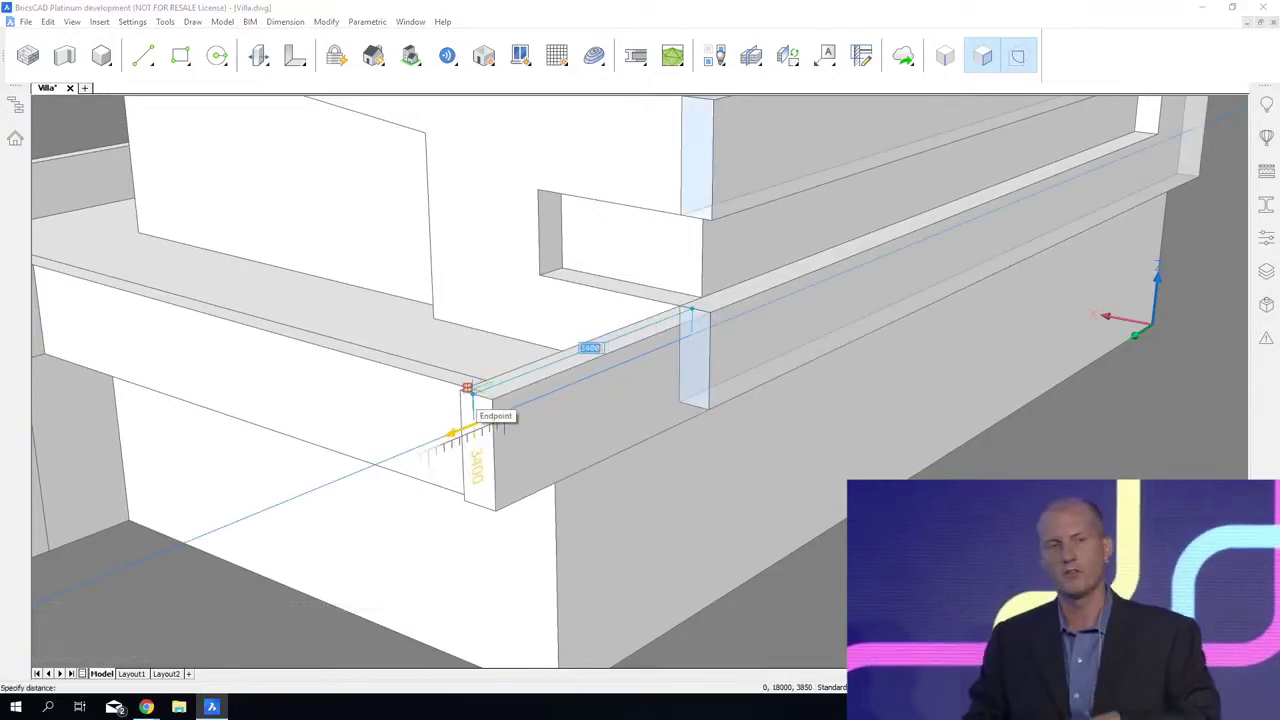
click(467, 387)
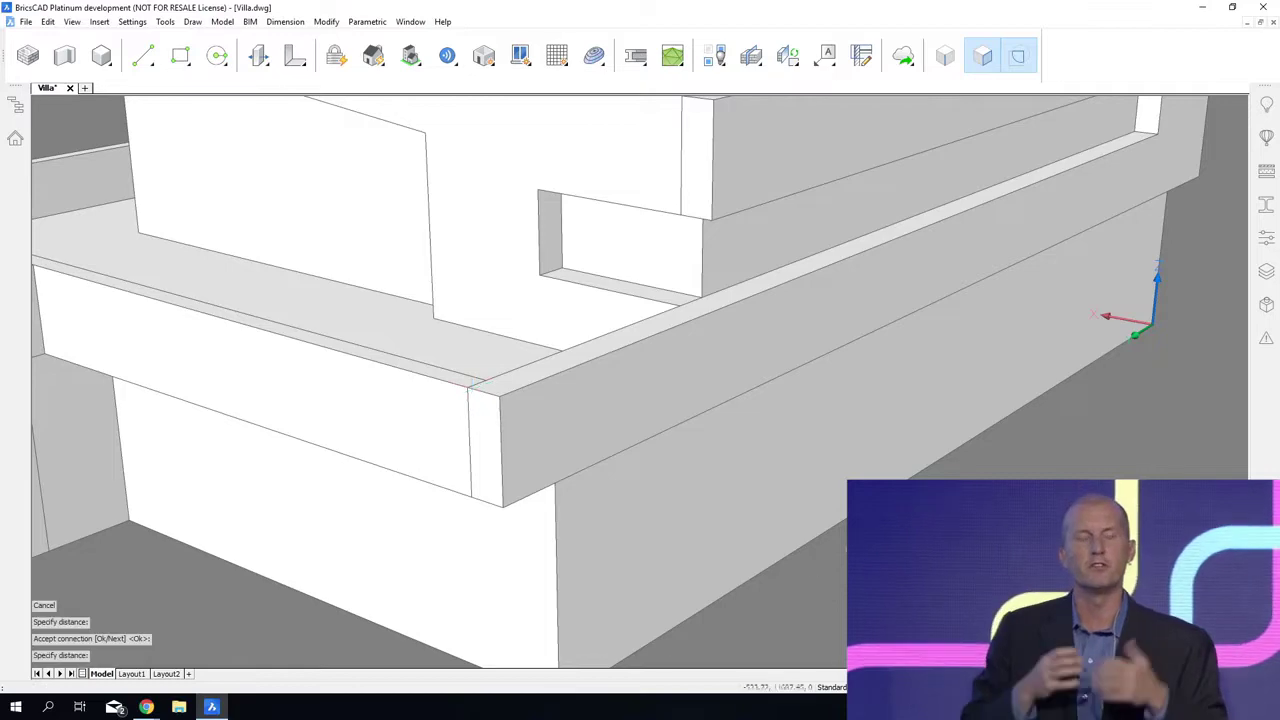
Step: Offset the end edge on the extended wall's underside to the lower wall's corner and pull the resulting boundary down to the ground
shift+middle_drag(476, 384, 781, 340)
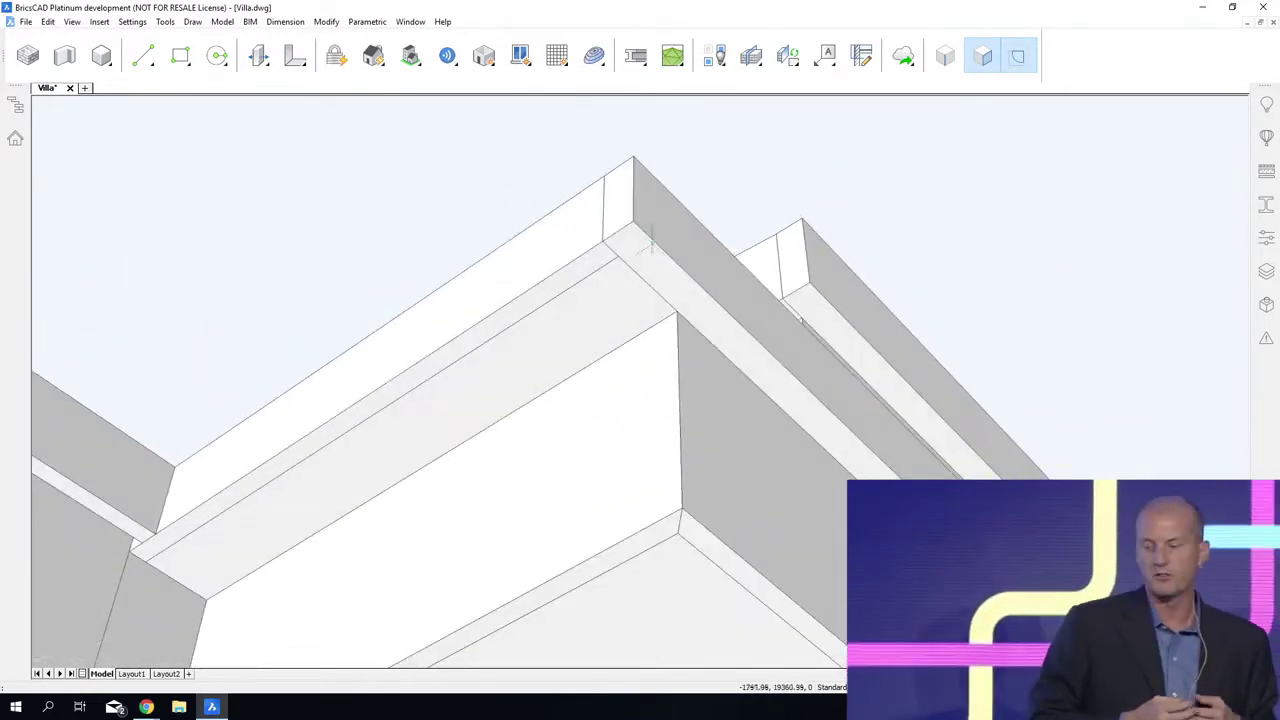
mouse_move(618, 228)
key(Tab)
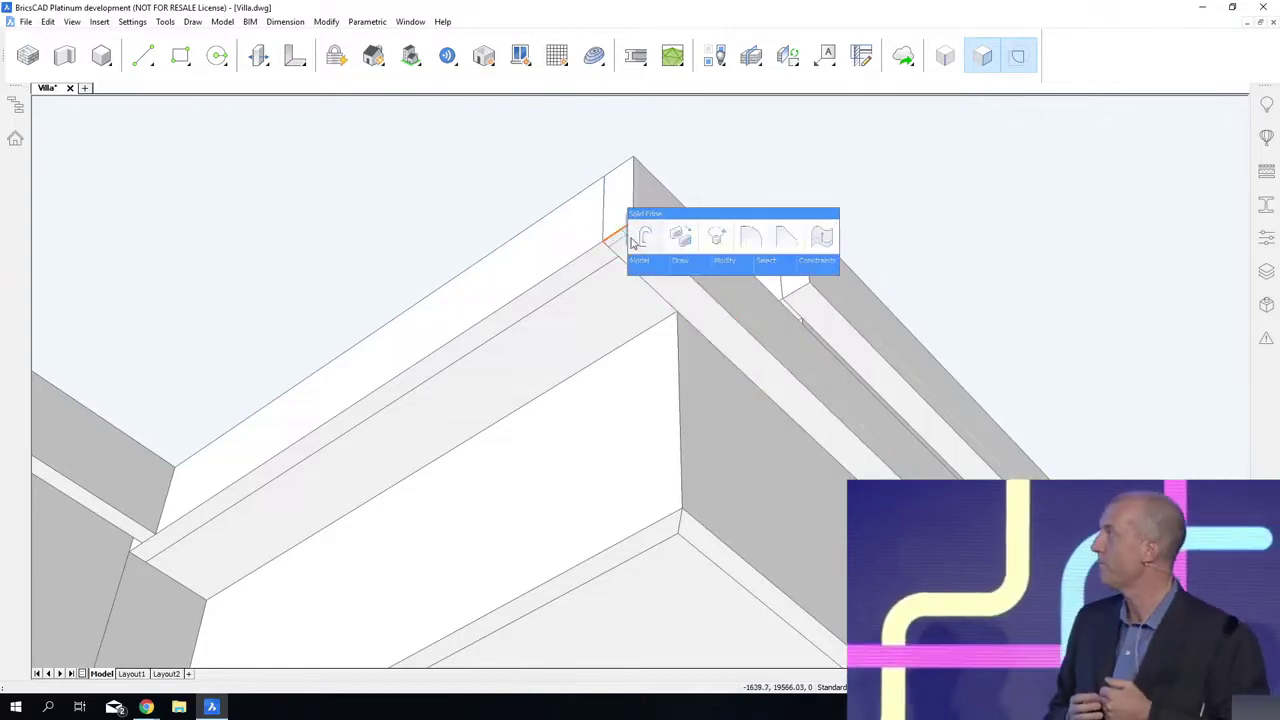
click(632, 243)
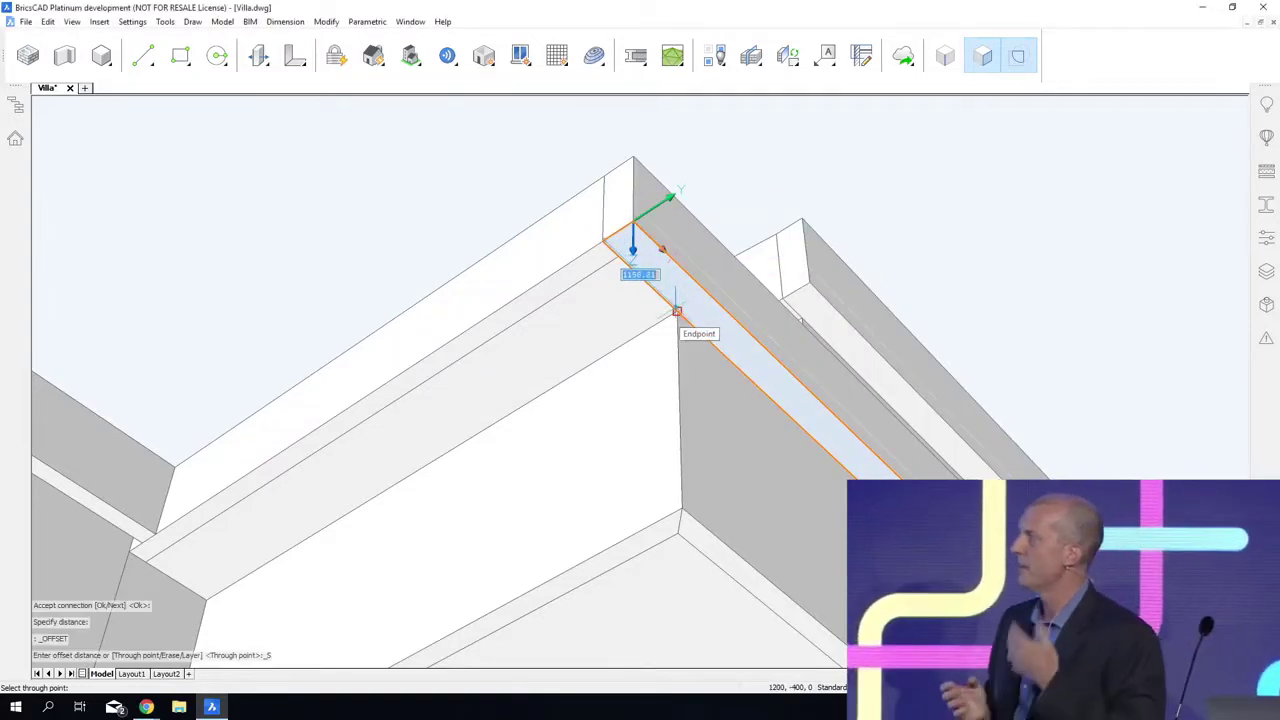
click(677, 311)
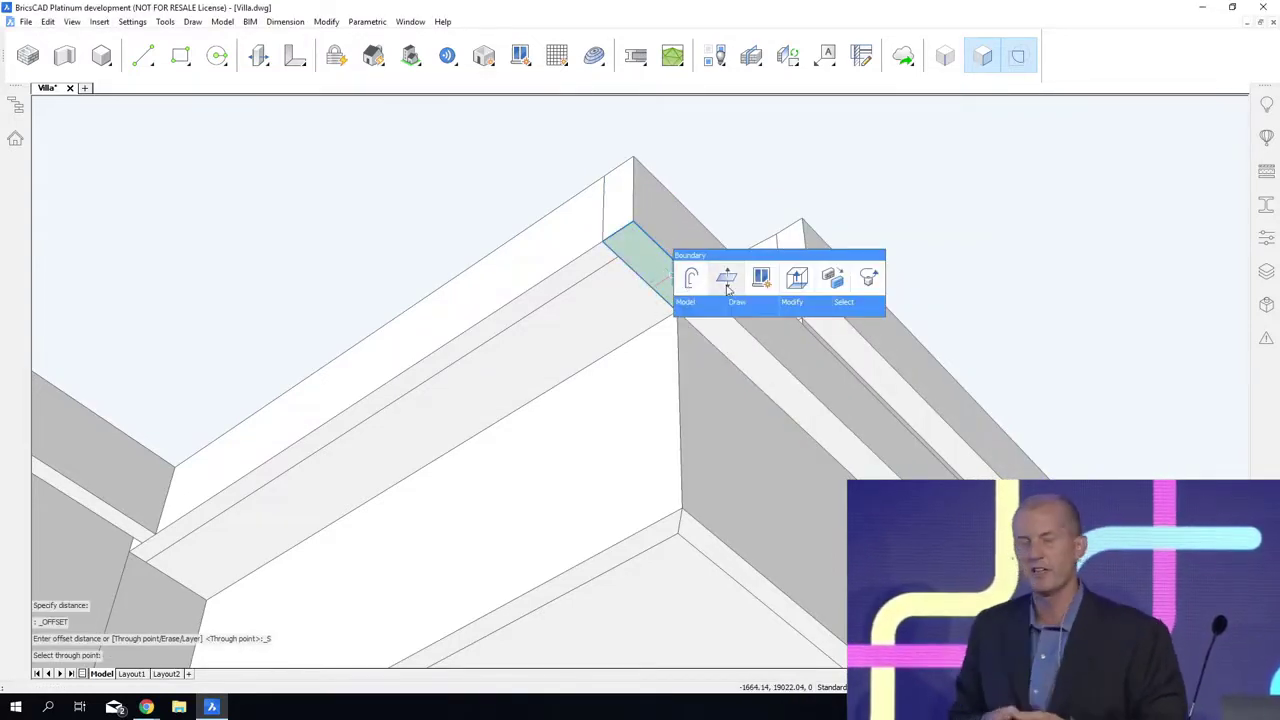
click(727, 285)
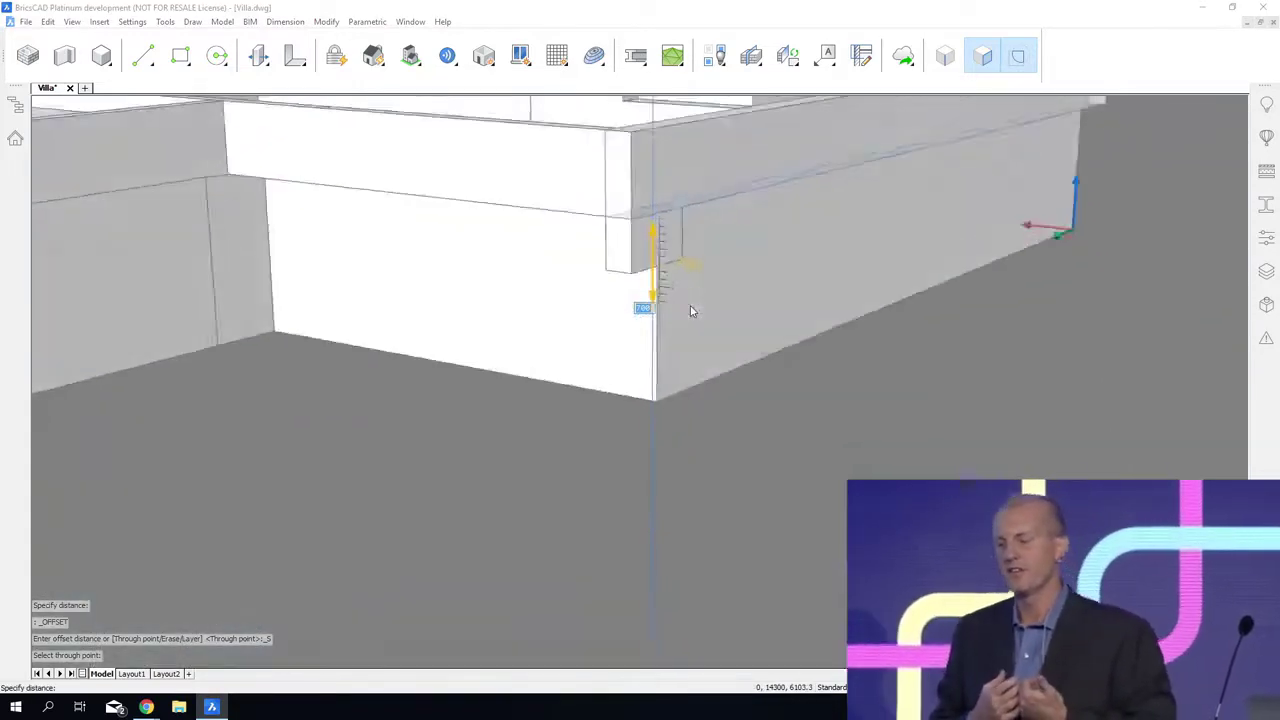
shift+middle_drag(692, 311, 704, 373)
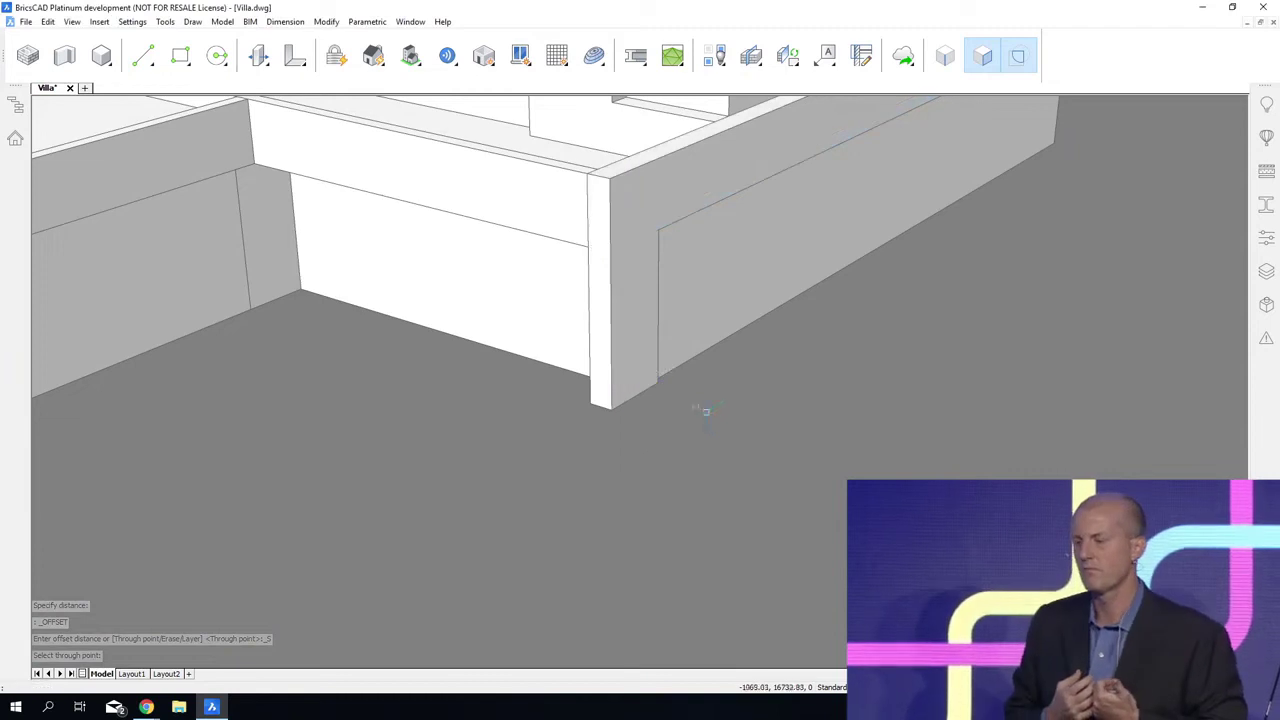
Step: Rotate the new corner leg's two end faces outward about its top so the leg slants, and save the drawing
click(600, 212)
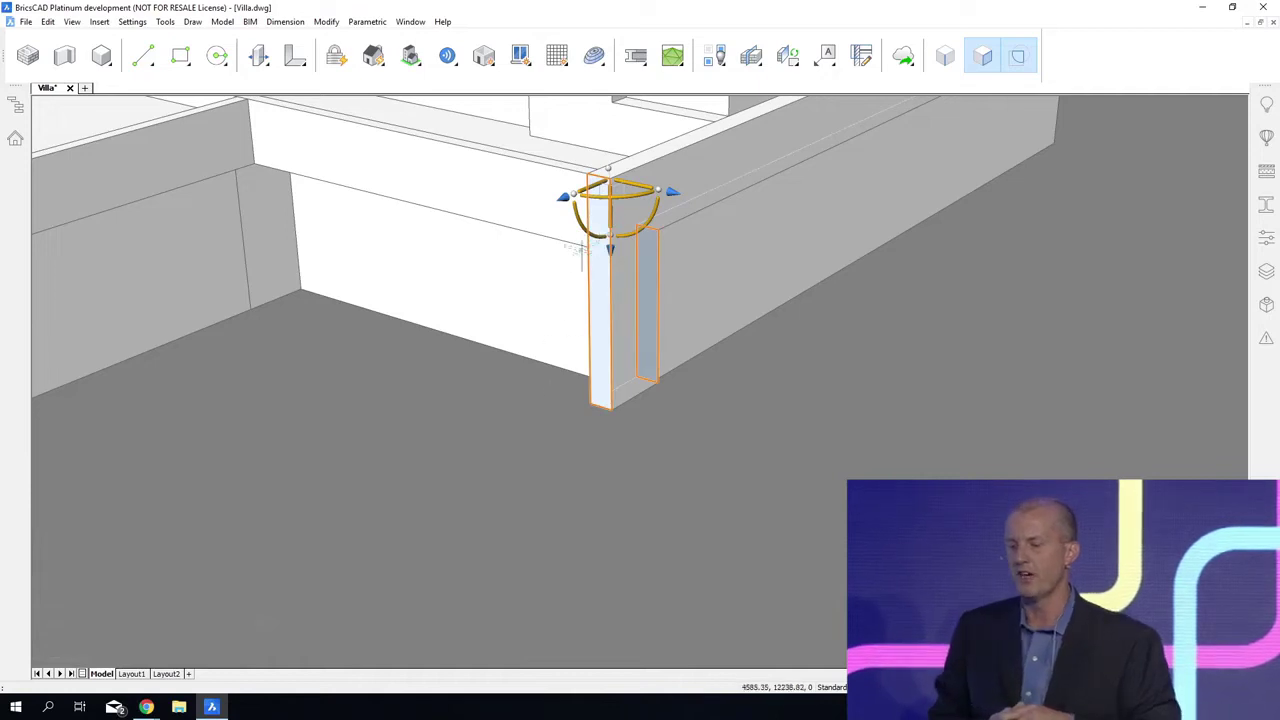
click(592, 226)
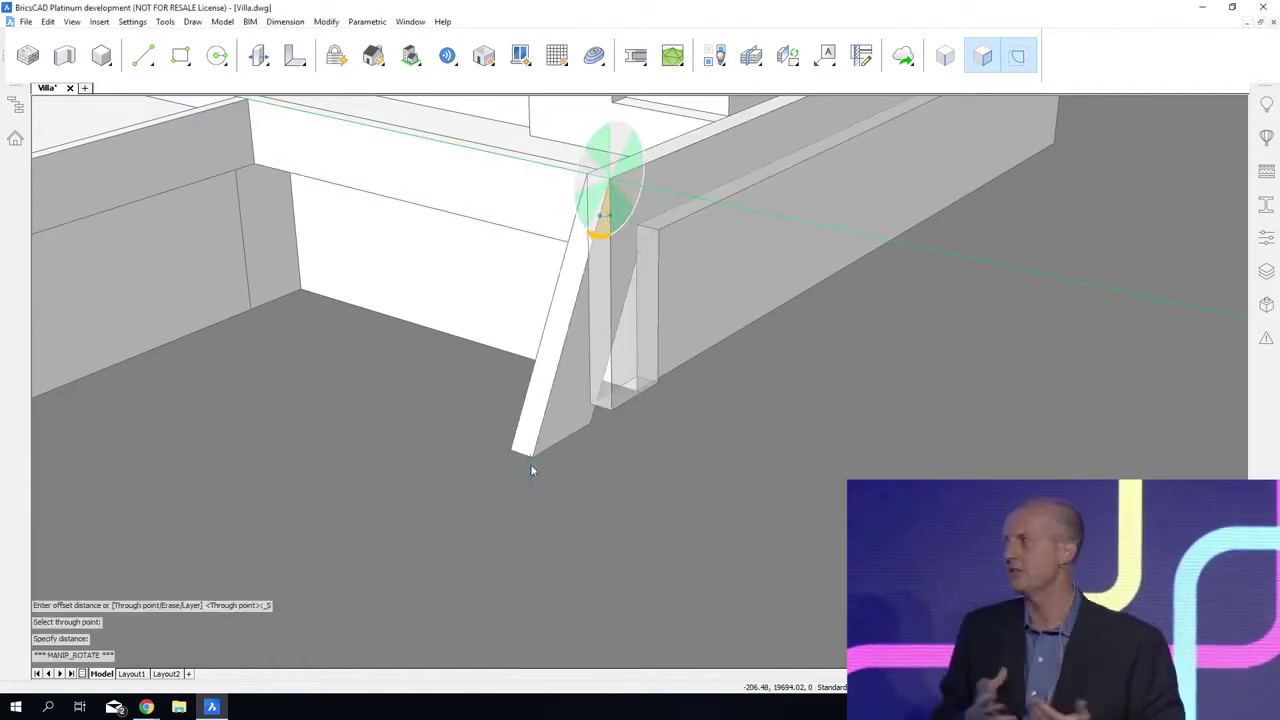
key(Return)
key(Escape)
scroll(836, 511, down, 3)
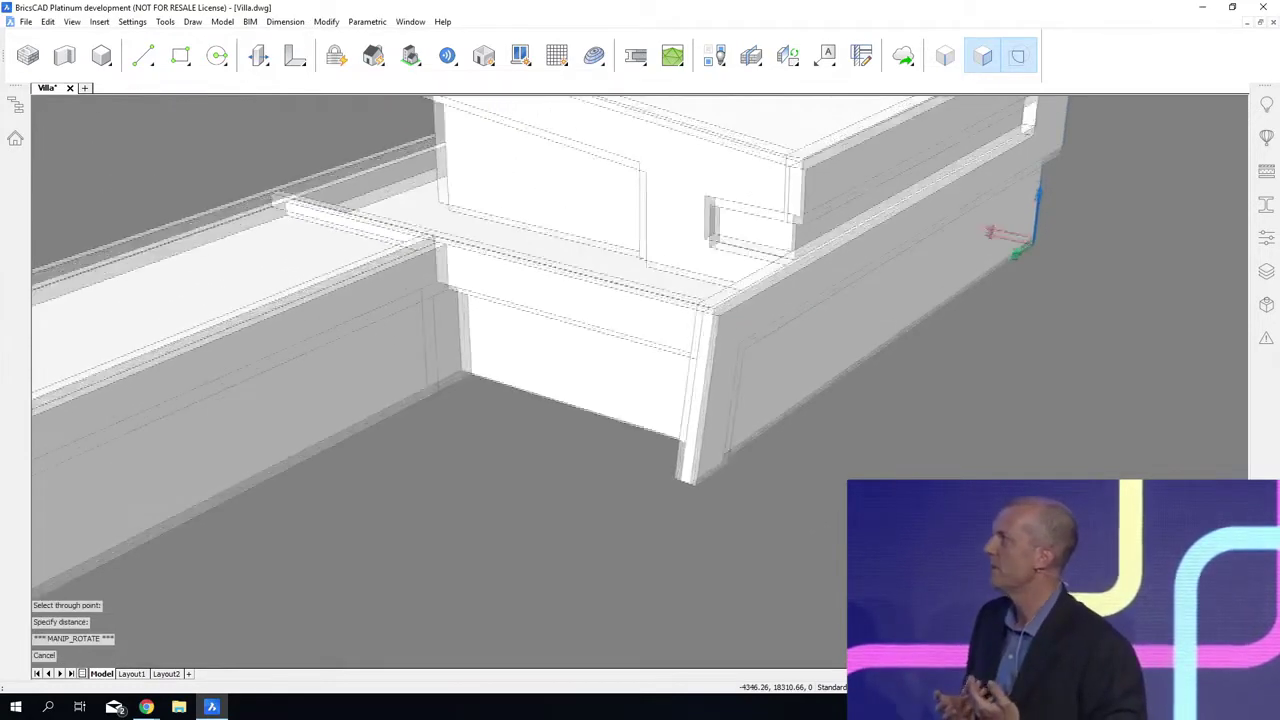
scroll(835, 509, down, 5)
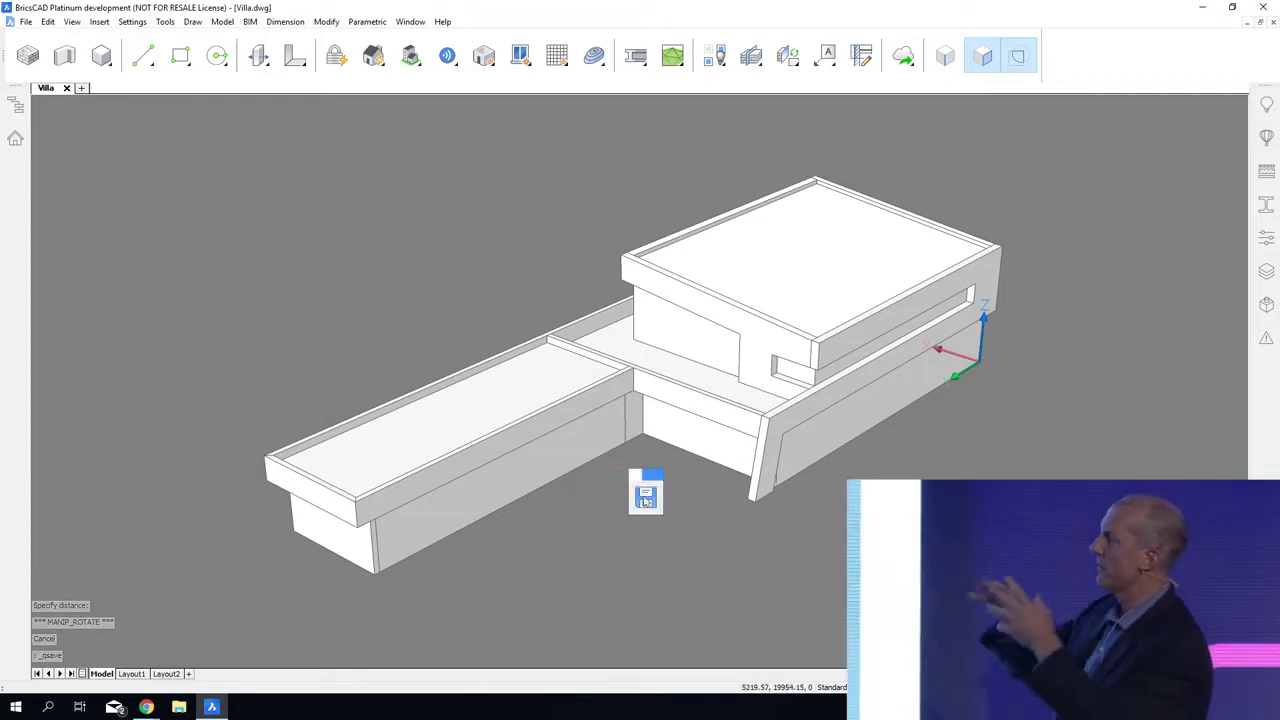
Step: Draw a ground rectangle around the whole villa and extrude it upward into a thin base slab
click(673, 506)
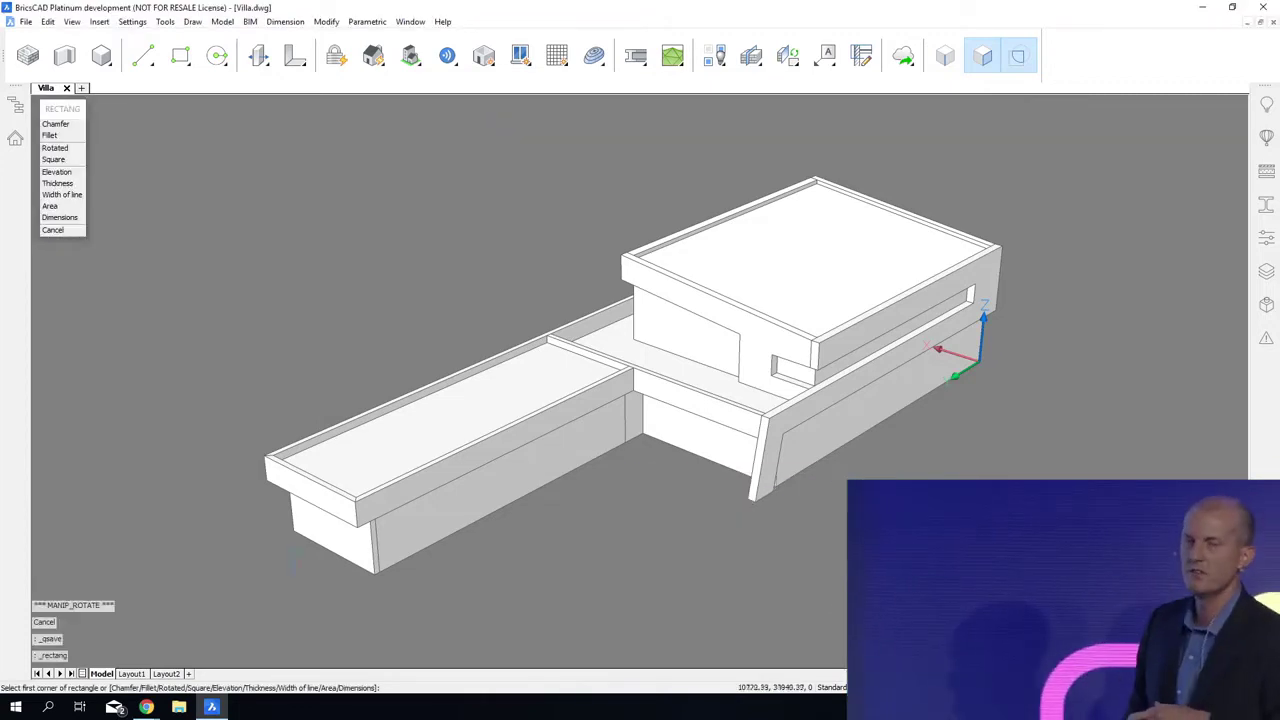
click(198, 539)
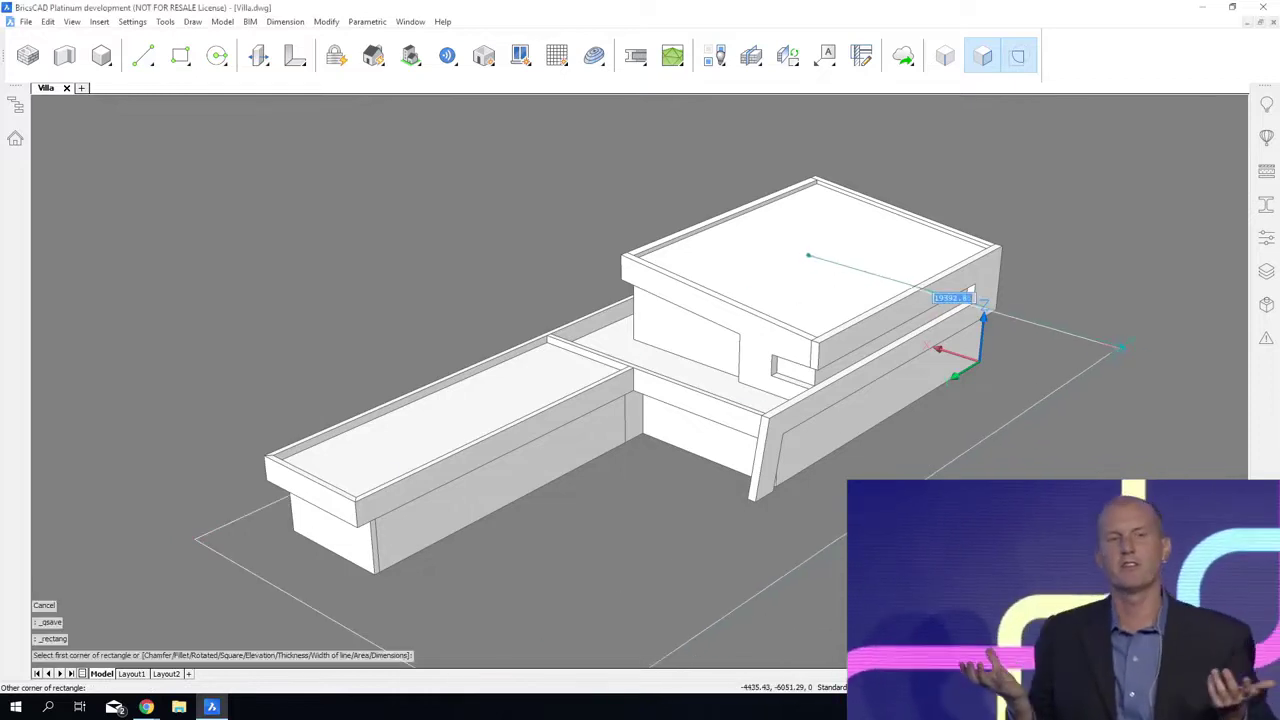
click(1125, 362)
click(1110, 370)
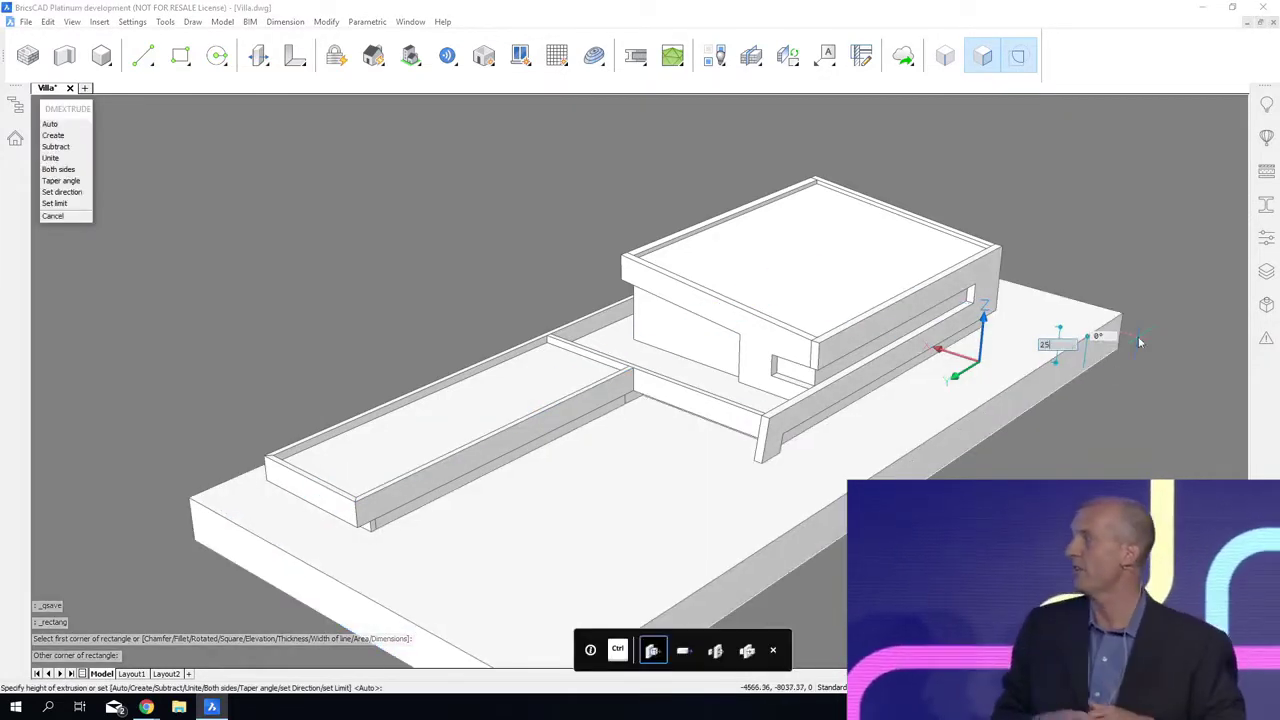
key(Return)
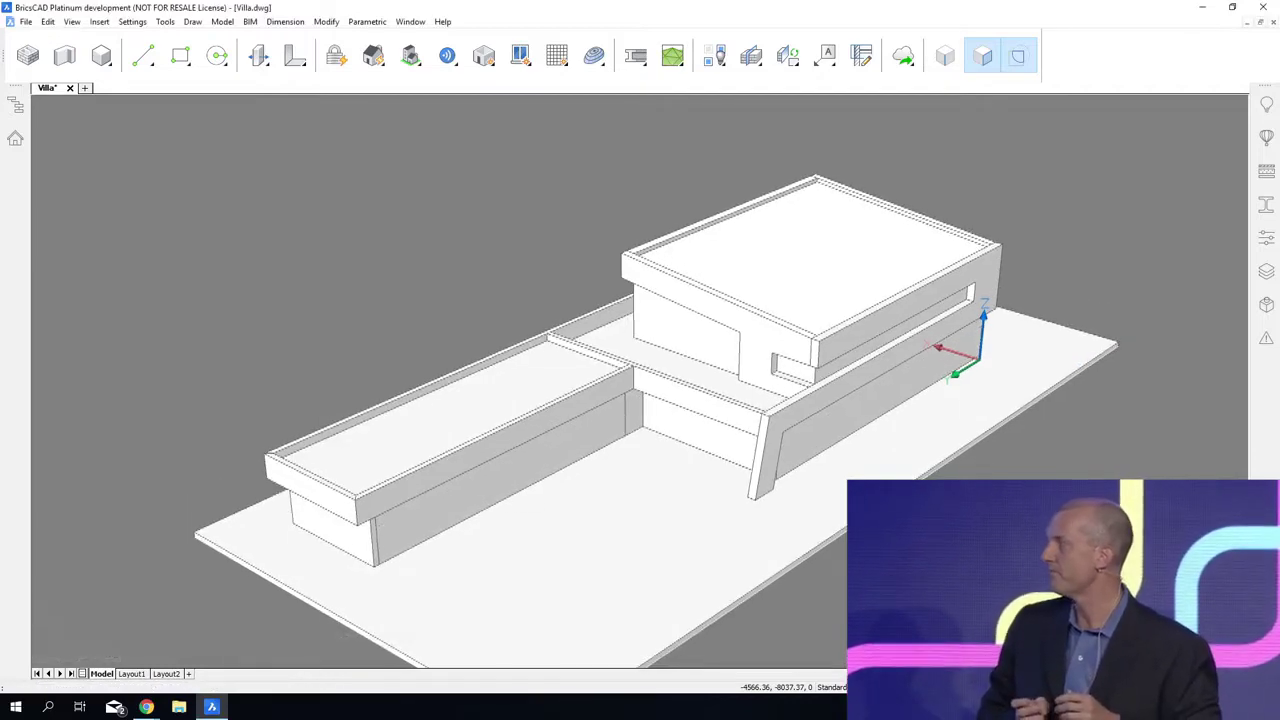
Step: Slice the low wing's courtyard-side wall along the top plane of the ground slab, keeping both parts
shift+middle_drag(684, 498, 716, 481)
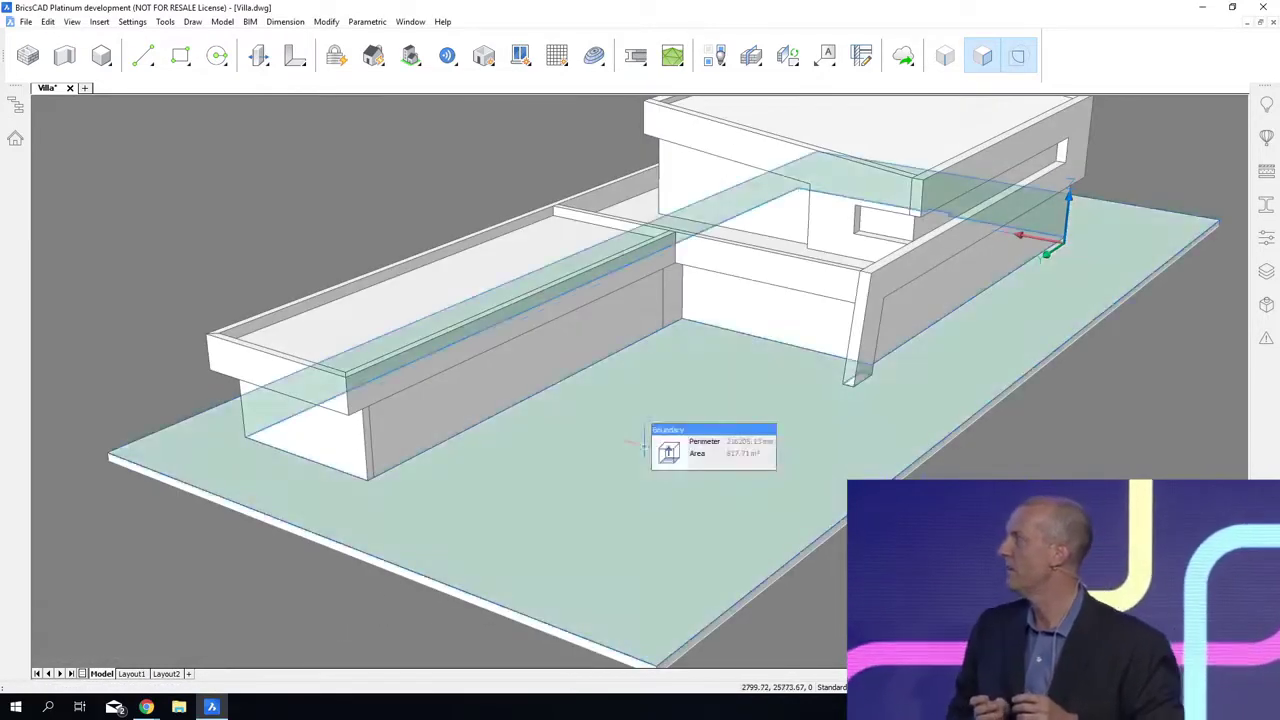
mouse_move(505, 385)
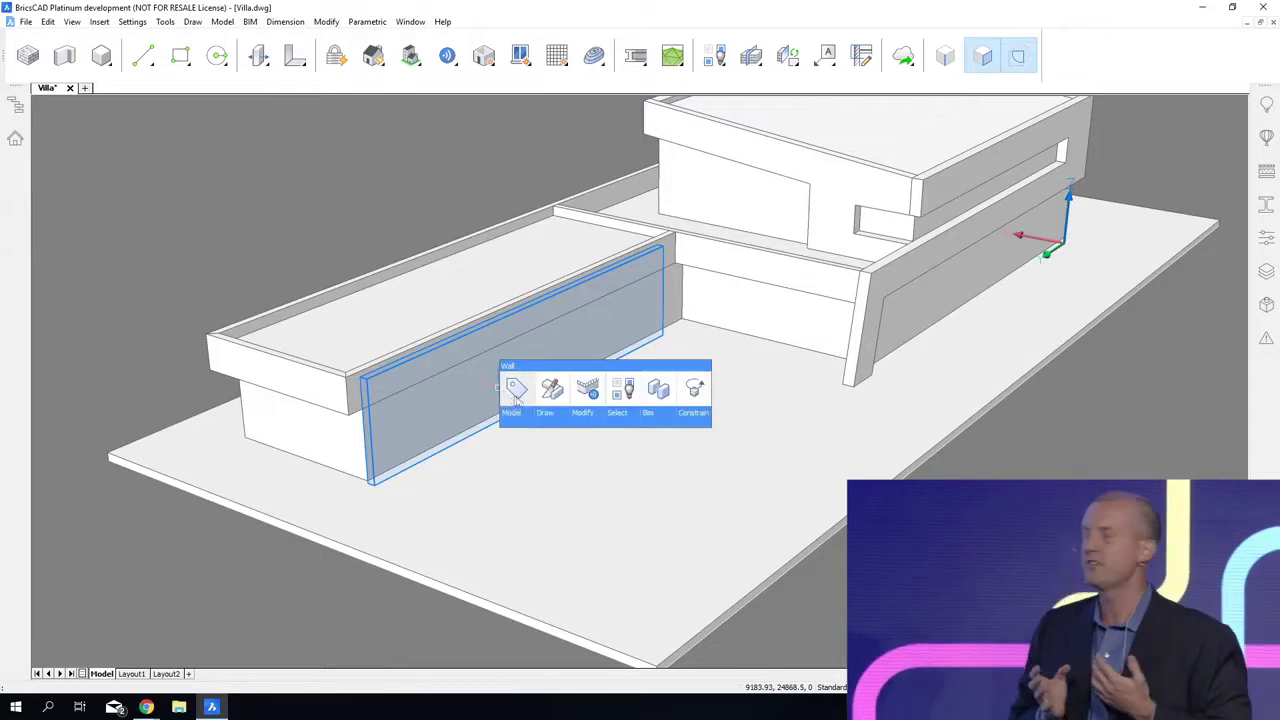
click(548, 397)
click(486, 446)
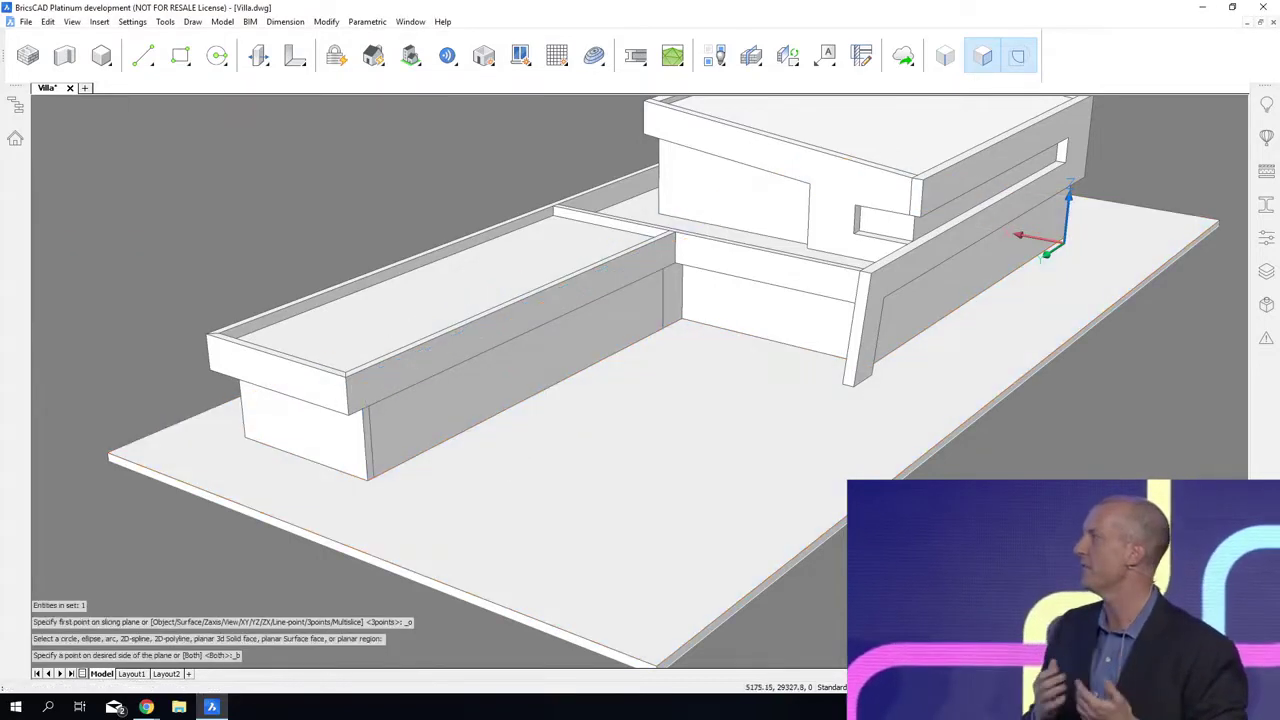
click(479, 442)
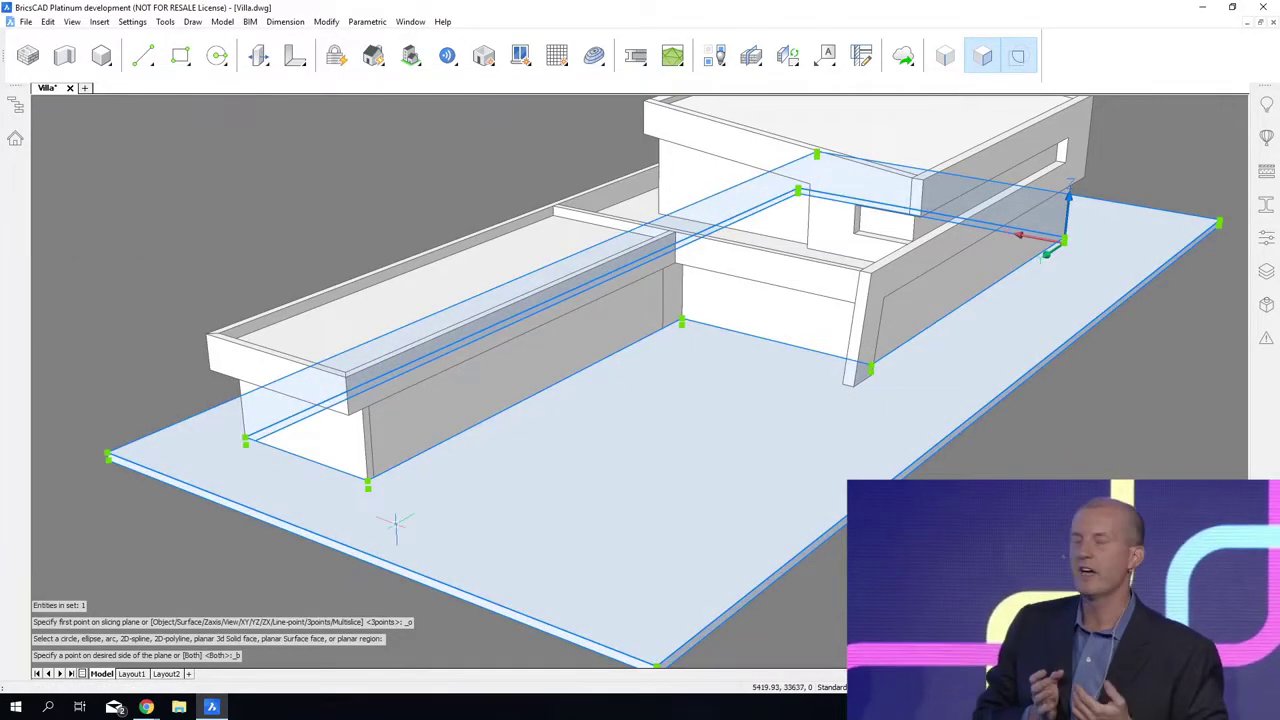
key(Escape)
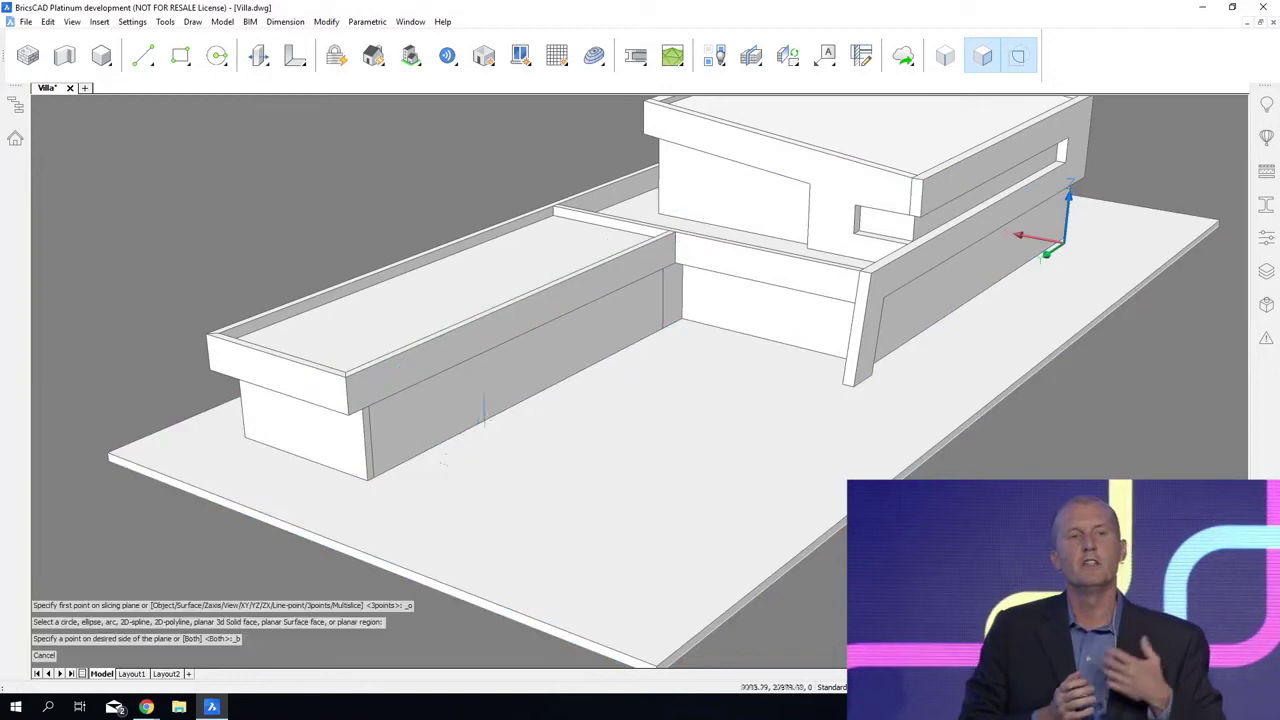
Step: Union the wall's cut-off bottom strip with the ground slab, assign BIM data to the merged solid, and save the drawing
click(455, 464)
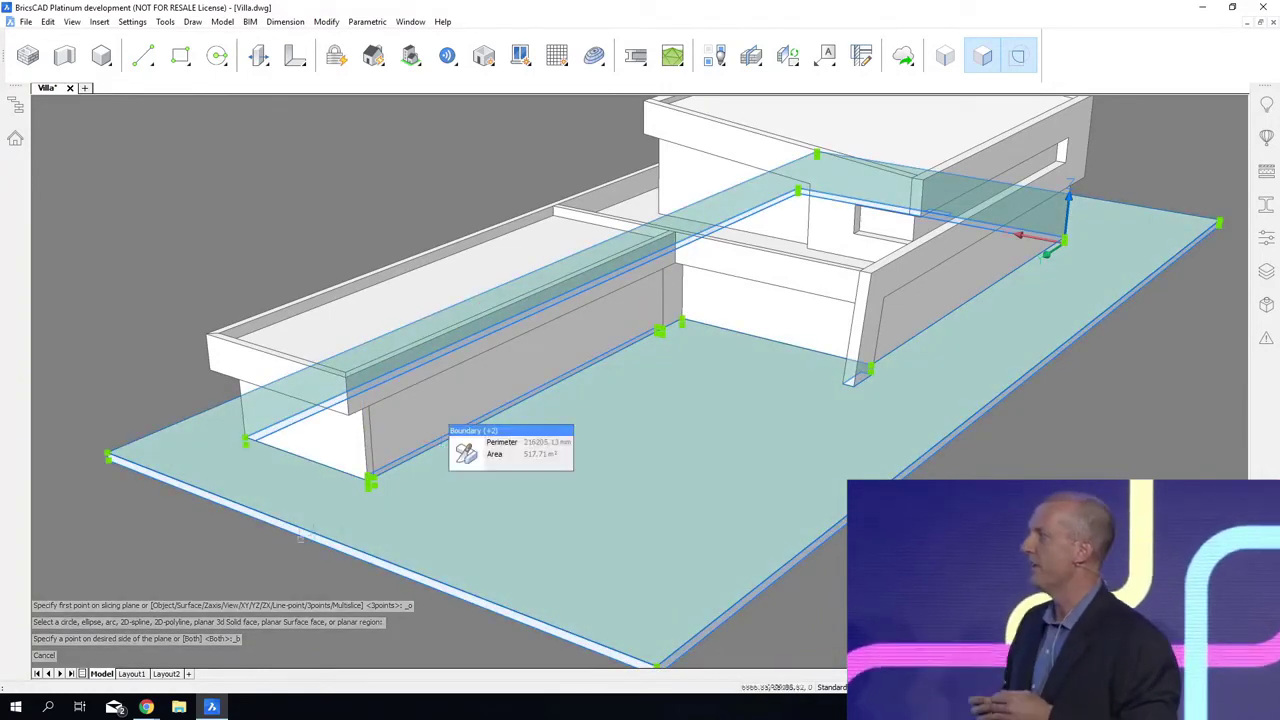
right_click(212, 558)
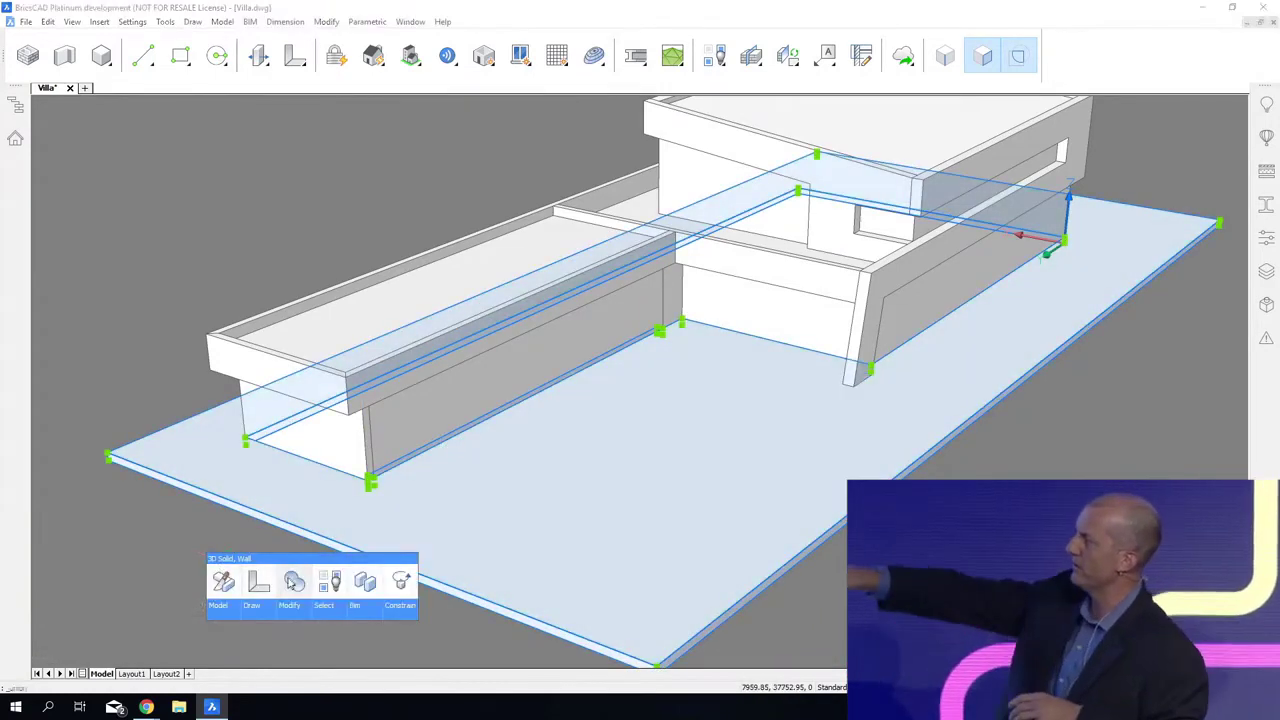
click(293, 582)
mouse_move(527, 459)
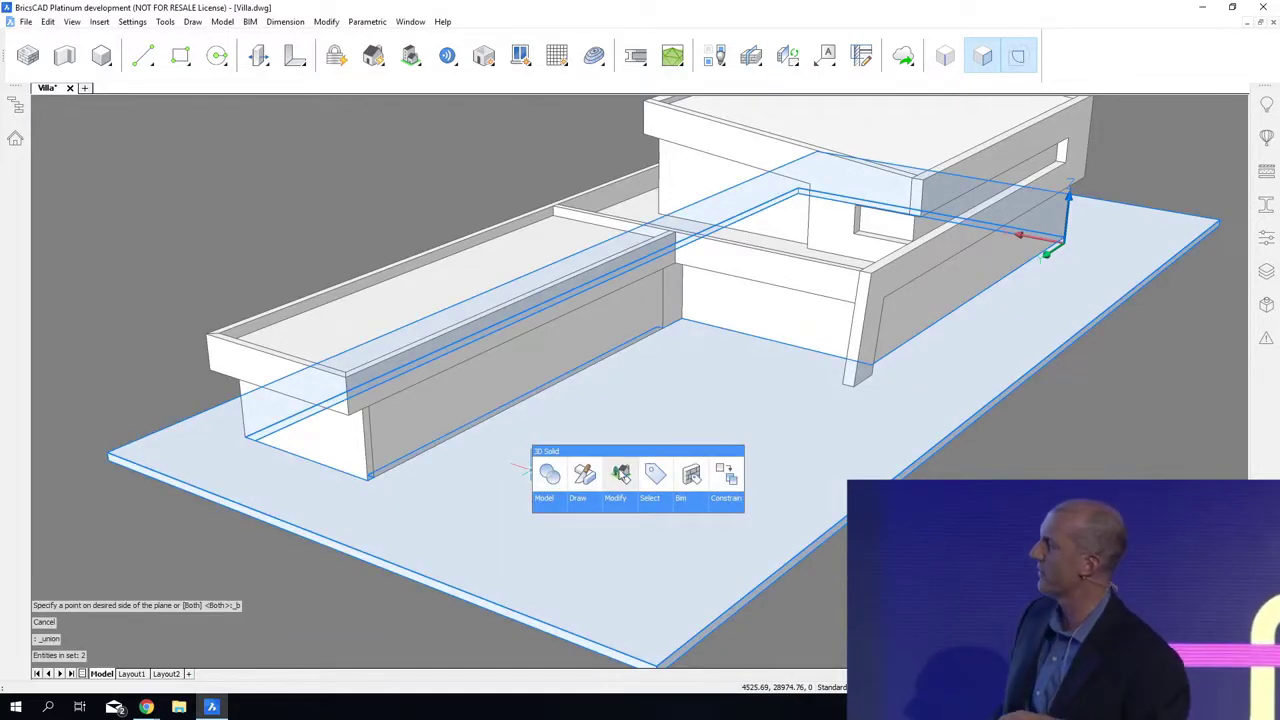
click(621, 475)
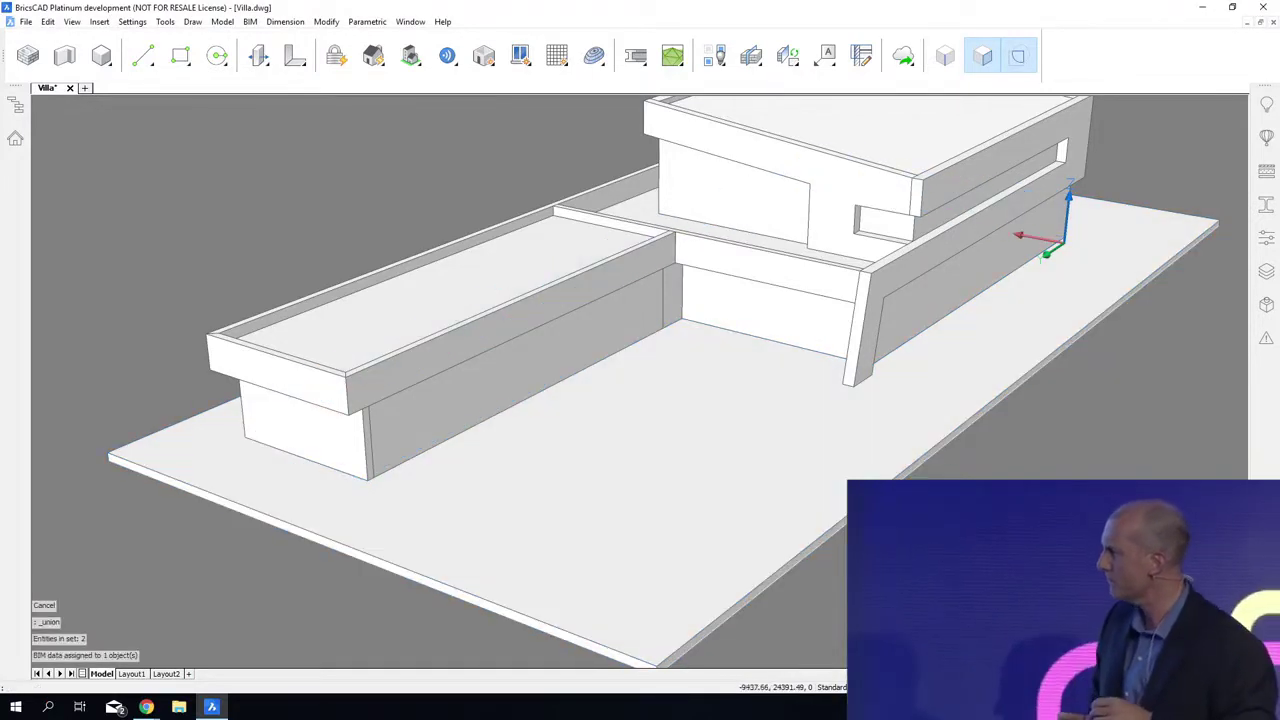
scroll(640, 380, down, 2)
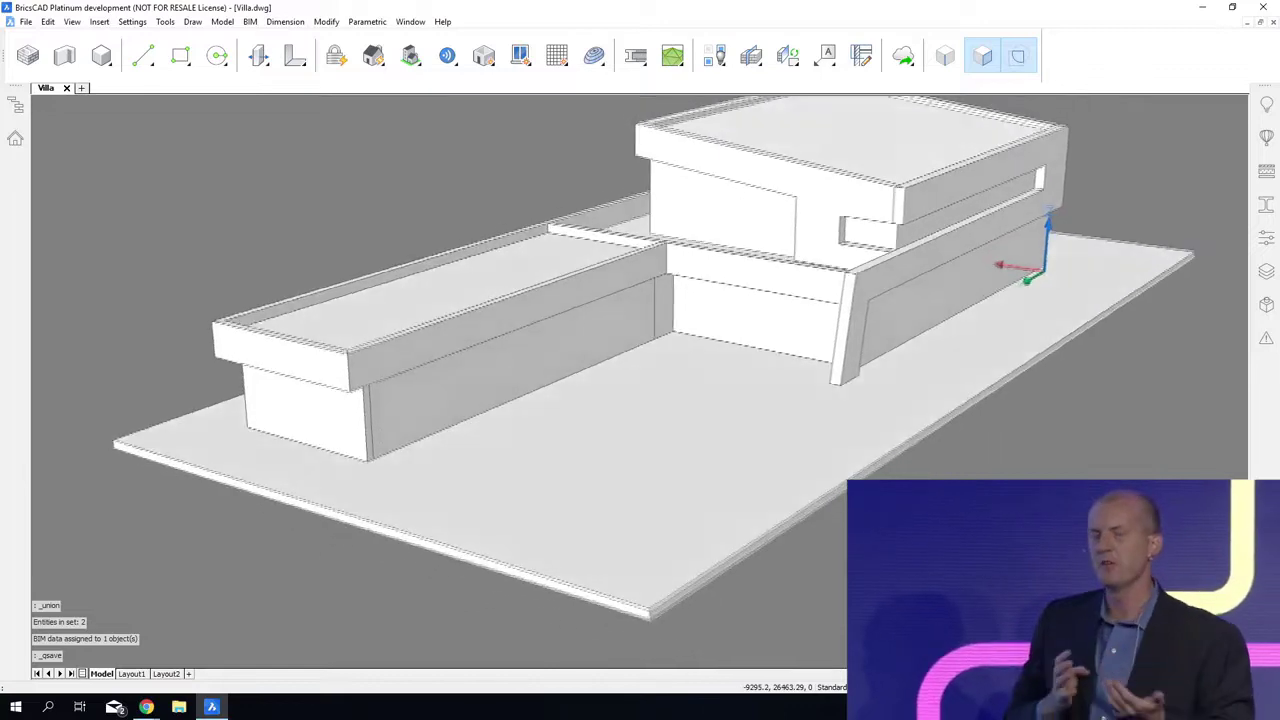
Step: Panelize the low wing's courtyard-side wall face into a single row of panels with a V length of 3000 mm
shift+middle_drag(640, 380, 580, 376)
shift+middle_drag(375, 335, 398, 335)
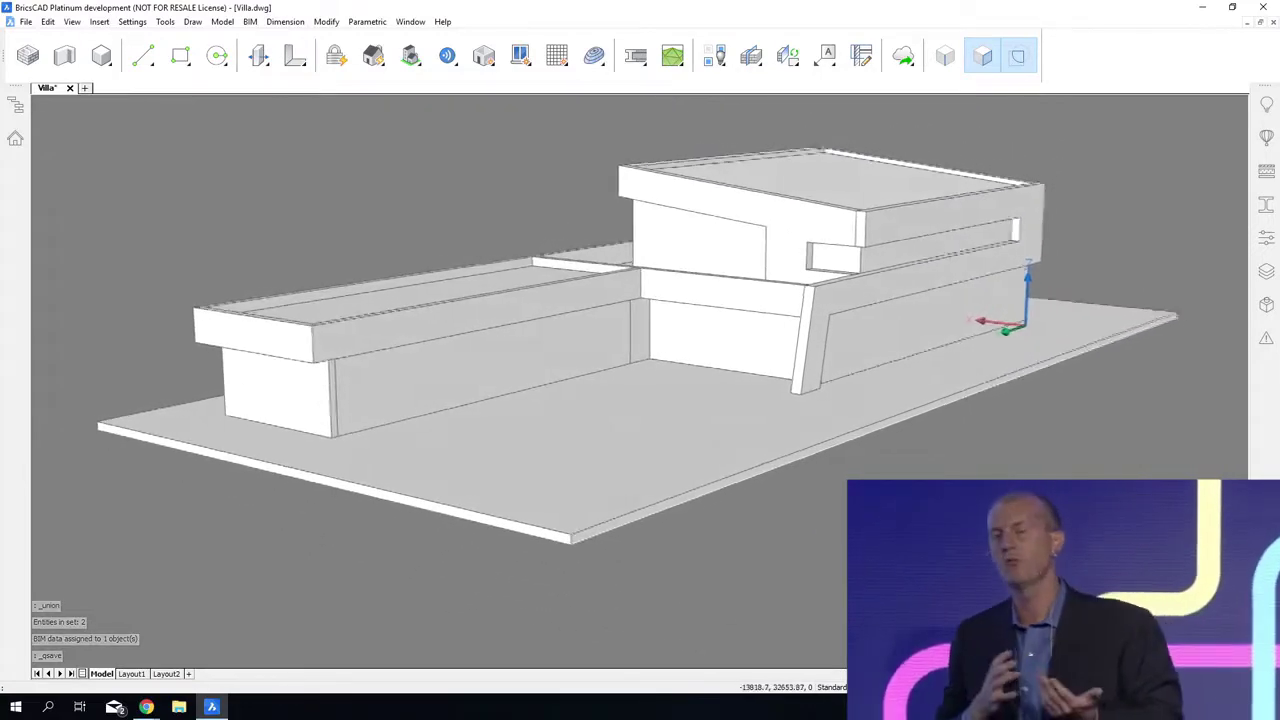
scroll(398, 335, up, 5)
scroll(240, 370, up, 2)
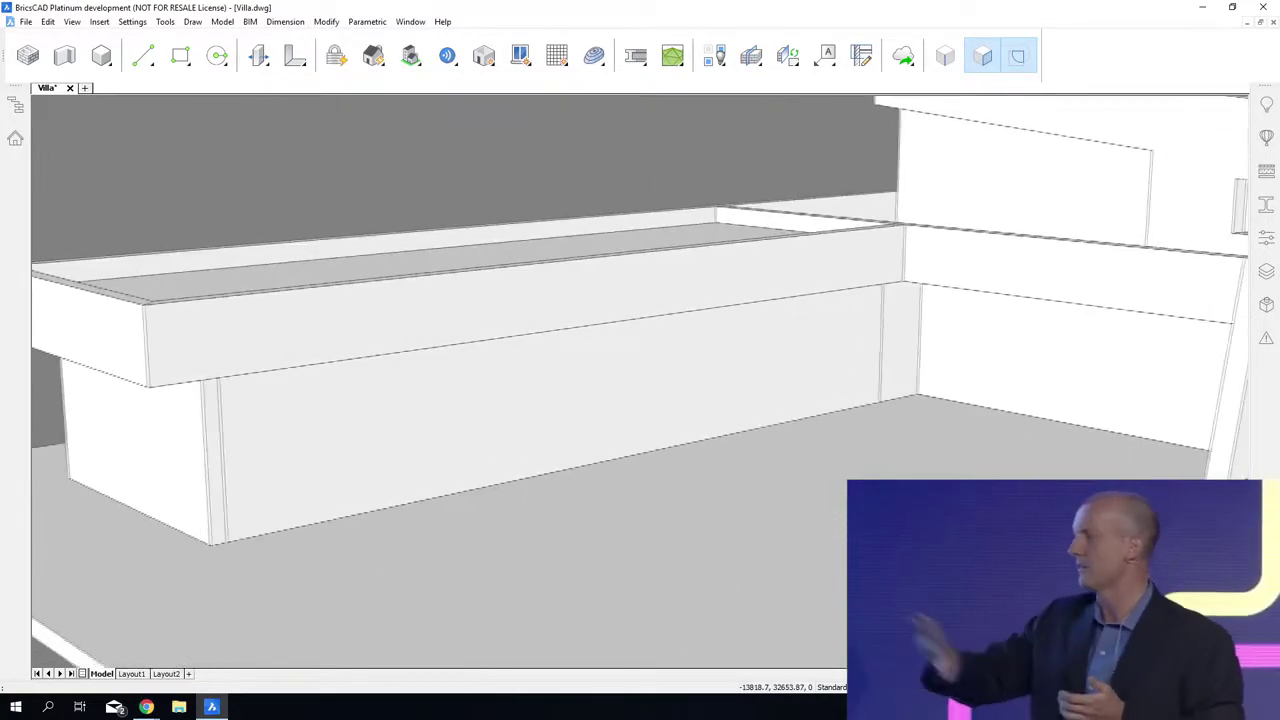
middle_drag(240, 370, 248, 370)
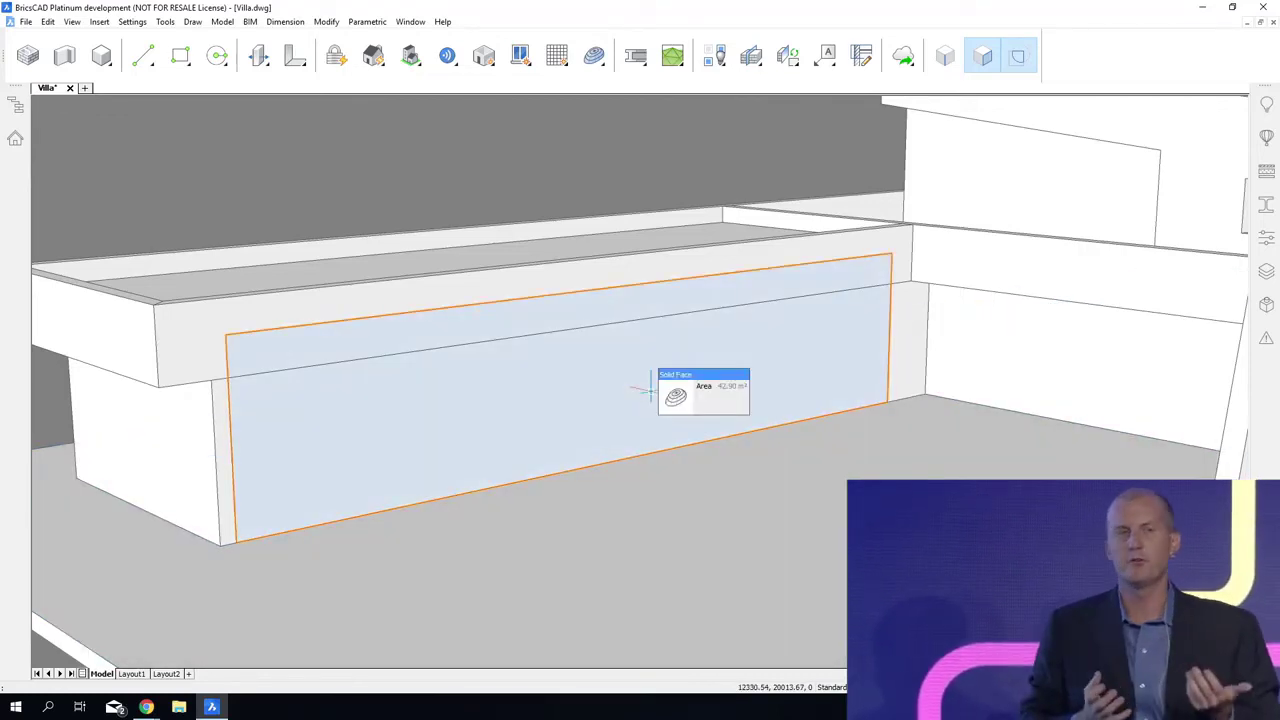
mouse_move(676, 402)
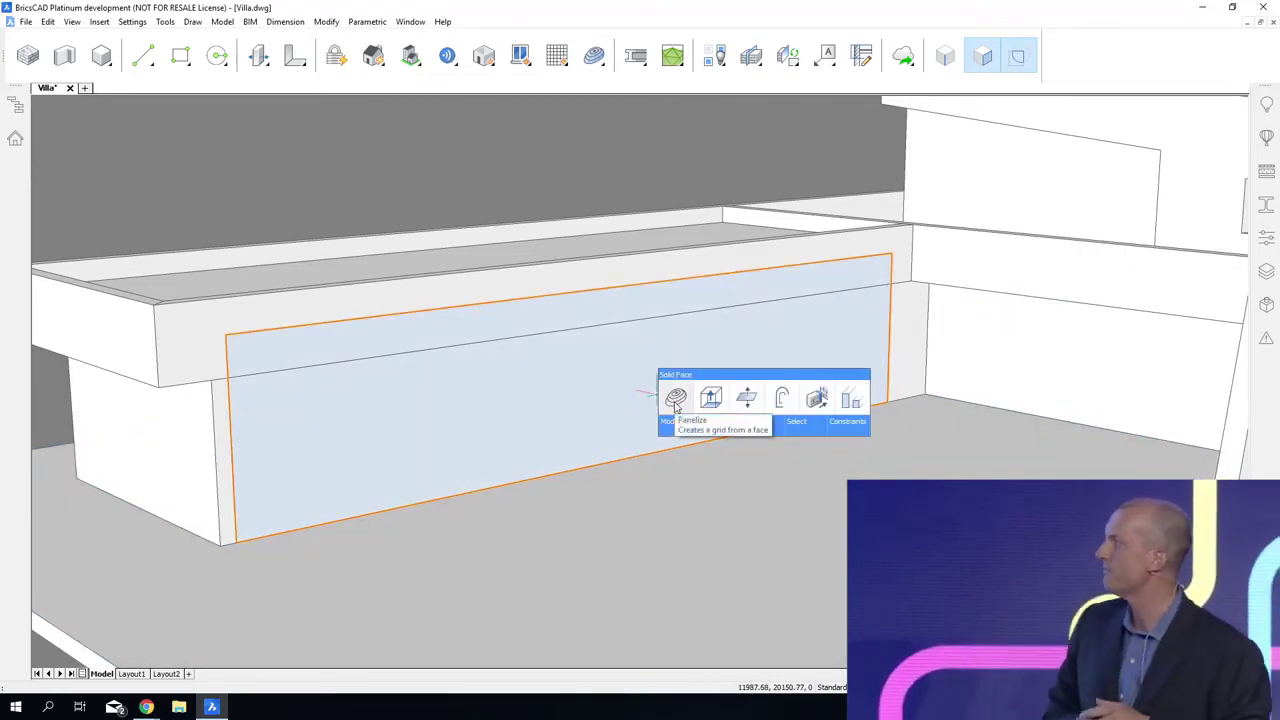
click(676, 400)
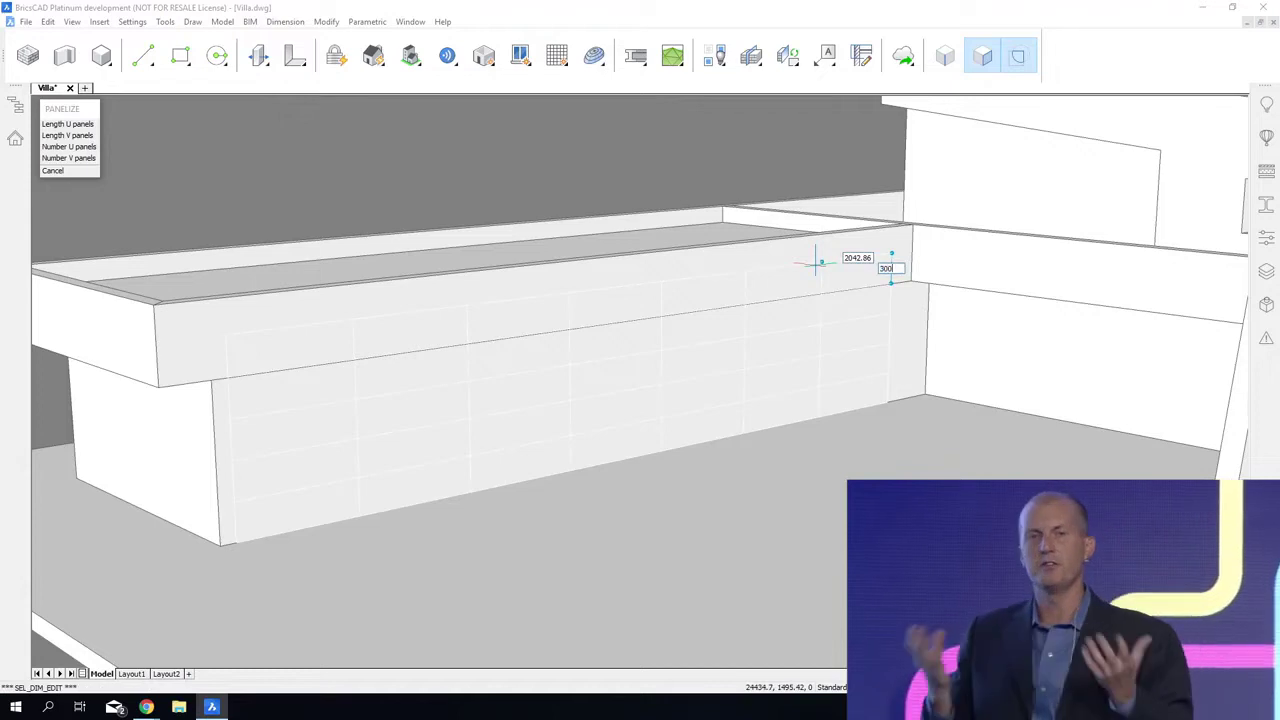
shift+middle_drag(816, 271, 816, 271)
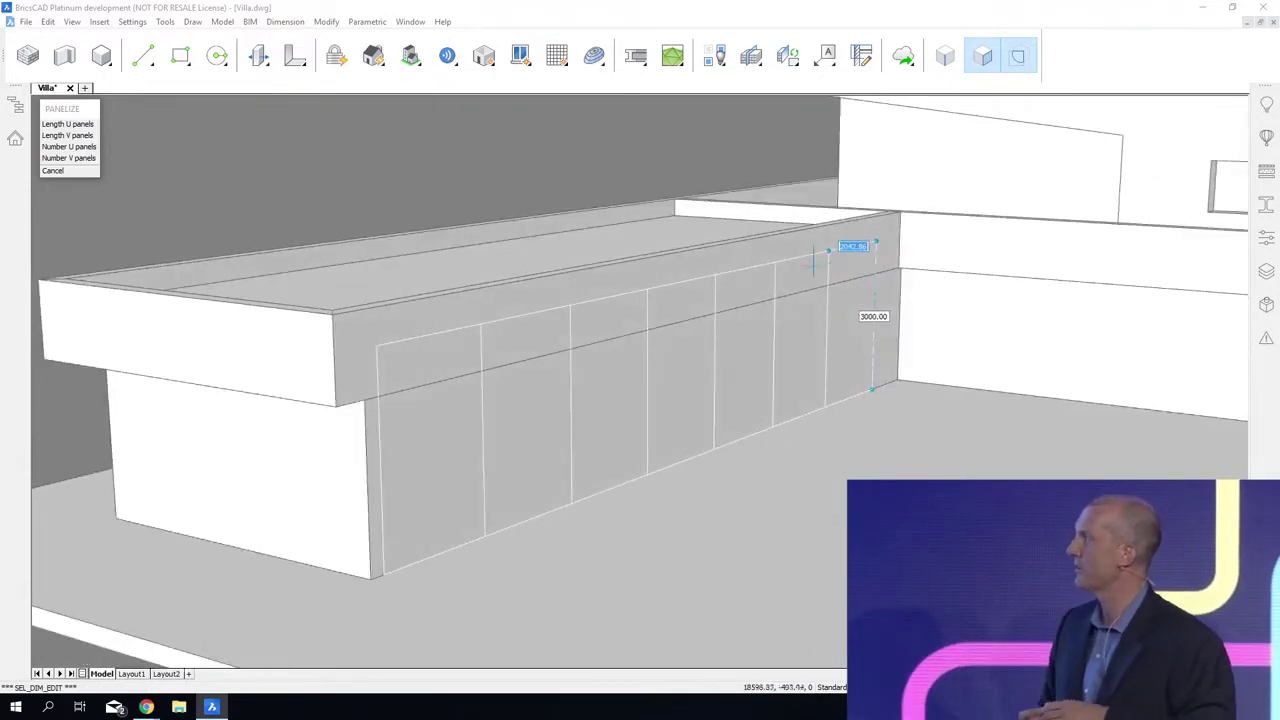
click(813, 265)
Step: Create a glazed window from the panel grid on the low wing's courtyard-side wall
click(779, 334)
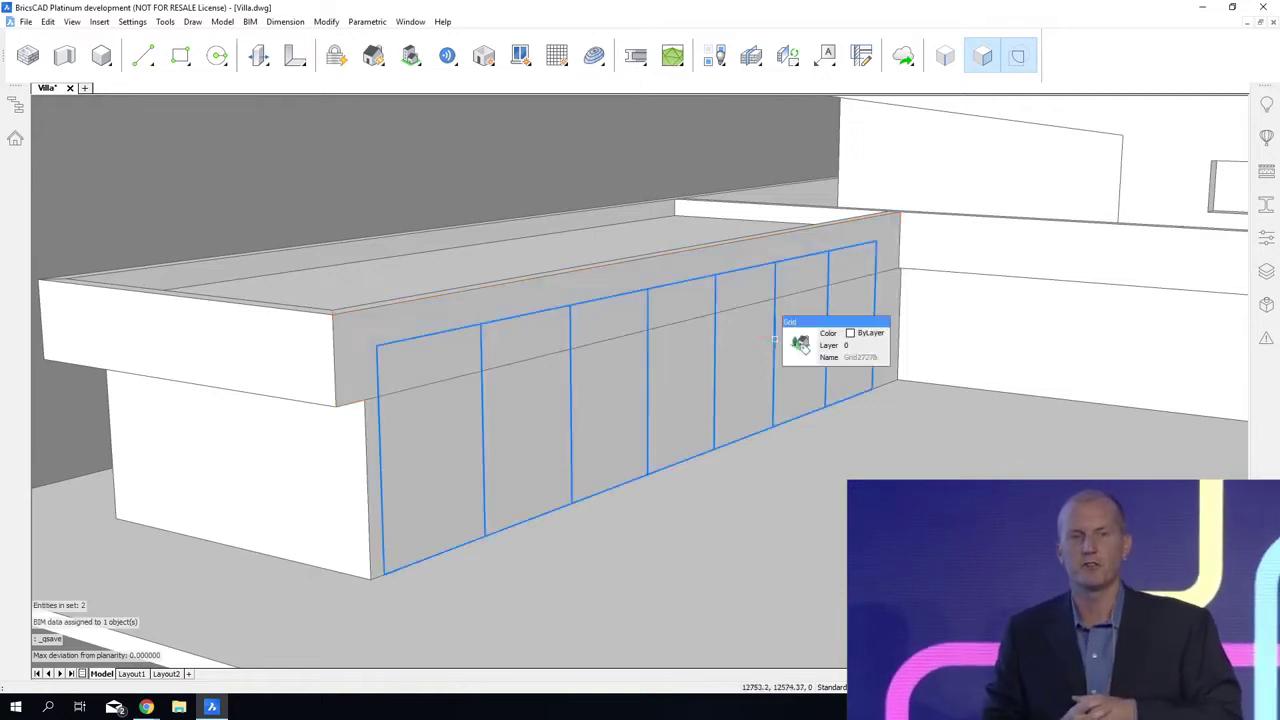
click(831, 352)
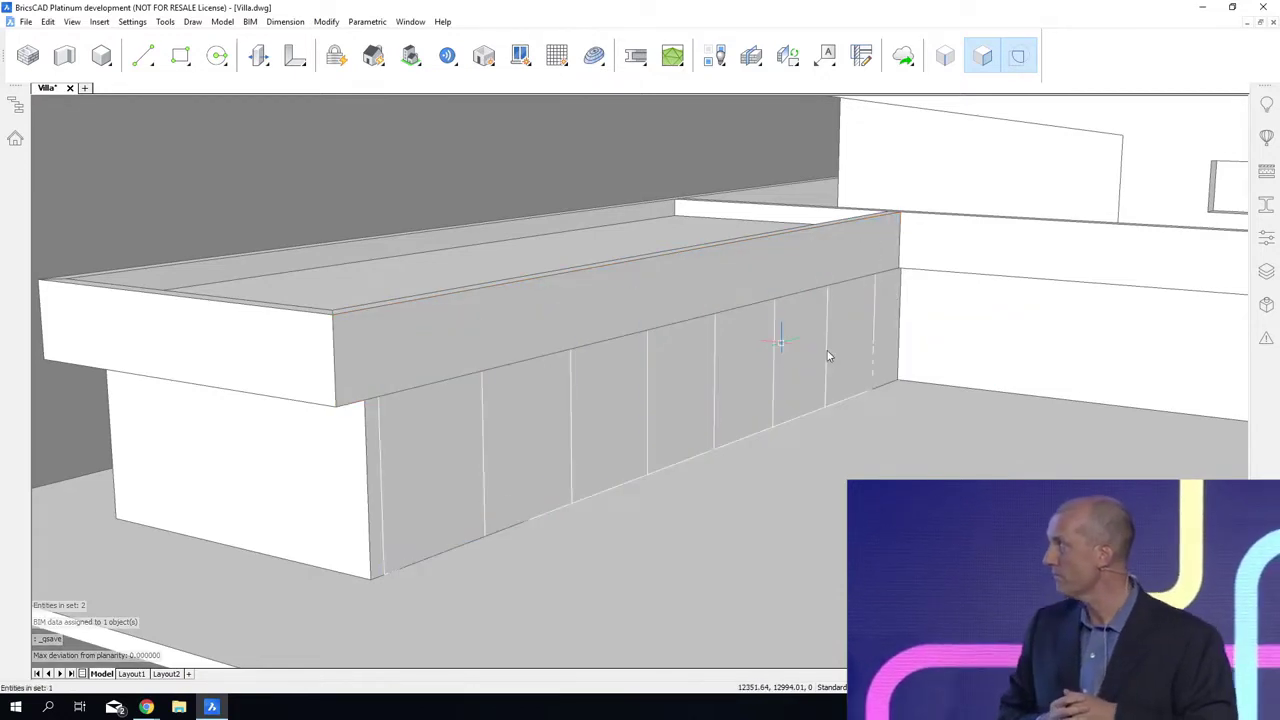
key(Escape)
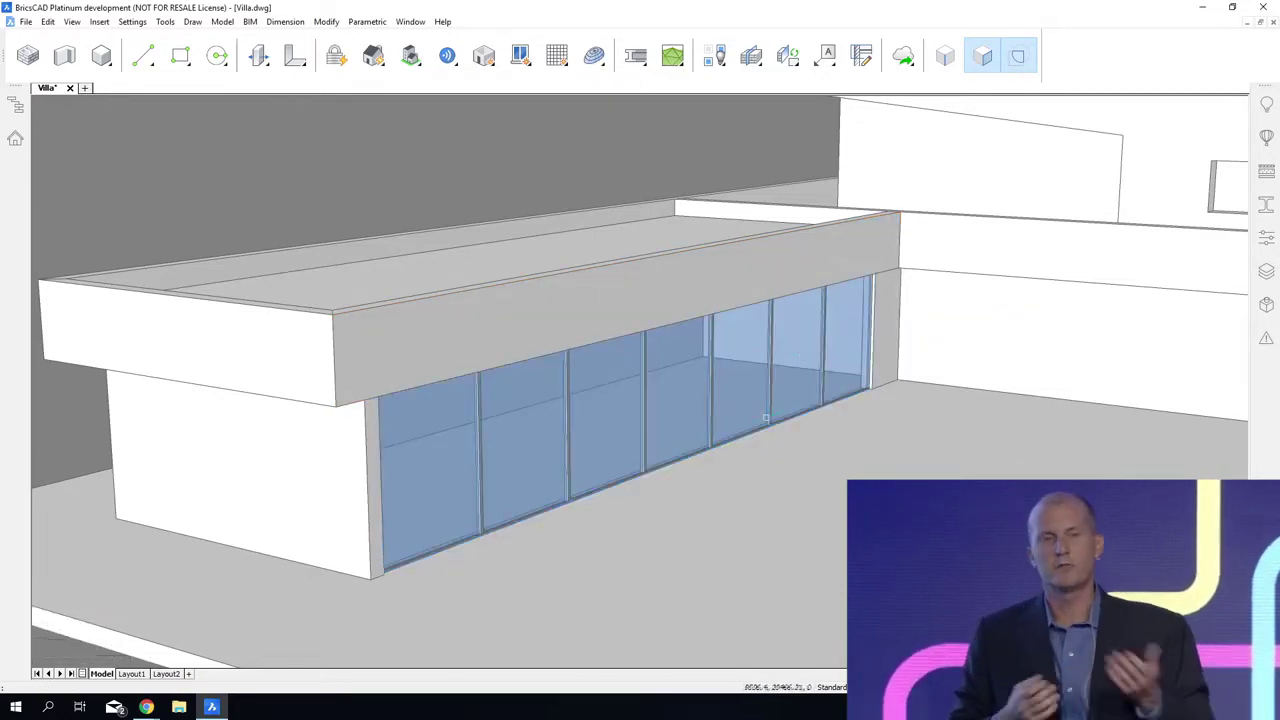
Step: Review the properties of the new panelled window, clear its selection and save the drawing
mouse_move(604, 397)
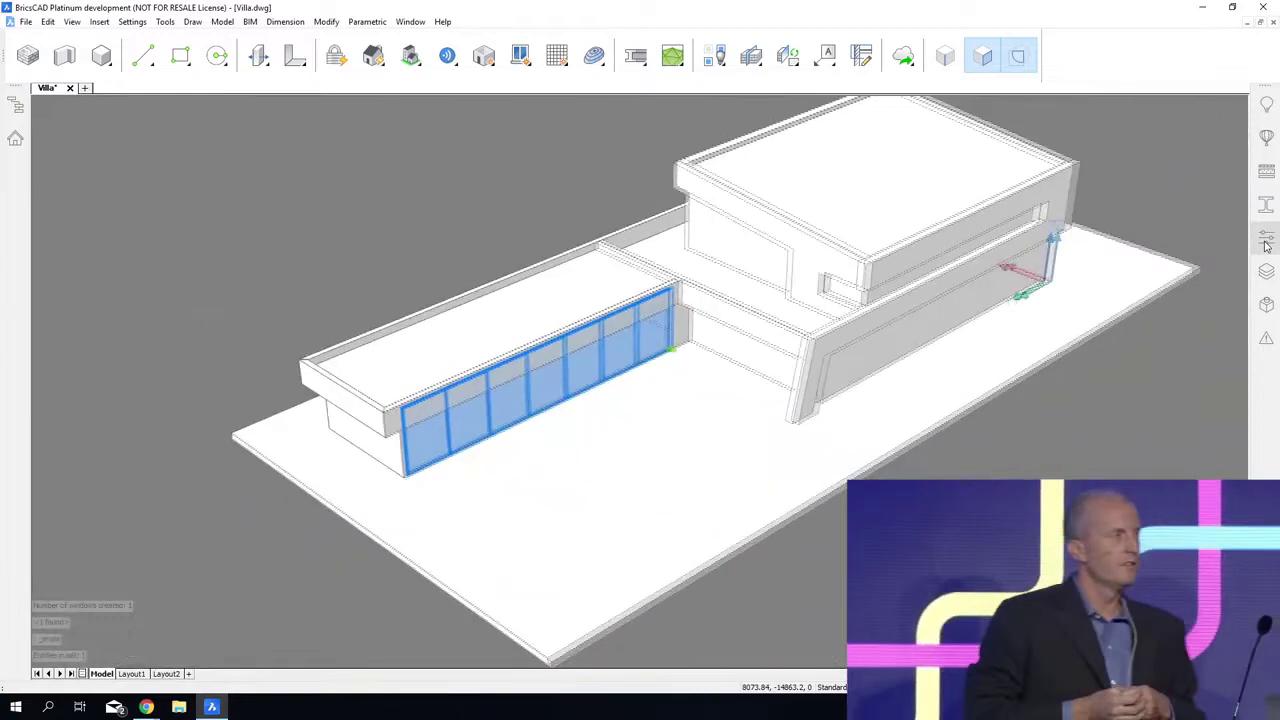
click(1266, 246)
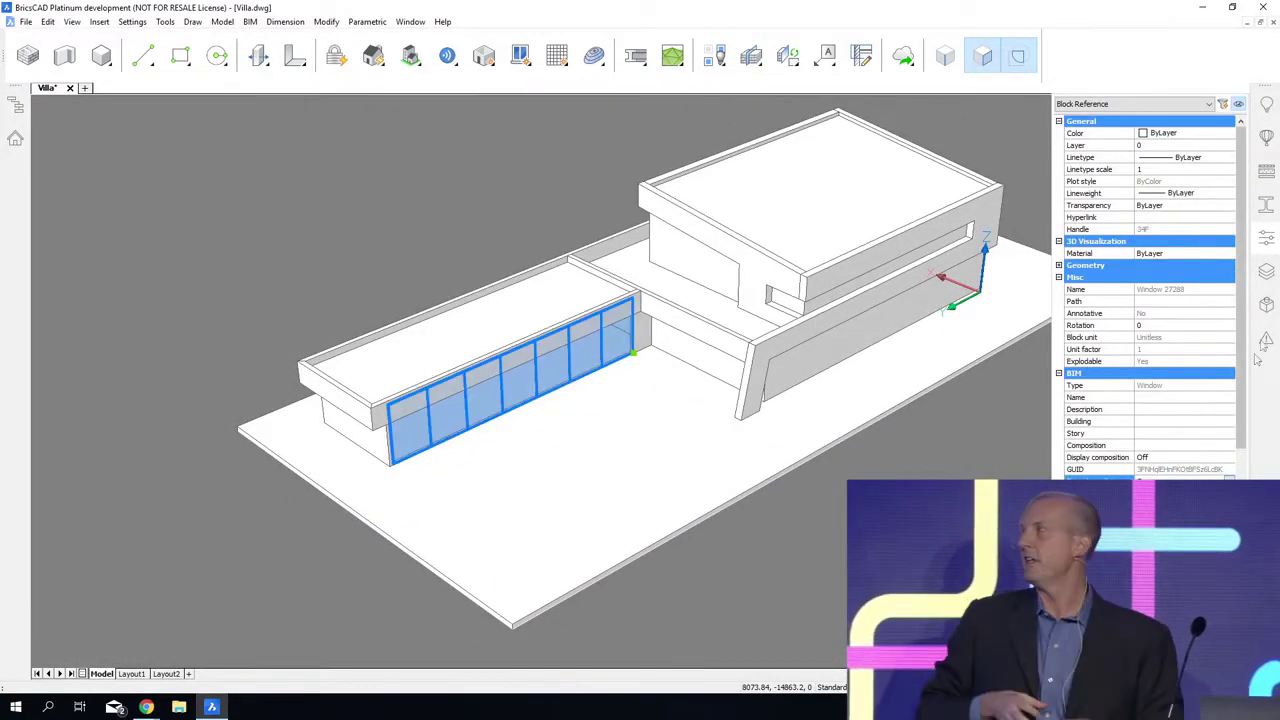
click(1270, 249)
key(Escape)
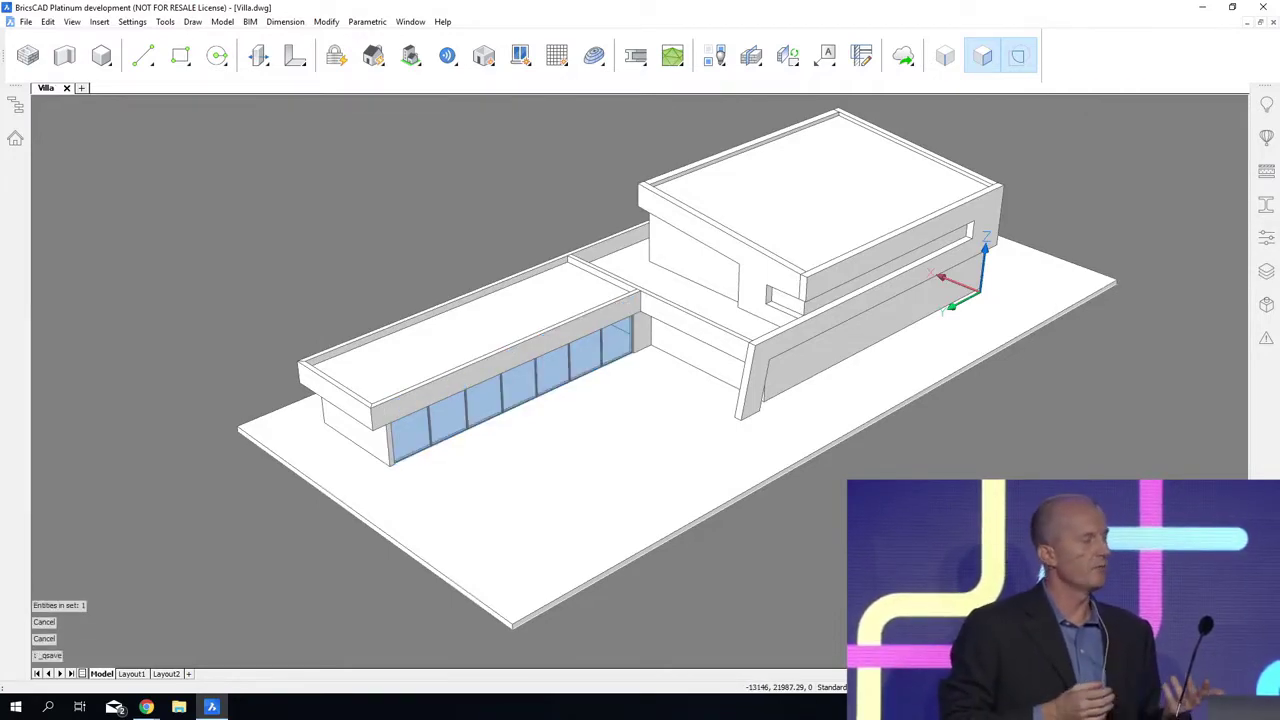
Step: Offset the end edge of the recessed upper-floor wall through the inner corner of the leaning facade's opening
shift+middle_drag(700, 400, 450, 402)
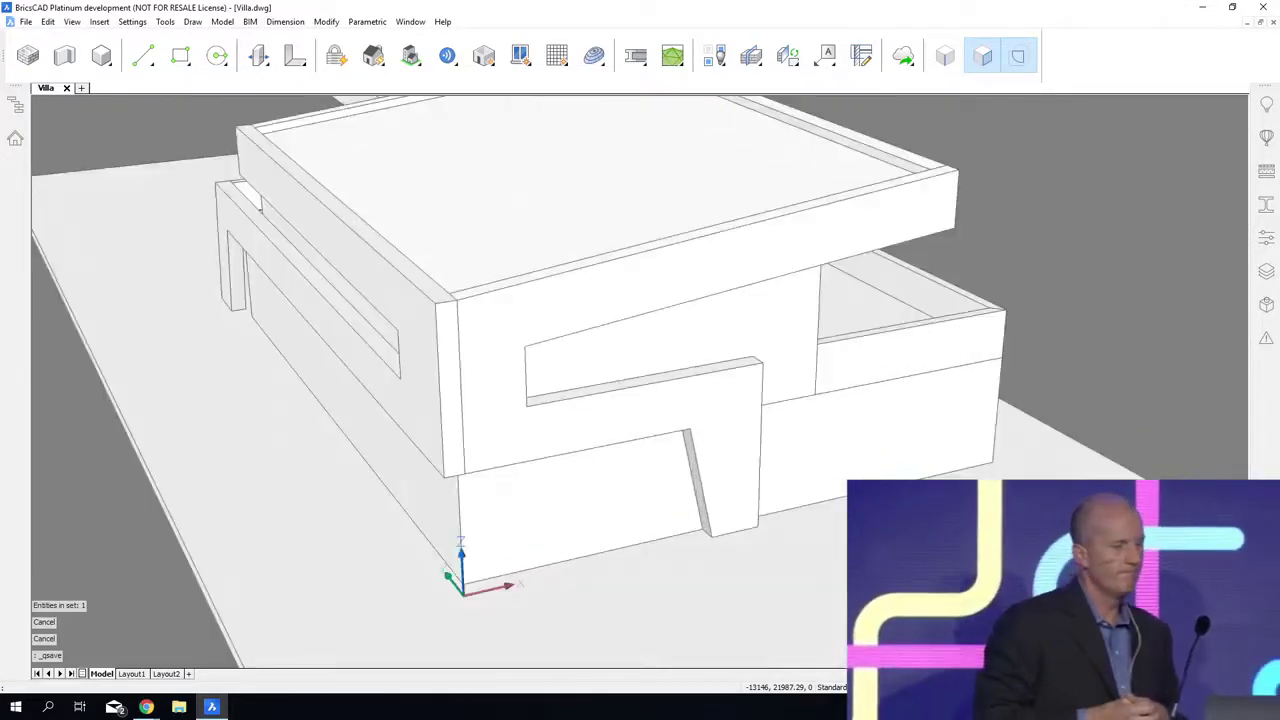
scroll(608, 315, up, 3)
key(Tab)
key(Tab)
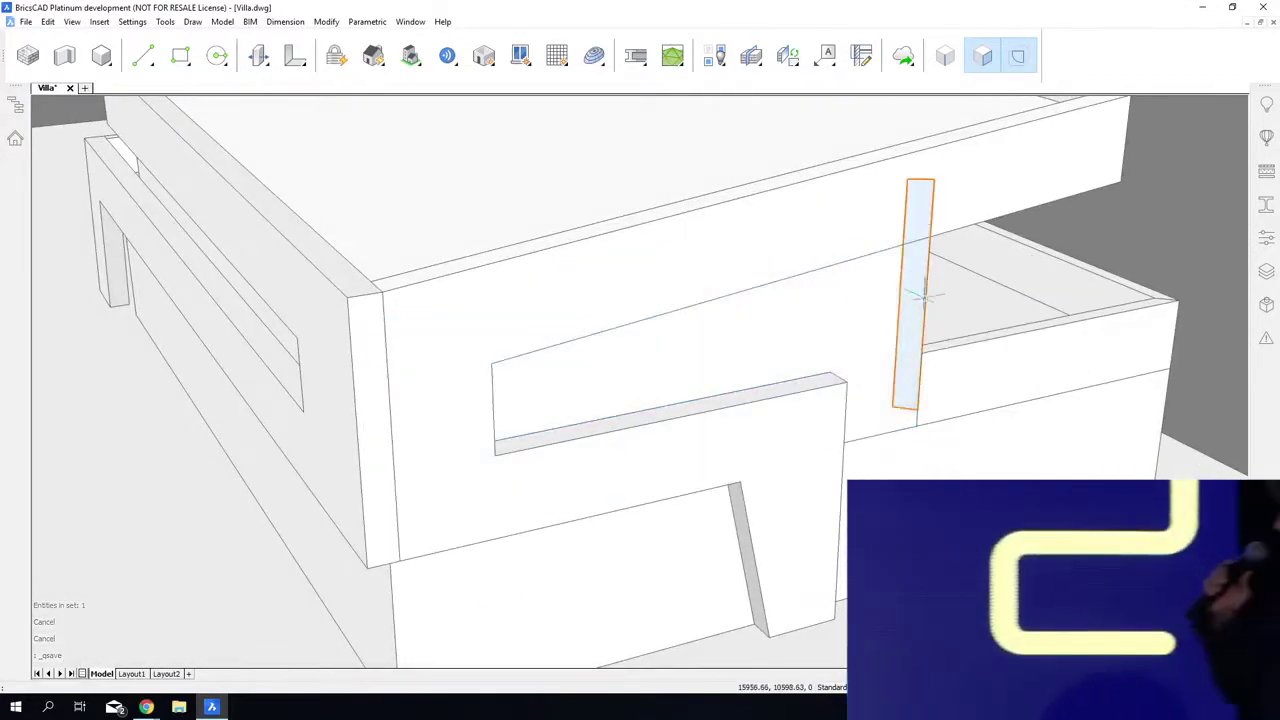
click(947, 303)
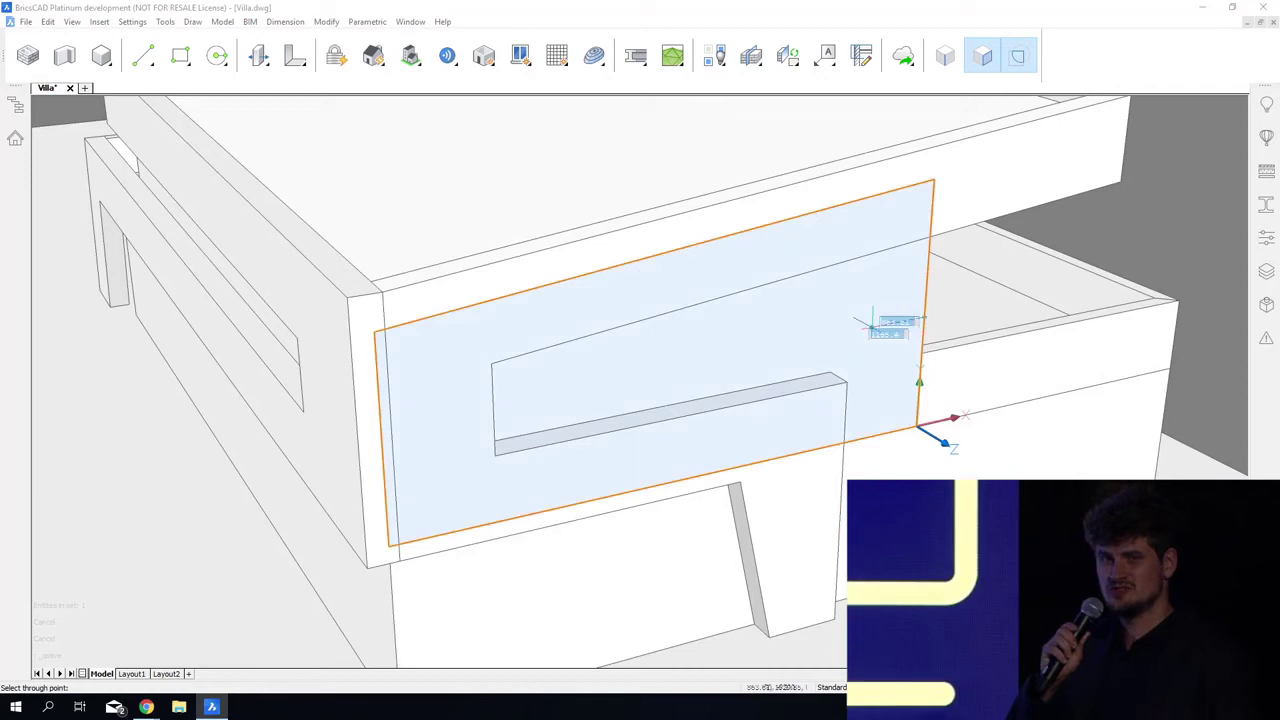
click(830, 371)
Step: Create a window in the sloped boundary behind the upper-floor facade opening
mouse_move(788, 360)
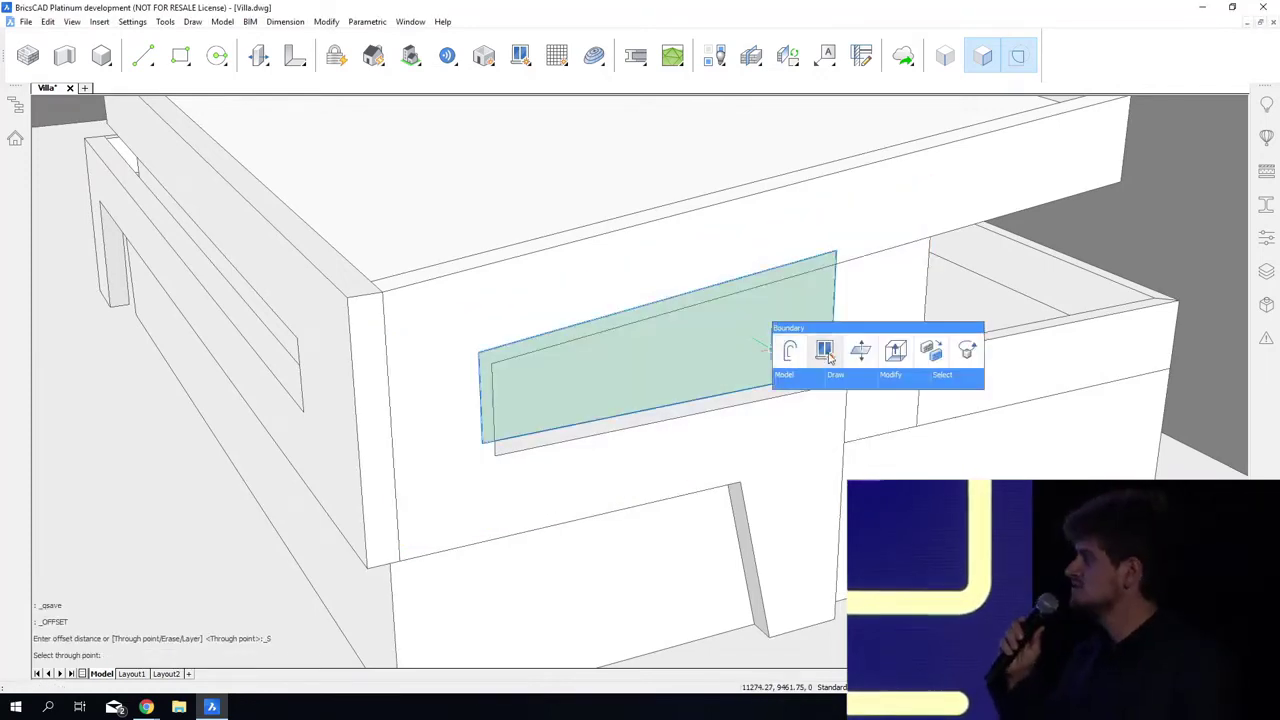
click(824, 350)
click(591, 350)
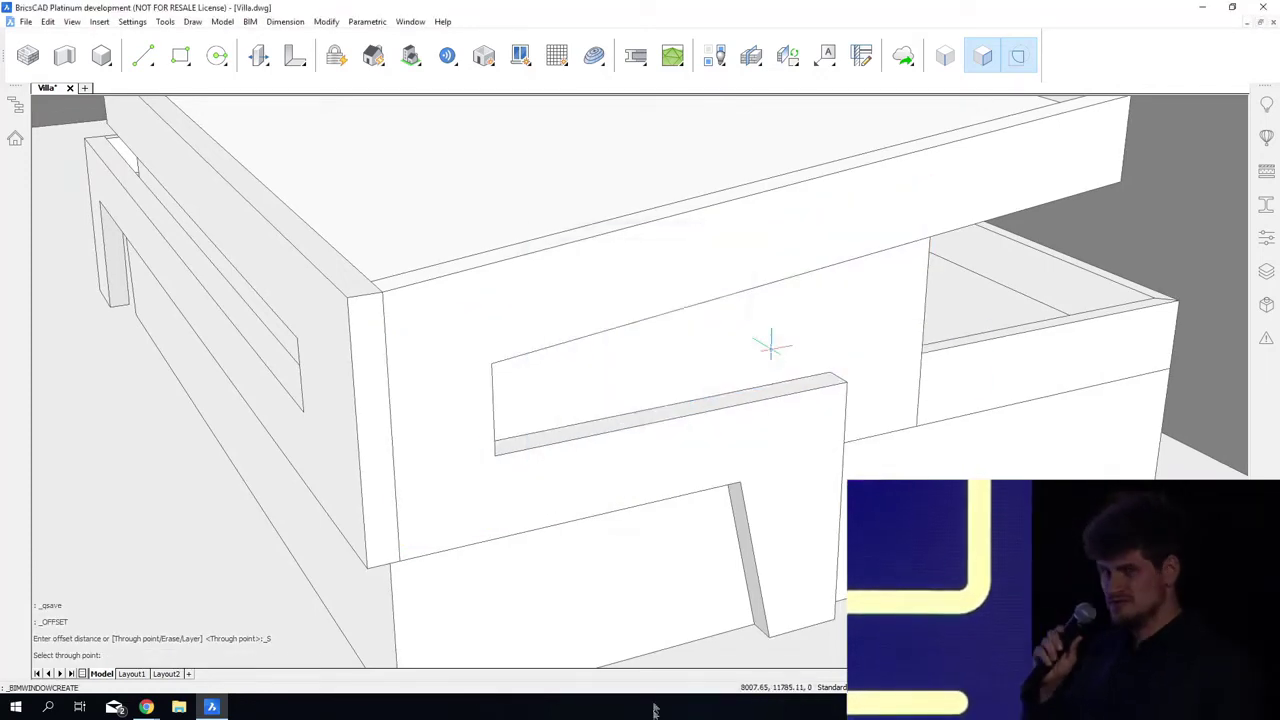
click(770, 345)
Step: Offset the ground-floor wall's corner edge through the upper window opening's lower corner and create a window in the resulting boundary
shift+middle_drag(770, 345, 610, 600)
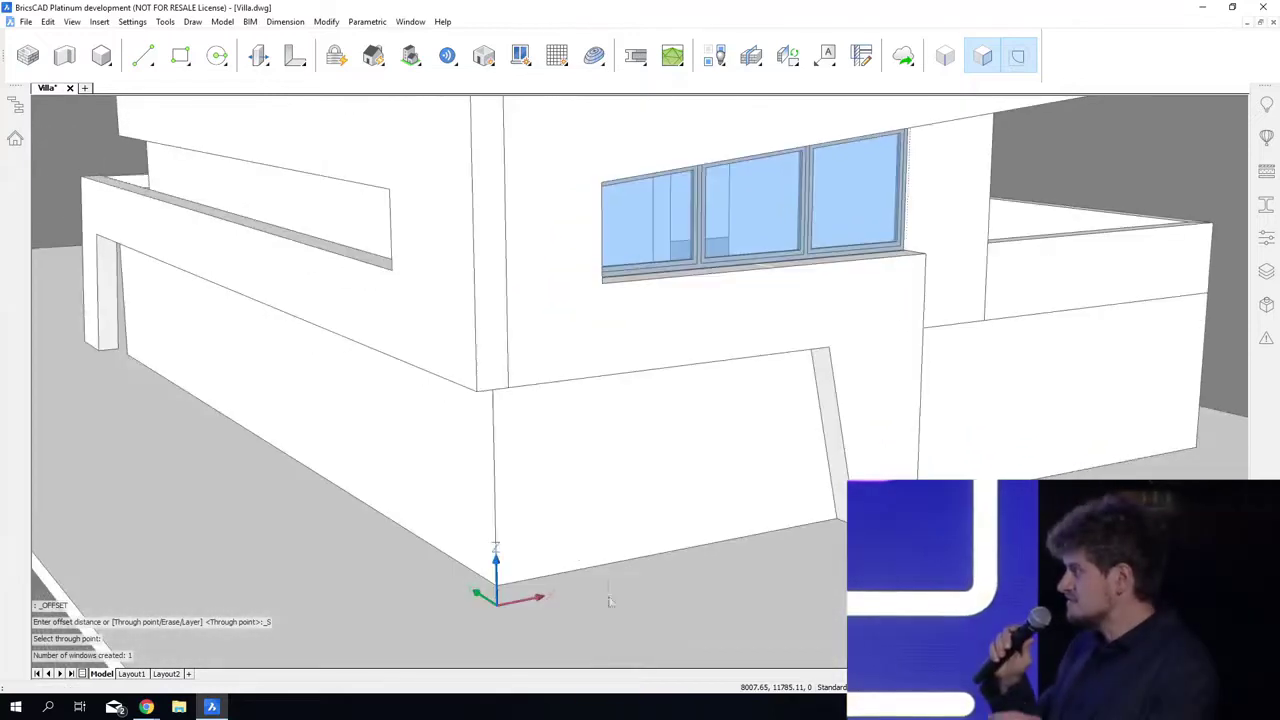
click(516, 490)
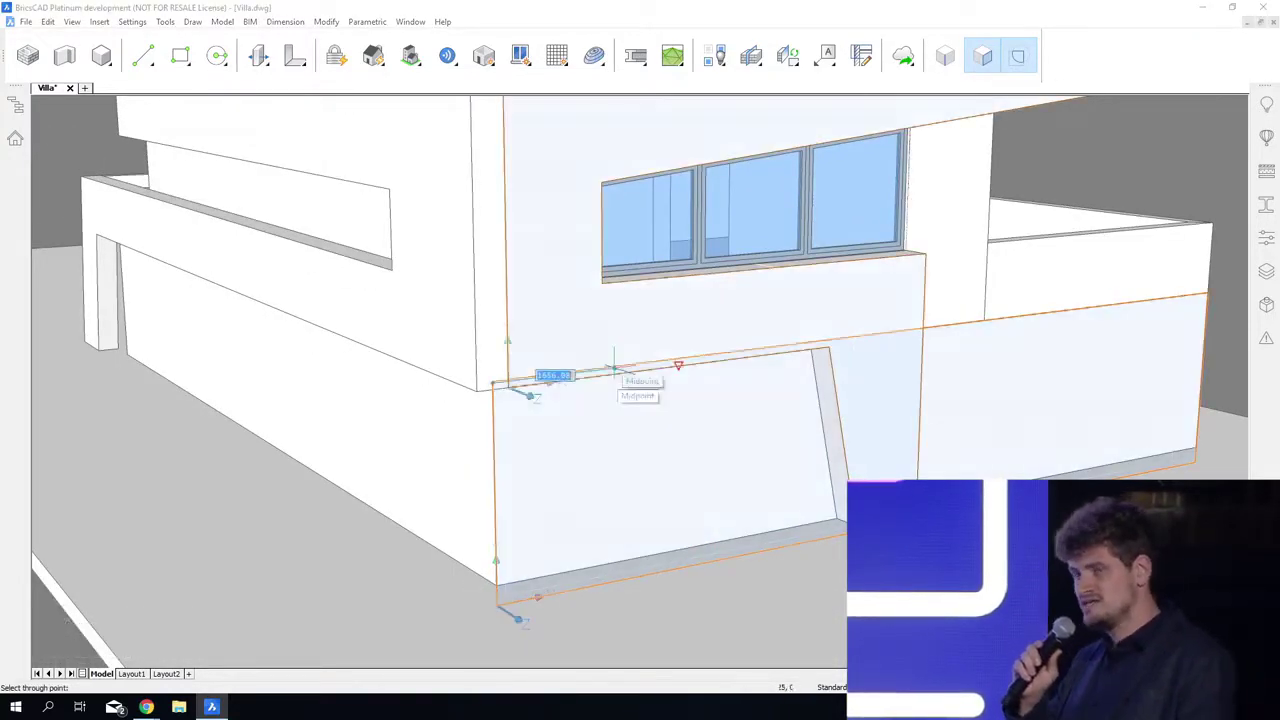
click(601, 283)
mouse_move(665, 430)
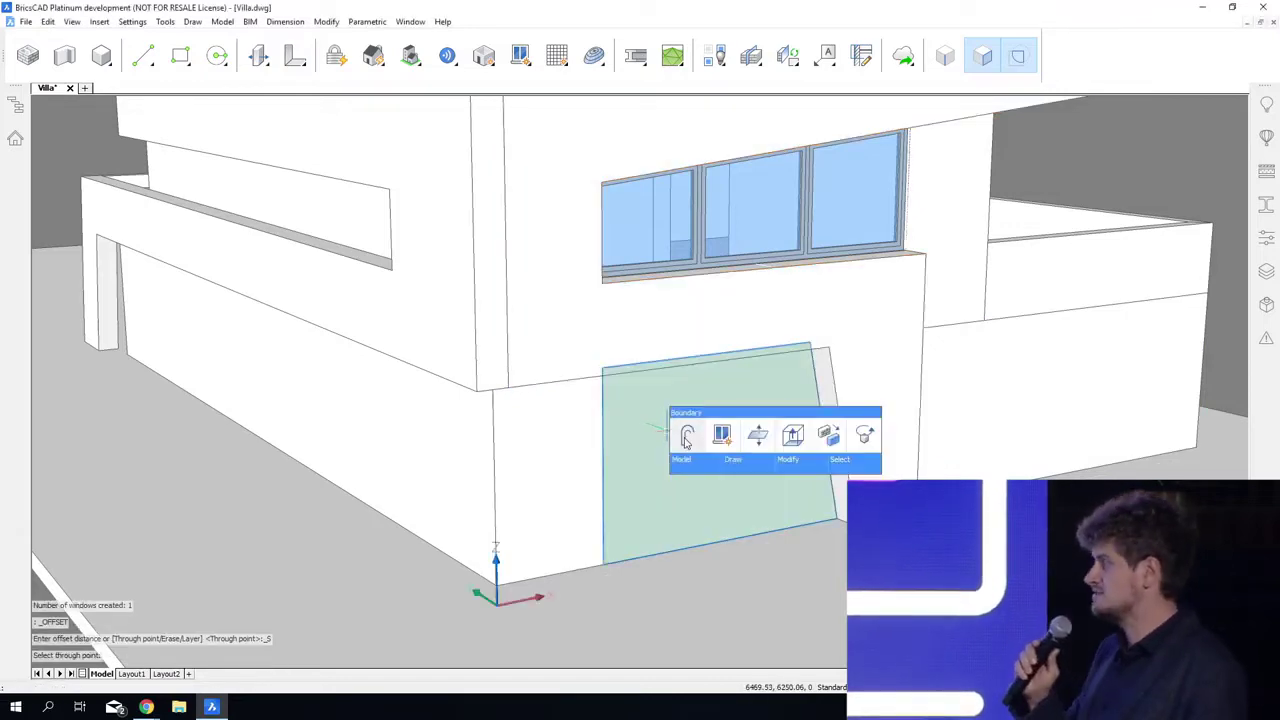
click(721, 436)
click(645, 295)
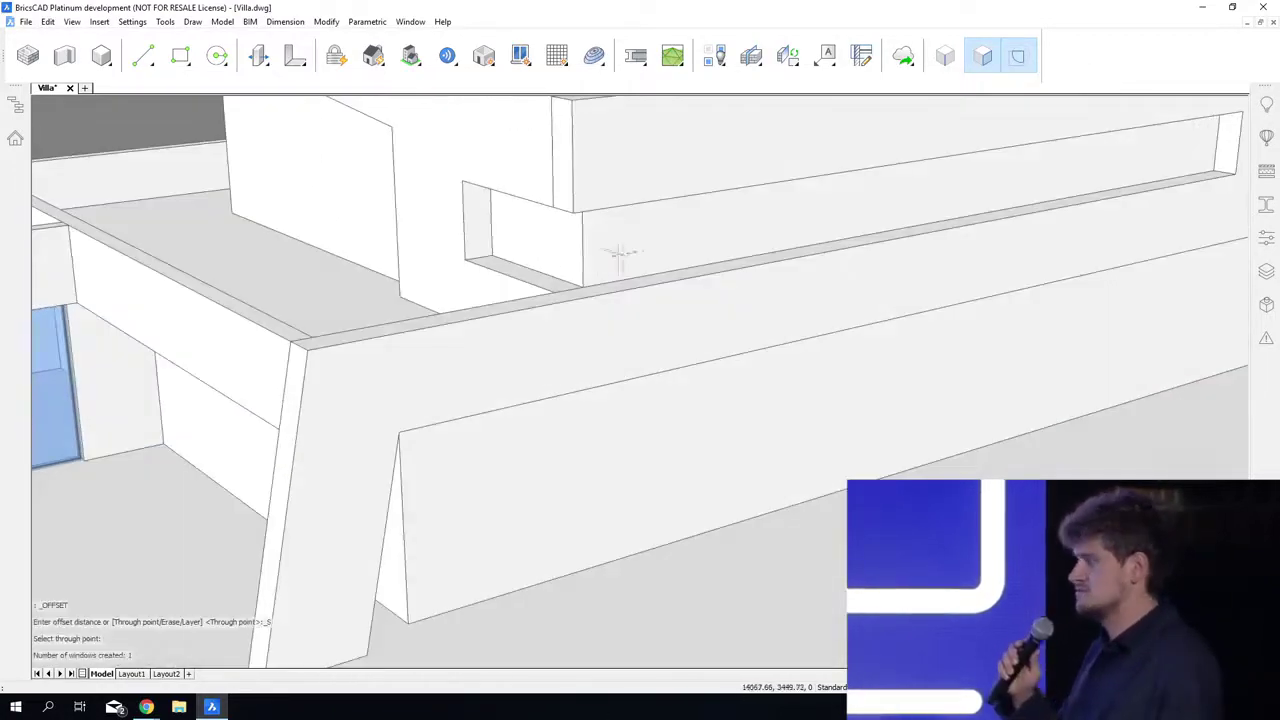
Step: Offset the upper-floor wall's corner edge slightly inward on its terrace-side face within the corner opening, with entity snaps off
click(607, 246)
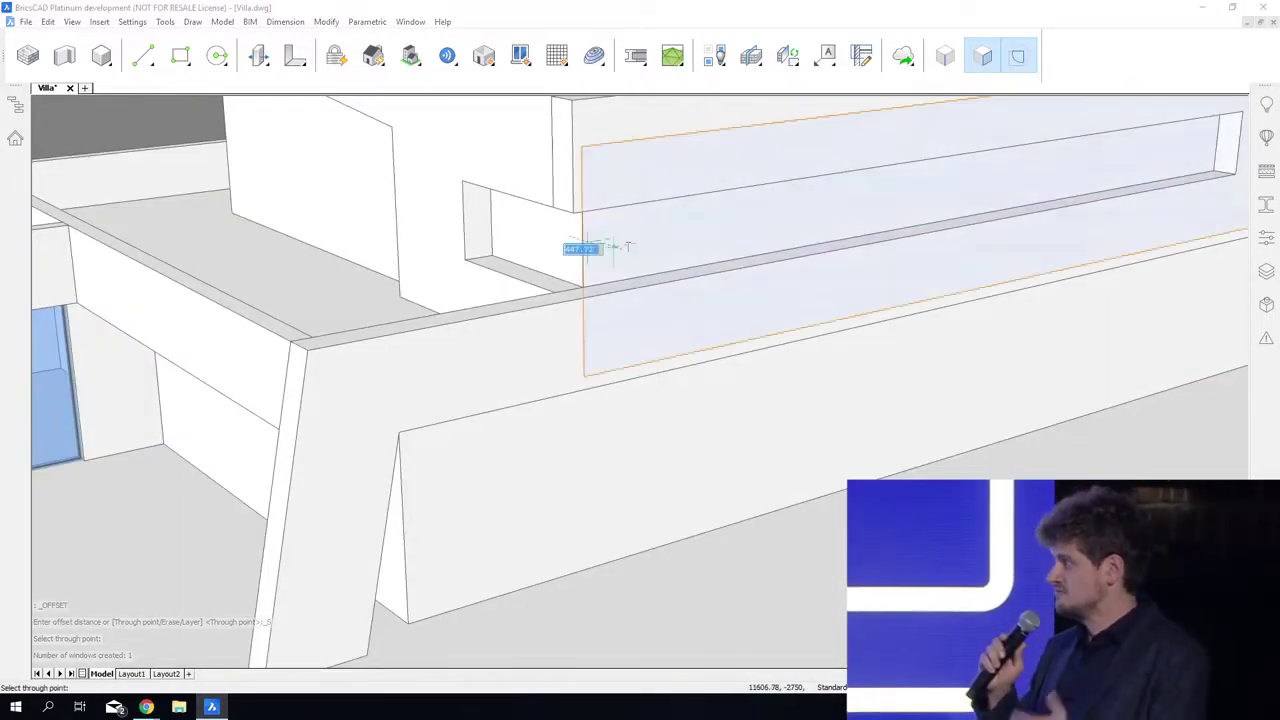
key(Escape)
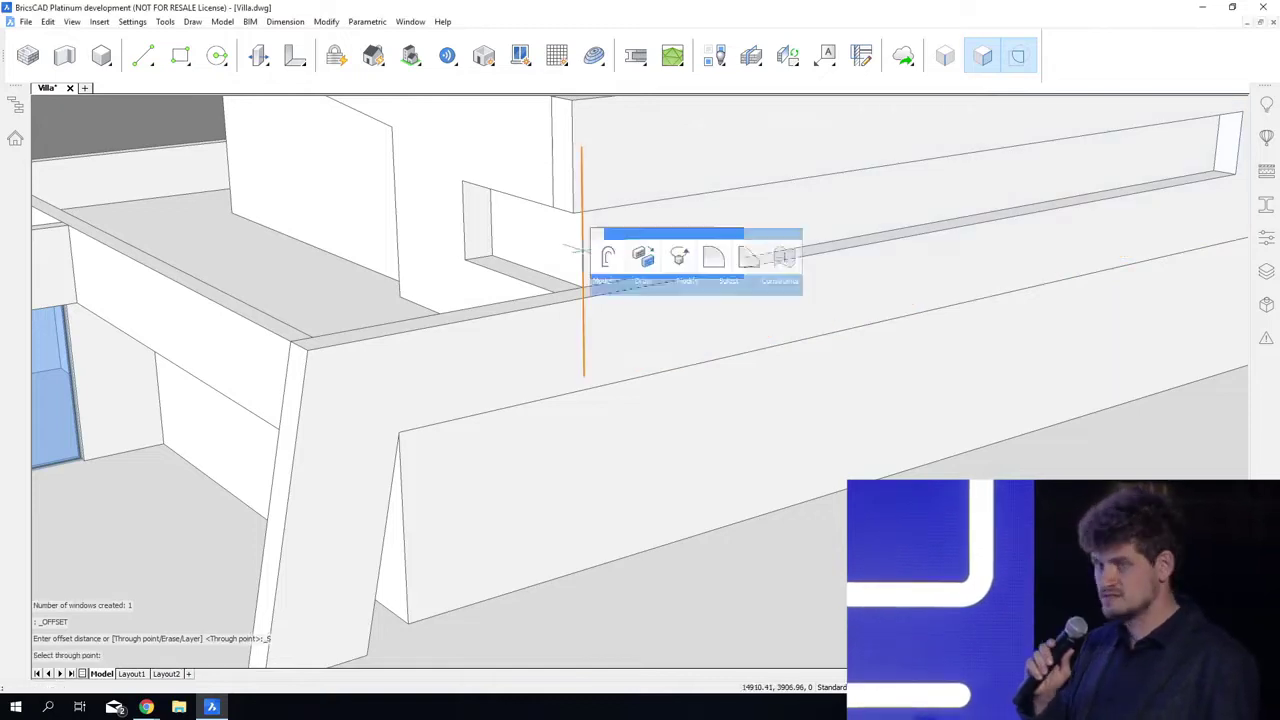
click(605, 257)
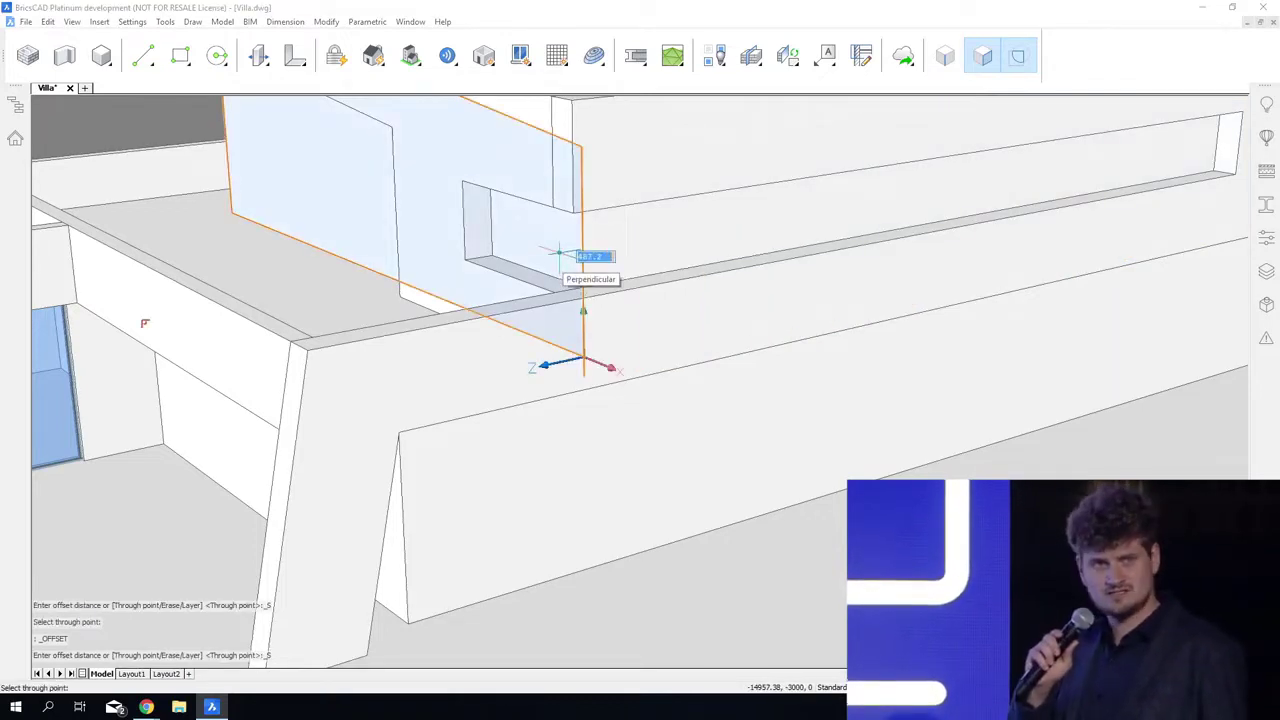
key(F3)
click(558, 252)
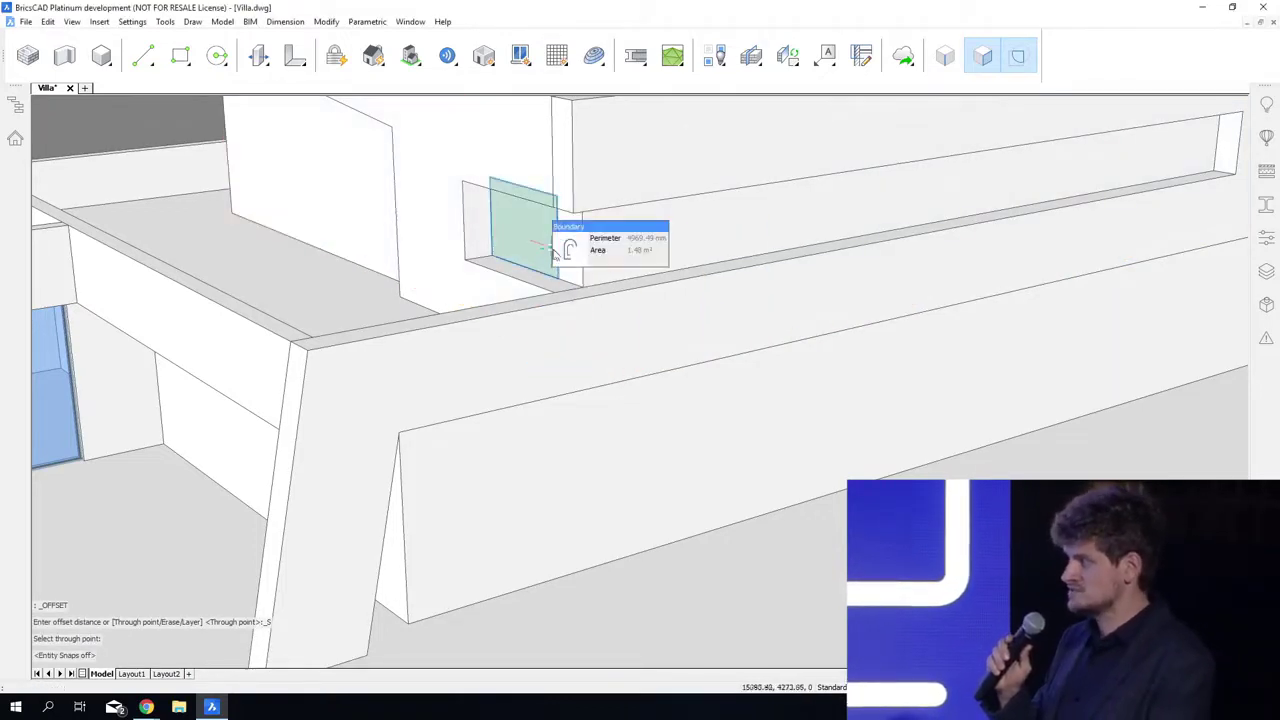
Step: Create a single-pane window in the upper-floor corner opening's terrace-side boundary and a three-panel window in the adjoining long strip opening
click(560, 252)
click(565, 265)
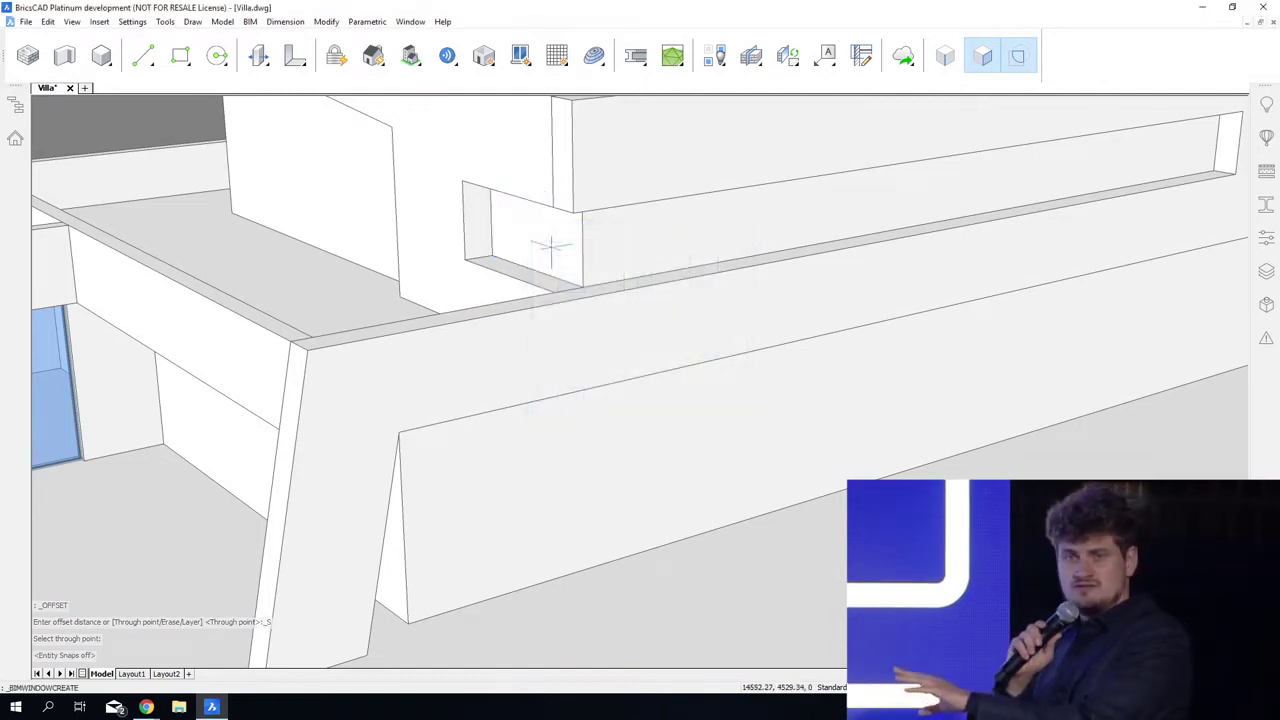
click(694, 252)
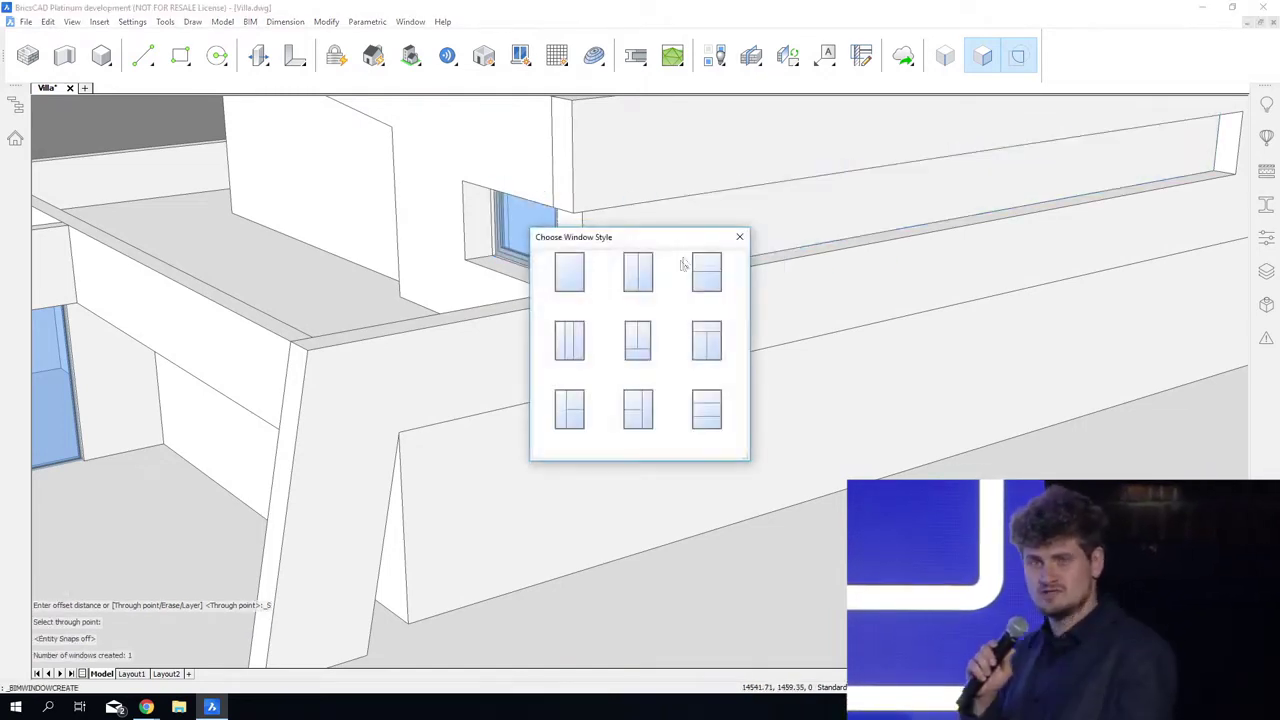
click(575, 342)
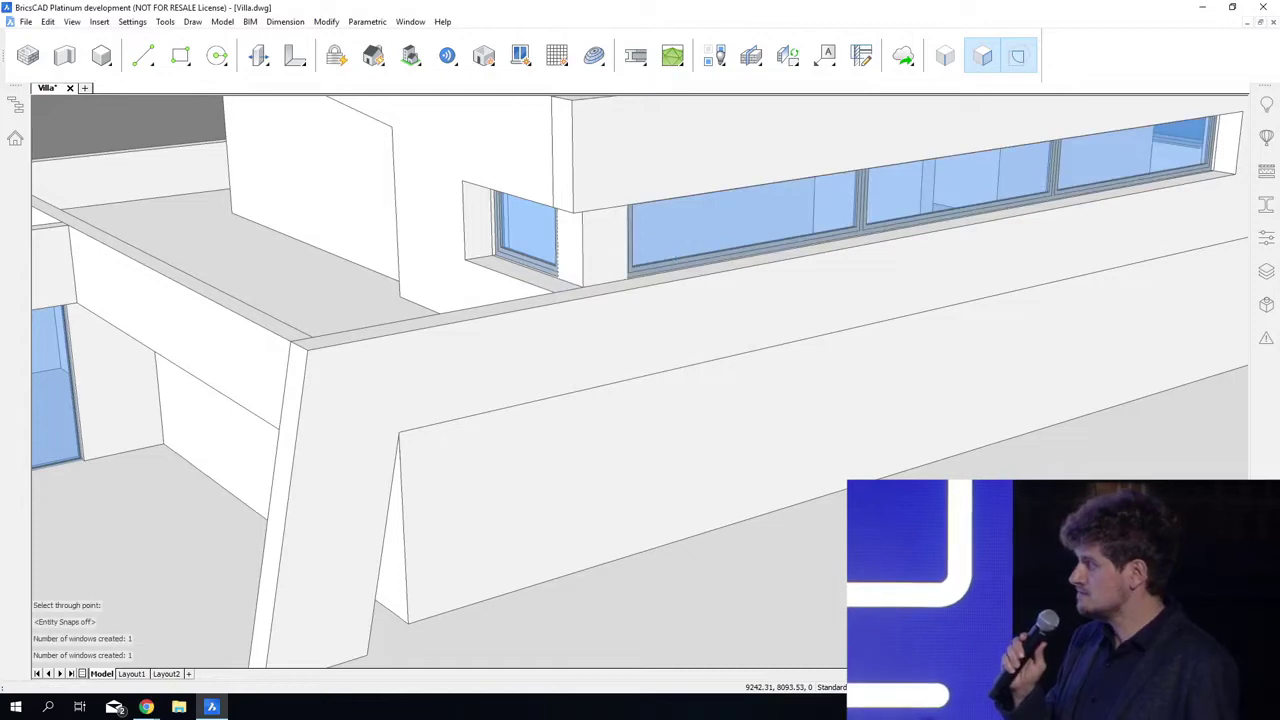
Step: Offset the vertical corner edge of the ground-floor wall beside the leaning support through two points, enclosing a window boundary
shift+middle_drag(690, 710, 497, 530)
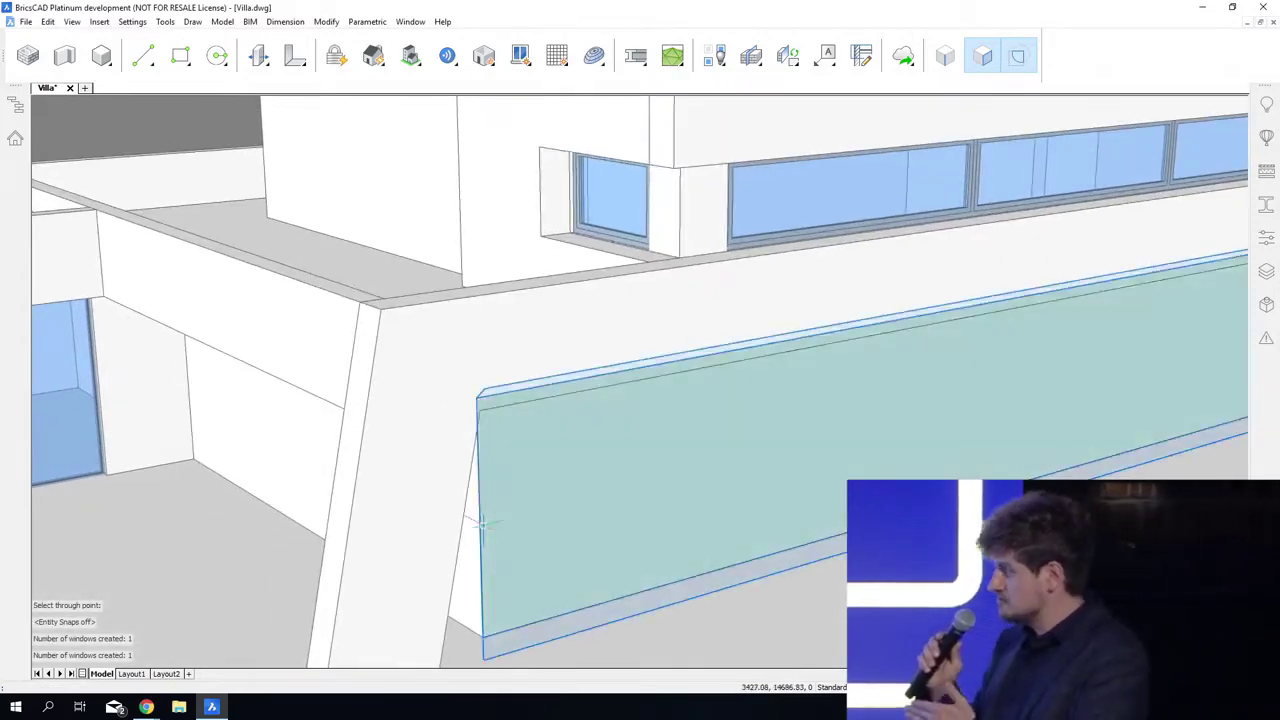
key(Tab)
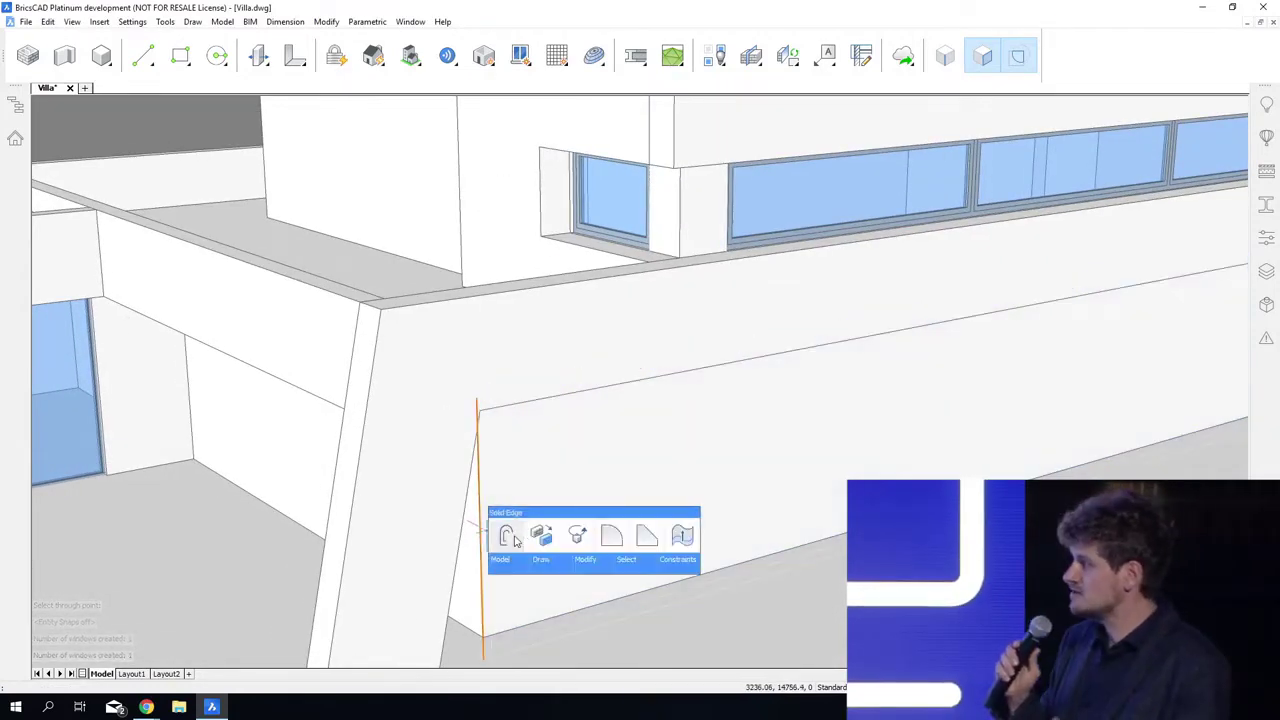
click(513, 539)
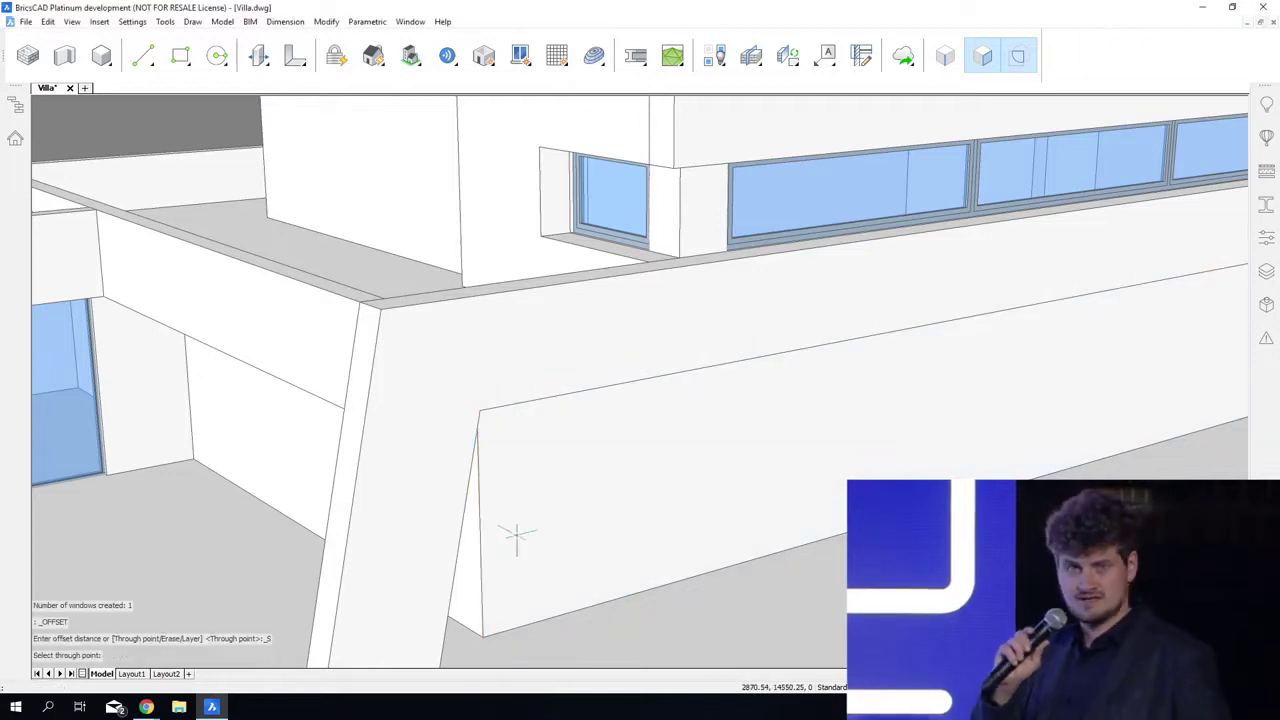
click(543, 542)
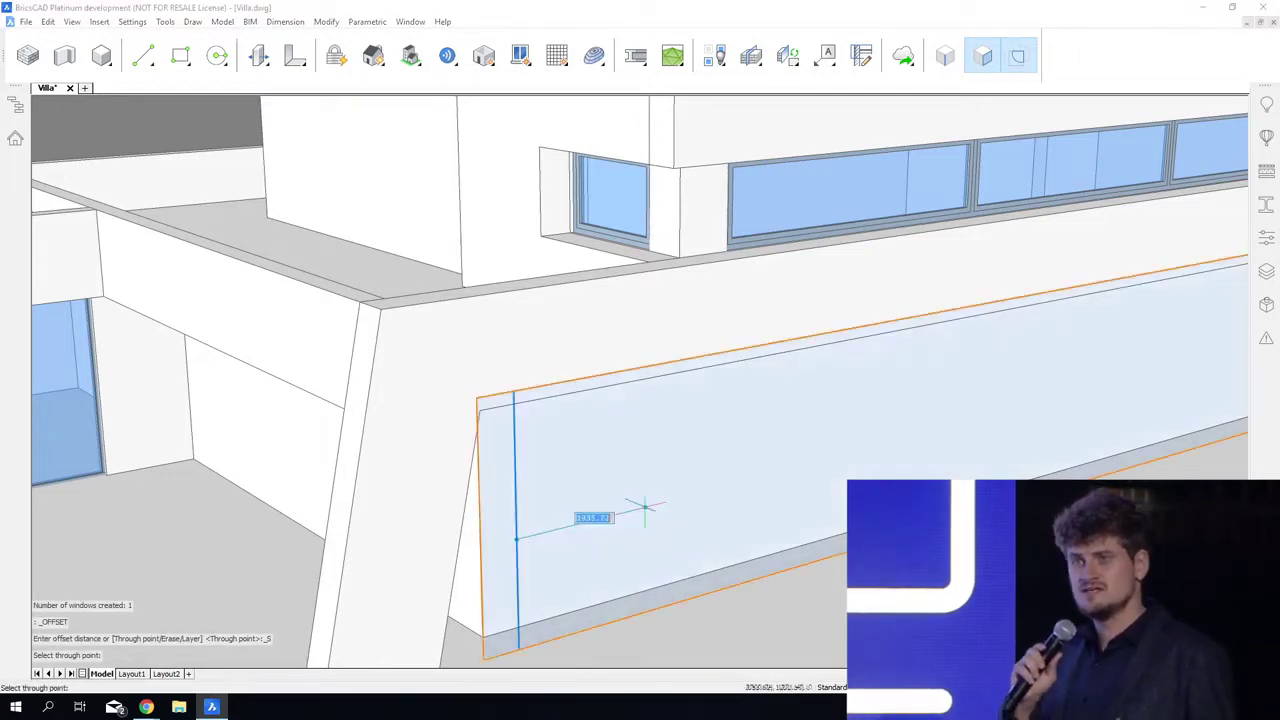
click(740, 487)
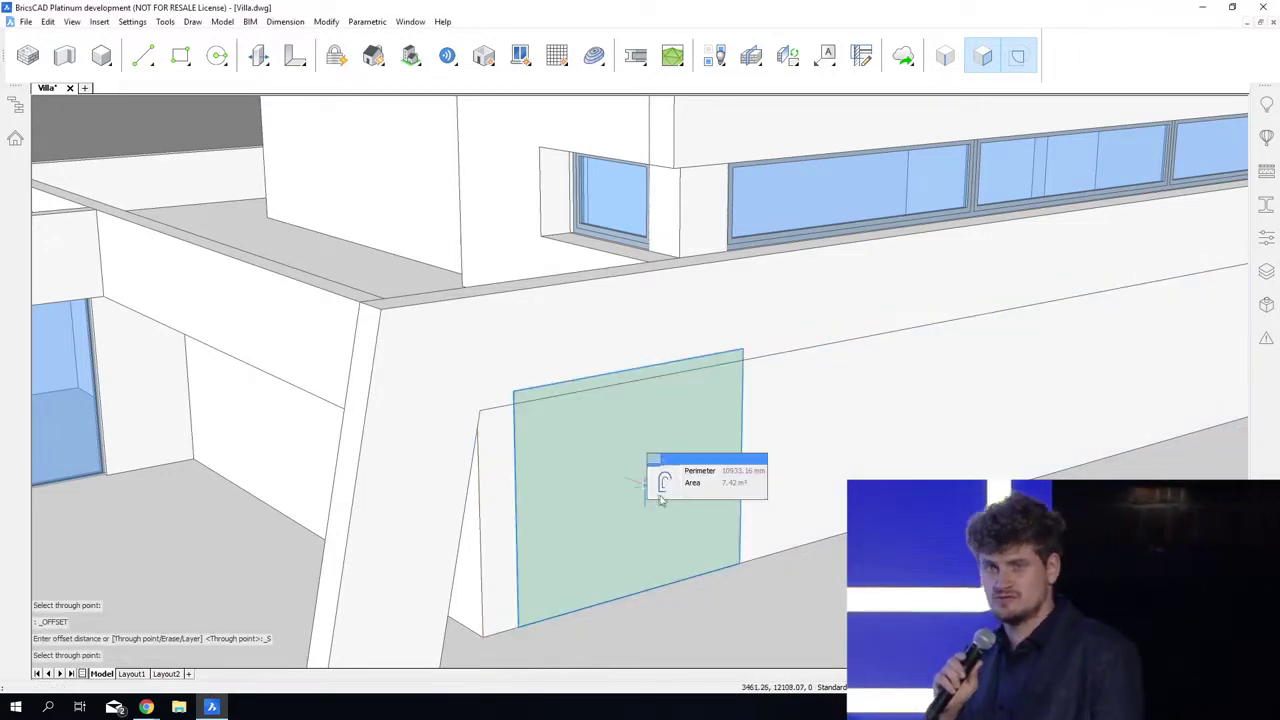
Step: Create a window with two vertical panels in the boundary between the offset lines on the ground-floor wall
click(661, 490)
click(669, 488)
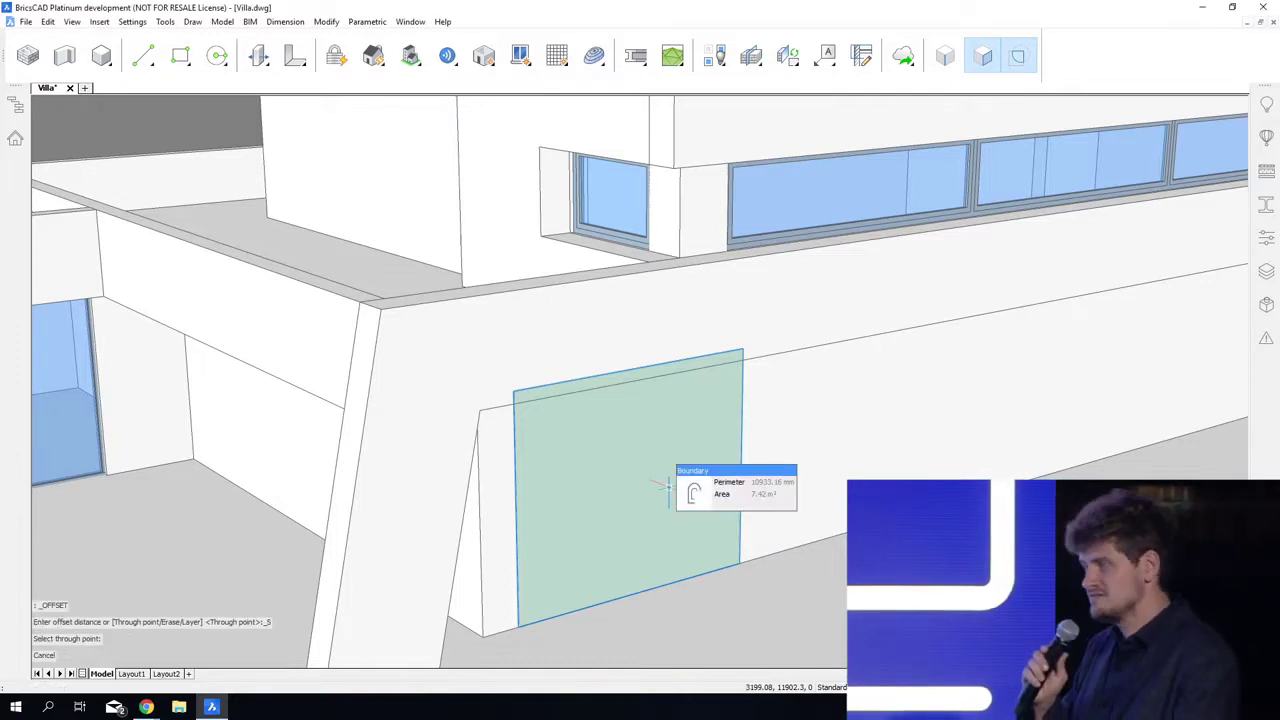
click(722, 494)
click(648, 288)
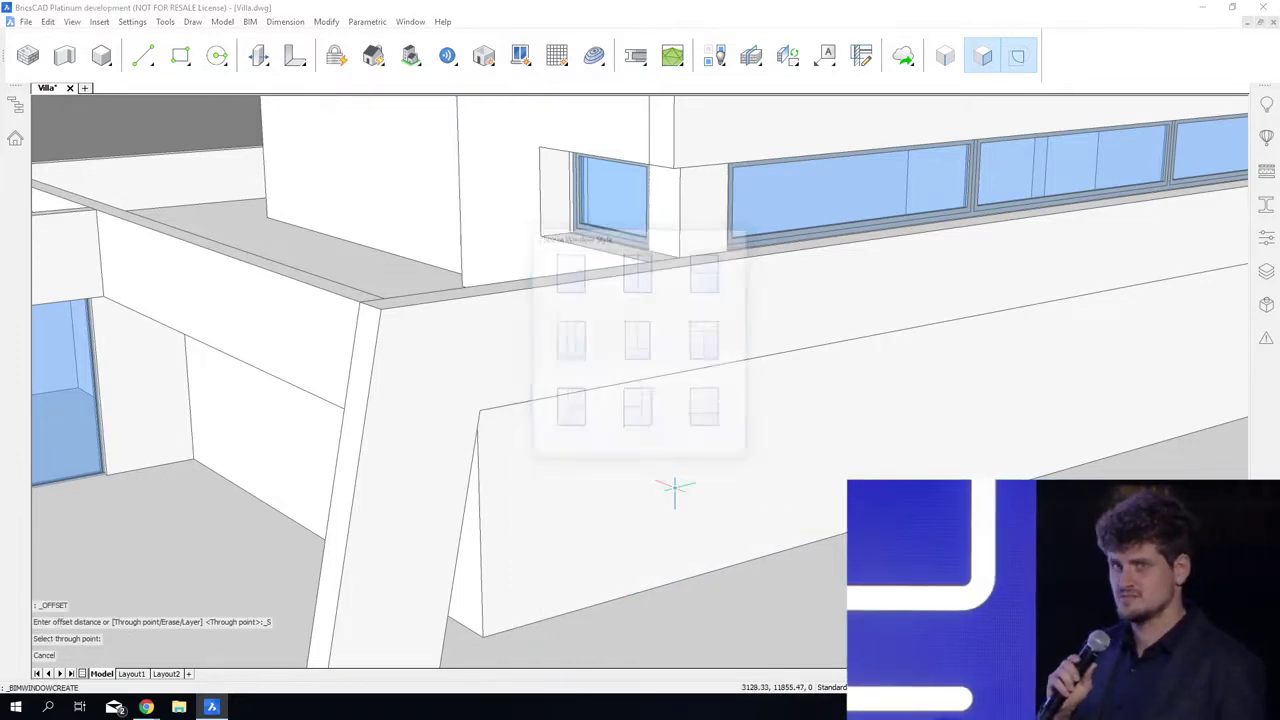
Step: Offset both end edges of the ground-floor courtyard wall slightly inward and create a window with three vertical panels between them
scroll(671, 486, up, 3)
shift+middle_drag(671, 486, 752, 672)
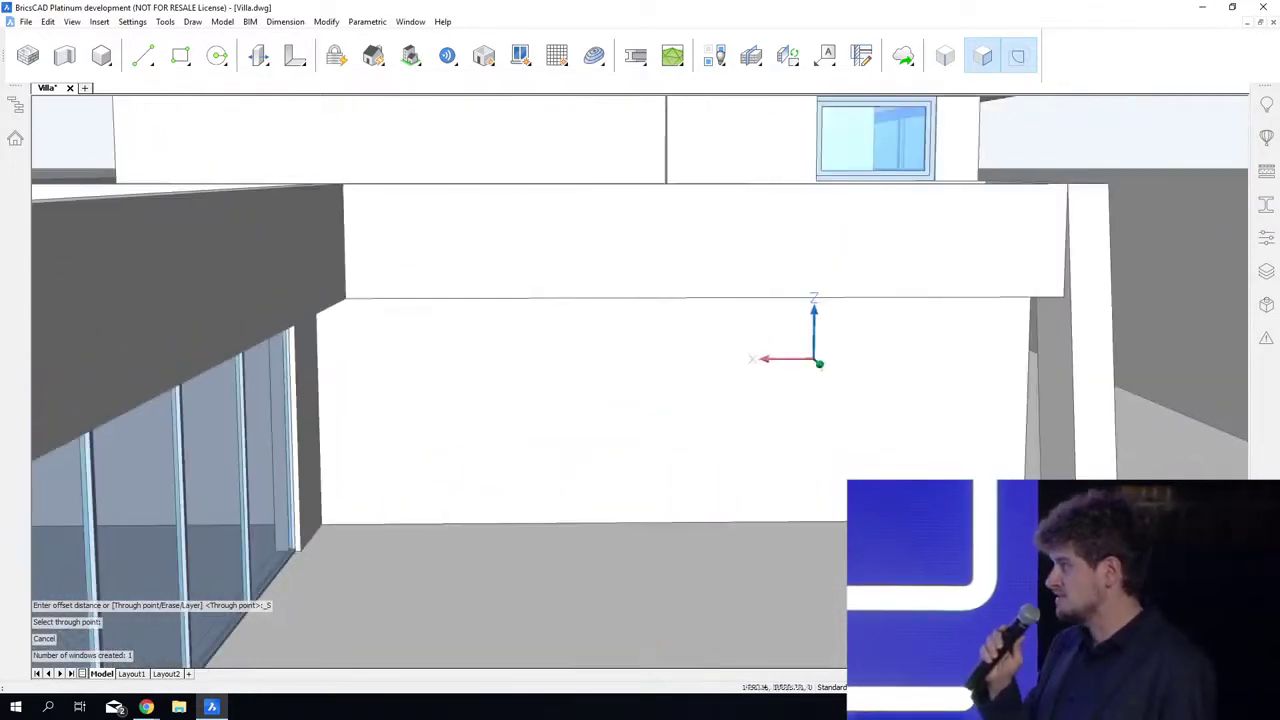
click(1046, 382)
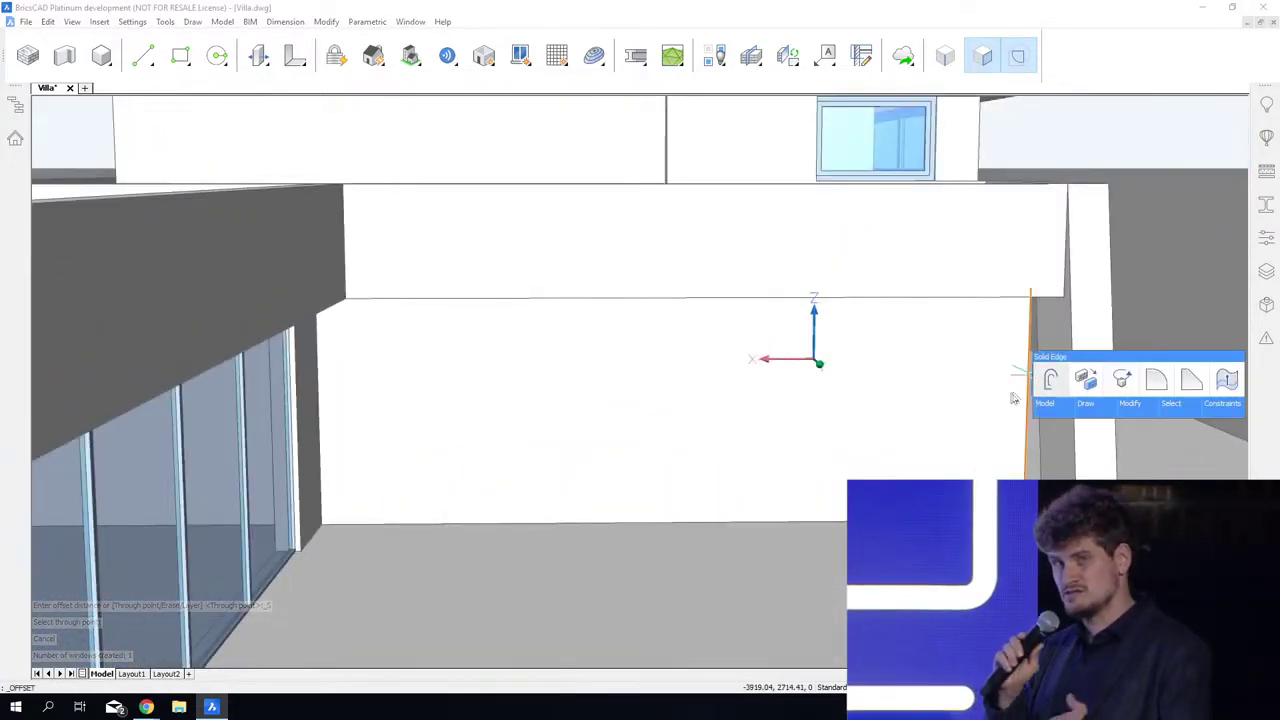
click(989, 403)
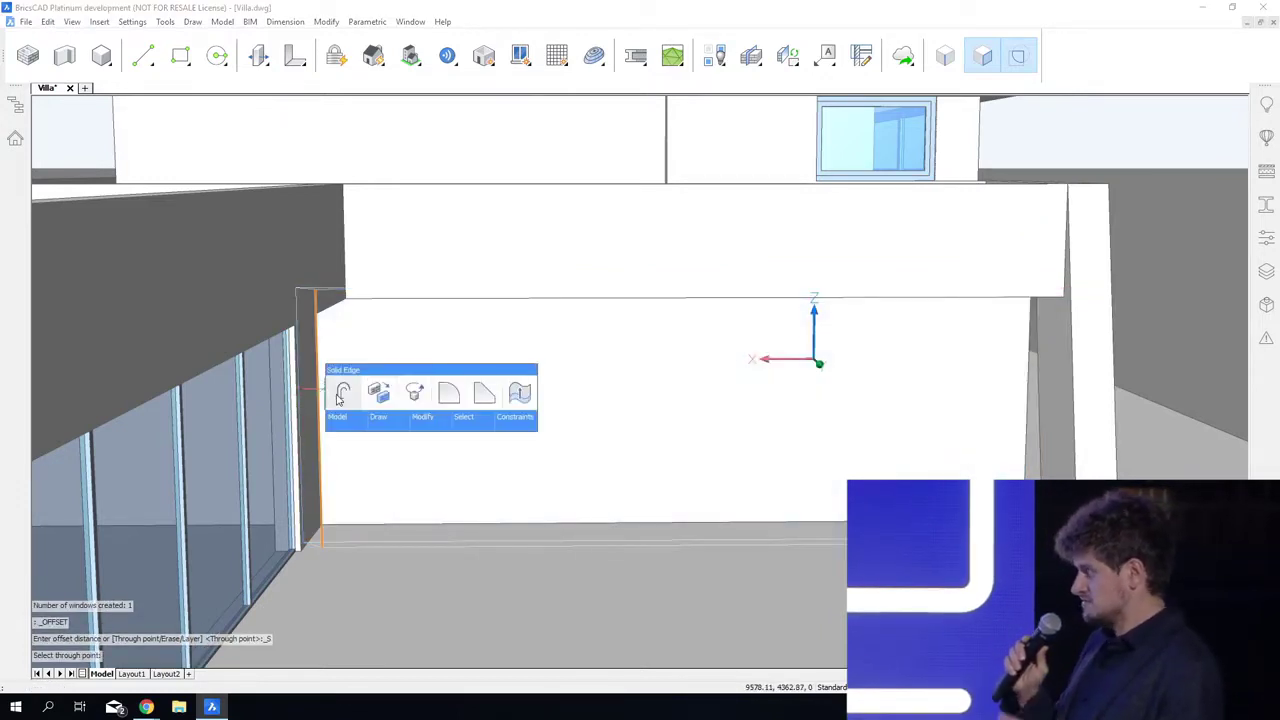
click(360, 412)
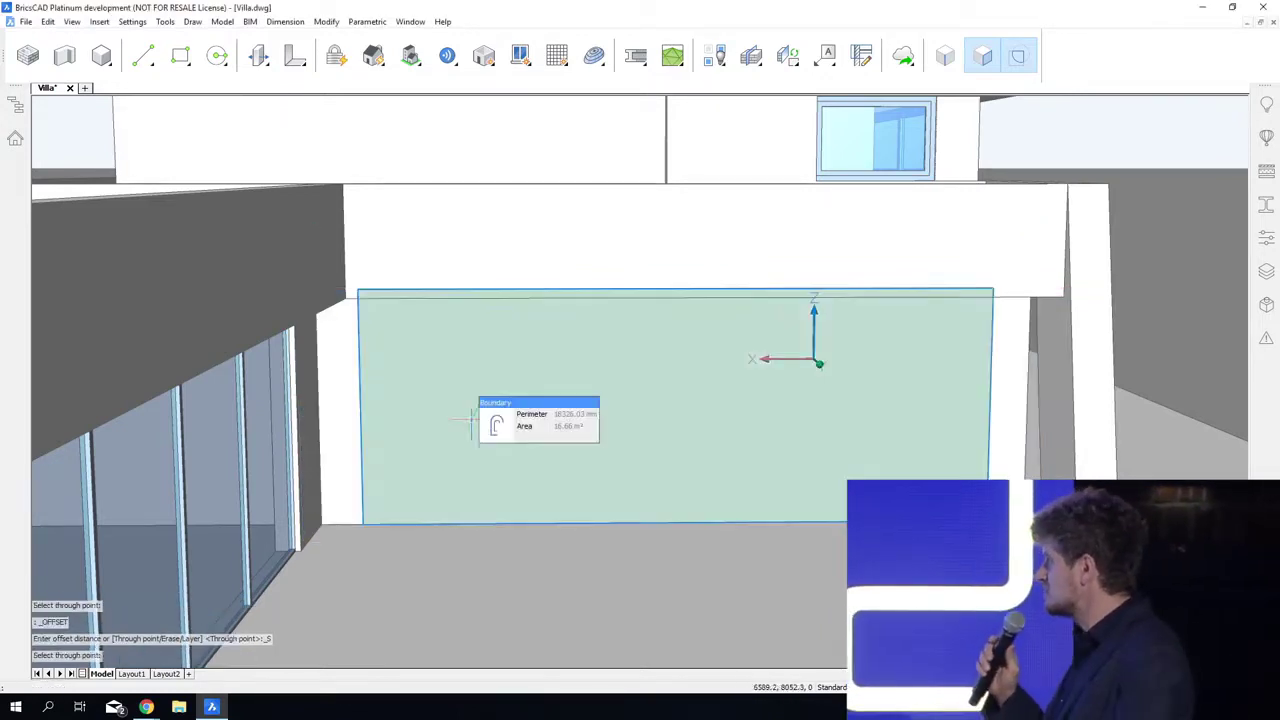
click(531, 426)
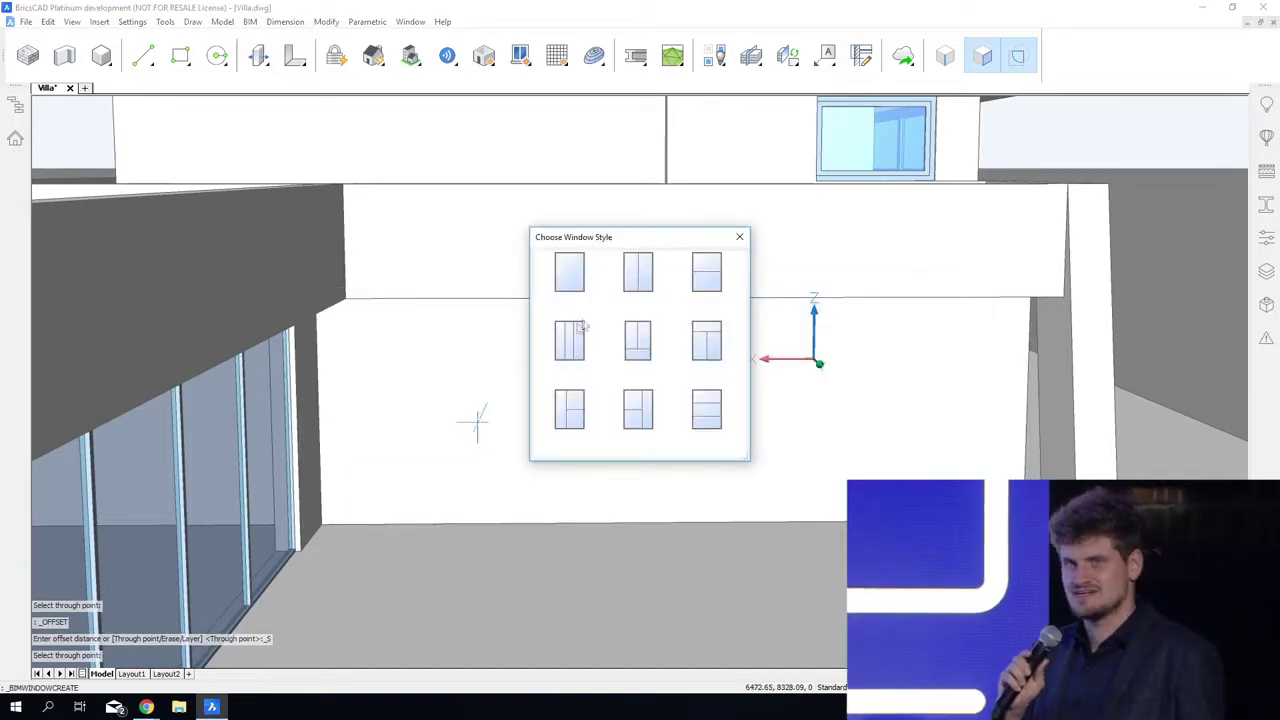
click(575, 330)
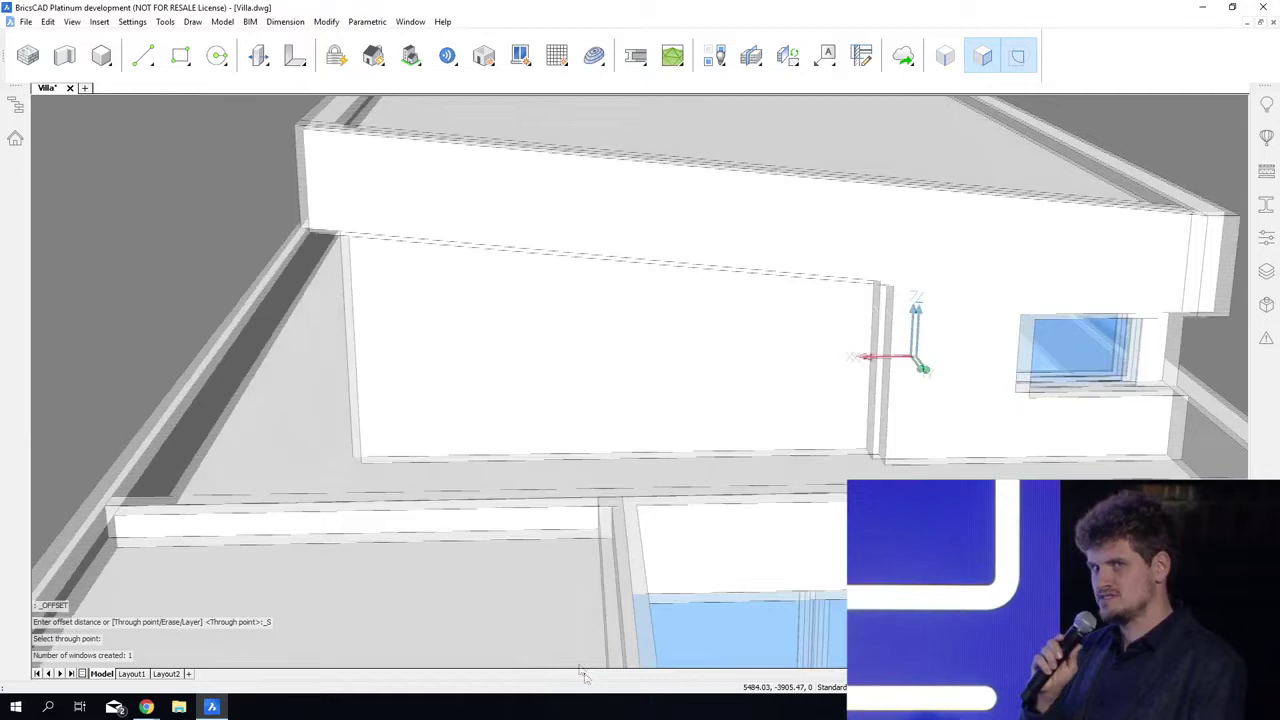
Step: Offset the outer end edge of the upper-floor terrace wall slightly inward and create a single-pane window in the resulting boundary
shift+middle_drag(583, 675, 612, 699)
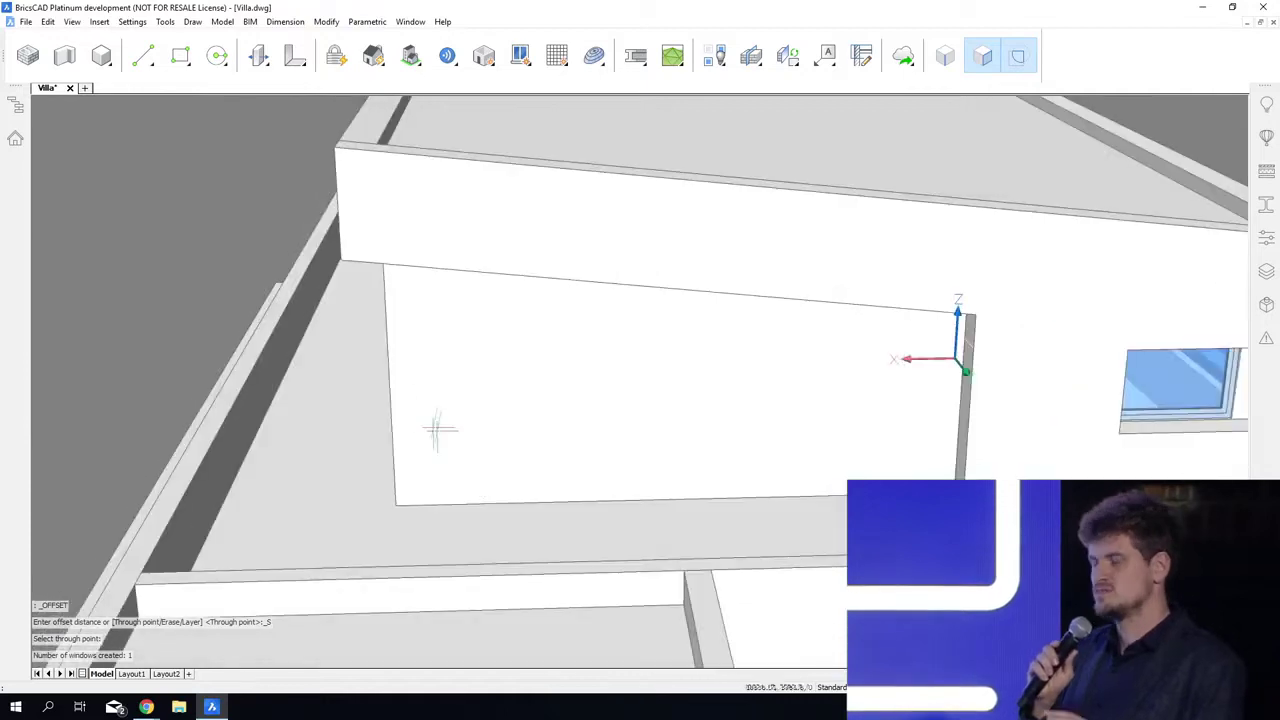
mouse_move(391, 368)
click(418, 380)
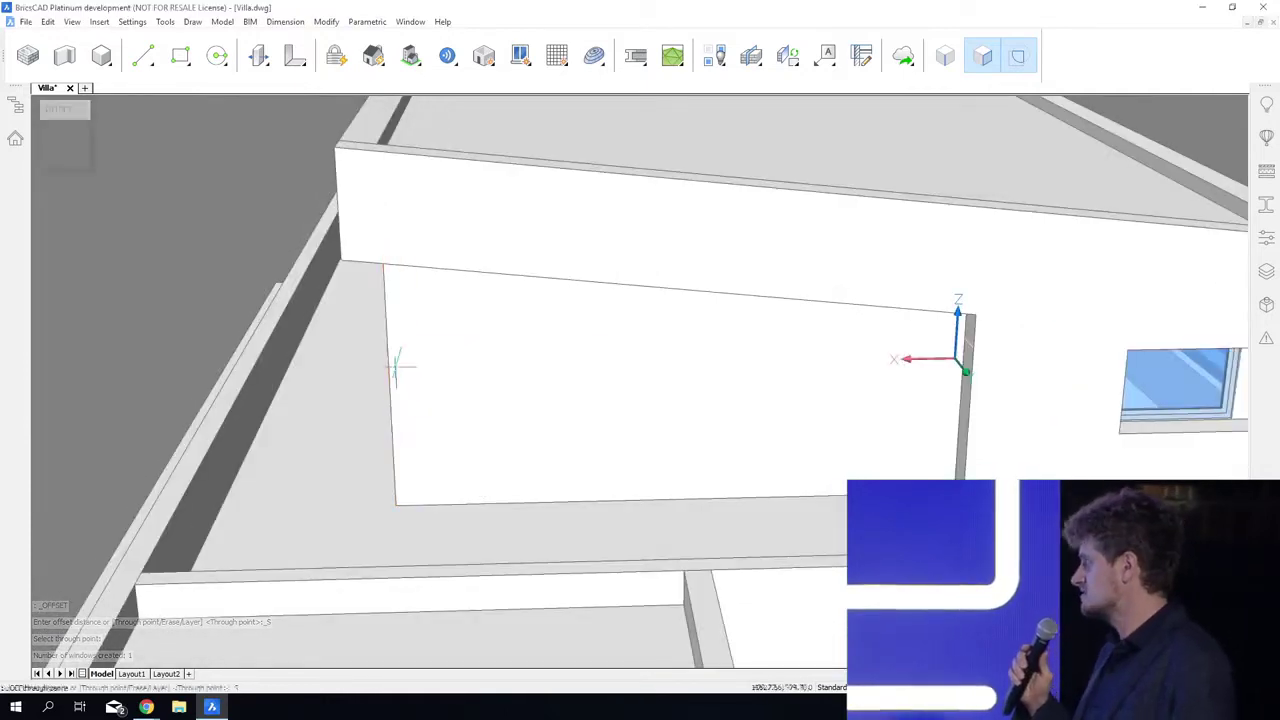
click(437, 380)
mouse_move(535, 370)
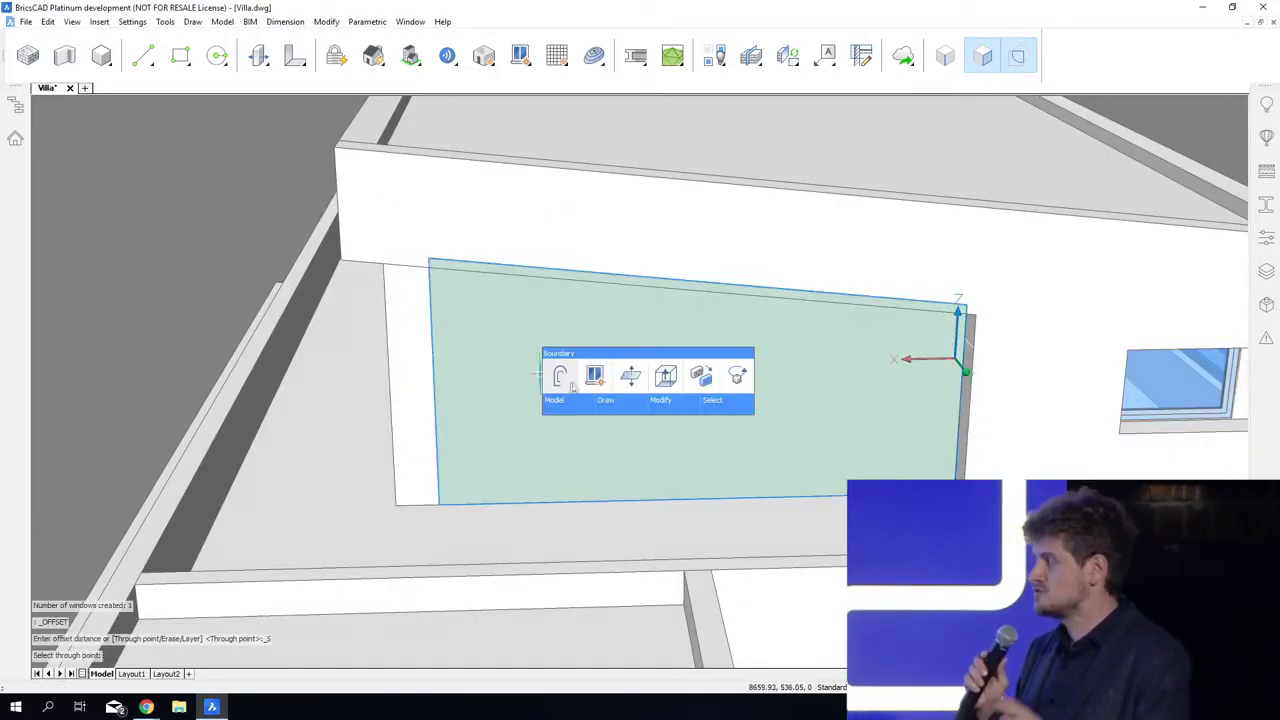
click(596, 376)
click(562, 282)
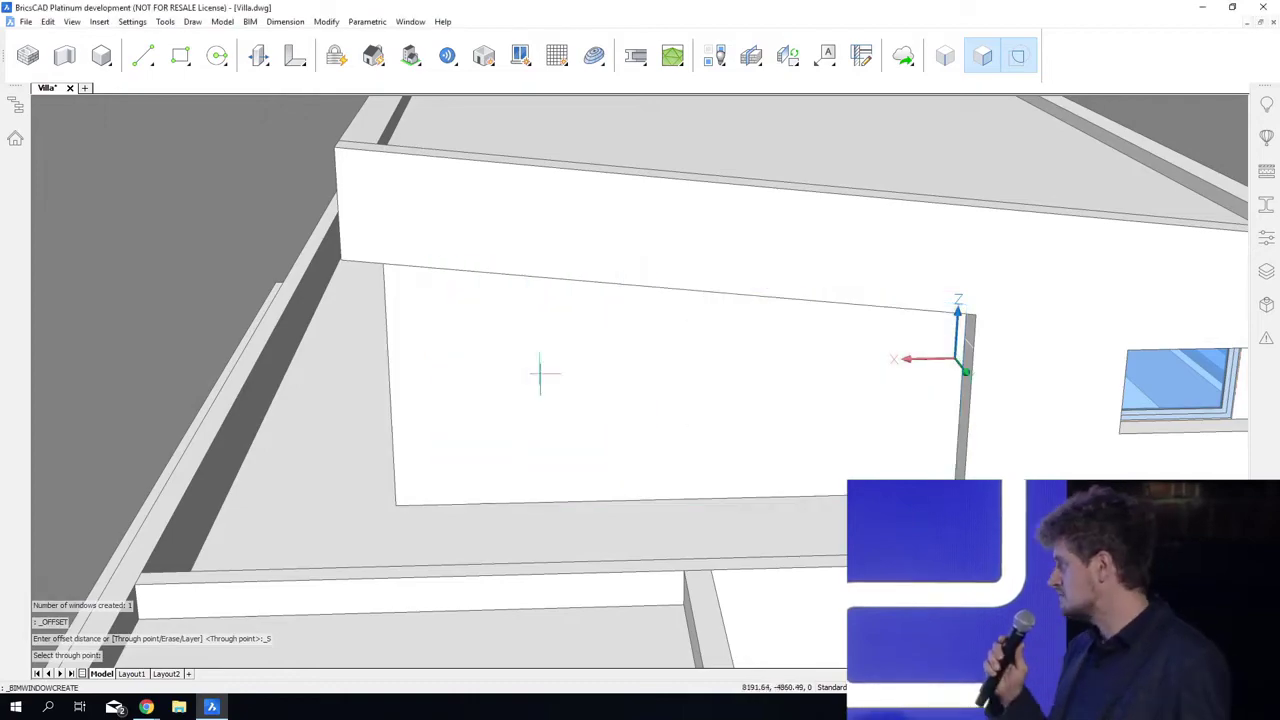
Step: Insert the Door_Rollingup component in the ground-floor wall below the terrace parapet, 1000 mm from its end edge and 0 mm above its base
scroll(555, 300, down, 4)
shift+middle_drag(555, 300, 816, 580)
scroll(543, 290, down, 3)
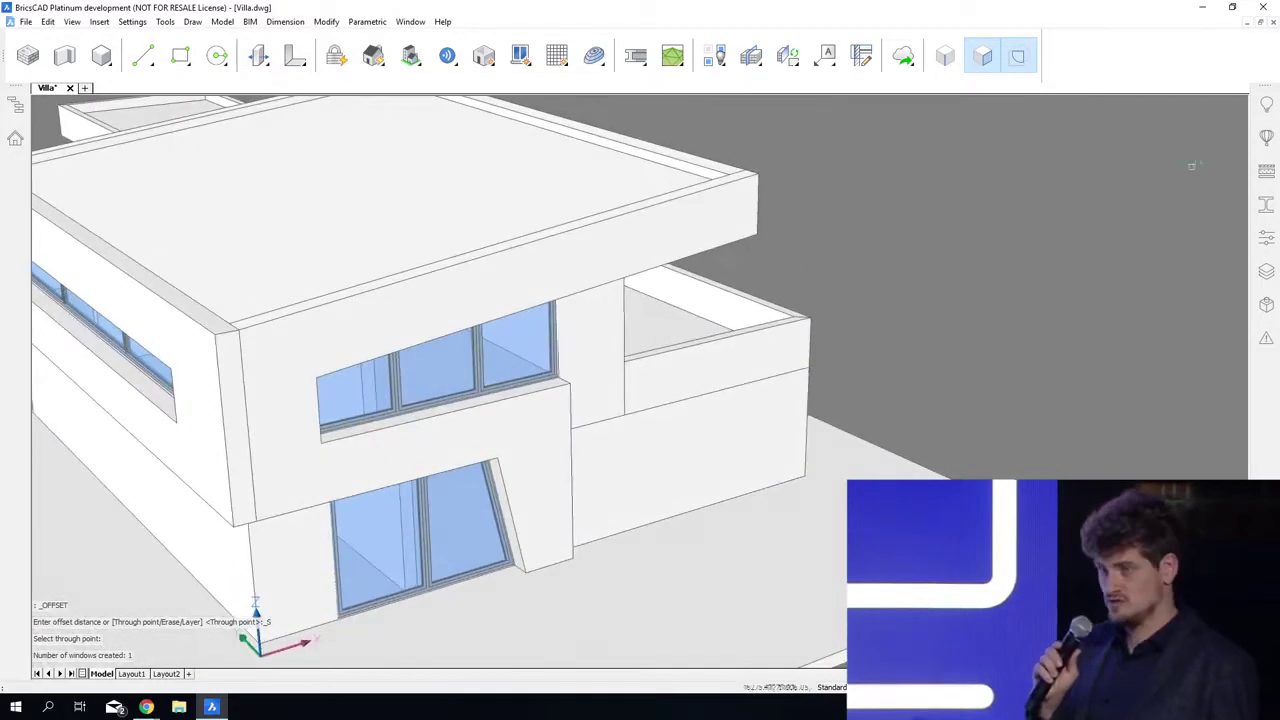
click(1266, 137)
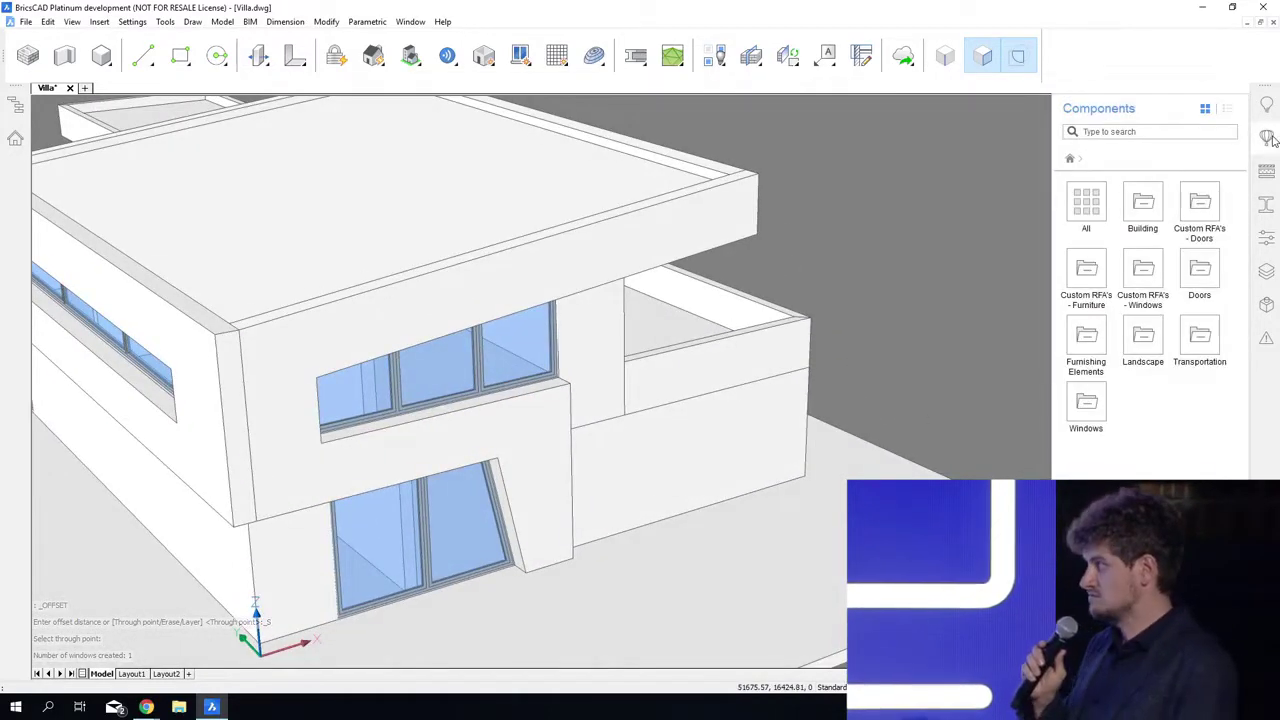
click(1199, 272)
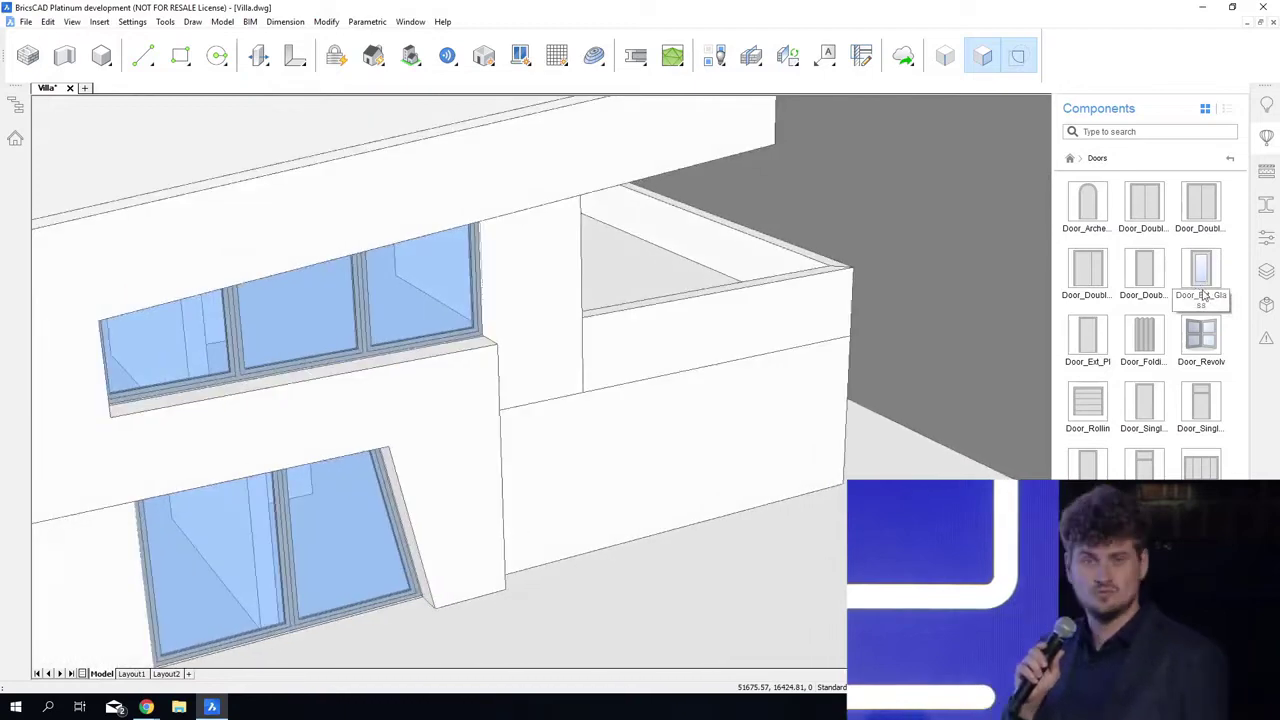
drag(1087, 402, 775, 467)
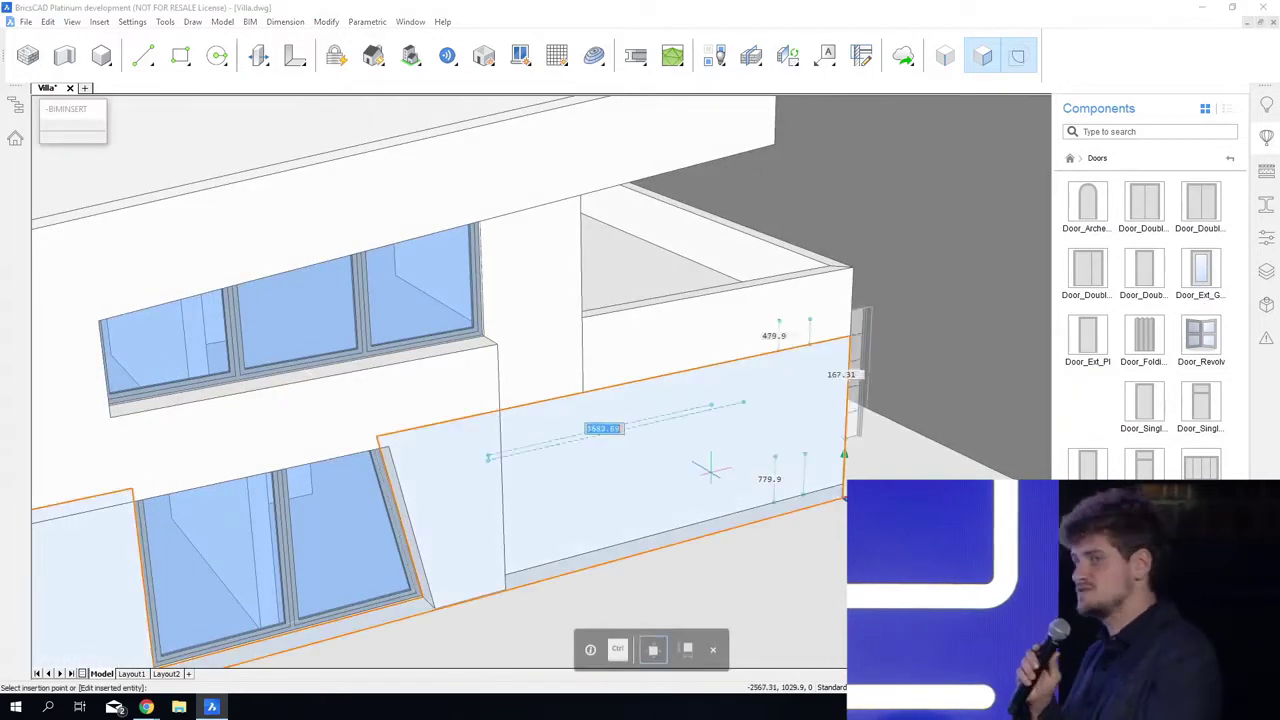
key(Tab)
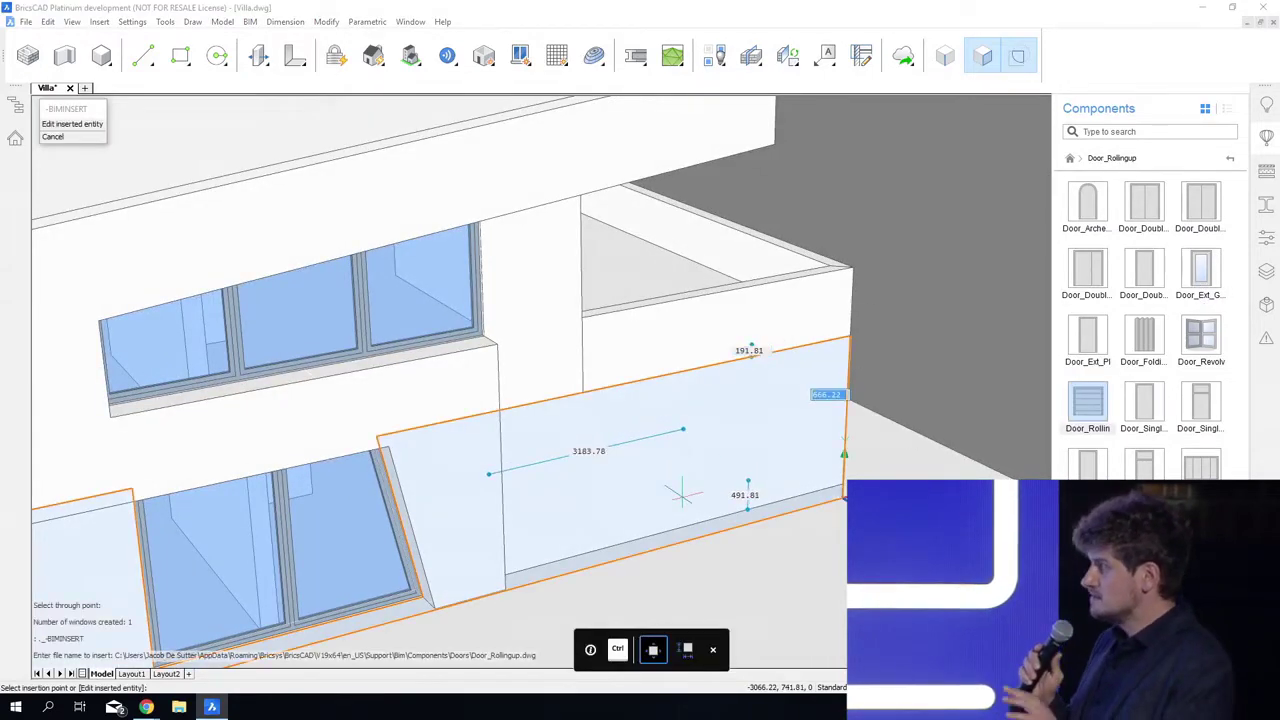
text(1000)
key(Tab)
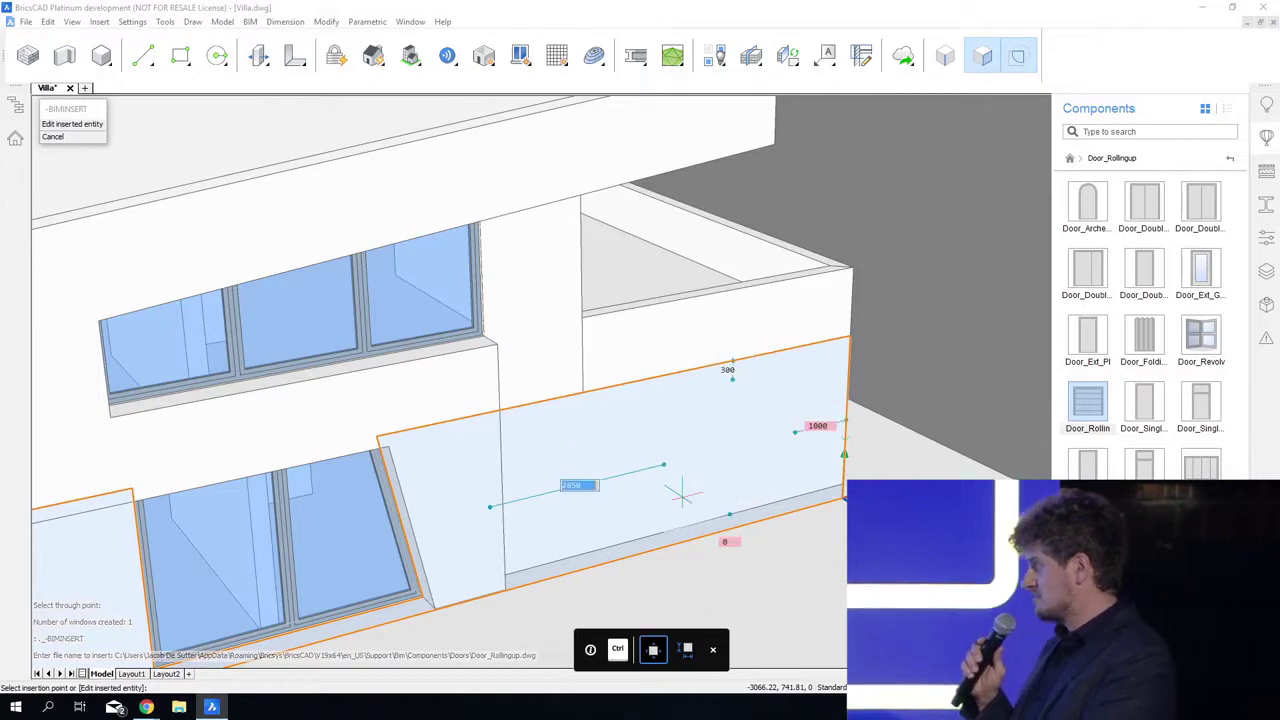
key(Return)
Step: Close the component library and save the drawing with the whole villa in view
shift+middle_drag(638, 655, 365, 661)
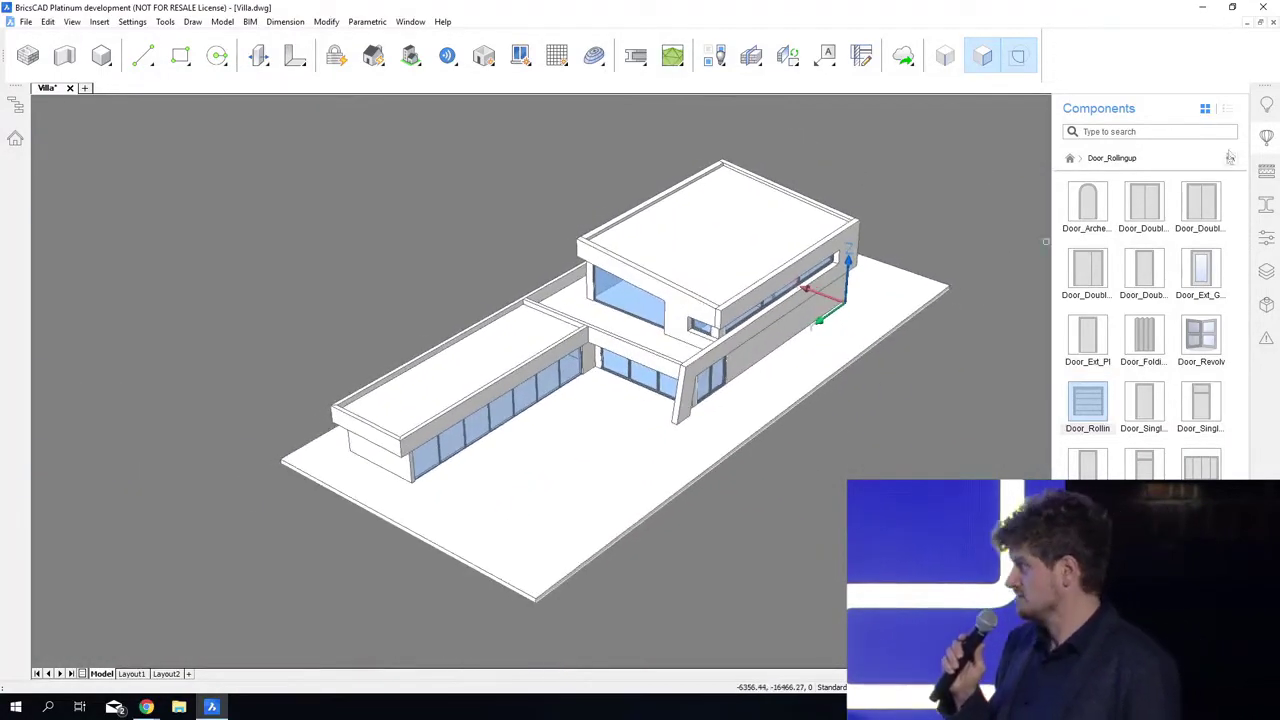
click(1266, 138)
shift+middle_drag(1014, 458, 1025, 452)
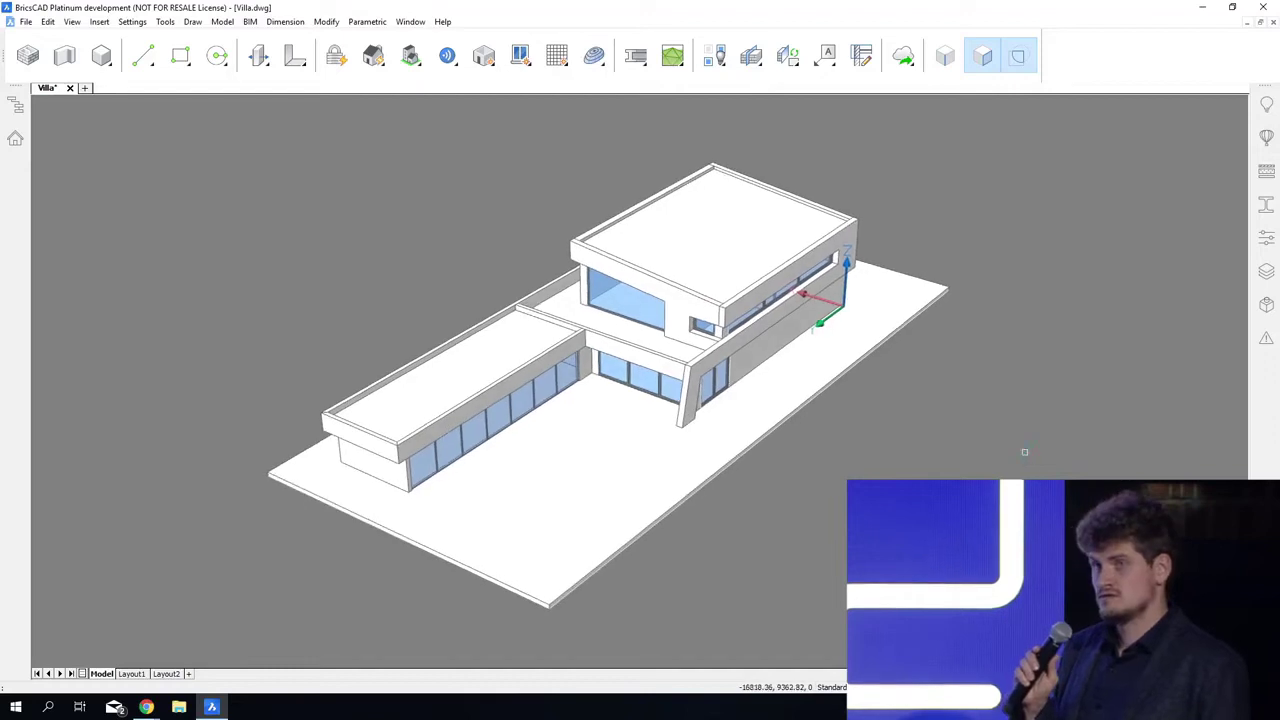
key(ctrl+s)
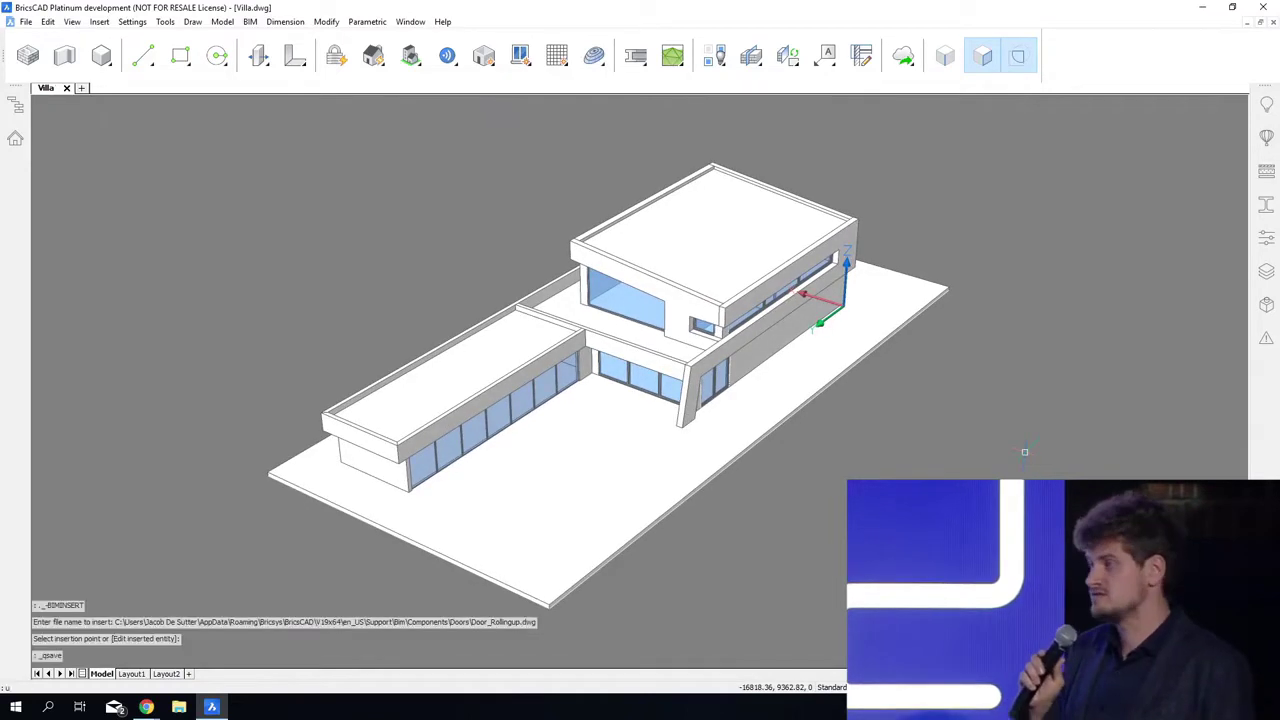
Step: Turn the UCS icon off and save the drawing again
text(ucsicon)
key(Return)
text(of)
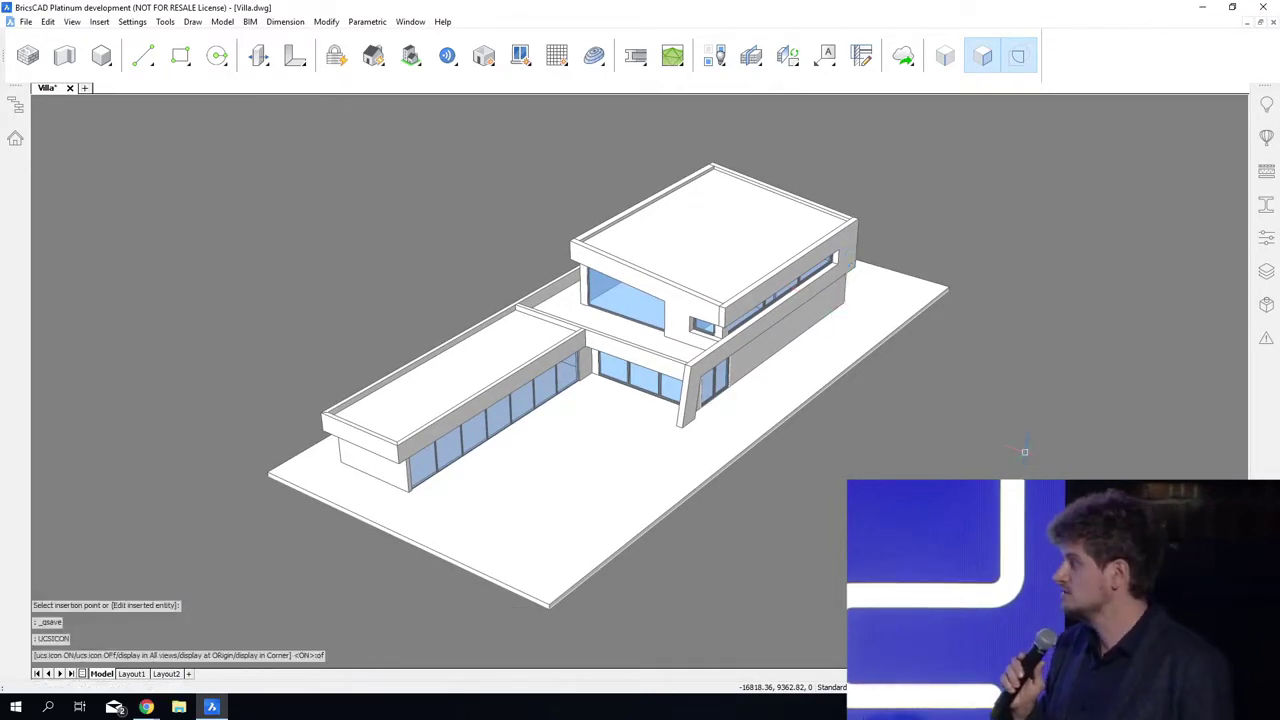
key(Return)
key(ctrl+s)
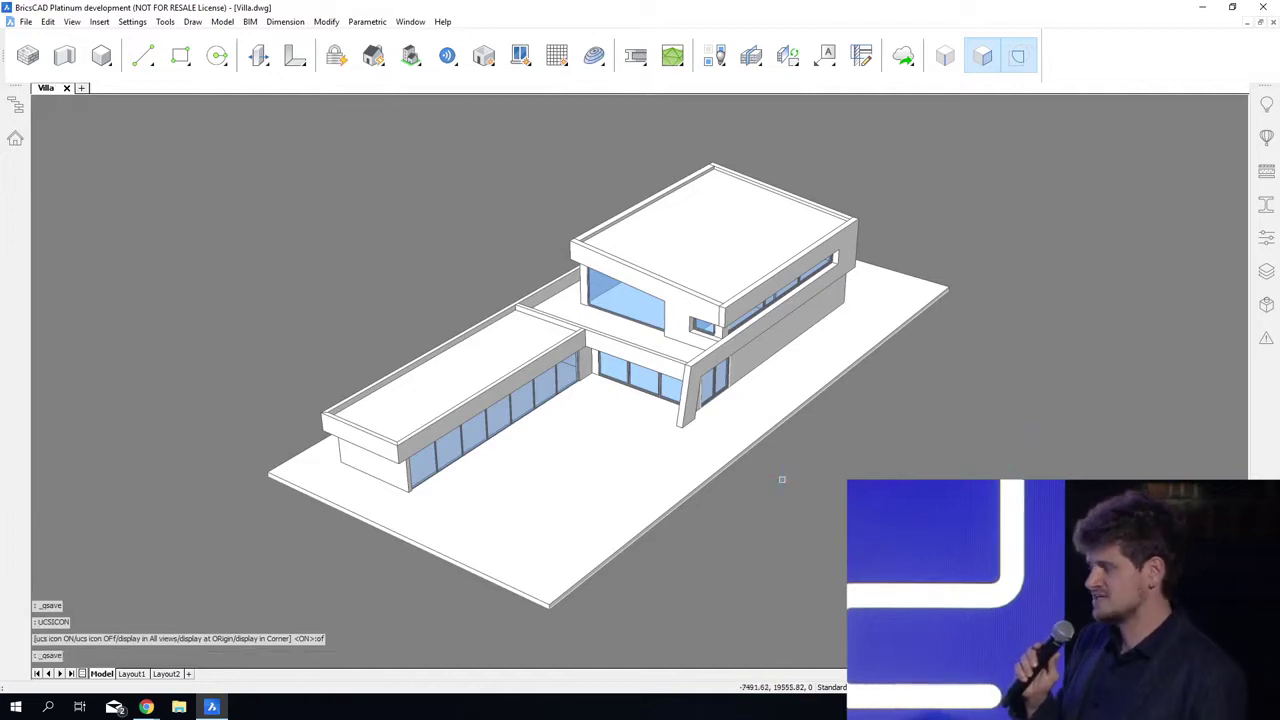
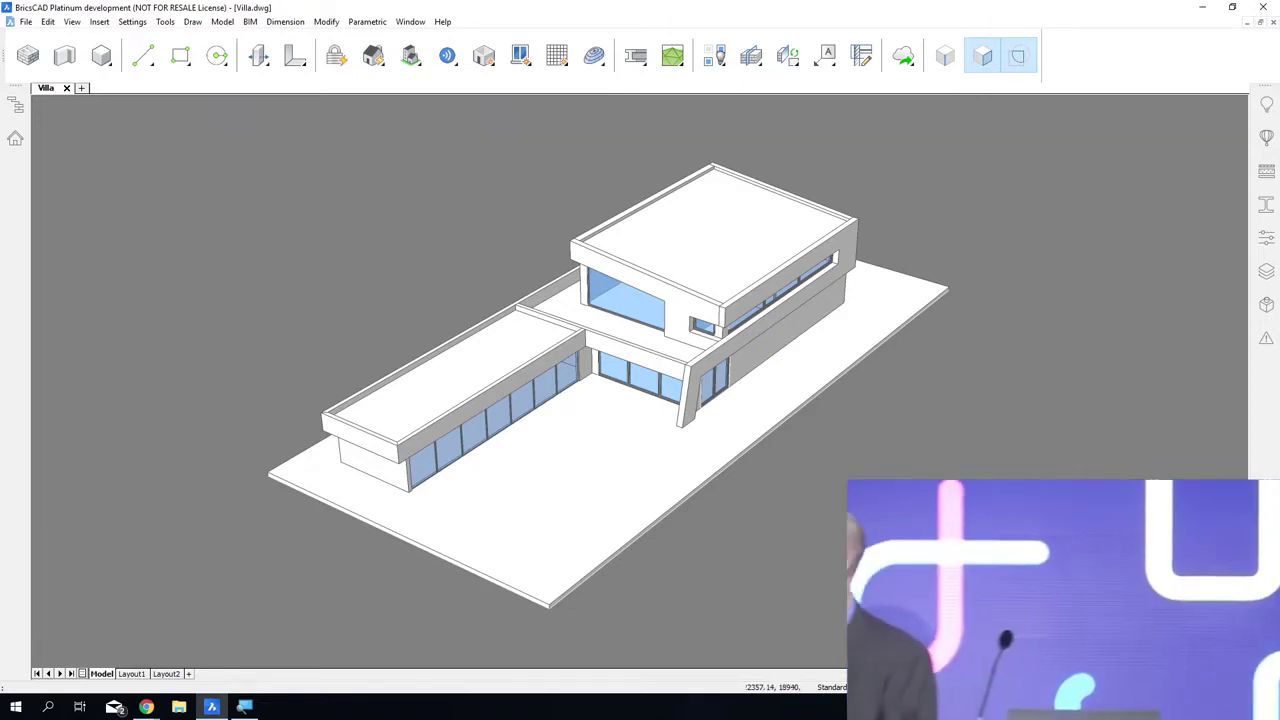
Step: Bimify the villa with classification, structural/MEP profiles, buildings and stories, and elevation and floor plan sections all enabled
click(372, 58)
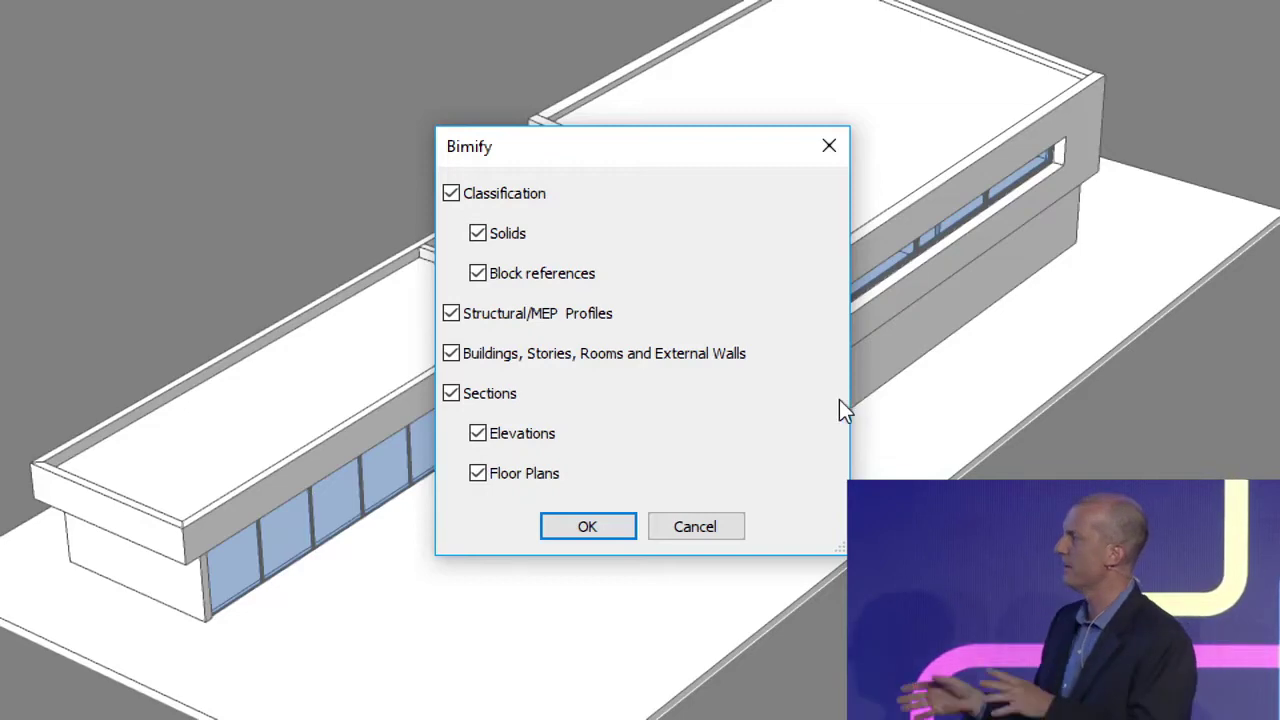
click(615, 527)
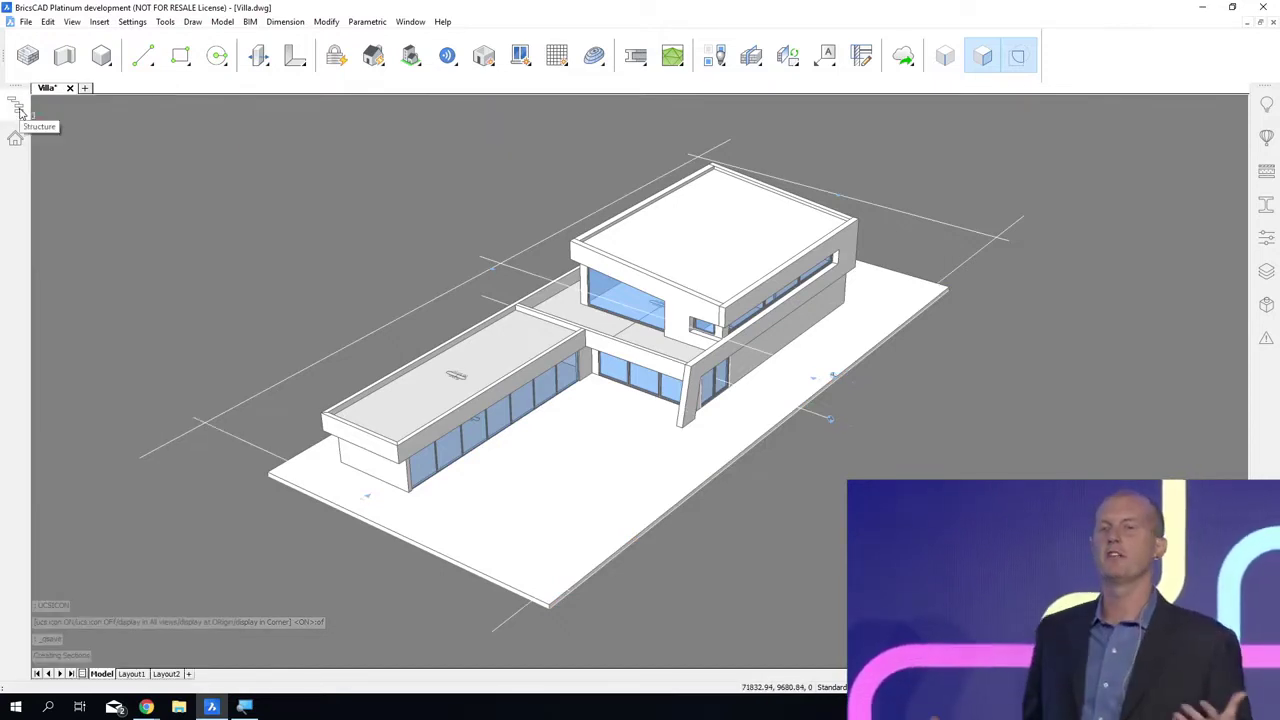
Step: Show the model structure tree and expand Building Elements down to the Floor 0 element types
mouse_move(15, 107)
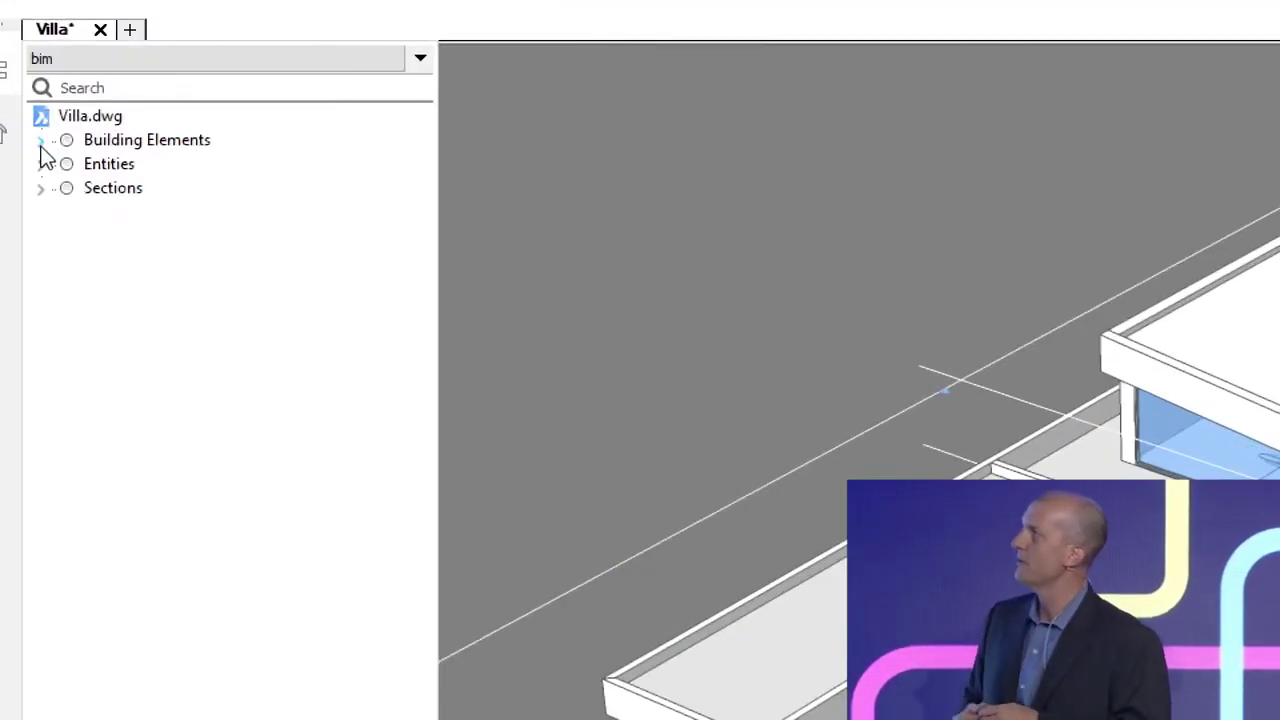
click(40, 141)
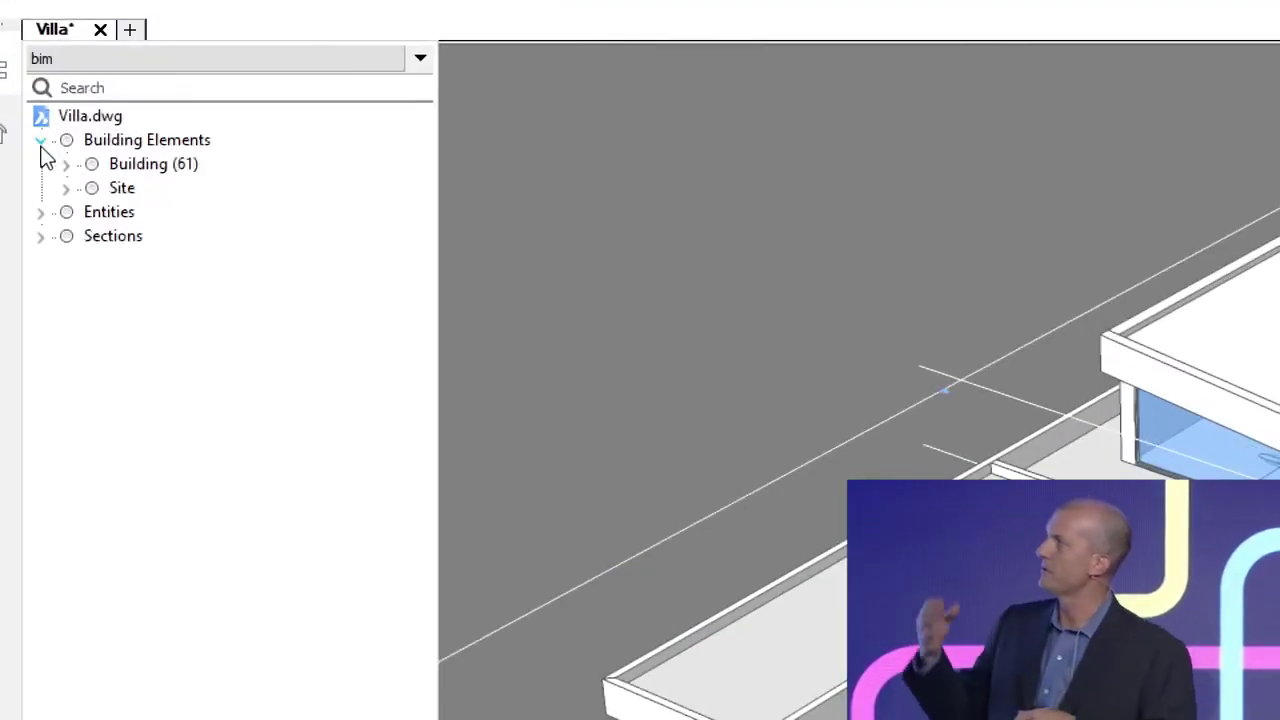
click(66, 164)
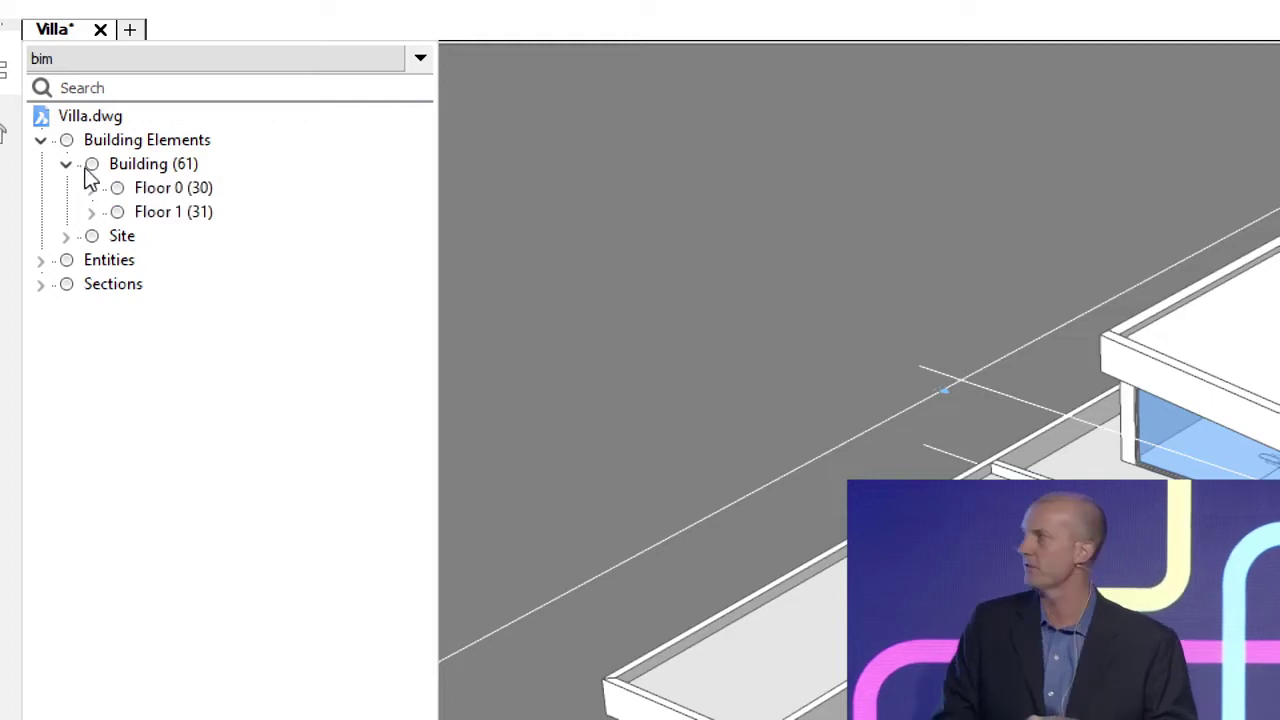
click(91, 190)
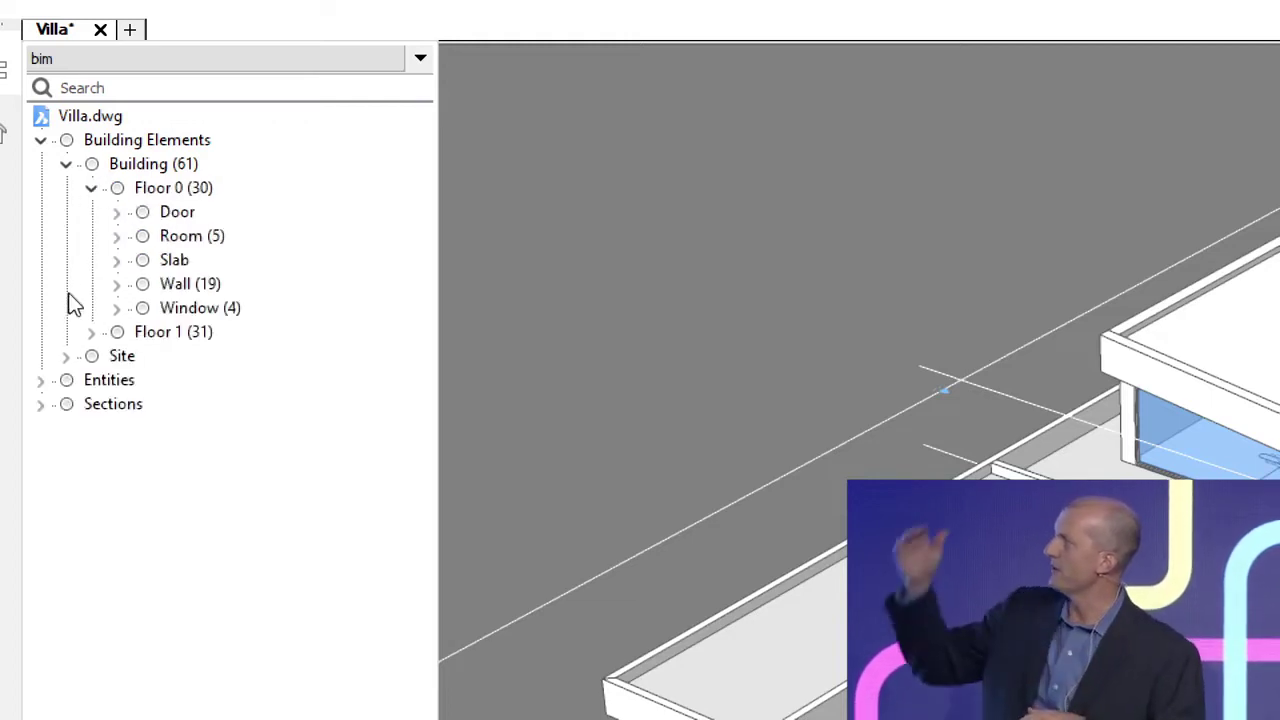
Step: Erase all unclassified objects in the structure's Entities group and save the drawing
click(103, 378)
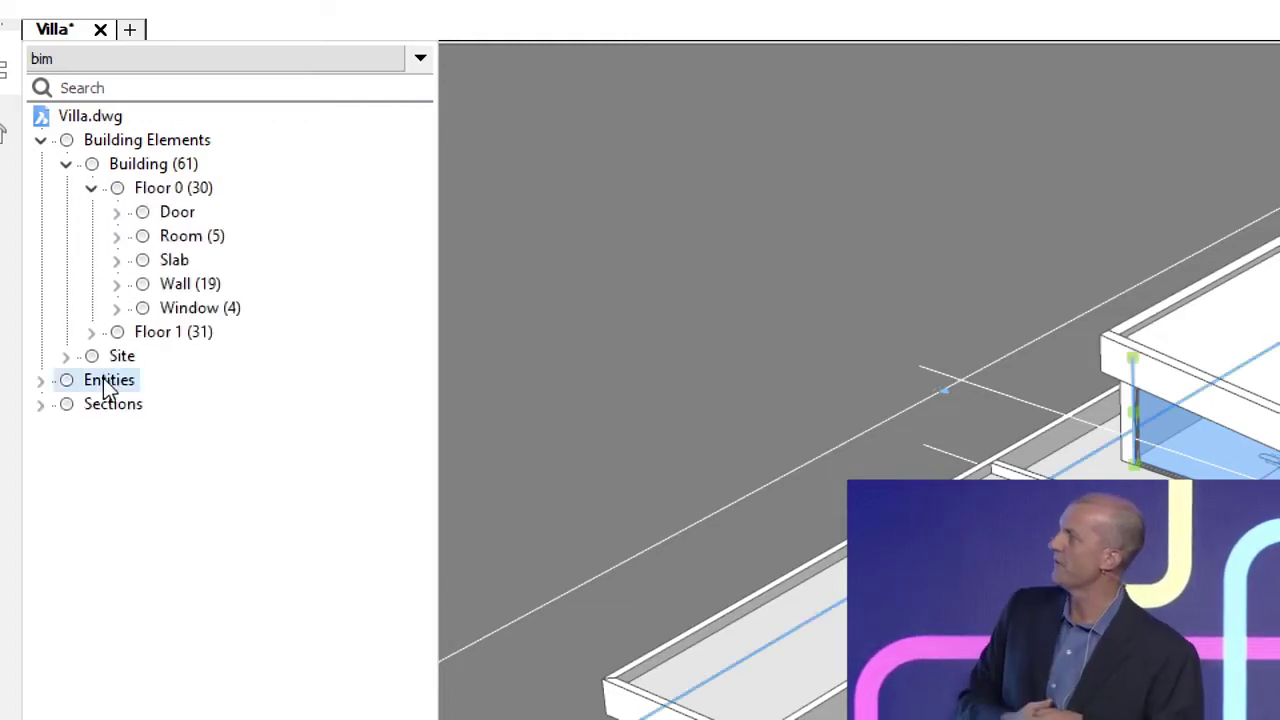
key(Escape)
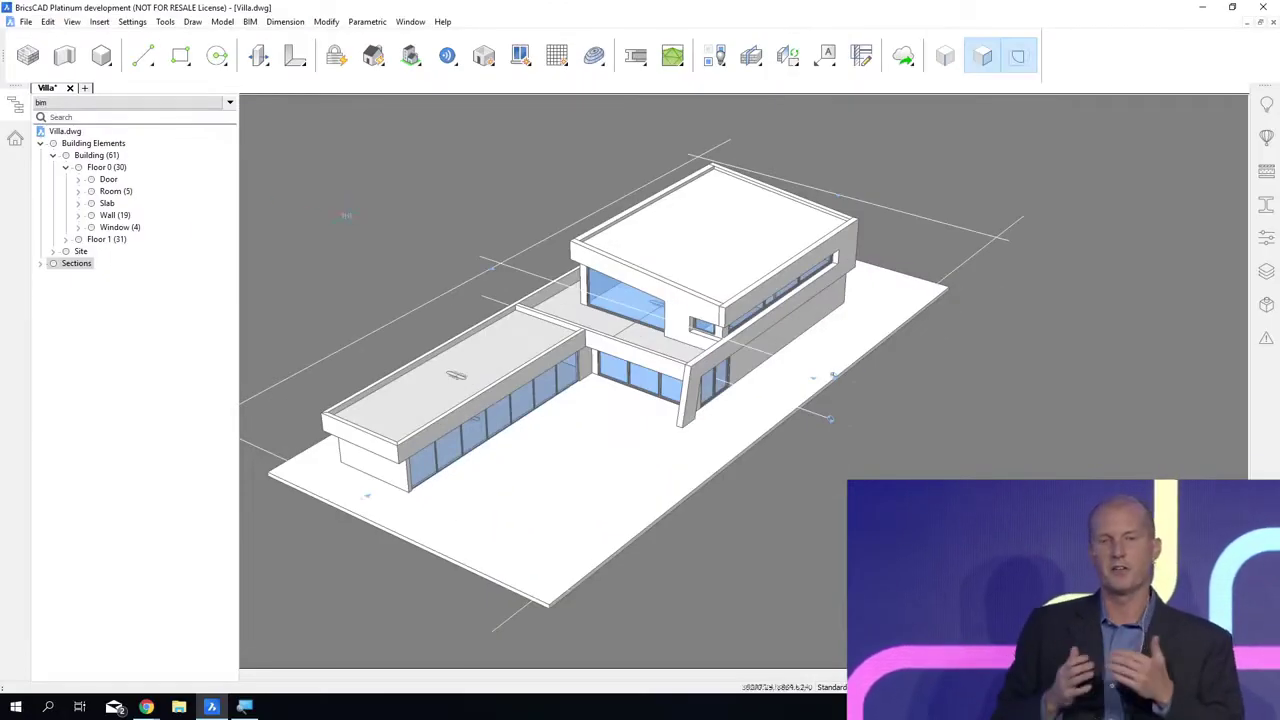
key(Escape)
key(ctrl+s)
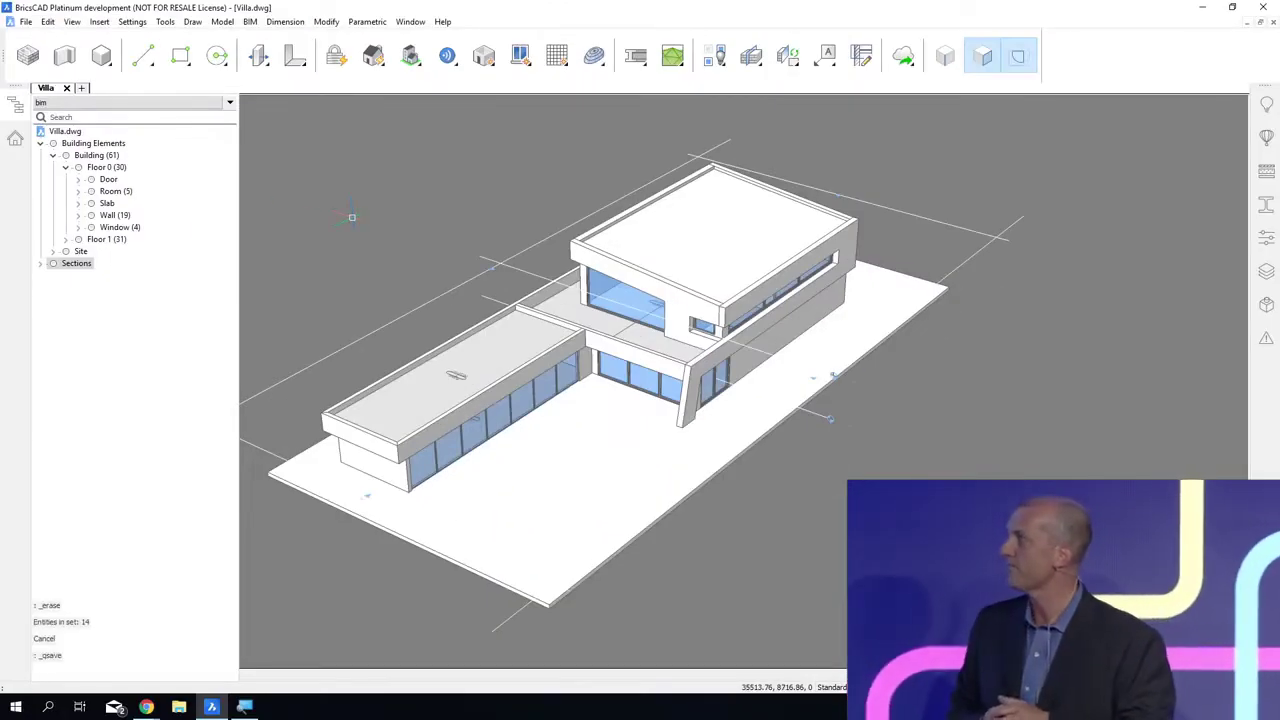
Step: Turn on the clip display of the Floor 0 section and view the cut ground floor in plan of the current UCS
click(815, 413)
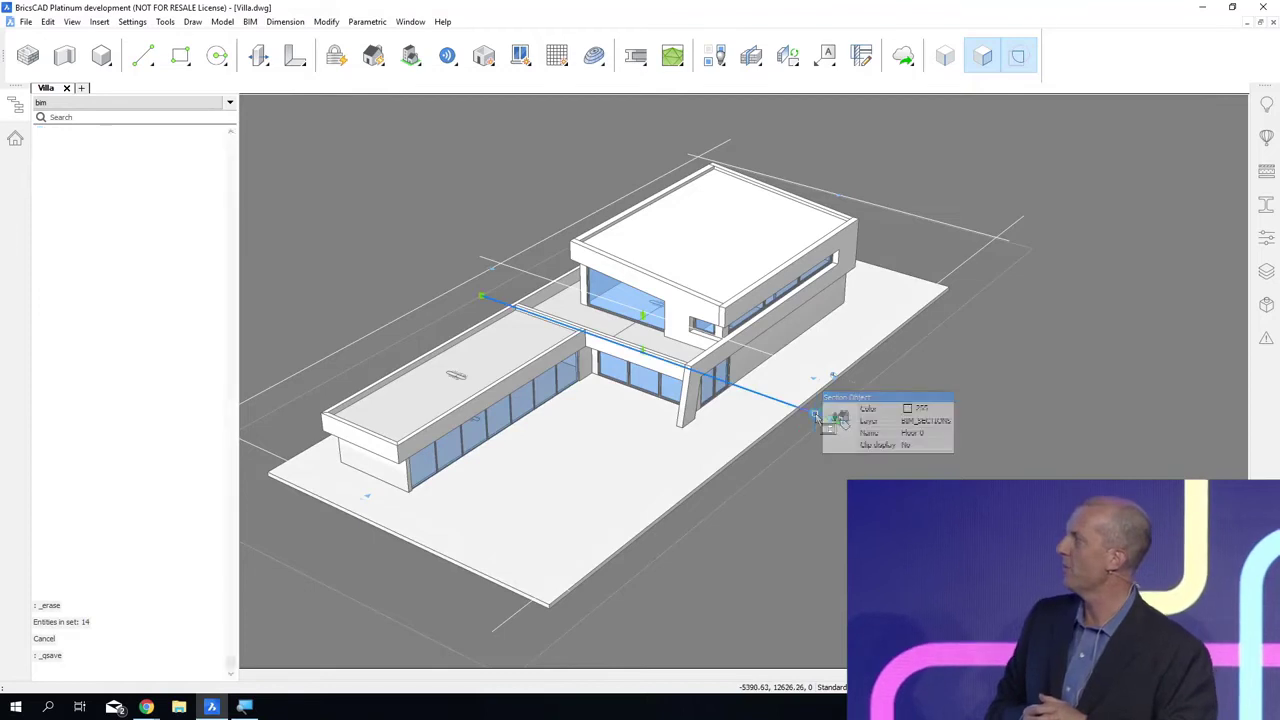
double_click(815, 413)
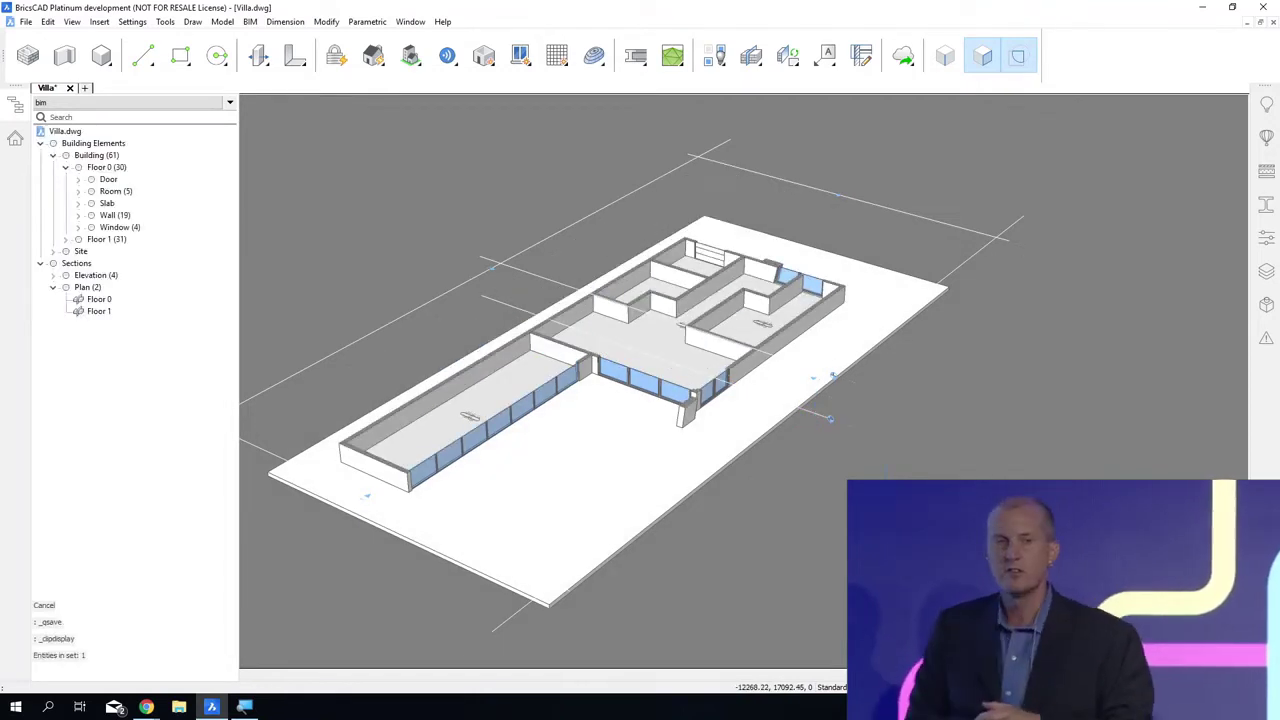
text(PLAN)
key(Return)
key(Return)
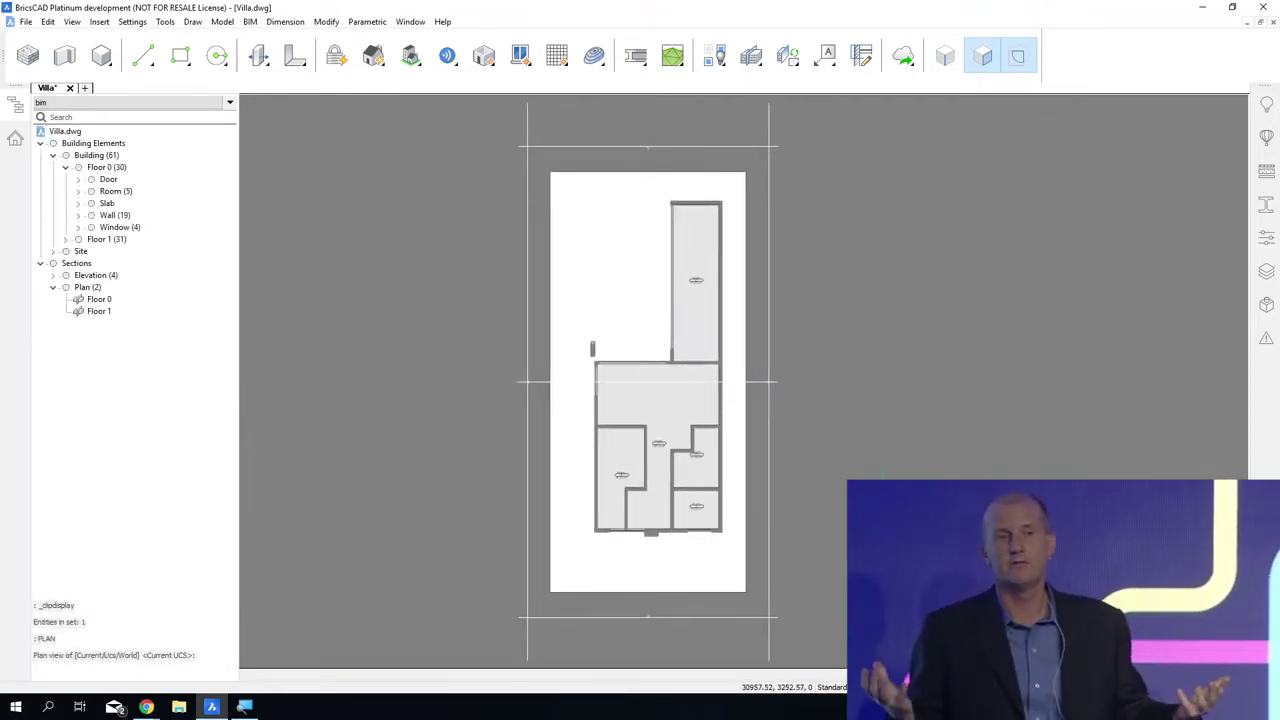
scroll(672, 480, up, 4)
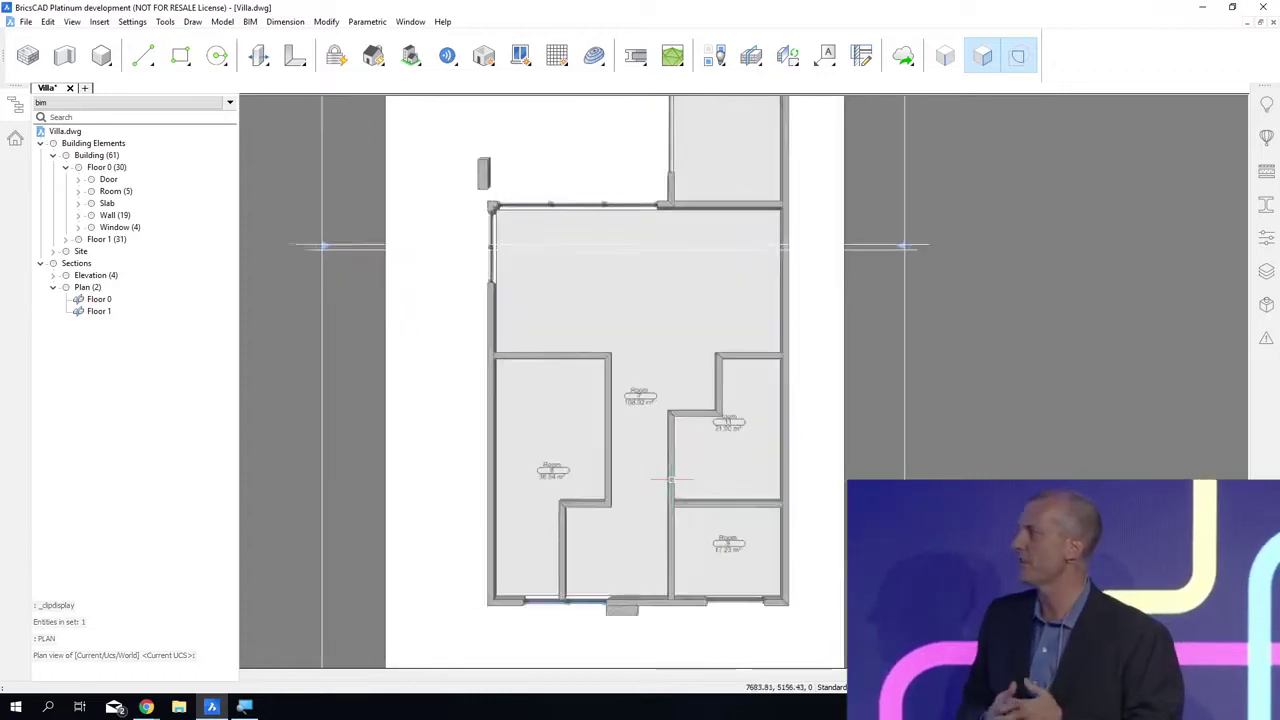
scroll(672, 480, up, 1)
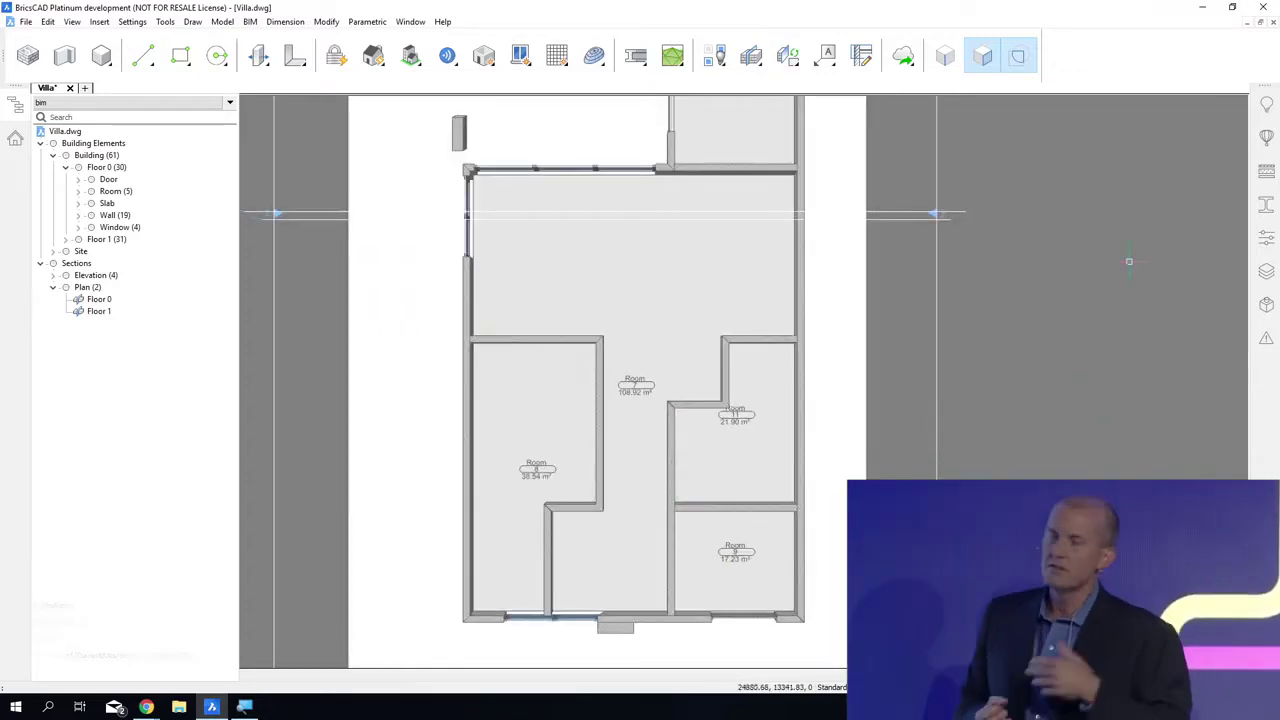
Step: Show only the project's compositions and attach Interior wall, Brick, 160 mm to Floor 0's internal walls, flipping the reference face of Room 8's short horizontal wall
click(1264, 173)
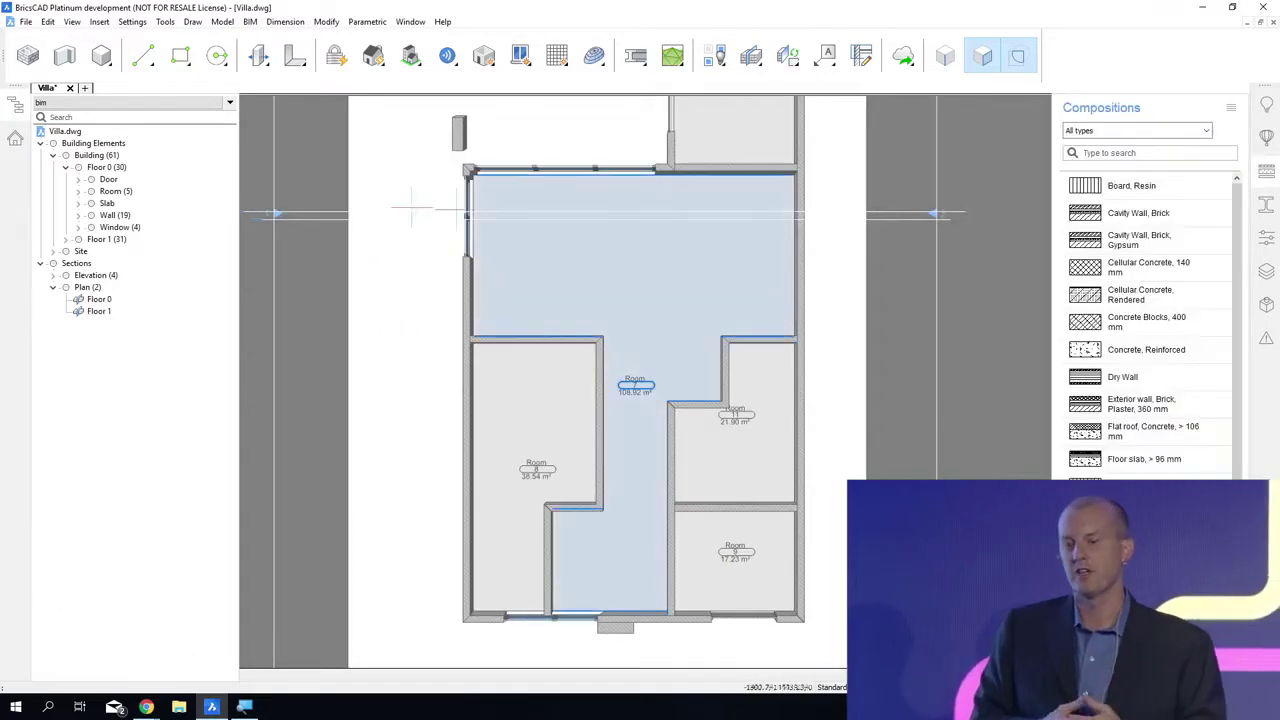
click(78, 215)
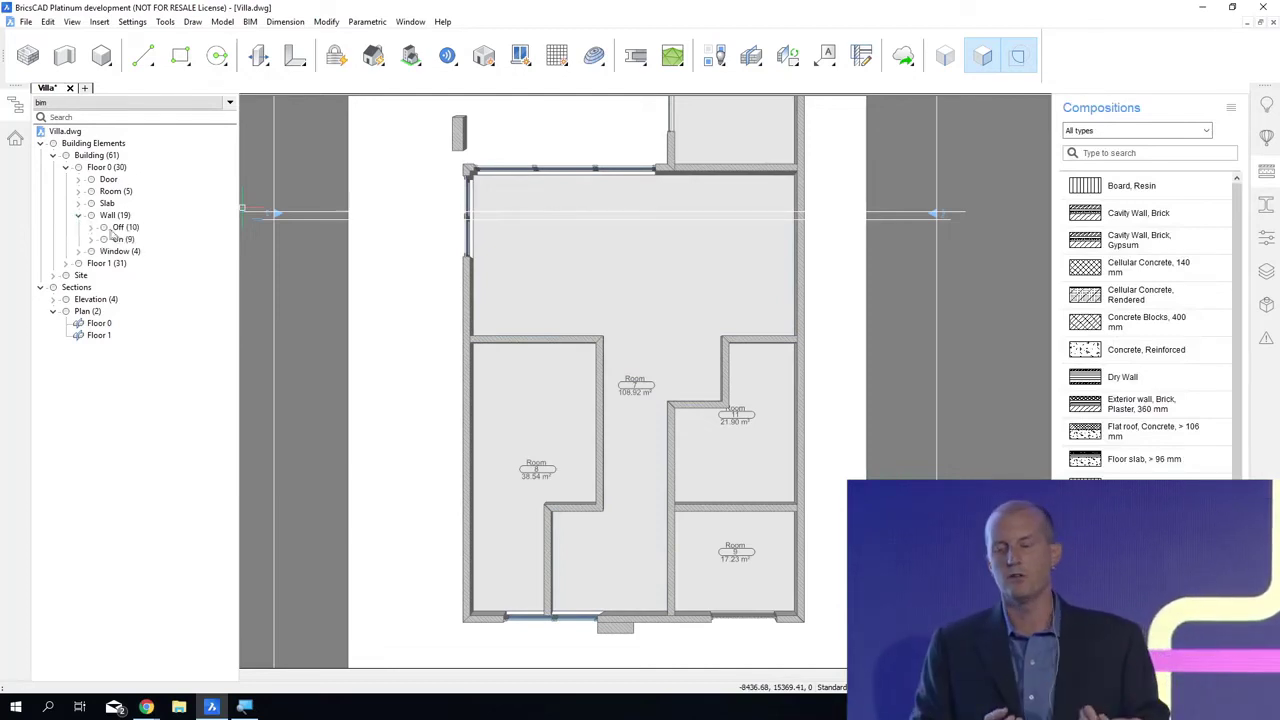
click(122, 228)
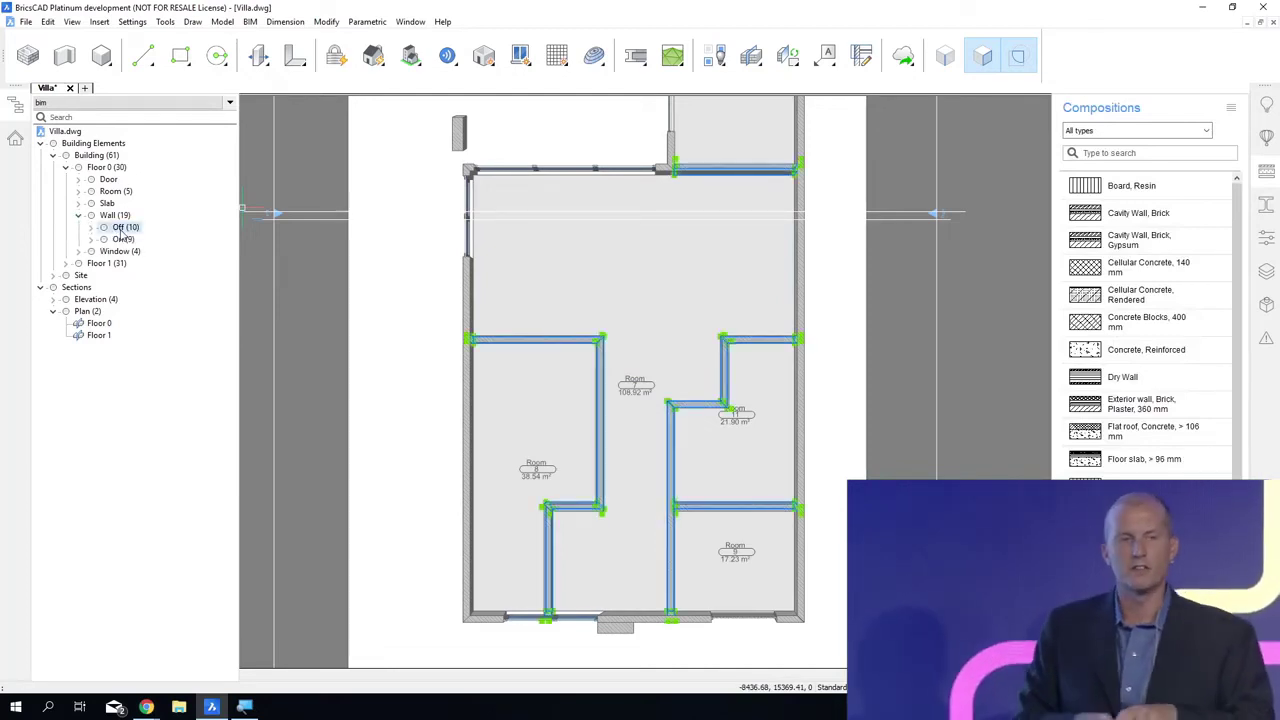
click(1229, 108)
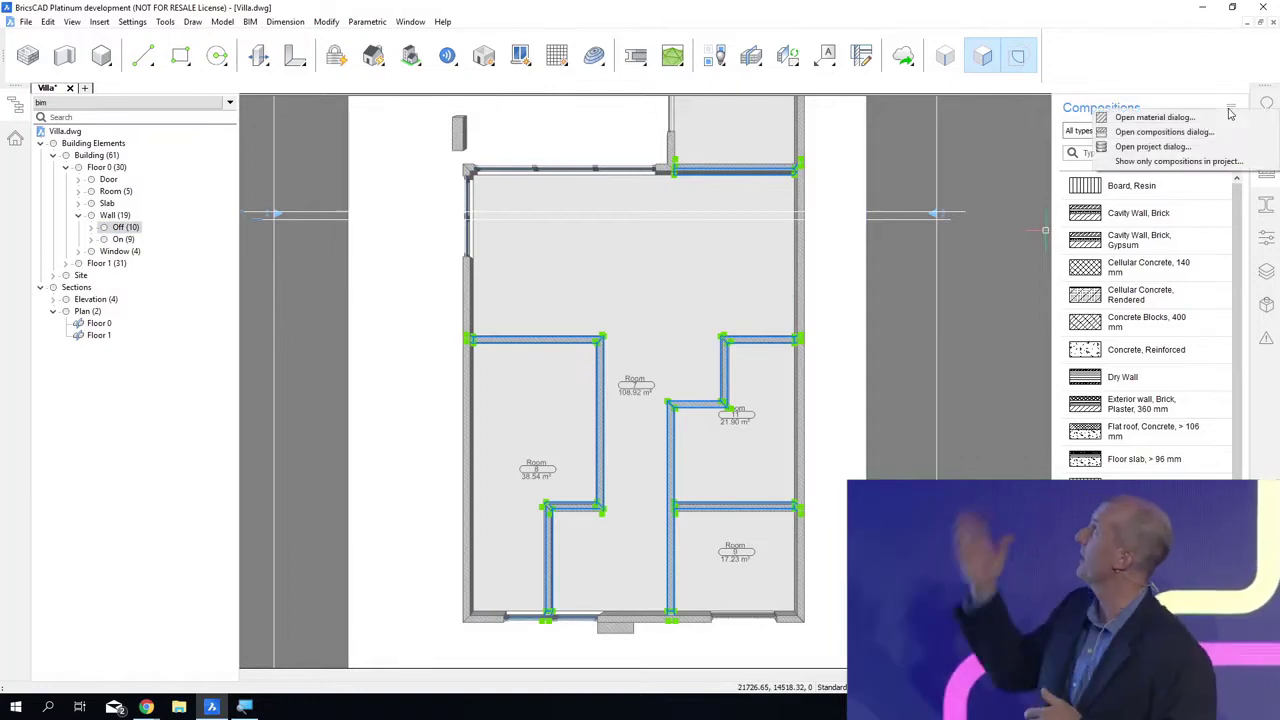
click(1167, 162)
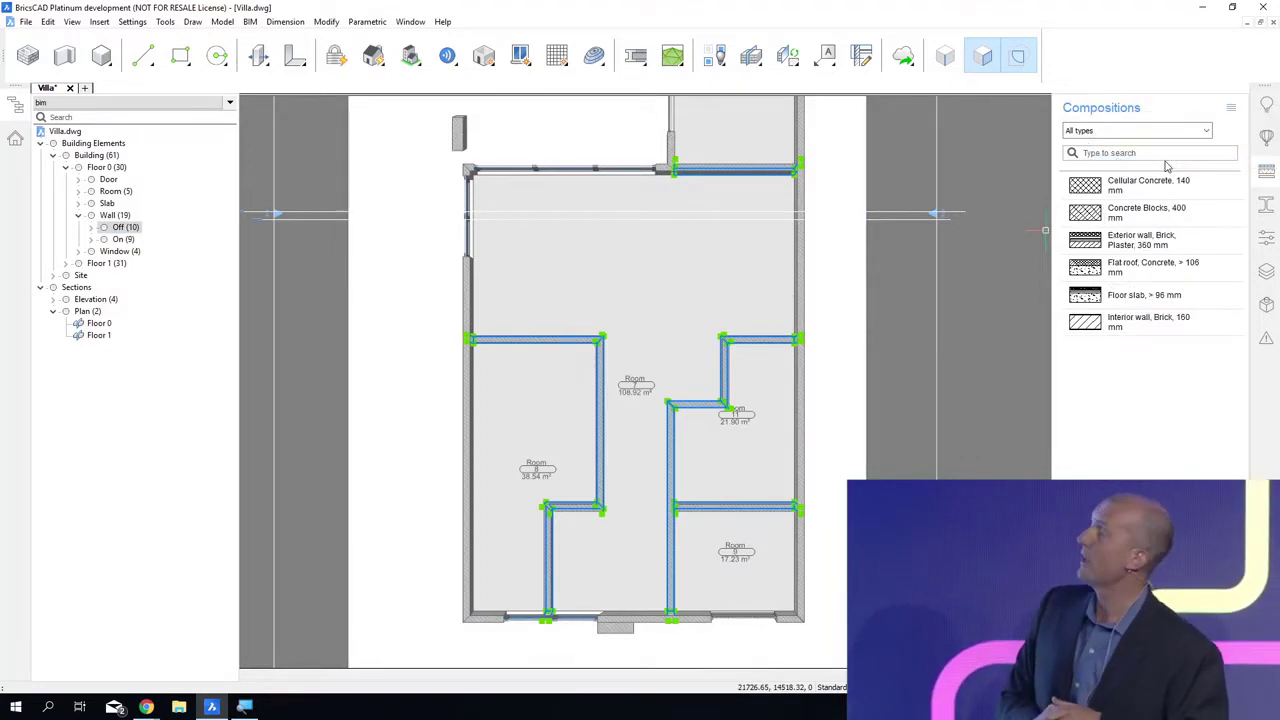
click(1132, 321)
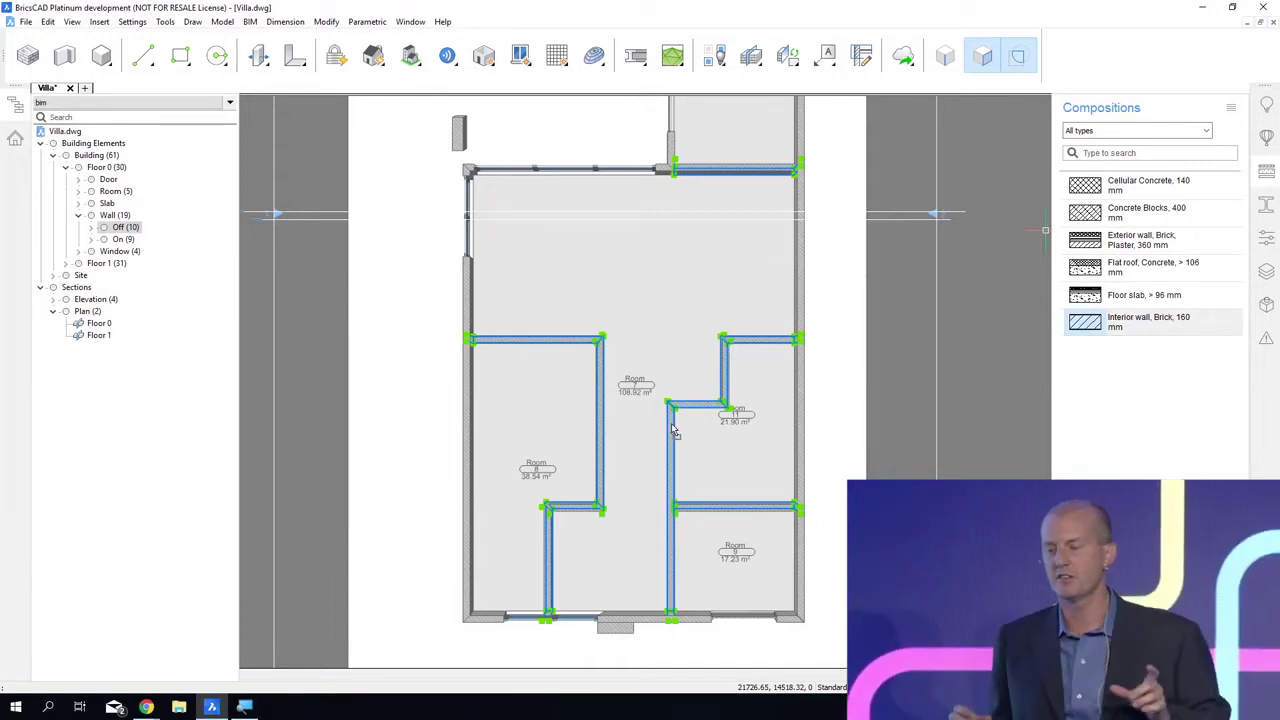
drag(671, 424, 671, 424)
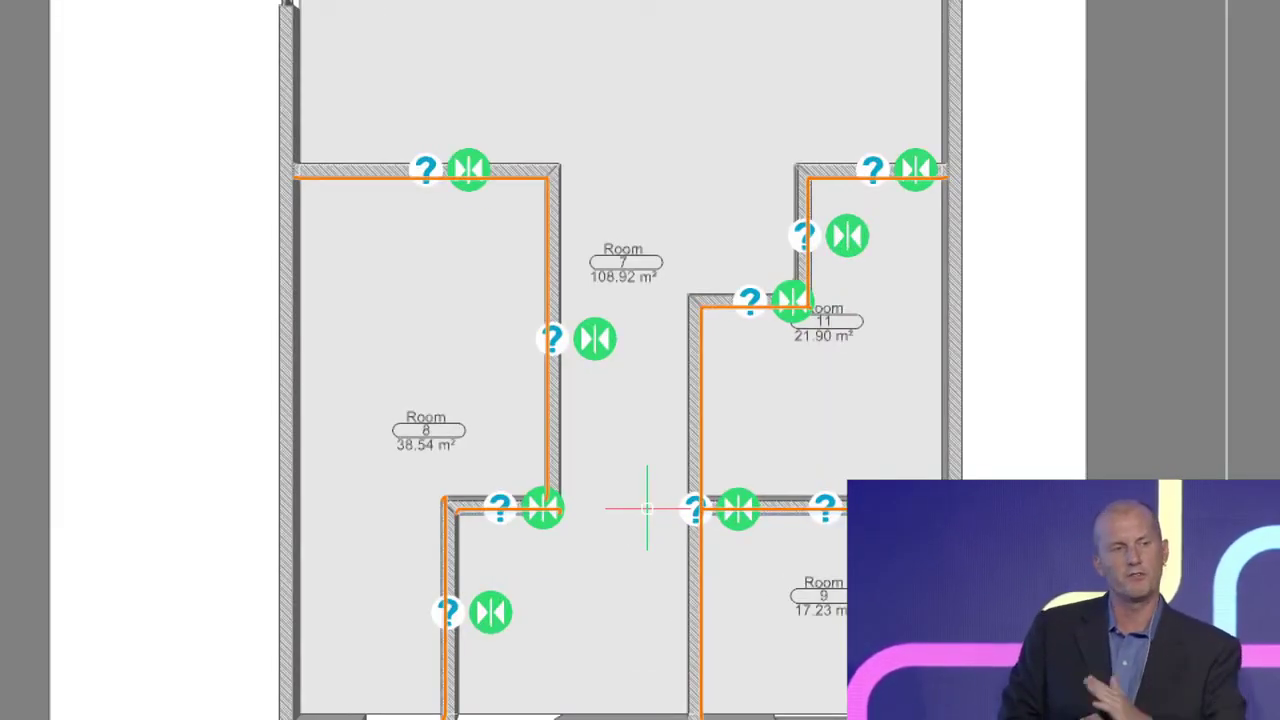
click(557, 507)
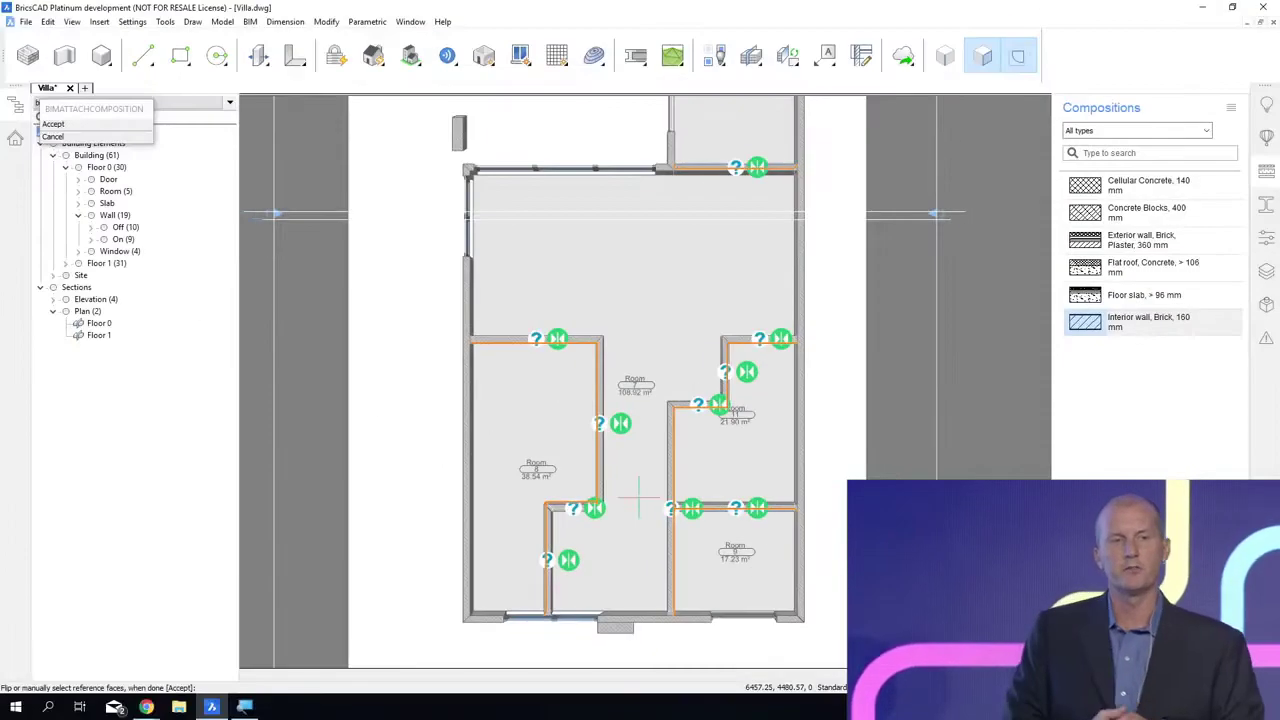
key(Return)
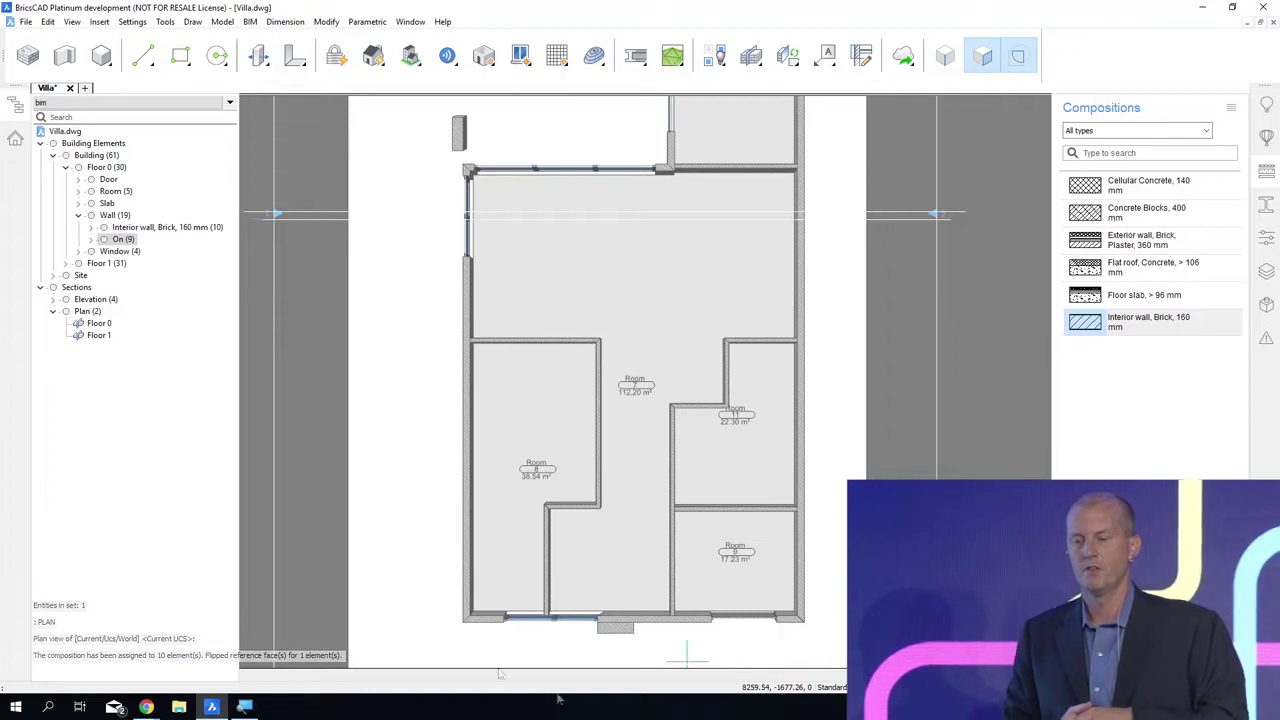
Step: Attach the Exterior wall, Brick, Plaster, 360 mm composition to Floor 0's 250 mm external walls and save the drawing
click(91, 240)
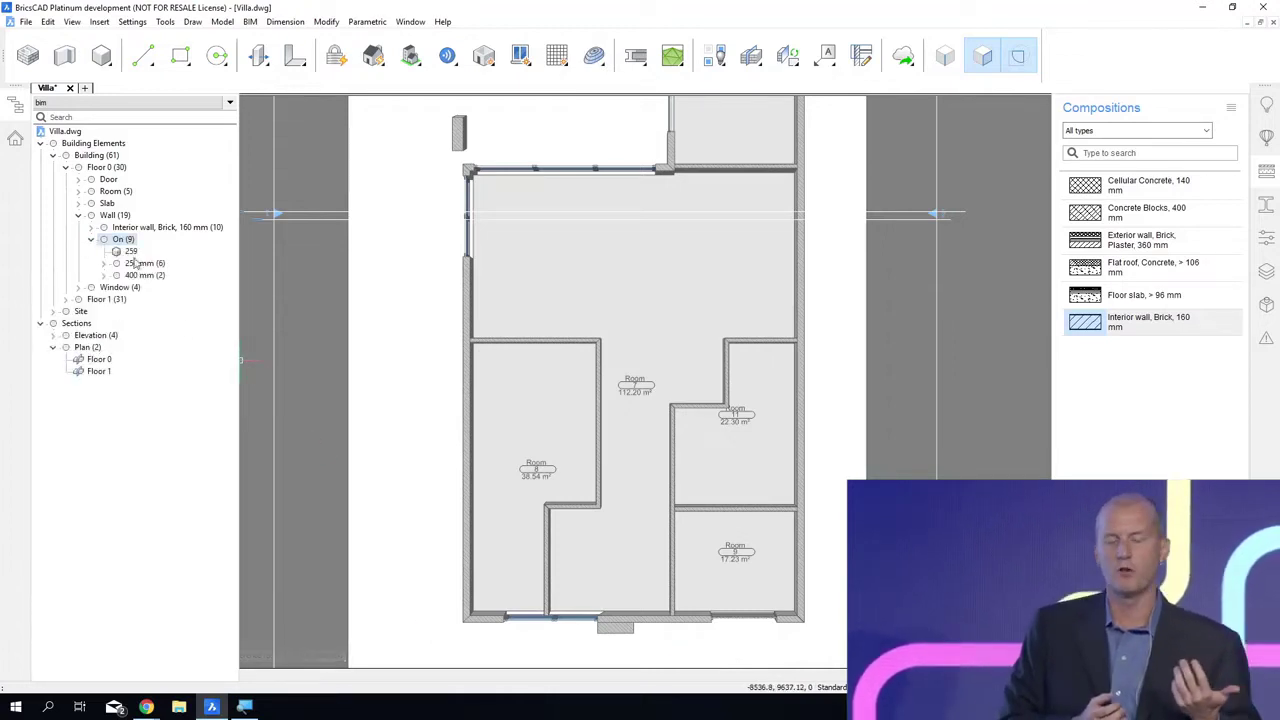
click(140, 263)
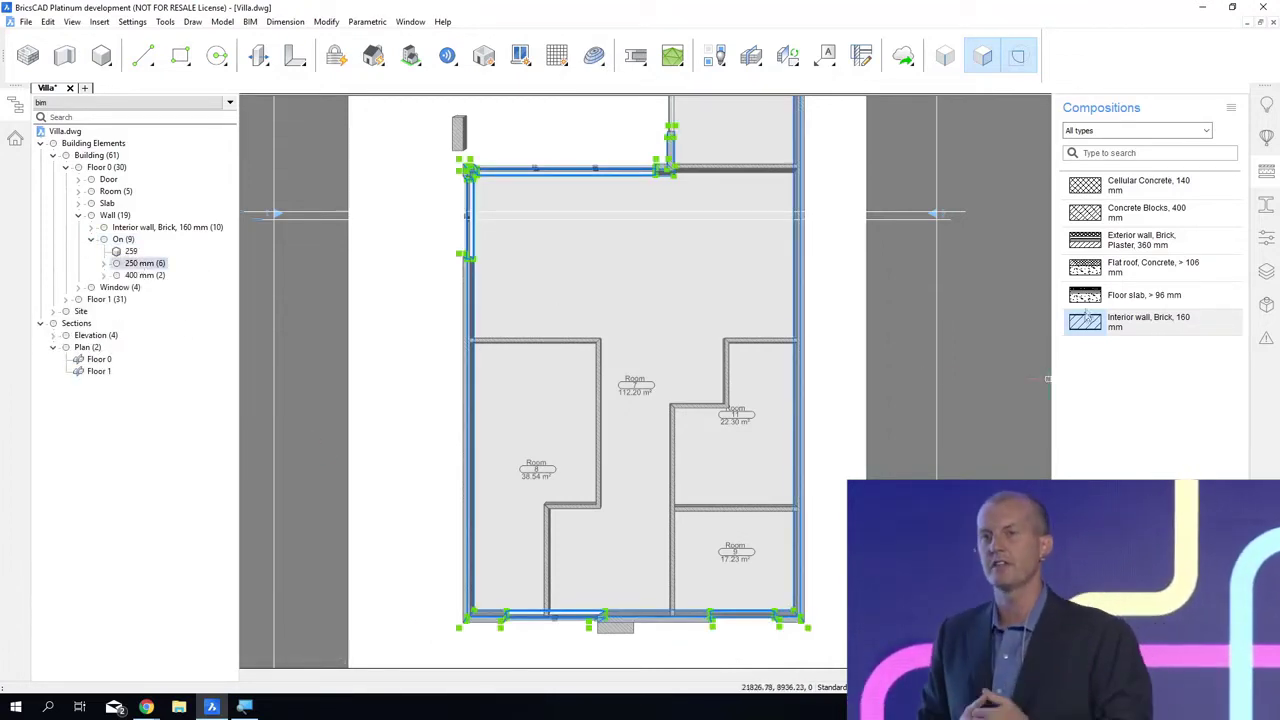
drag(1127, 251, 1070, 281)
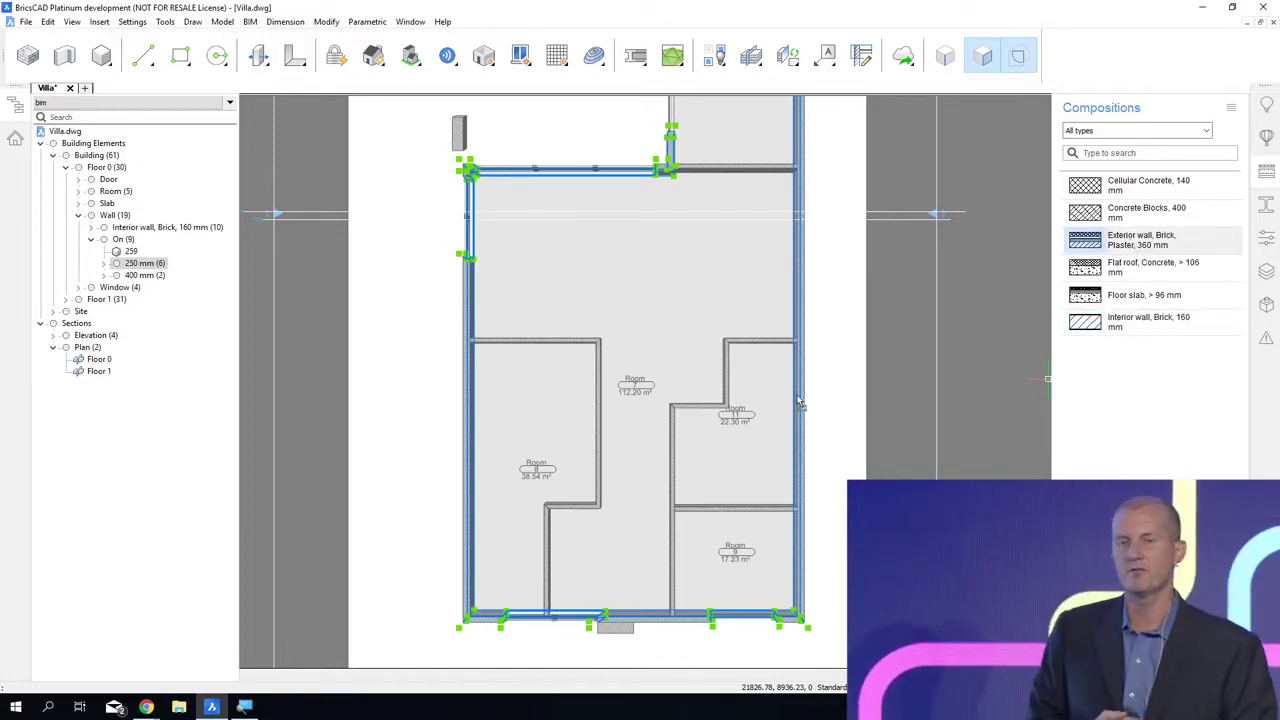
drag(800, 402, 800, 402)
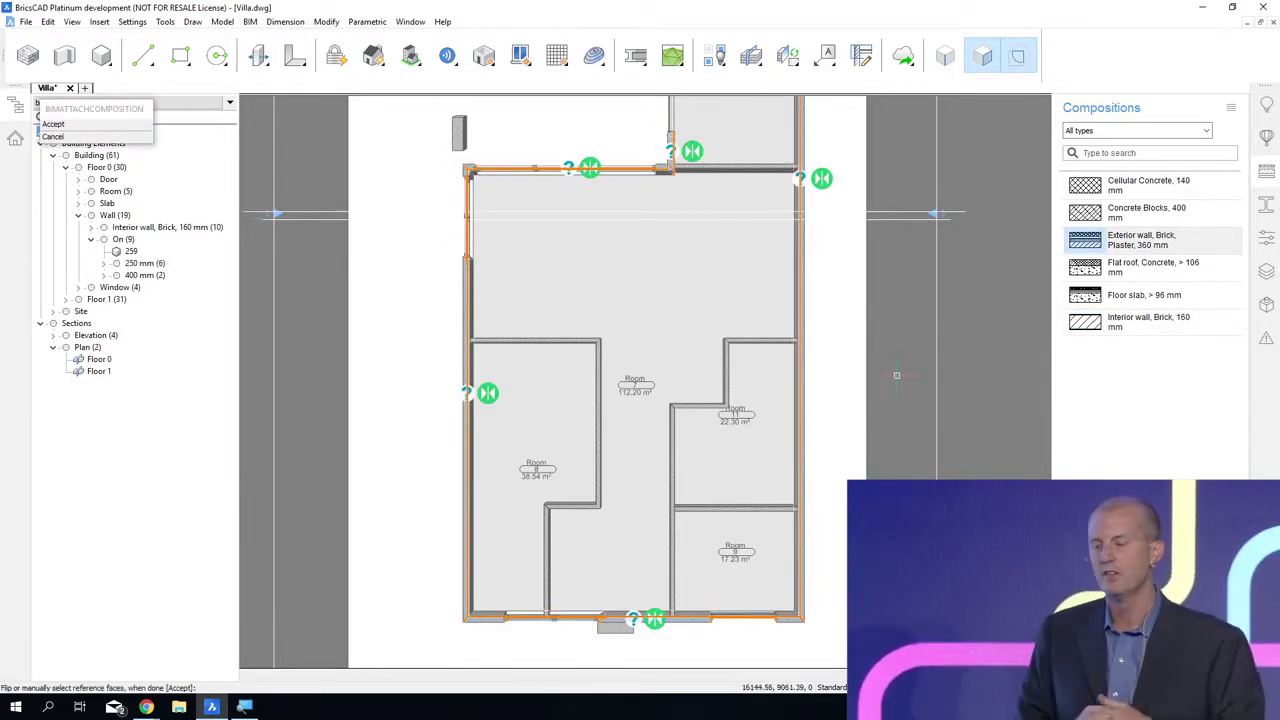
middle_click(897, 375)
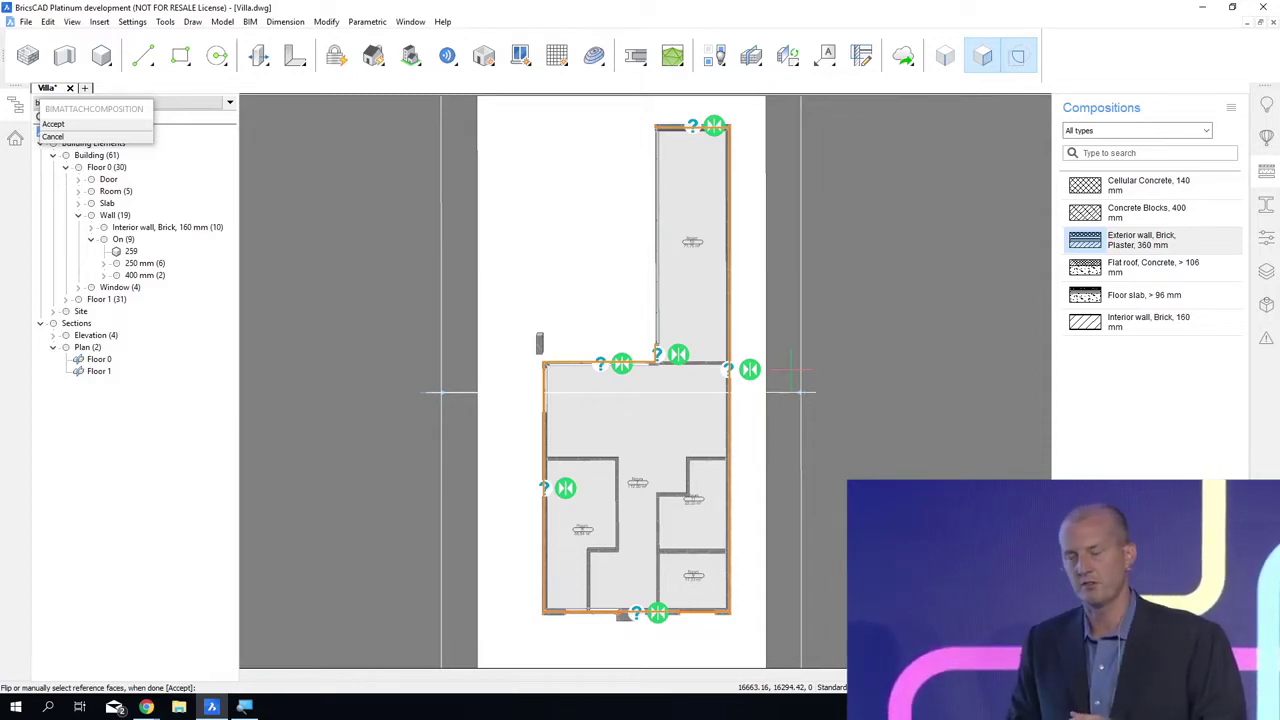
key(Return)
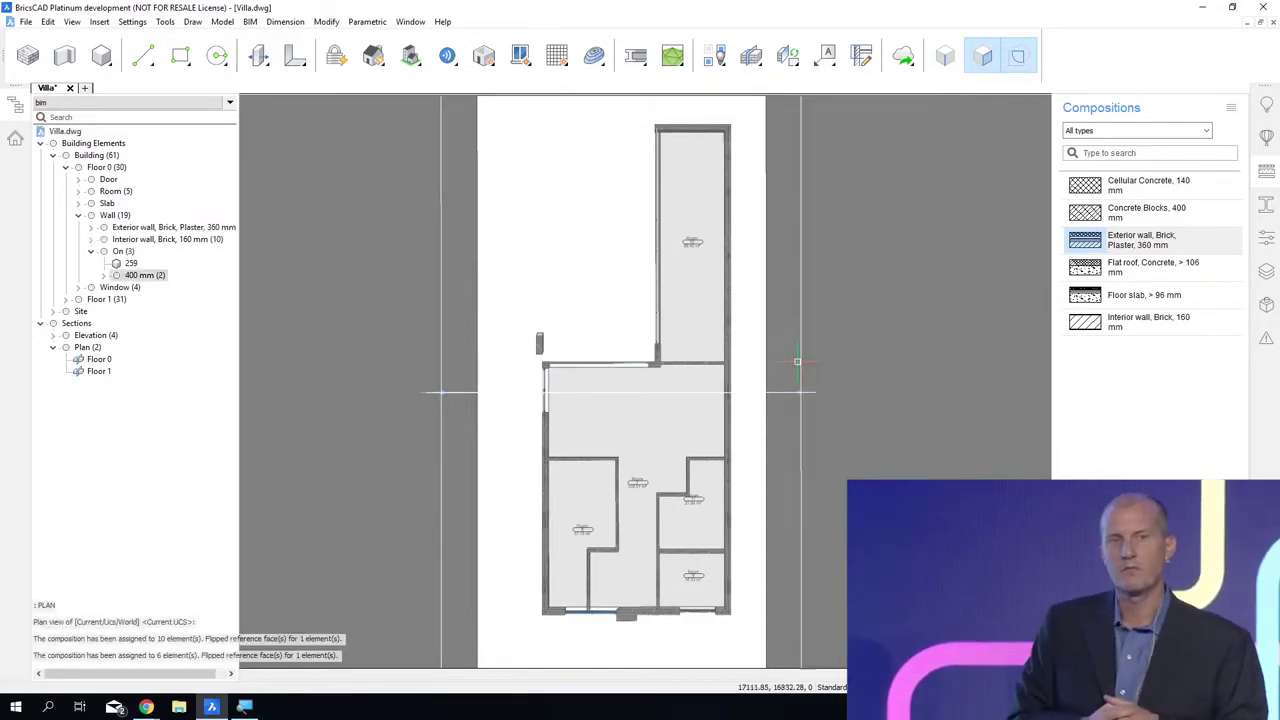
key(ctrl+s)
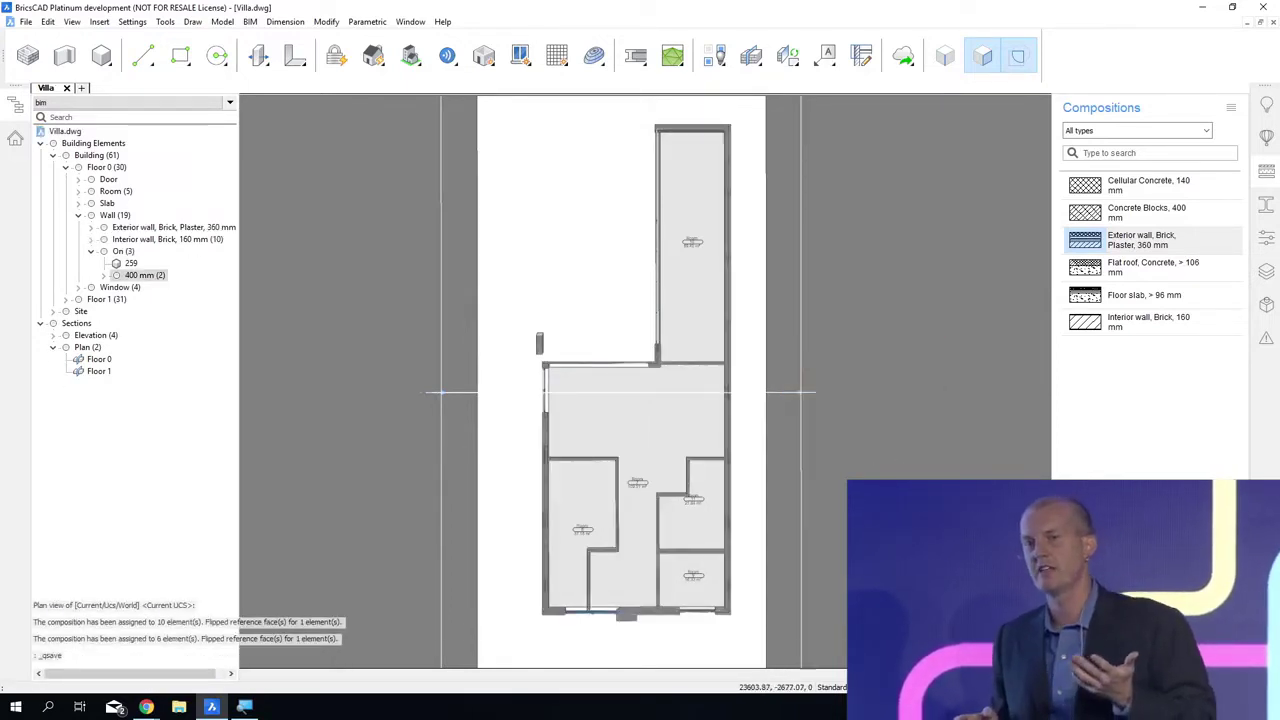
Step: Examine the layered wall compositions of the clipped ground floor around Room 9, both in plan and in 3D
scroll(645, 381, up, 6)
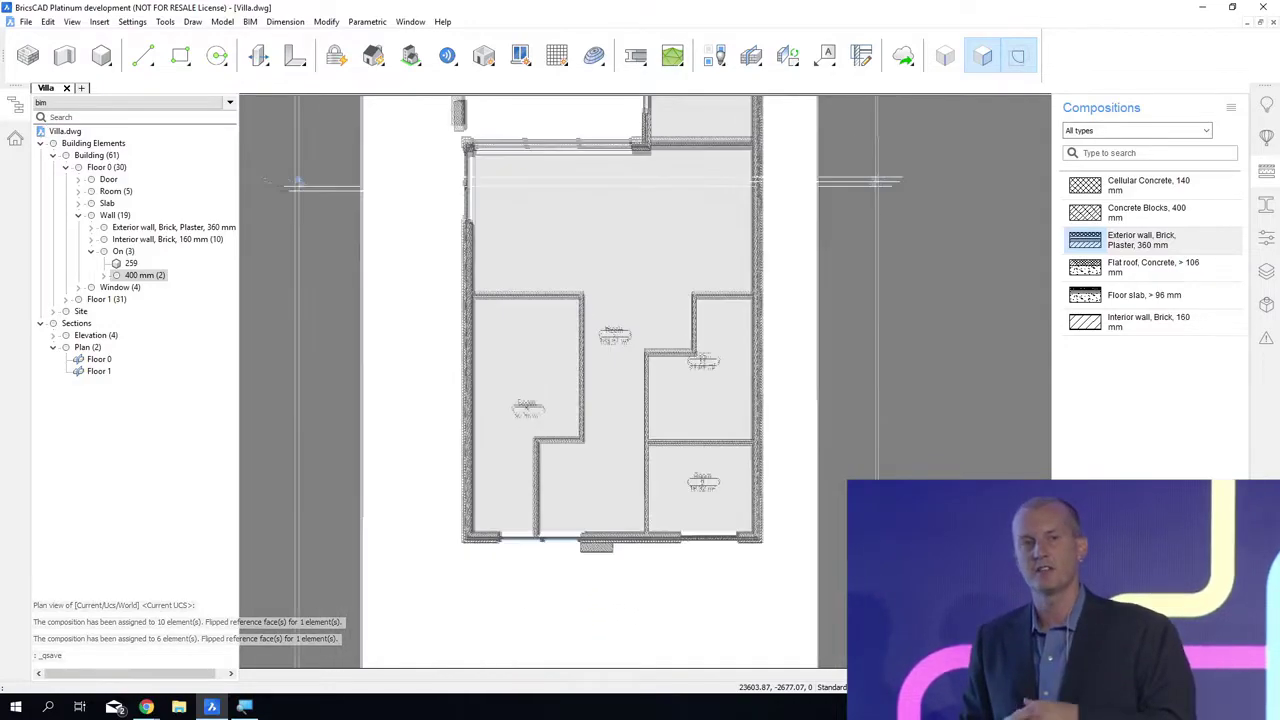
scroll(645, 381, up, 4)
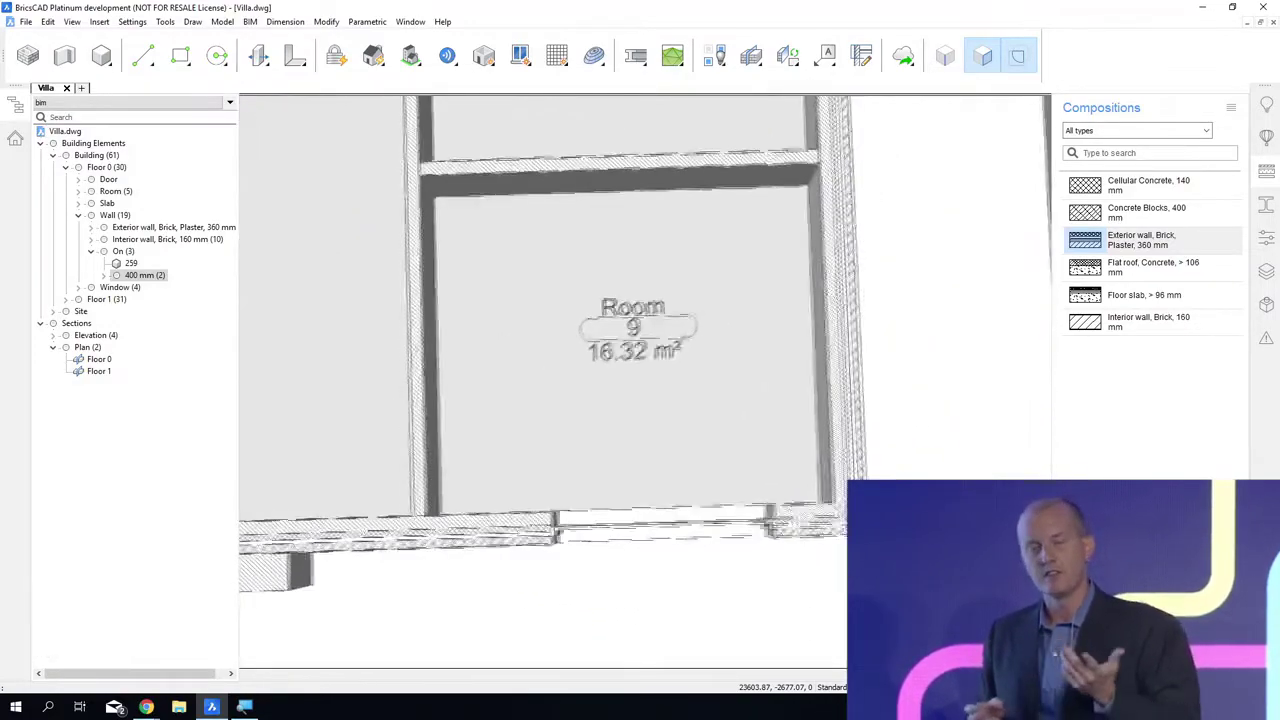
scroll(645, 381, down, 8)
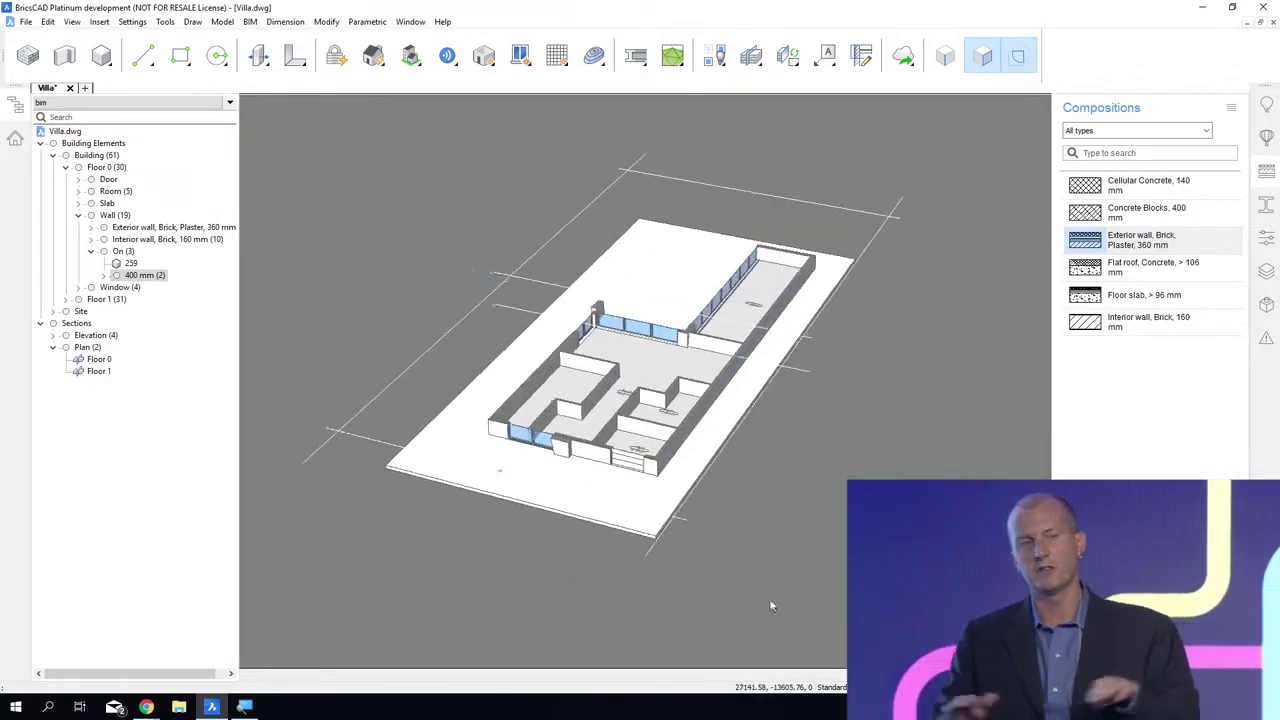
scroll(650, 462, up, 8)
mouse_move(638, 443)
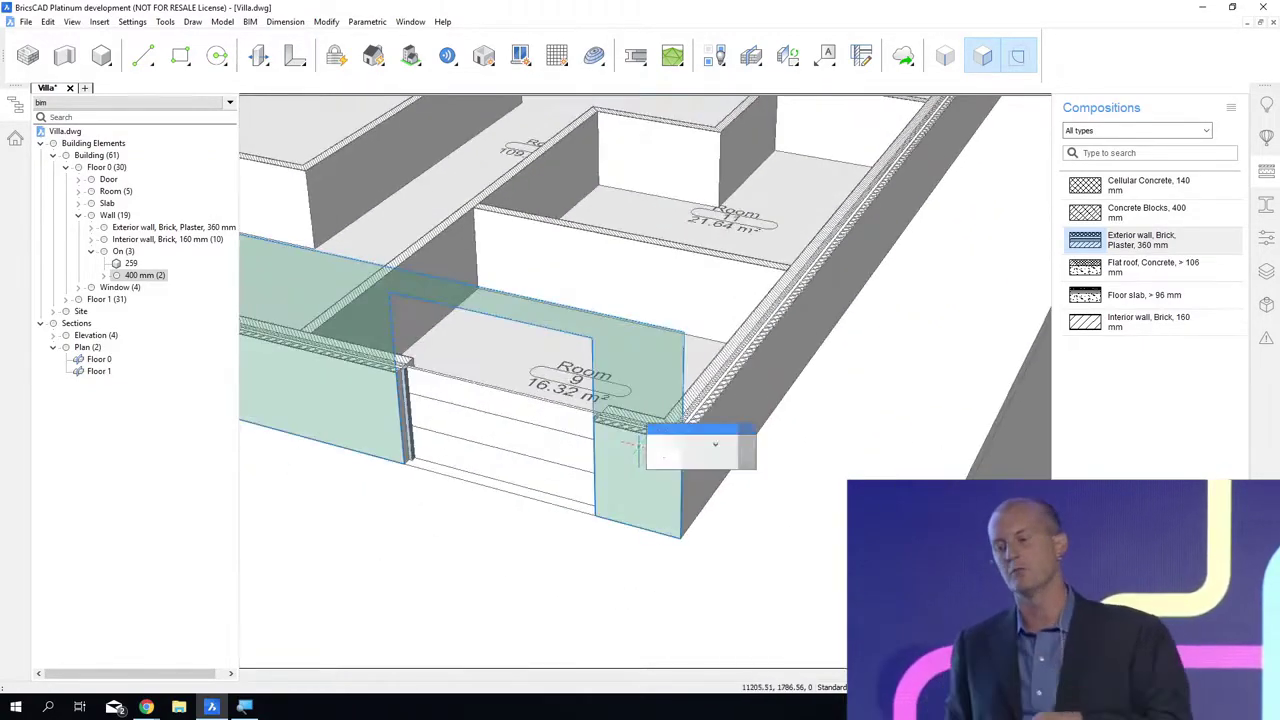
scroll(638, 534, up, 4)
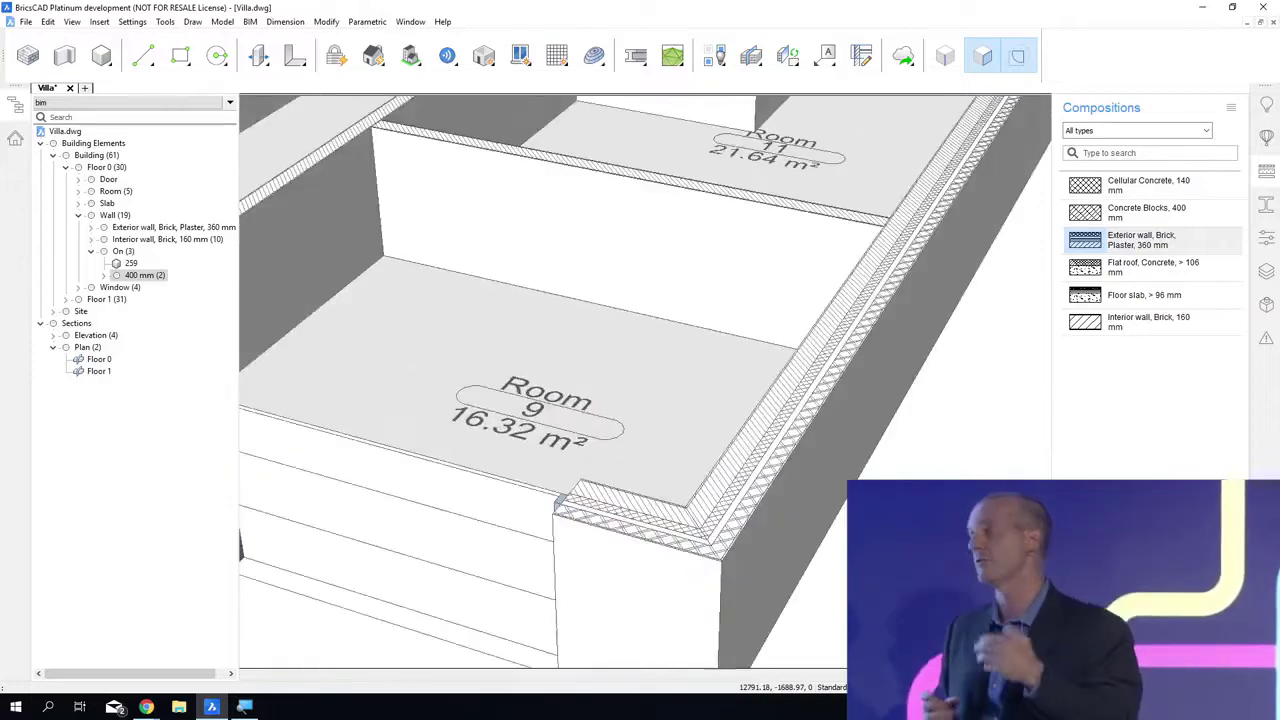
Step: Turn off the clip display of the Floor 0 section so the whole villa is shown
middle_drag(778, 150, 388, 601)
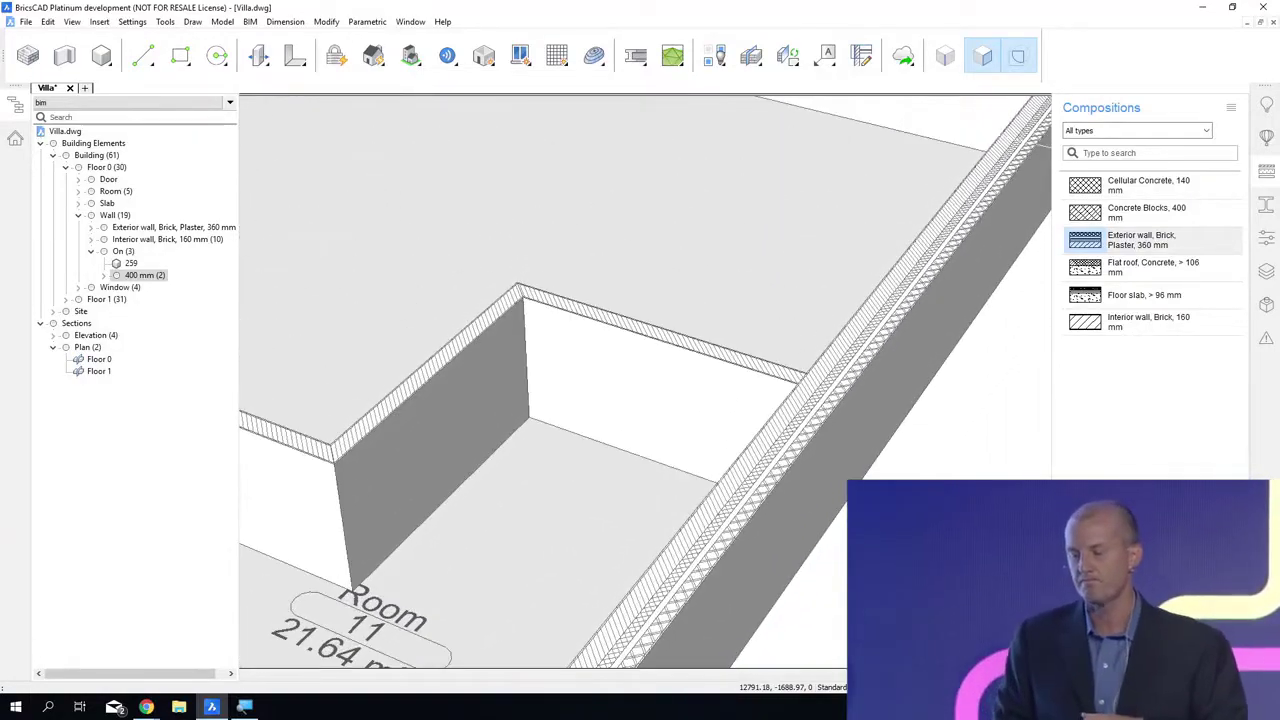
scroll(684, 365, down, 2)
scroll(847, 392, down, 8)
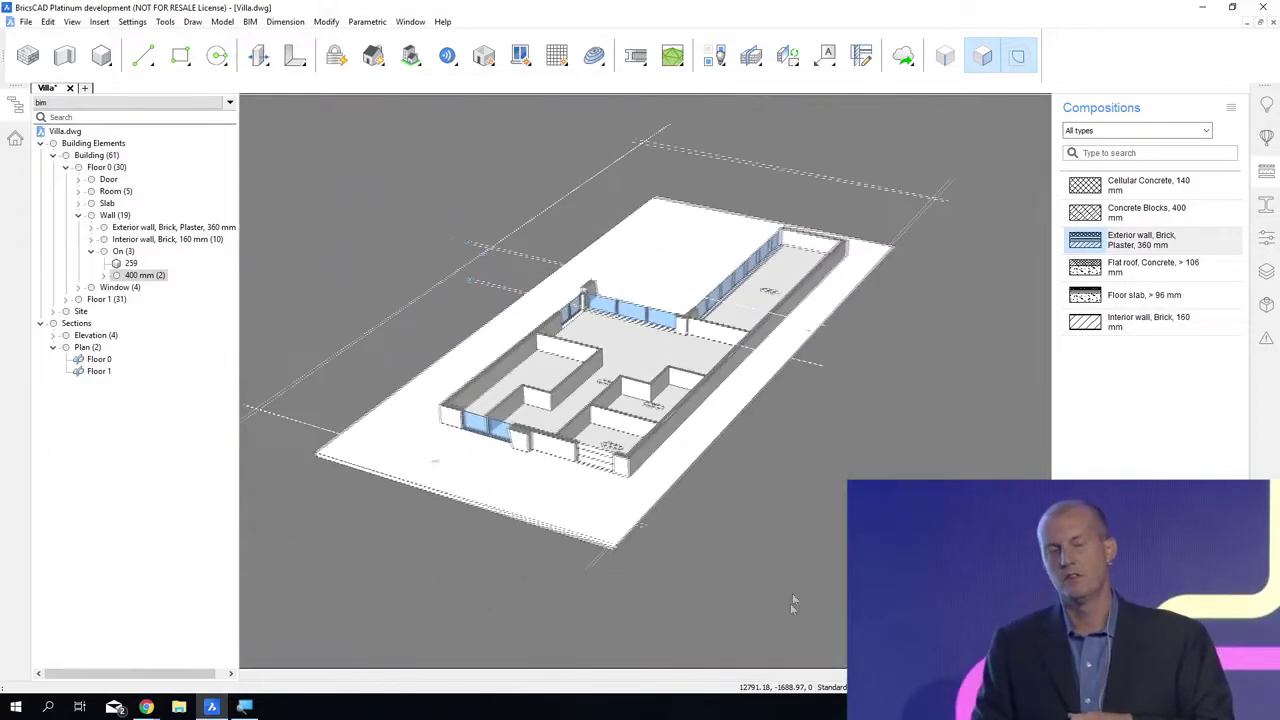
shift+middle_drag(848, 386, 338, 226)
double_click(813, 363)
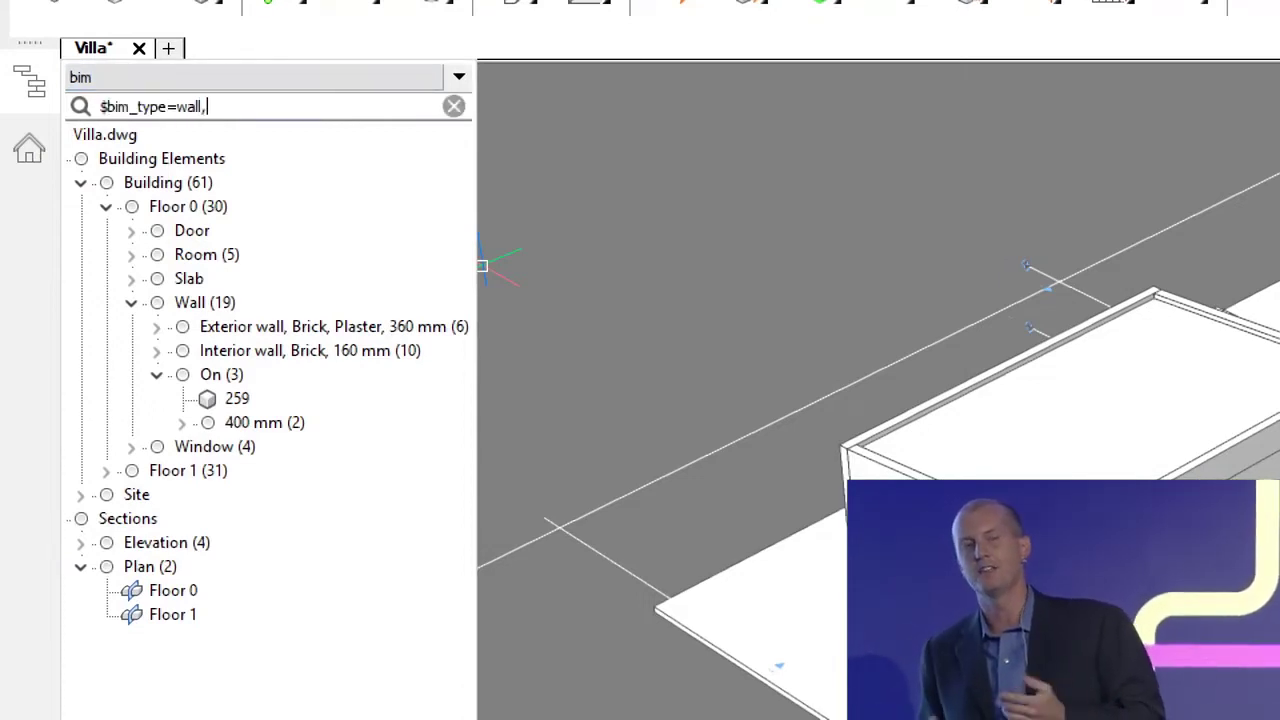
Step: Filter the structure browser for walls lower than 2000 with the query $bim_type=wall; Height<2000
text(; Height<20)
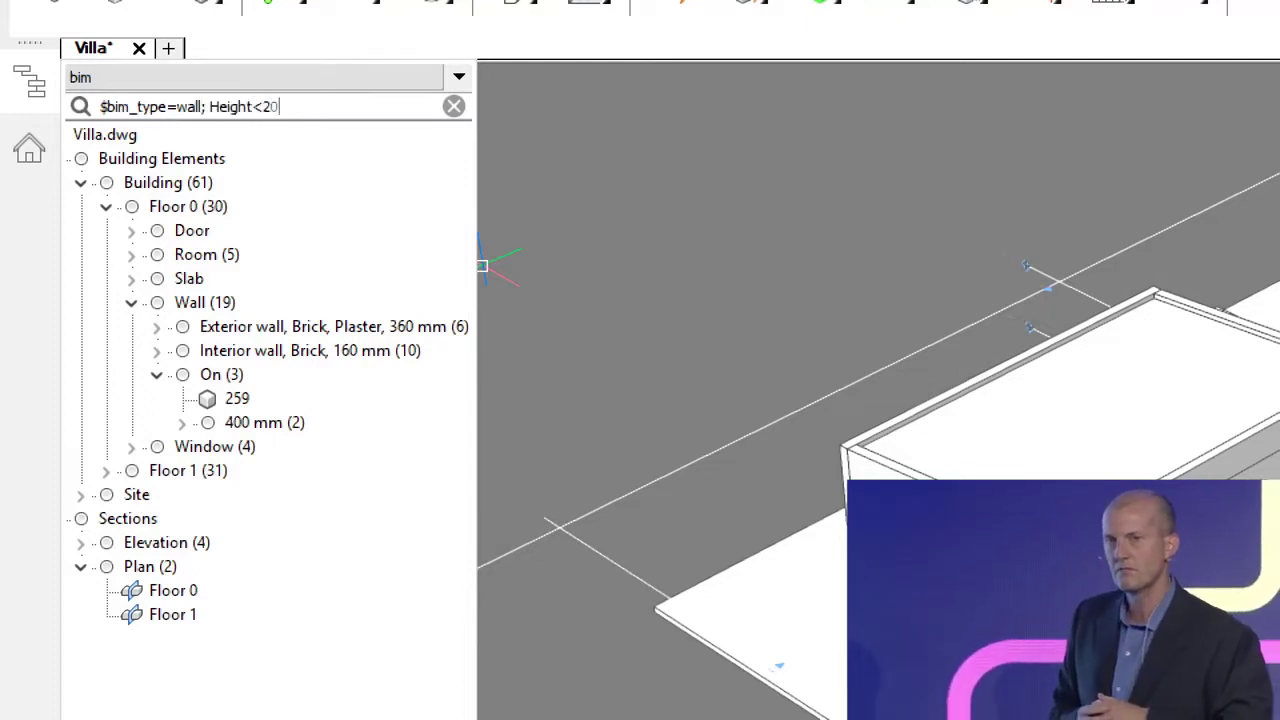
text(00)
key(Return)
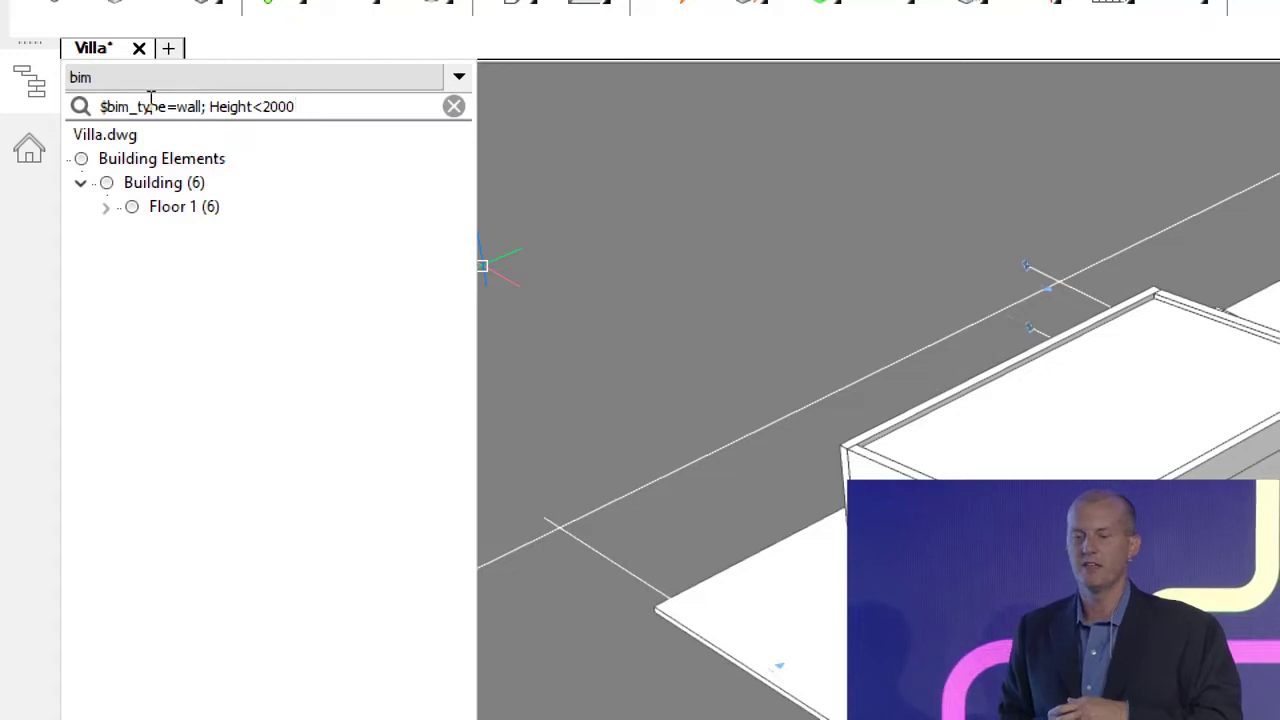
Step: Select all the filtered low parapet walls, attach the Concrete Blocks, 400 mm composition to them and save the drawing
click(160, 183)
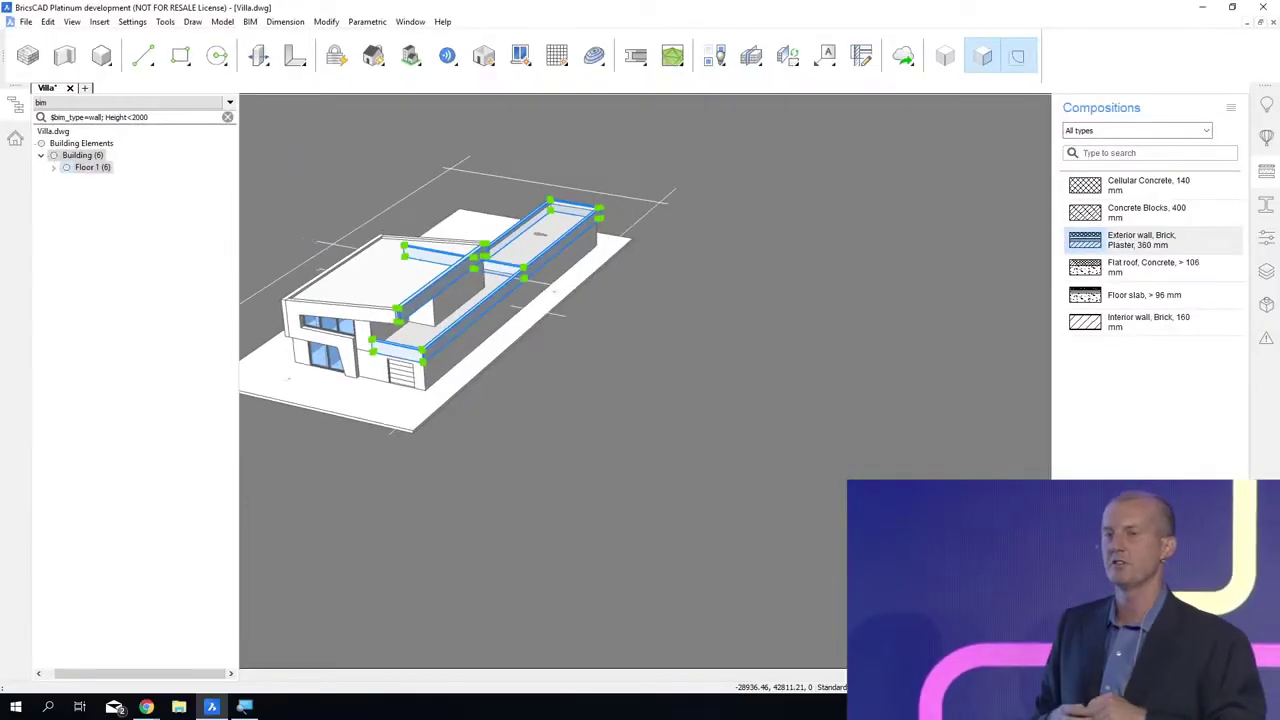
shift+middle_drag(470, 190, 407, 177)
scroll(407, 177, up, 3)
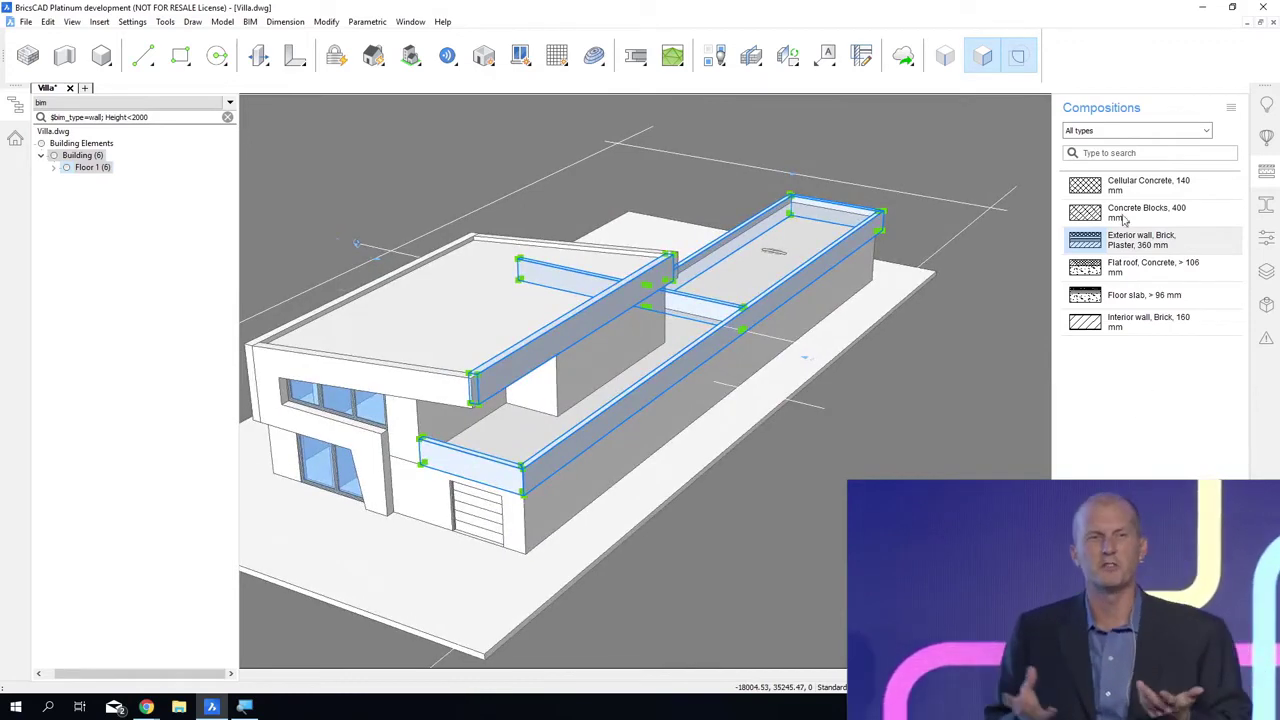
drag(1124, 214, 686, 428)
drag(573, 459, 575, 460)
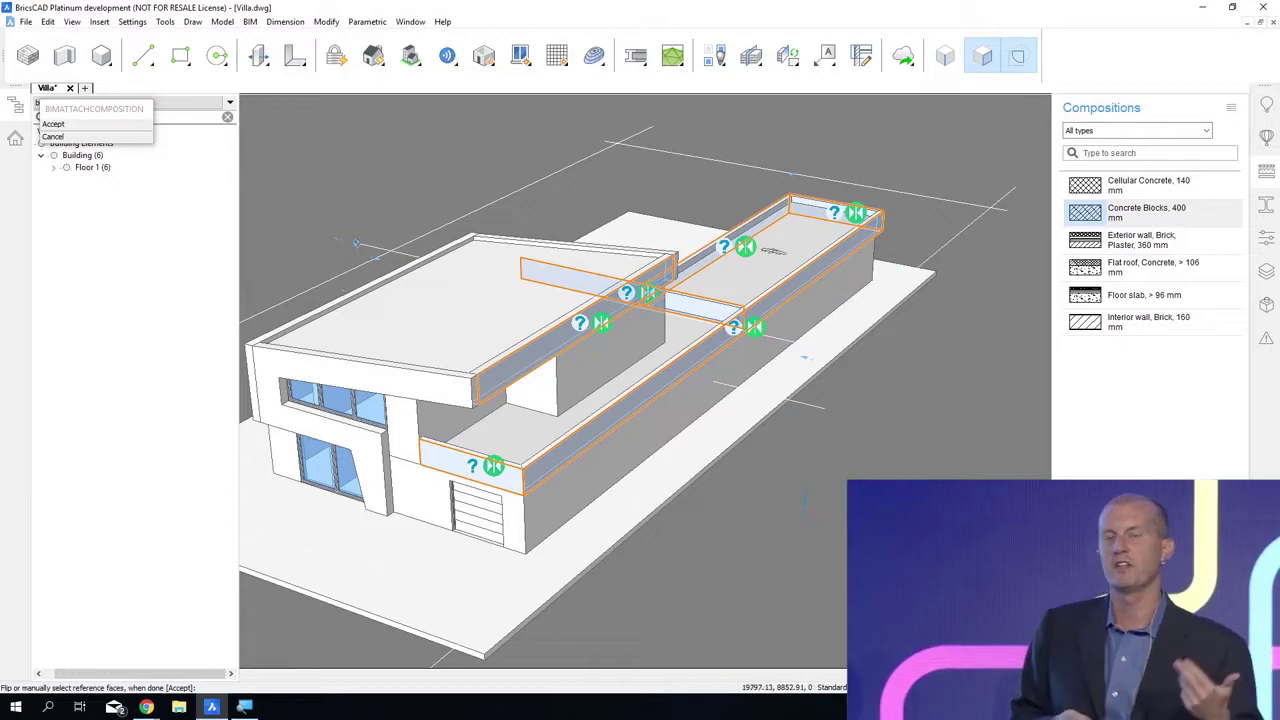
key(Return)
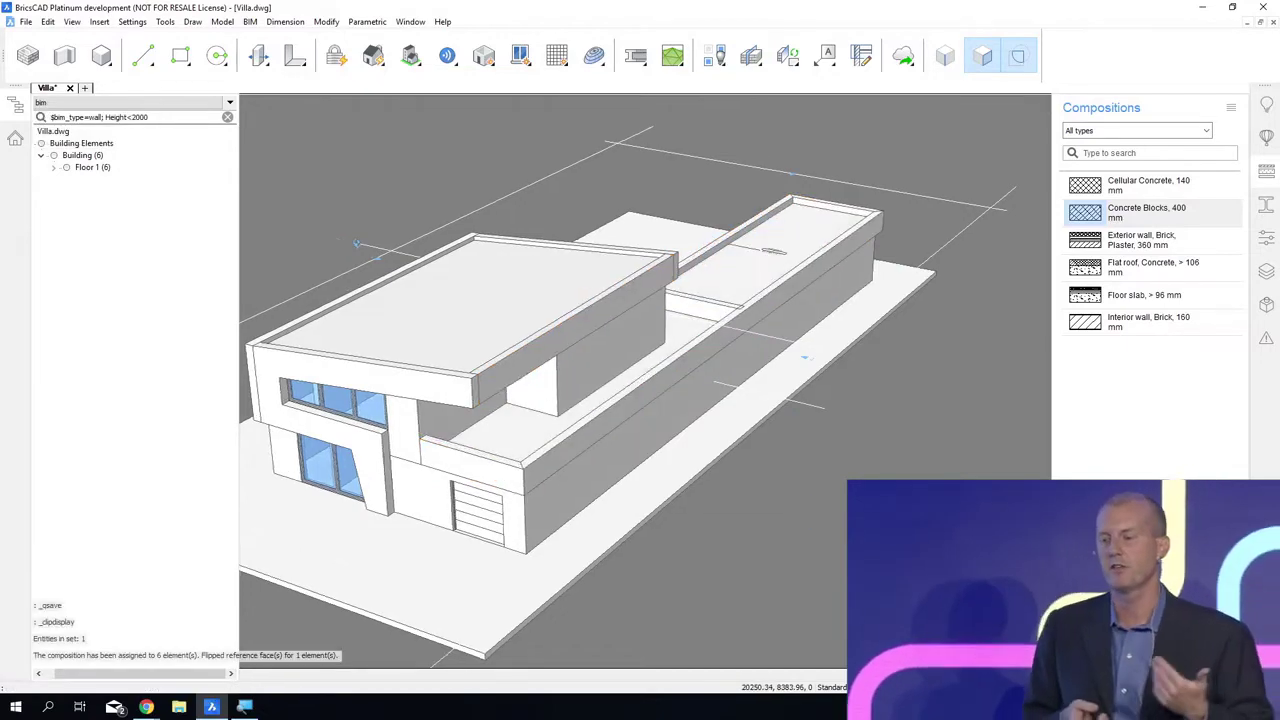
scroll(861, 465, down, 3)
key(ctrl+s)
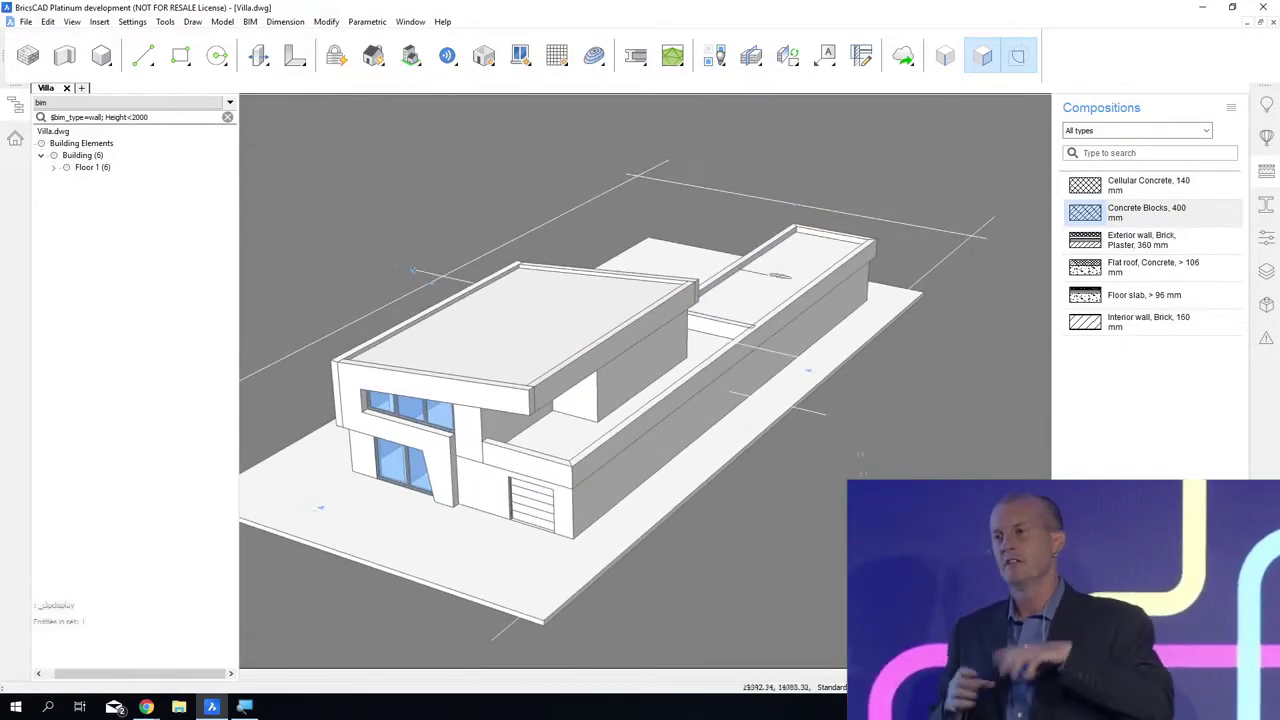
Step: Delete the room label lying on the long low roof and close the structure browser
click(776, 275)
key(Delete)
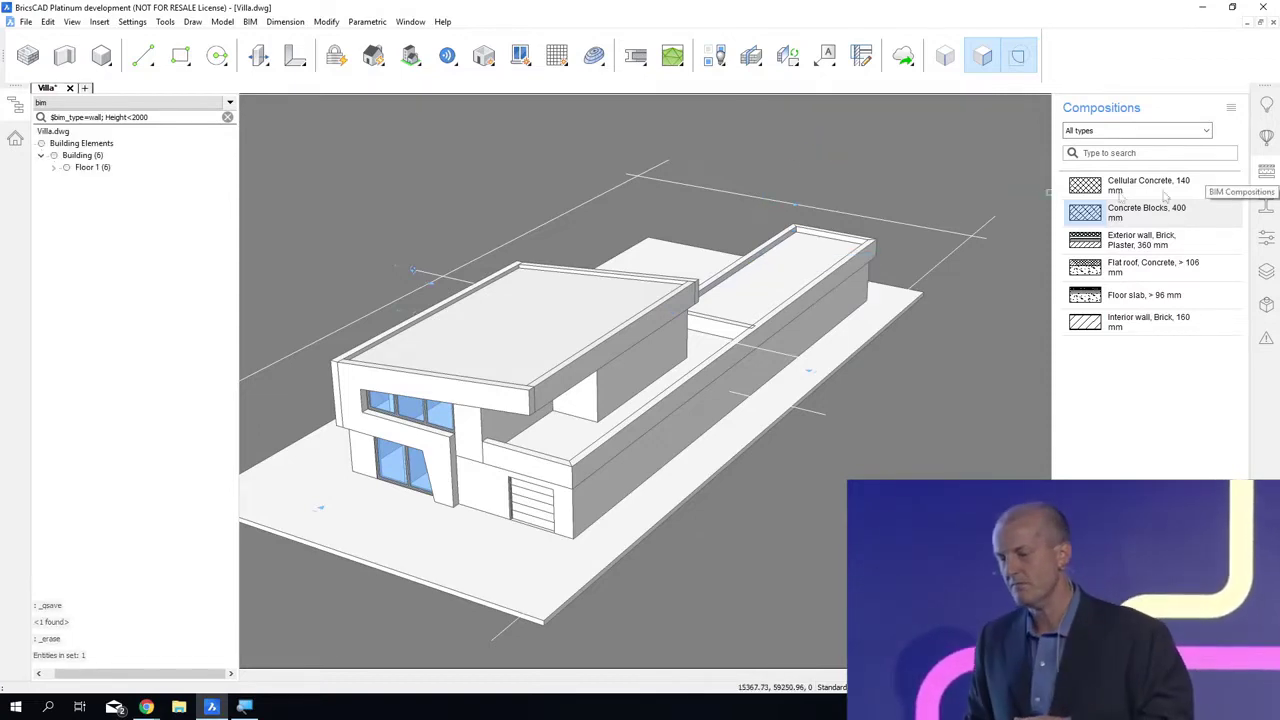
click(229, 119)
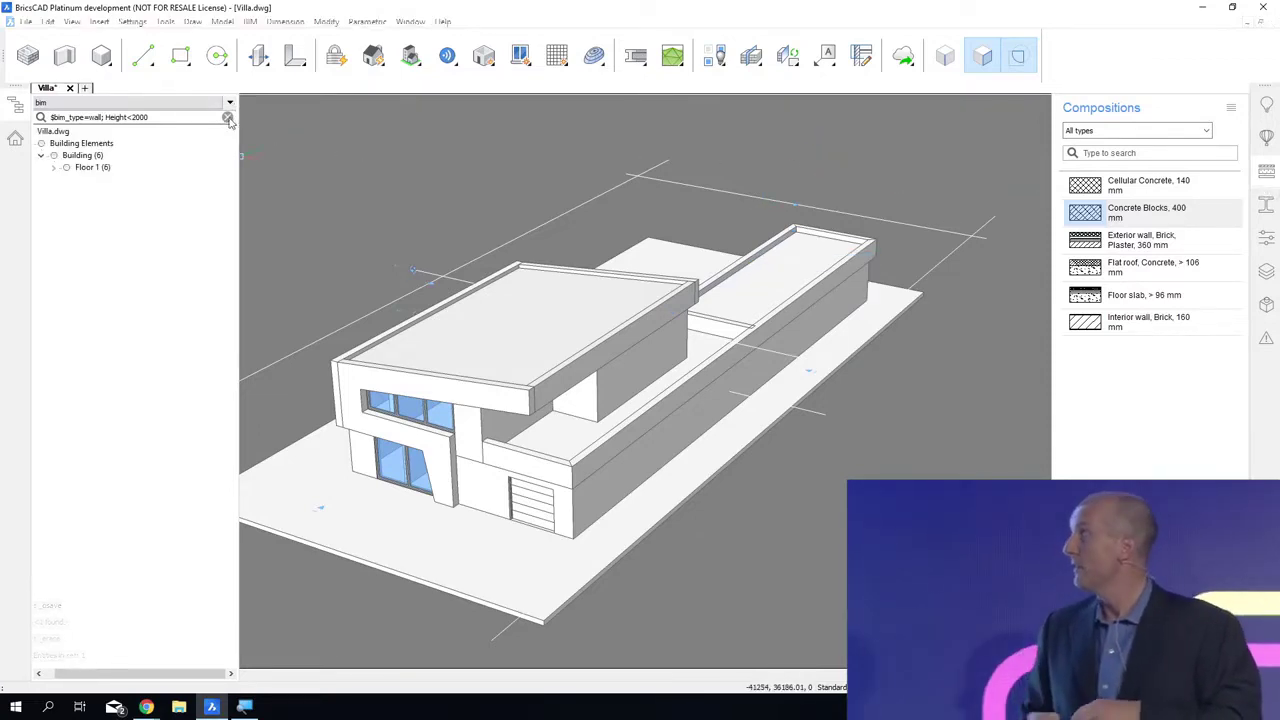
click(18, 107)
Step: Clip the model with the section across the villa and move its cutting plane into the two-storey part
shift+middle_drag(350, 148, 613, 193)
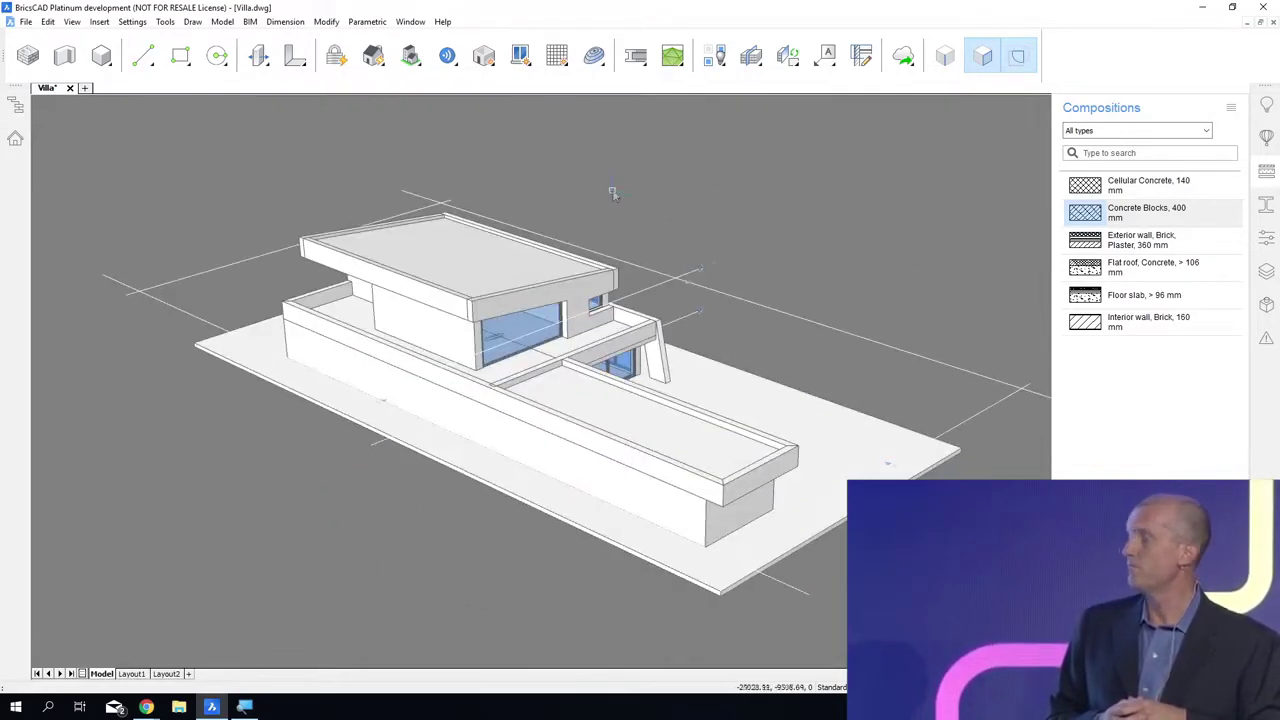
mouse_move(661, 250)
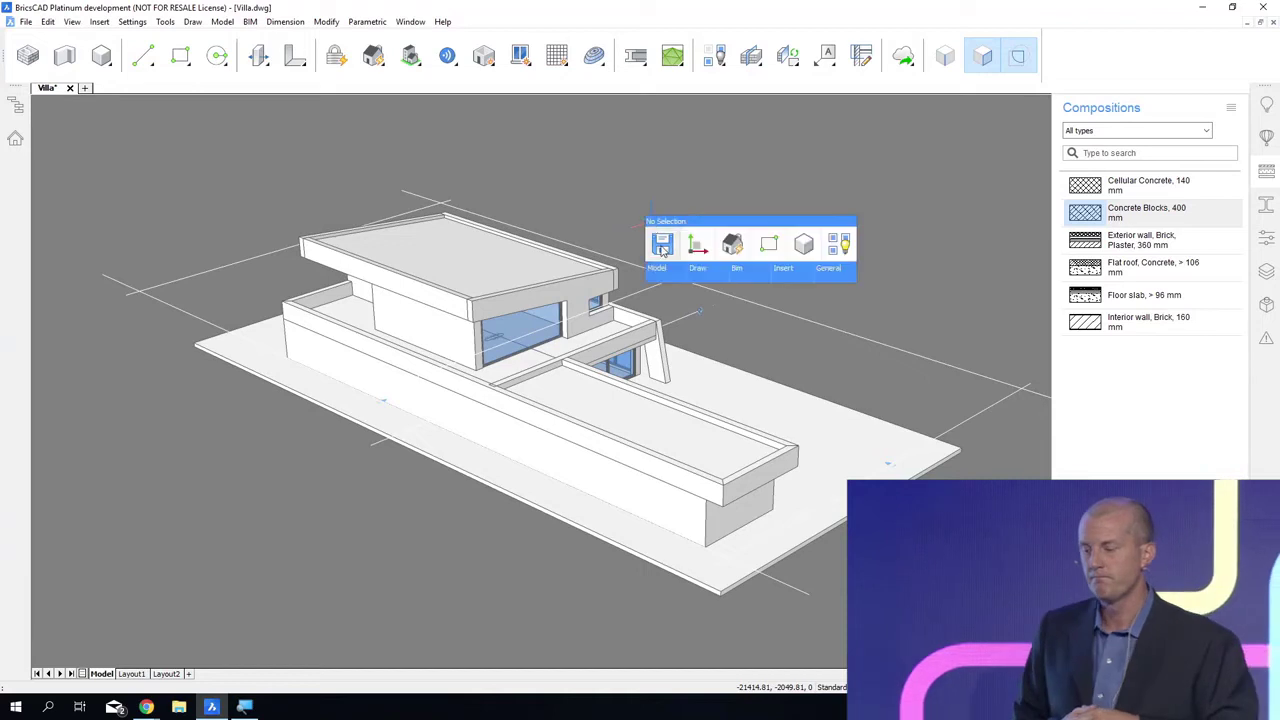
click(836, 303)
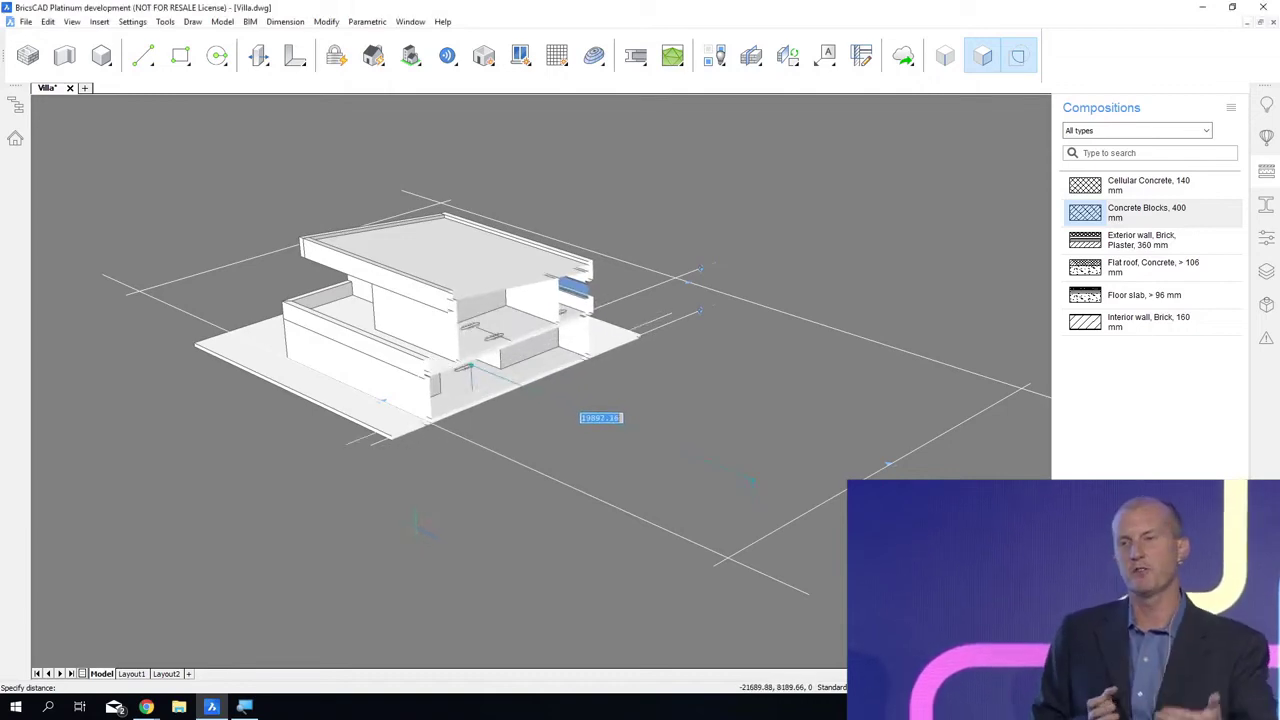
click(825, 515)
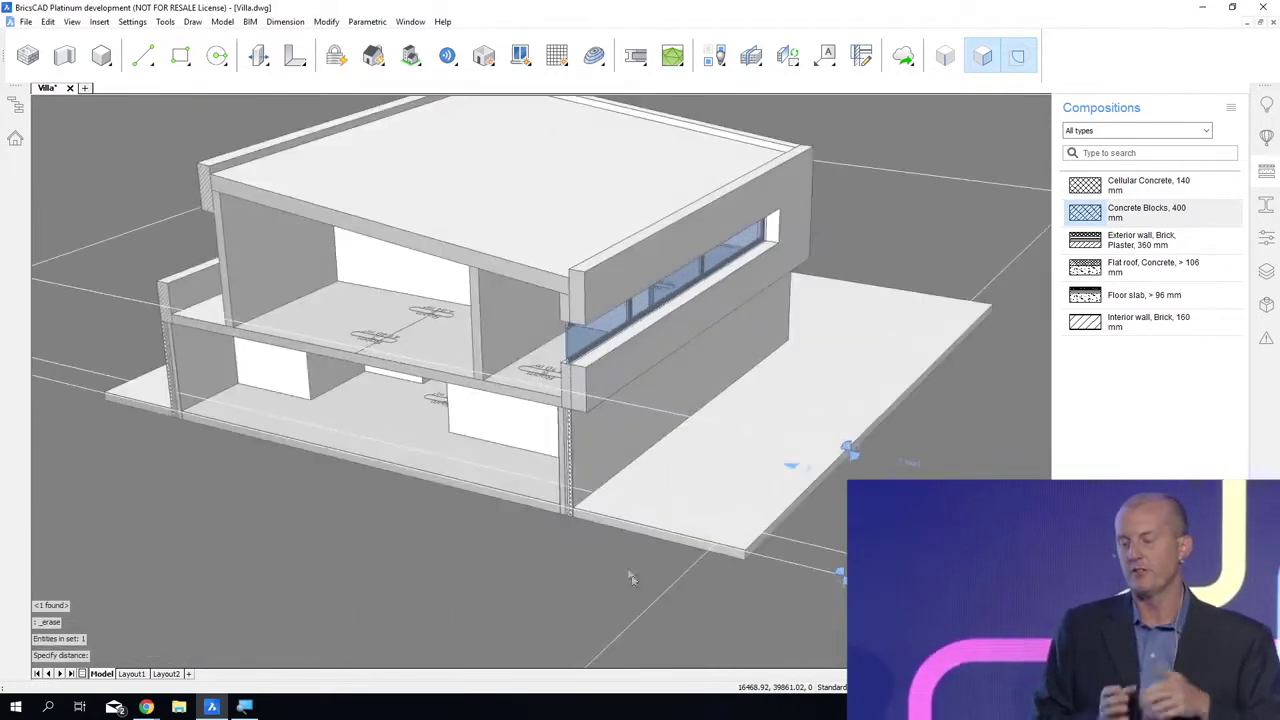
Step: Disable boundary detection and attach the Floor slab, > 96 mm composition to the ground floor slab and the upper floor slab
scroll(570, 497, up, 3)
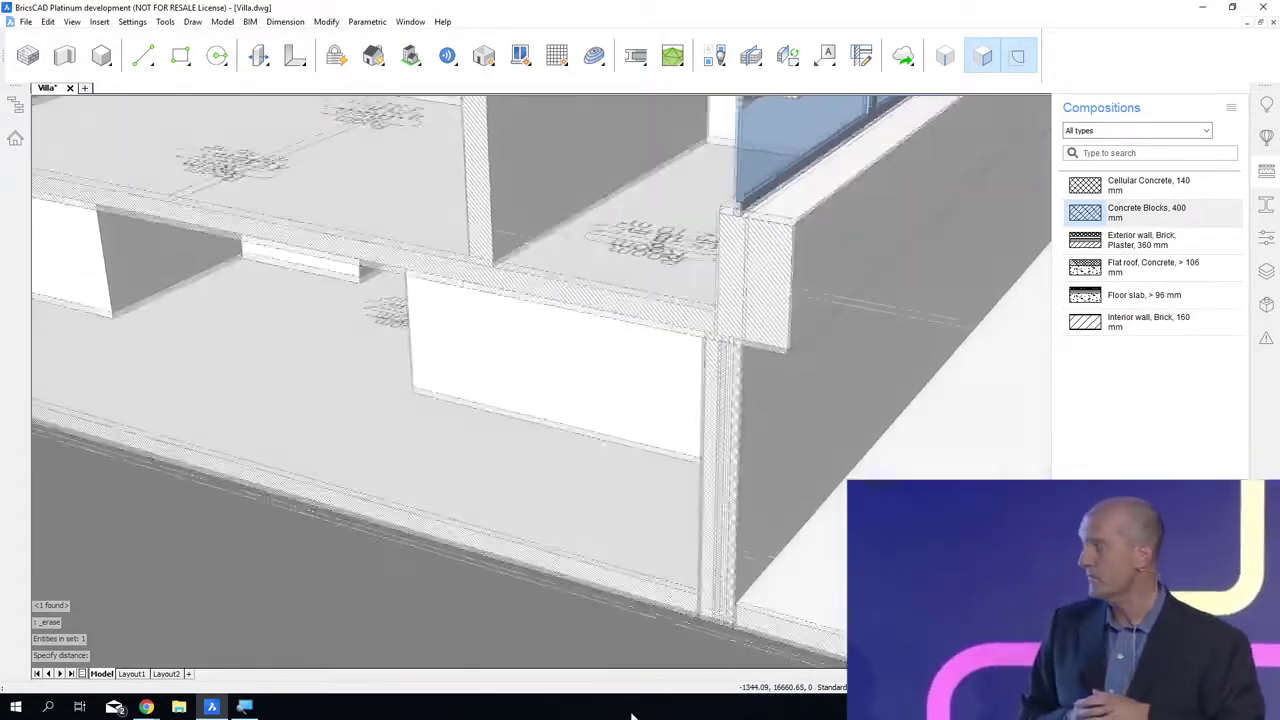
click(1014, 54)
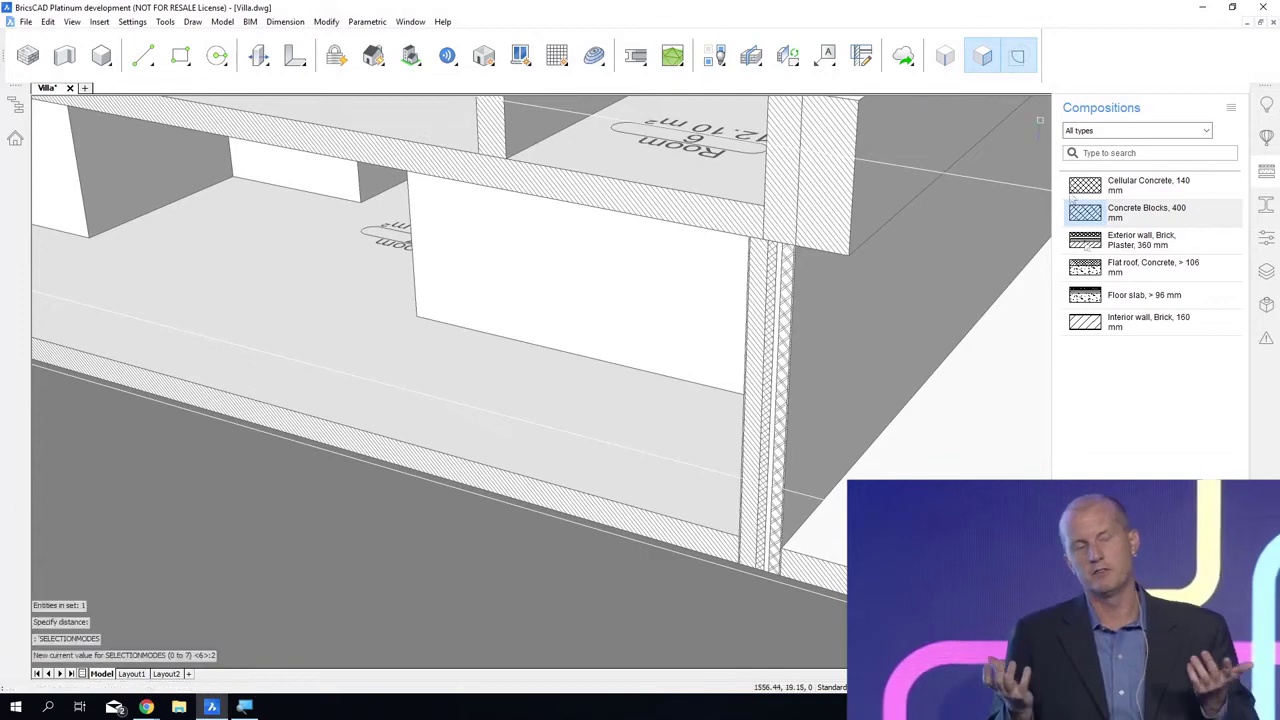
click(1158, 297)
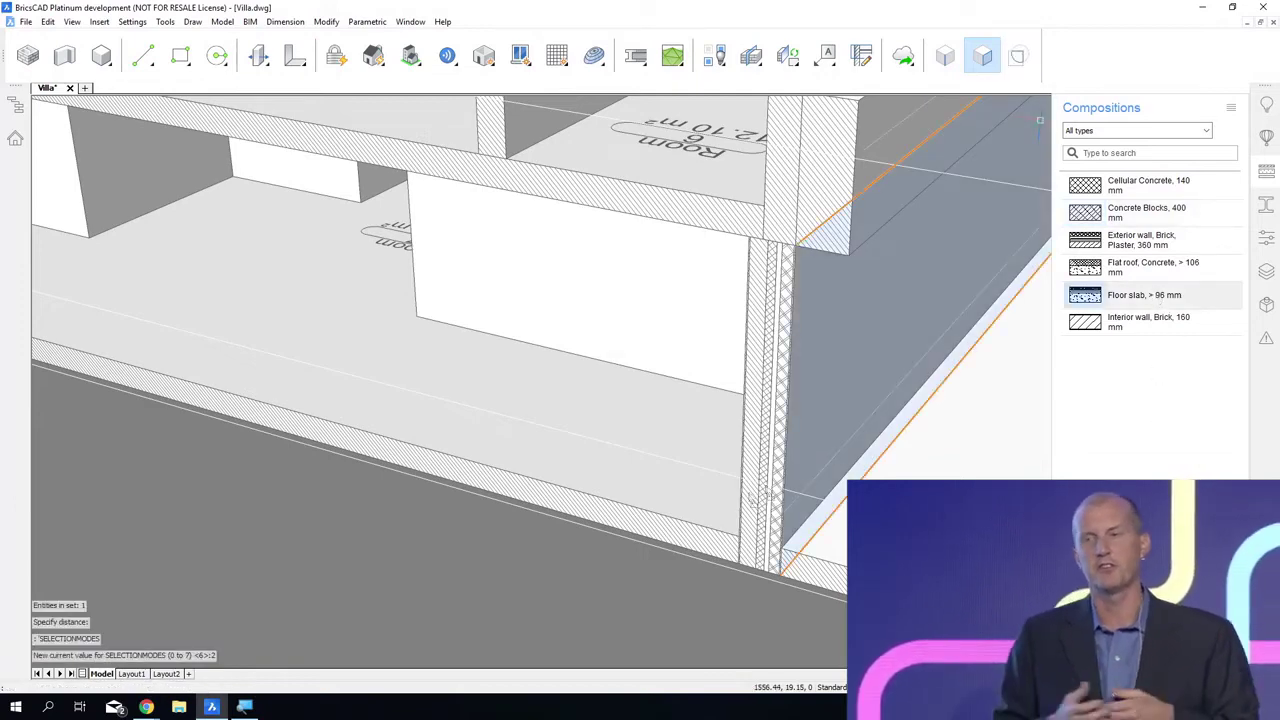
click(660, 552)
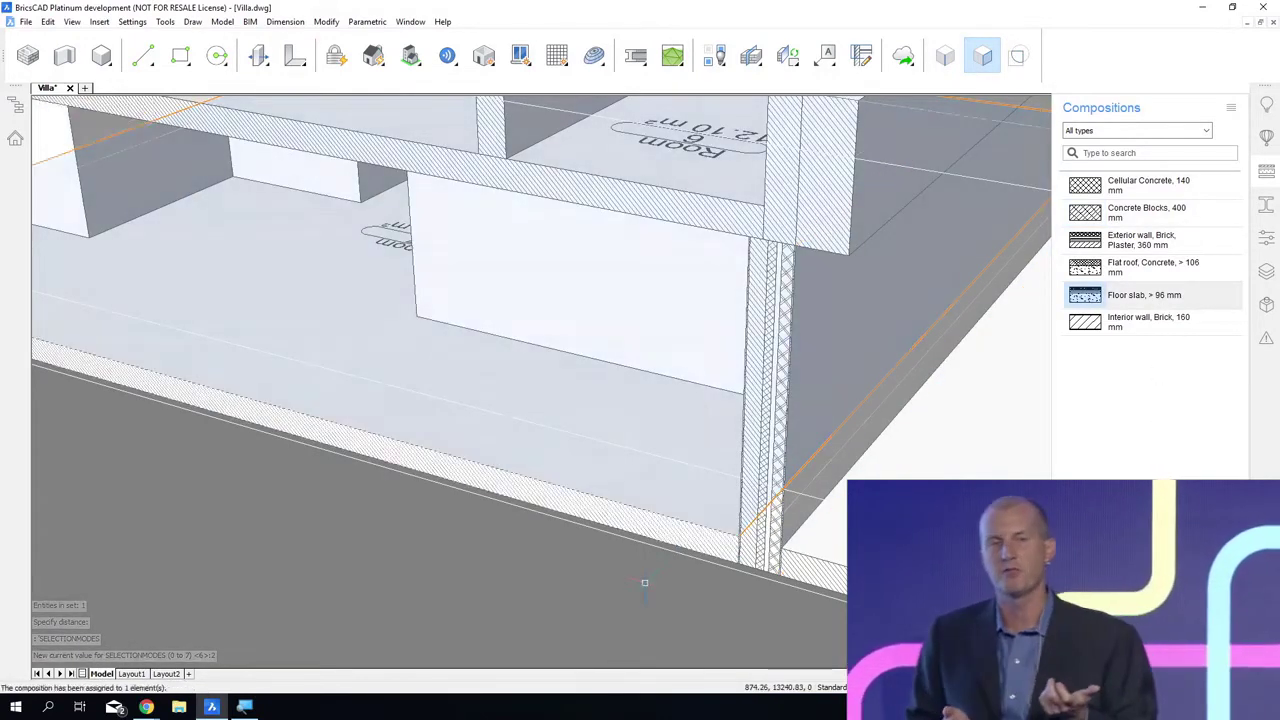
shift+middle_drag(620, 350, 610, 510)
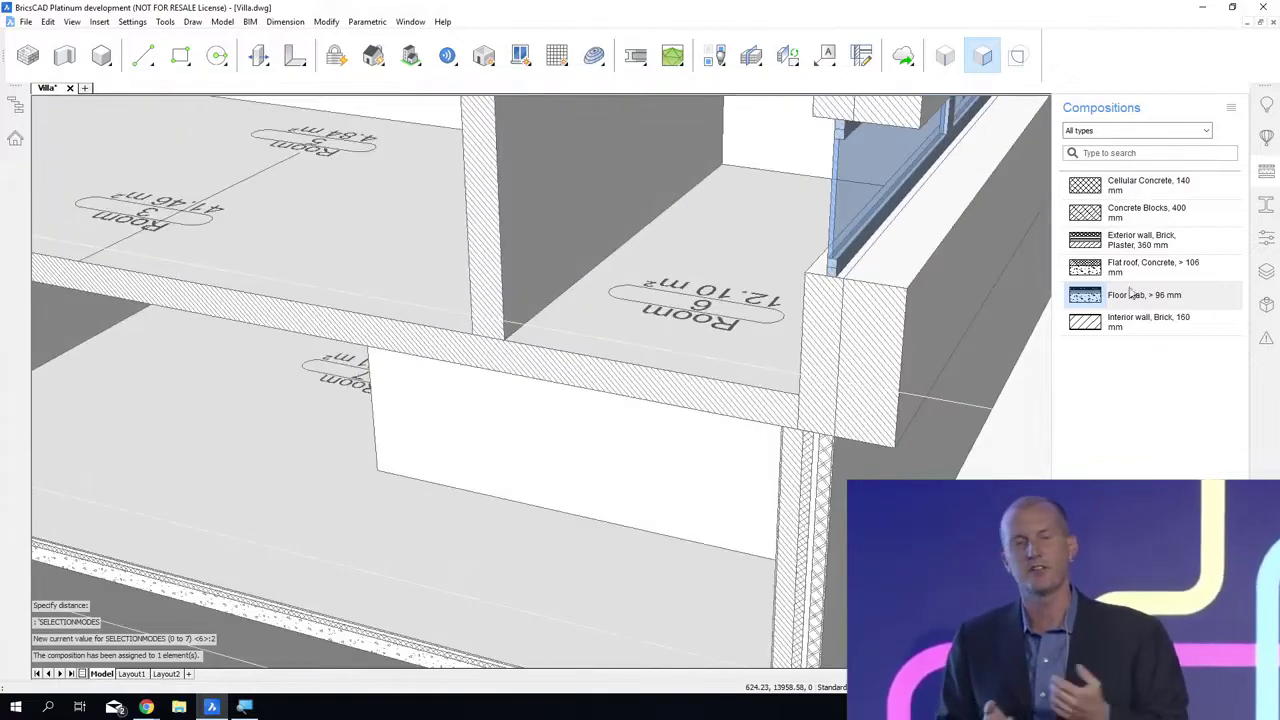
click(728, 401)
key(Return)
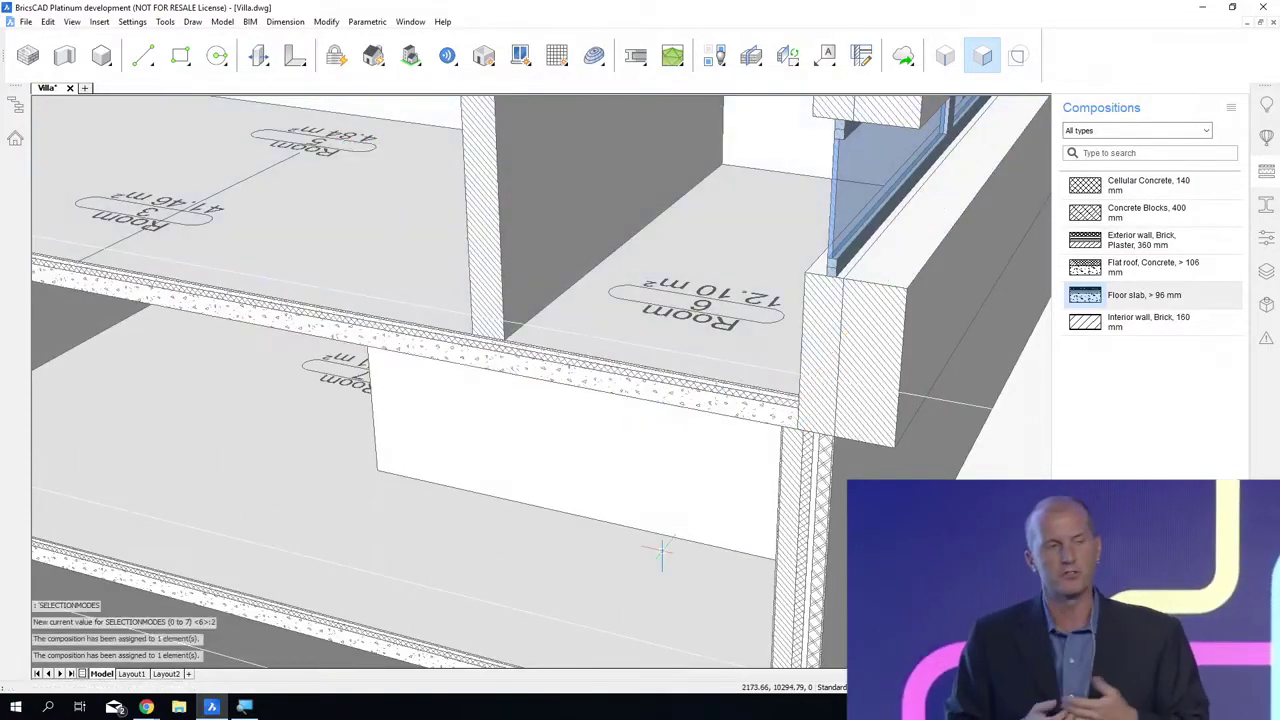
Step: Attach the Flat roof, Concrete, > 106 mm composition to the upper roof slab and save the drawing
middle_drag(660, 551, 656, 715)
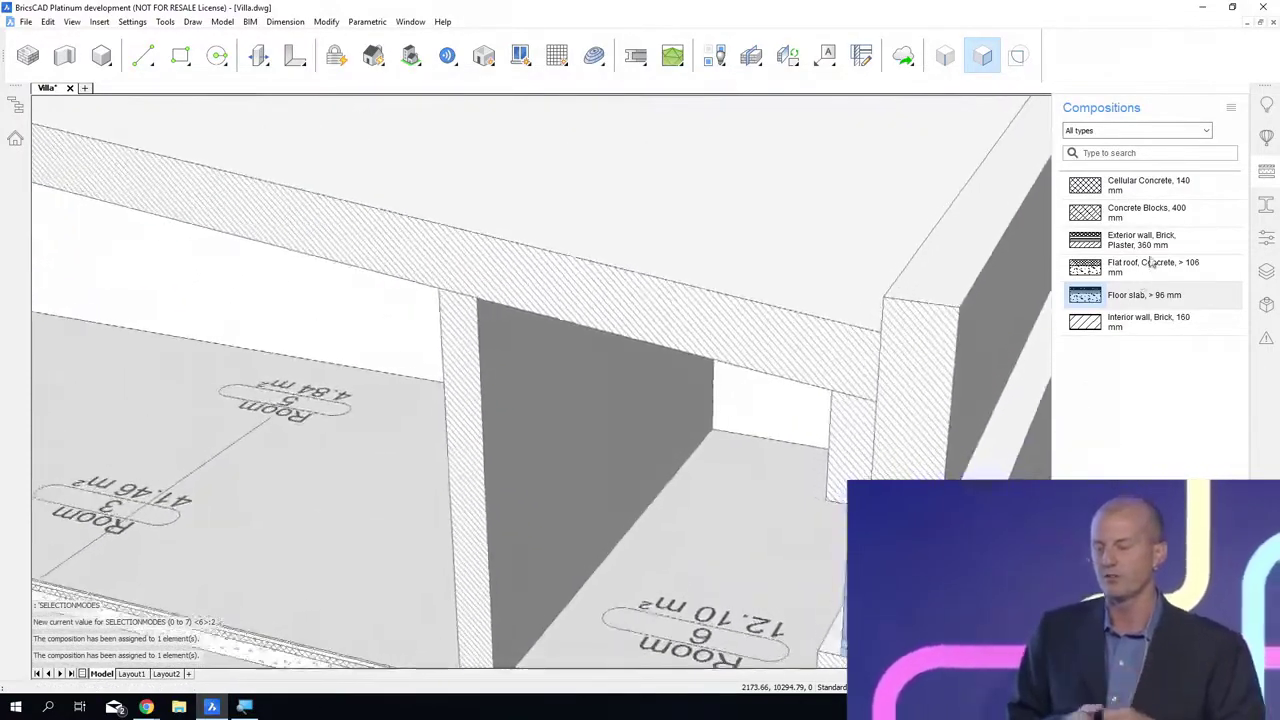
drag(1147, 265, 1128, 272)
drag(737, 347, 735, 346)
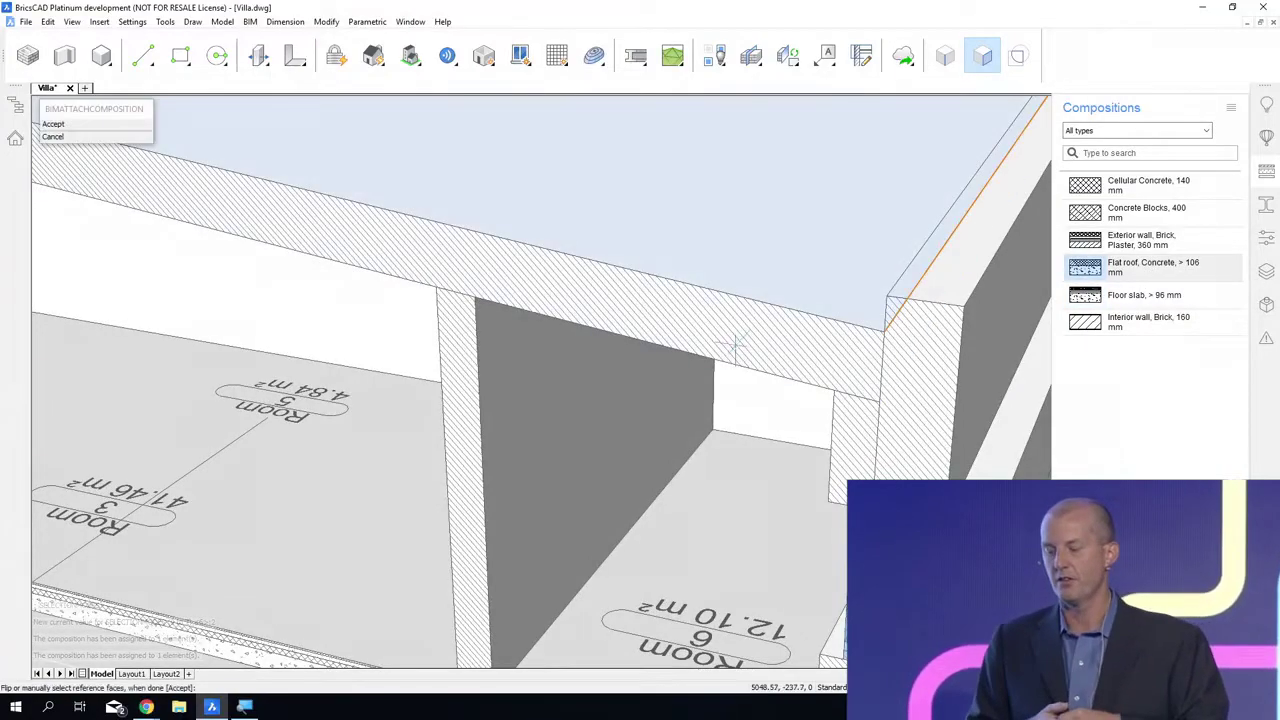
key(Return)
Step: Select the ground floor slab and exterior wall at their base junction and turn on the display of their compositions
shift+middle_drag(666, 517, 620, 350)
middle_drag(640, 590, 640, 162)
shift+middle_drag(560, 590, 515, 650)
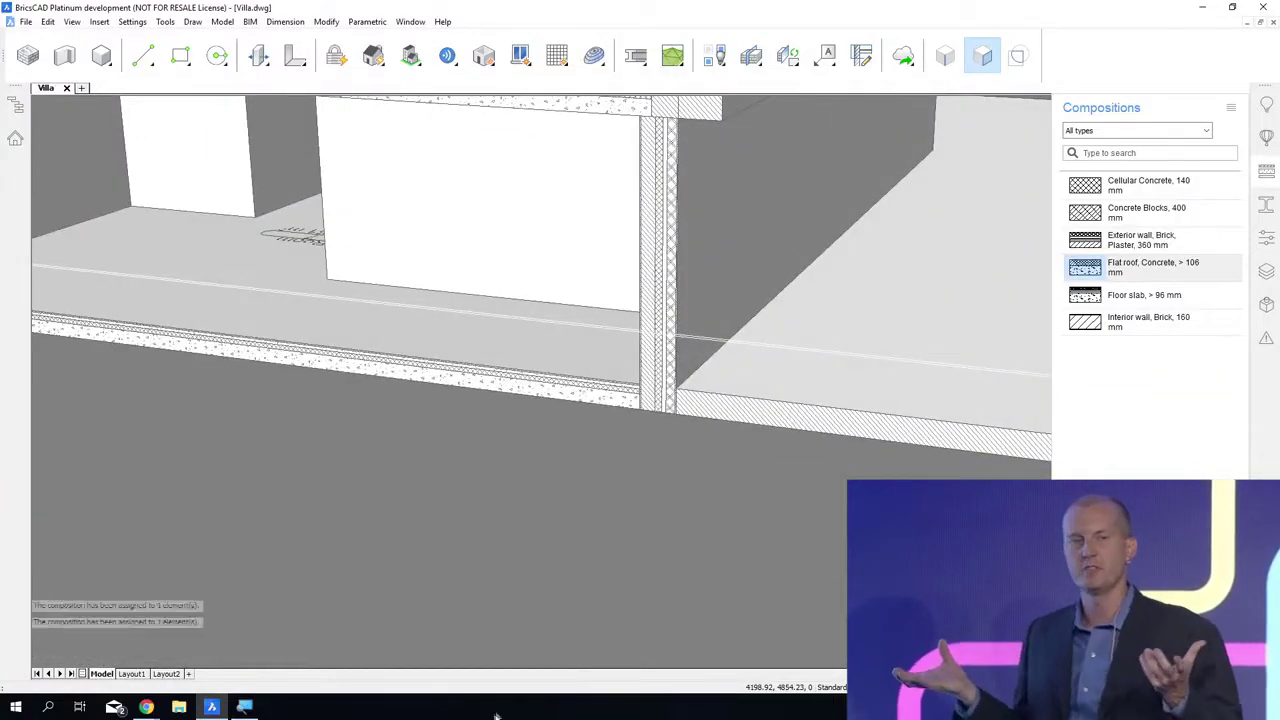
shift+middle_drag(637, 596, 616, 690)
scroll(624, 404, up, 3)
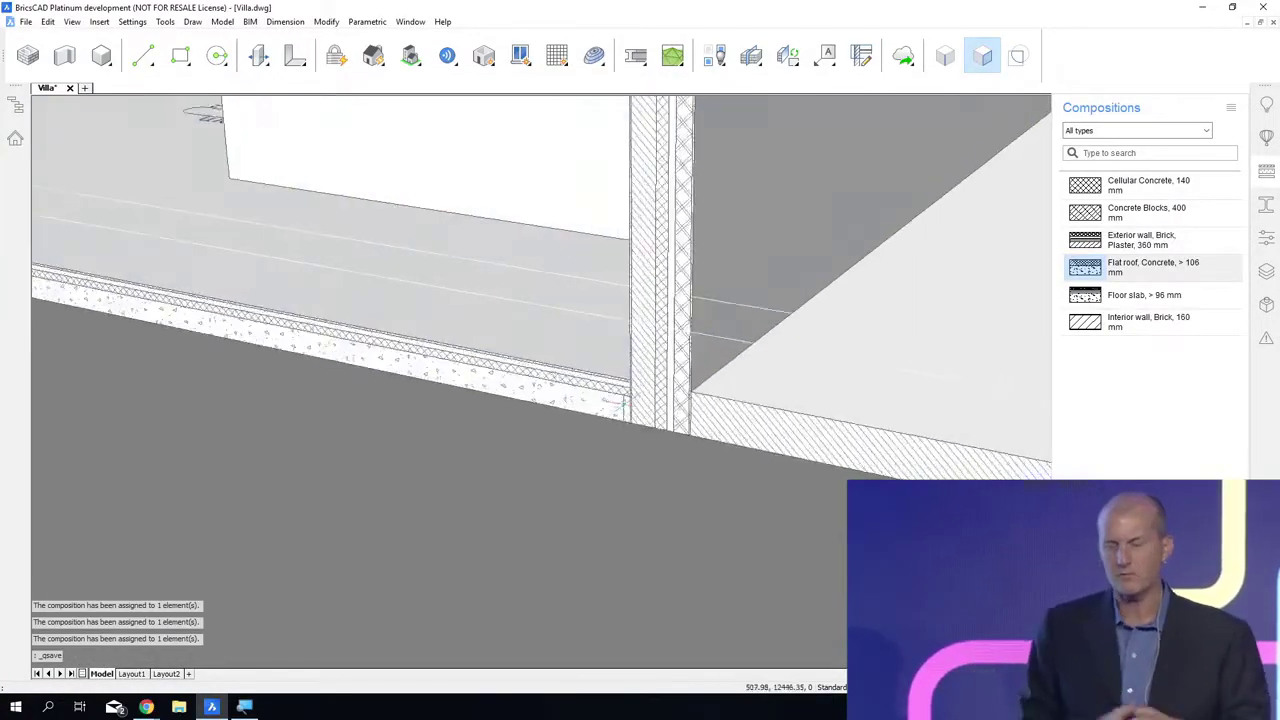
scroll(624, 404, up, 4)
shift+middle_drag(590, 620, 503, 675)
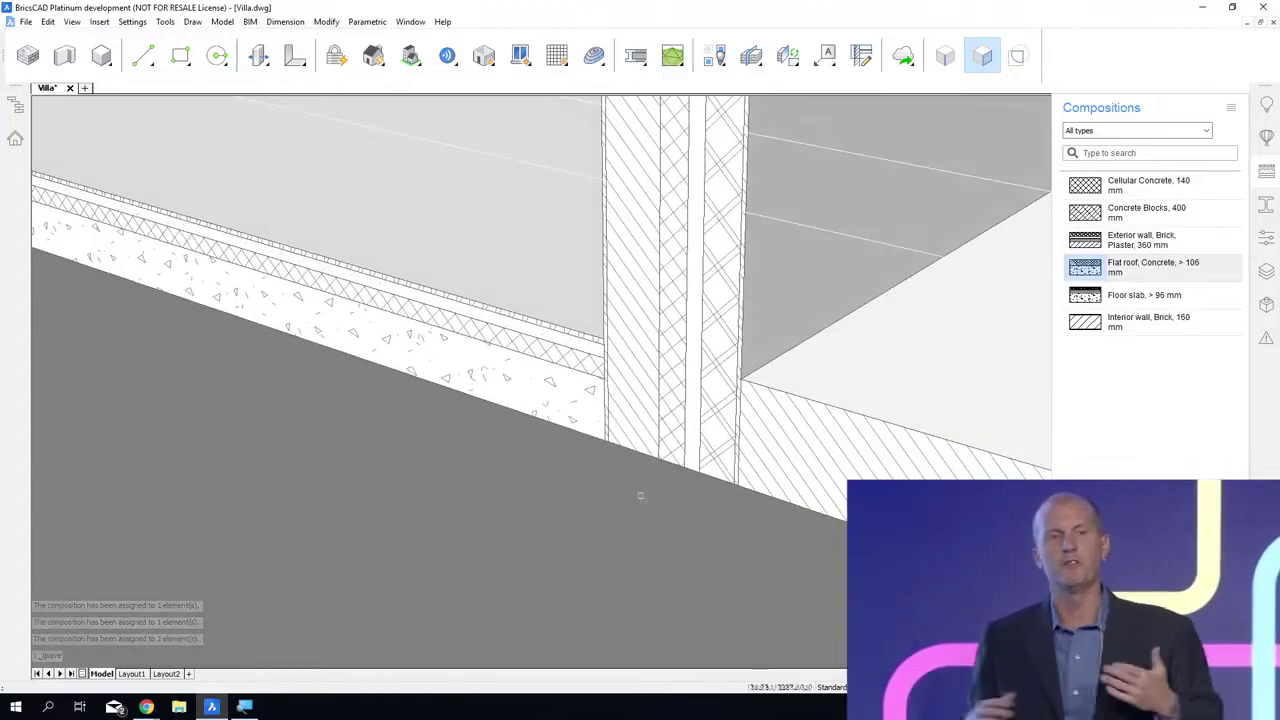
drag(634, 472, 547, 430)
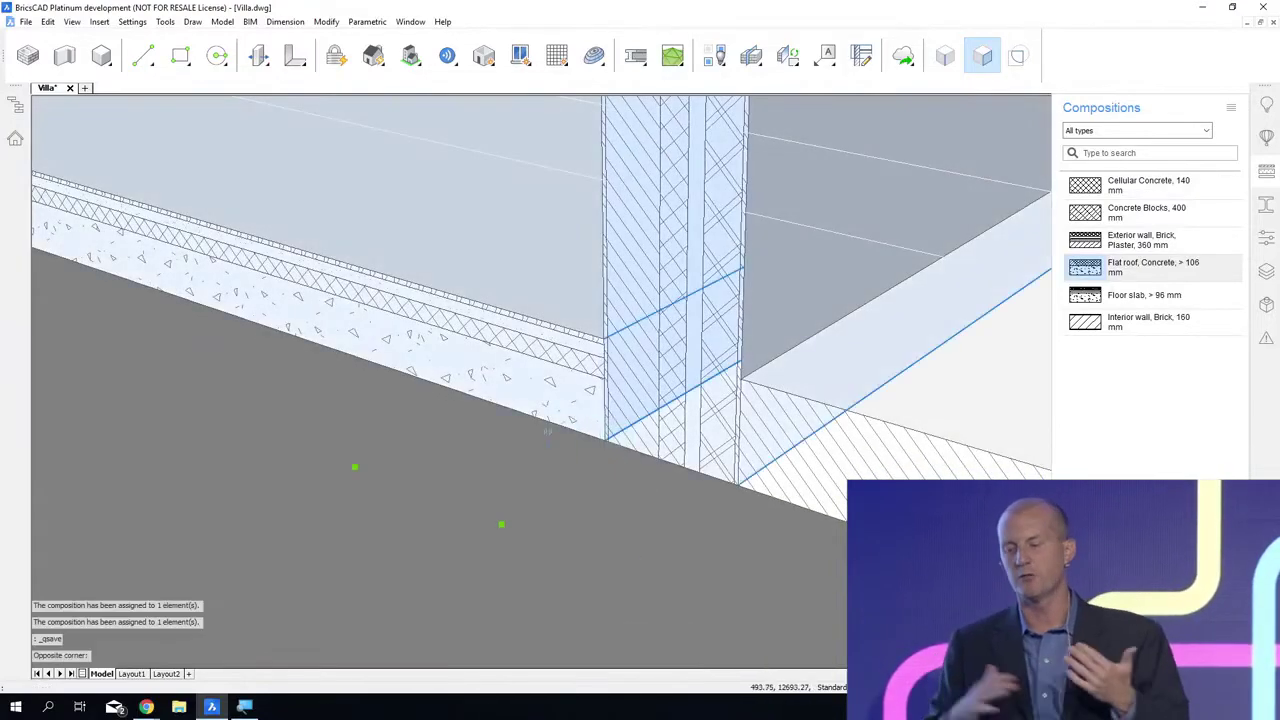
click(534, 465)
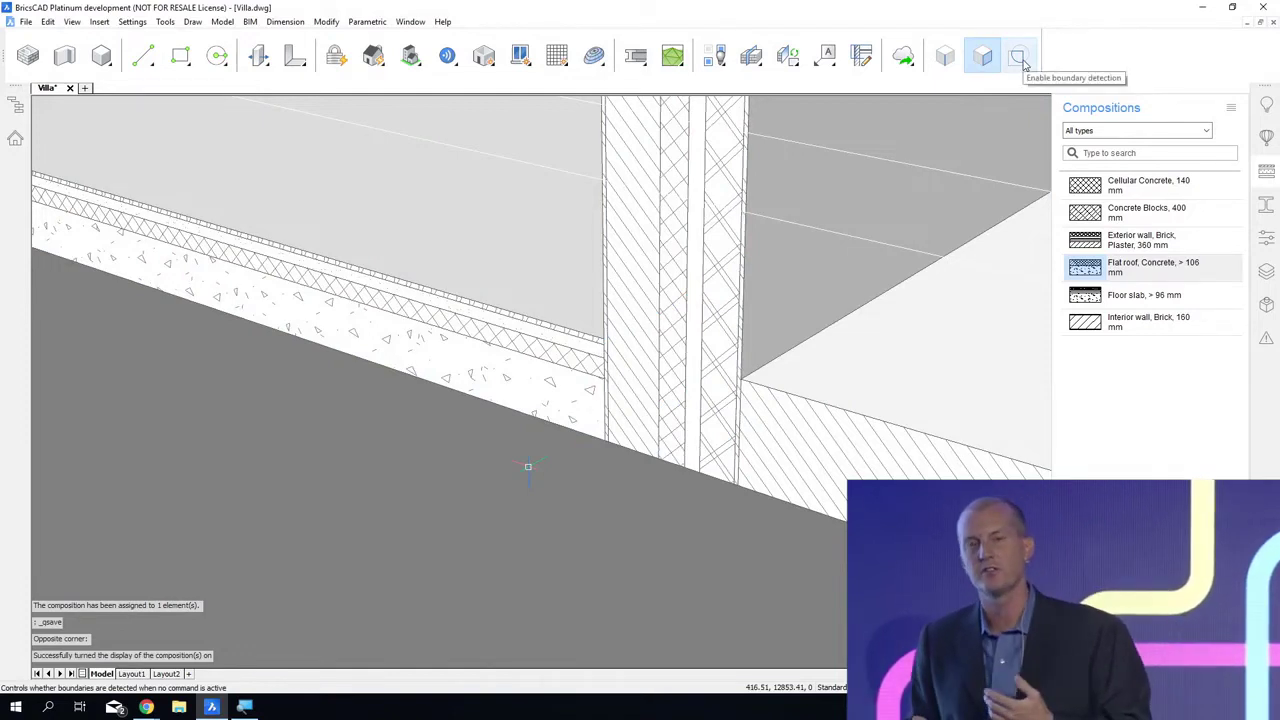
Step: Enable boundary detection and push the end face of the ground slab's concrete ply out to the outer edge of the wall's insulation
click(1020, 62)
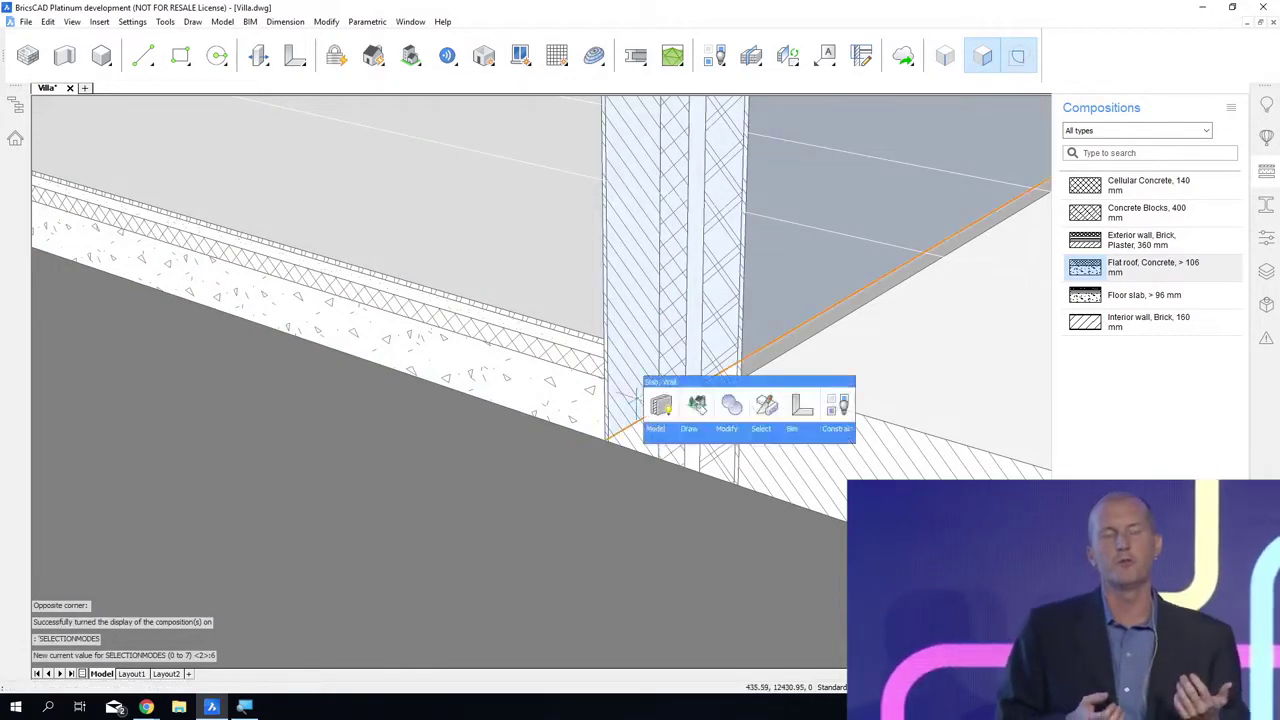
mouse_move(636, 397)
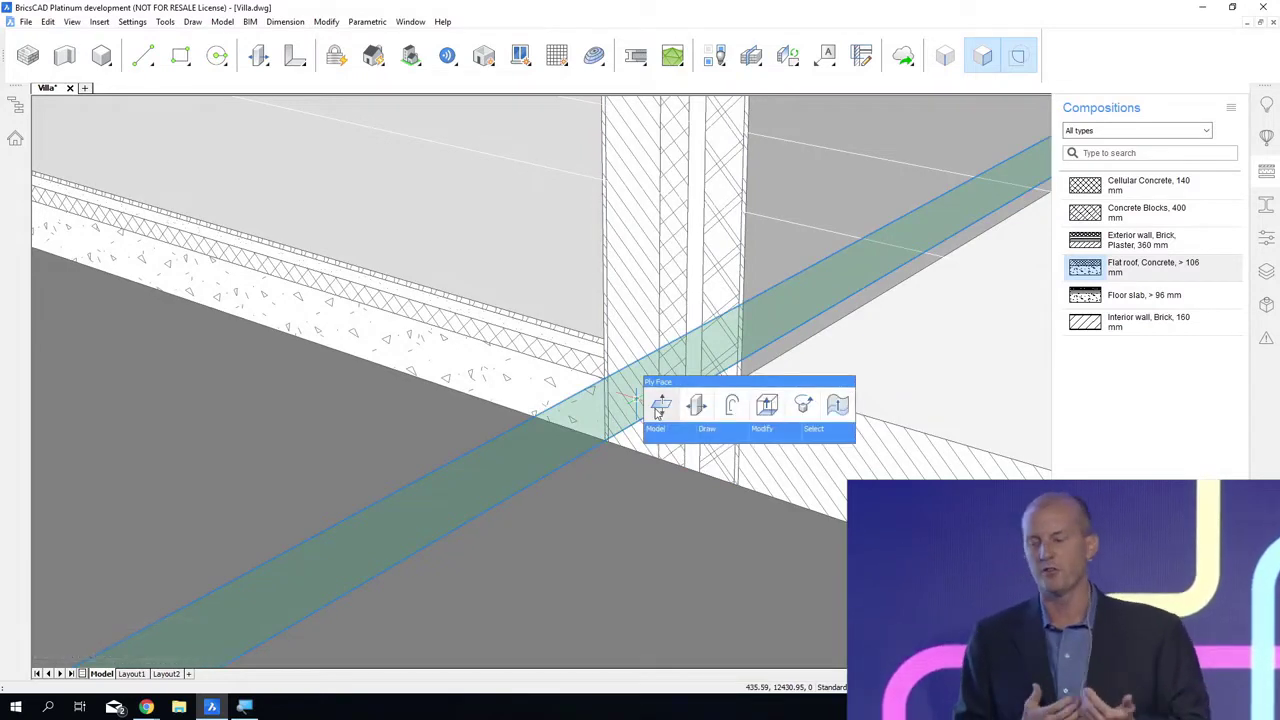
click(657, 413)
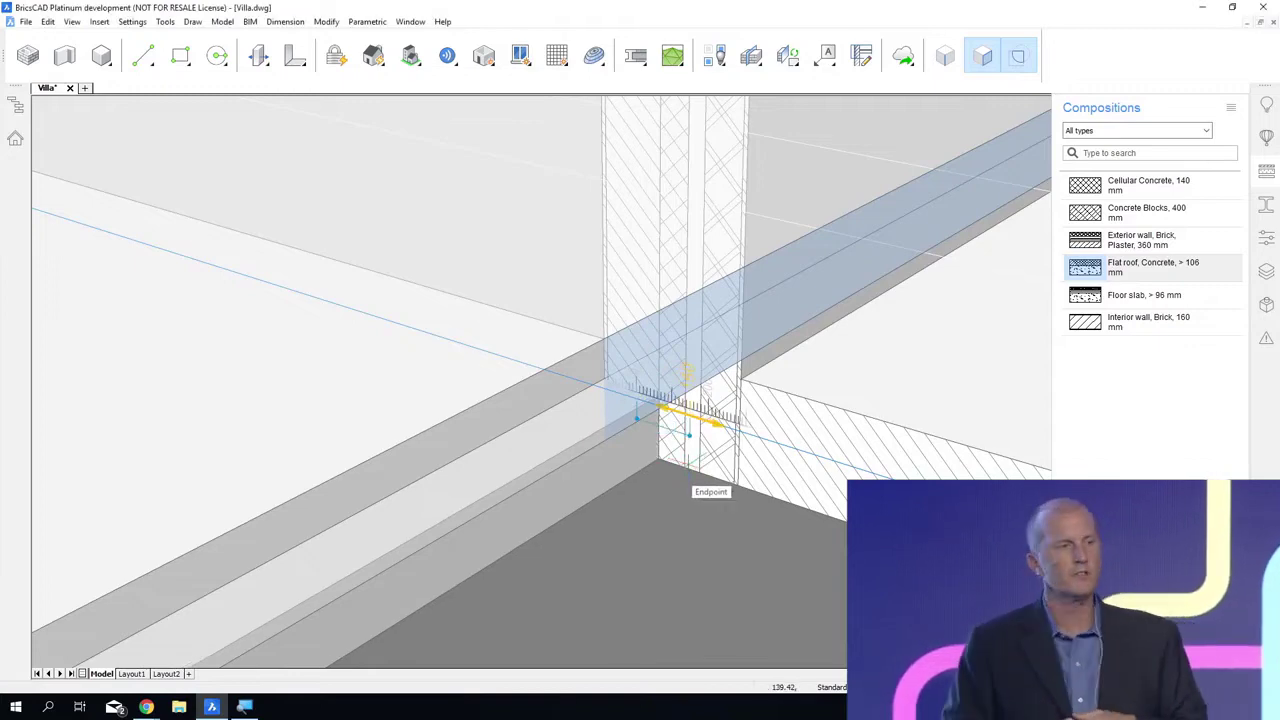
click(684, 466)
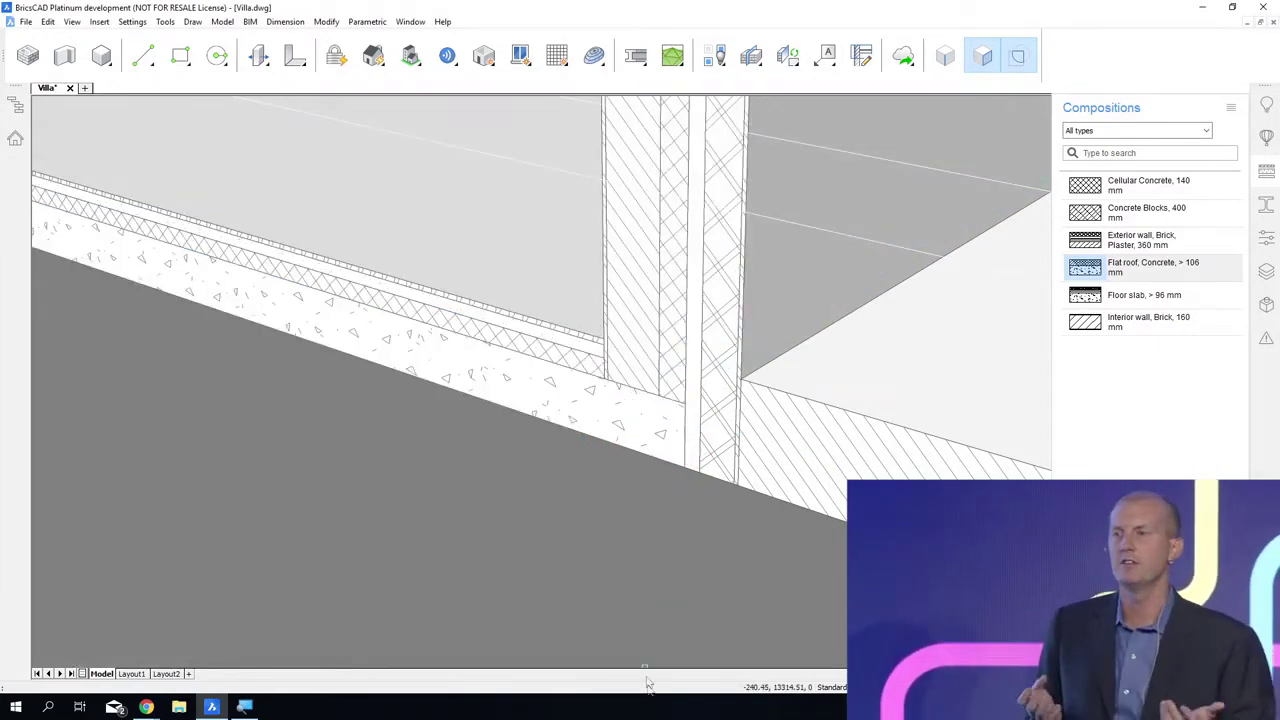
Step: Extend the site's end face under the outer wall leaf to the outer end of the slab's concrete ply, and save the drawing
mouse_move(1035, 600)
shift+middle_down()
mouse_move(763, 475)
mouse_move(620, 368)
shift+middle_up()
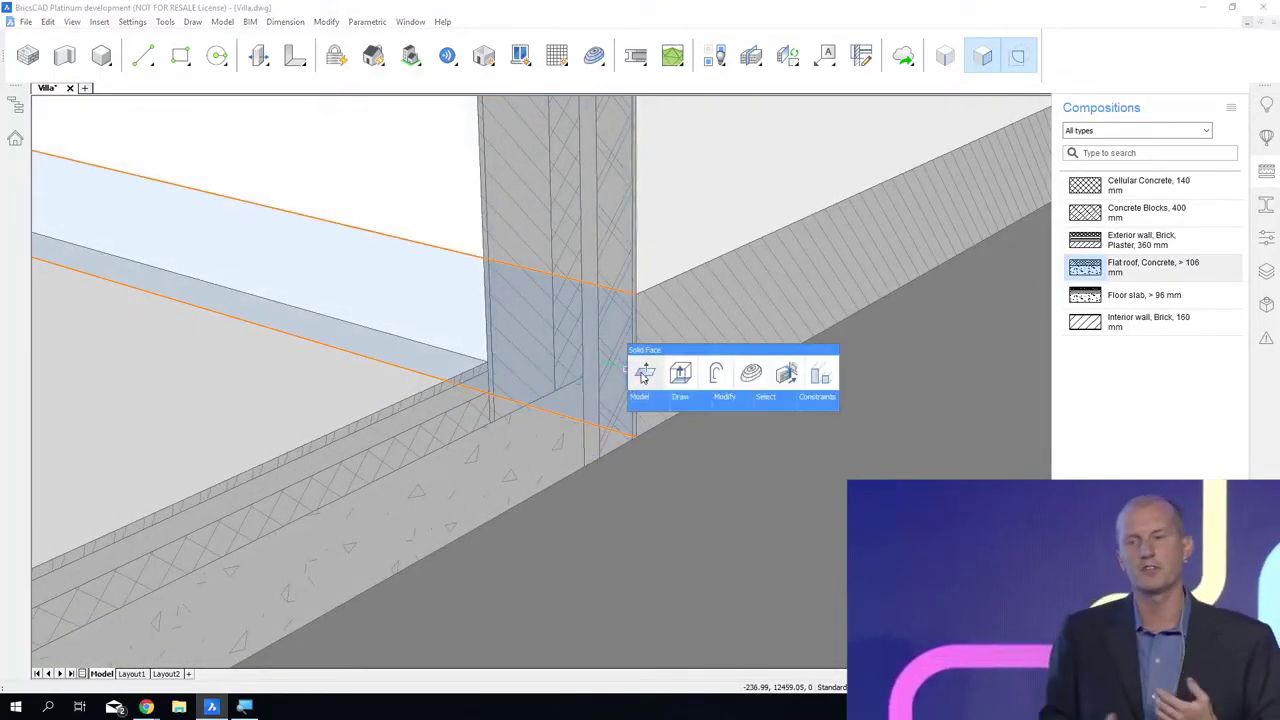
click(643, 375)
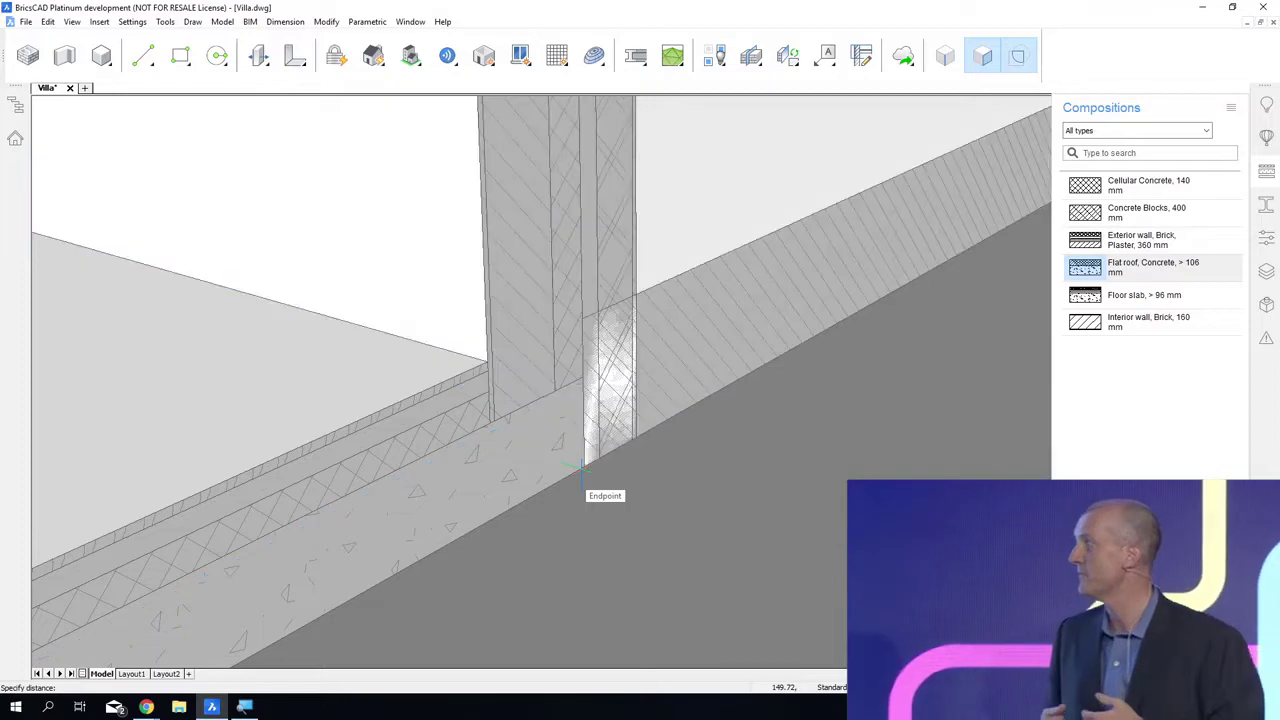
click(582, 468)
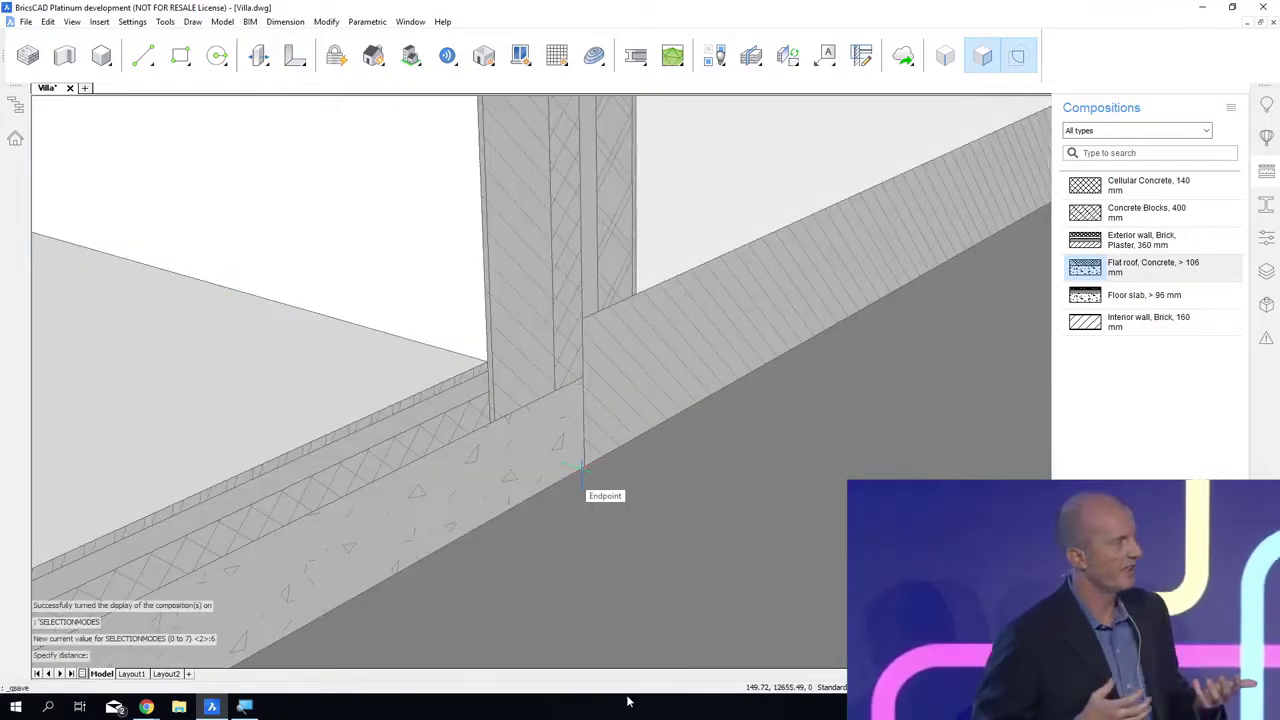
key(ctrl+s)
Step: Raise the bottom face of the exterior wall's inner brick ply by 300 mm
shift+middle_drag(776, 660, 690, 585)
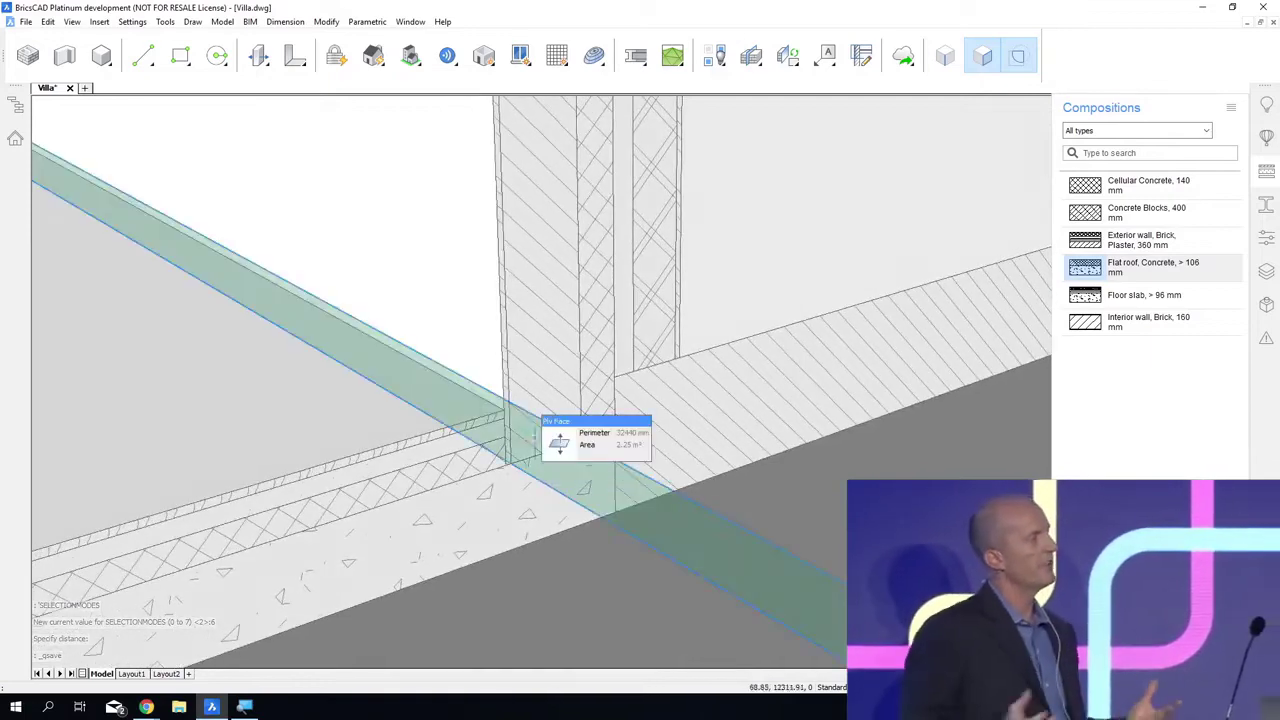
click(543, 440)
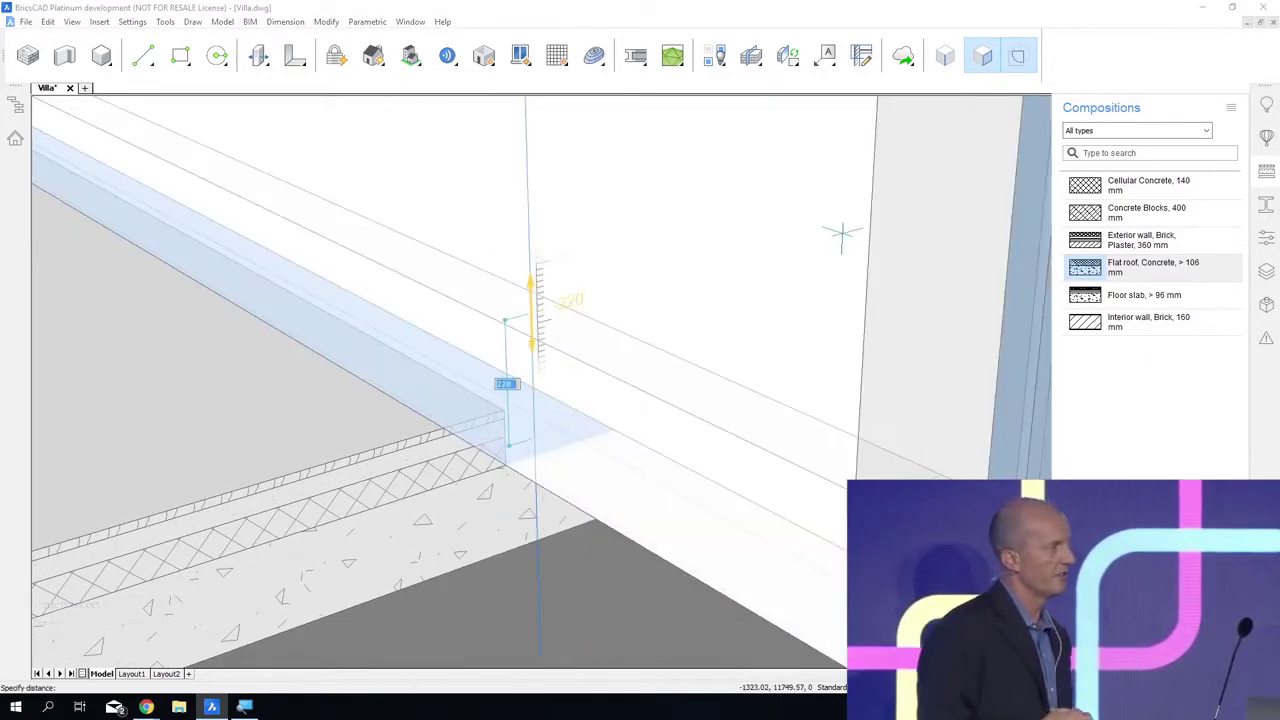
text(300)
key(Return)
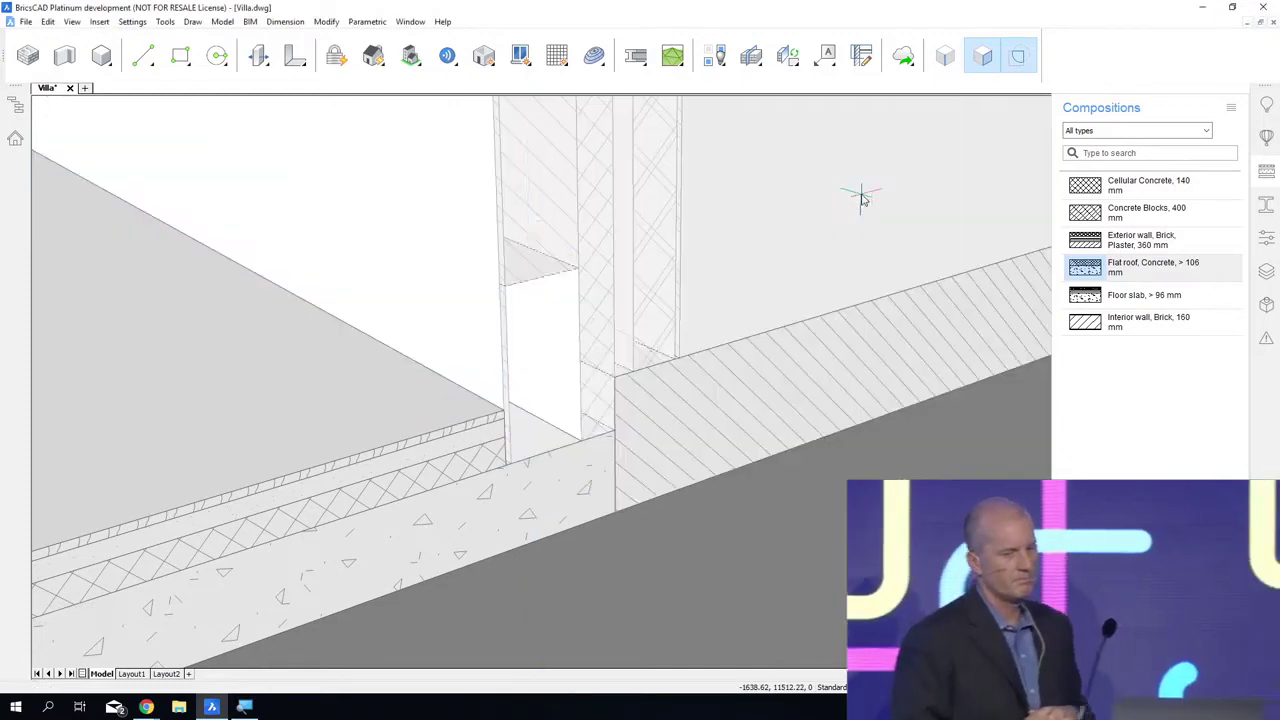
Step: Extrude the brick ply's bottom face down to the slab's concrete as a separate block and assign it the Cellular Concrete, 140 mm composition
mouse_move(551, 266)
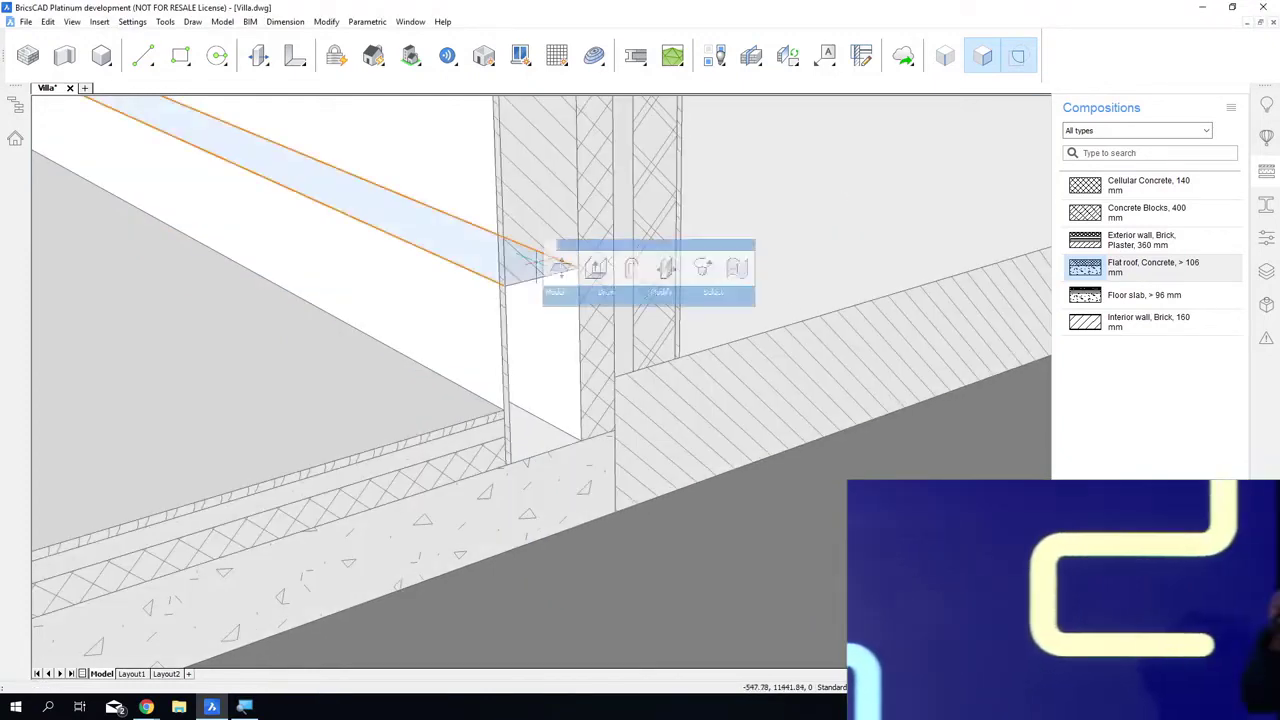
click(595, 269)
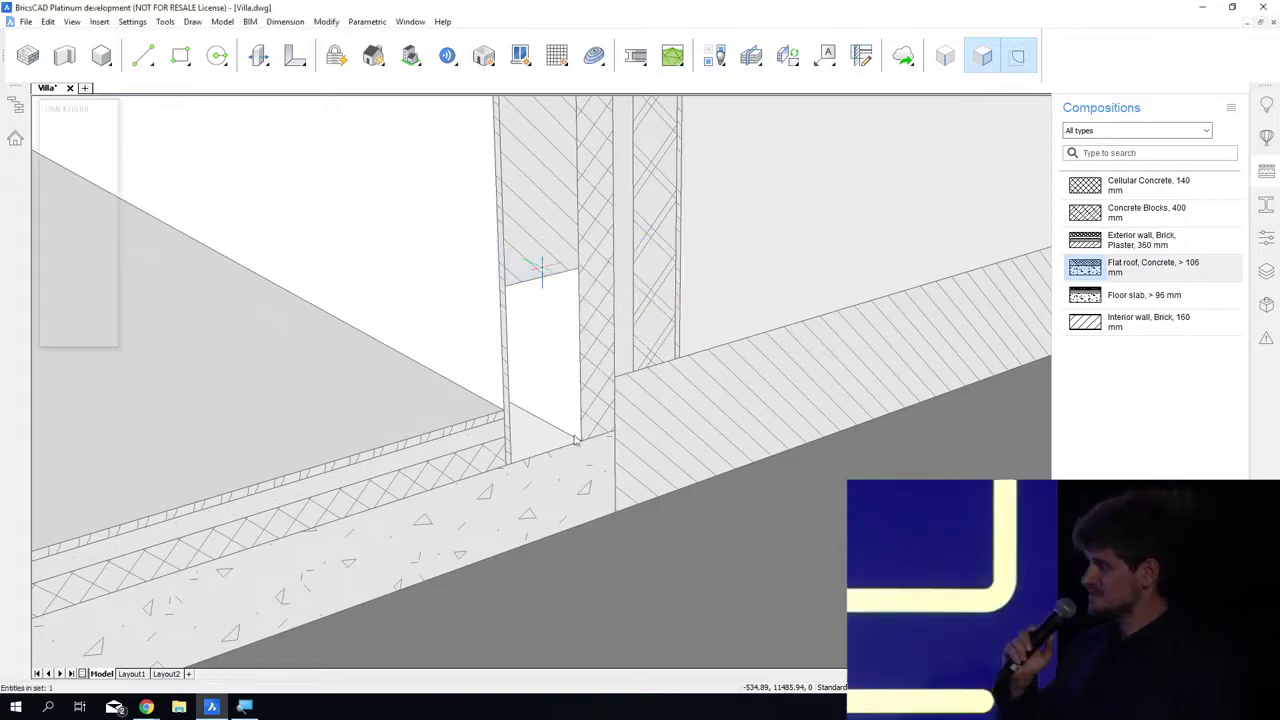
click(581, 440)
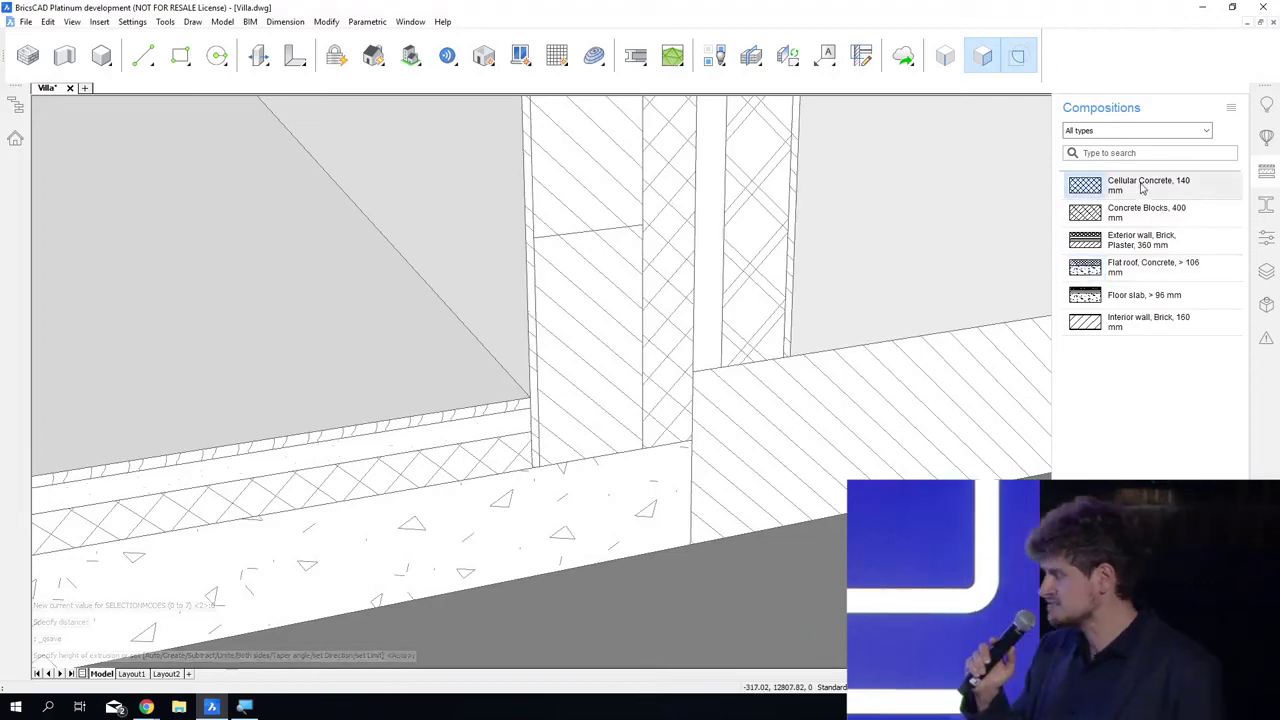
click(588, 454)
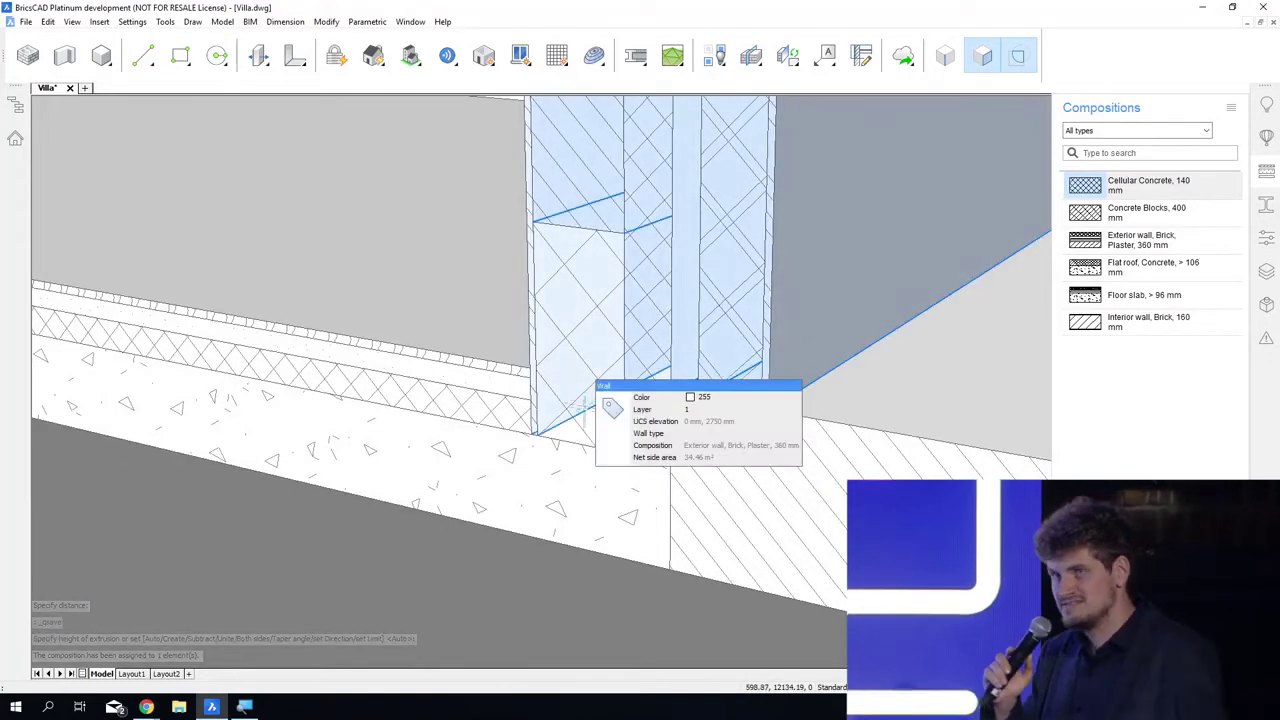
Step: Change the color of the cellular concrete block at the wall base to blue and save the drawing
click(702, 426)
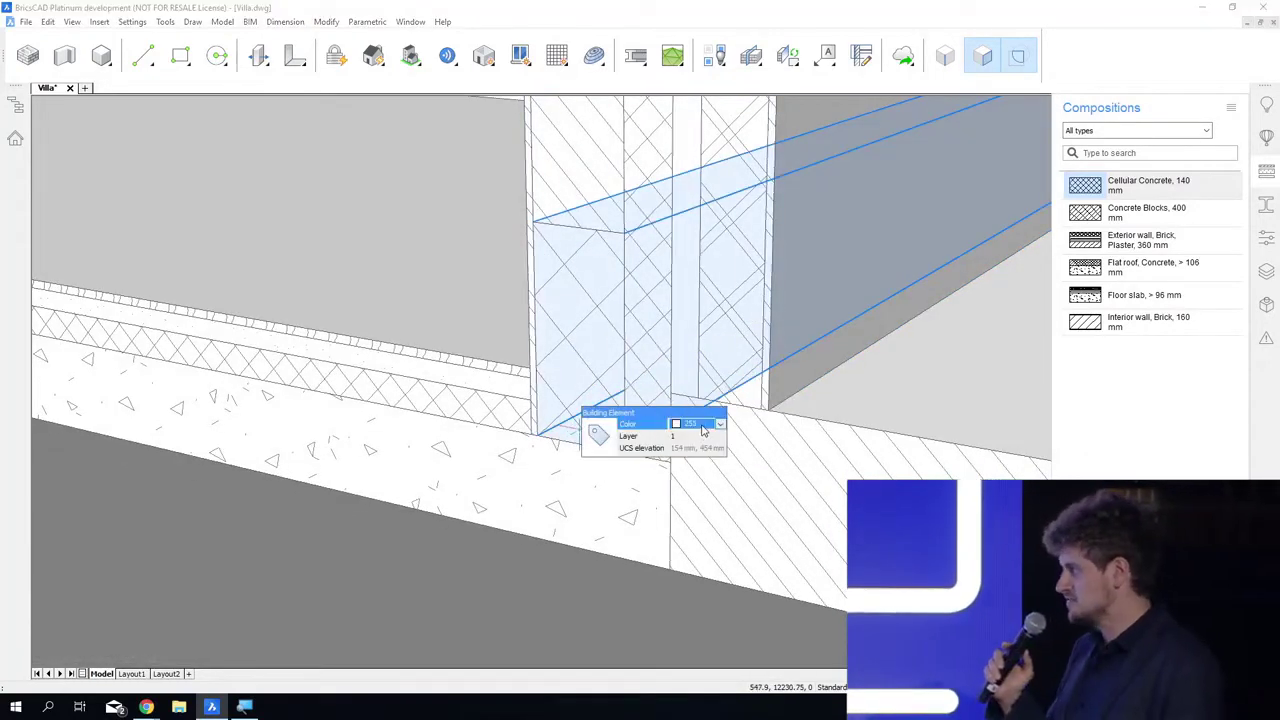
click(677, 502)
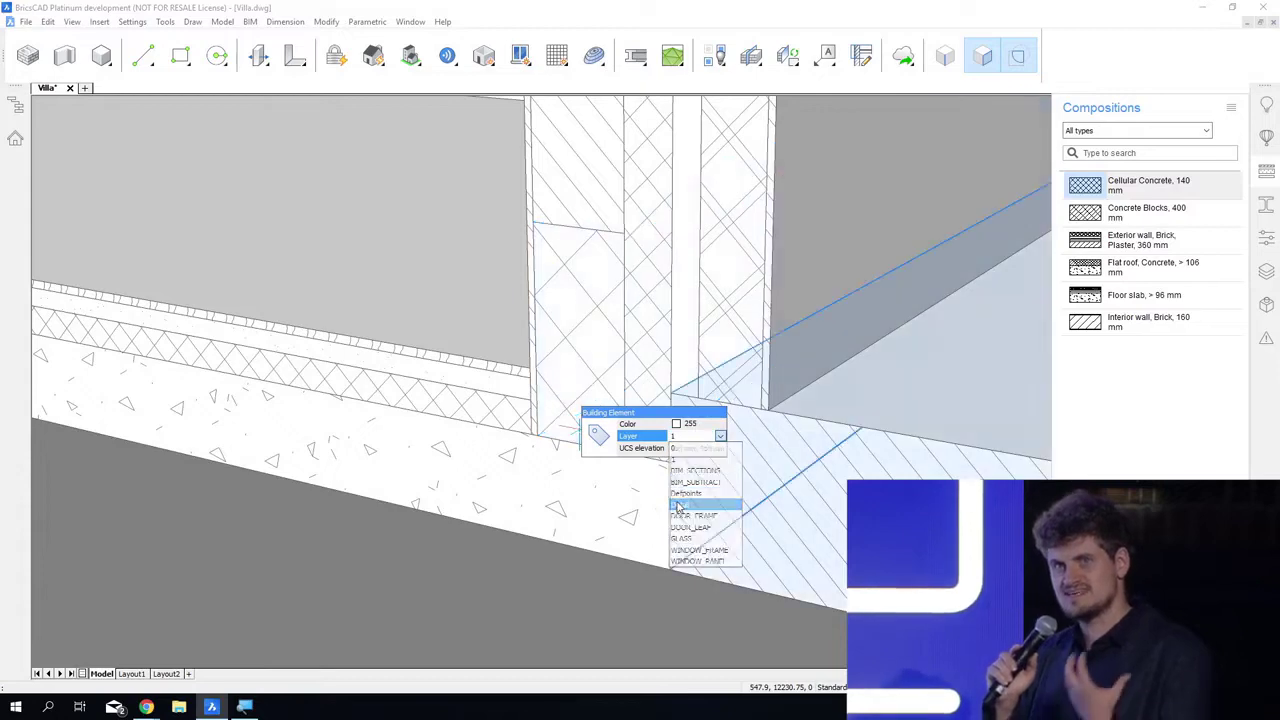
click(705, 426)
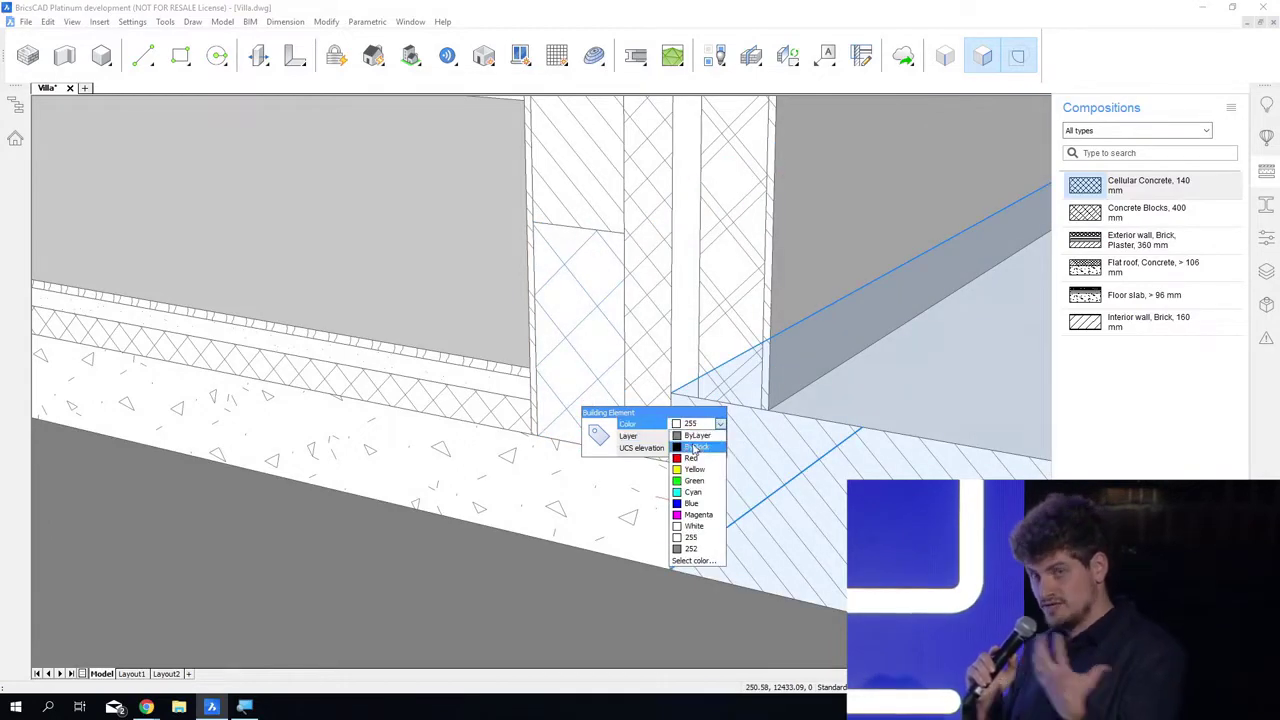
click(695, 447)
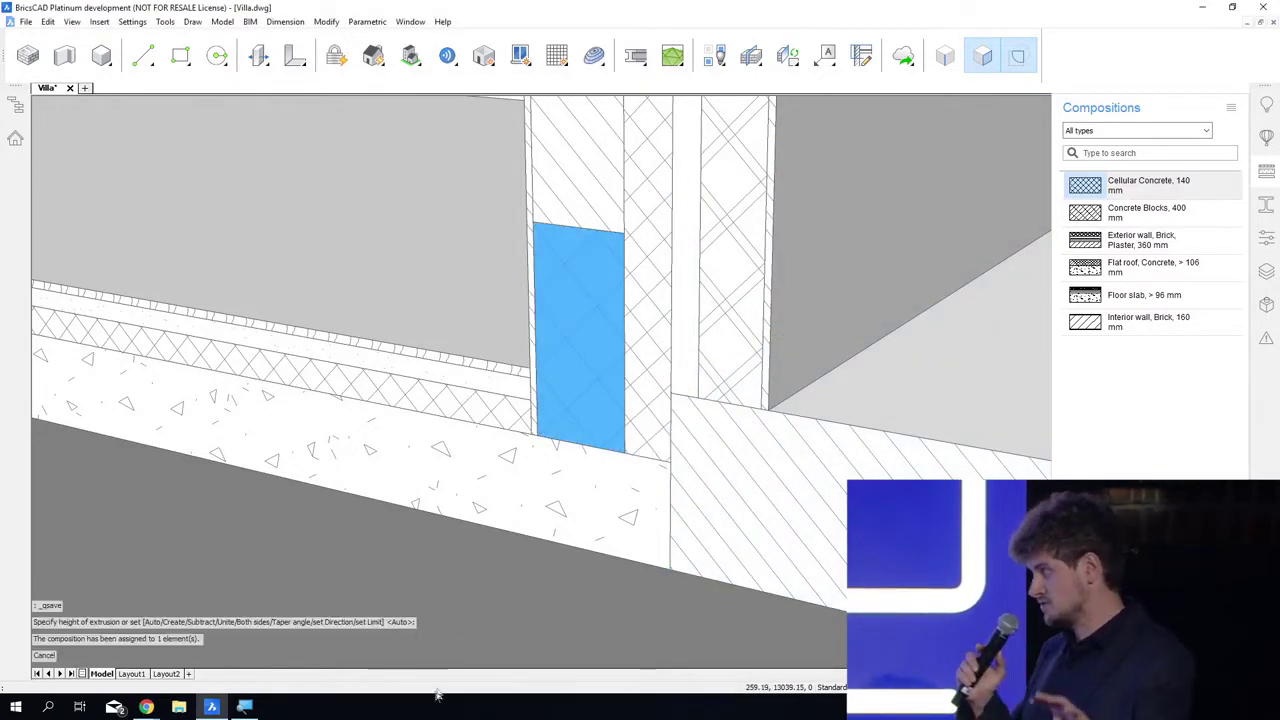
shift+middle_drag(437, 695, 441, 713)
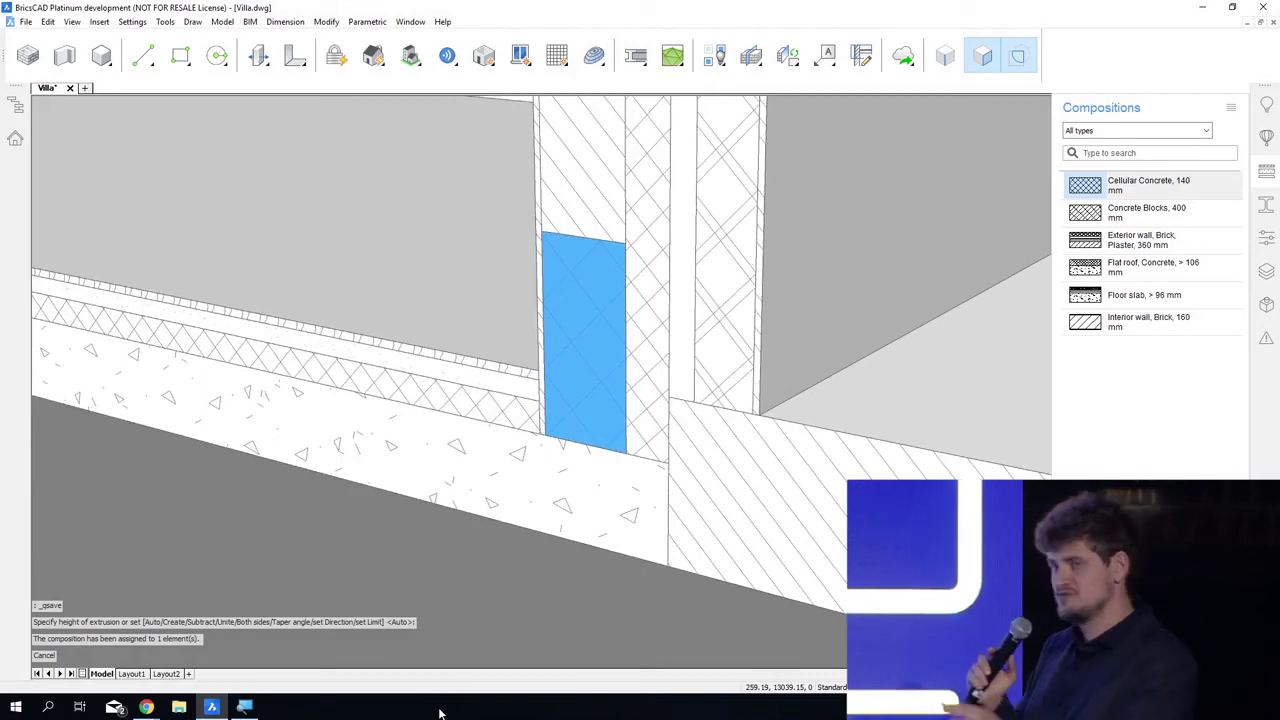
key(ctrl+s)
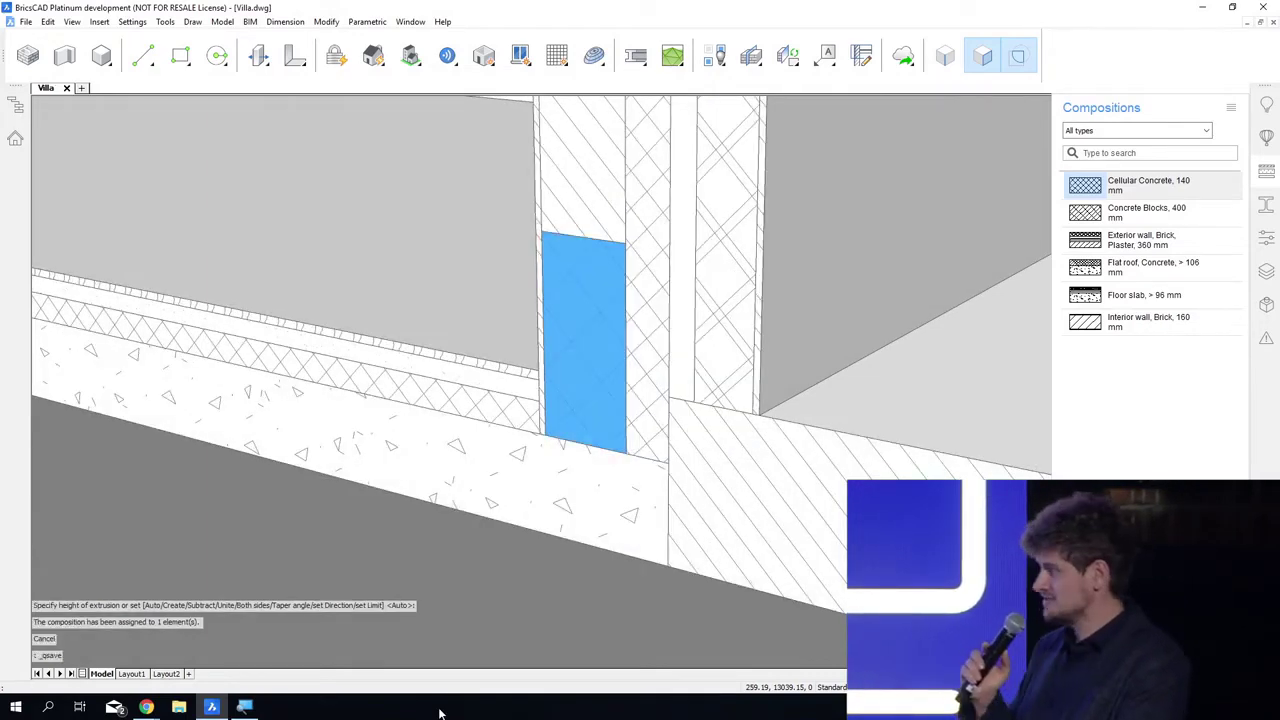
shift+middle_drag(440, 713, 440, 713)
mouse_move(618, 401)
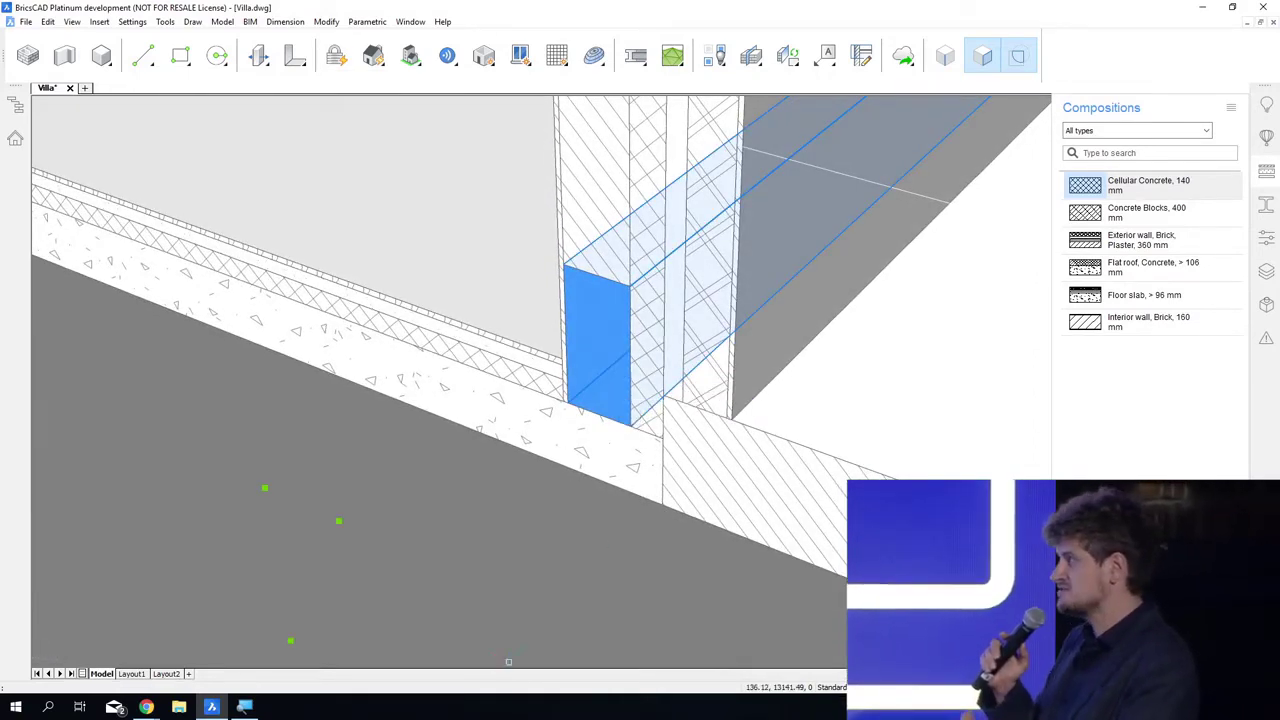
shift+middle_drag(618, 401, 700, 395)
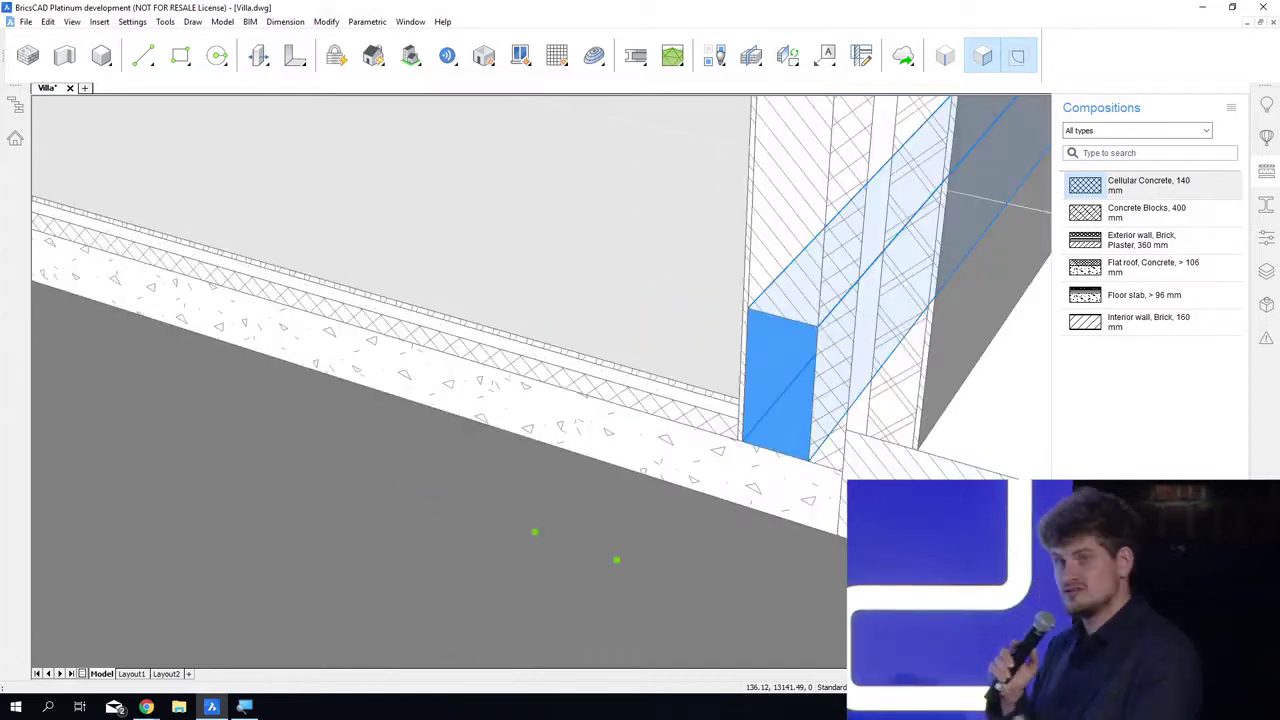
shift+middle_drag(499, 718, 494, 634)
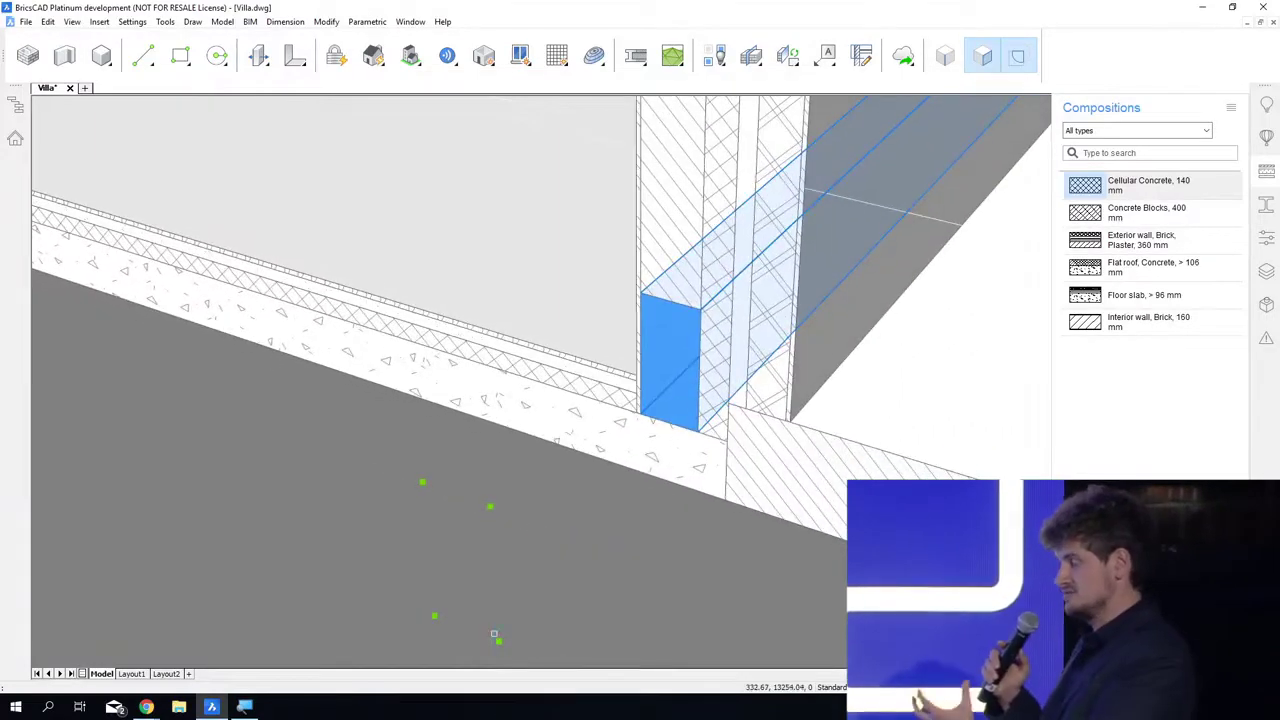
key(Escape)
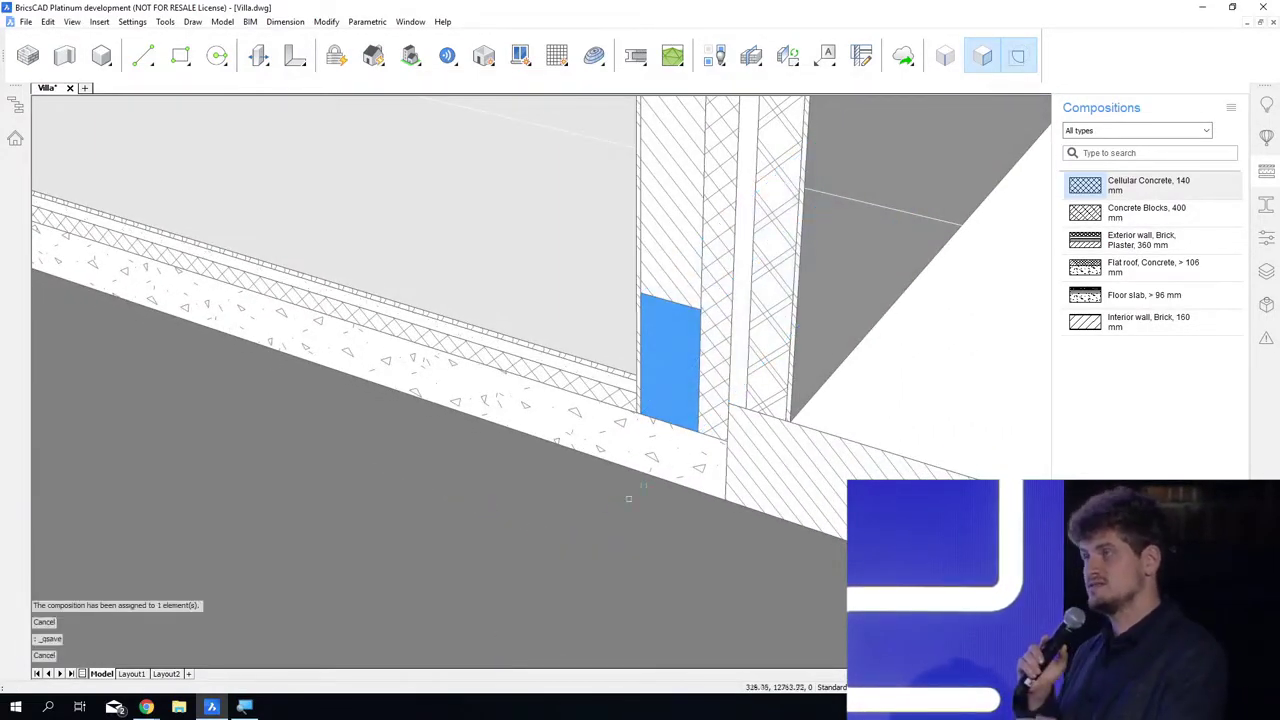
Step: Propagate the planar connection of the site, ground slab and exterior wall, with the blue block as detail object, as an extrusion of the 2D section
scroll(691, 400, down, 8)
shift+middle_drag(626, 633, 646, 570)
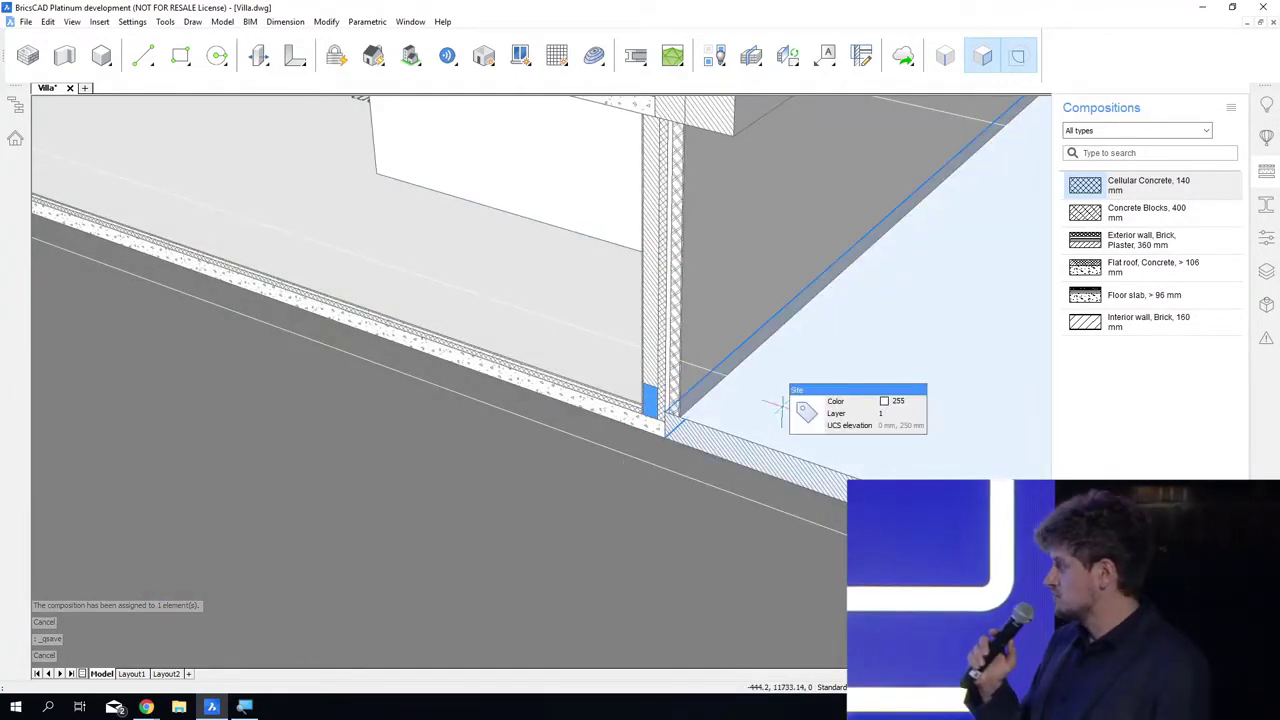
click(720, 282)
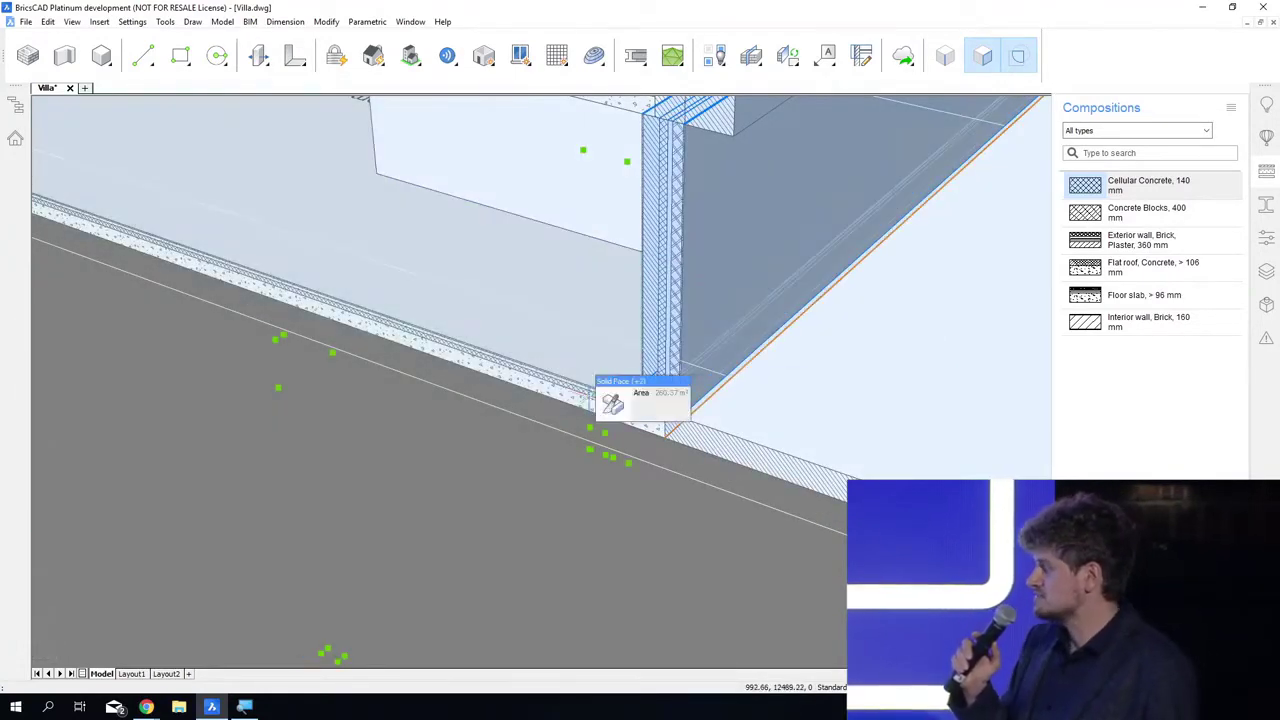
mouse_move(611, 418)
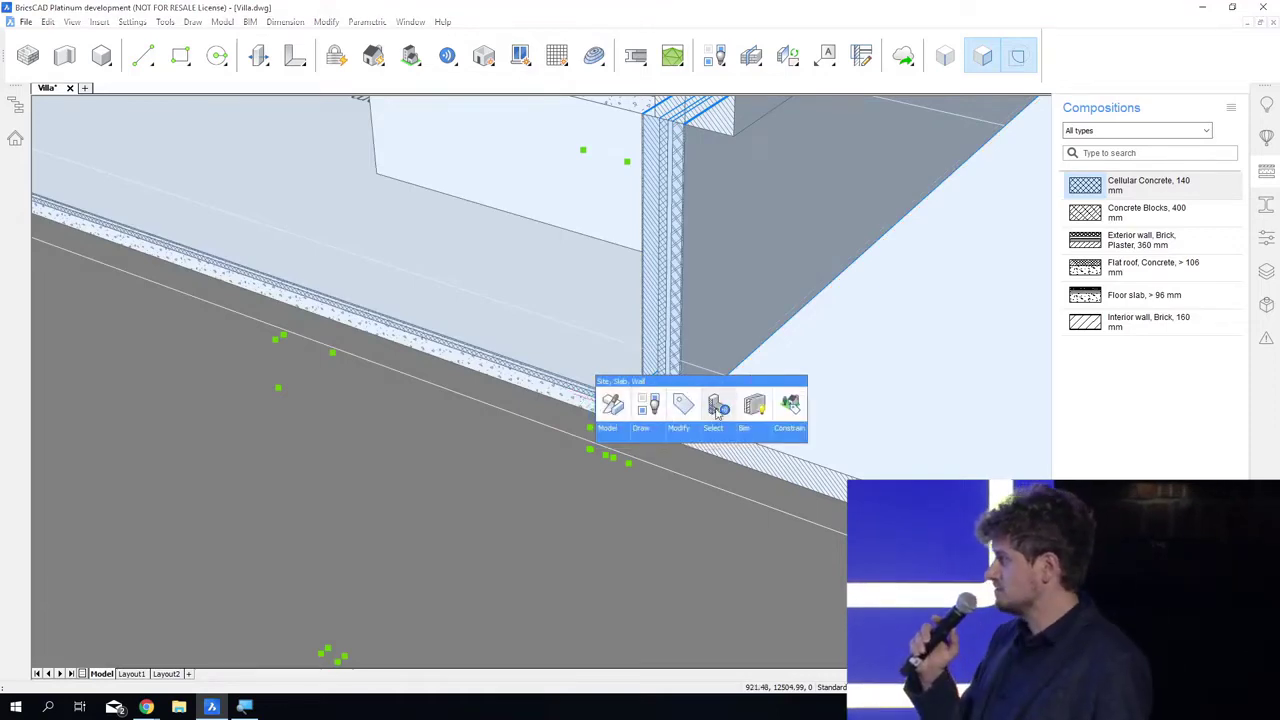
click(717, 408)
scroll(653, 413, up, 5)
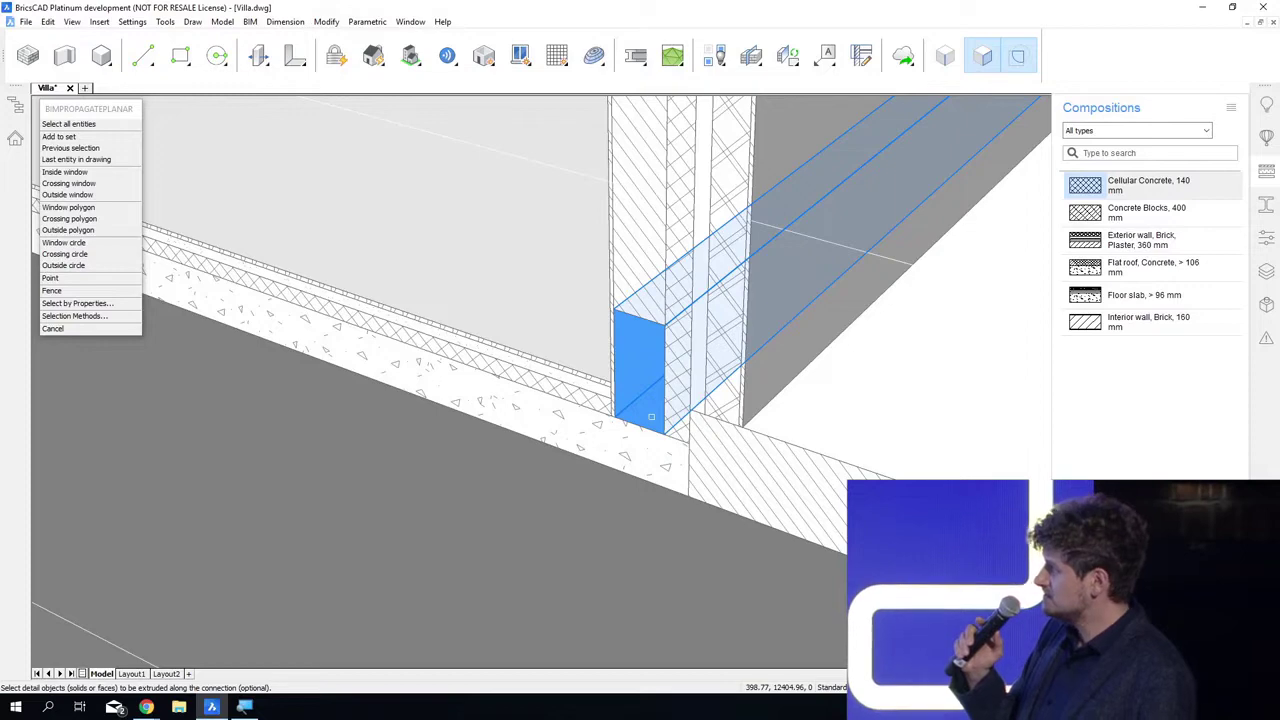
click(651, 416)
key(Return)
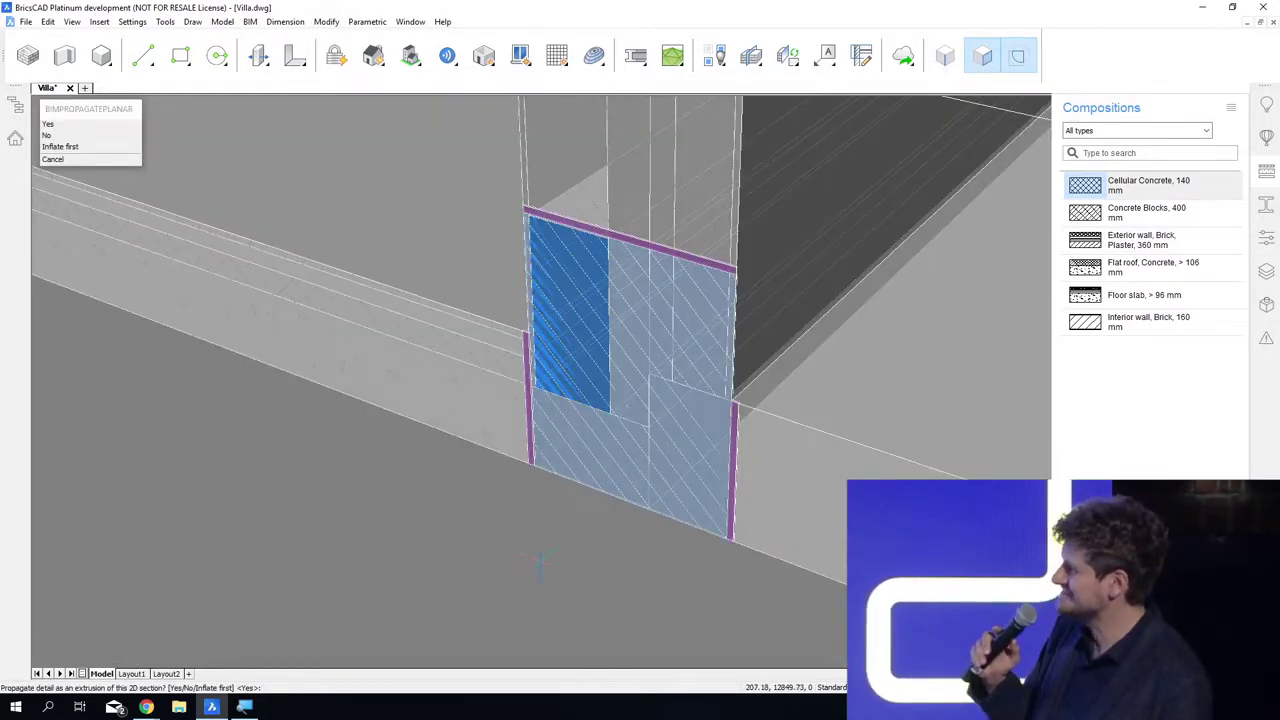
key(Return)
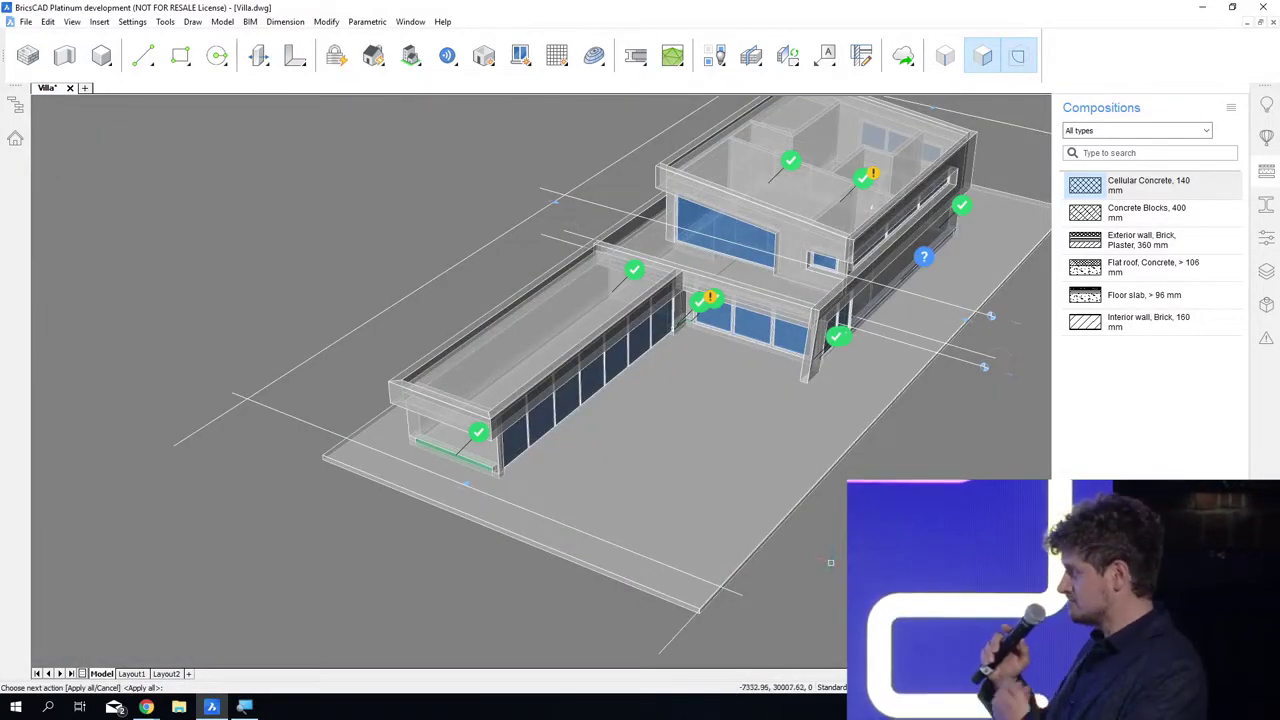
Step: Accept the undecided location along the long ground floor wall, review the suggested locations and apply the detail to all of them
shift+middle_drag(1002, 358, 780, 452)
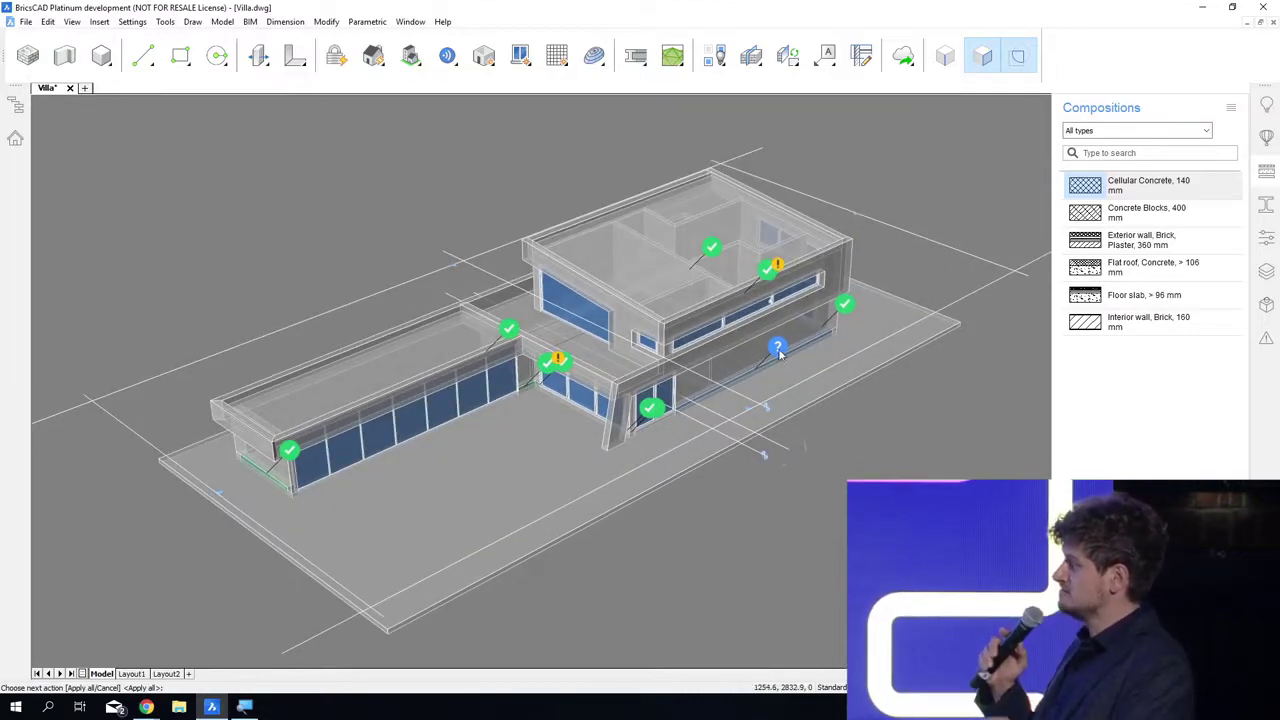
scroll(245, 474, up, 9)
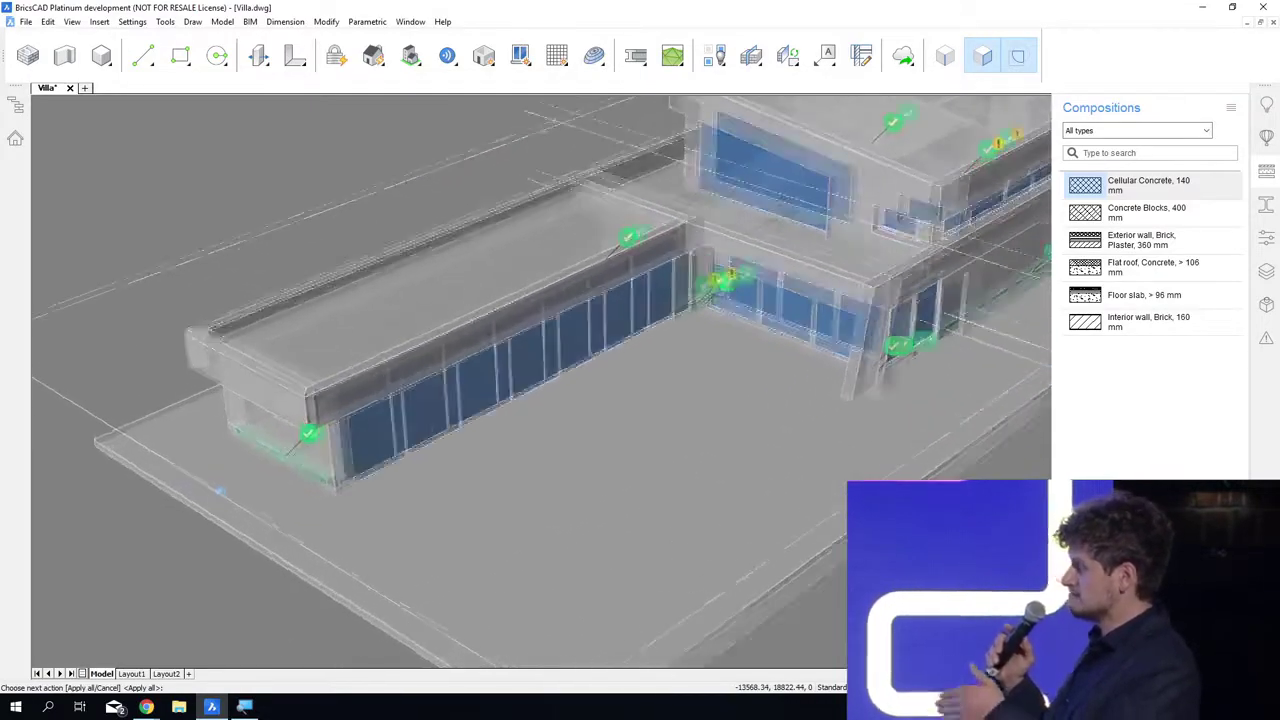
scroll(245, 474, up, 5)
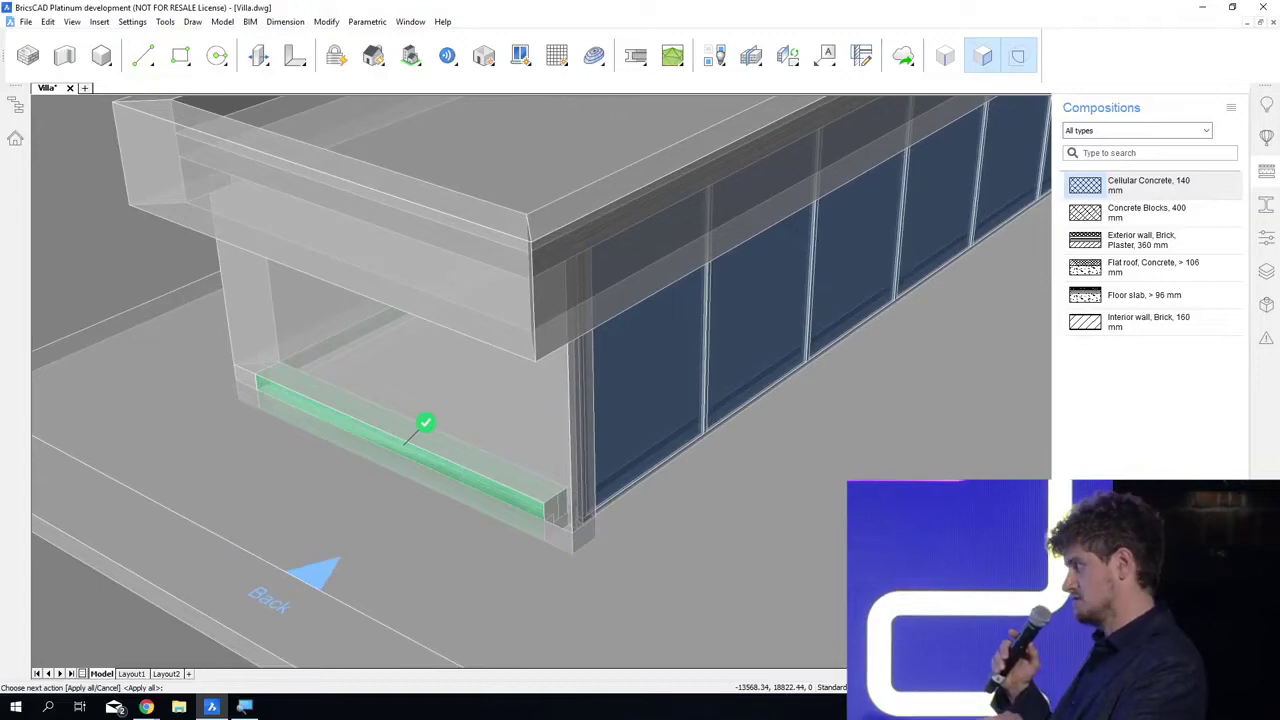
scroll(425, 459, down, 12)
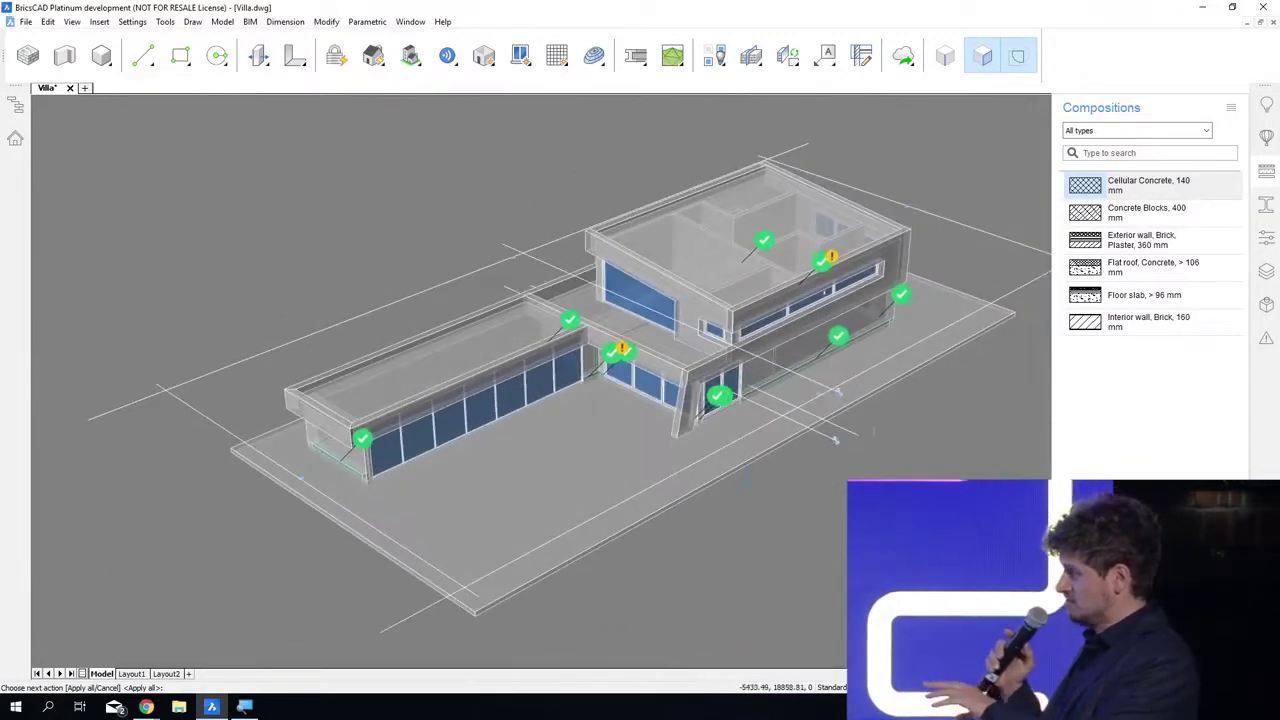
key(Return)
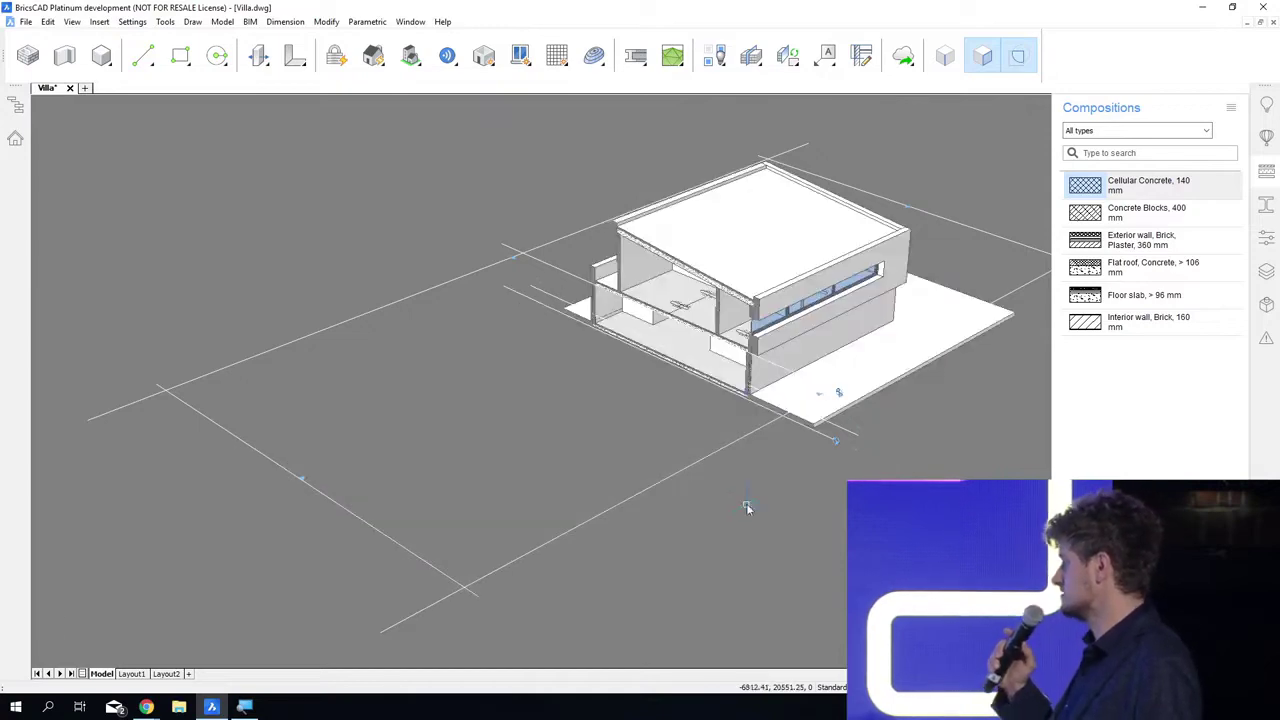
Step: Hide the list of compositions and examine the propagated base detail at the opposite exterior wall
click(1271, 172)
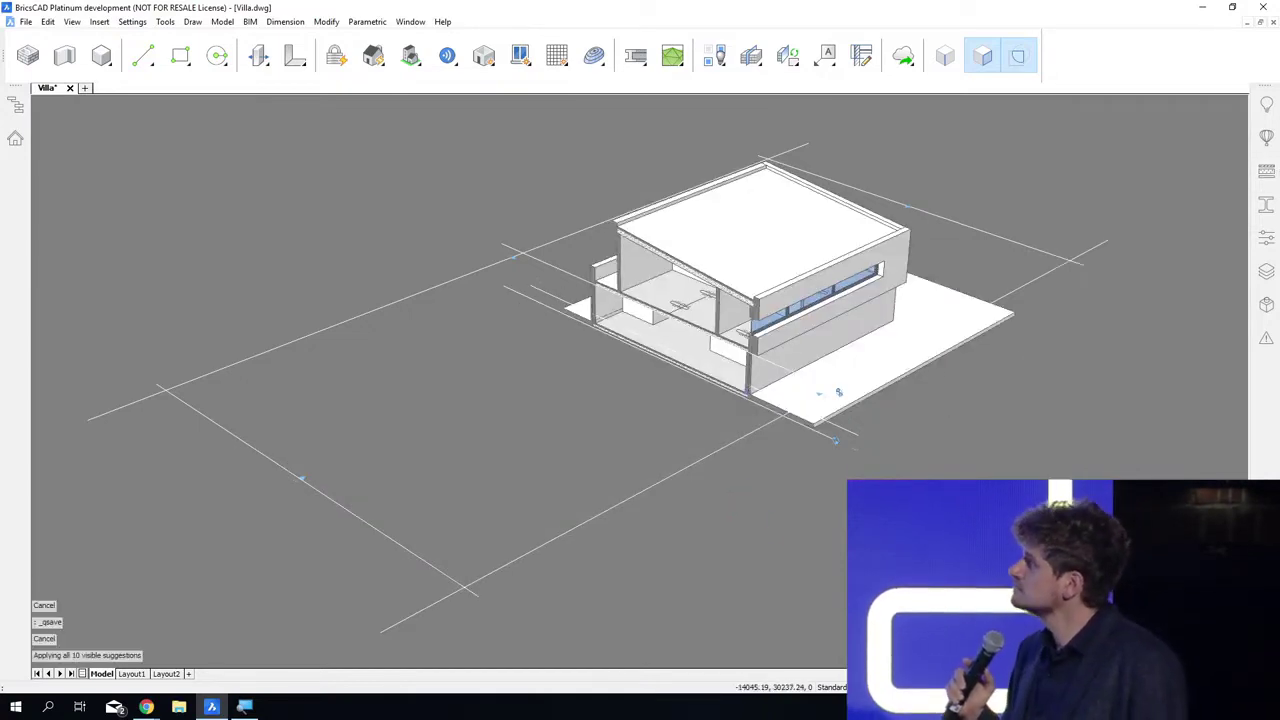
scroll(838, 392, up, 10)
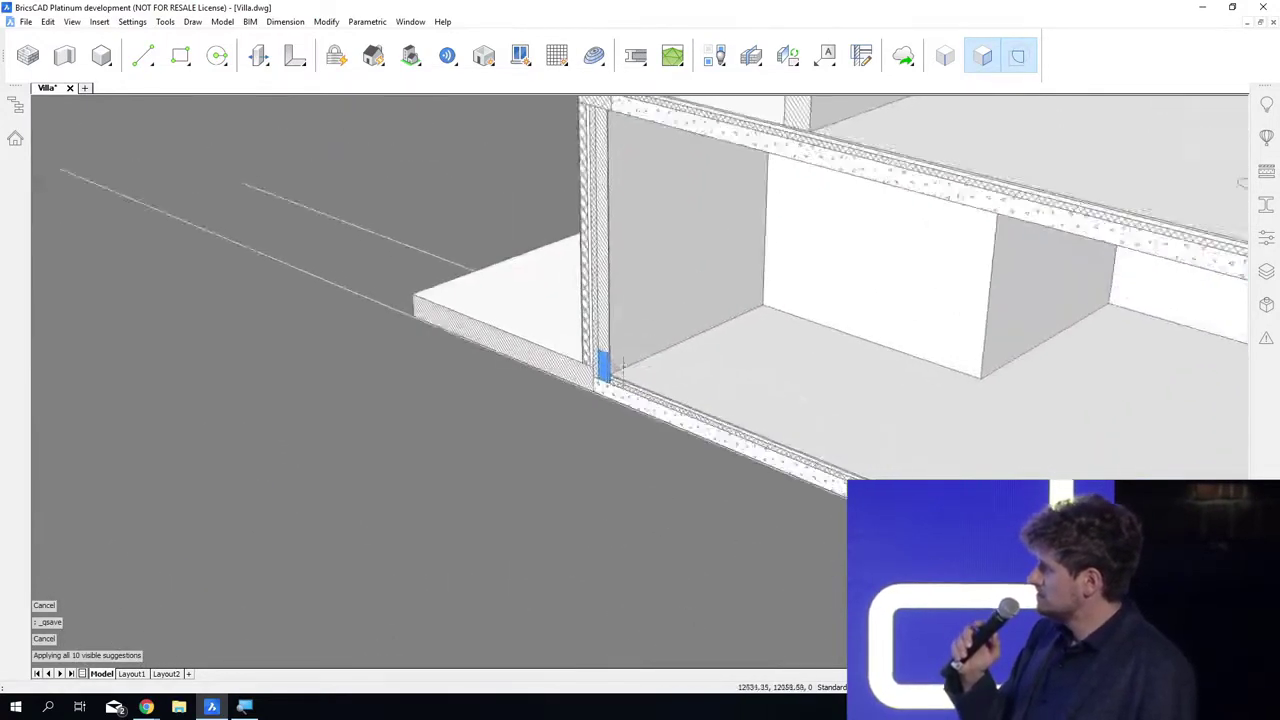
scroll(620, 366, up, 3)
scroll(600, 390, up, 8)
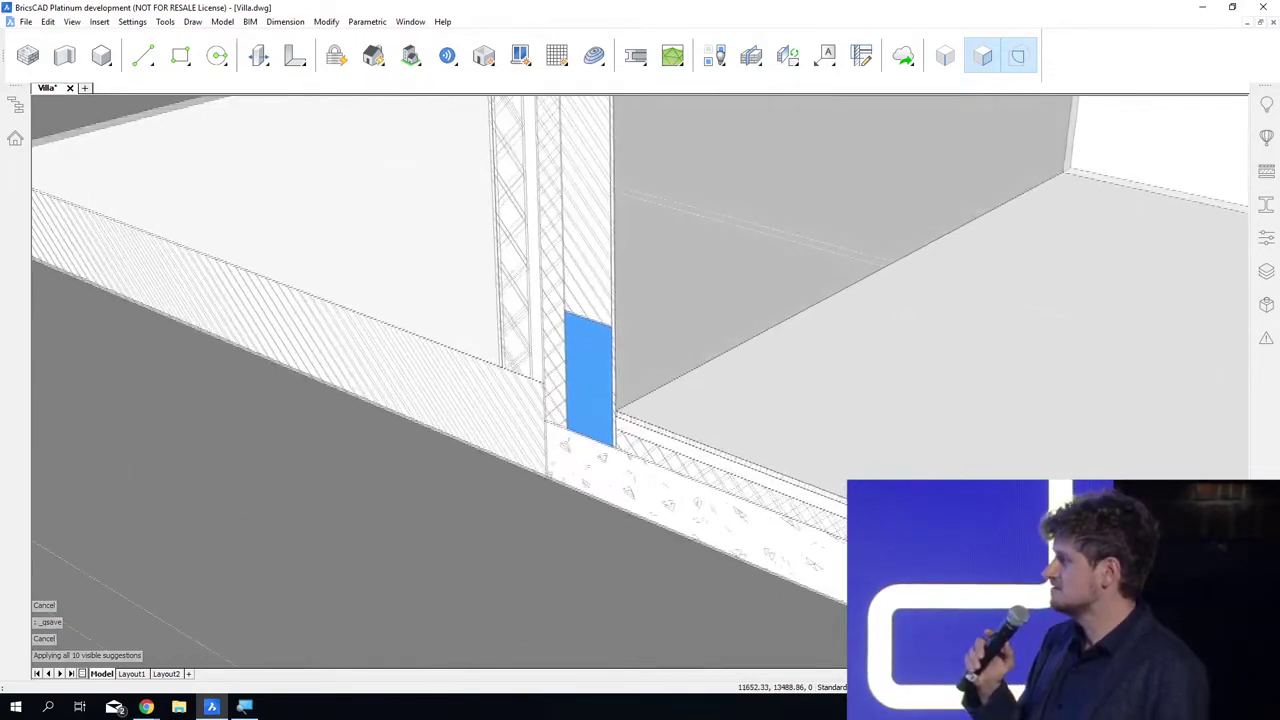
shift+middle_drag(625, 645, 771, 554)
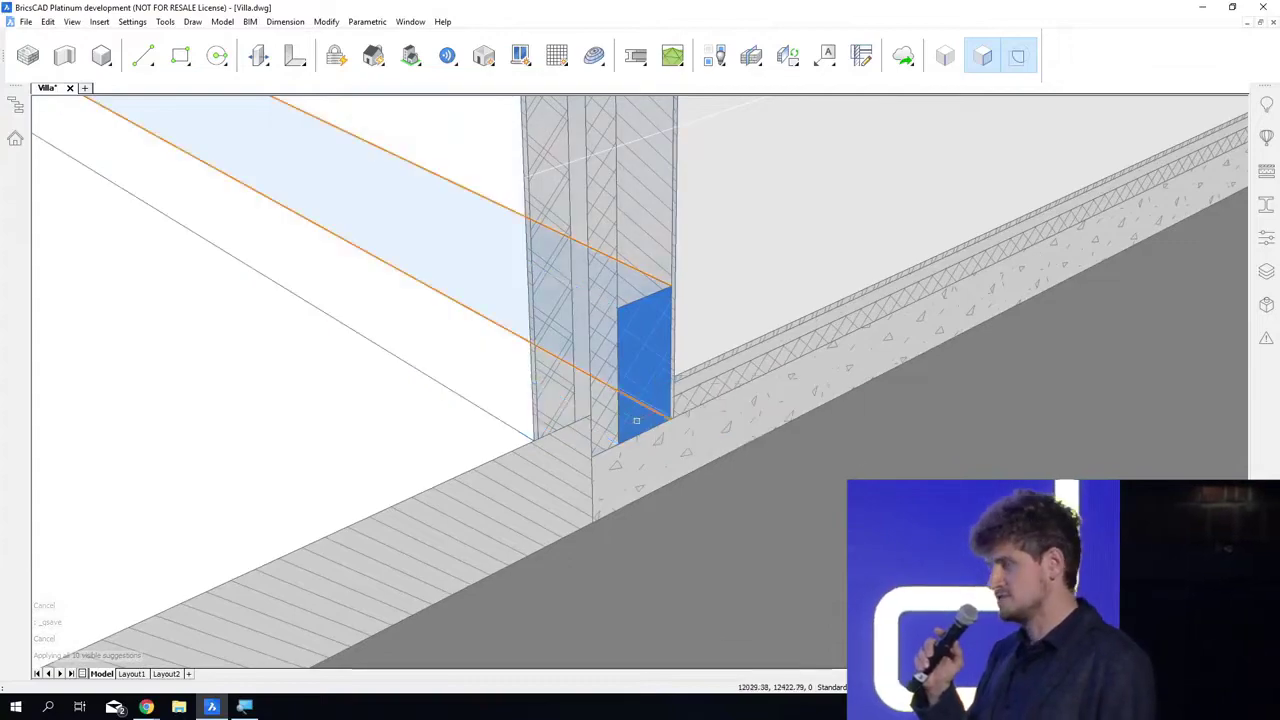
Step: Check the extent of the propagated blue block along the exterior wall base, then erase the section plane cutting through the villa
click(640, 420)
scroll(713, 531, down, 10)
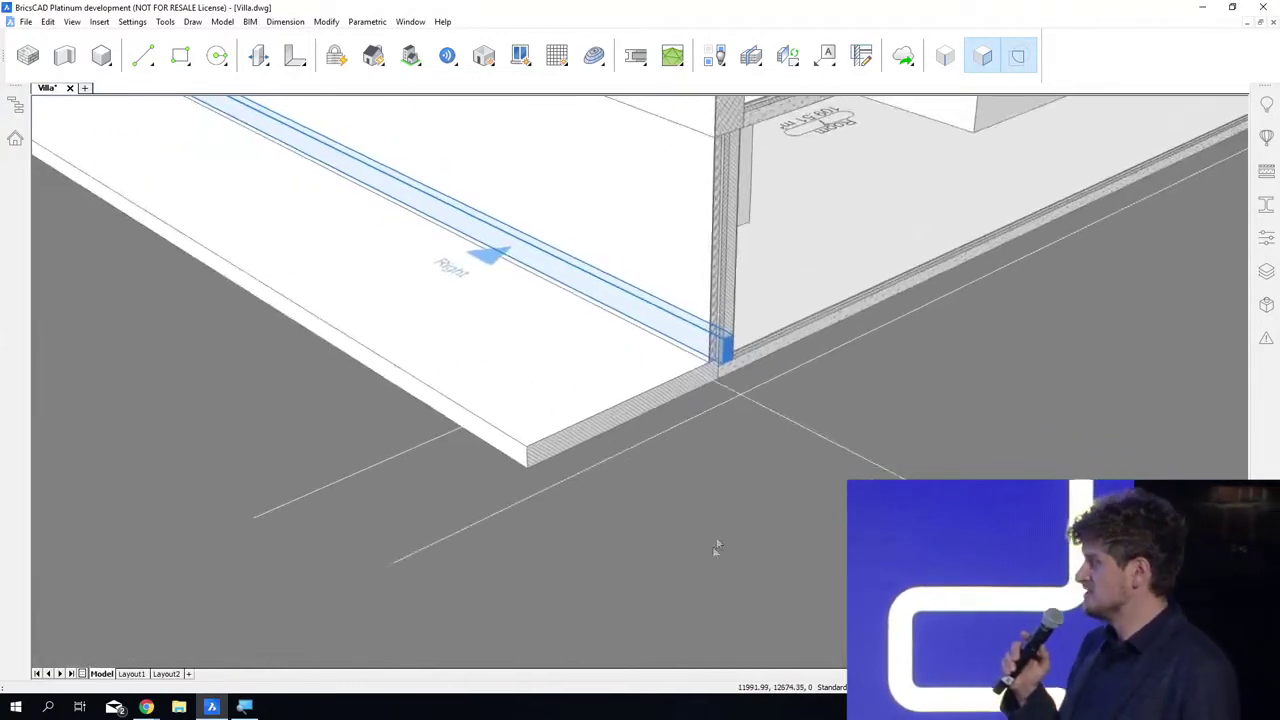
scroll(693, 598, down, 4)
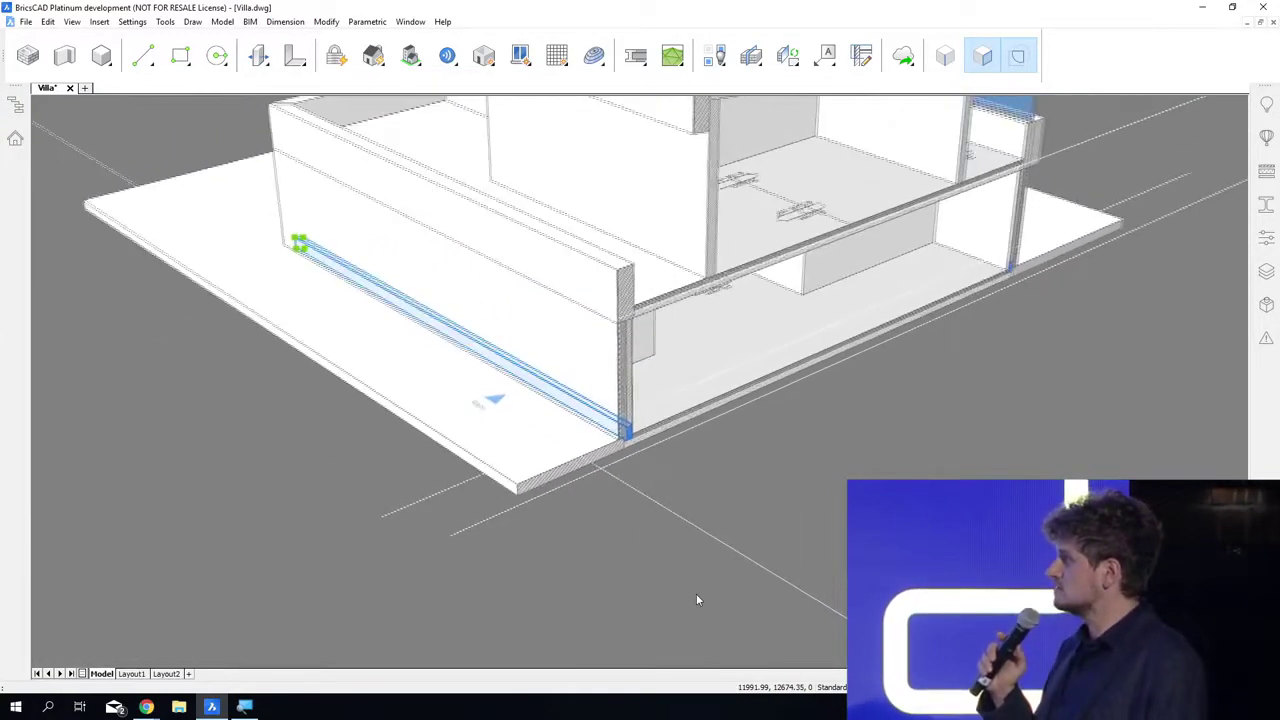
scroll(738, 538, down, 2)
scroll(740, 541, down, 2)
key(Escape)
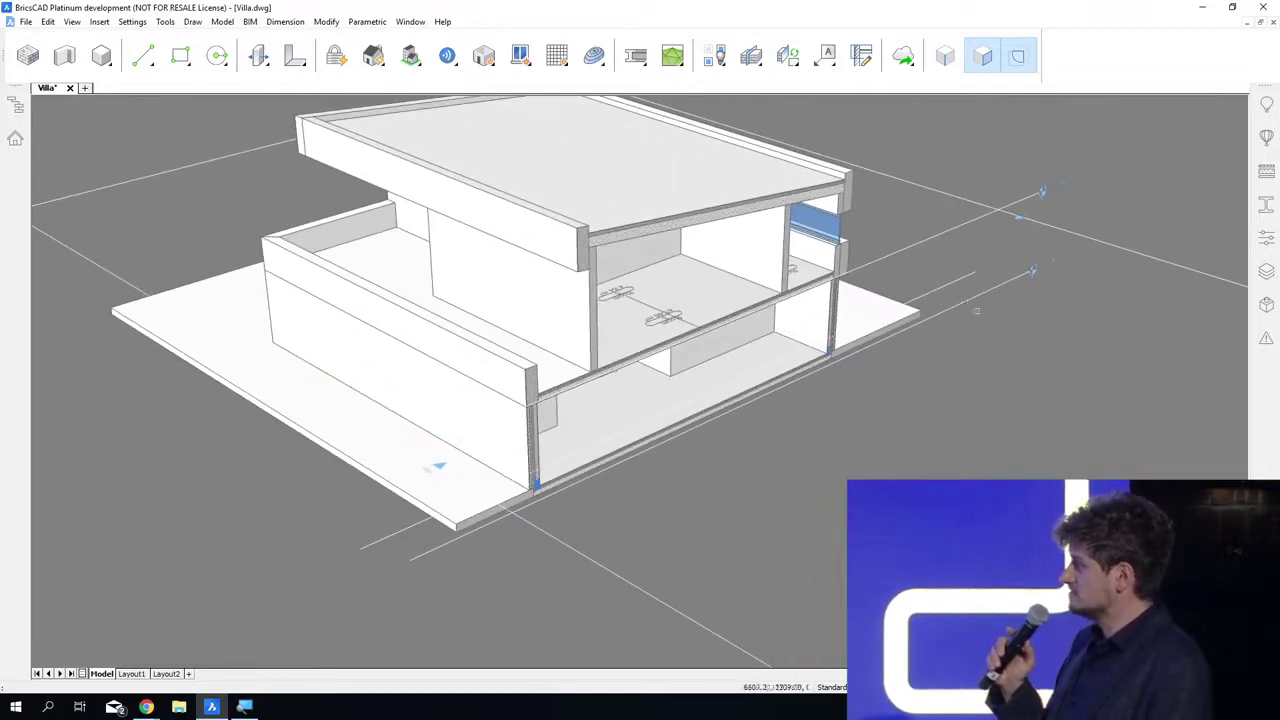
click(947, 281)
key(Delete)
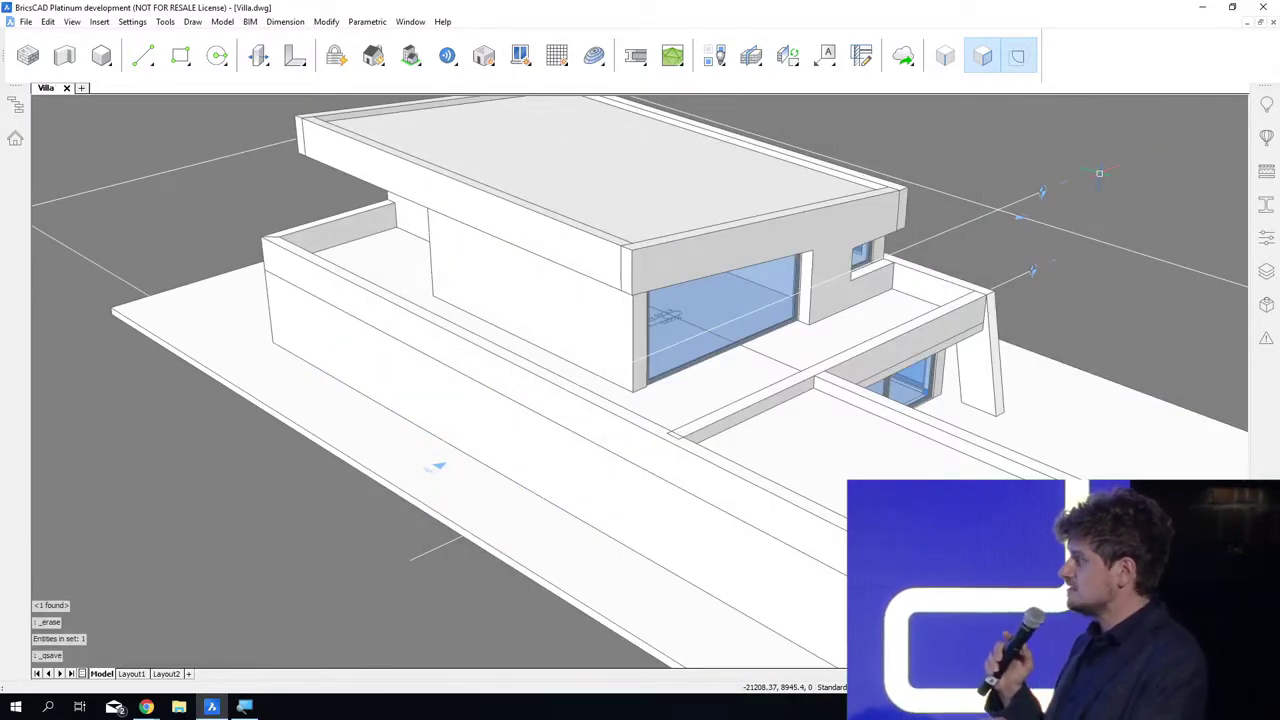
Step: Insert the roof edge detail block, exploded, at the outer top corner where the parapet meets the upper storey wall
shift+middle_drag(679, 497, 928, 420)
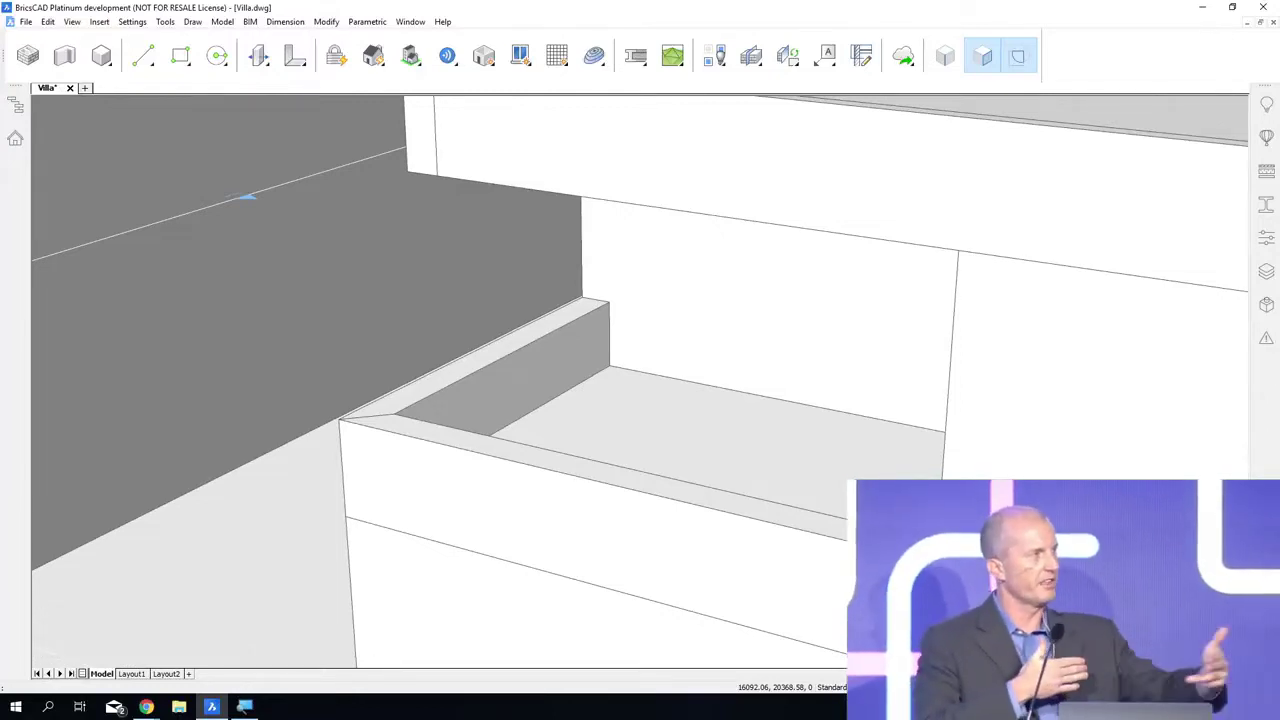
shift+middle_drag(322, 508, 385, 549)
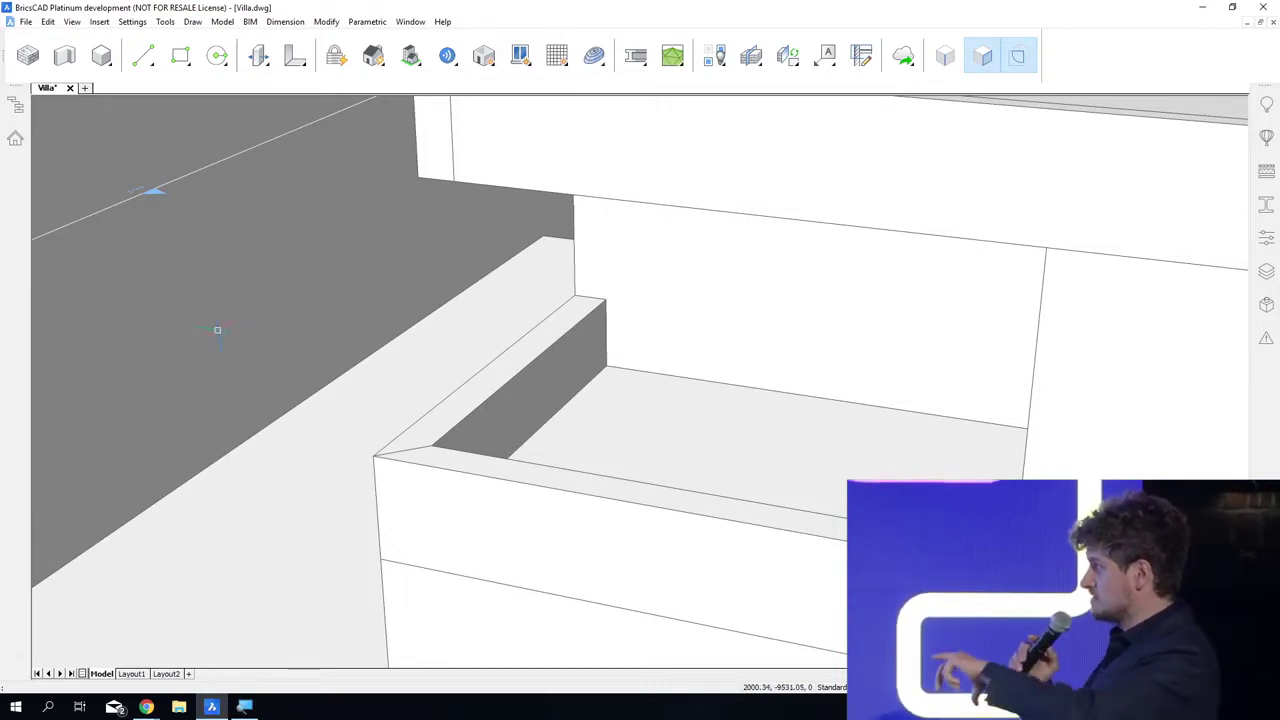
right_click(217, 319)
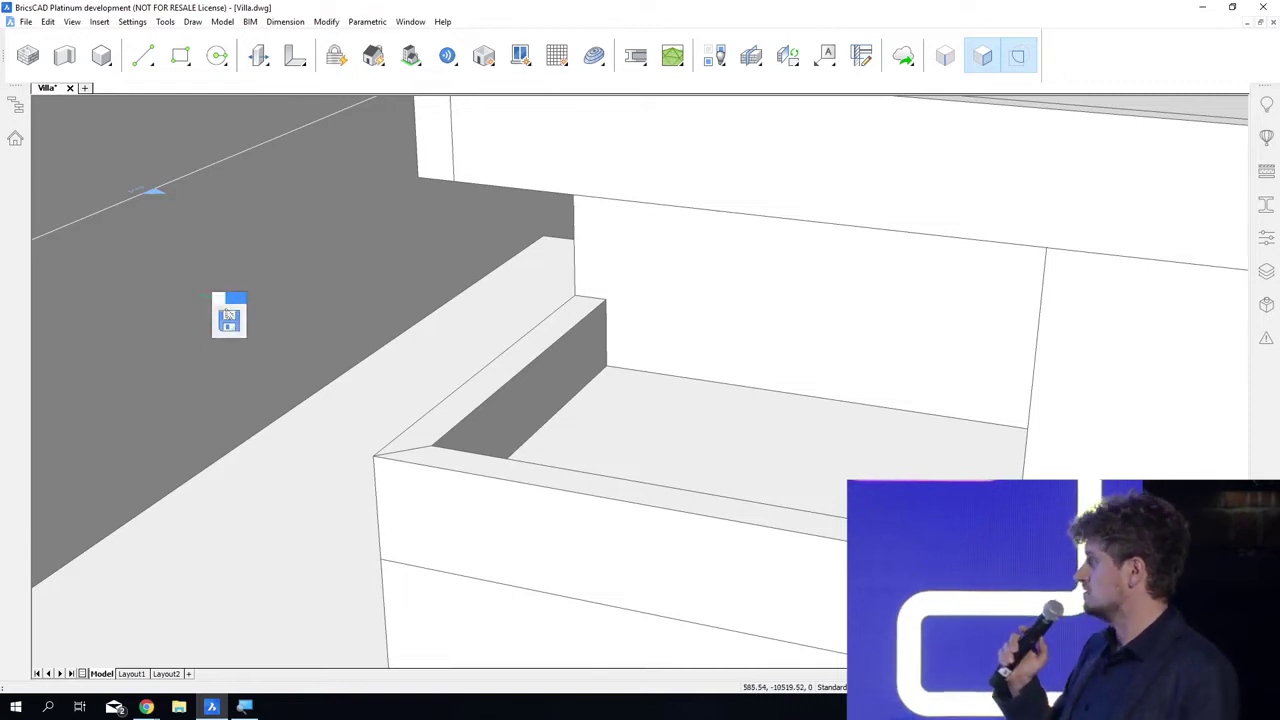
mouse_move(361, 350)
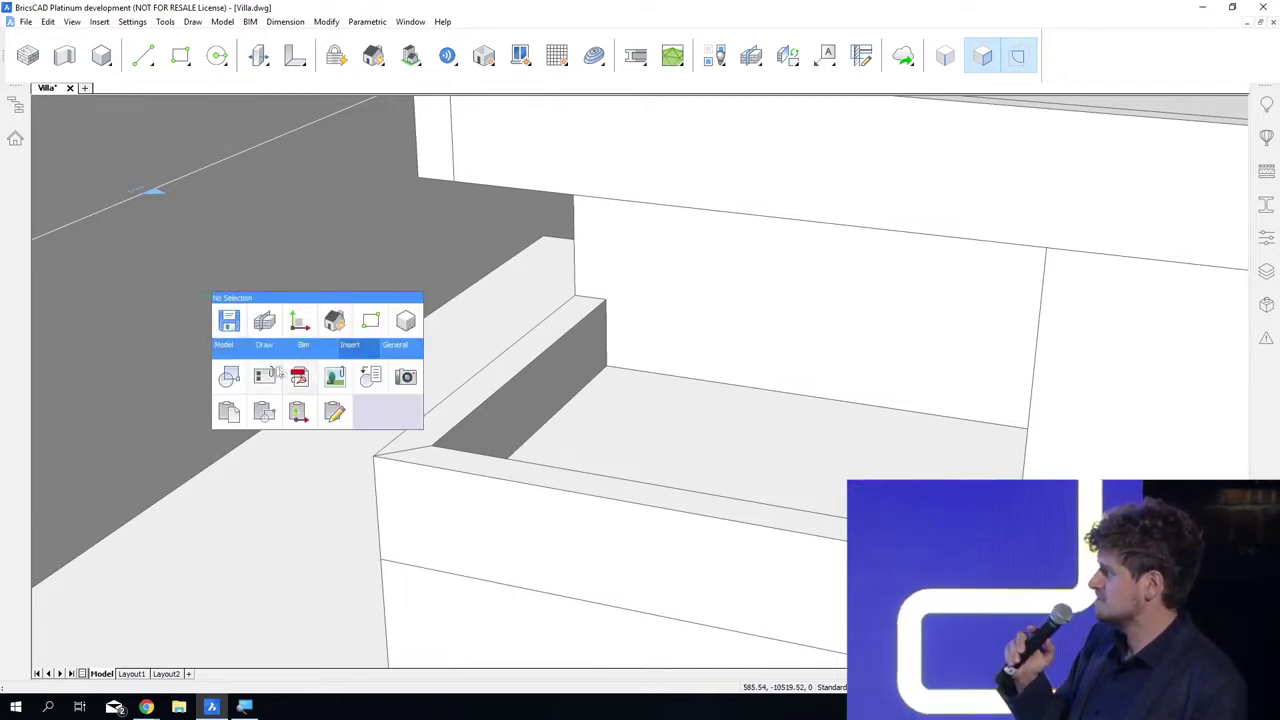
click(241, 380)
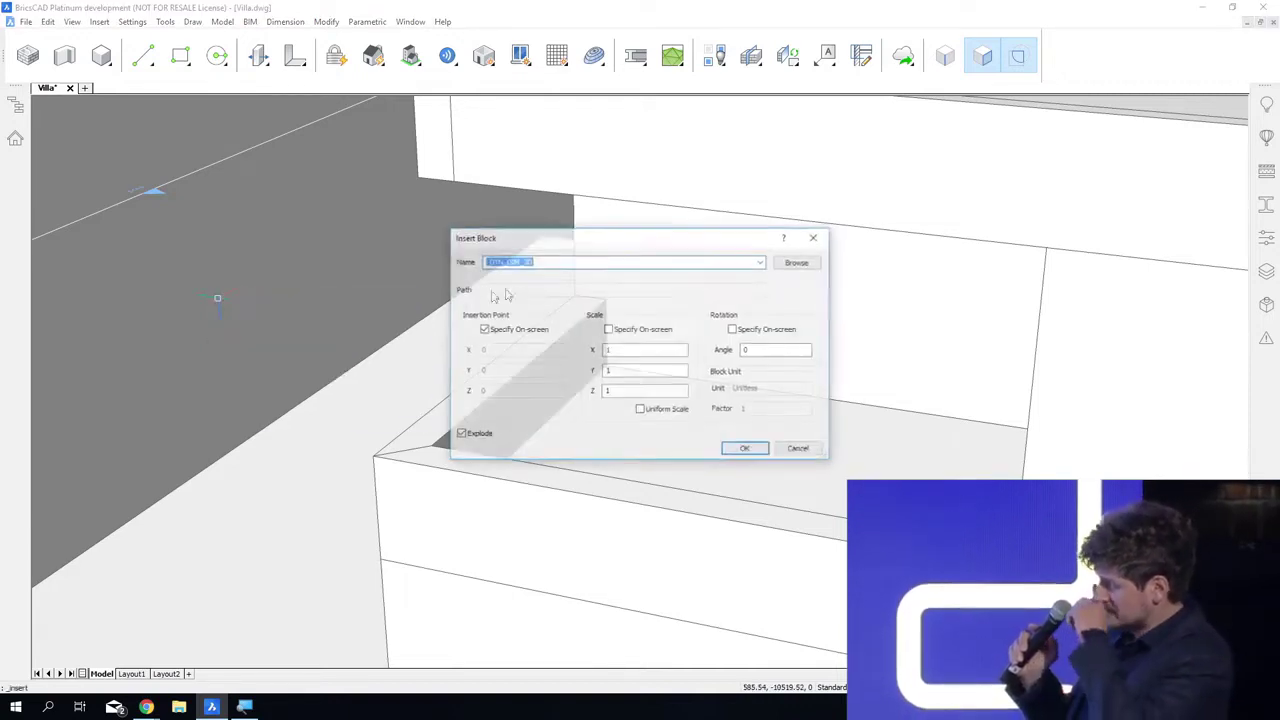
click(760, 261)
click(590, 330)
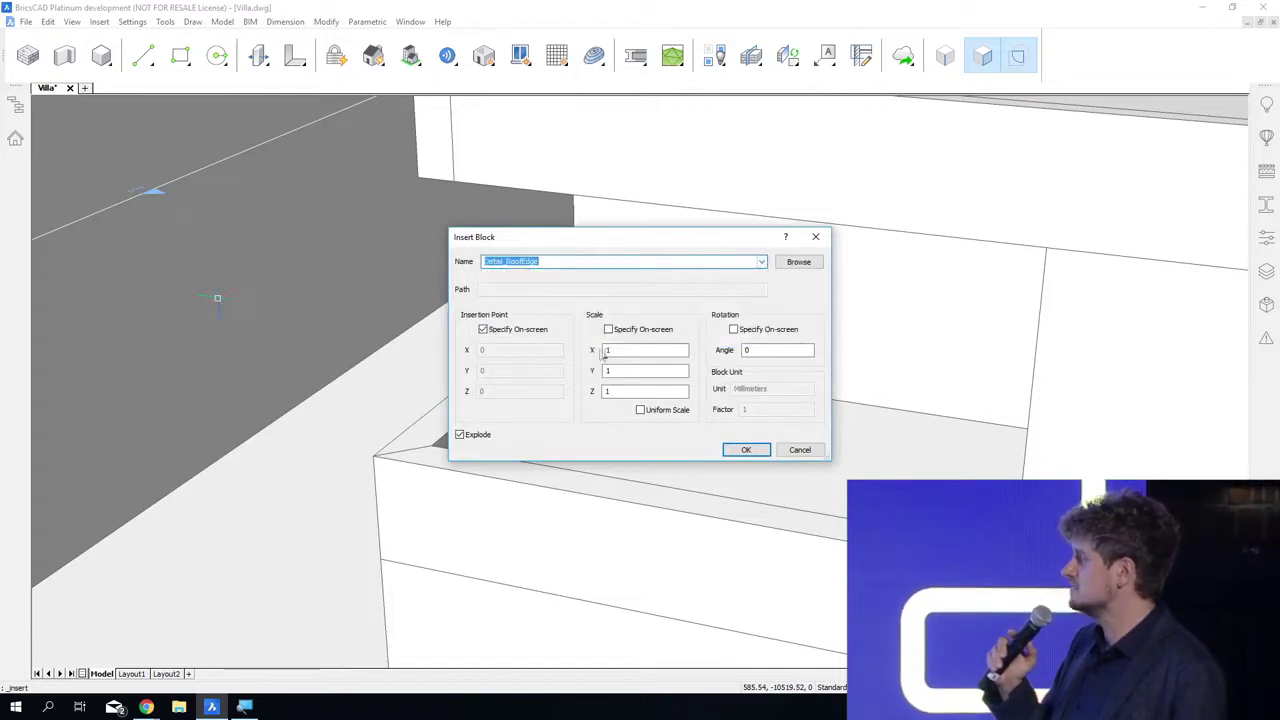
click(738, 449)
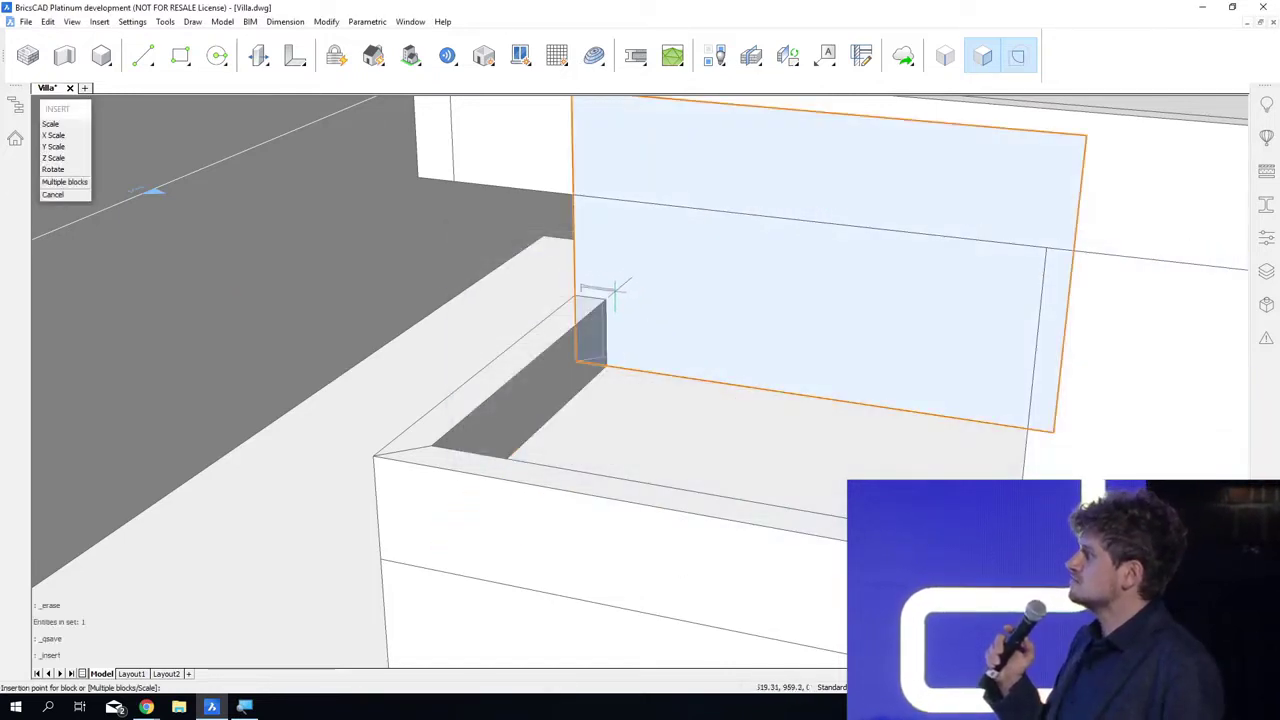
scroll(605, 298, up, 5)
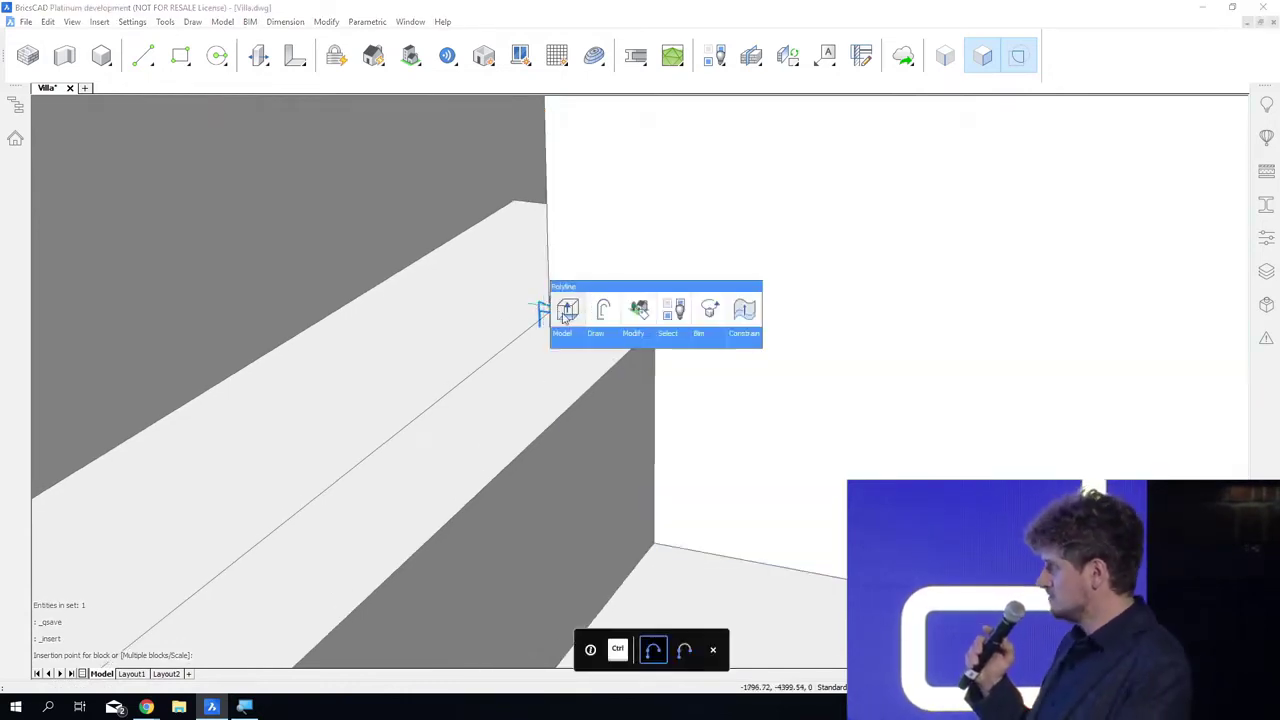
Step: Extrude the roof edge profile about 1344 mm along the parapet and change the resulting solid's color to dark grey
click(566, 309)
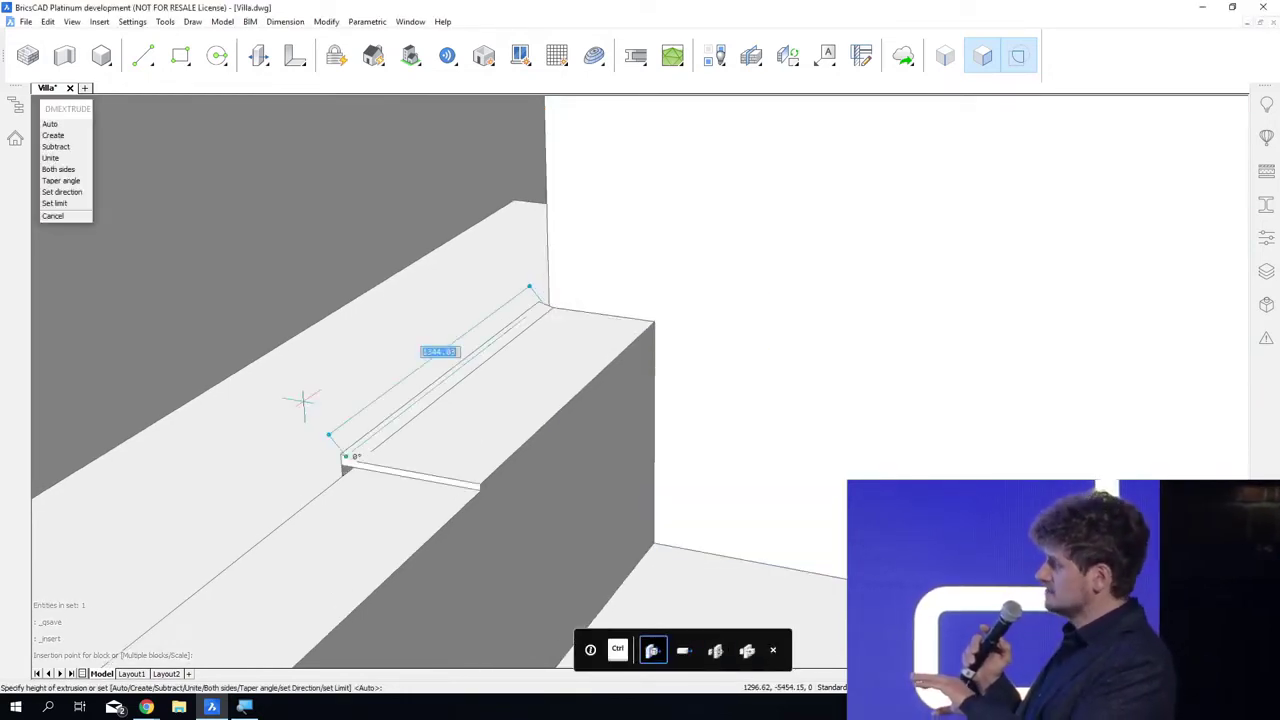
click(304, 404)
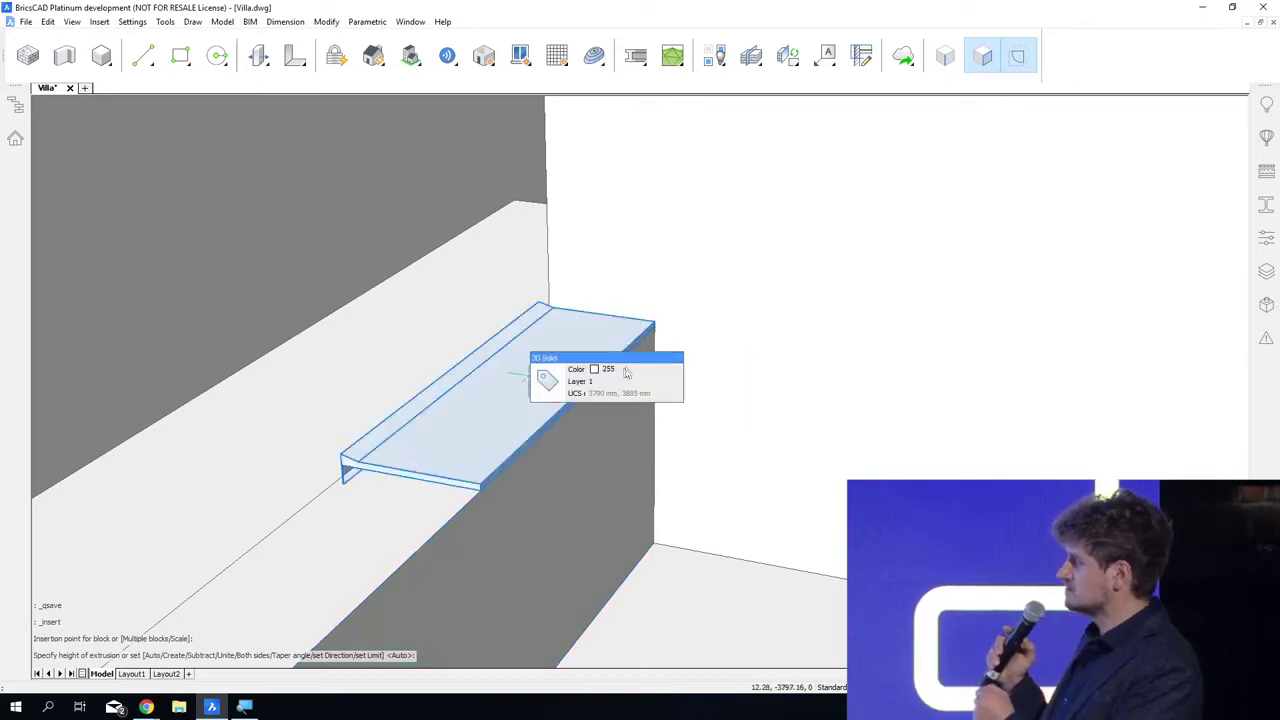
click(626, 372)
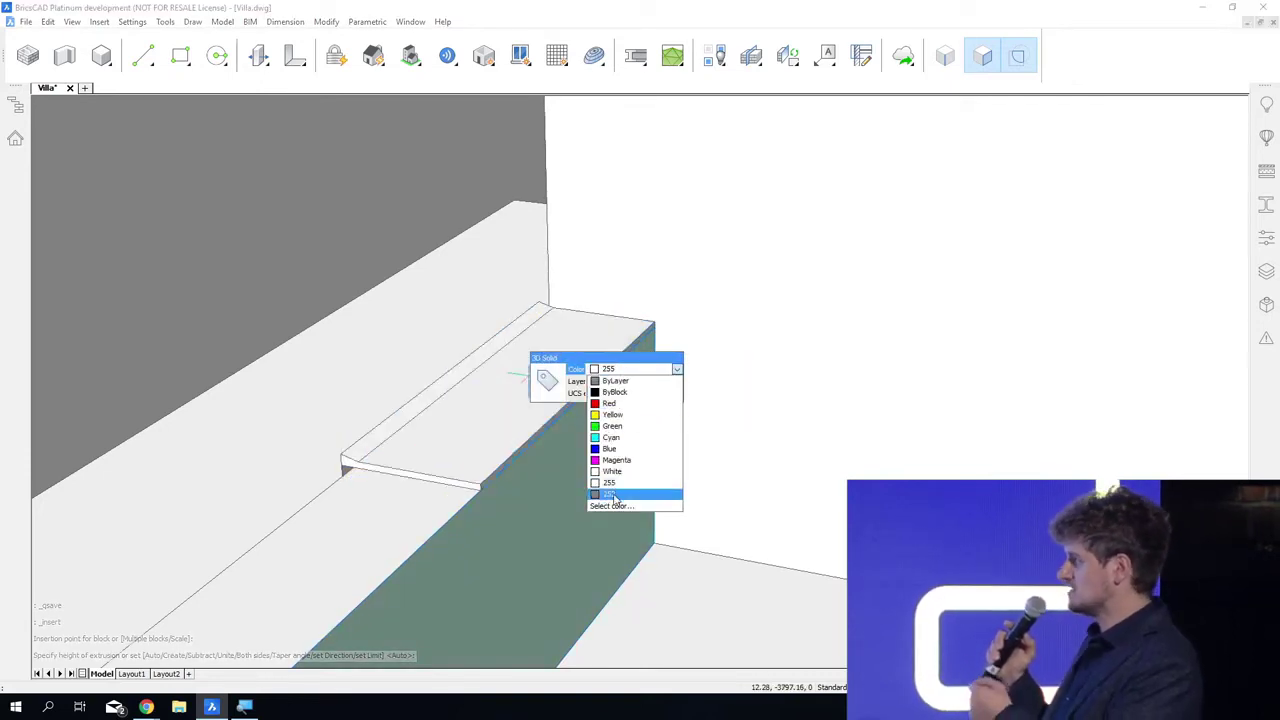
click(615, 497)
key(Escape)
Step: Propagate the edge detail of the parapet wall with the dark grey coping as detail object, limited to edges with similar orientation
shift+middle_drag(600, 654, 745, 645)
scroll(500, 474, up, 6)
shift+middle_drag(515, 484, 579, 503)
scroll(610, 420, down, 4)
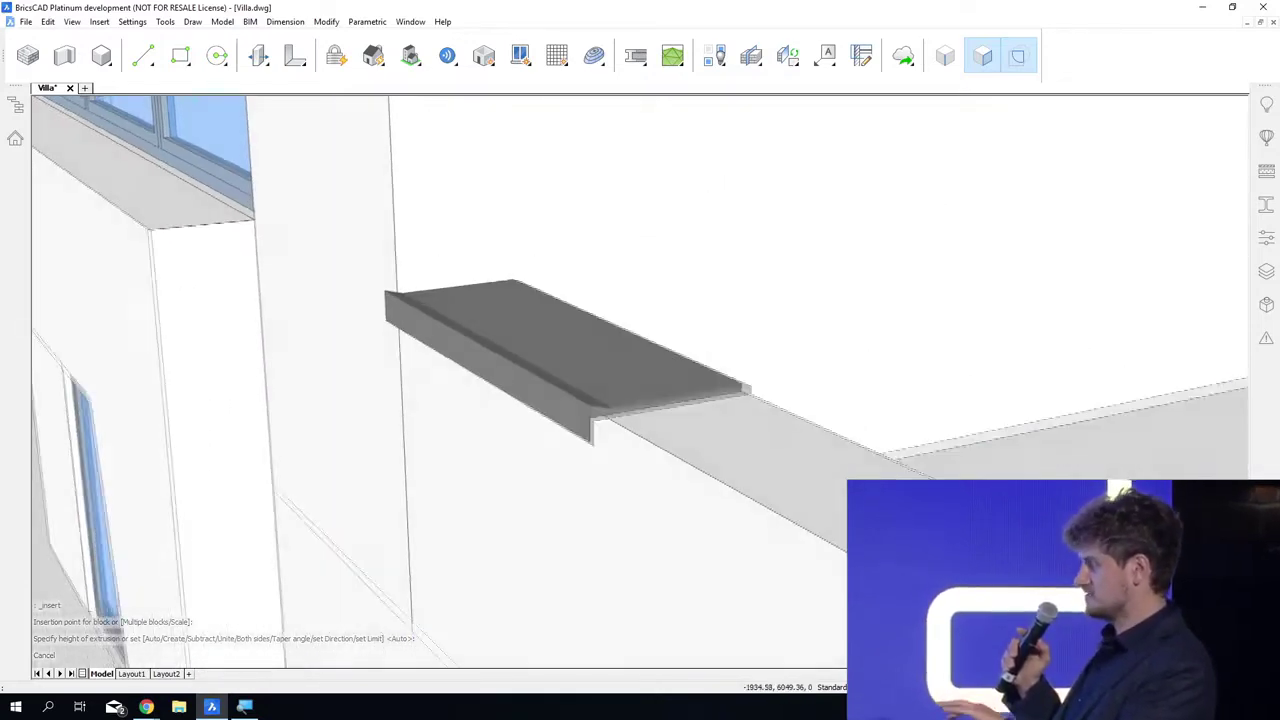
scroll(610, 420, down, 3)
shift+middle_drag(610, 430, 649, 497)
mouse_move(648, 497)
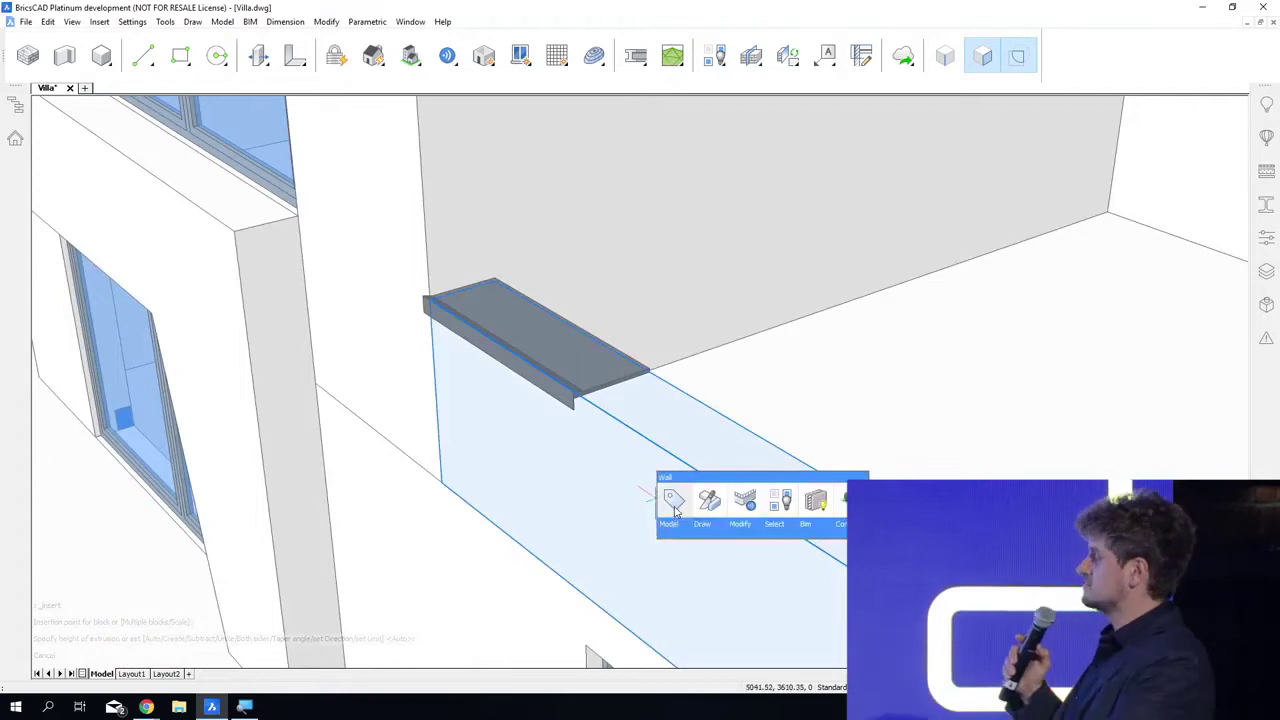
click(742, 504)
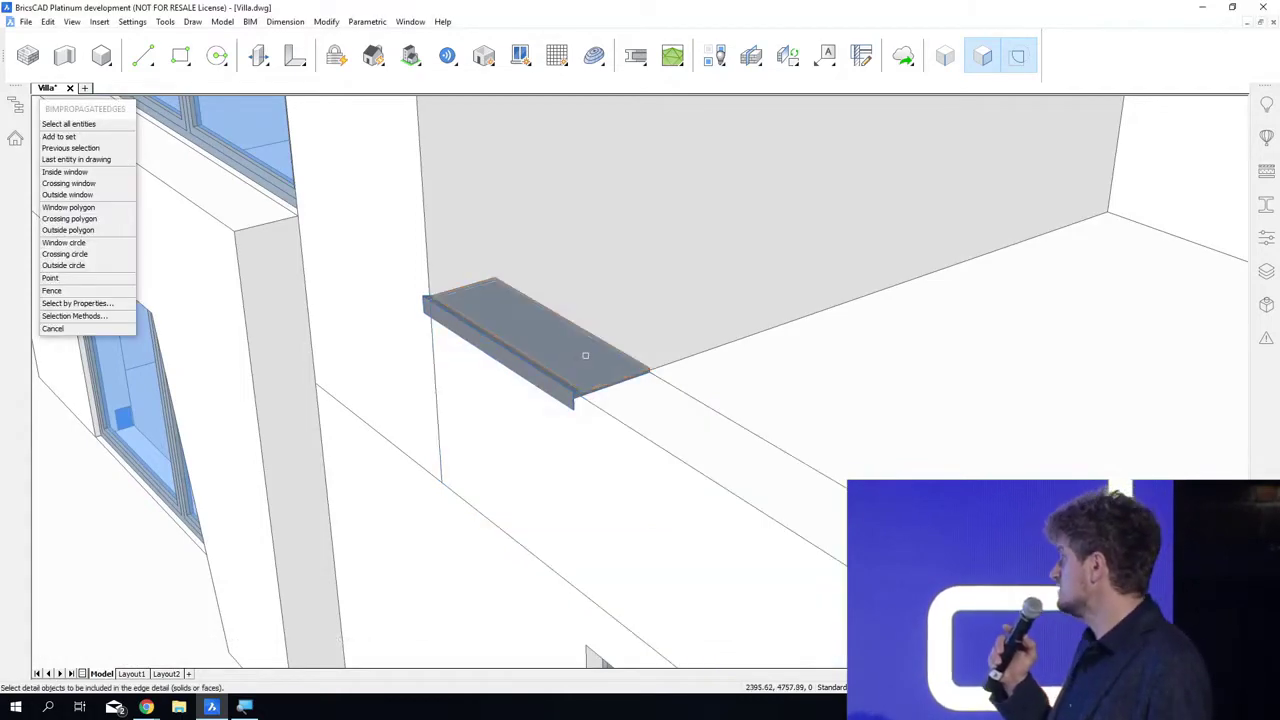
scroll(585, 355, up, 8)
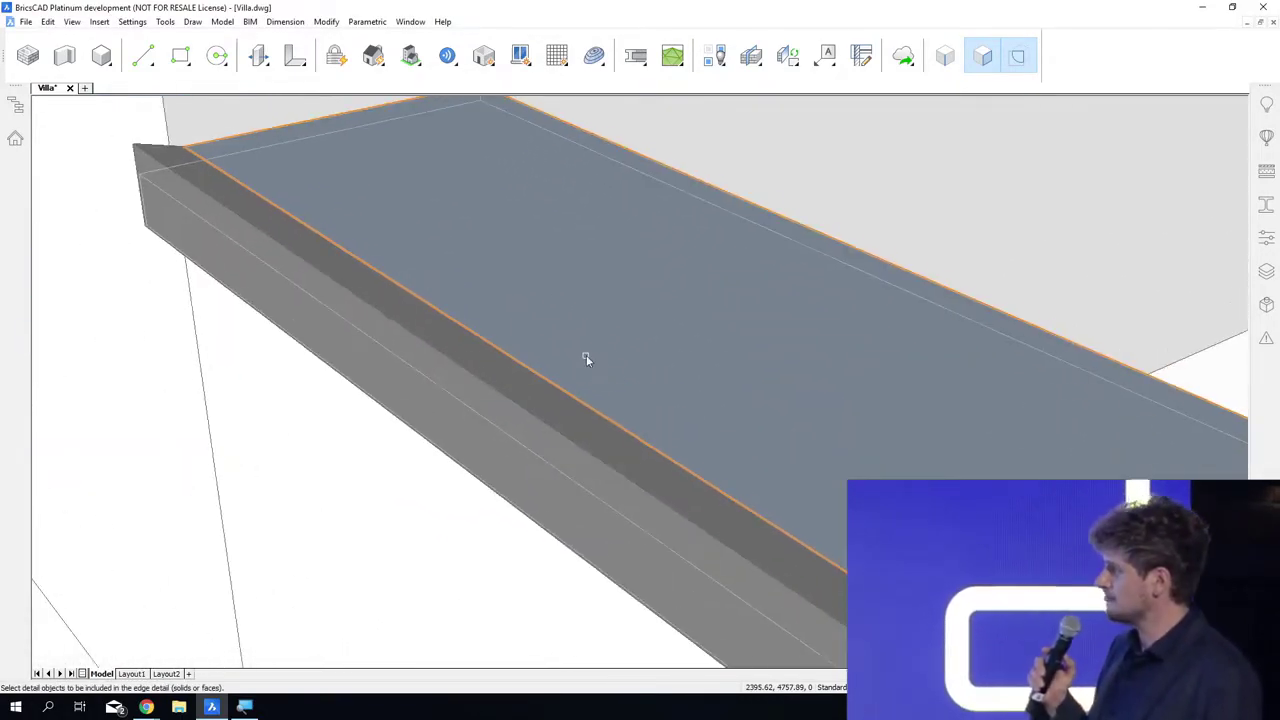
click(586, 355)
key(Return)
key(Return)
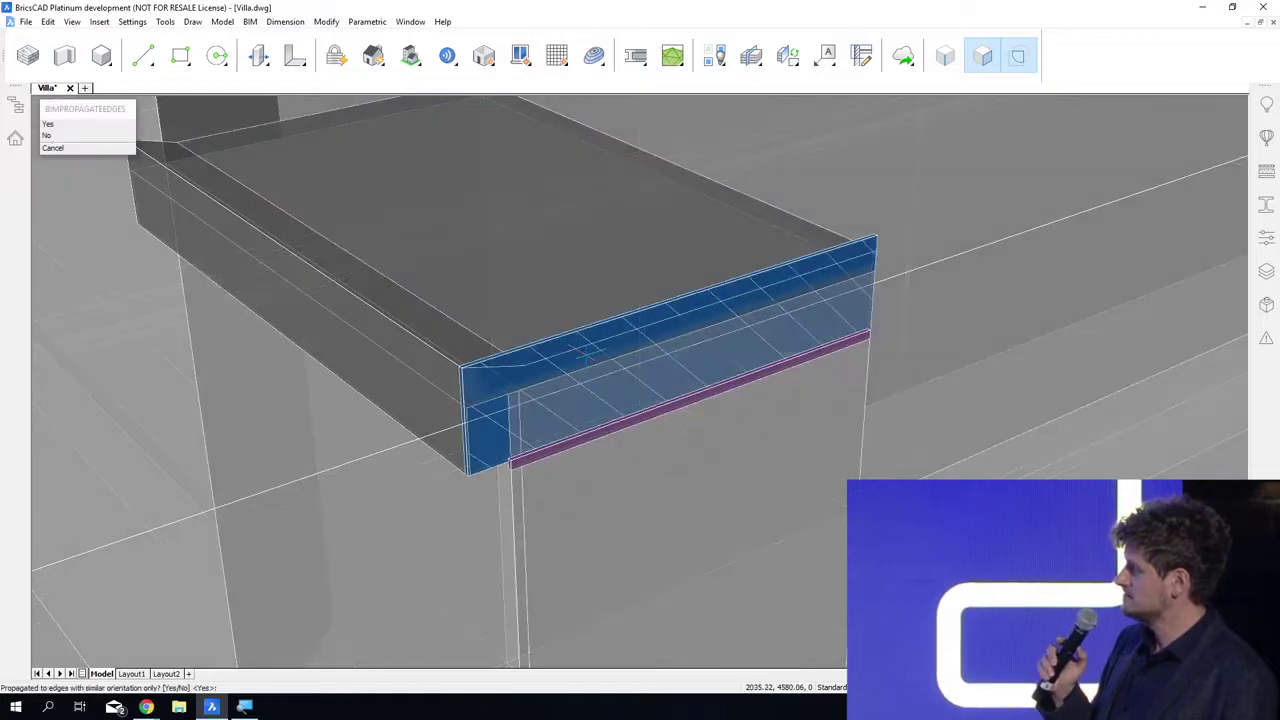
key(Return)
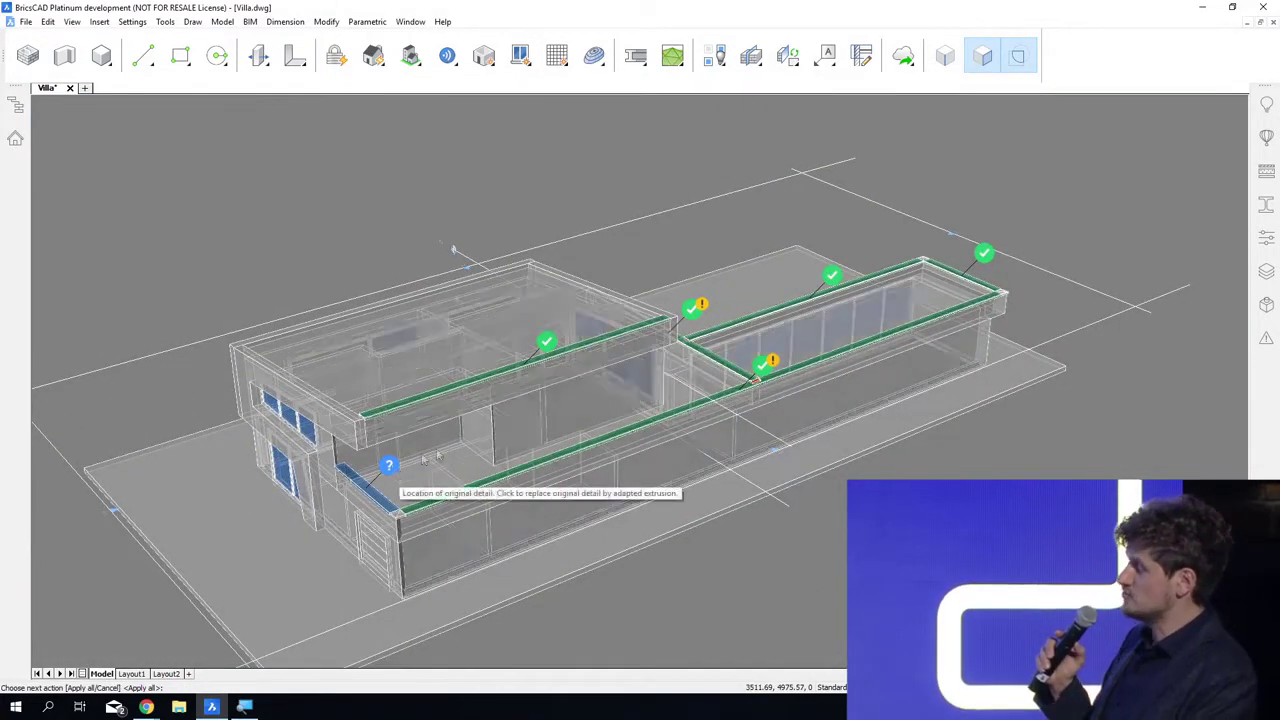
Step: Replace the original coping with the adapted extrusion, exclude the upper roof edge, and apply the detail to all remaining suggested parapets
click(390, 467)
click(551, 345)
mouse_move(805, 661)
shift+middle_down()
mouse_move(752, 669)
mouse_move(610, 560)
shift+middle_up()
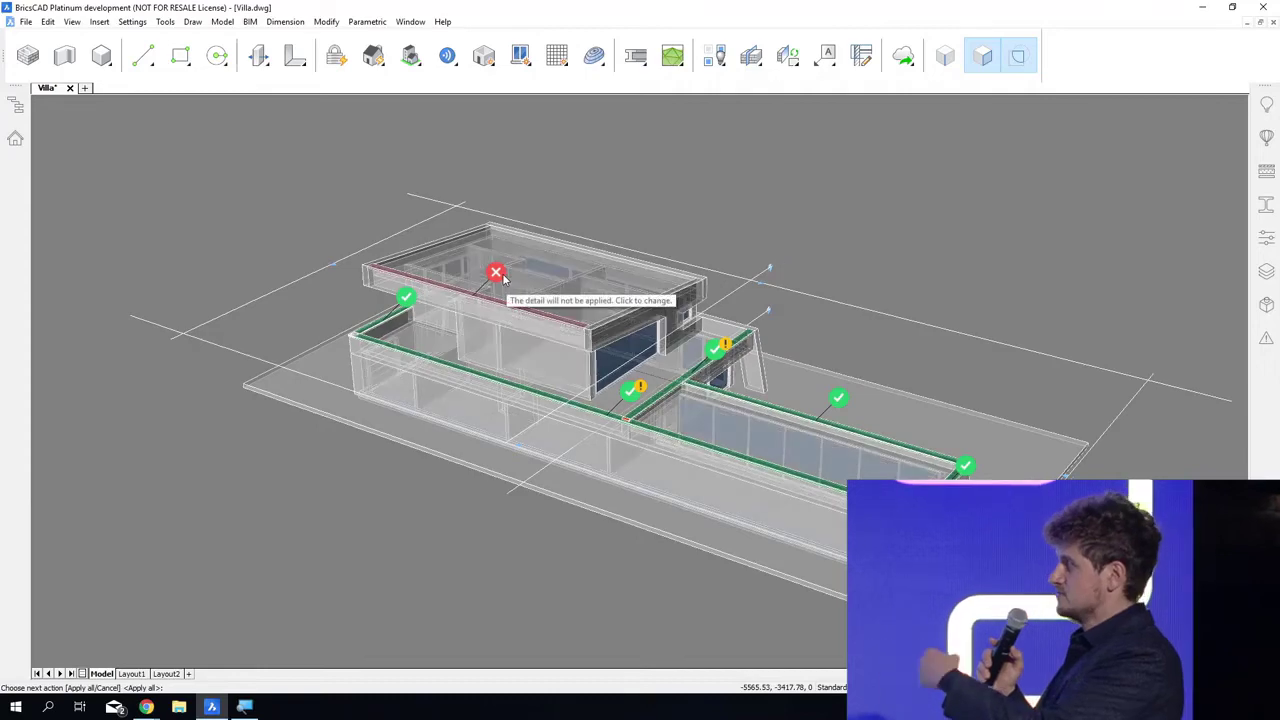
shift+middle_drag(960, 600, 923, 607)
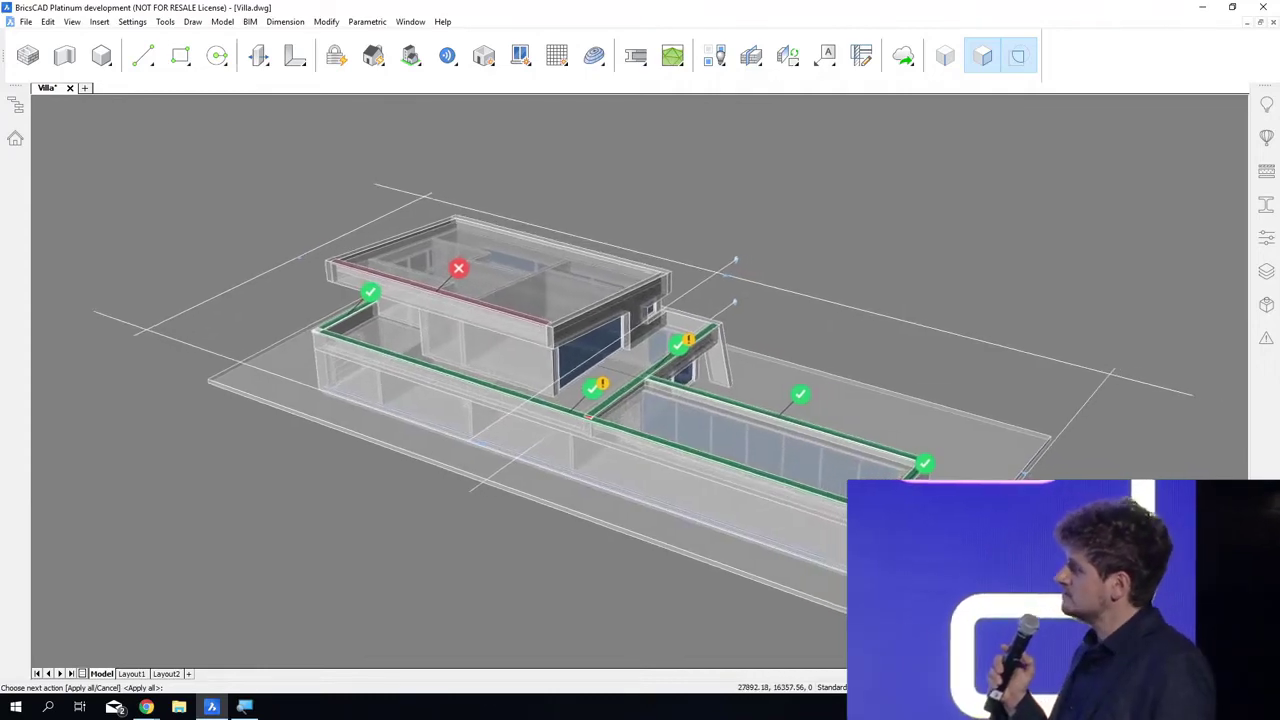
key(Return)
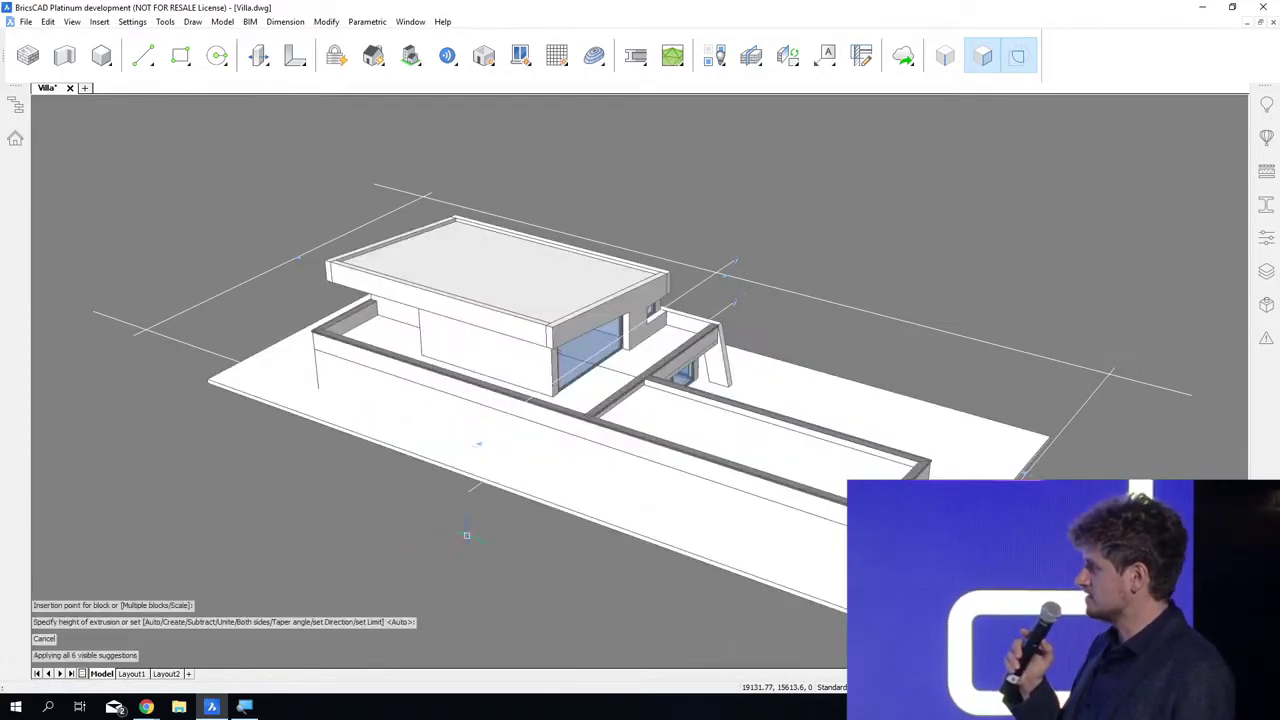
Step: Insert the building component Roof Openings_Sky Light_Rectangular in the long lower roof, 700 mm from both edges at the corner near the upper storey
shift+middle_drag(612, 660, 530, 656)
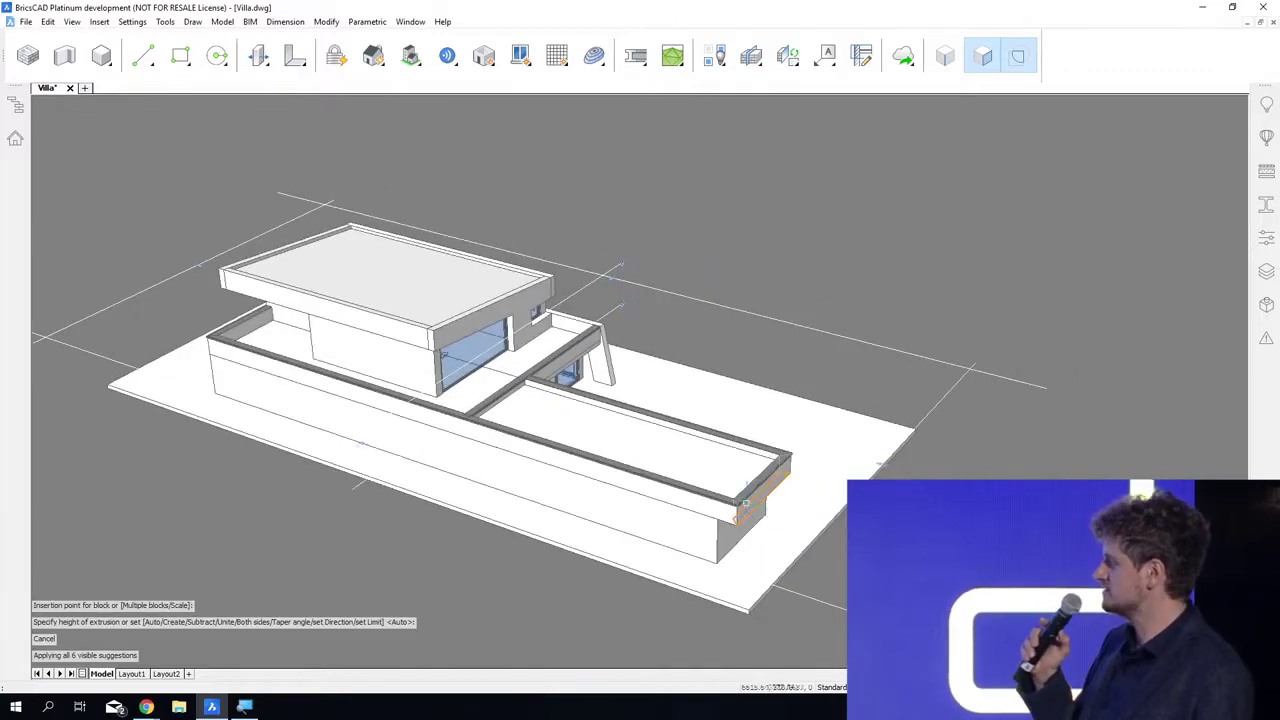
scroll(740, 504, up, 4)
scroll(740, 504, up, 7)
shift+middle_drag(602, 716, 540, 430)
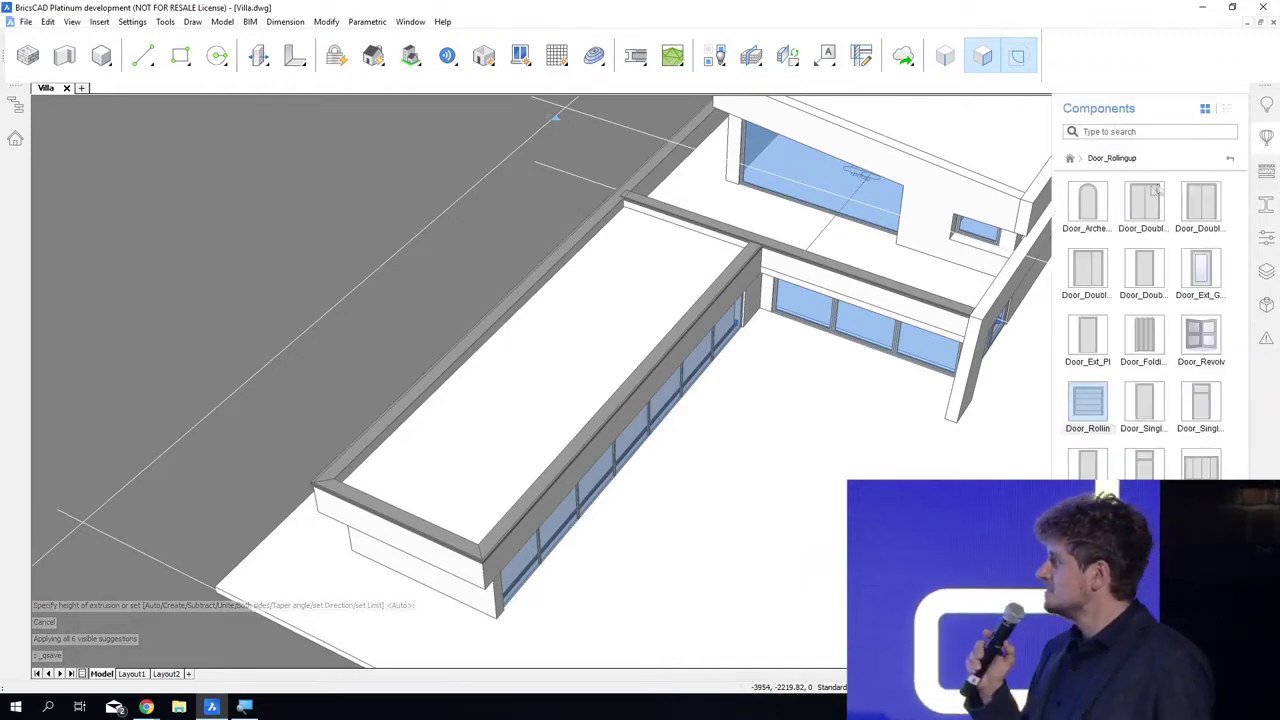
click(1231, 161)
click(1143, 205)
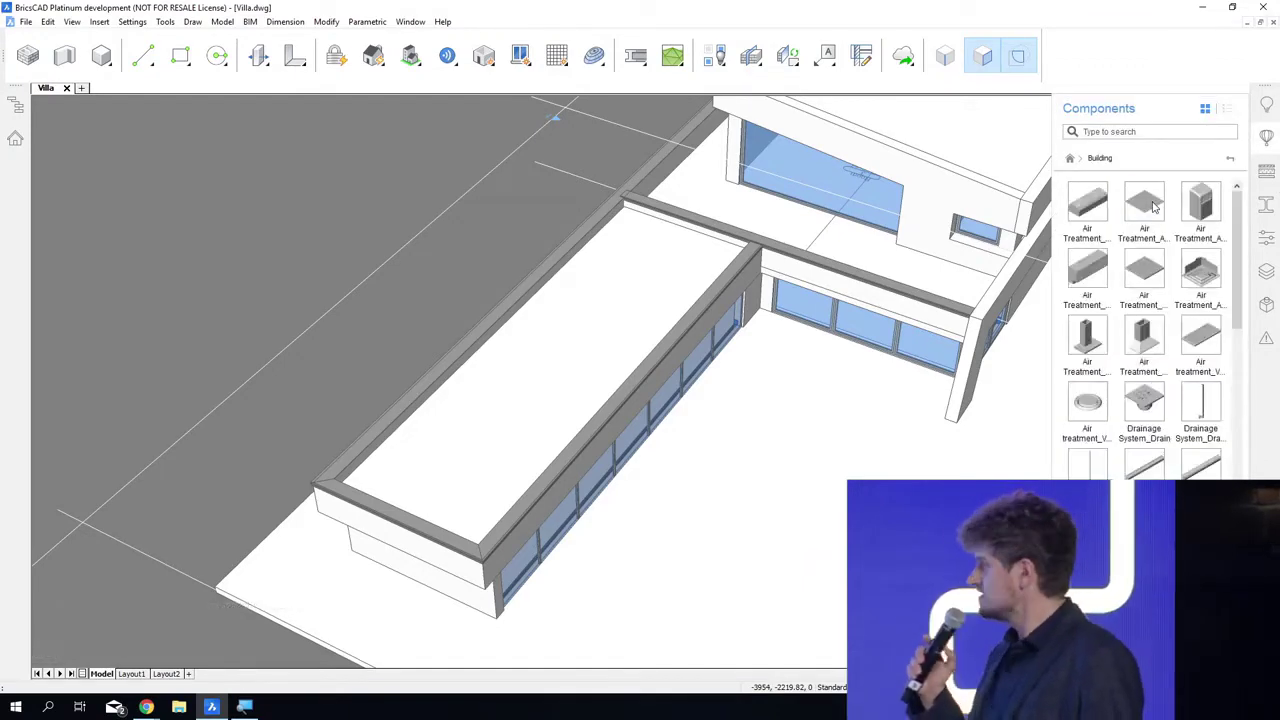
scroll(1122, 340, down, 10)
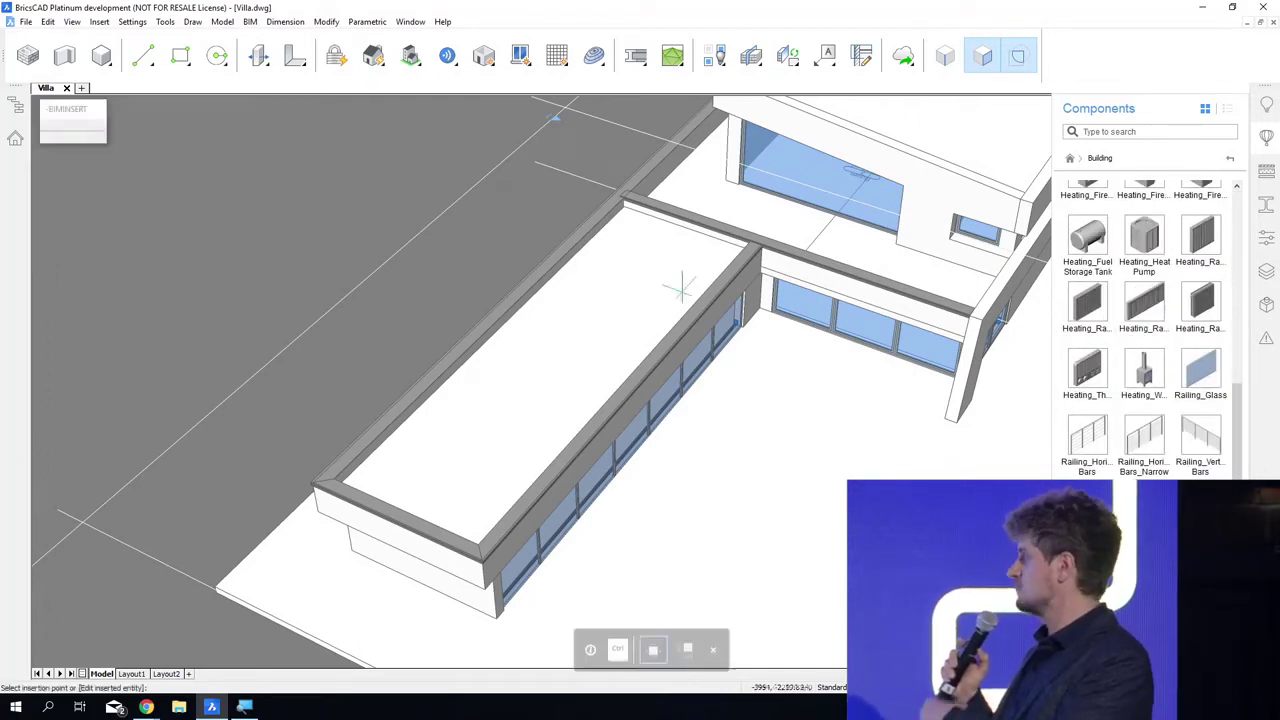
key(Tab)
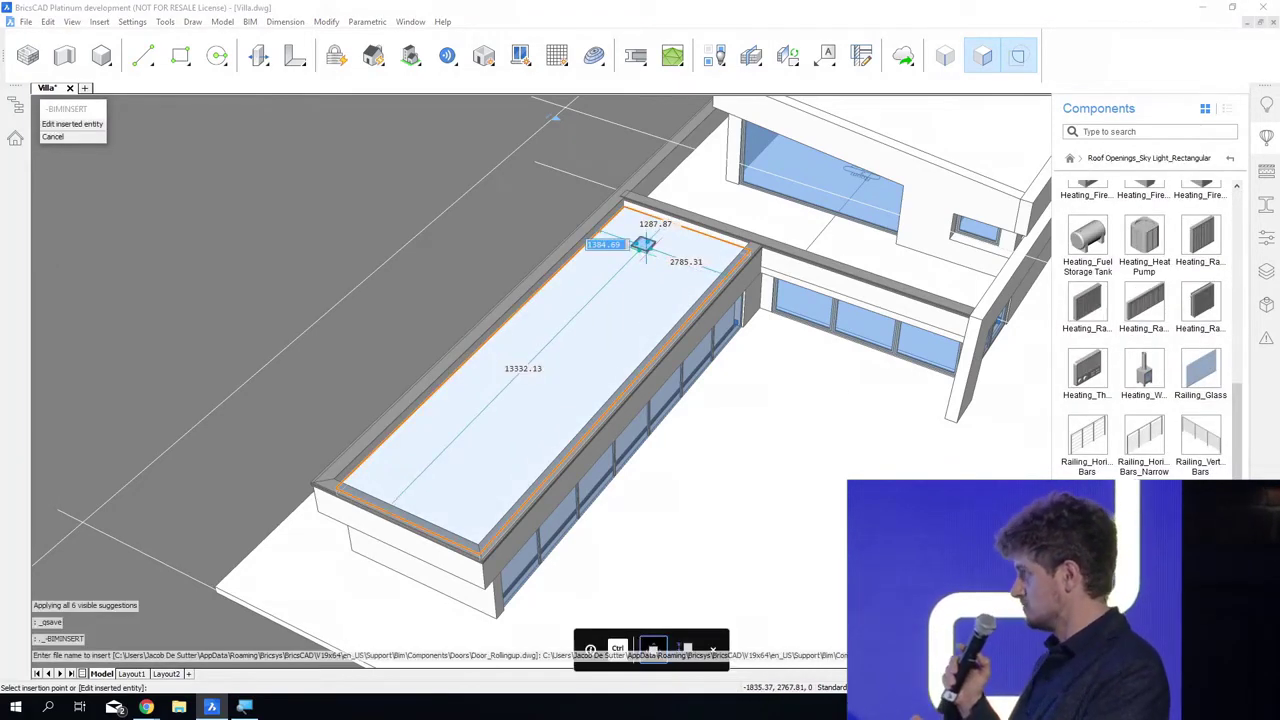
key(Tab)
text(700)
key(Tab)
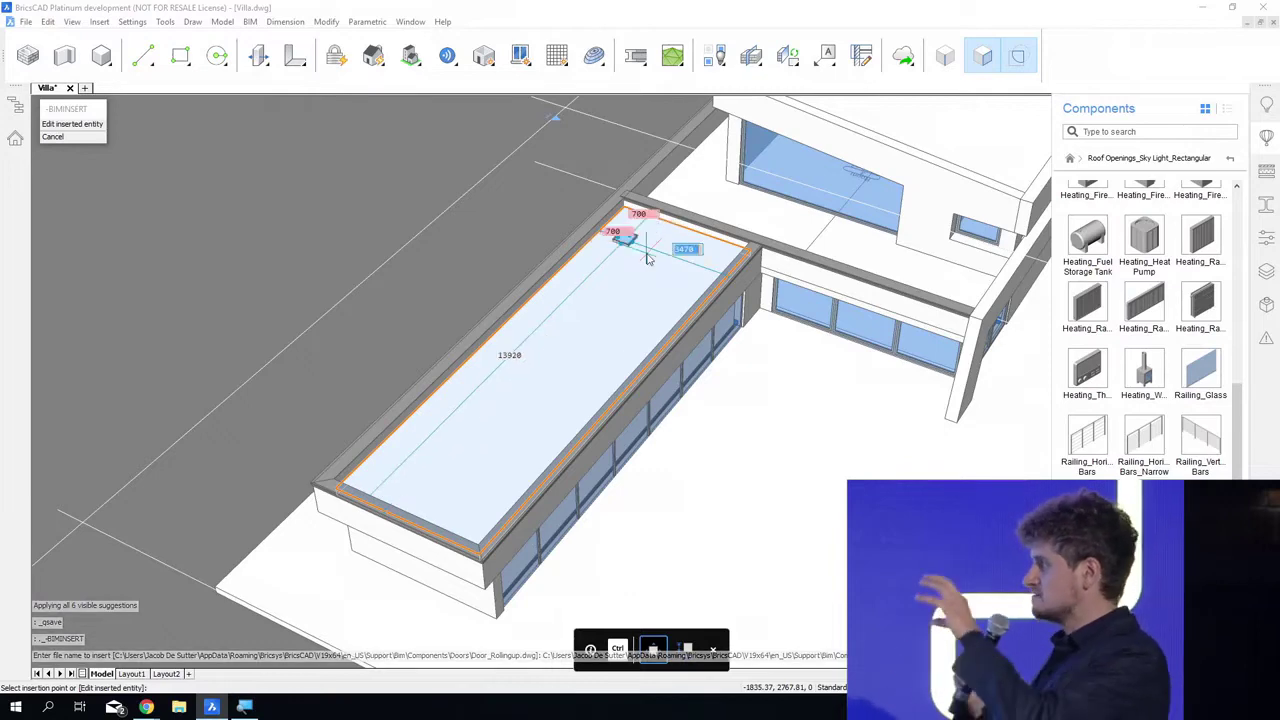
key(Return)
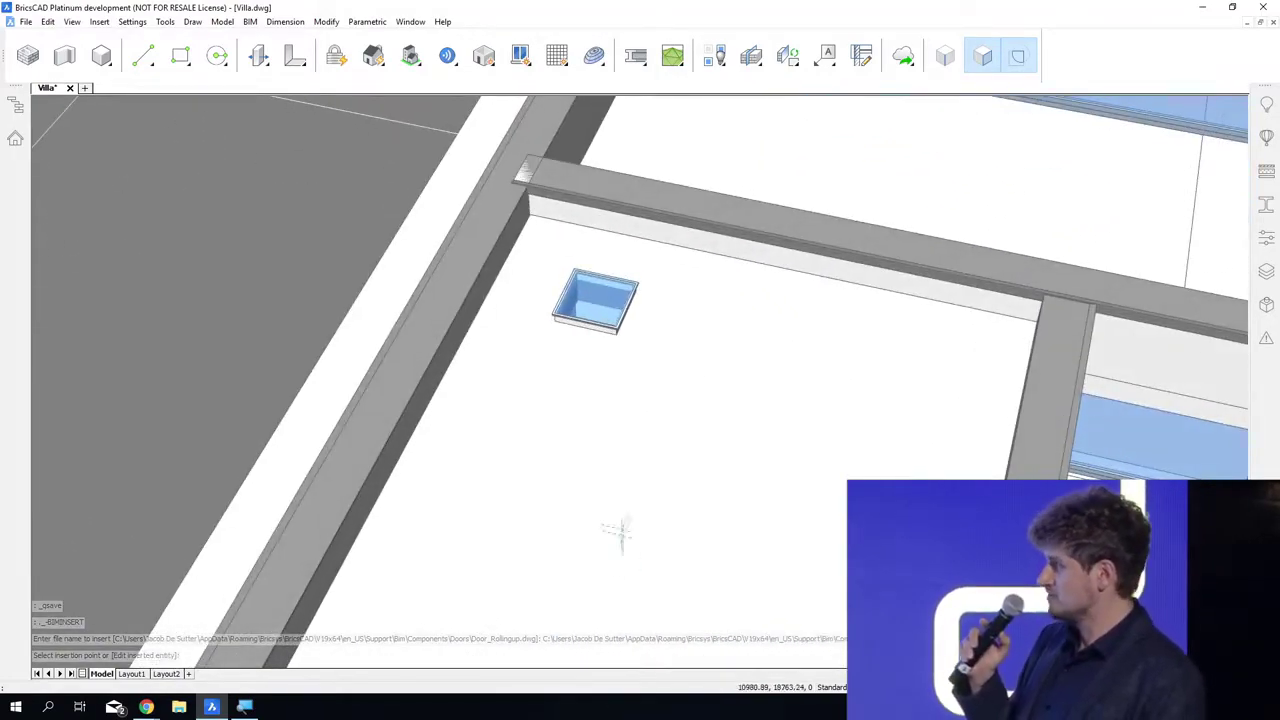
Step: Propagate a pattern on the long lower roof slab, using the inserted rectangular skylight as the detail object
mouse_move(606, 417)
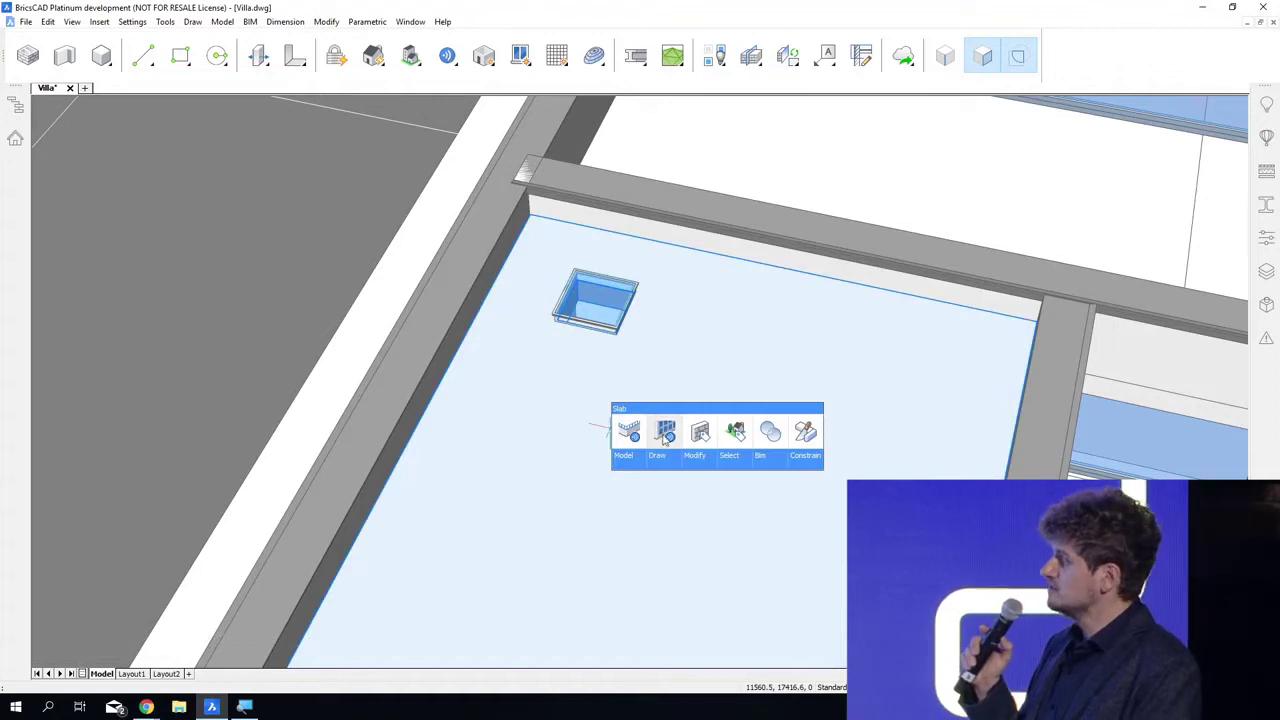
click(665, 434)
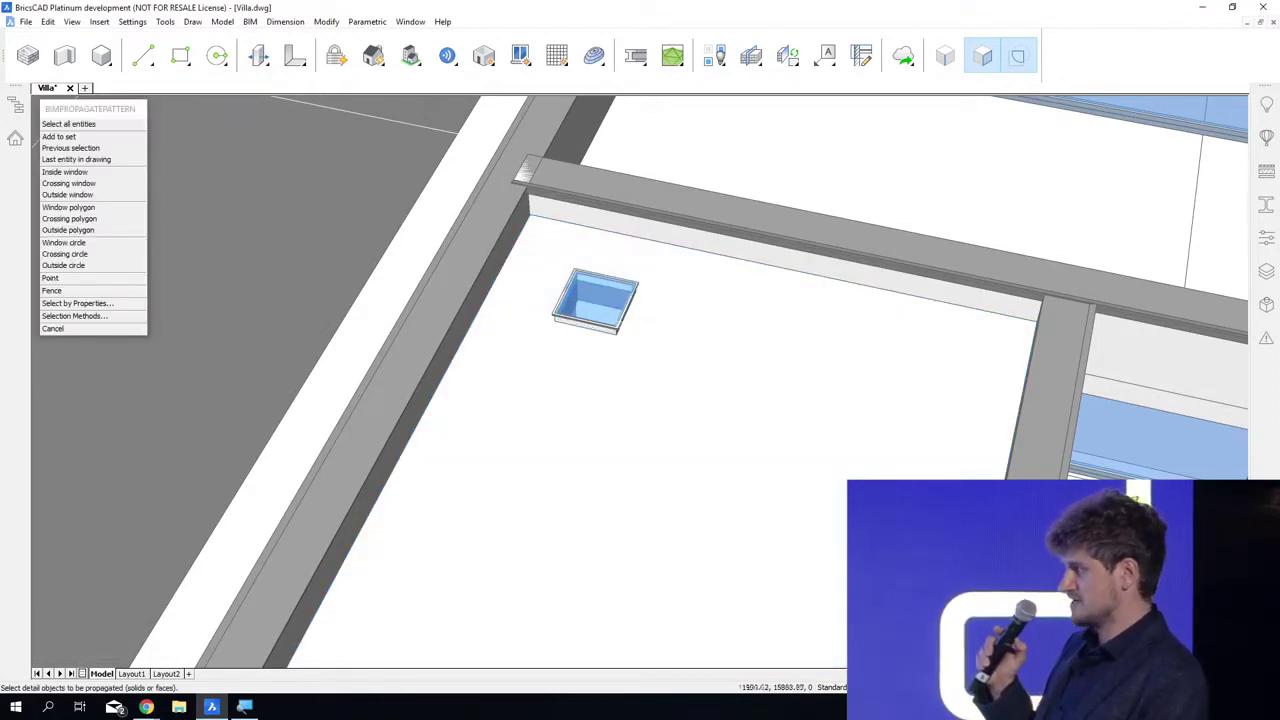
click(612, 328)
key(Return)
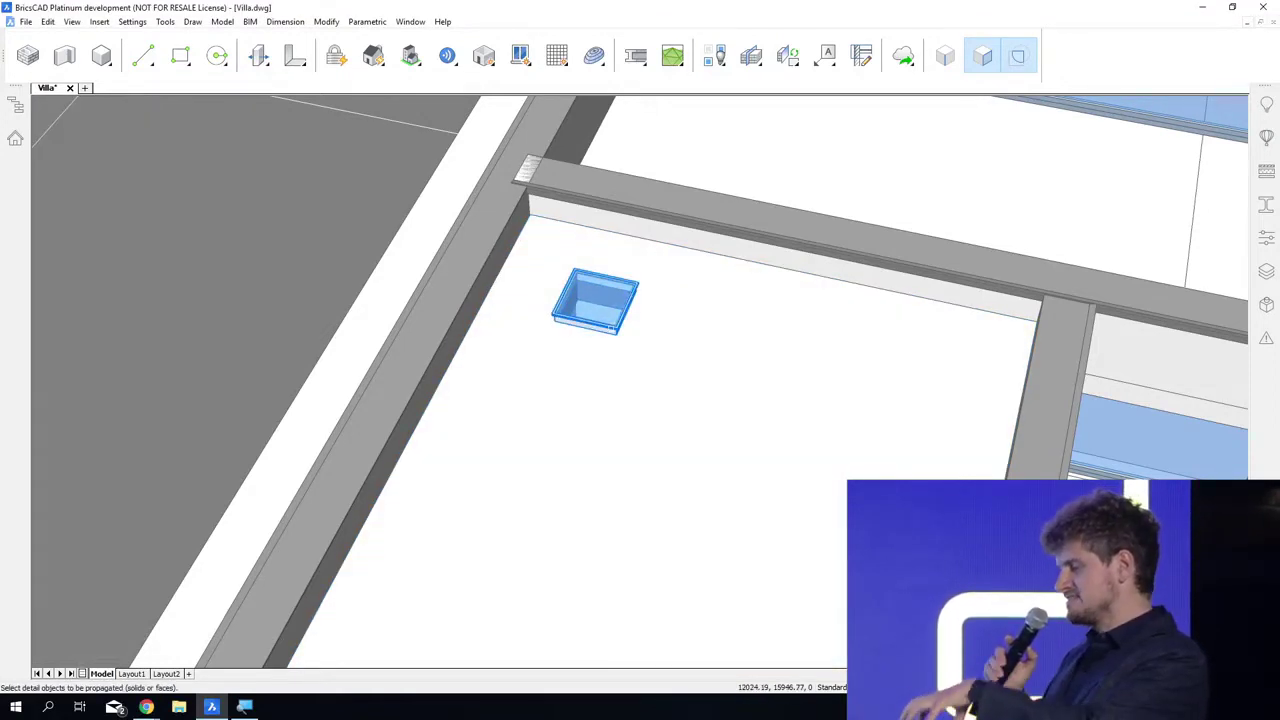
key(Return)
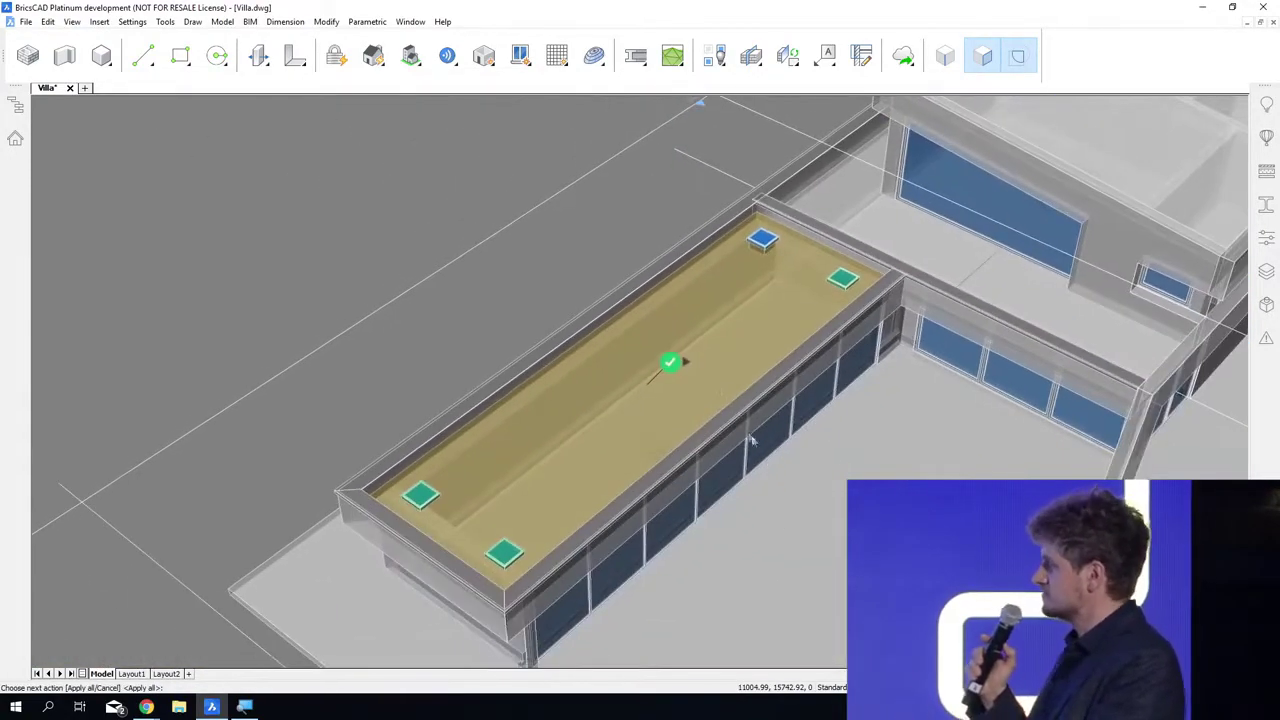
Step: Arrange the propagated skylights as a 3x8 grid and explode the grid into individual suggestions
mouse_move(673, 368)
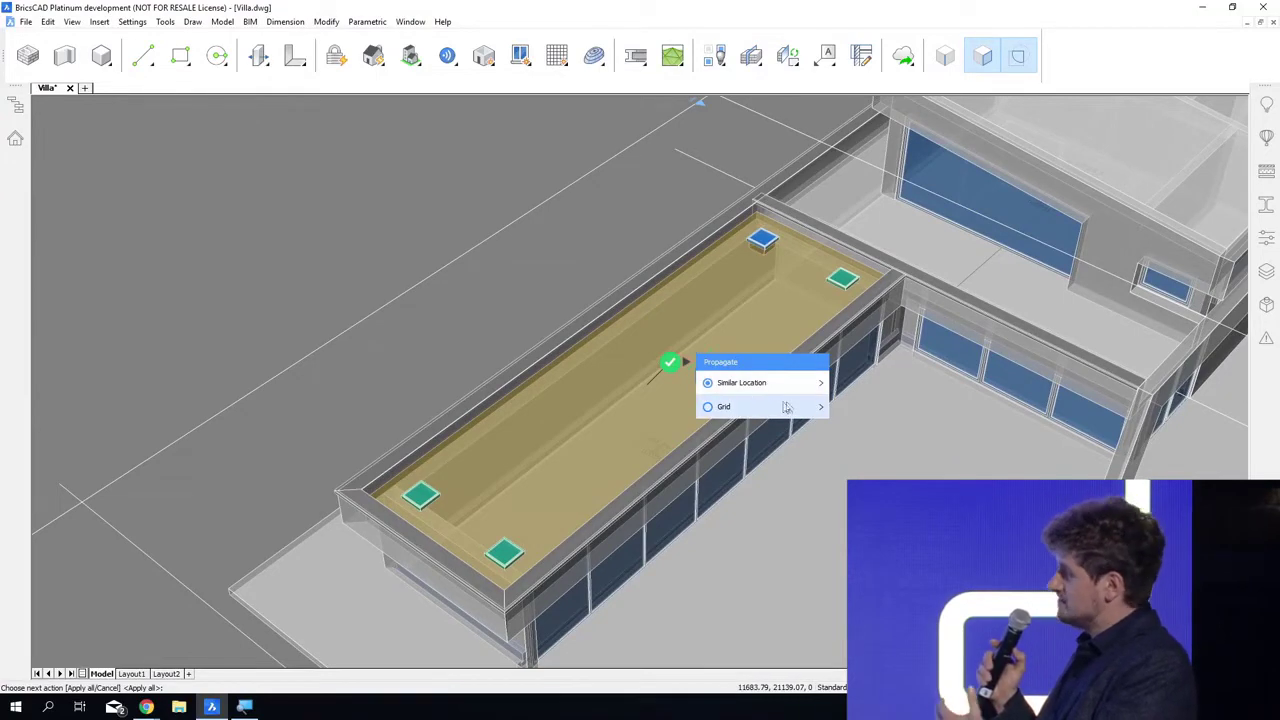
click(812, 408)
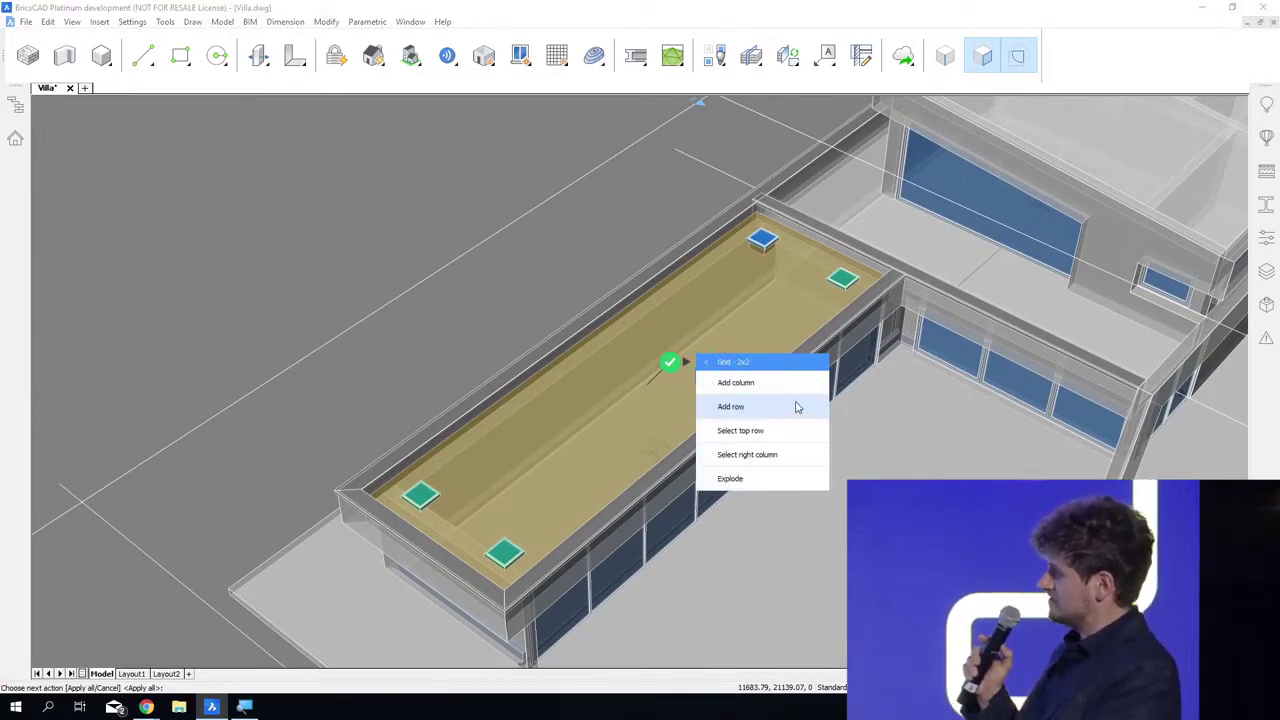
click(772, 408)
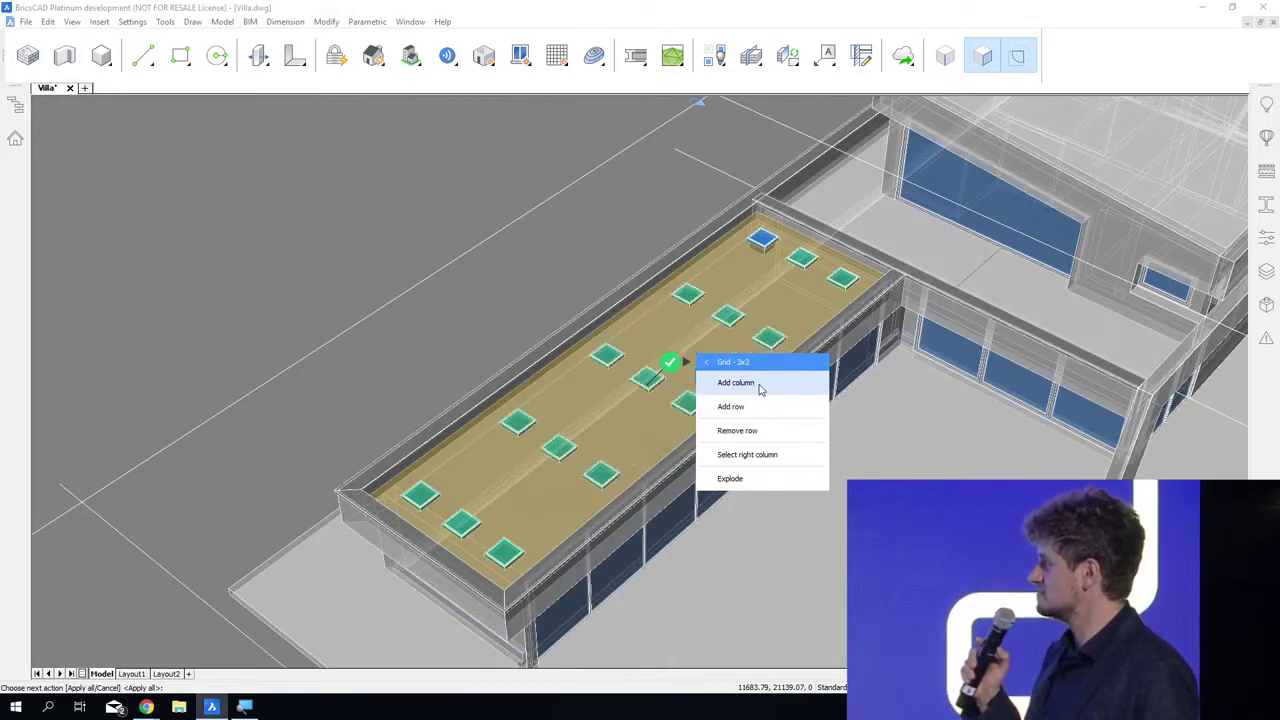
click(759, 386)
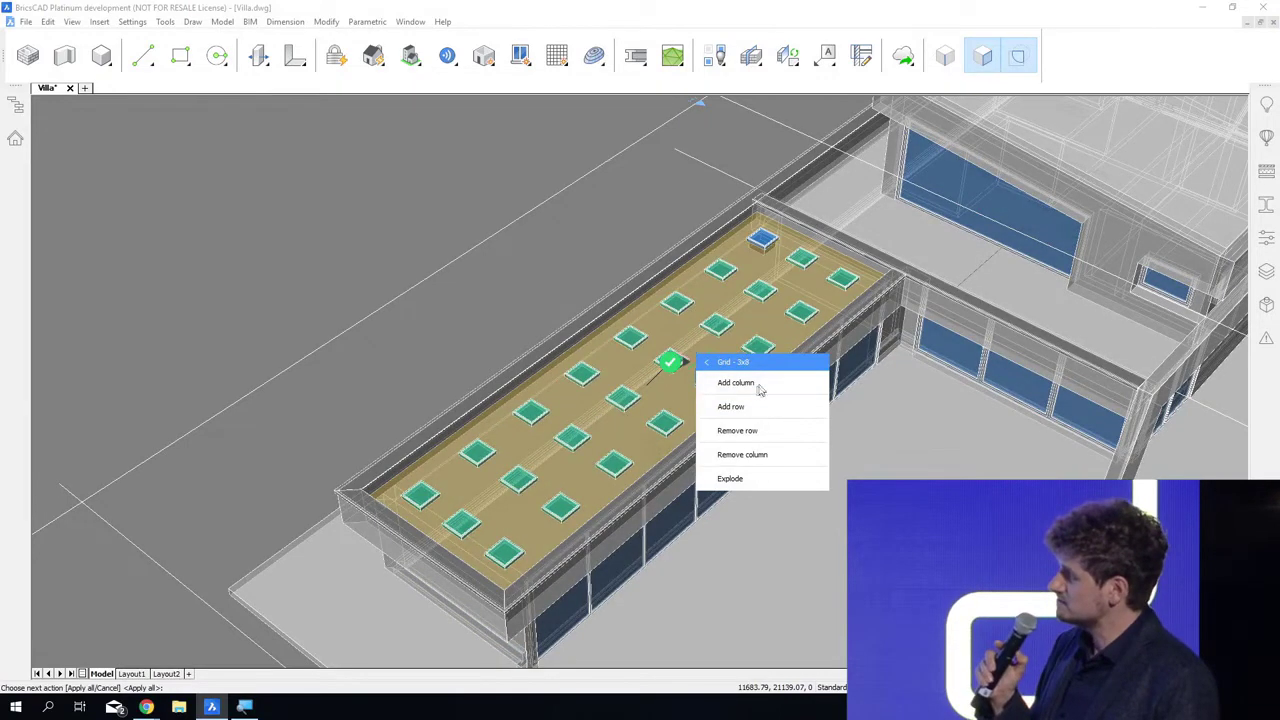
click(740, 479)
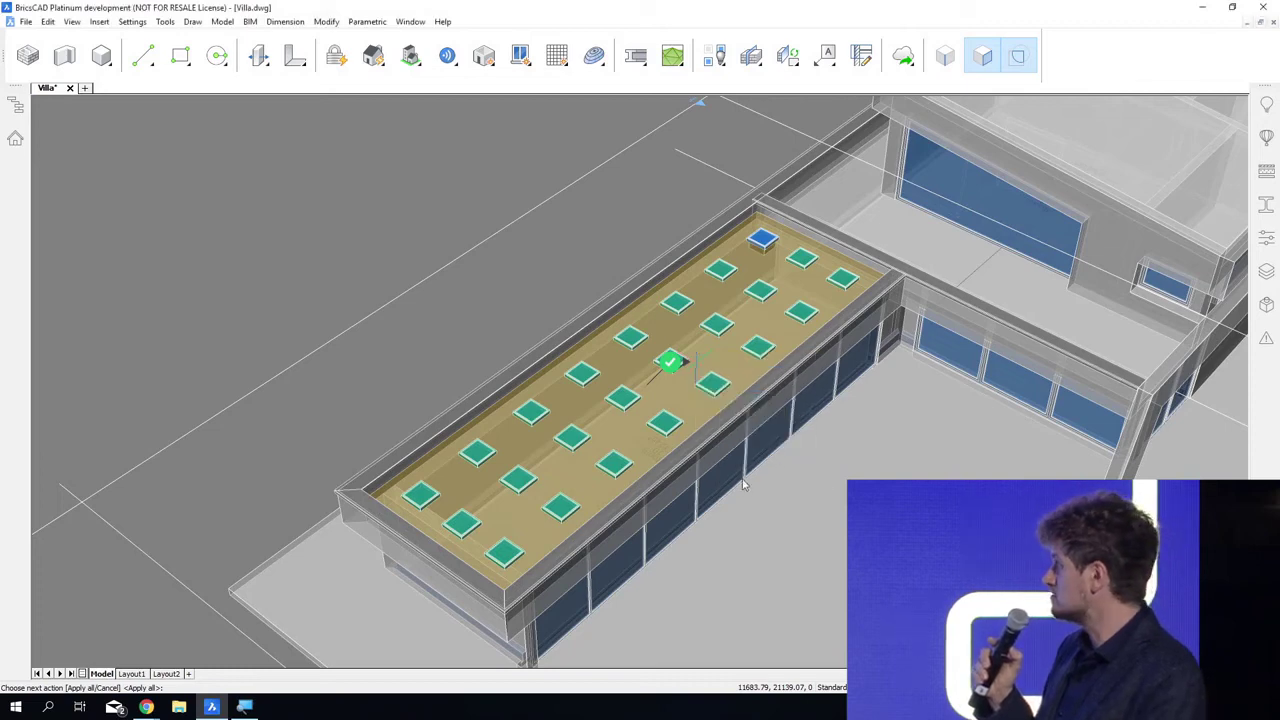
Step: Exclude several skylight suggestions scattered across the grid and apply the remaining ones to the lower roof
shift+middle_drag(740, 479, 785, 447)
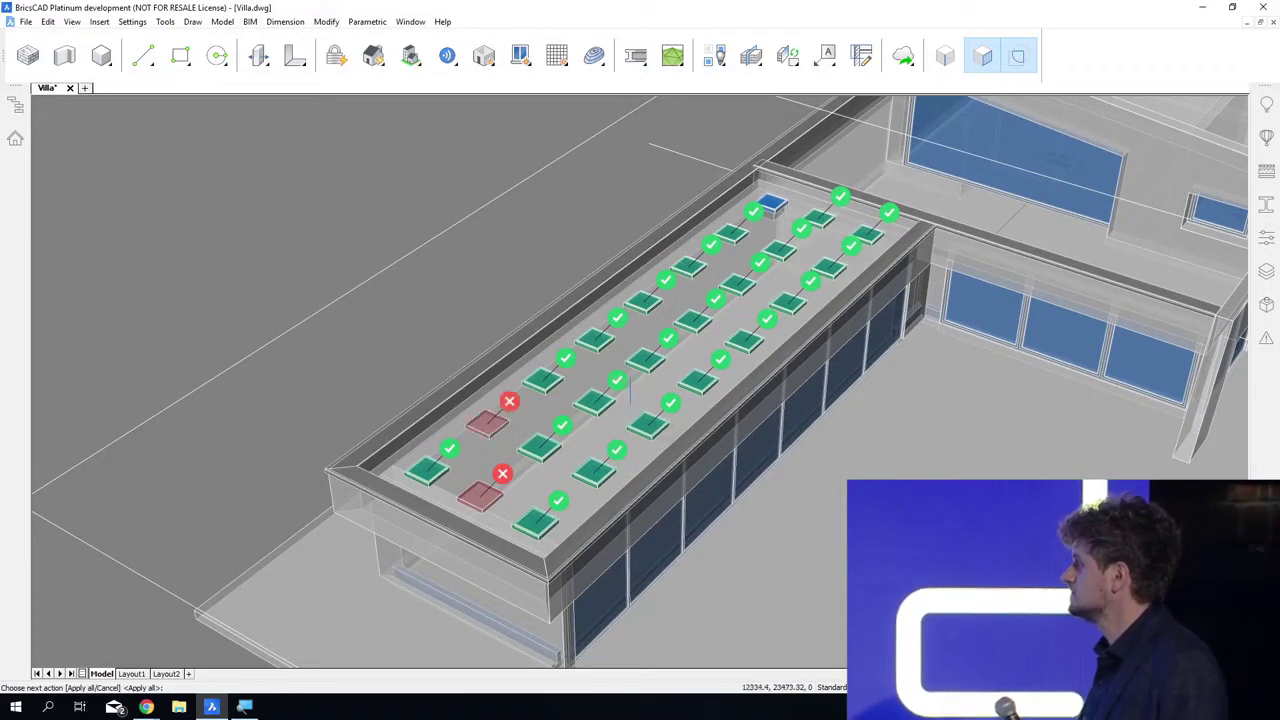
click(668, 415)
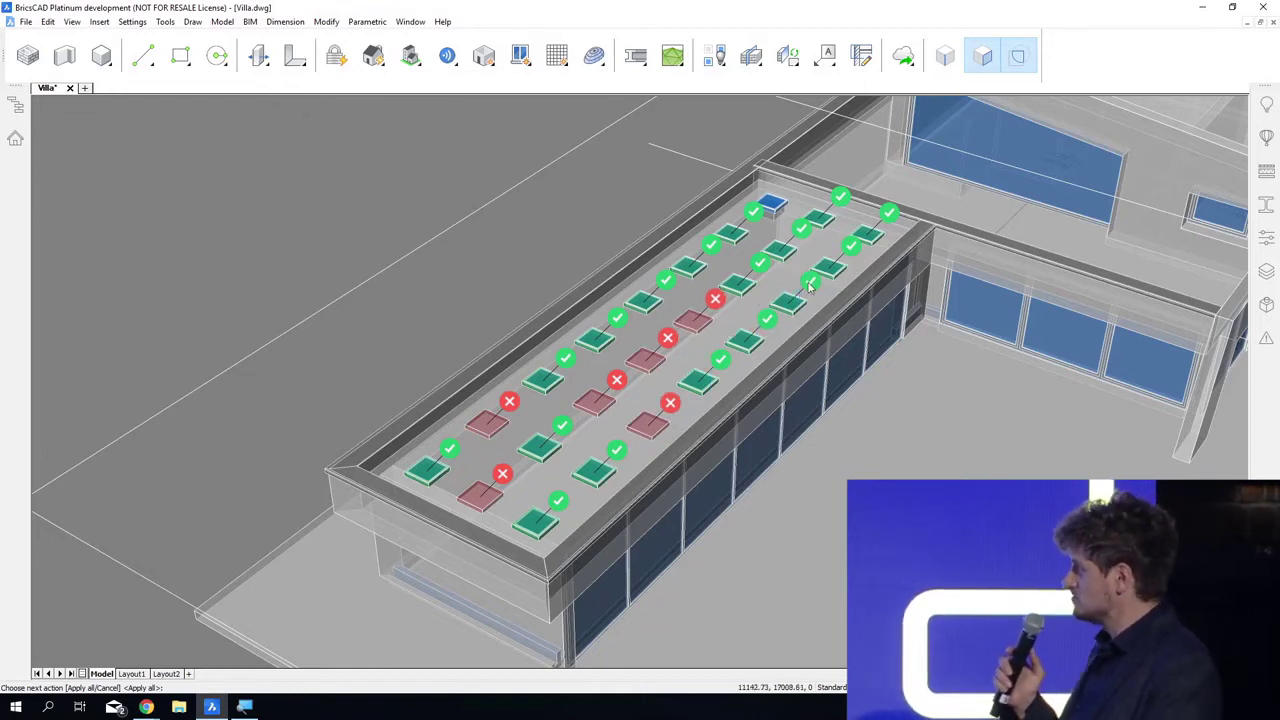
click(755, 217)
click(840, 198)
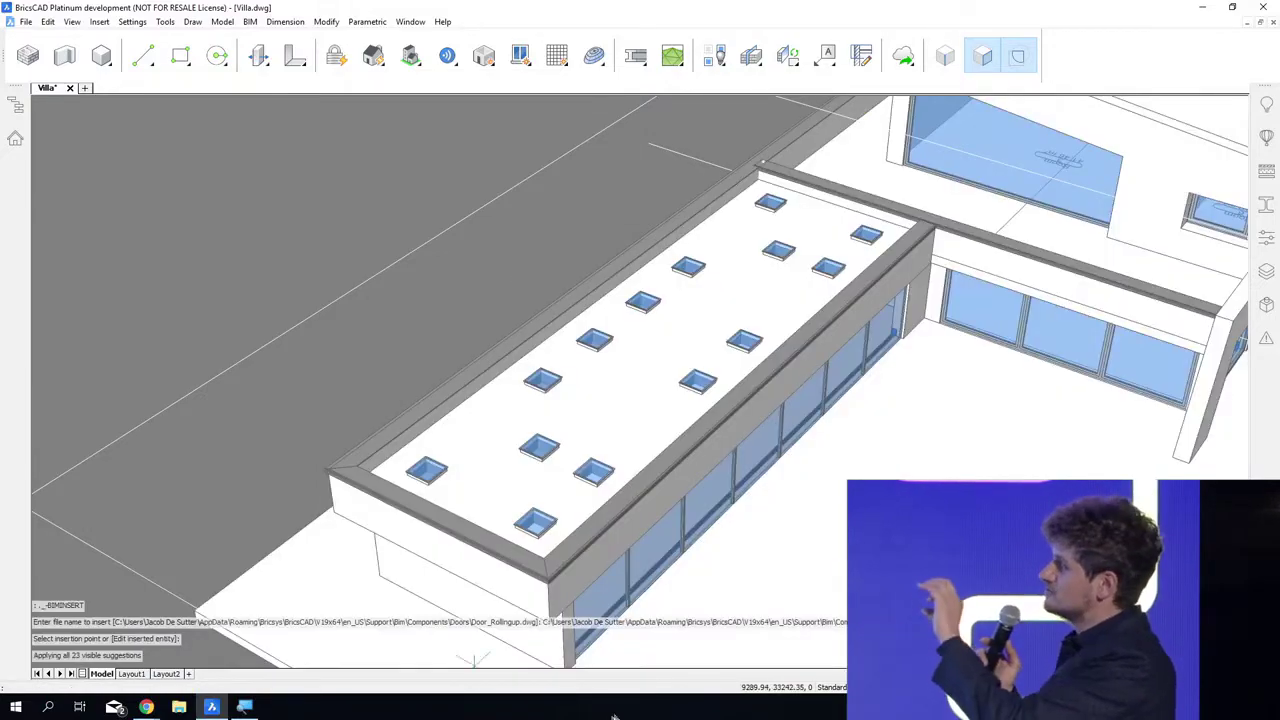
Step: Inspect the skylight openings up close and save the villa drawing
shift+middle_drag(474, 660, 563, 540)
scroll(604, 492, up, 15)
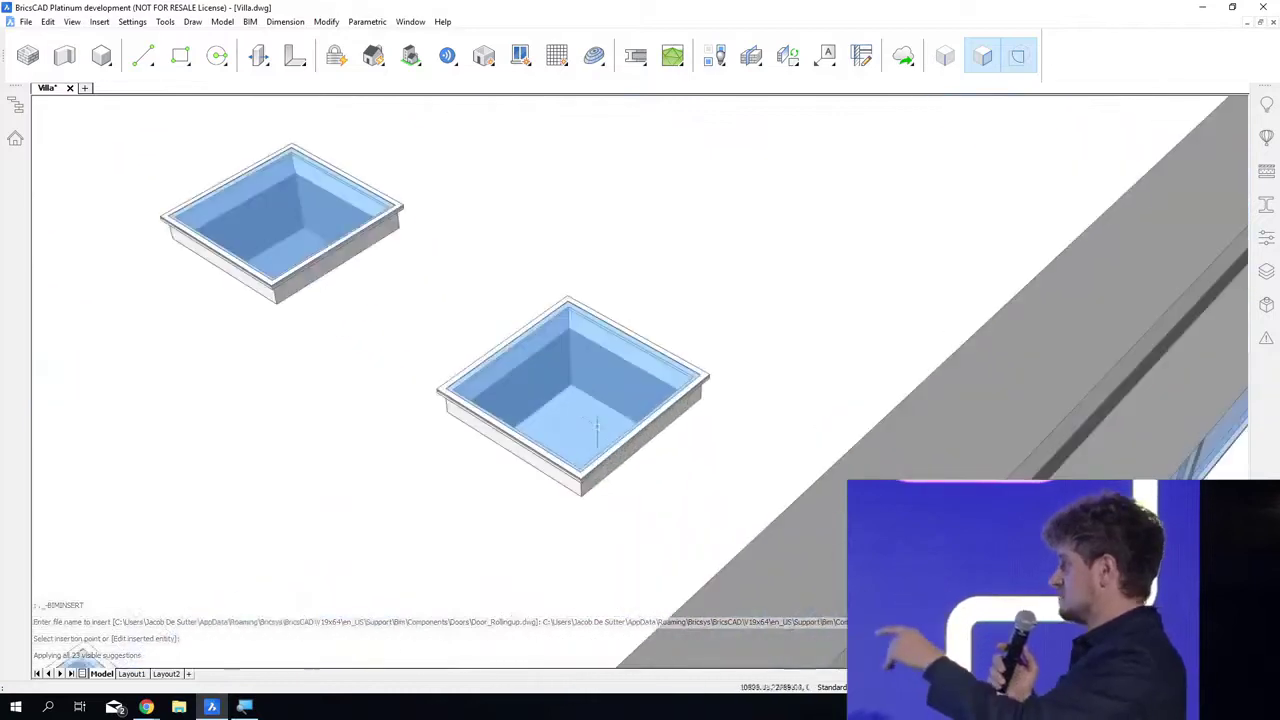
mouse_move(621, 708)
shift+middle_down()
mouse_move(620, 719)
mouse_move(740, 670)
mouse_move(850, 610)
mouse_move(905, 645)
mouse_move(928, 705)
mouse_move(603, 698)
shift+middle_up()
scroll(614, 320, down, 5)
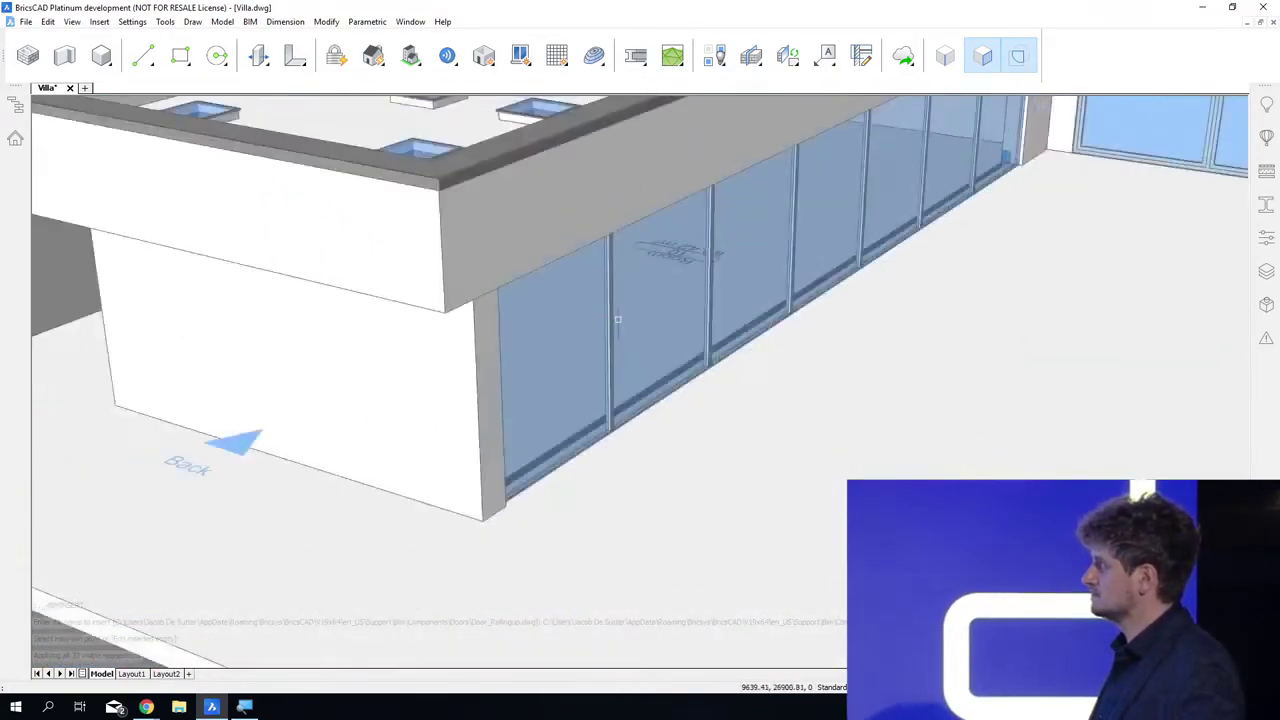
shift+middle_drag(557, 606, 533, 698)
scroll(532, 698, down, 5)
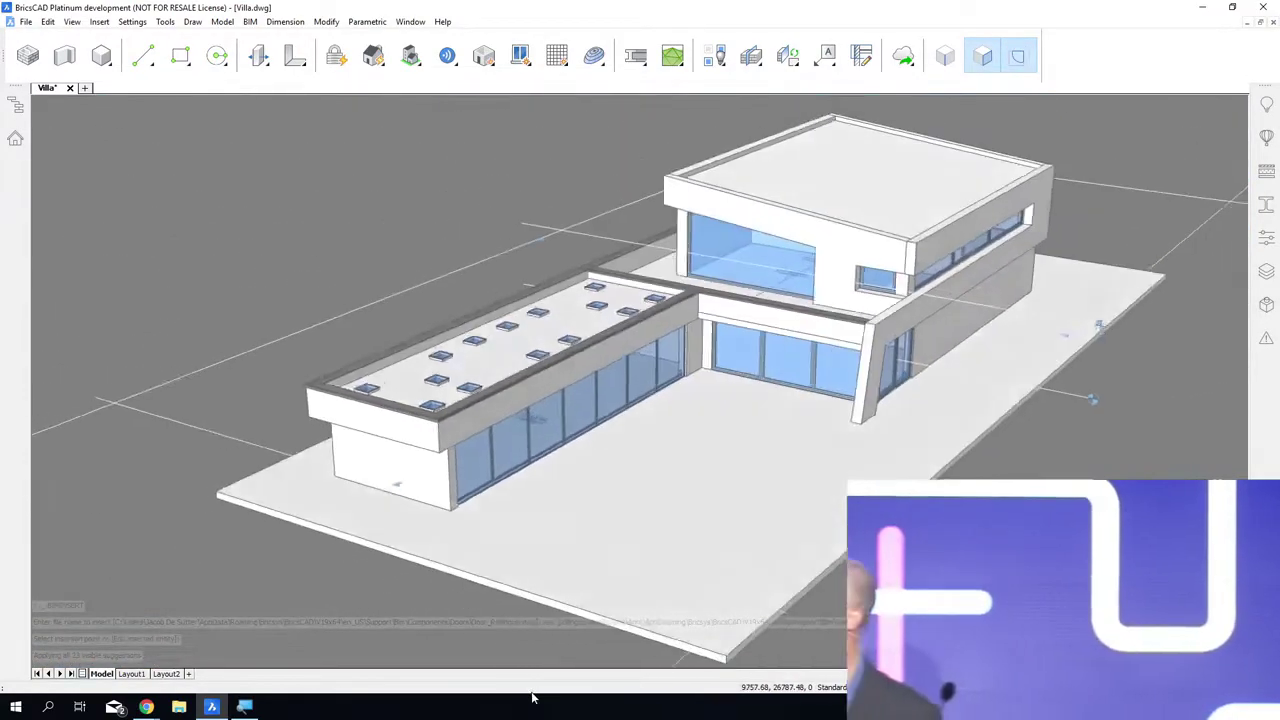
key(ctrl+s)
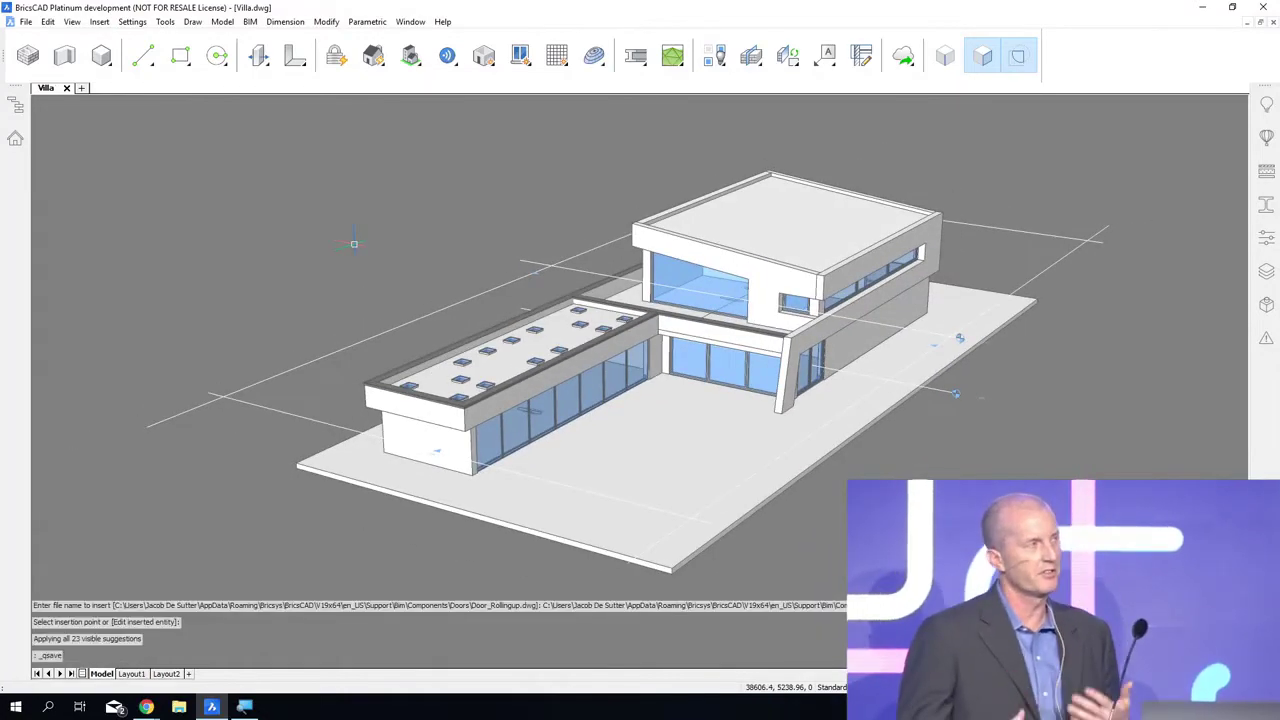
Step: Insert the Custom_Door component from the Custom RFA's - Doors folder into the short upper-storey wall facing the roof terrace
shift+middle_drag(354, 244, 650, 290)
shift+drag(650, 290, 596, 304)
shift+middle_drag(596, 304, 584, 306)
shift+middle_drag(303, 184, 295, 190)
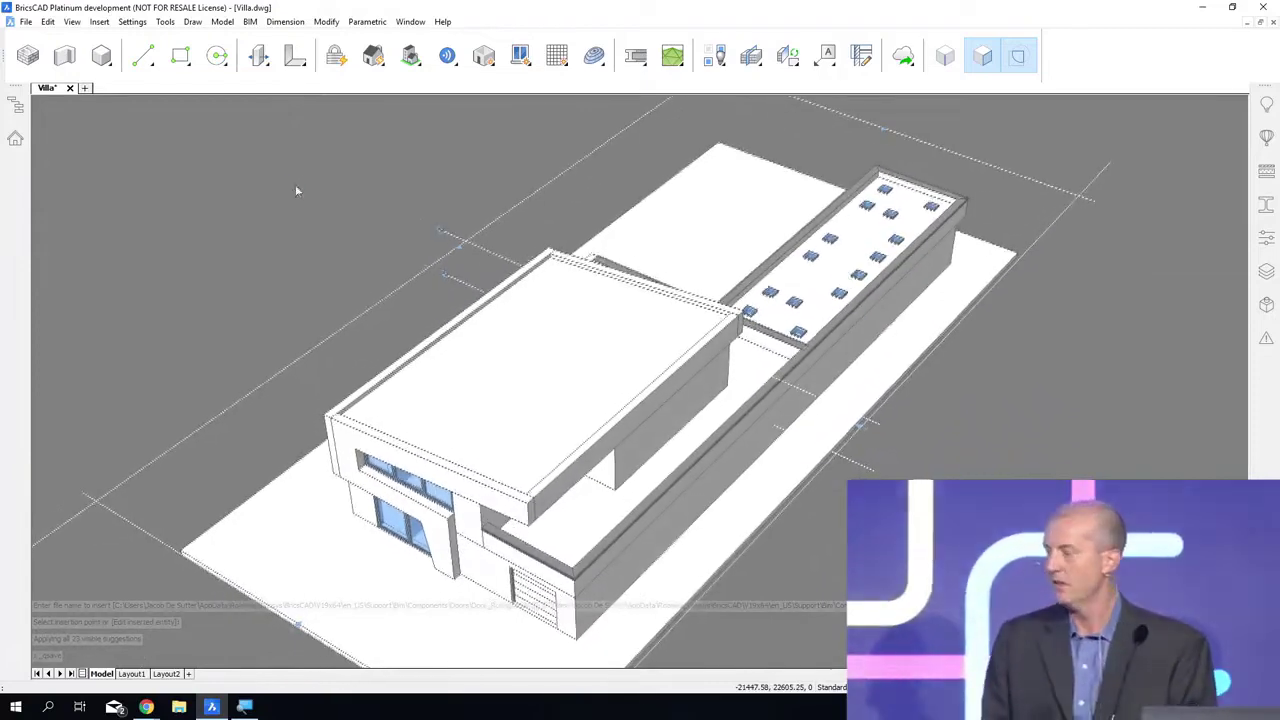
right_click(287, 199)
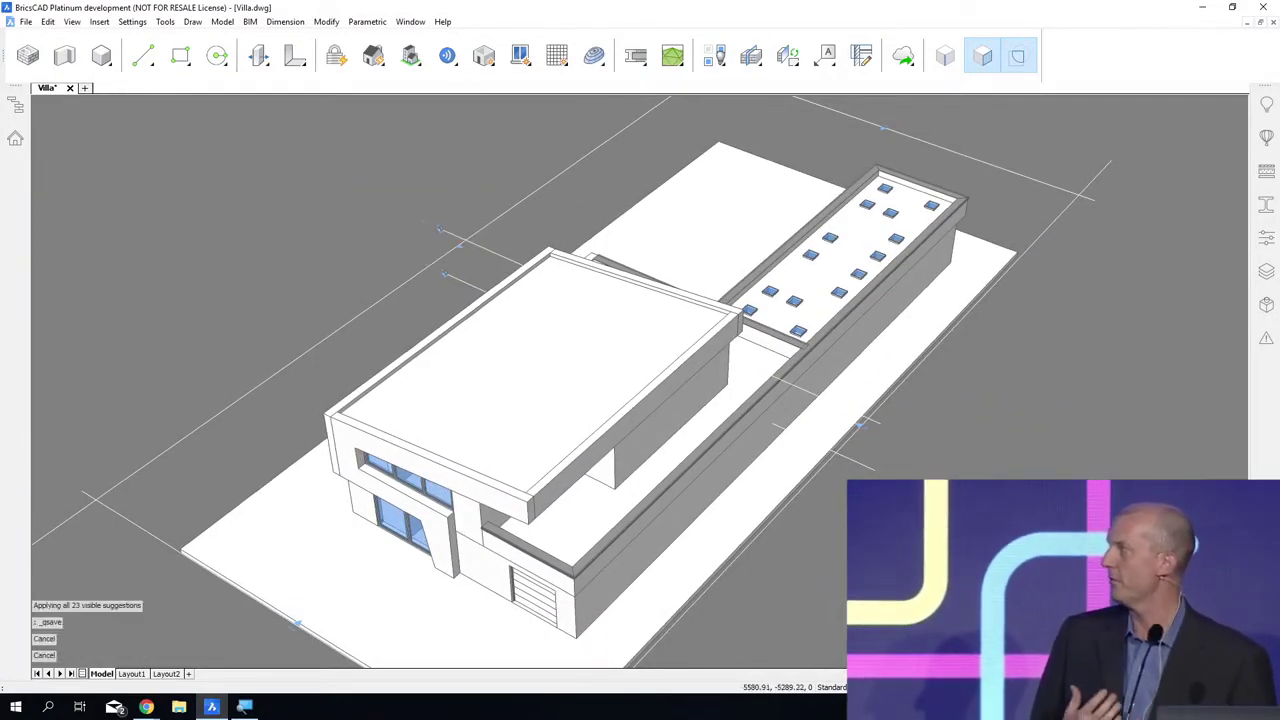
shift+middle_drag(640, 400, 616, 244)
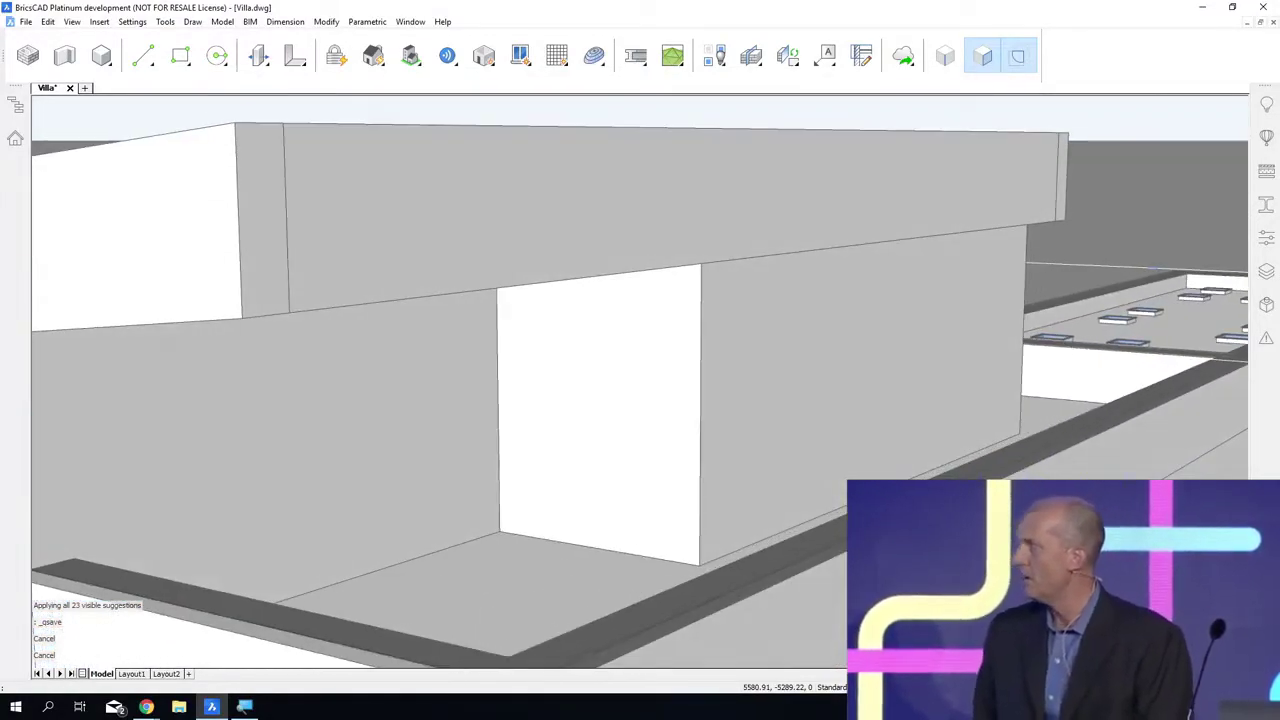
click(1267, 139)
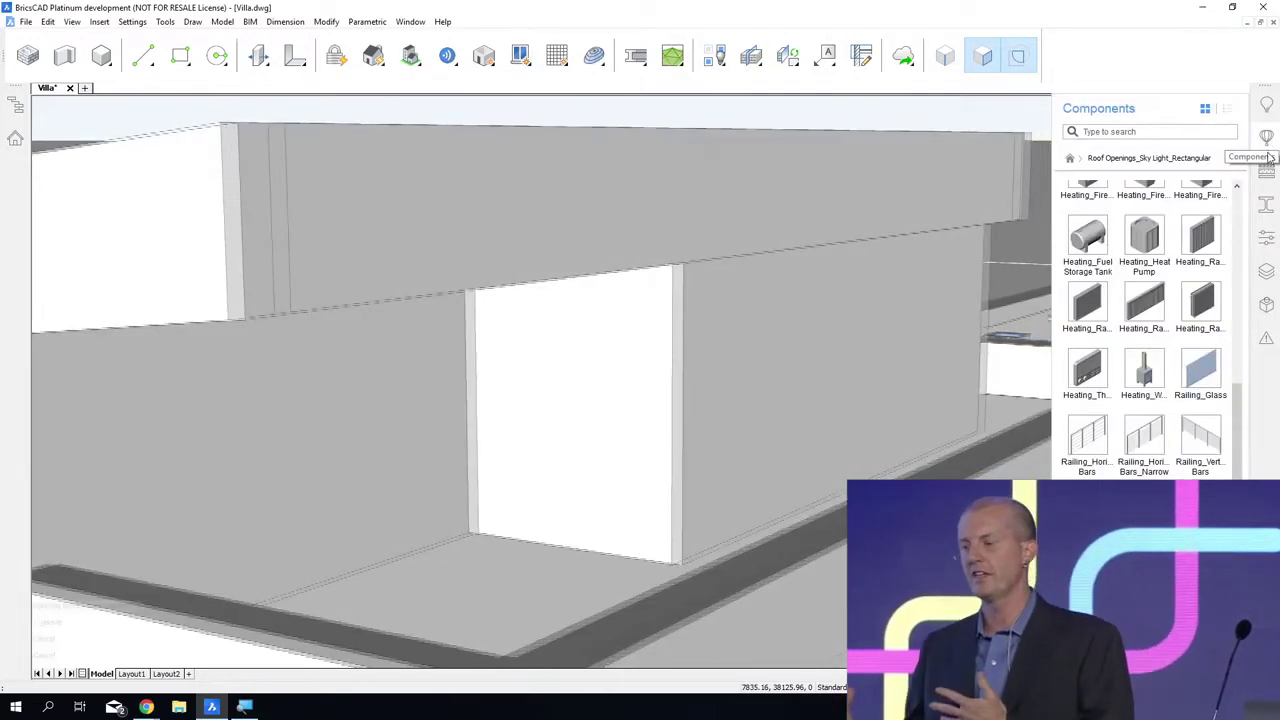
click(1234, 160)
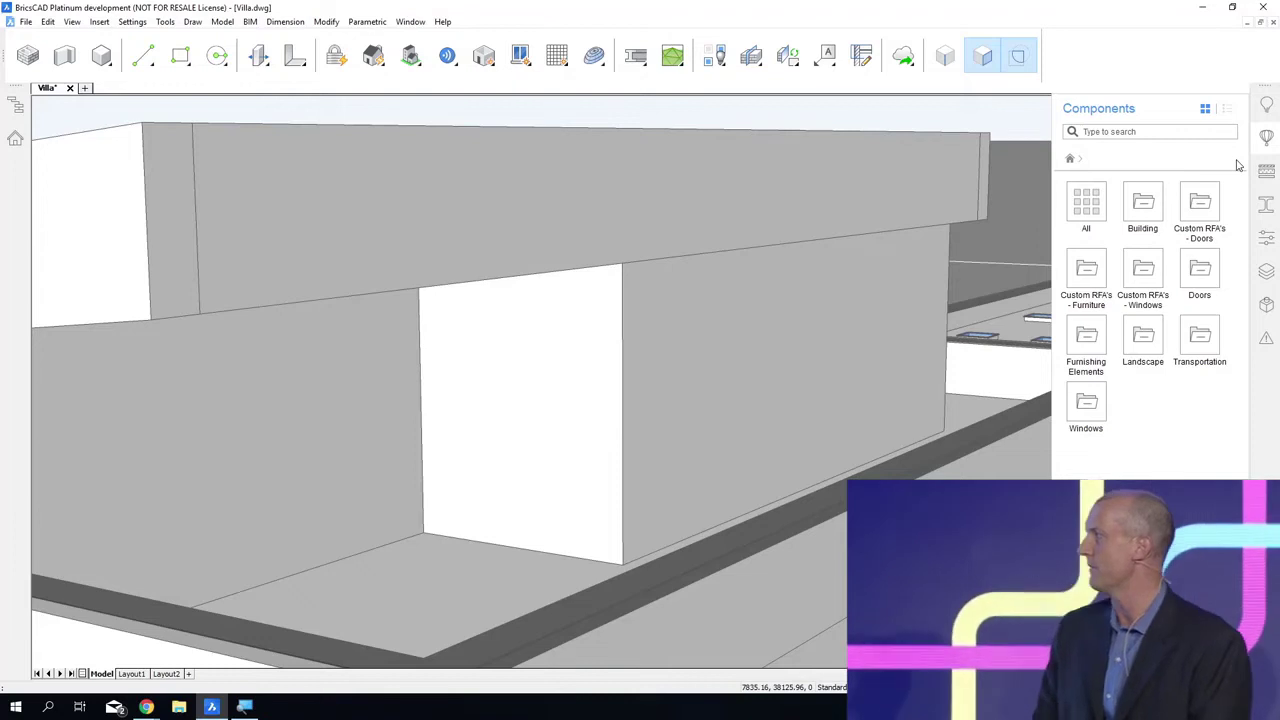
click(1199, 208)
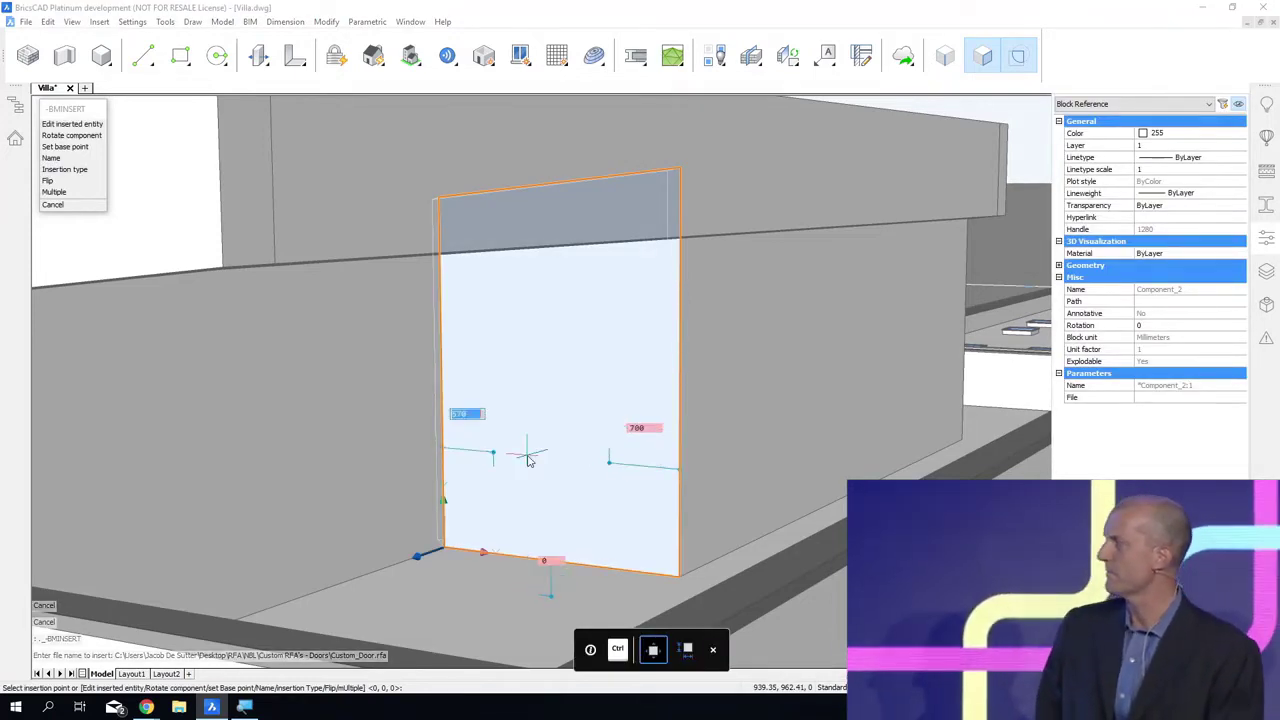
click(523, 450)
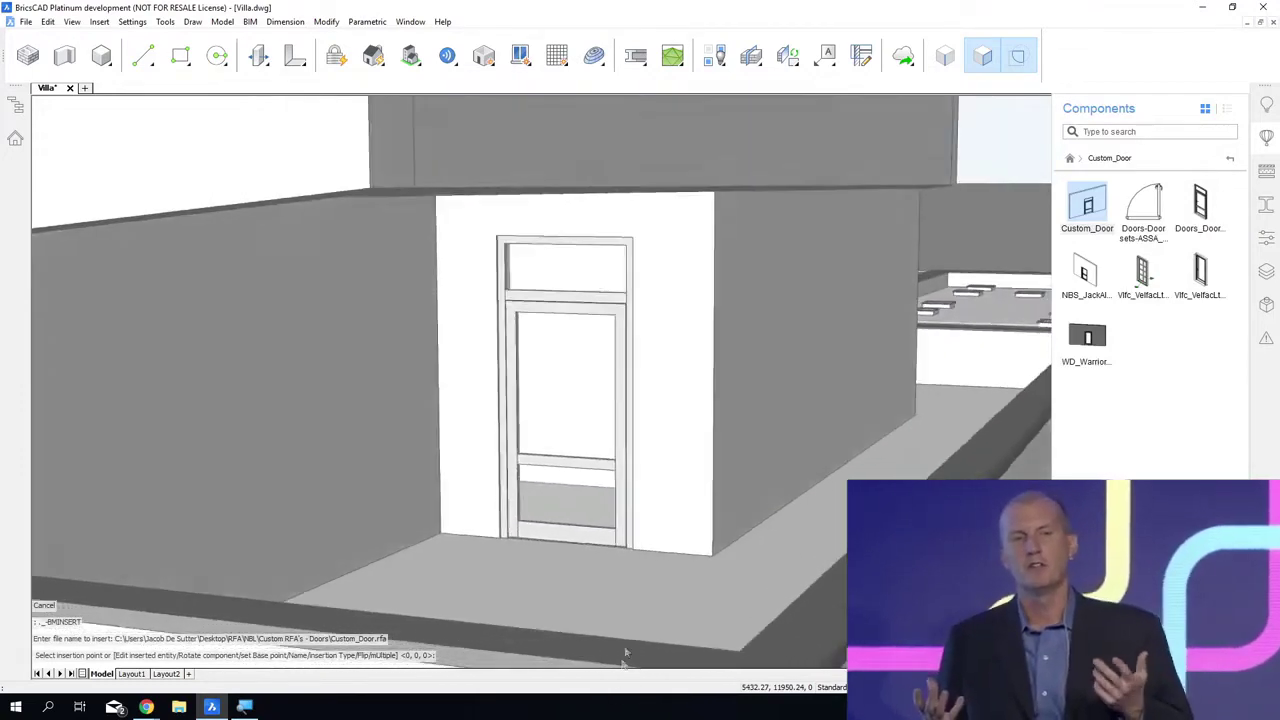
Step: Examine the inserted terrace door up close and return to the top level of the component library
shift+middle_drag(626, 655, 645, 650)
scroll(590, 432, up, 4)
shift+middle_drag(594, 511, 346, 552)
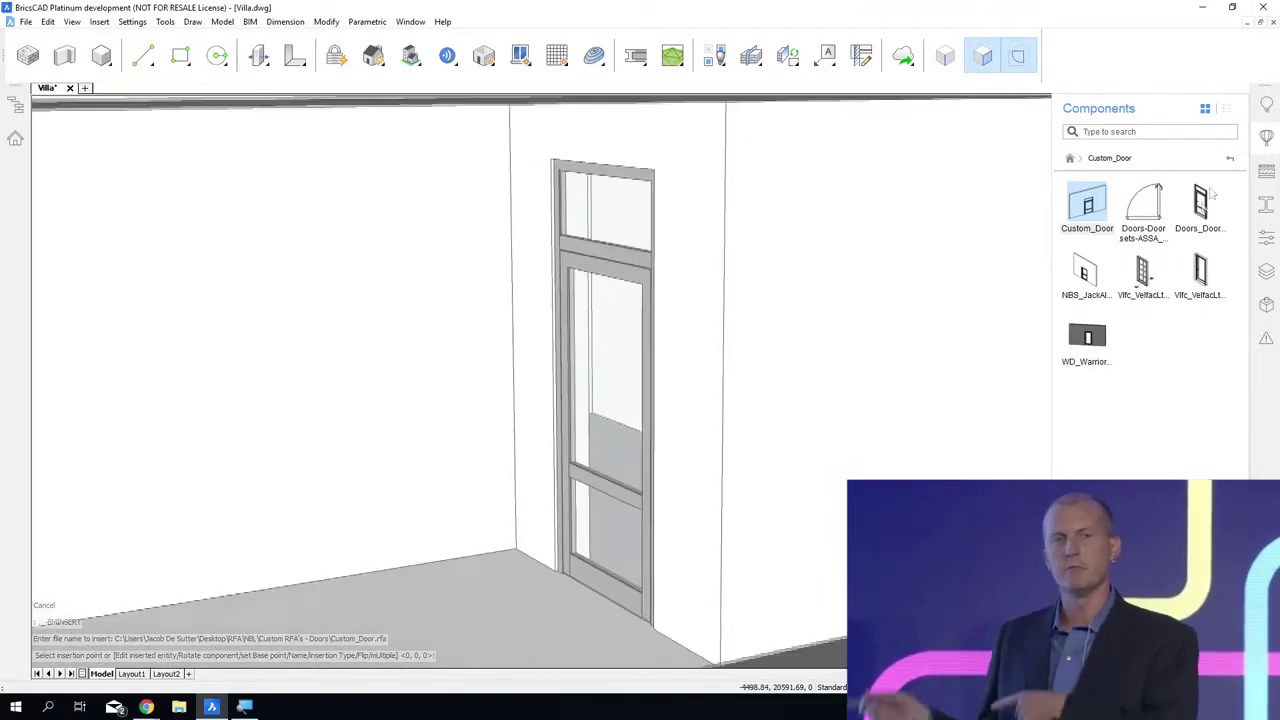
key(Escape)
click(1231, 160)
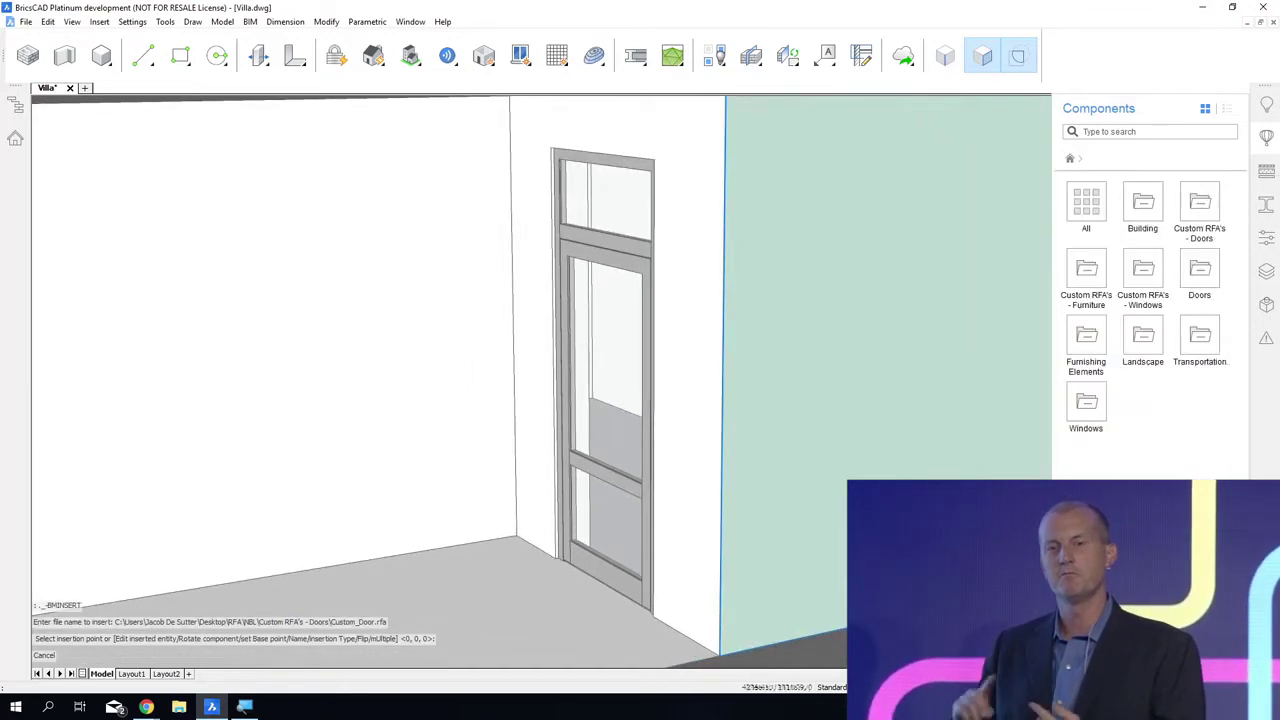
Step: Place a horizontal BIM section through the ground floor to cut away everything above, and inspect the cut walls
shift+middle_drag(686, 580, 598, 718)
scroll(703, 440, down, 4)
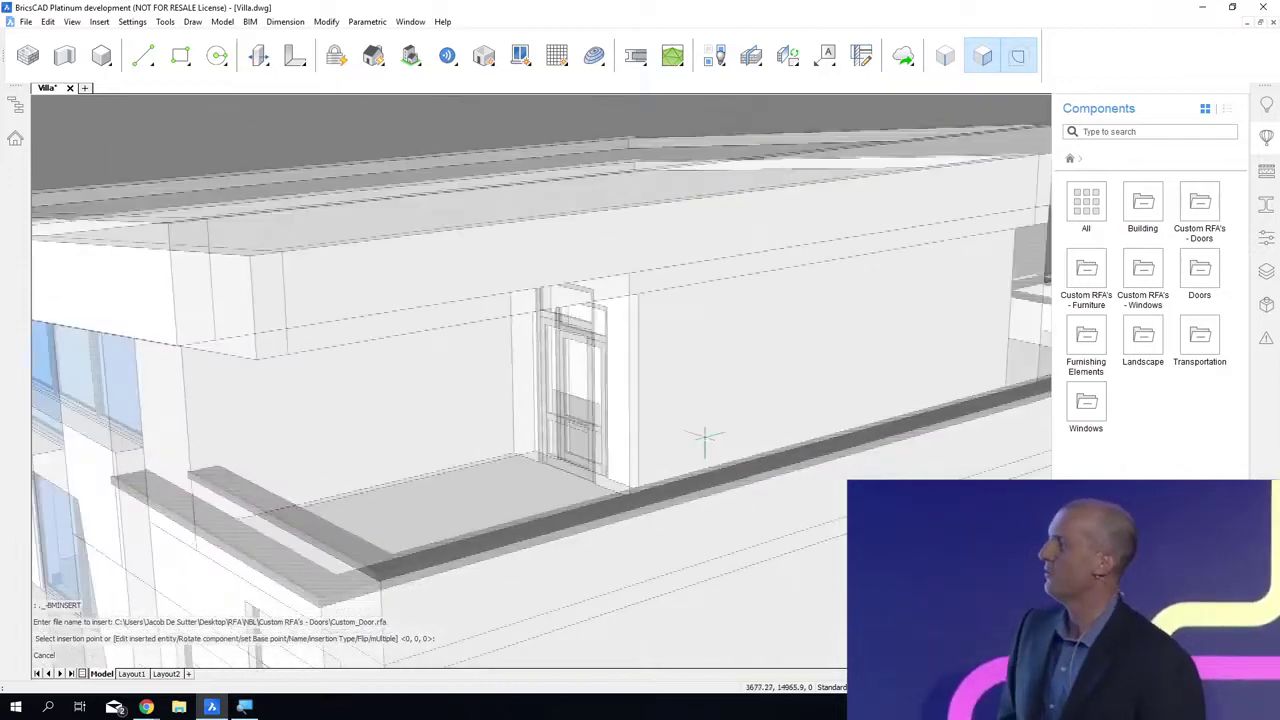
shift+middle_drag(703, 440, 838, 495)
click(843, 515)
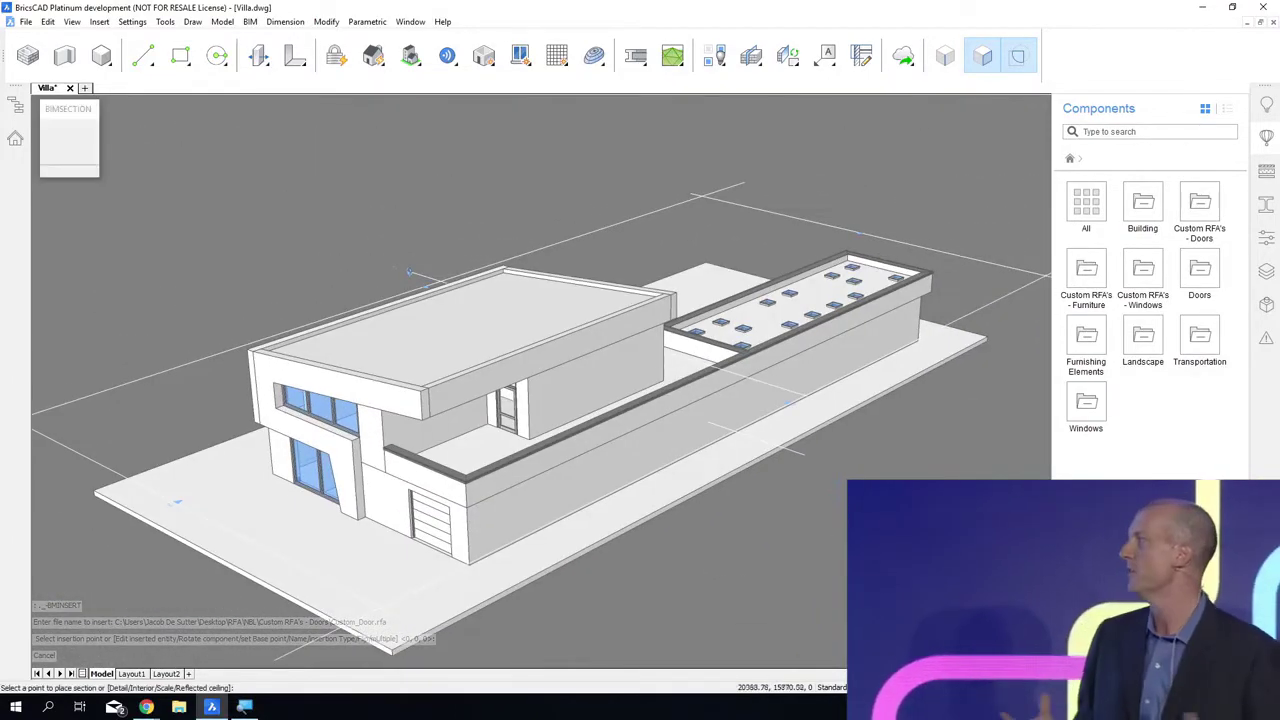
click(785, 427)
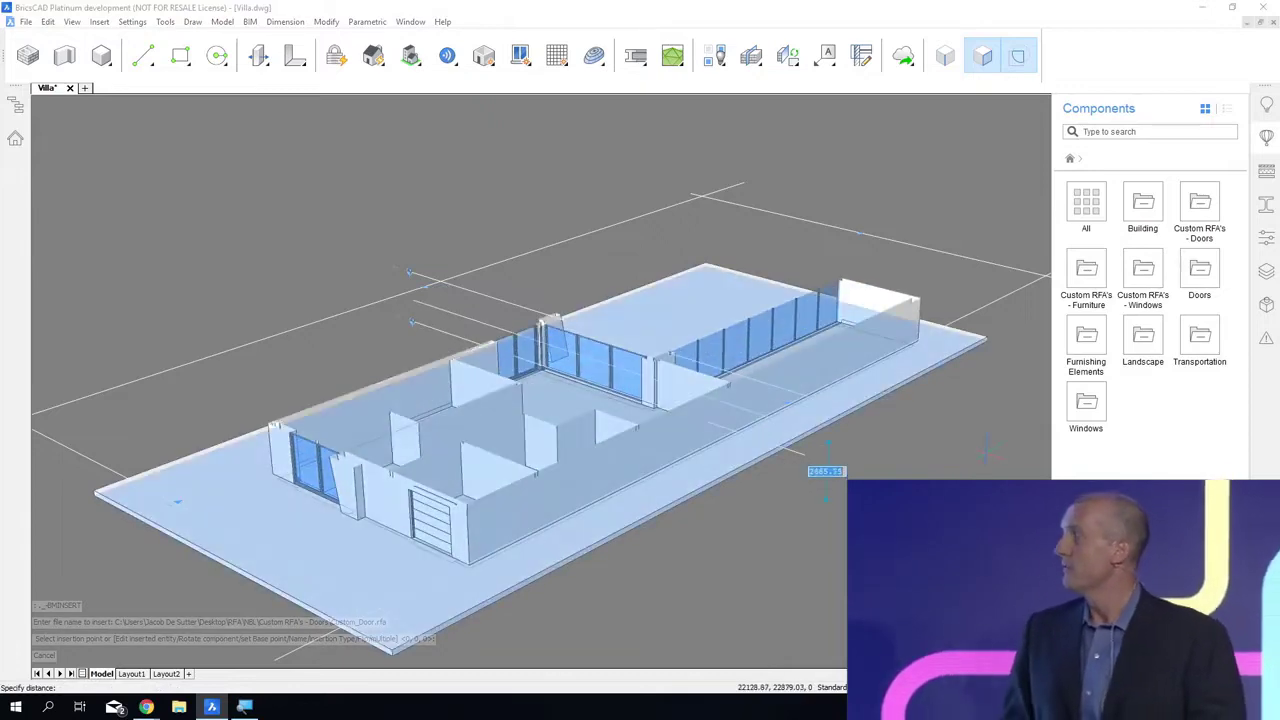
click(985, 457)
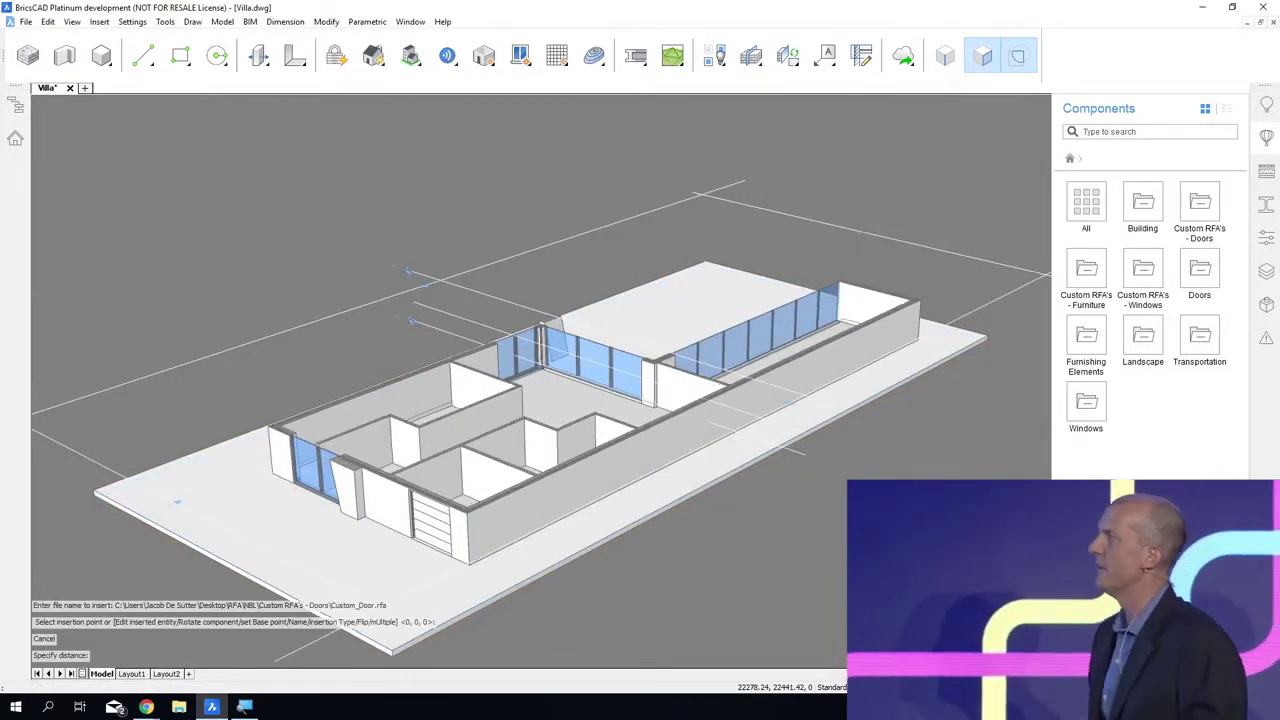
scroll(612, 355, up, 4)
scroll(518, 372, up, 6)
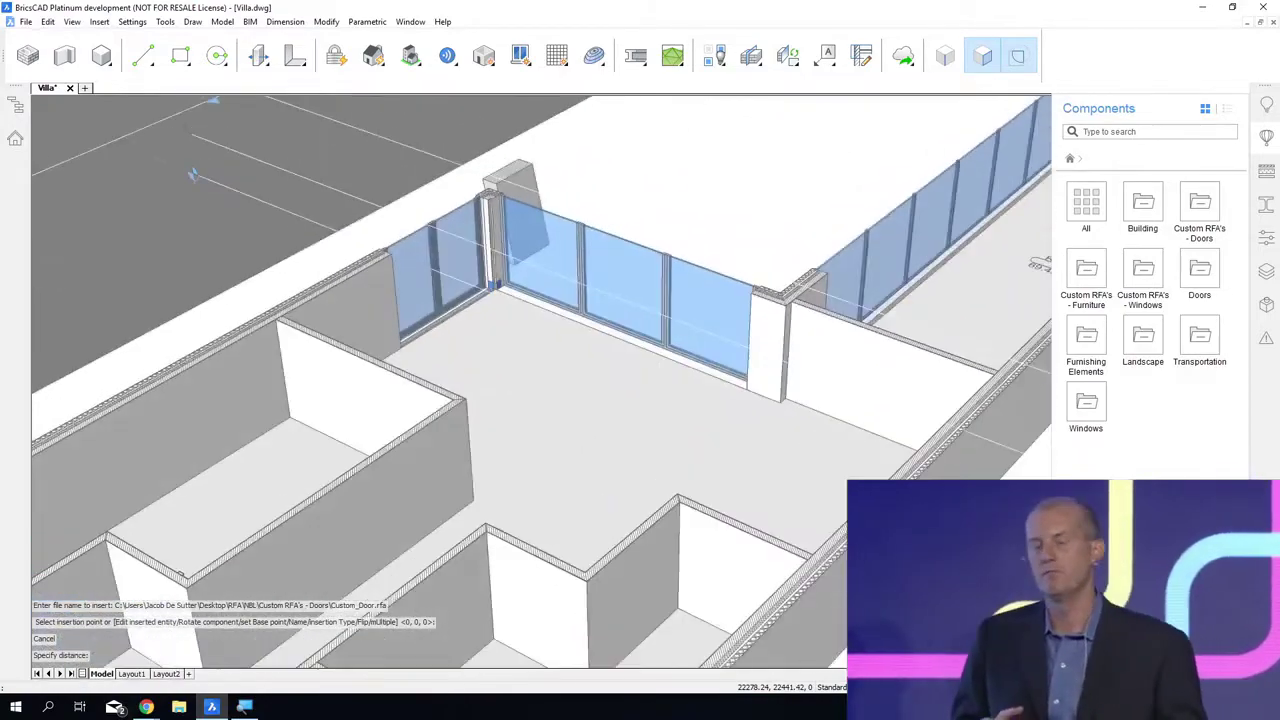
shift+middle_drag(518, 372, 448, 363)
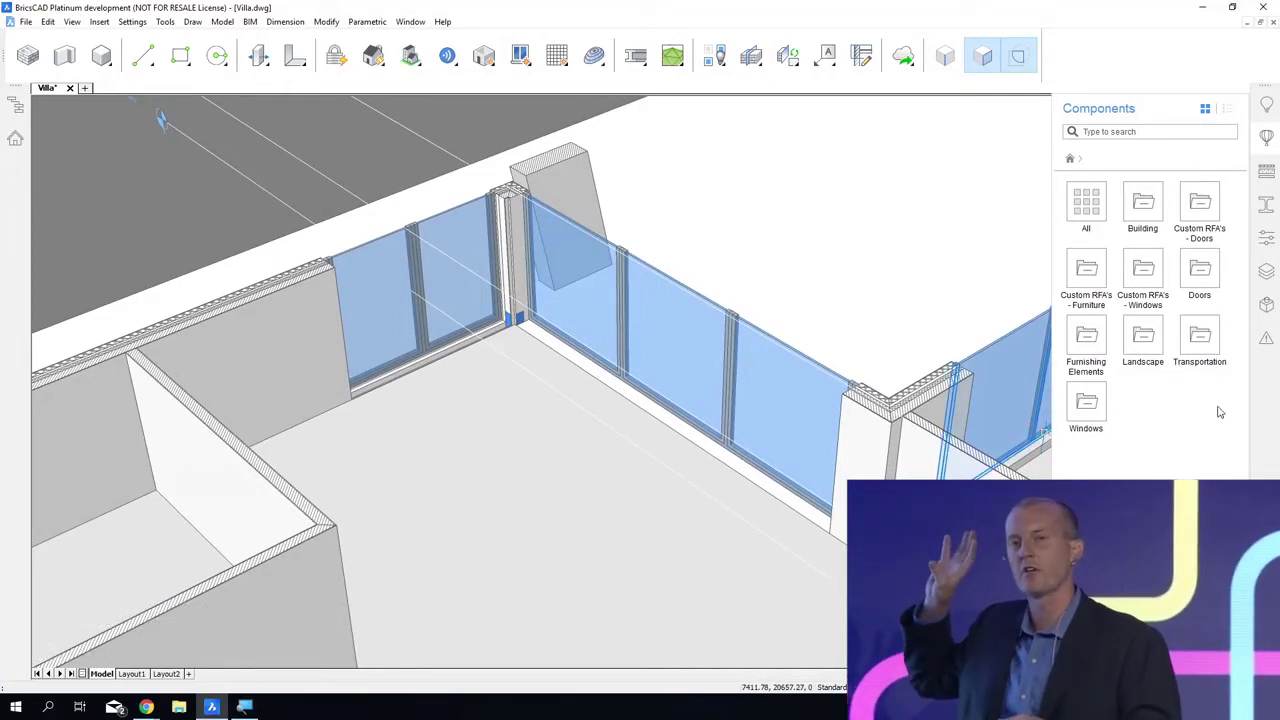
Step: Add the IKEA folder inside the desktop RFA folder to the components directory path in the program settings
text(SETTINGS)
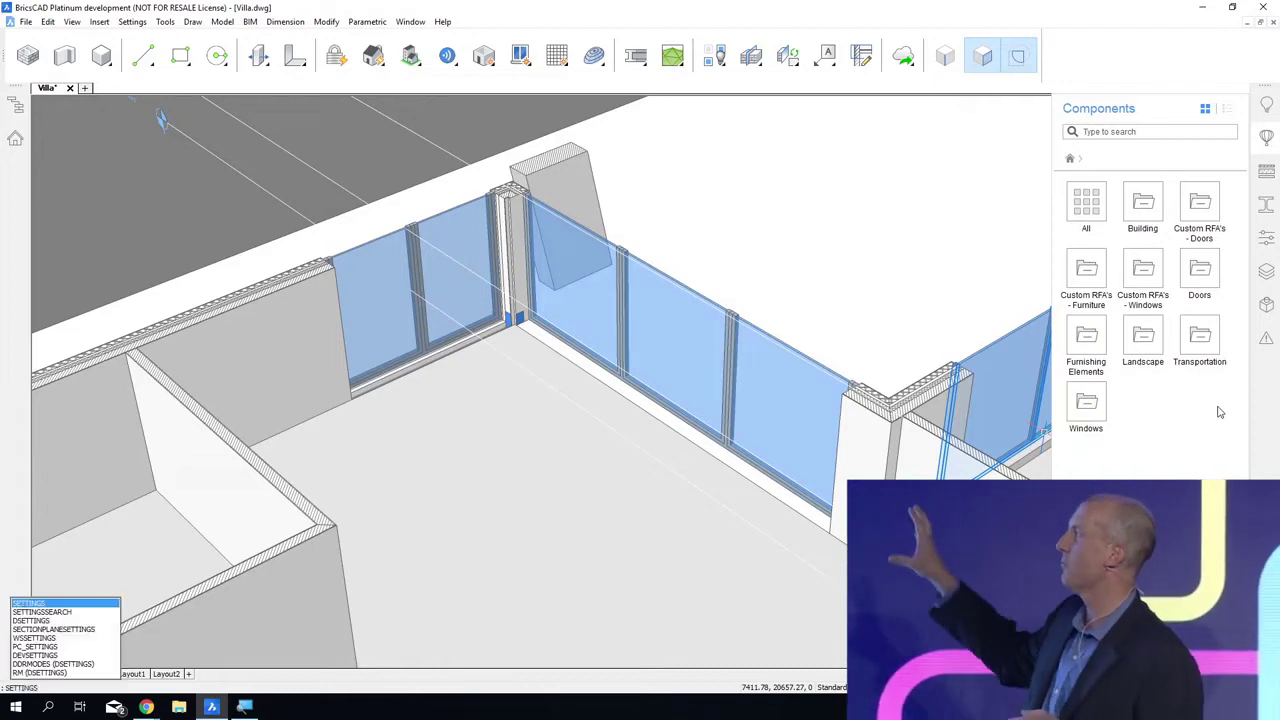
key(Return)
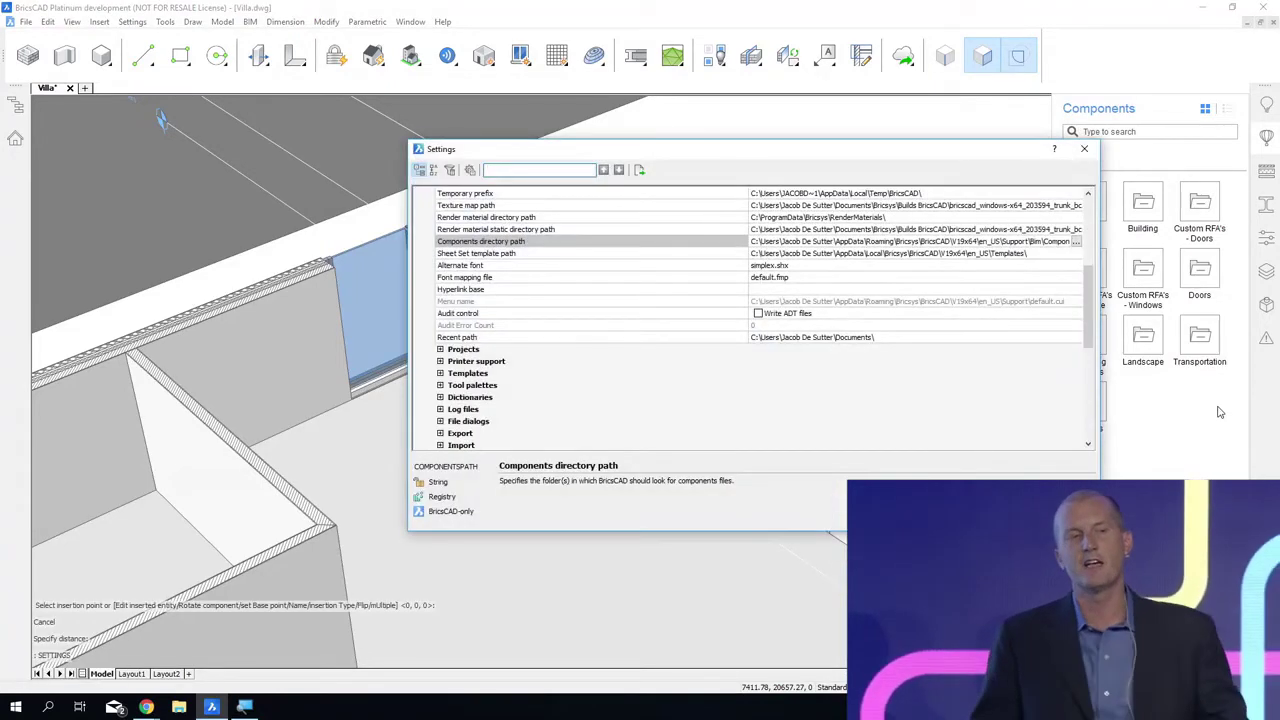
click(1078, 243)
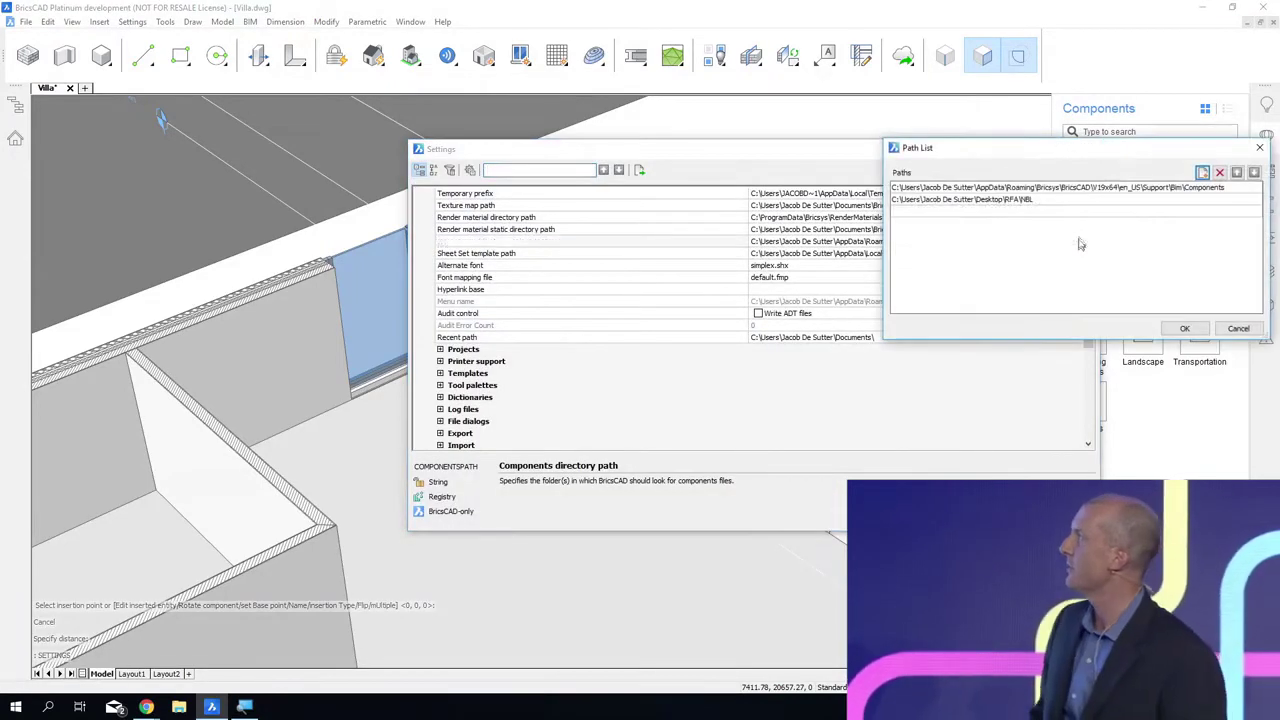
click(1254, 210)
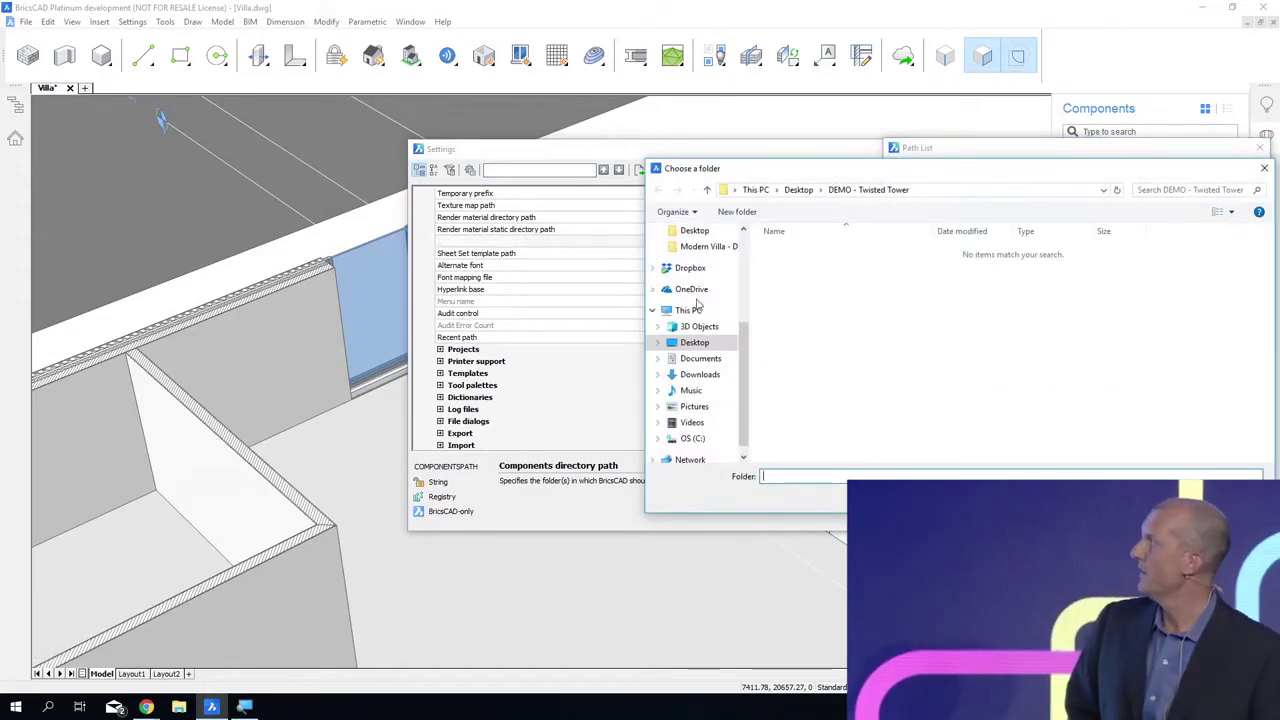
click(692, 343)
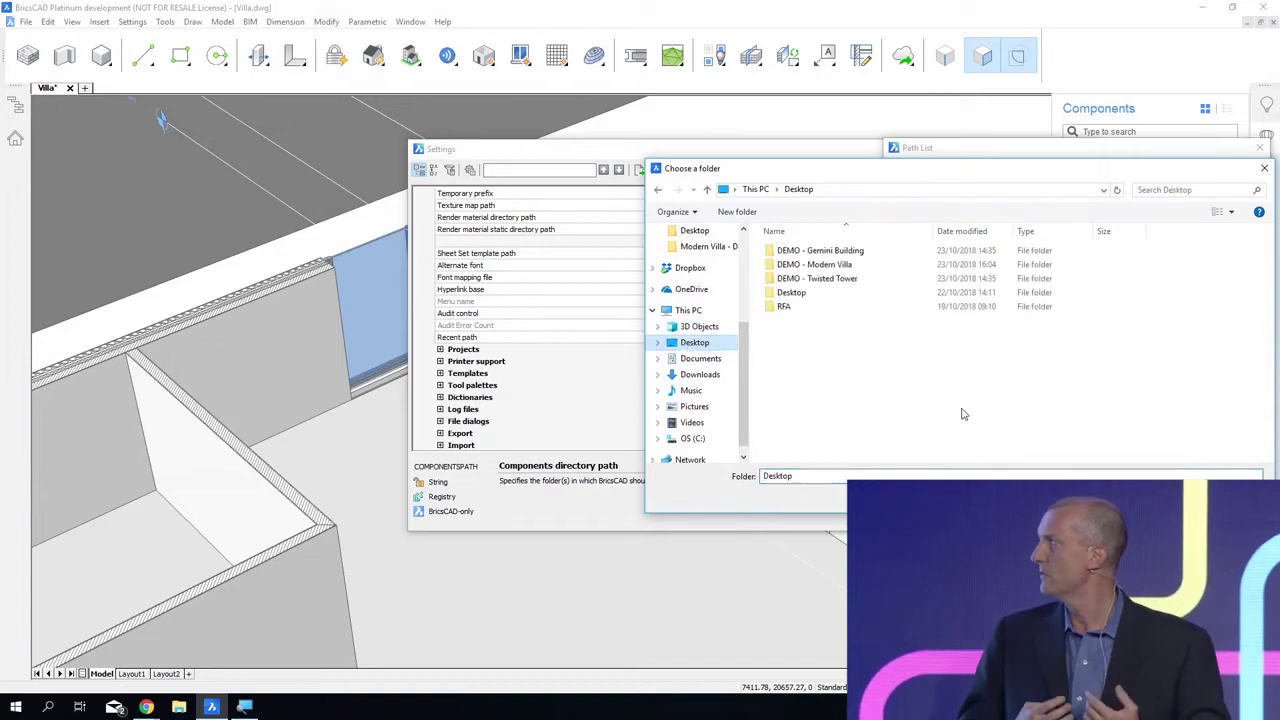
double_click(840, 306)
click(820, 251)
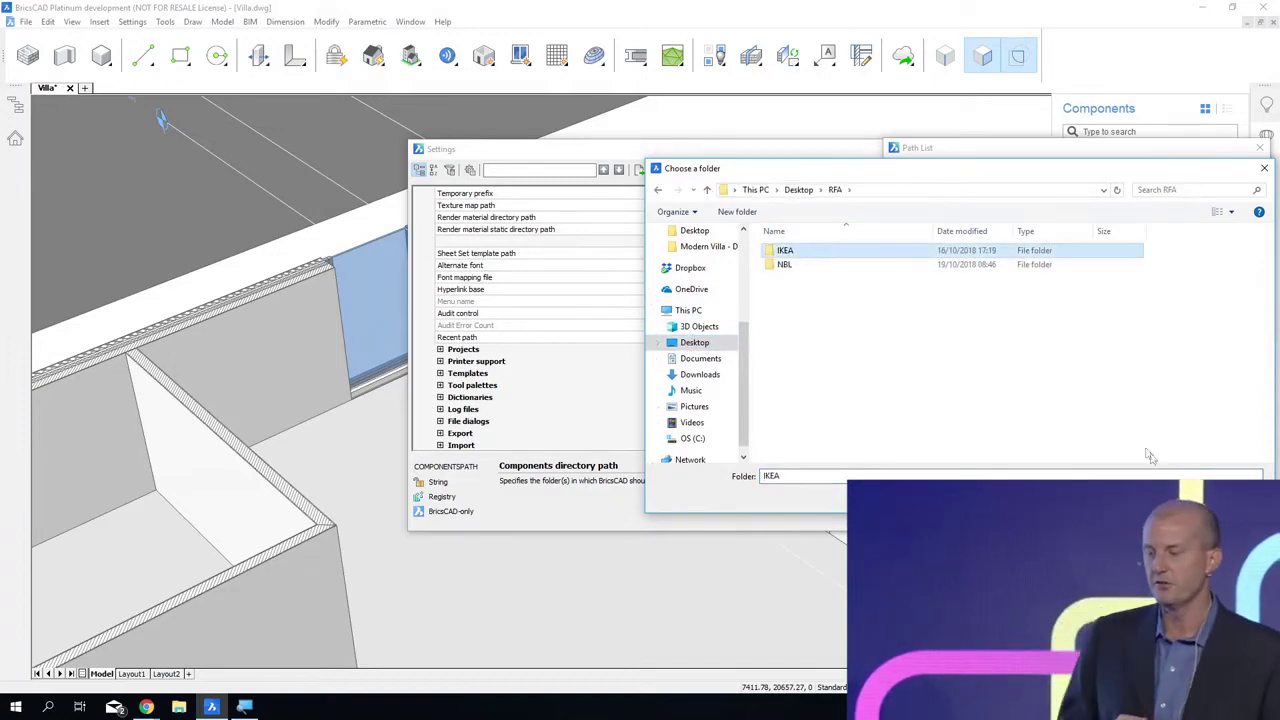
click(1170, 497)
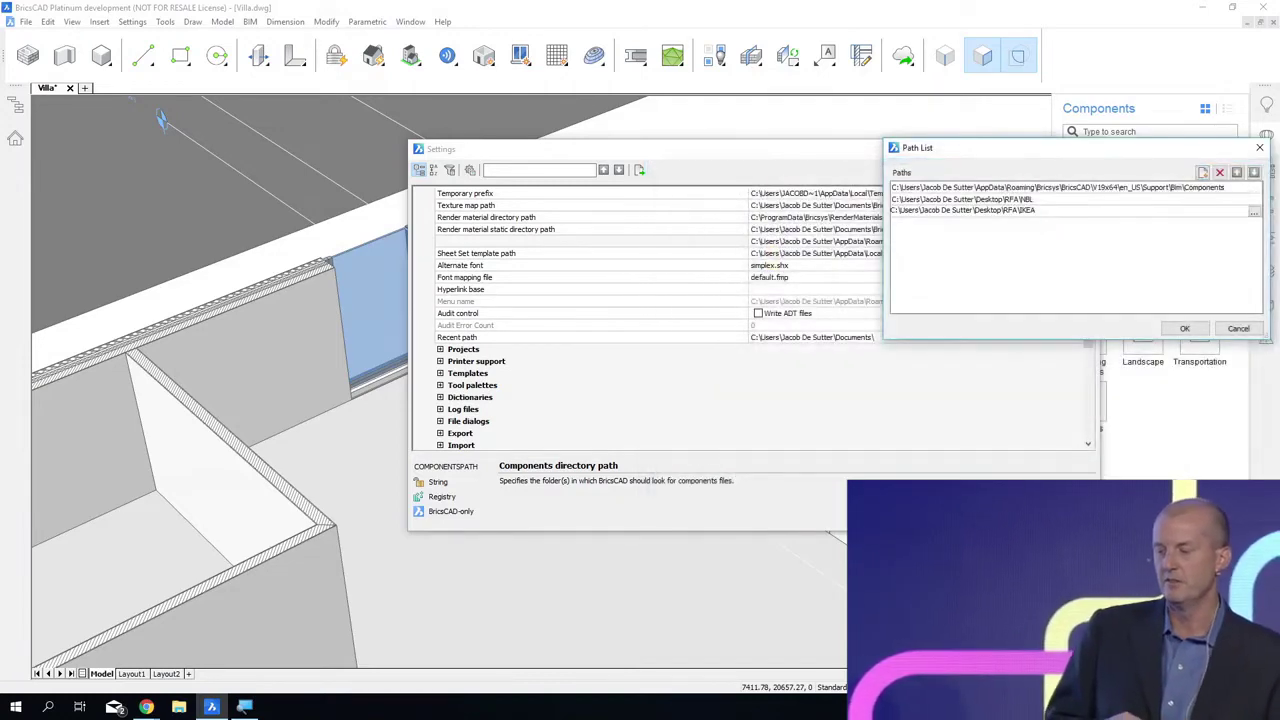
click(1184, 330)
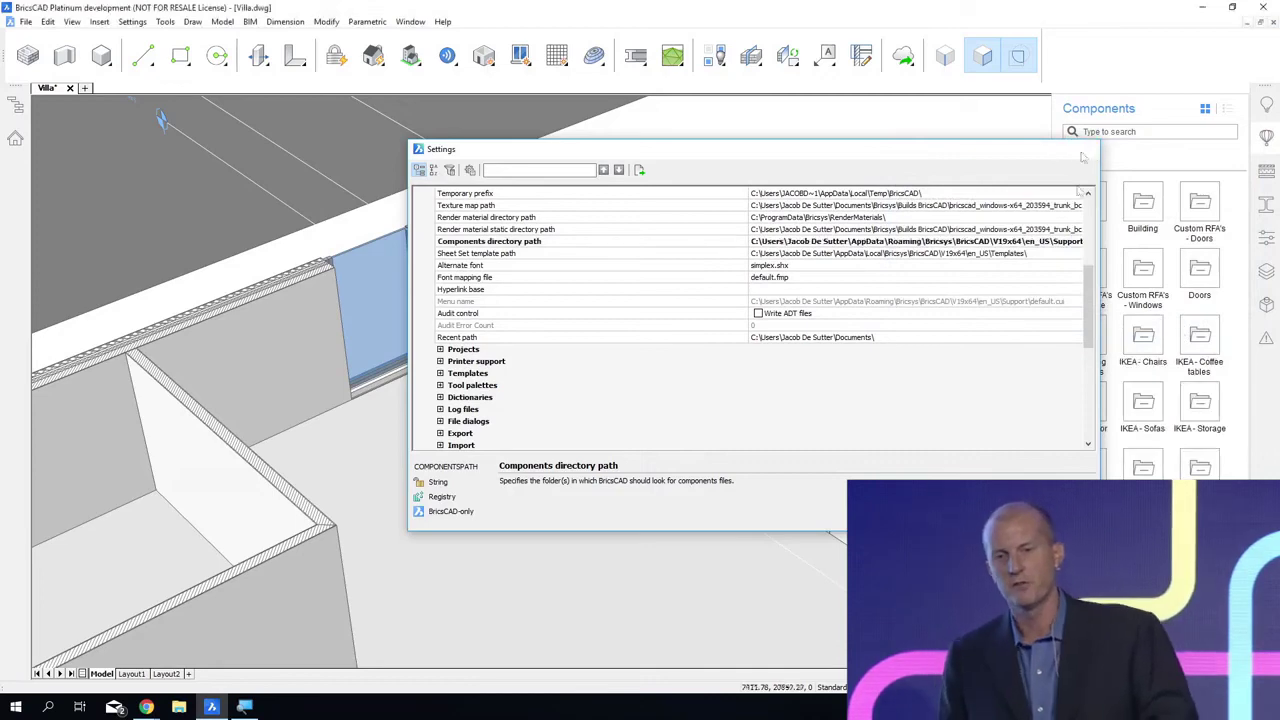
click(1086, 150)
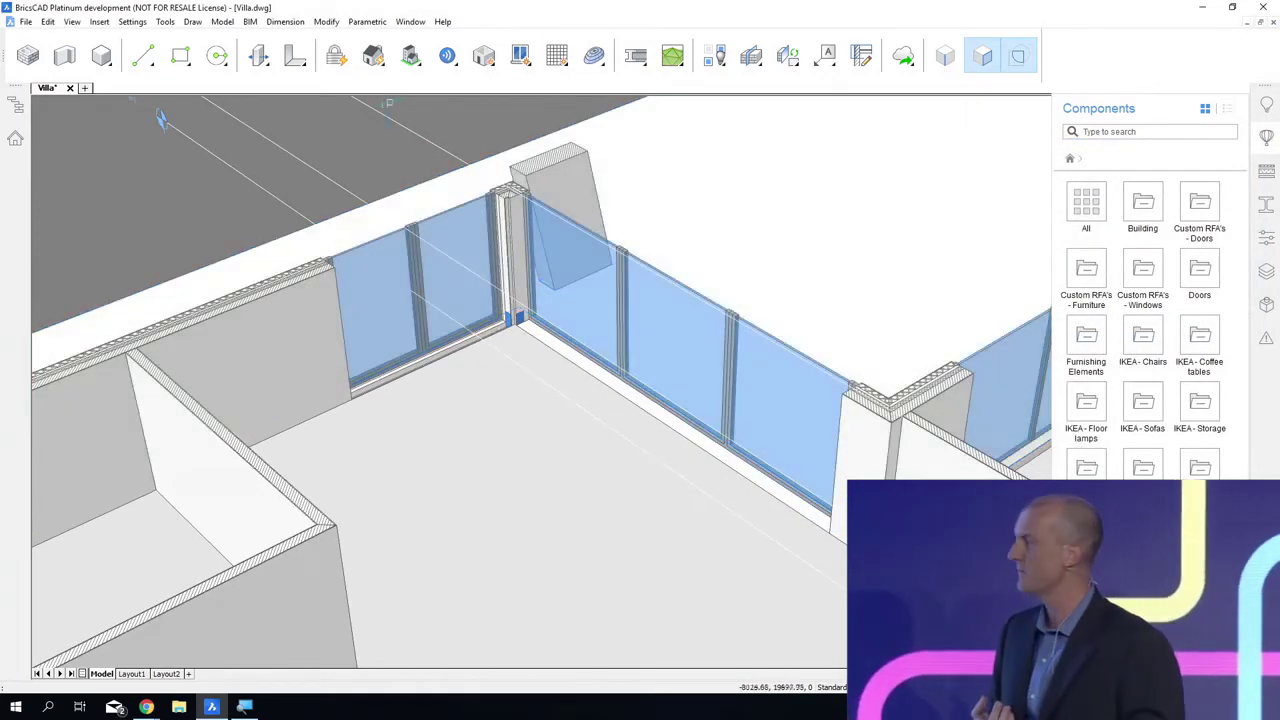
Step: Disable boundary selection and place Grimle_Table_and_5_Chairs from IKEA - Tables on the ground floor near the glazed corner
click(1019, 59)
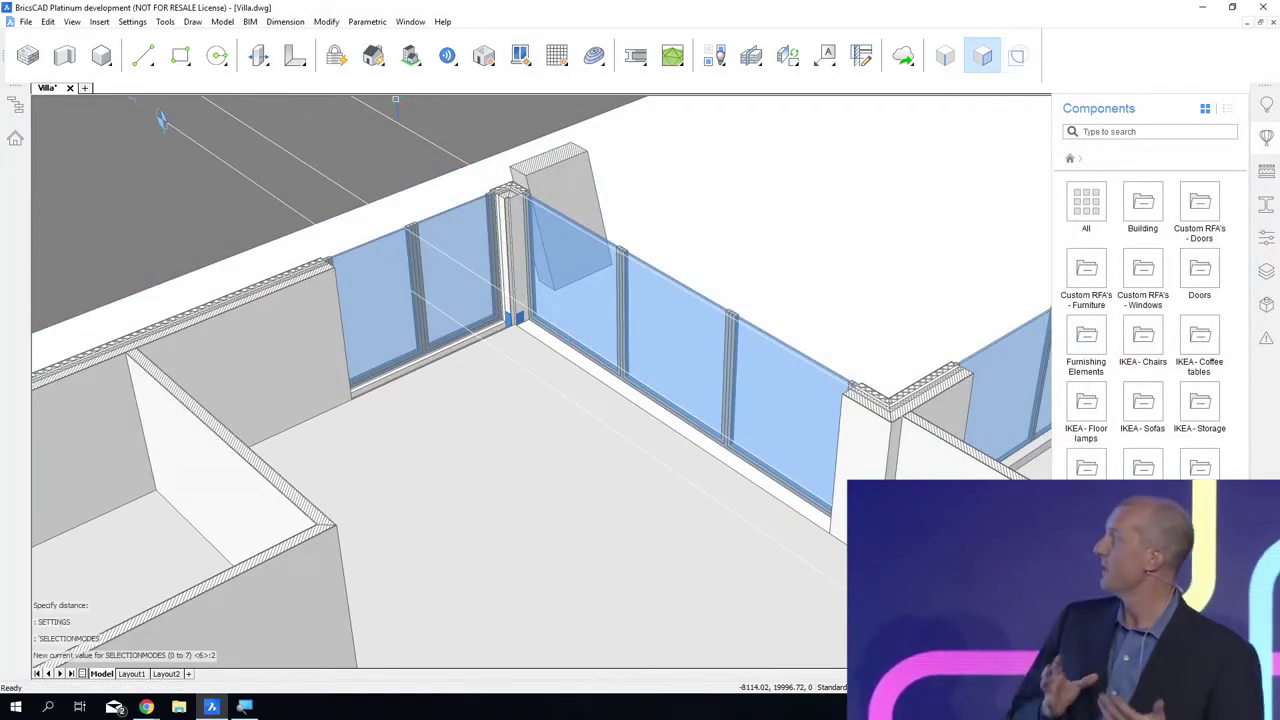
click(1087, 470)
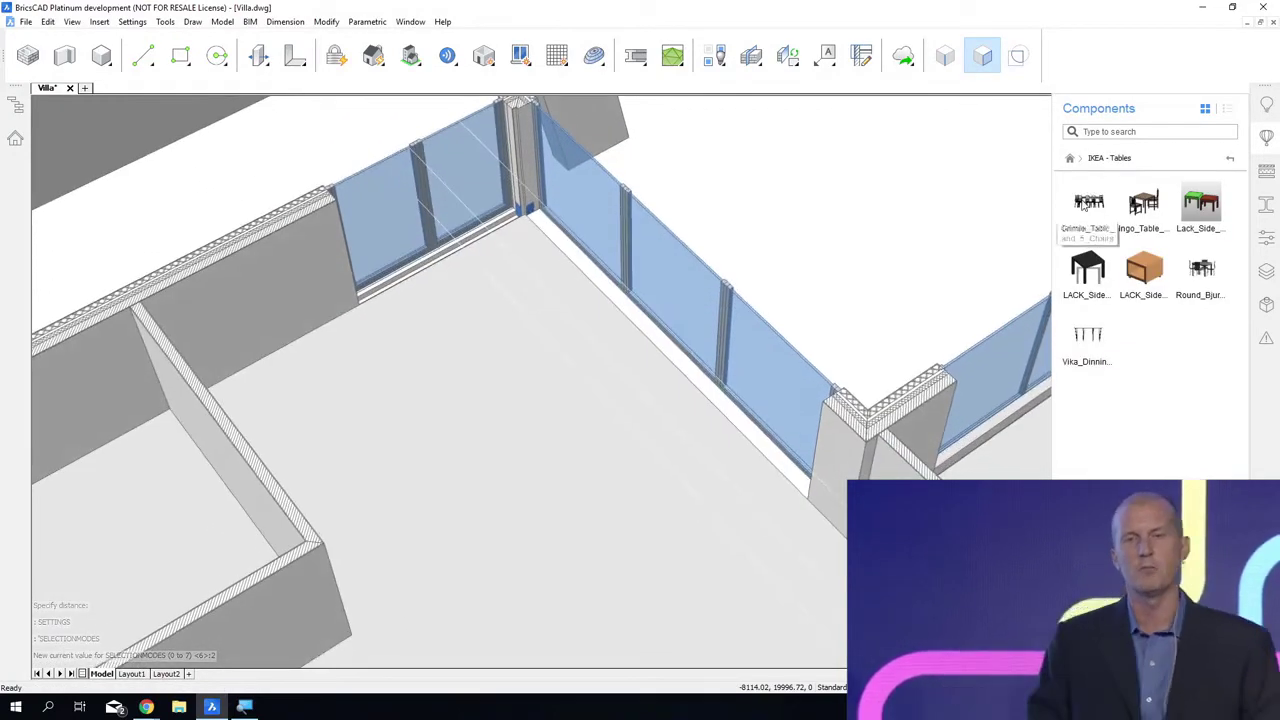
drag(1087, 205, 585, 392)
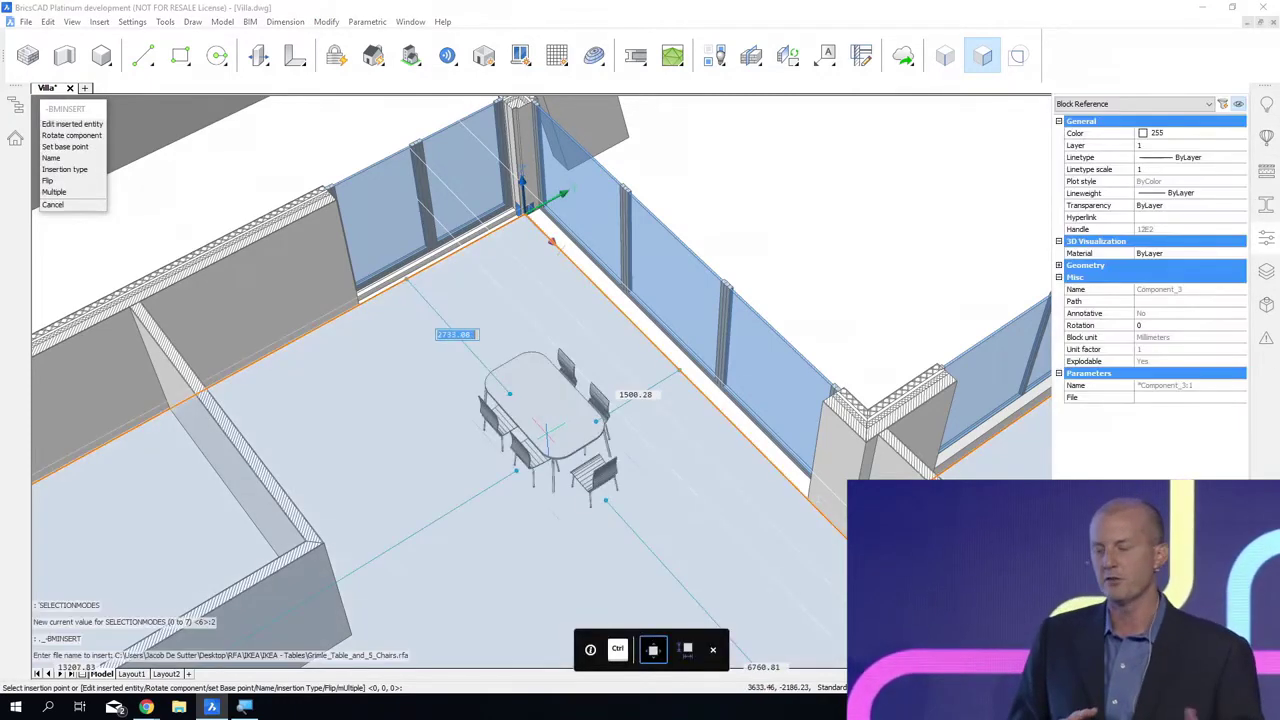
click(535, 399)
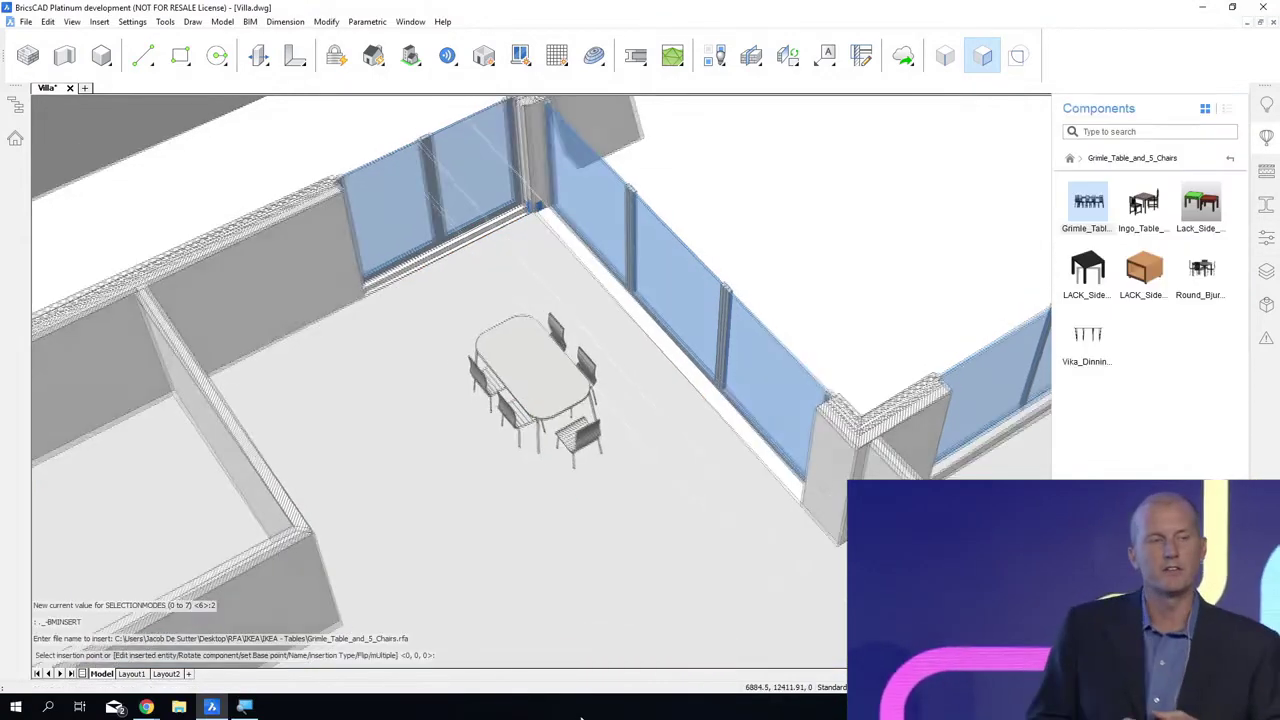
Step: Insert the Expedit_Bookcase from the IKEA - Storage folder against the solid wall beside the glazed panels of the dining area
shift+middle_drag(582, 716, 40, 290)
click(1229, 160)
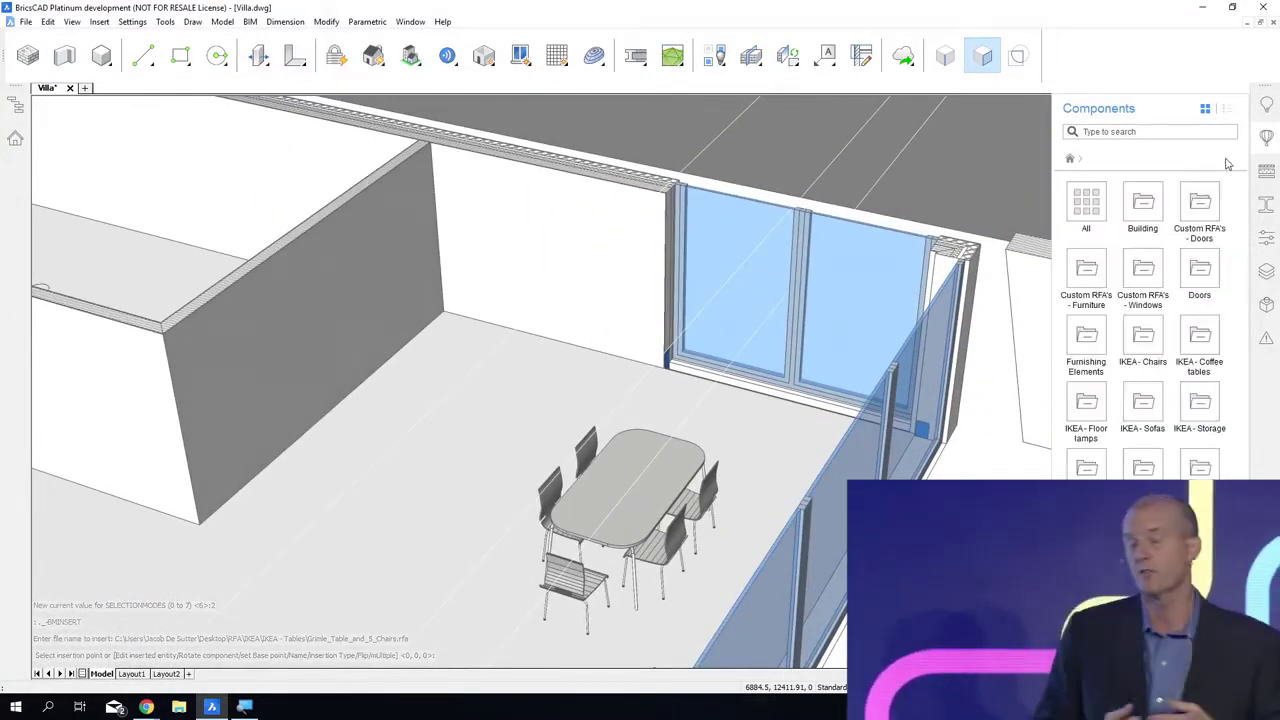
double_click(1195, 400)
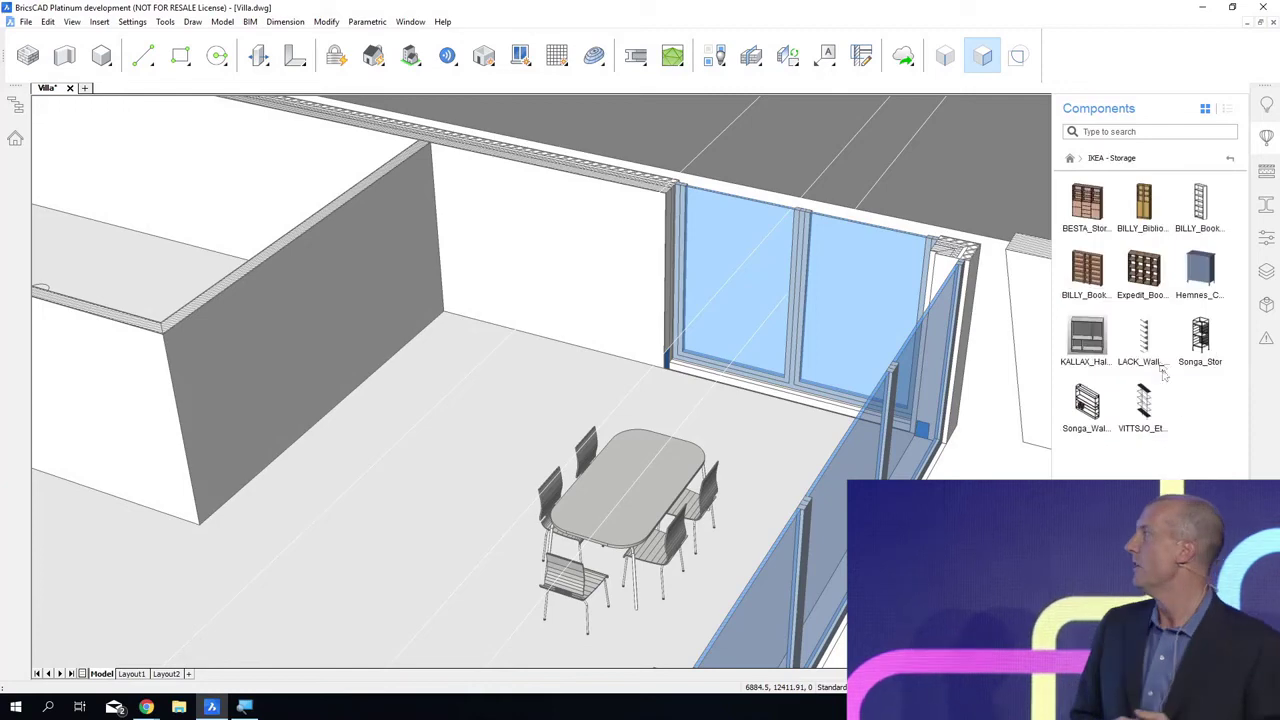
drag(1145, 290, 505, 370)
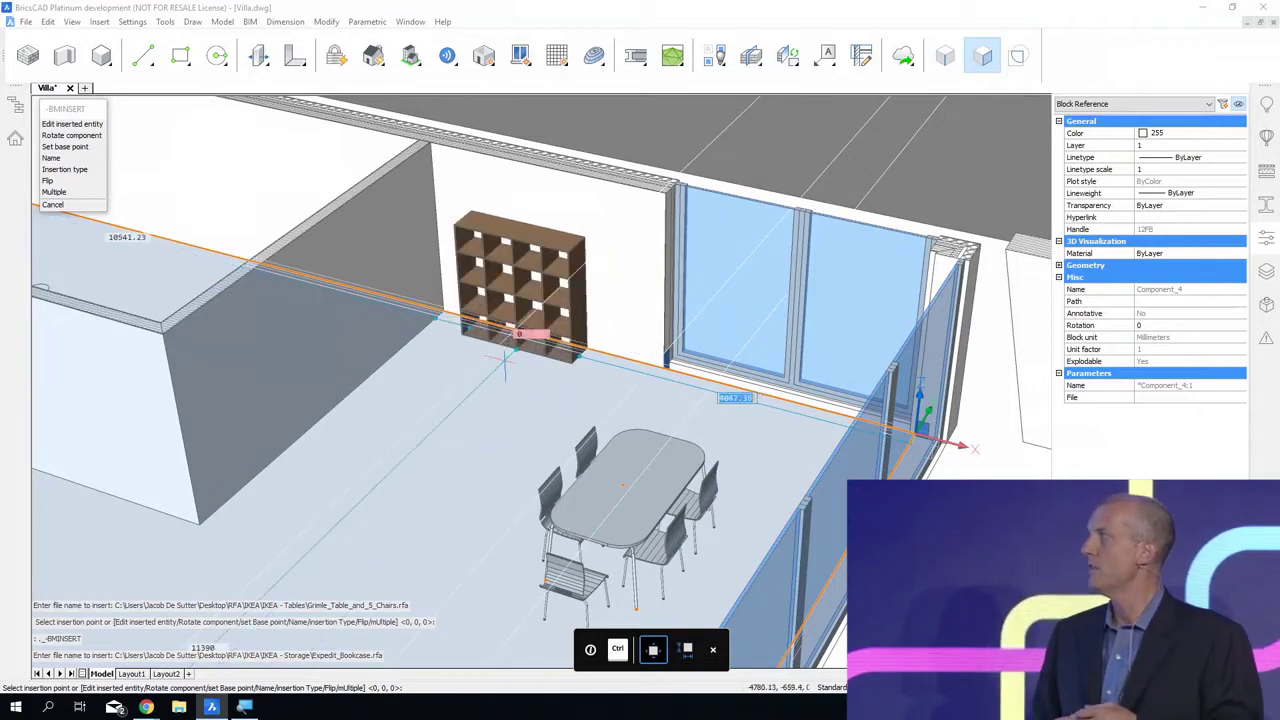
key(Escape)
click(505, 360)
Step: Turn off the ground-floor section's clipping so the whole villa is displayed
scroll(540, 380, down, 4)
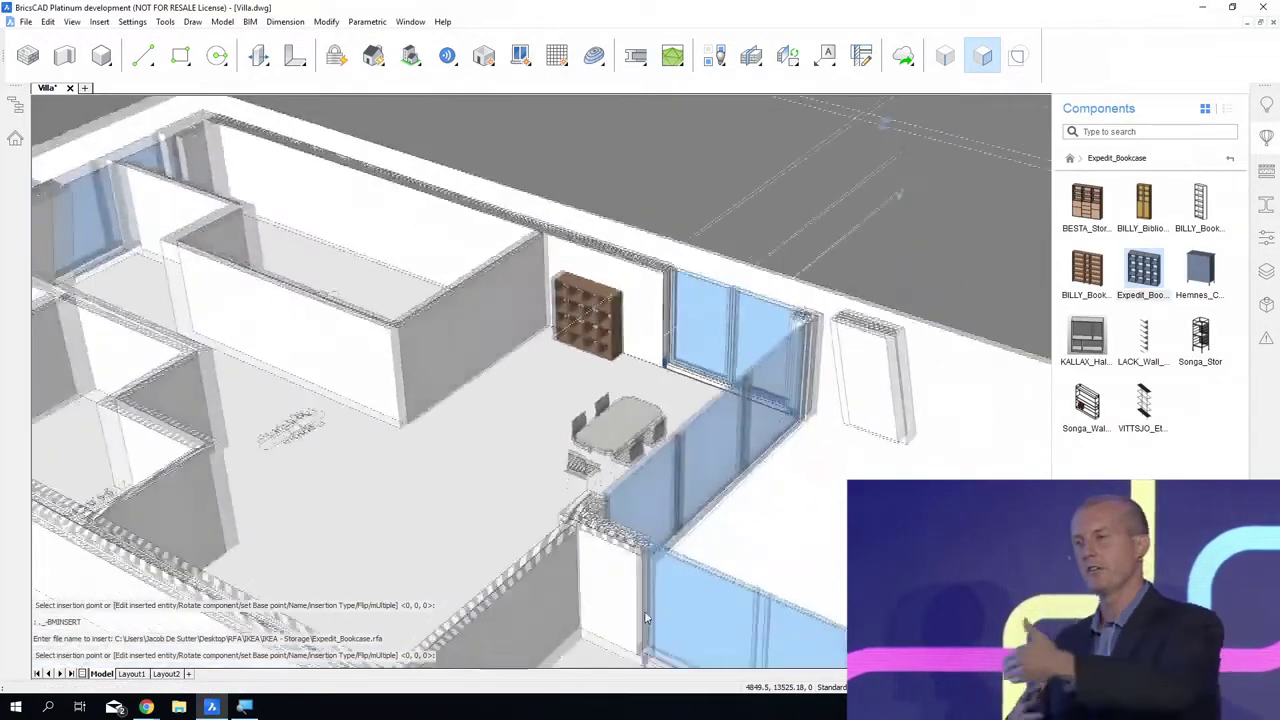
shift+middle_drag(560, 400, 480, 430)
shift+middle_drag(665, 640, 858, 420)
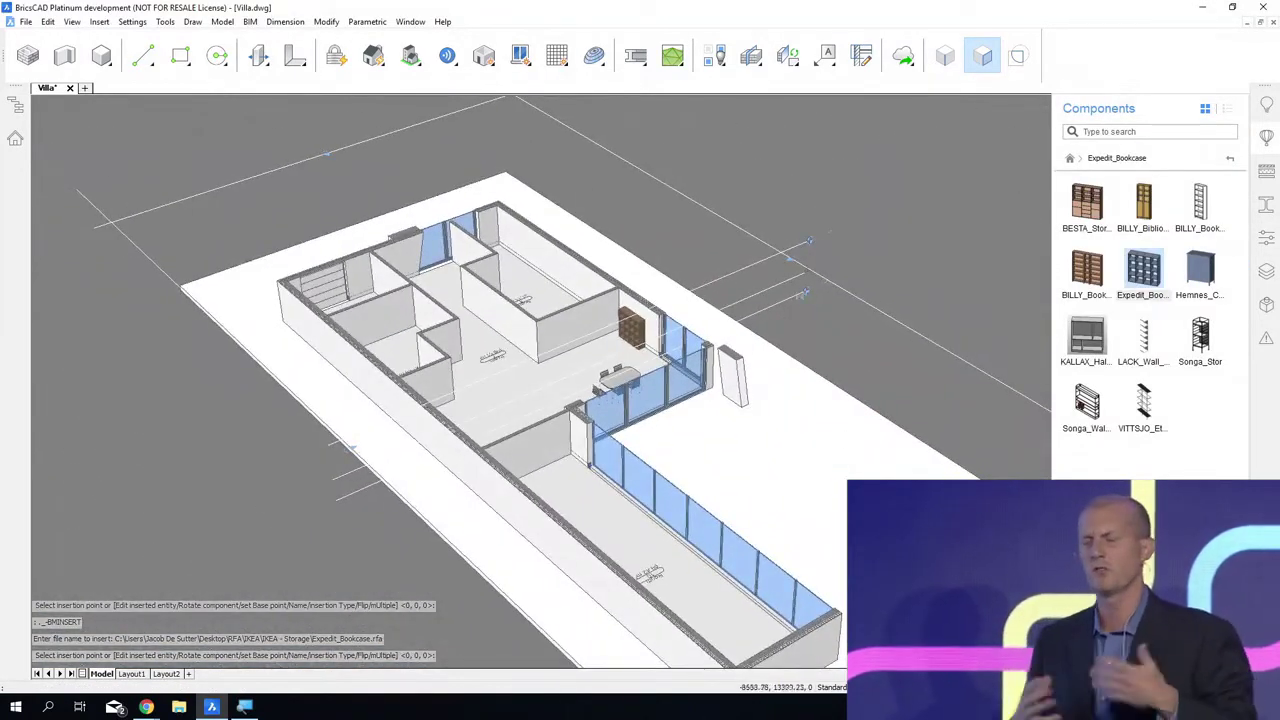
double_click(790, 281)
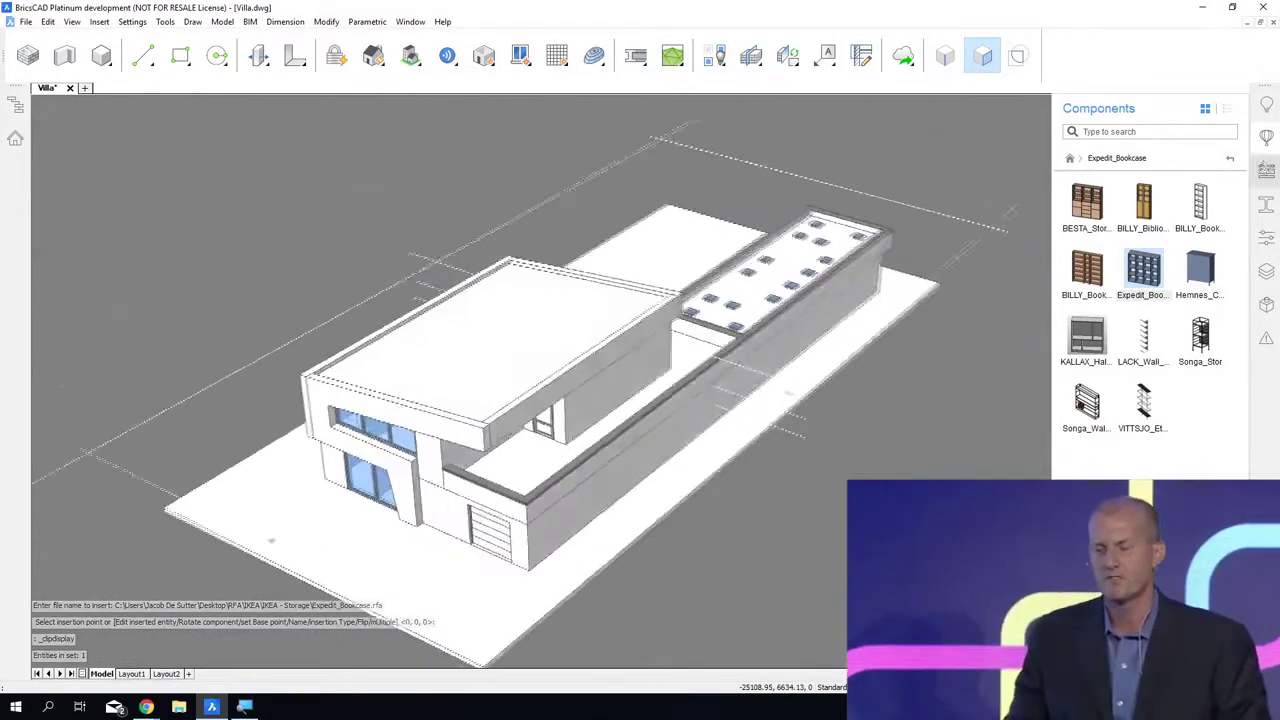
Step: Open a copy of the inserted terrace door for editing and display its component structure
click(1266, 137)
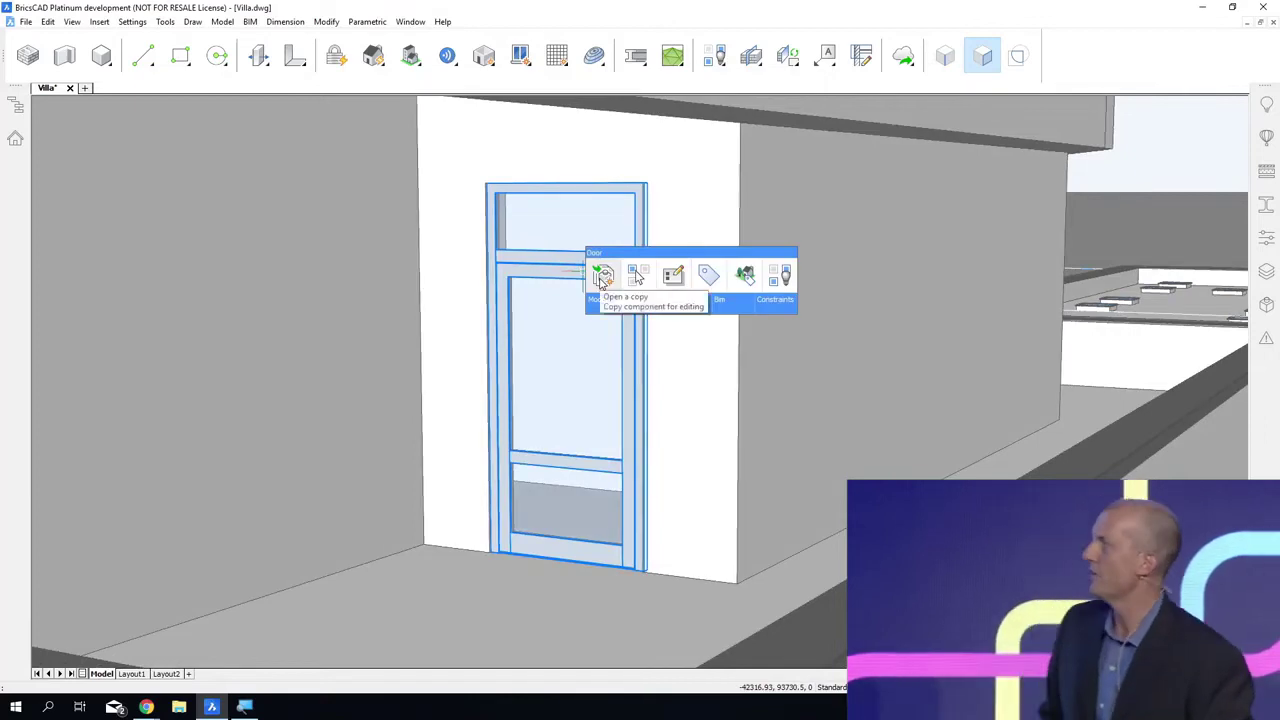
click(602, 277)
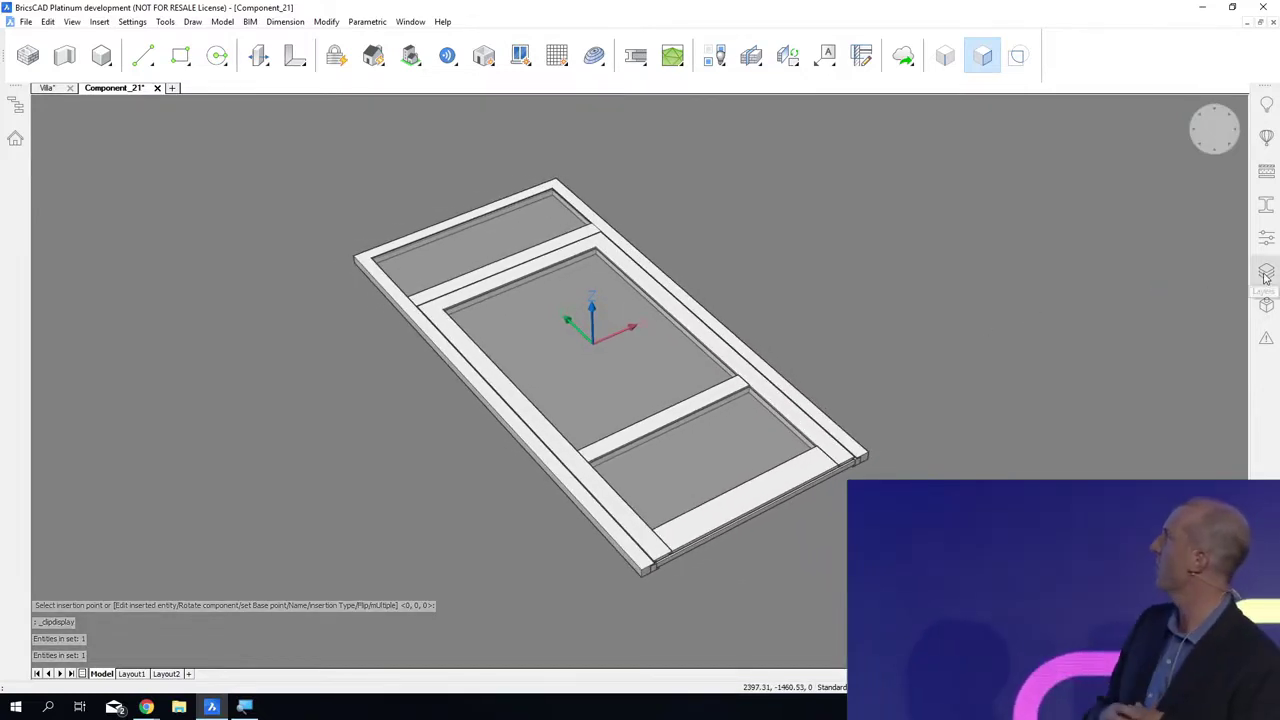
click(1264, 306)
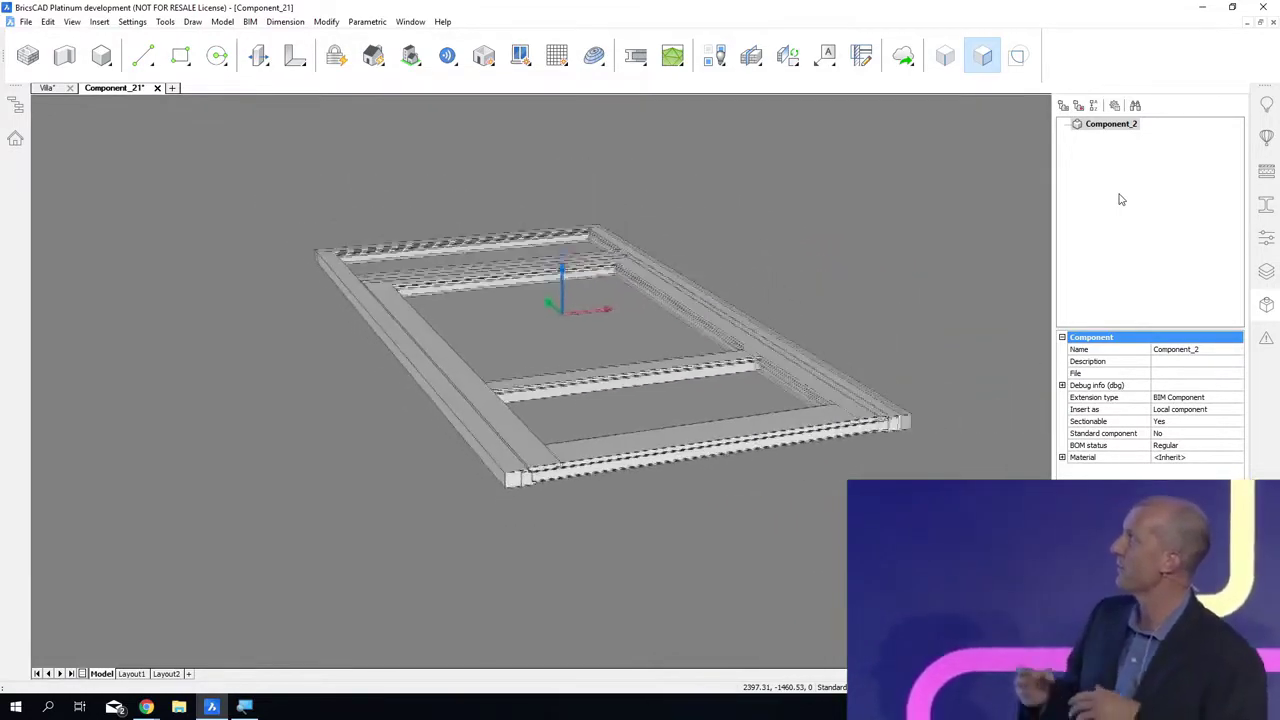
Step: Thaw the BIM_SUBTRACT layer and parametrize all door geometry together with the subtraction volume
click(1266, 271)
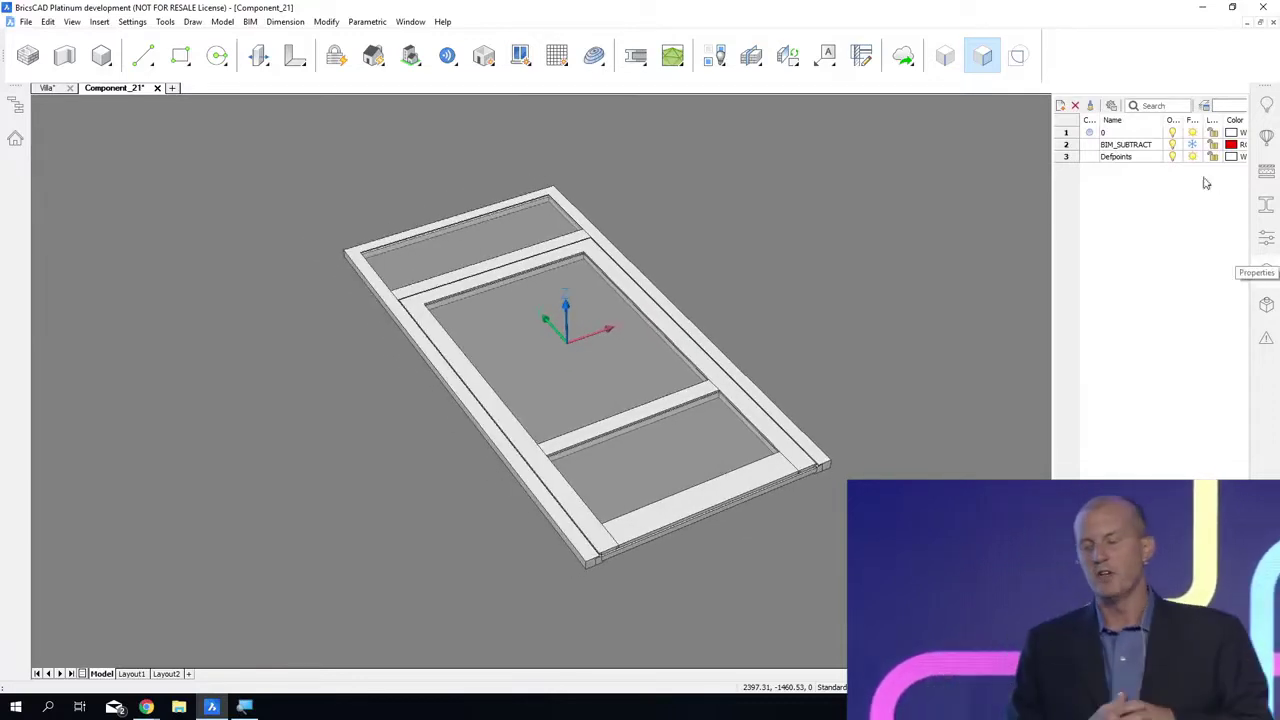
click(1193, 145)
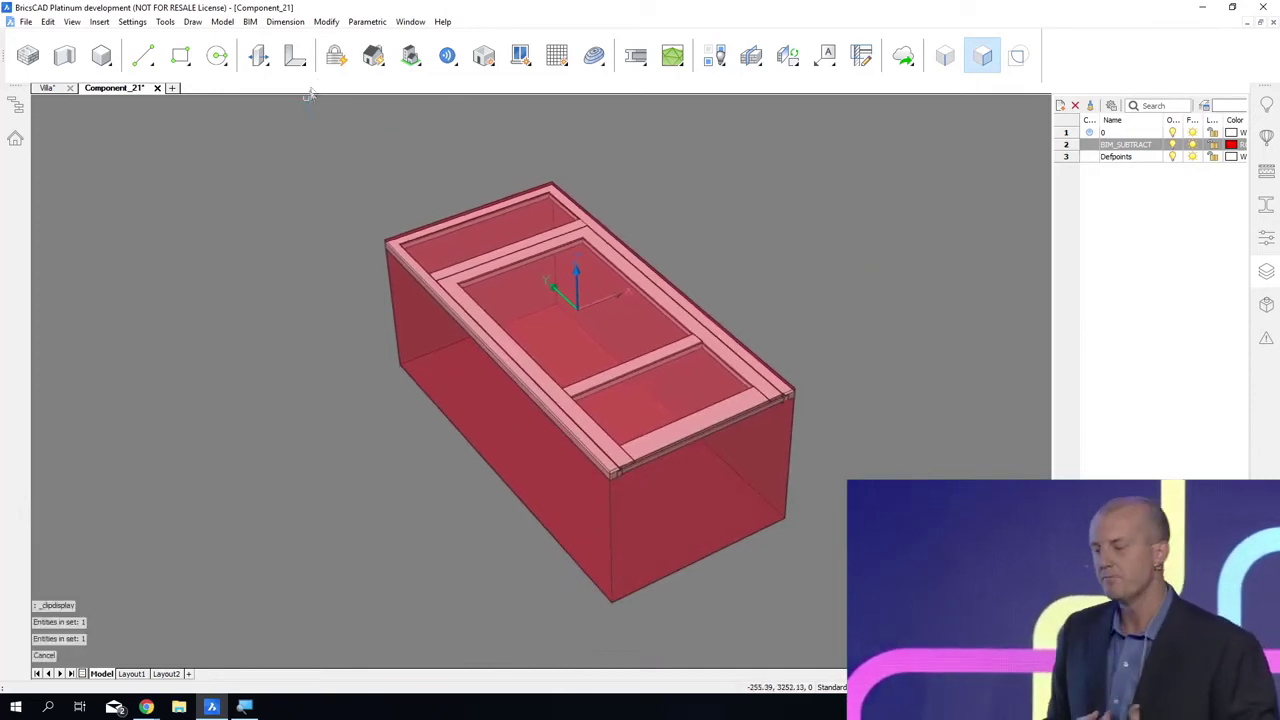
click(333, 60)
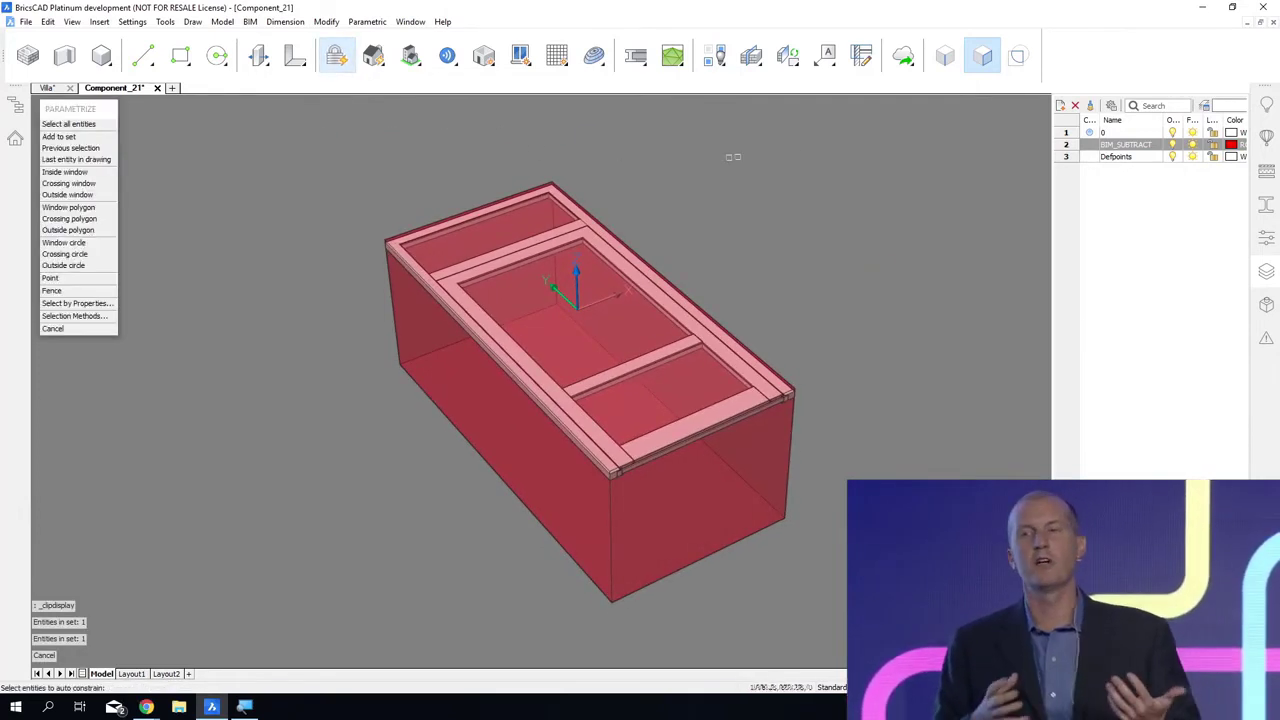
click(824, 127)
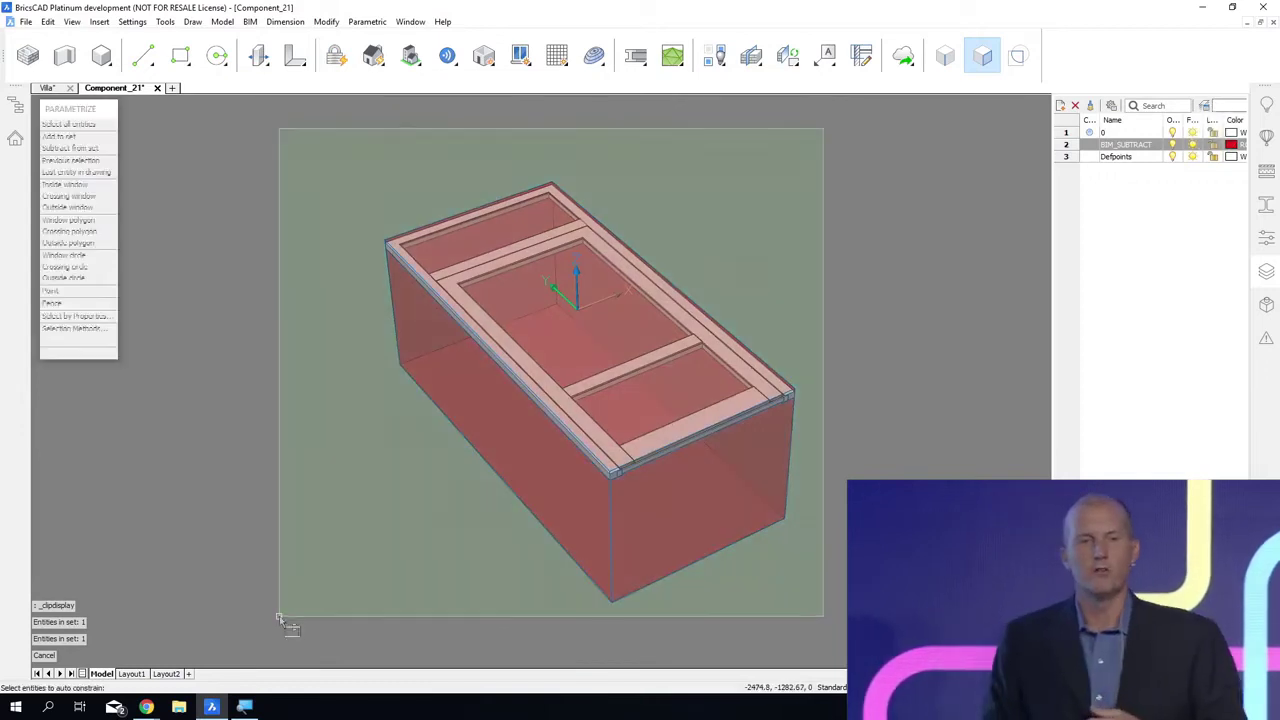
click(279, 617)
key(Return)
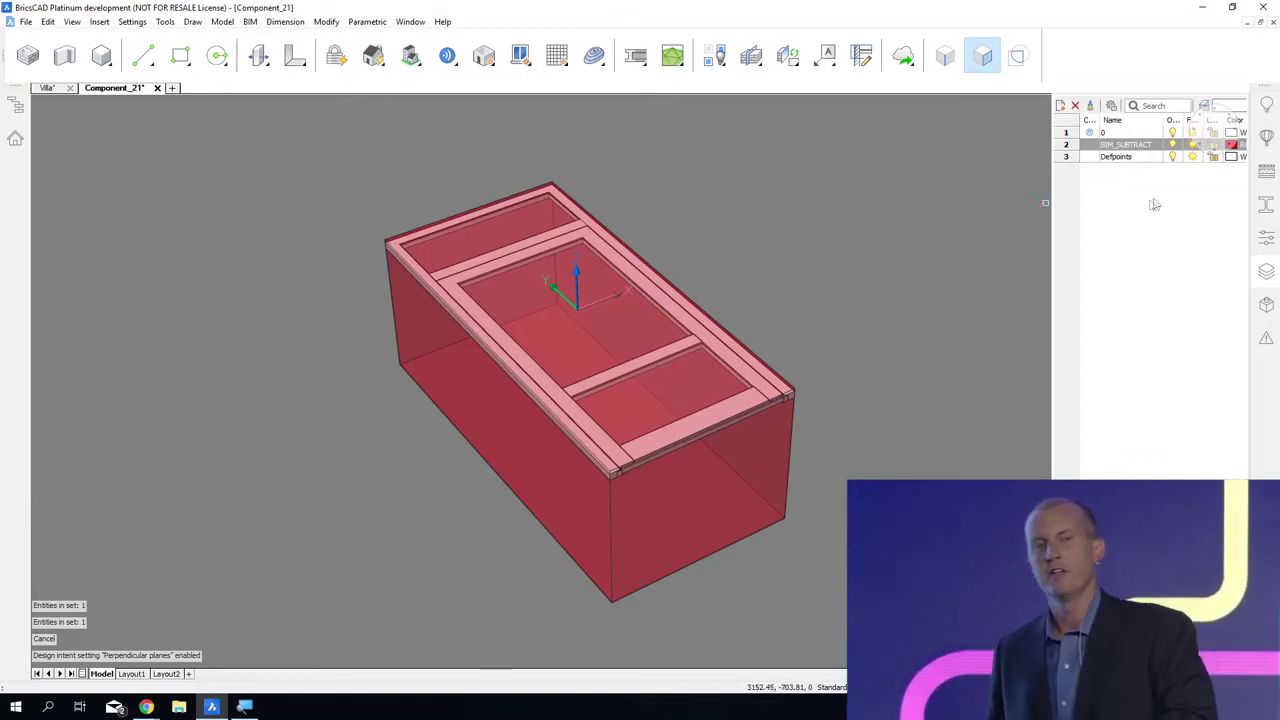
Step: Freeze the BIM_SUBTRACT layer and review the door component's generated parameters
click(1192, 146)
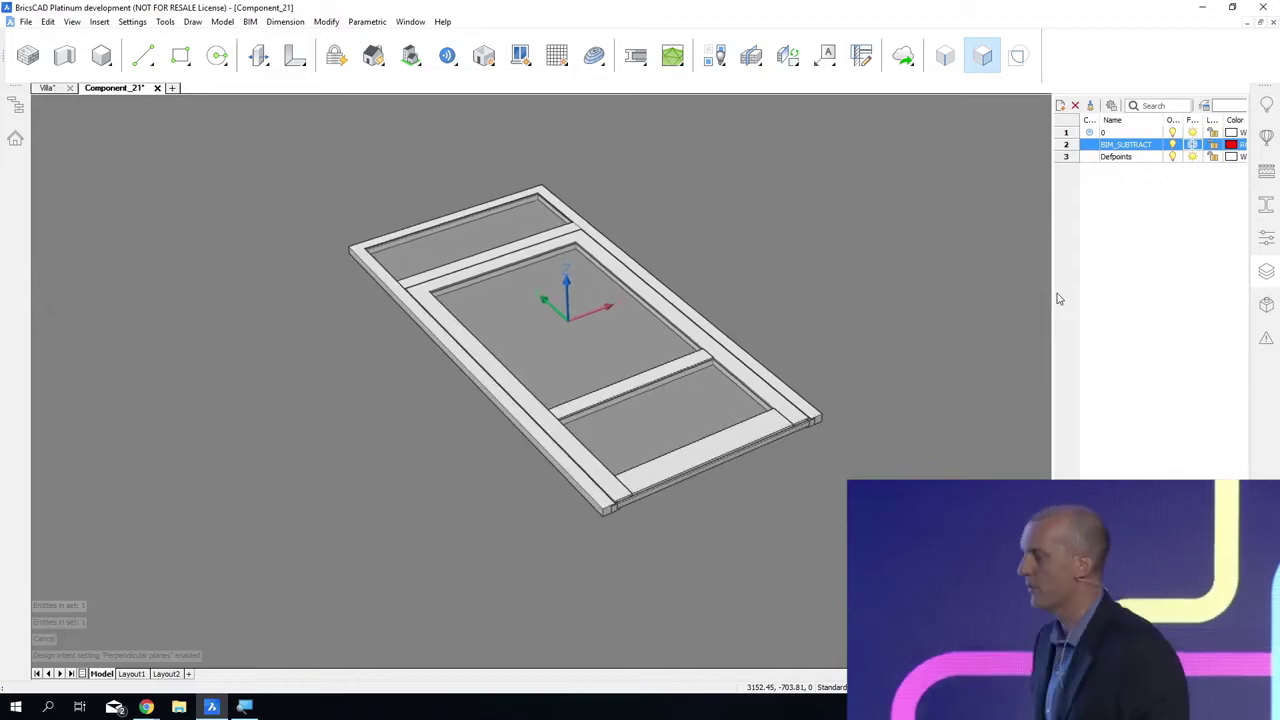
click(1265, 305)
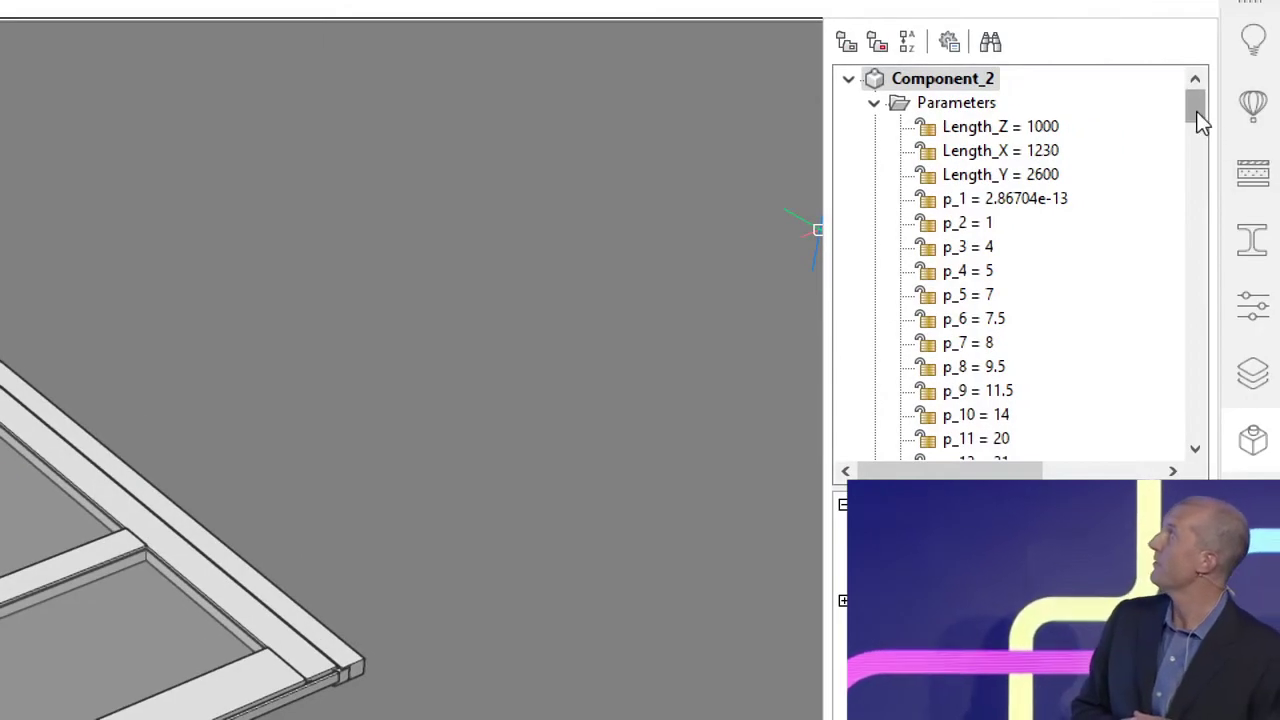
mouse_move(1200, 118)
mouse_down()
mouse_move(1206, 280)
mouse_move(1186, 109)
mouse_up()
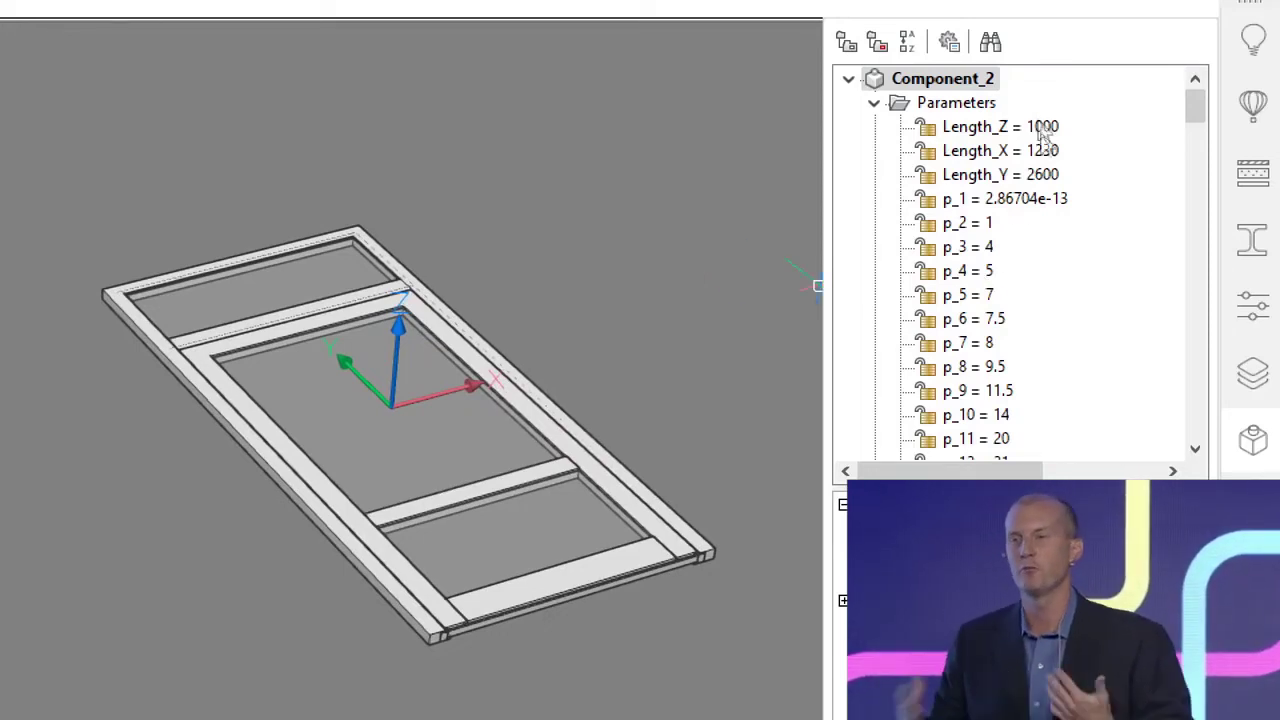
scroll(1055, 150, down, 5)
scroll(1063, 170, up, 5)
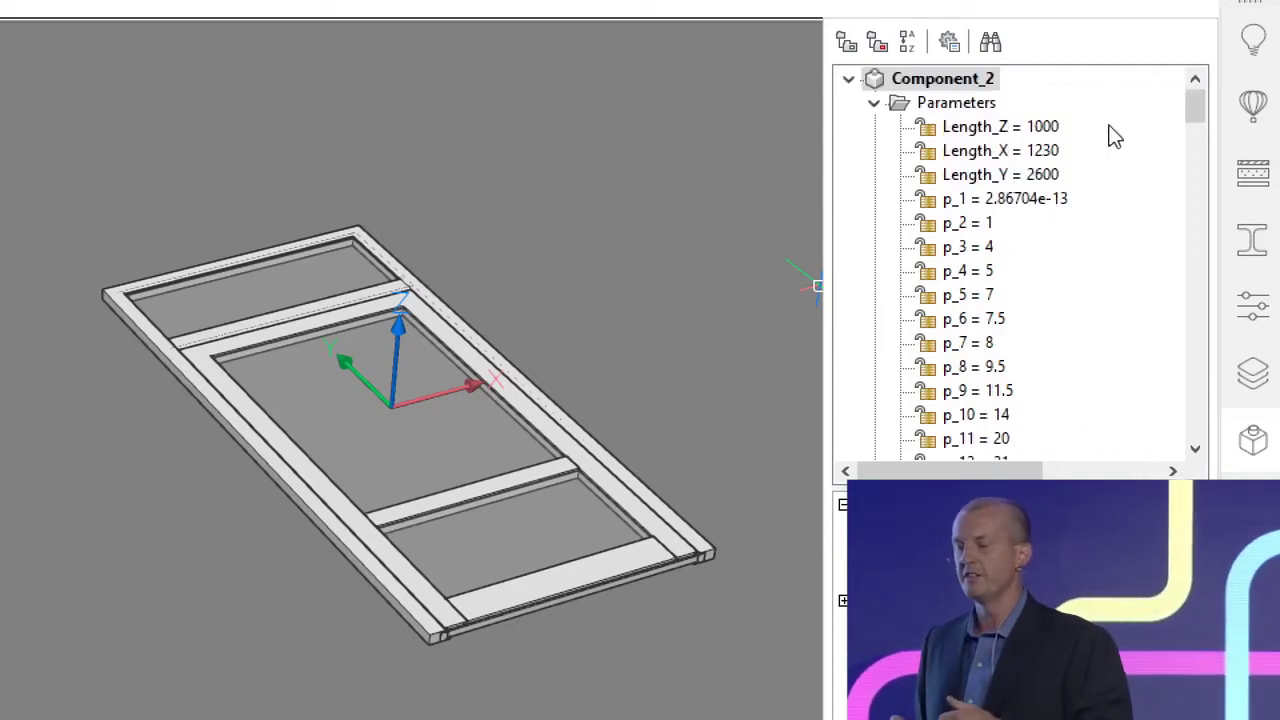
Step: Animate the door's Length_X parameter and rename it Width
right_click(1050, 158)
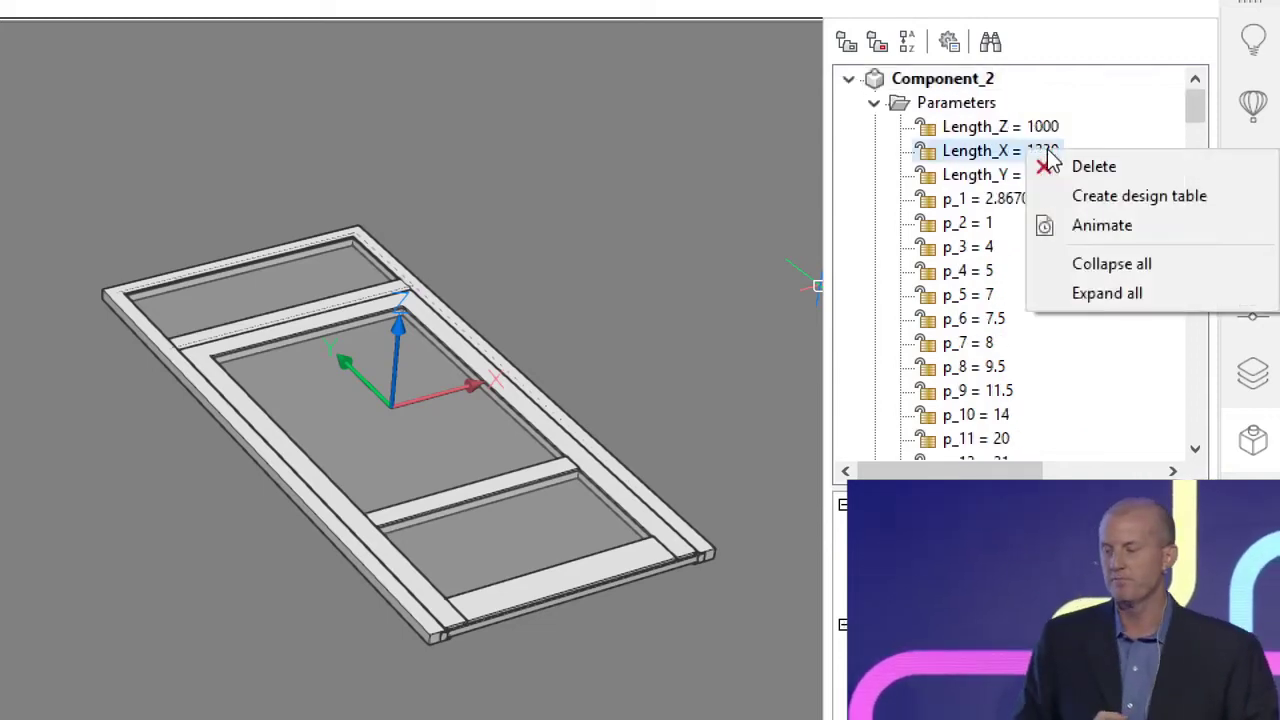
click(1088, 228)
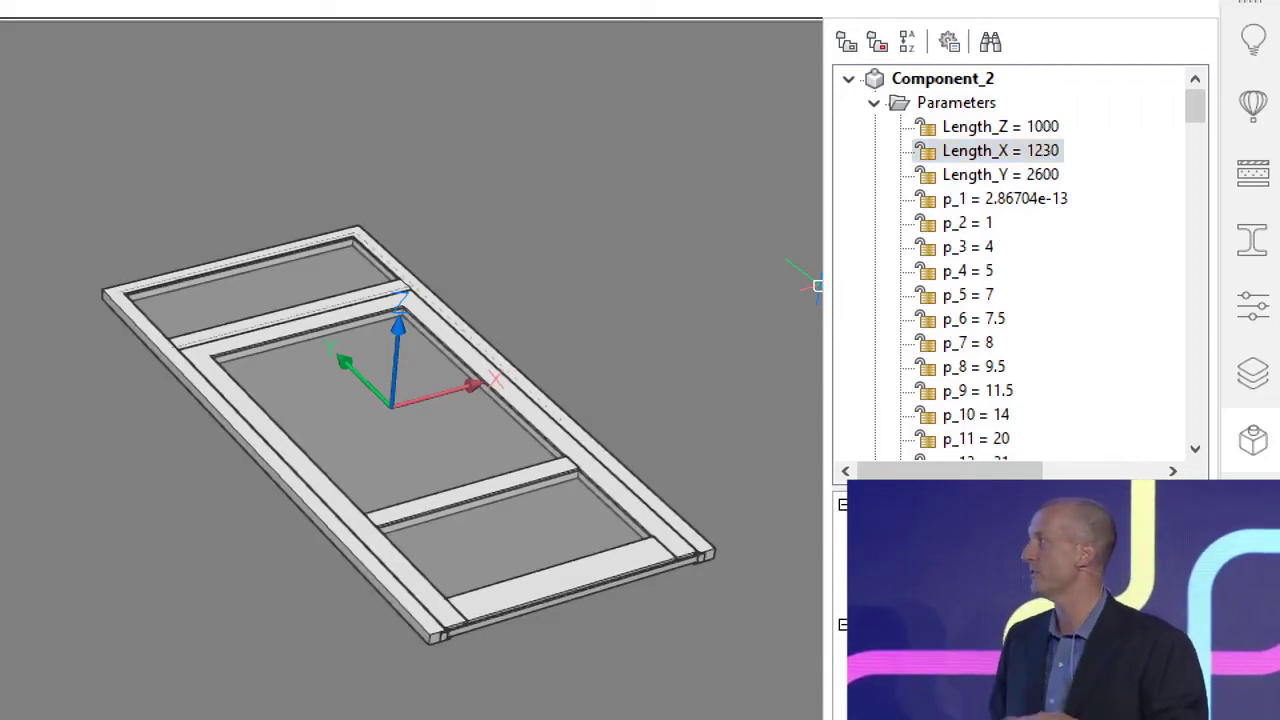
key(Return)
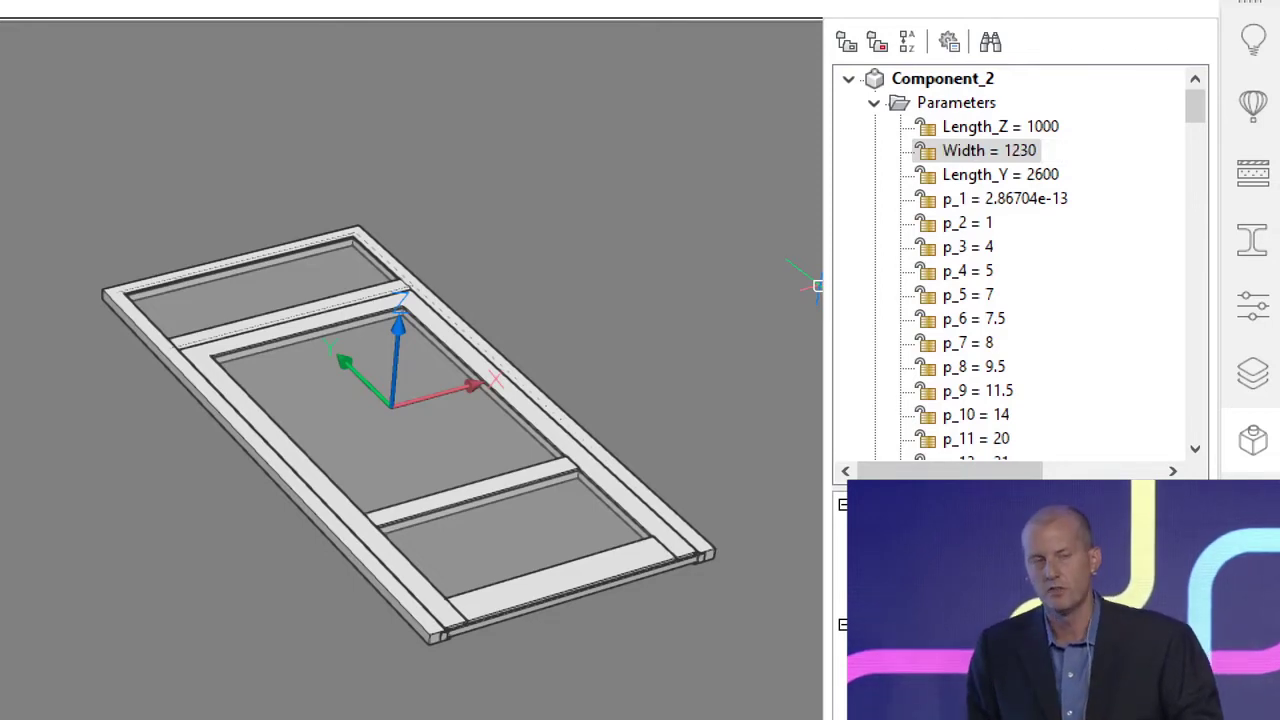
scroll(1063, 263, down, 3)
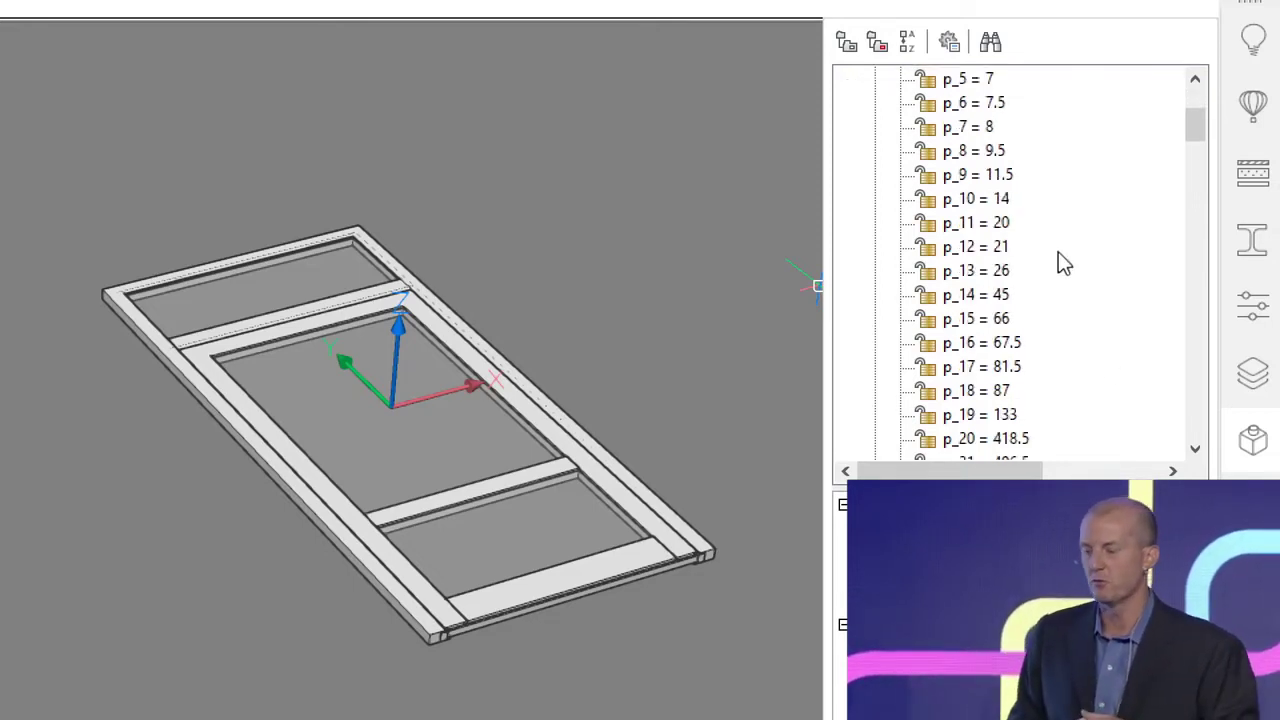
Step: Animate the door's p_21 parameter and rename it MB_Height
scroll(1063, 263, down, 2)
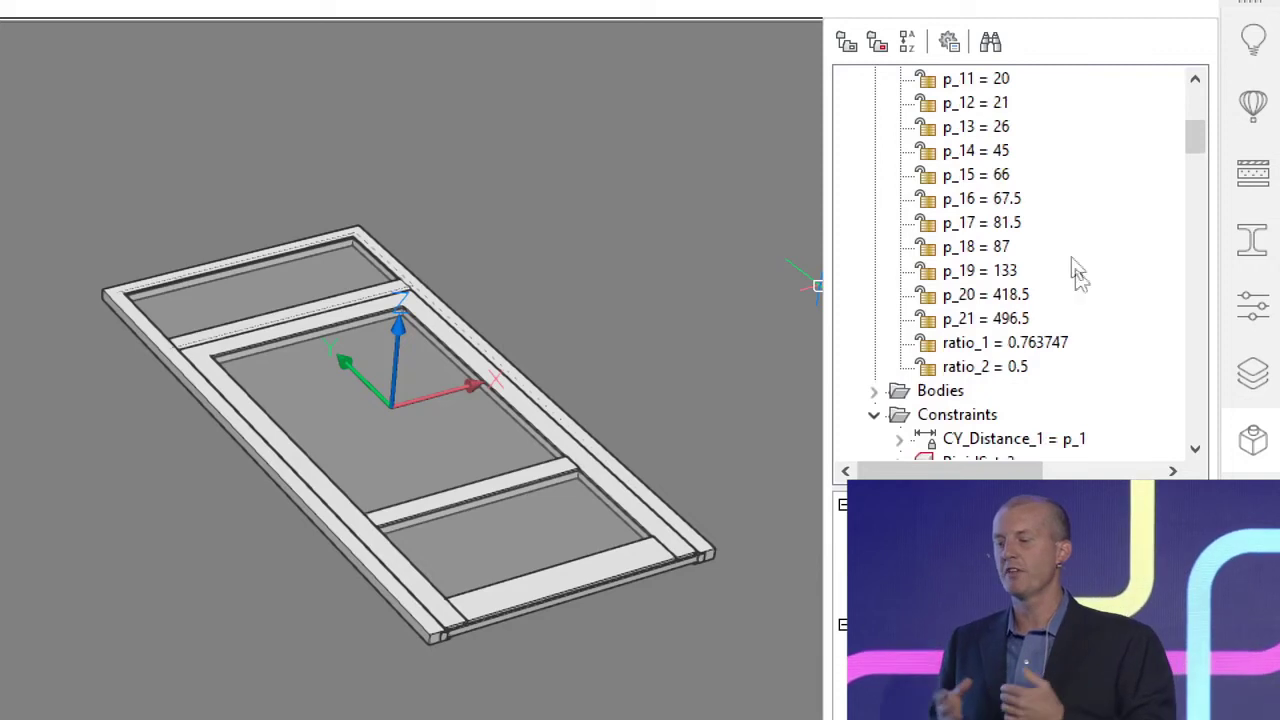
right_click(1003, 322)
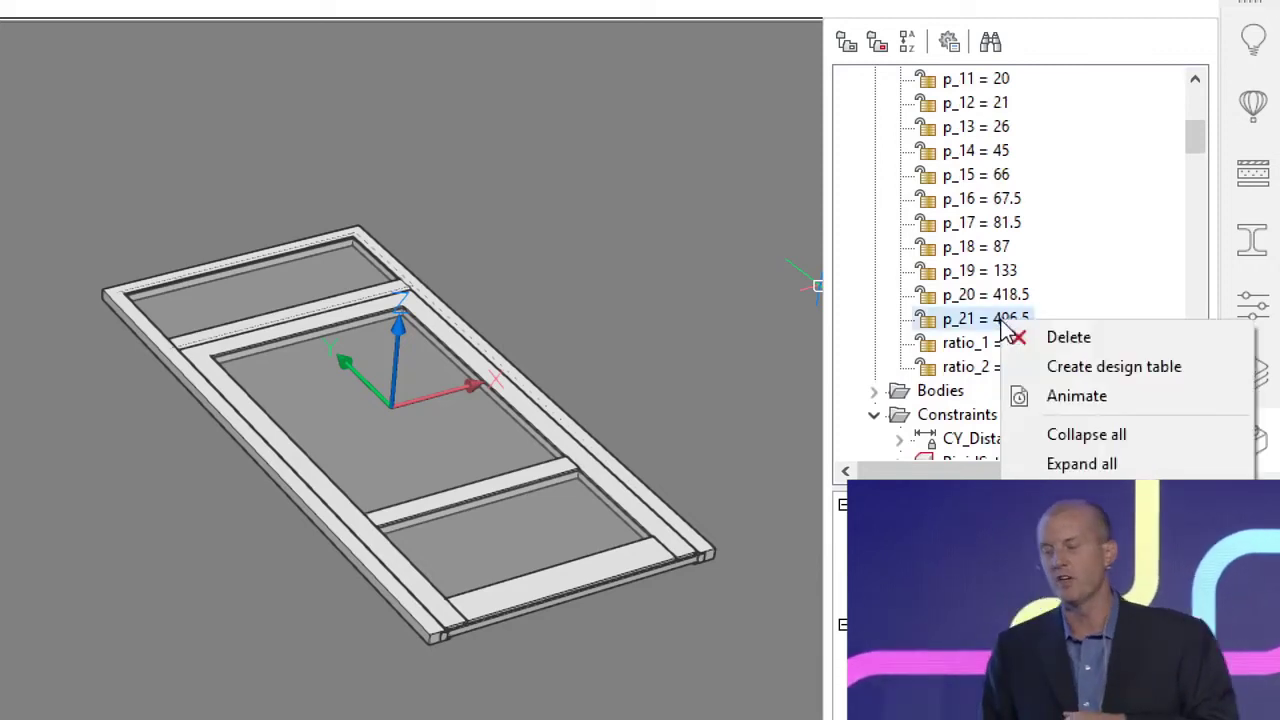
click(1100, 398)
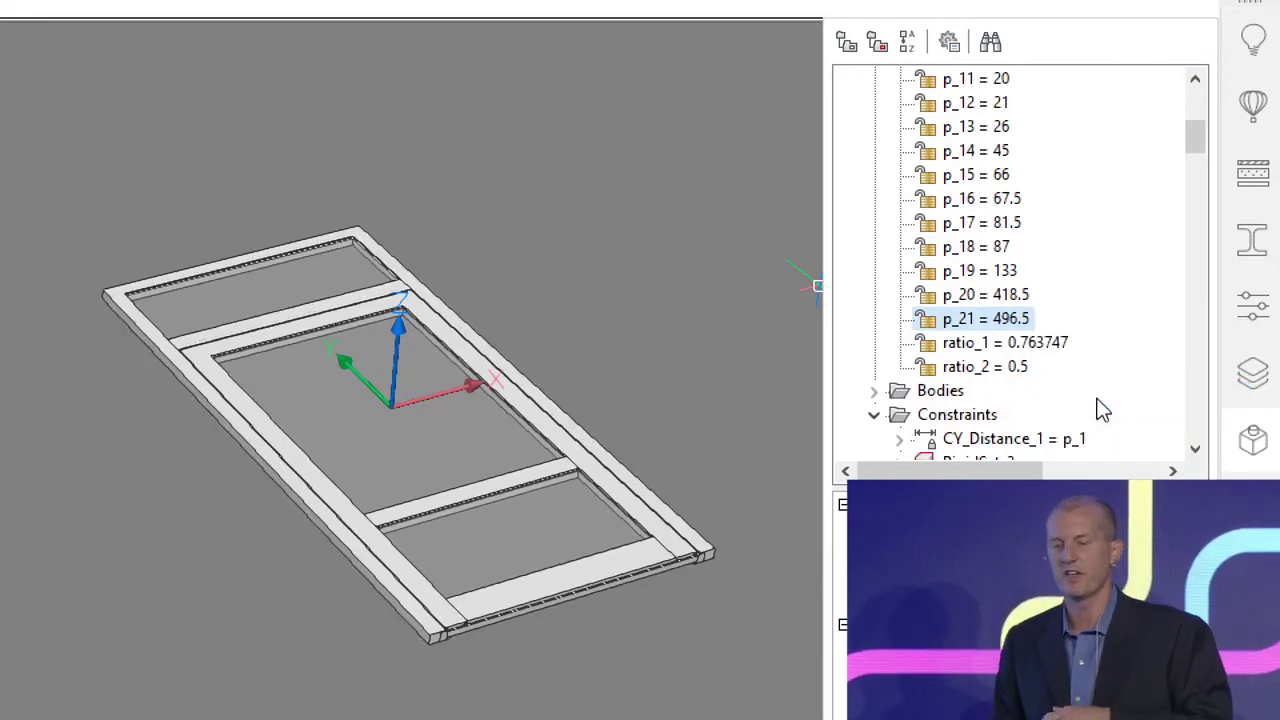
right_click(1013, 319)
click(973, 441)
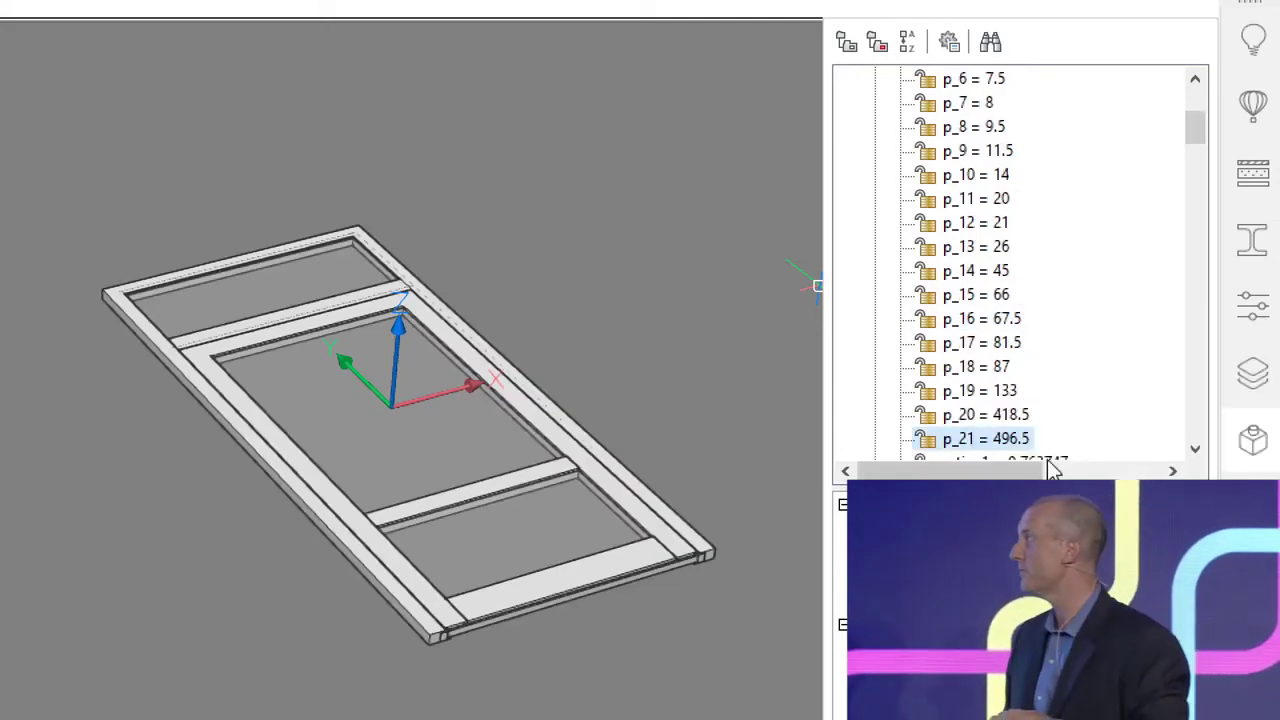
scroll(1050, 468, down, 1)
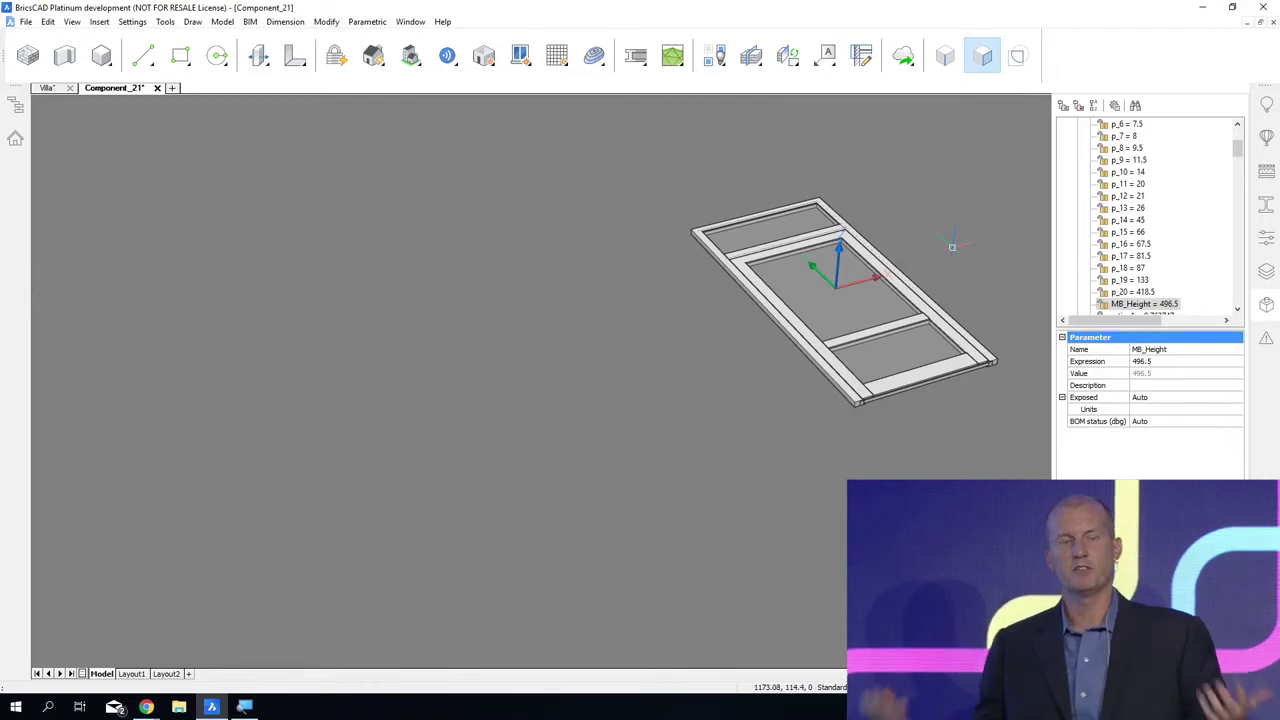
Step: Save the parametrized door component as a drawing named Door_Parametrized in the DEMO - Modern Villa folder
key(ctrl+s)
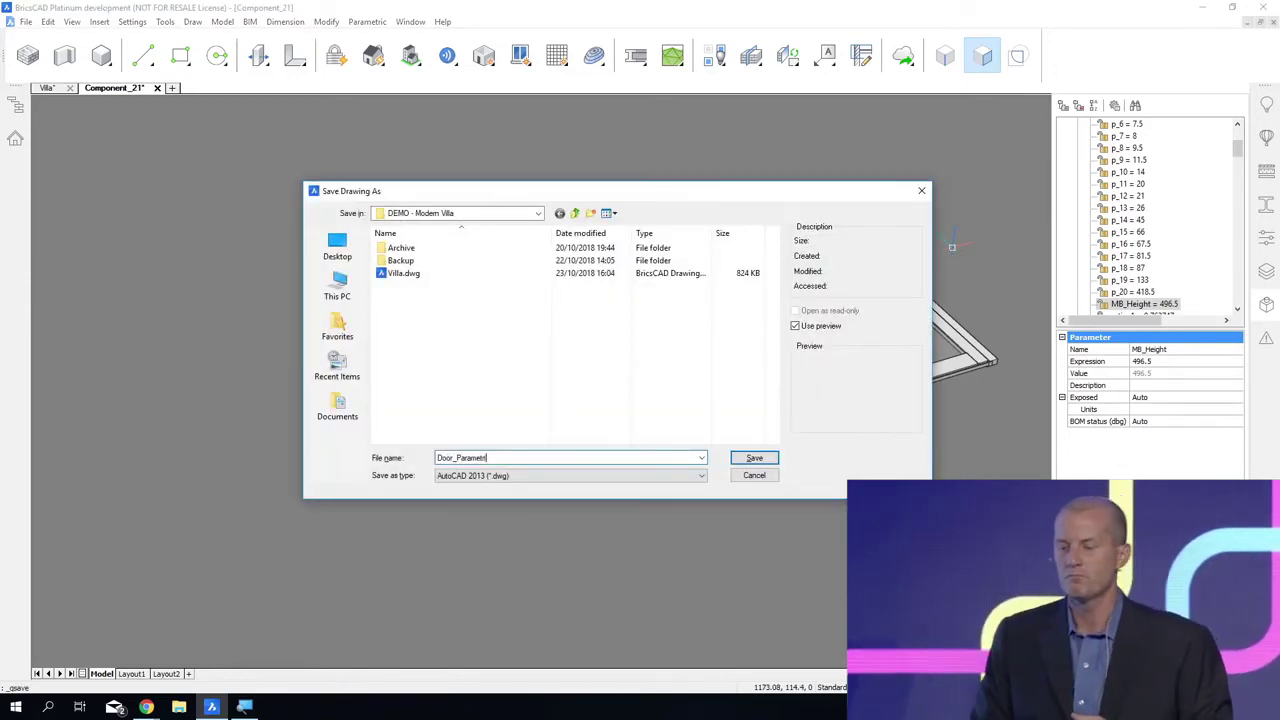
text(Door_Parametrized)
key(Return)
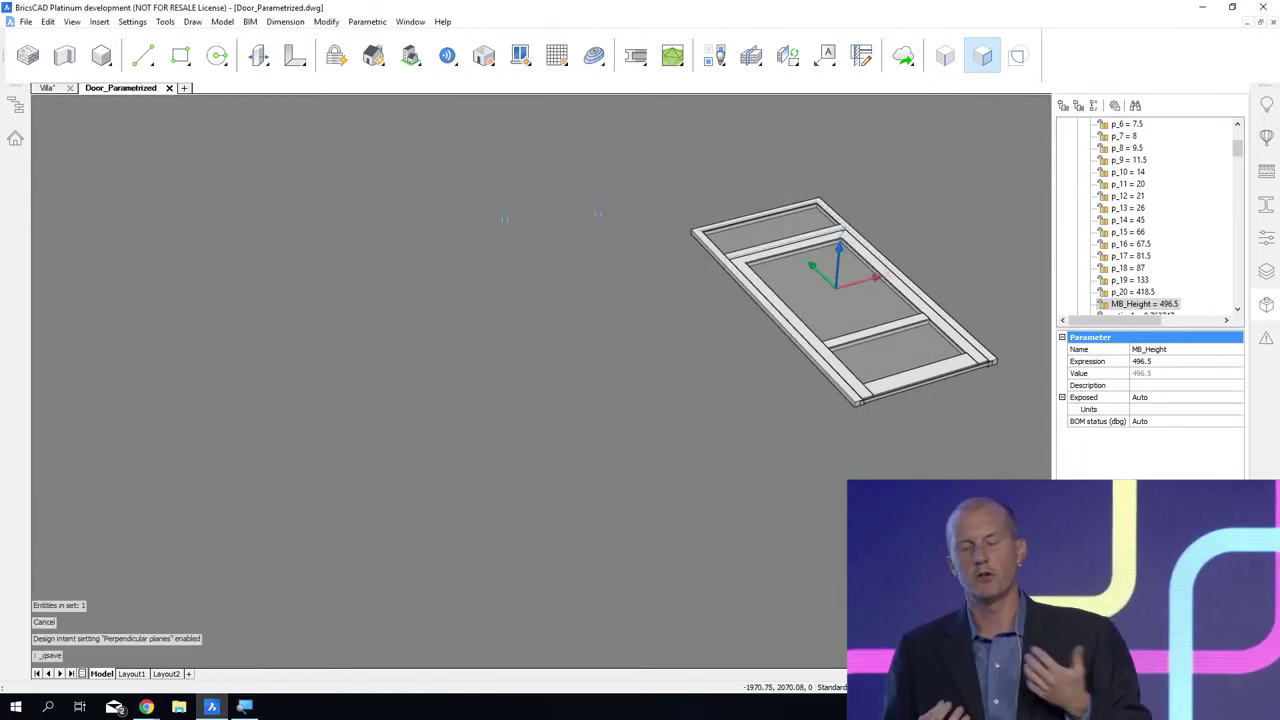
Step: Return to the Villa drawing and replace the terrace door with the component file Door_Parametrized.dwg
click(47, 88)
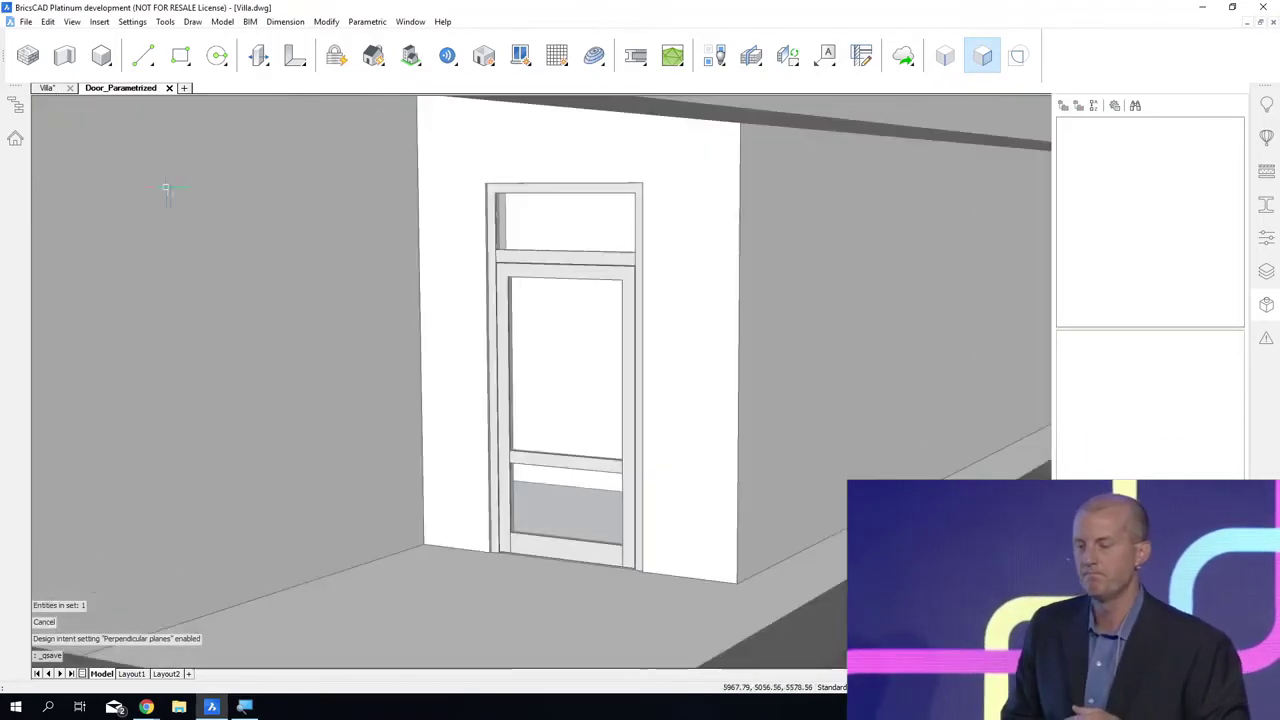
click(545, 258)
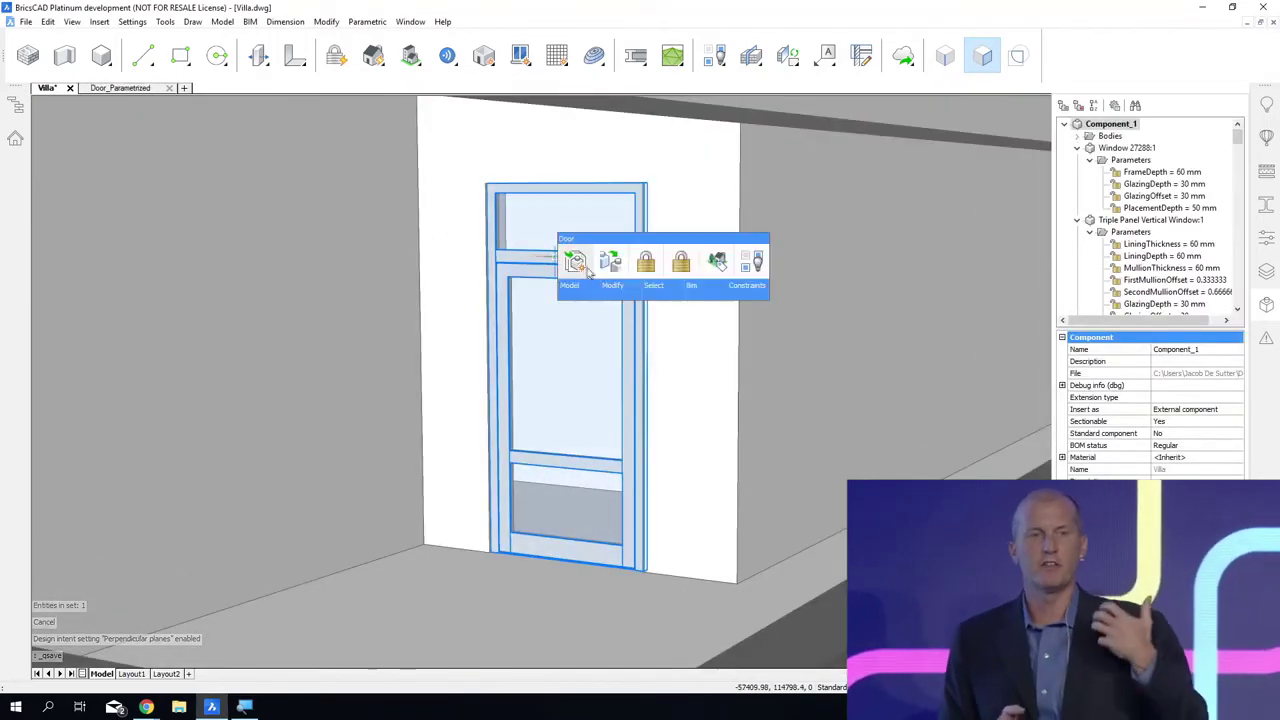
click(608, 264)
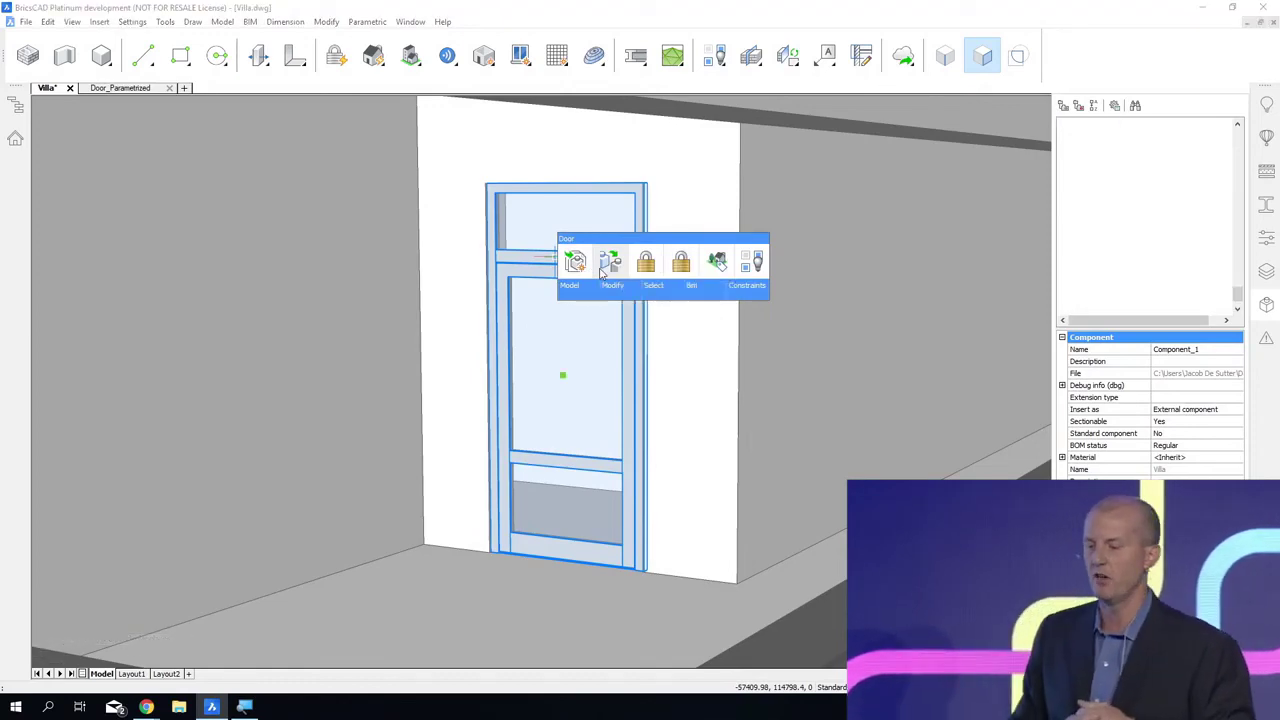
key(Return)
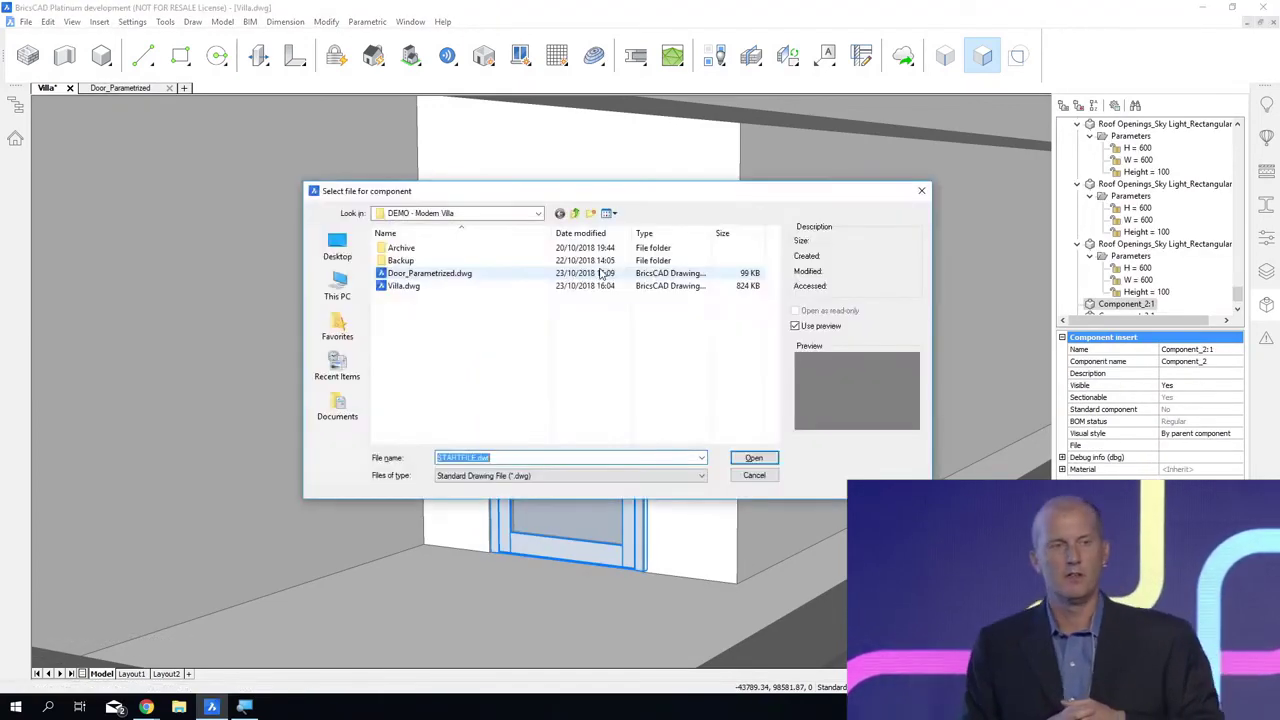
click(532, 278)
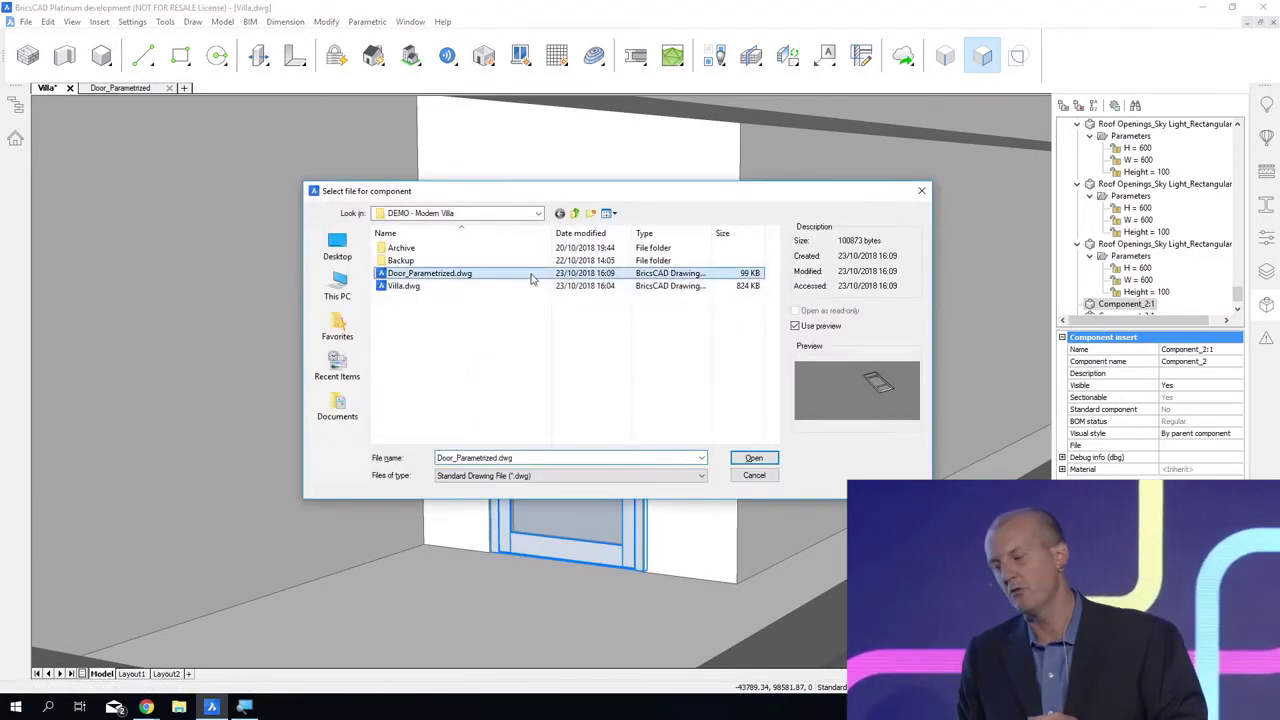
click(753, 458)
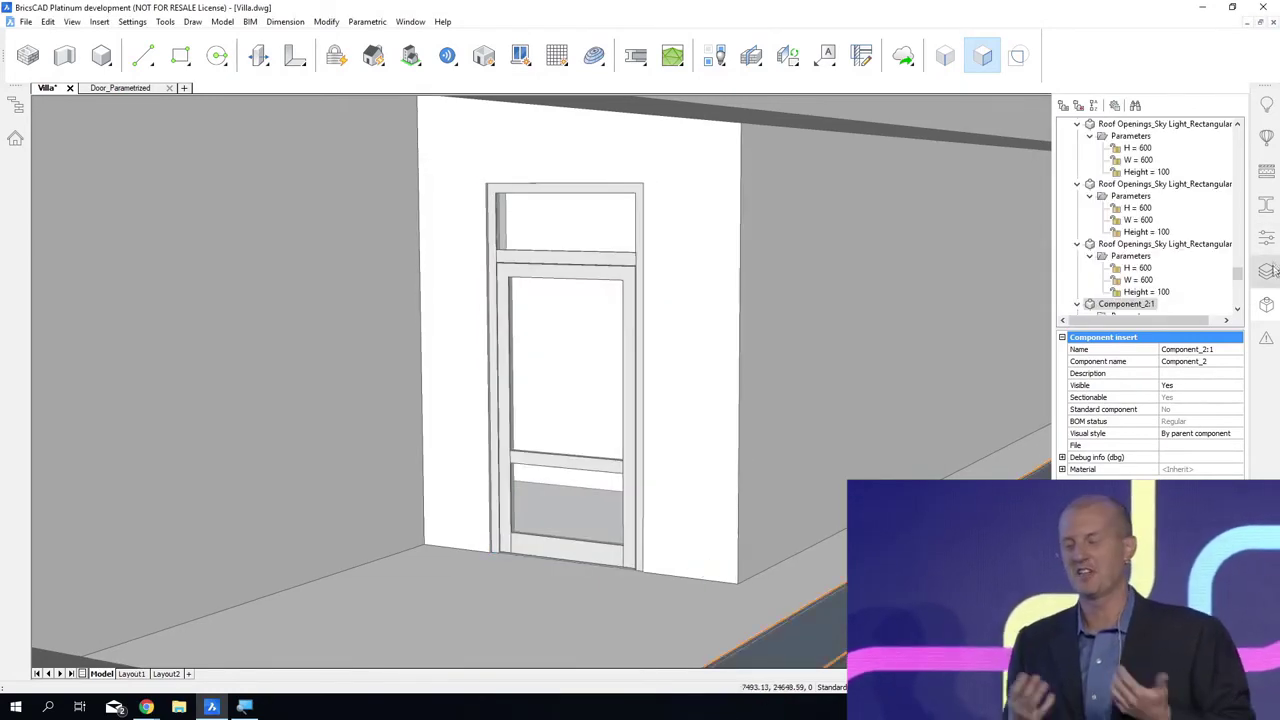
Step: Set the replaced terrace door's Width parameter to 1500 in its properties
click(1266, 237)
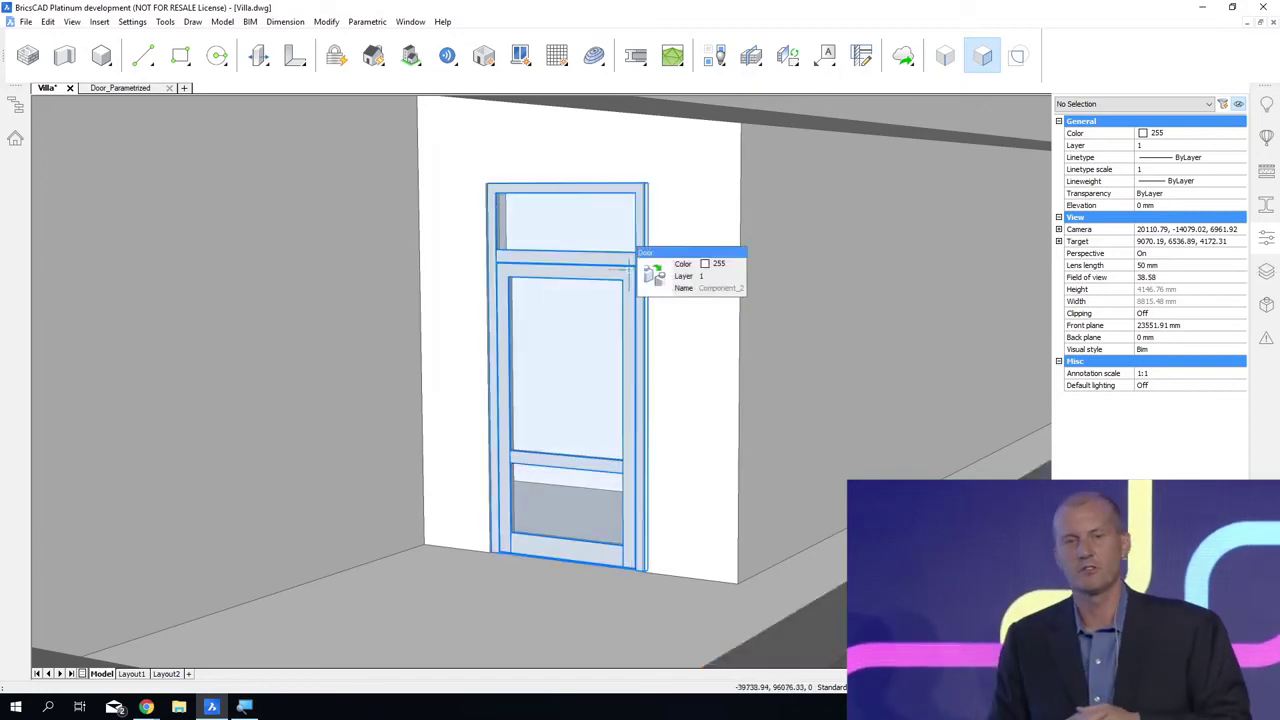
click(641, 275)
scroll(1210, 390, down, 5)
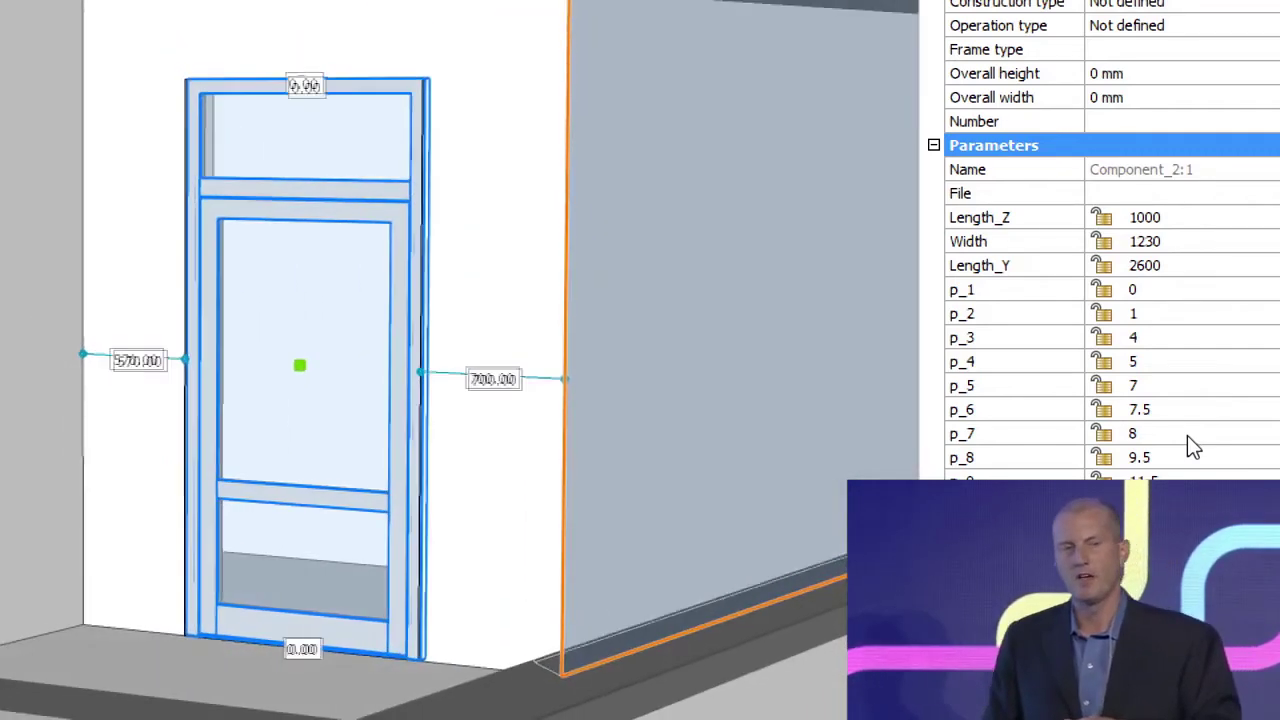
click(1156, 242)
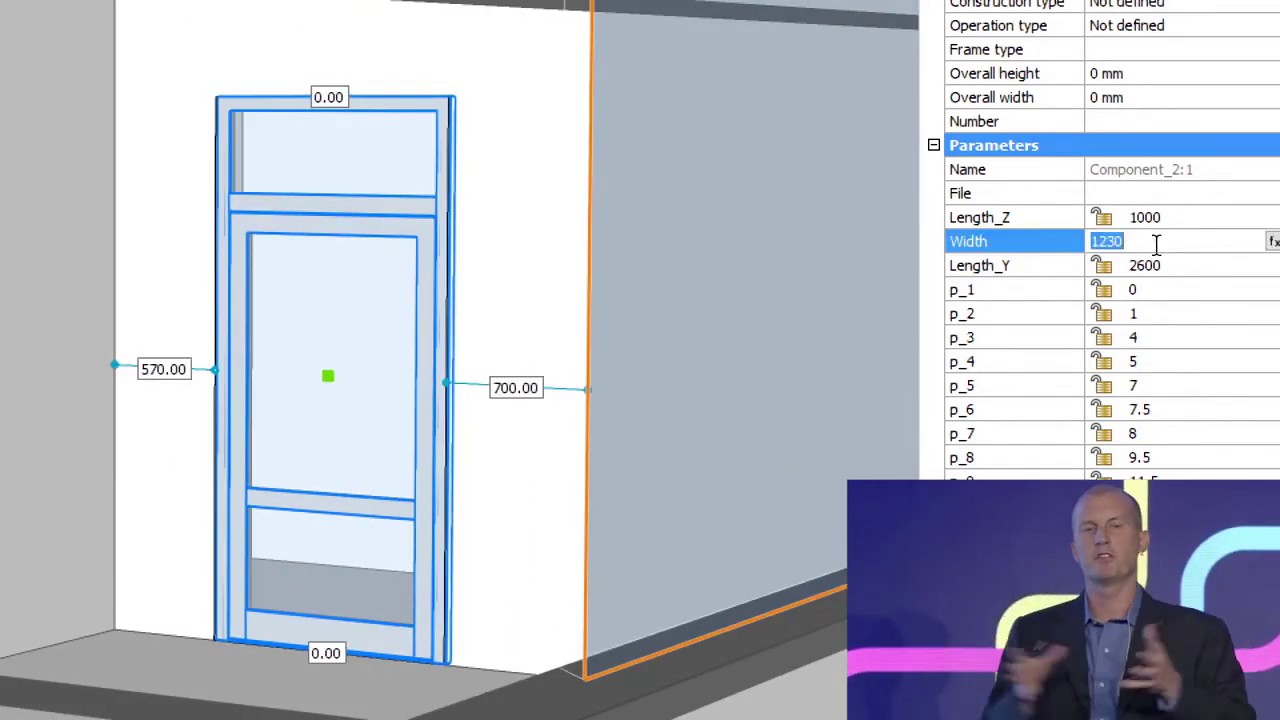
text(1500)
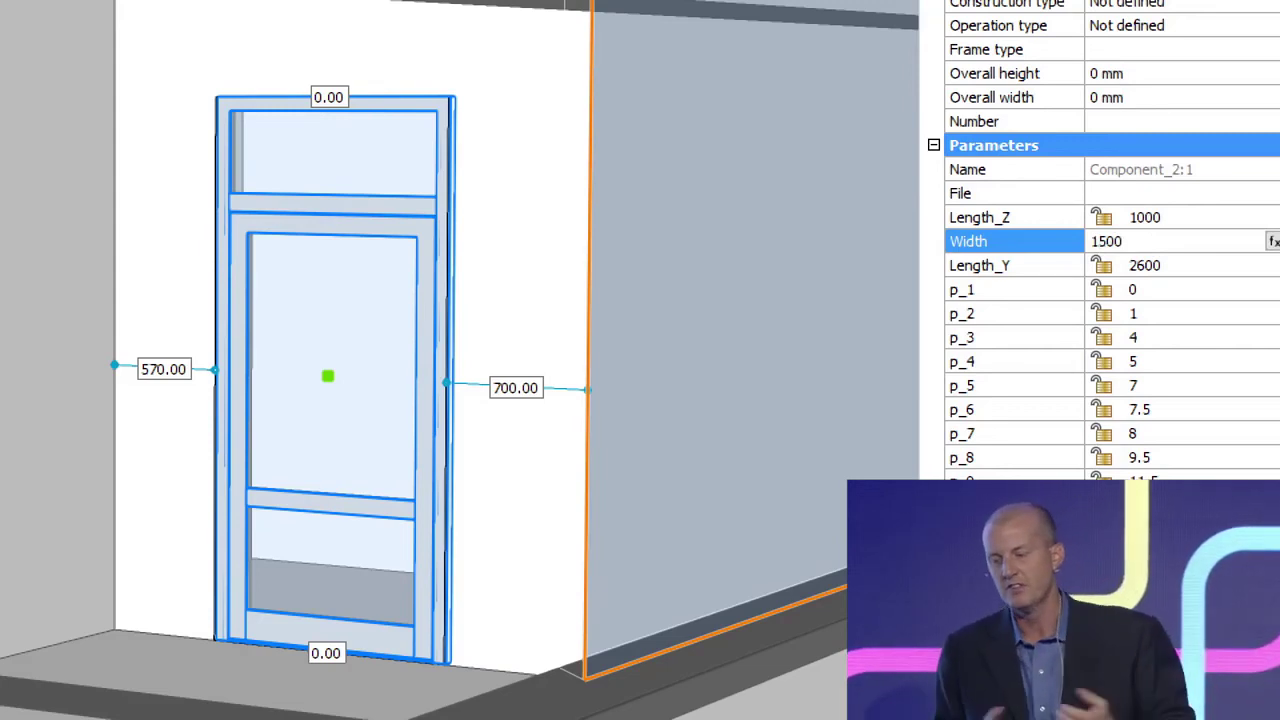
key(Return)
key(Escape)
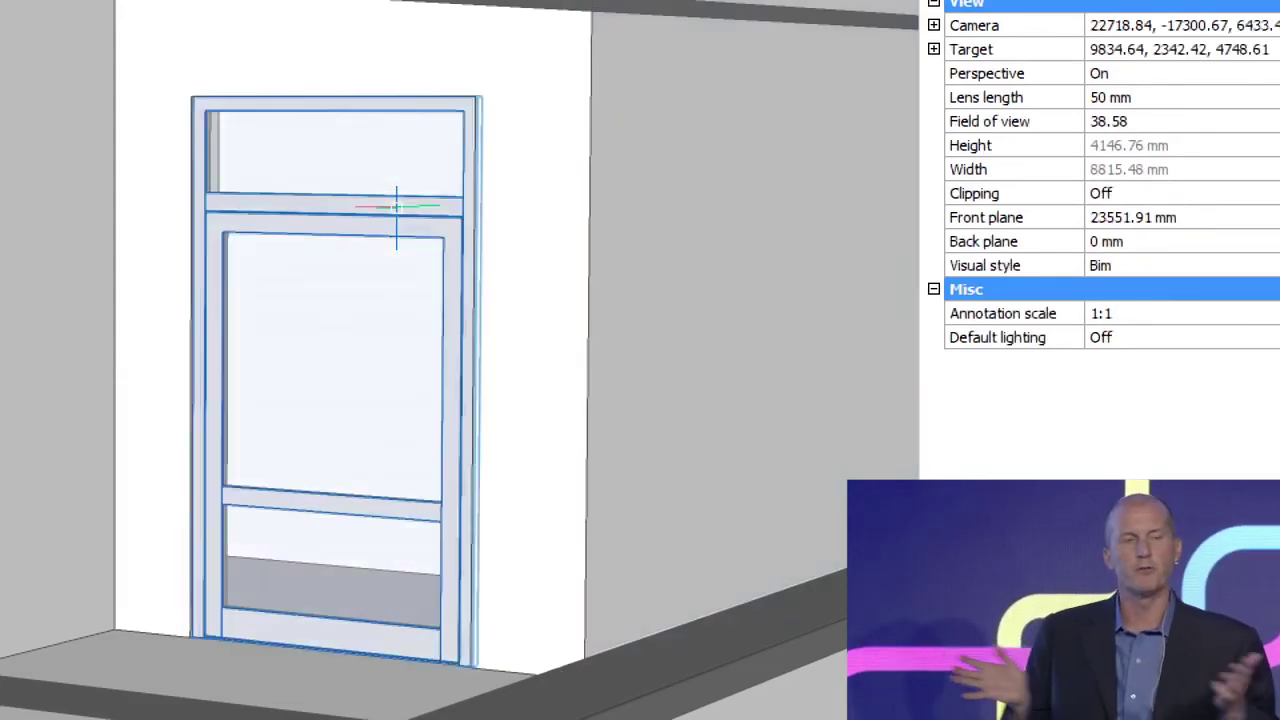
Step: Set the terrace door's MB_Height parameter to 800 to raise its middle bar
click(392, 125)
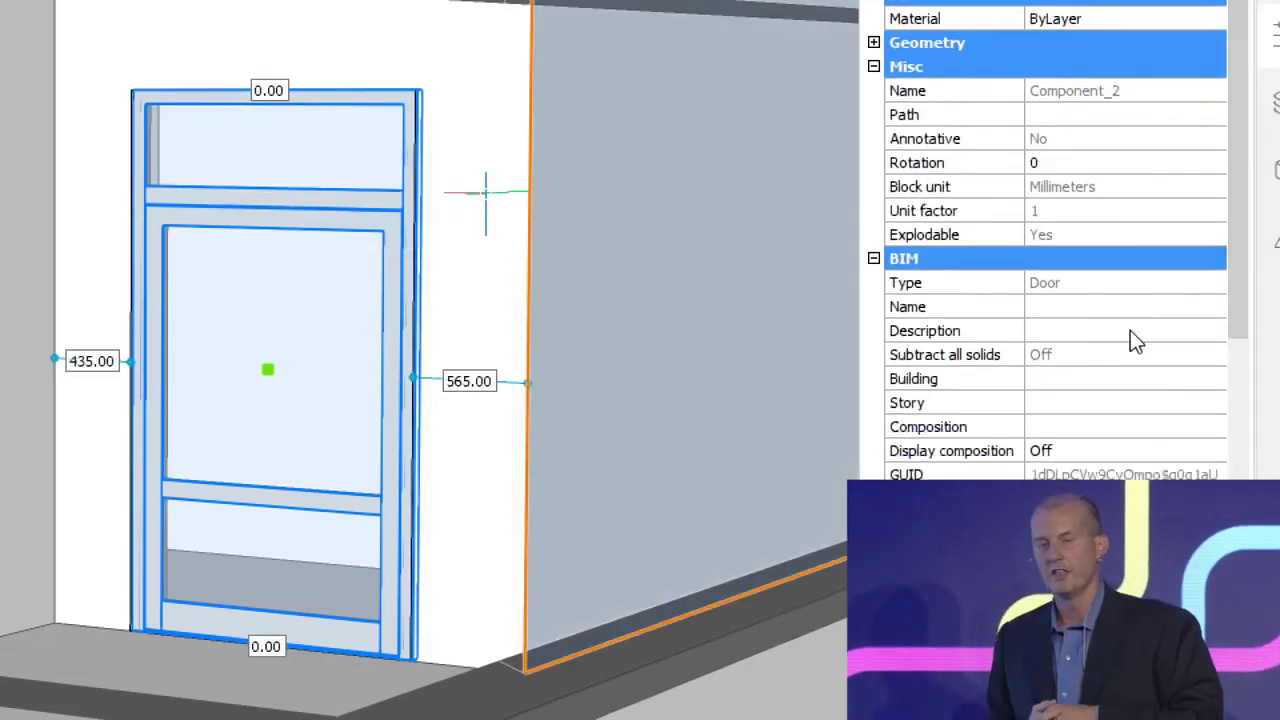
scroll(1130, 340, down, 10)
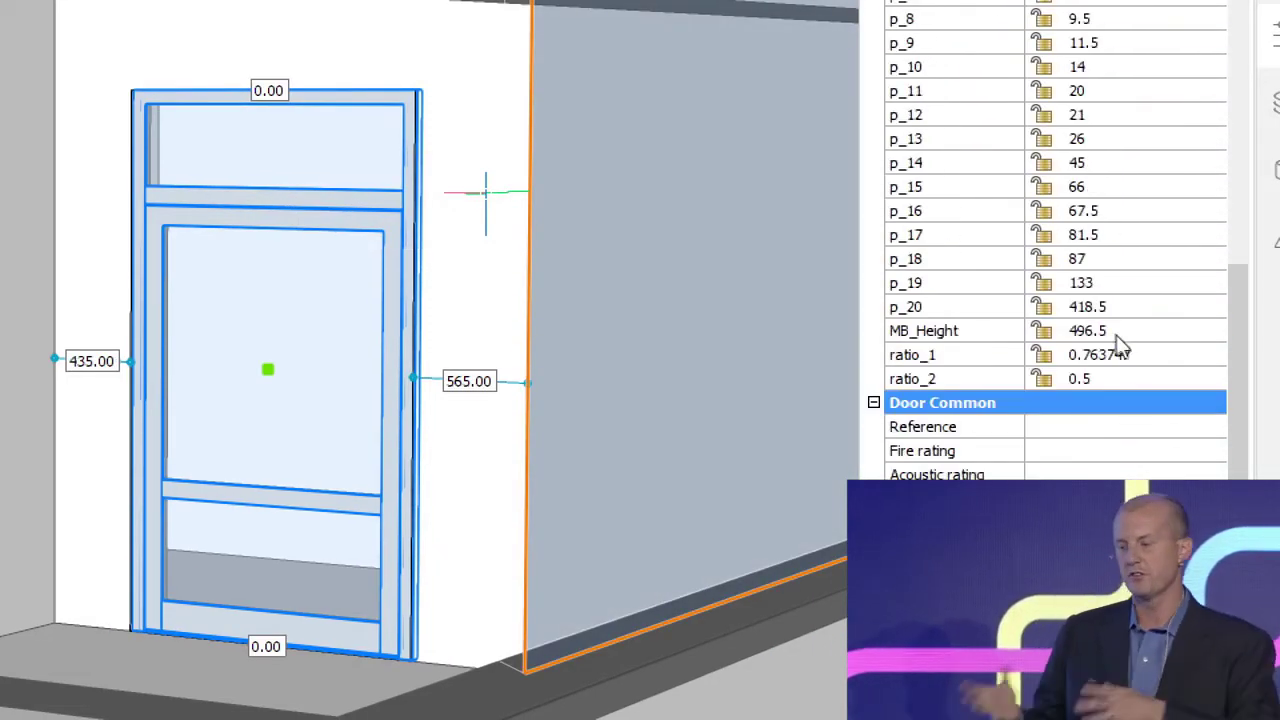
click(1112, 330)
text(80)
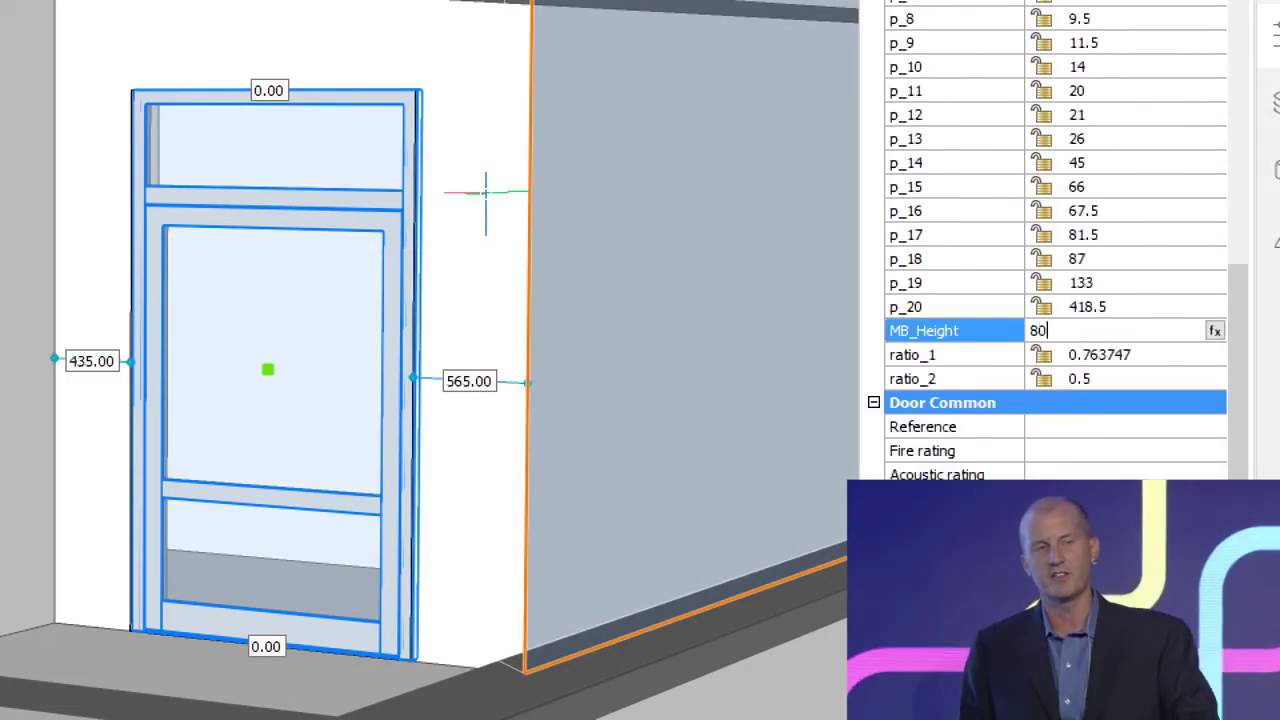
text(0)
key(Return)
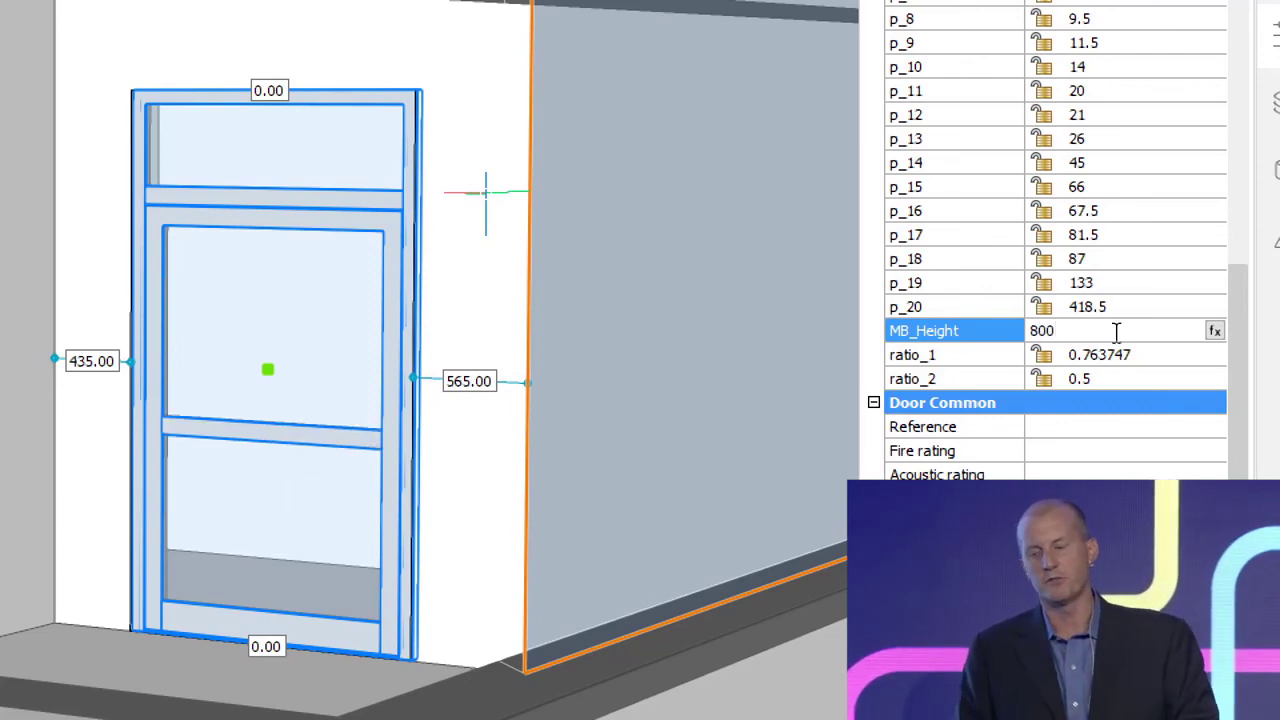
key(Escape)
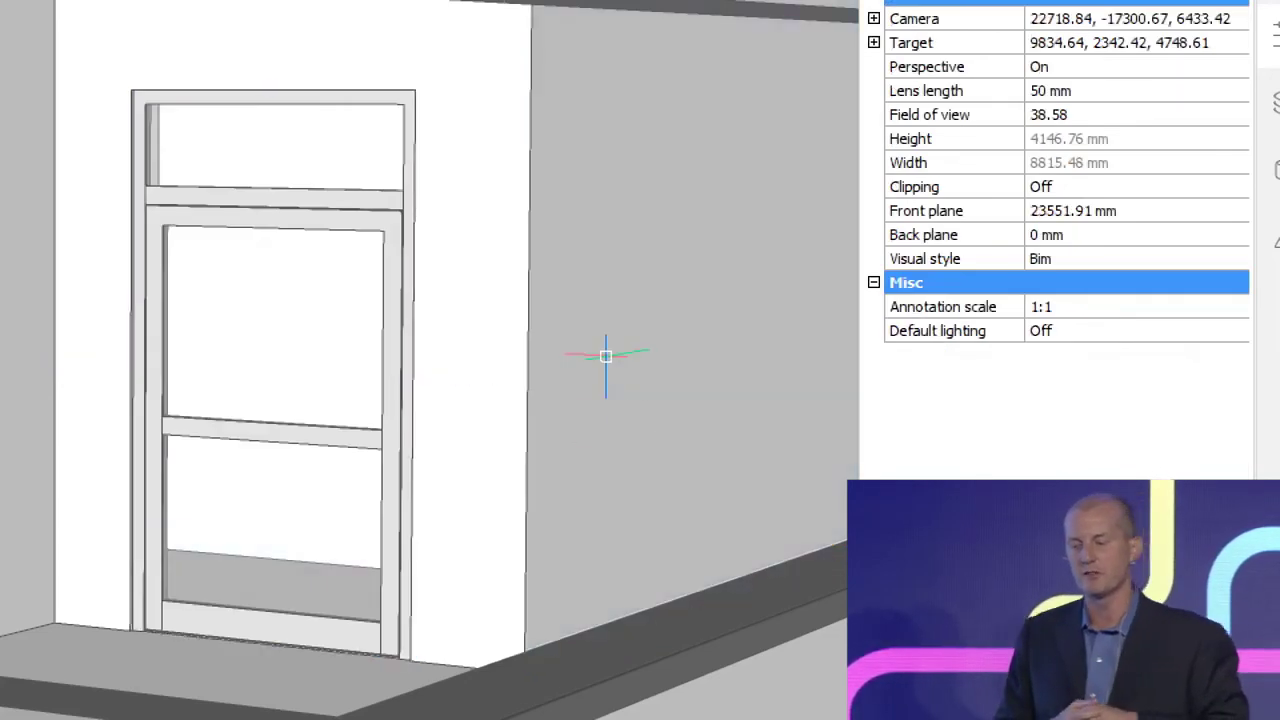
Step: Hide the properties display and save the Villa drawing with the whole villa in view
mouse_move(631, 617)
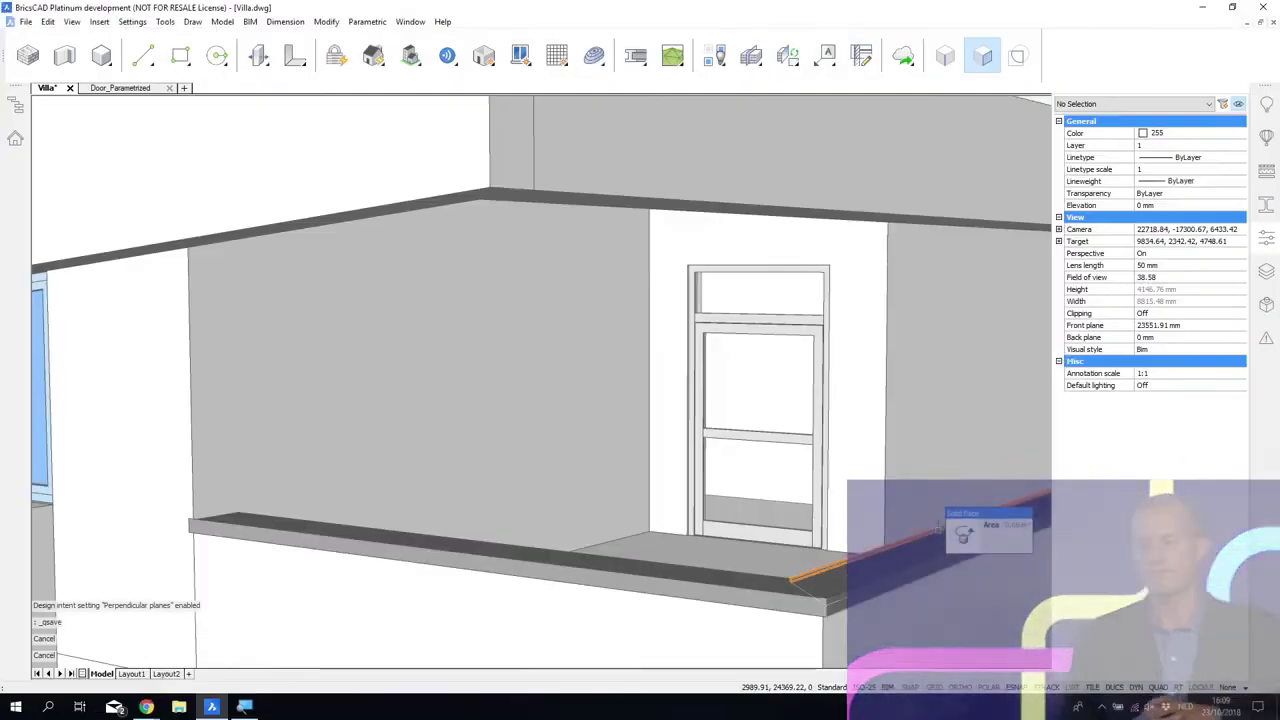
shift+middle_drag(938, 527, 375, 321)
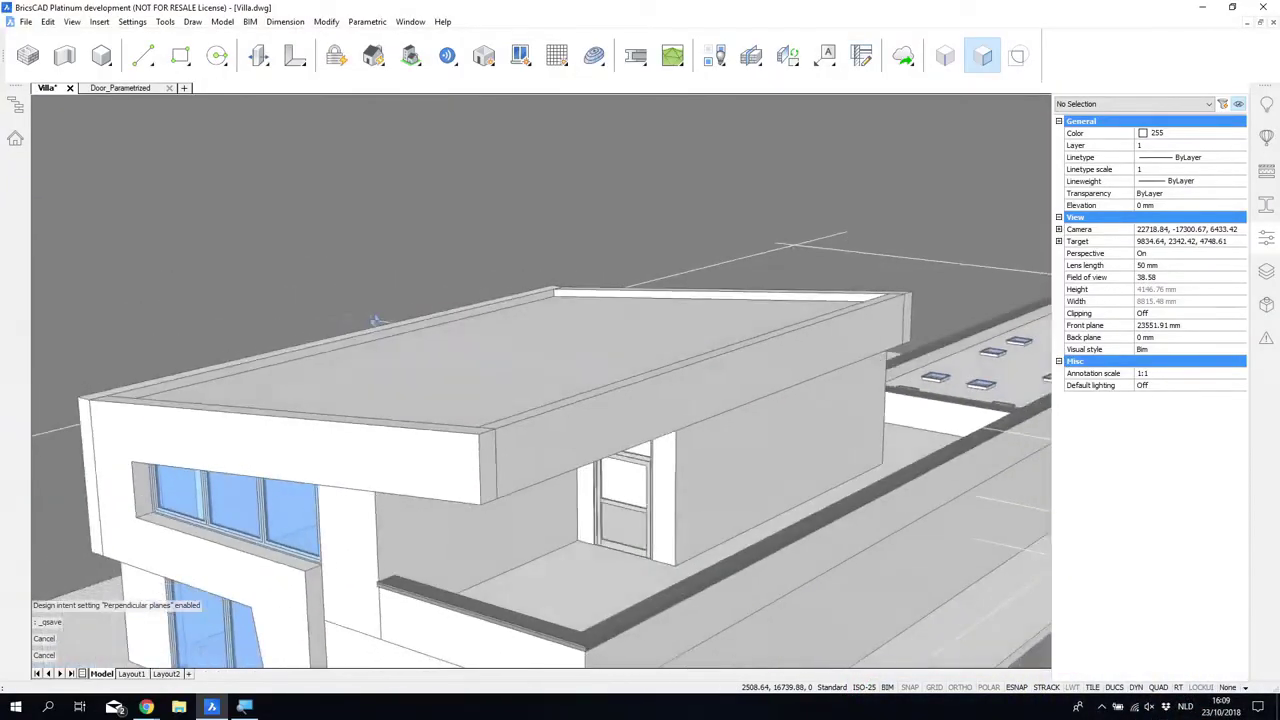
shift+middle_drag(900, 500, 860, 610)
scroll(858, 629, down, 4)
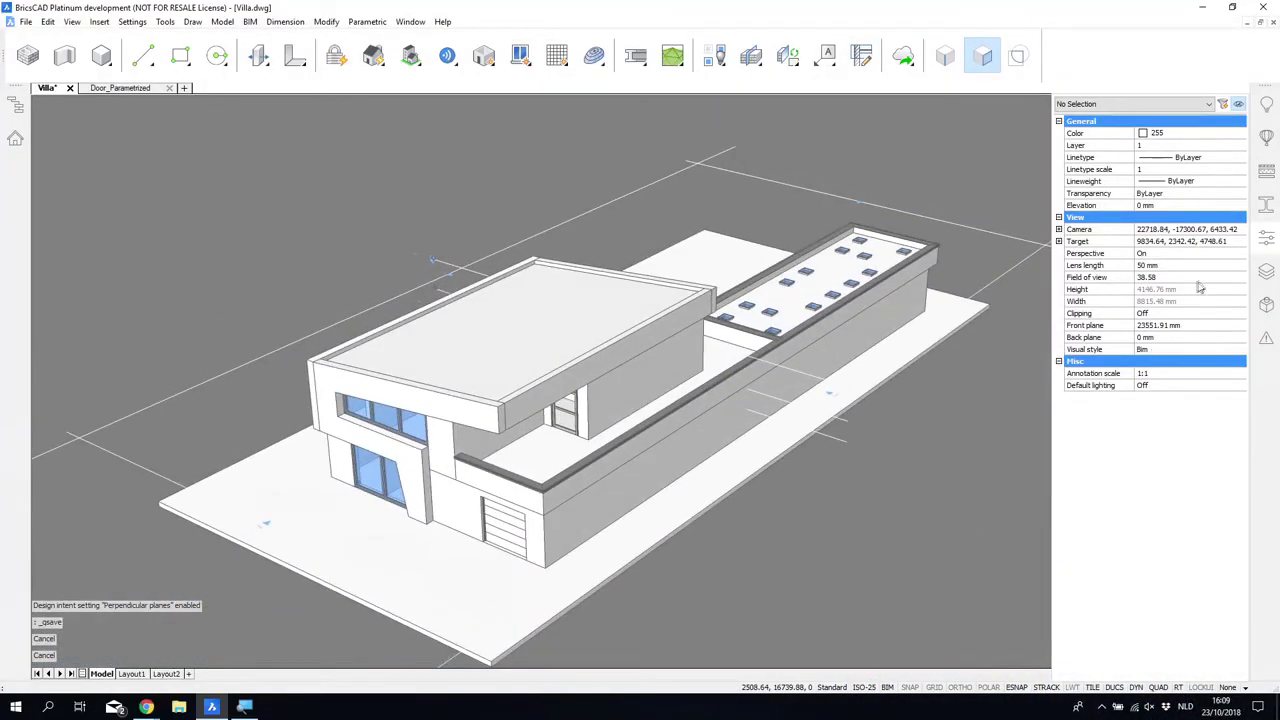
click(1266, 238)
scroll(1000, 487, down, 2)
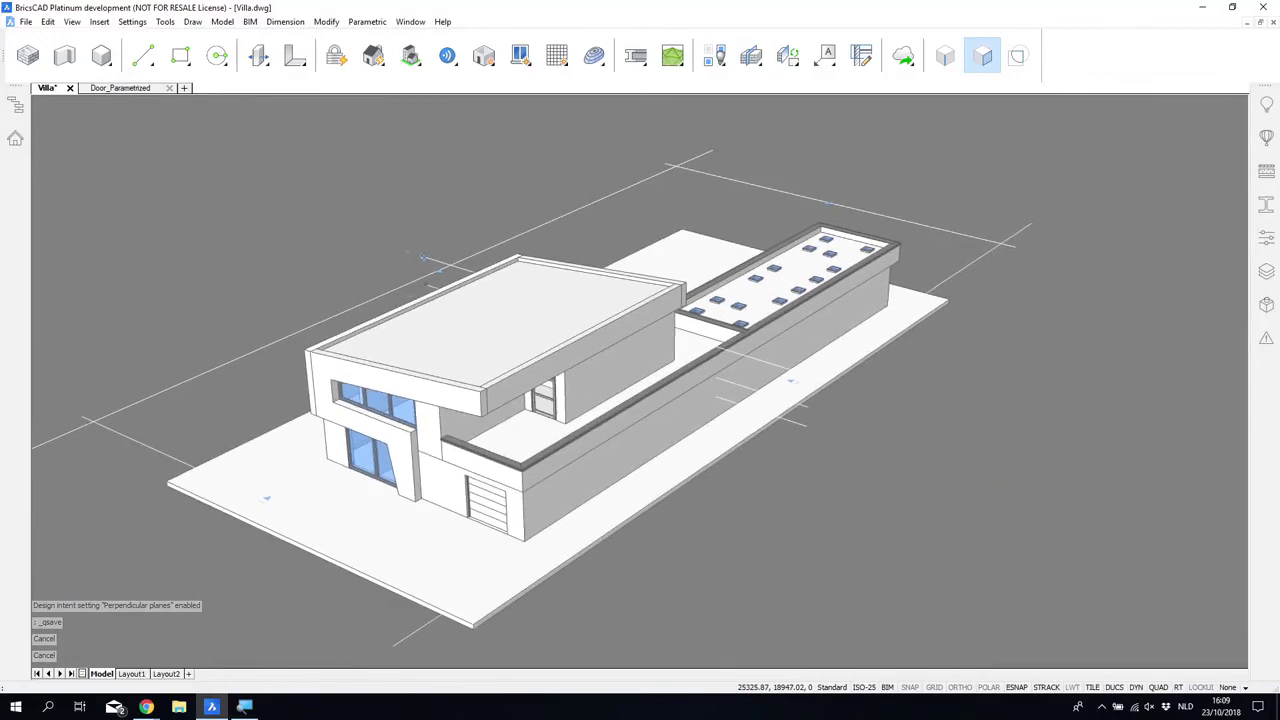
shift+middle_drag(962, 480, 999, 486)
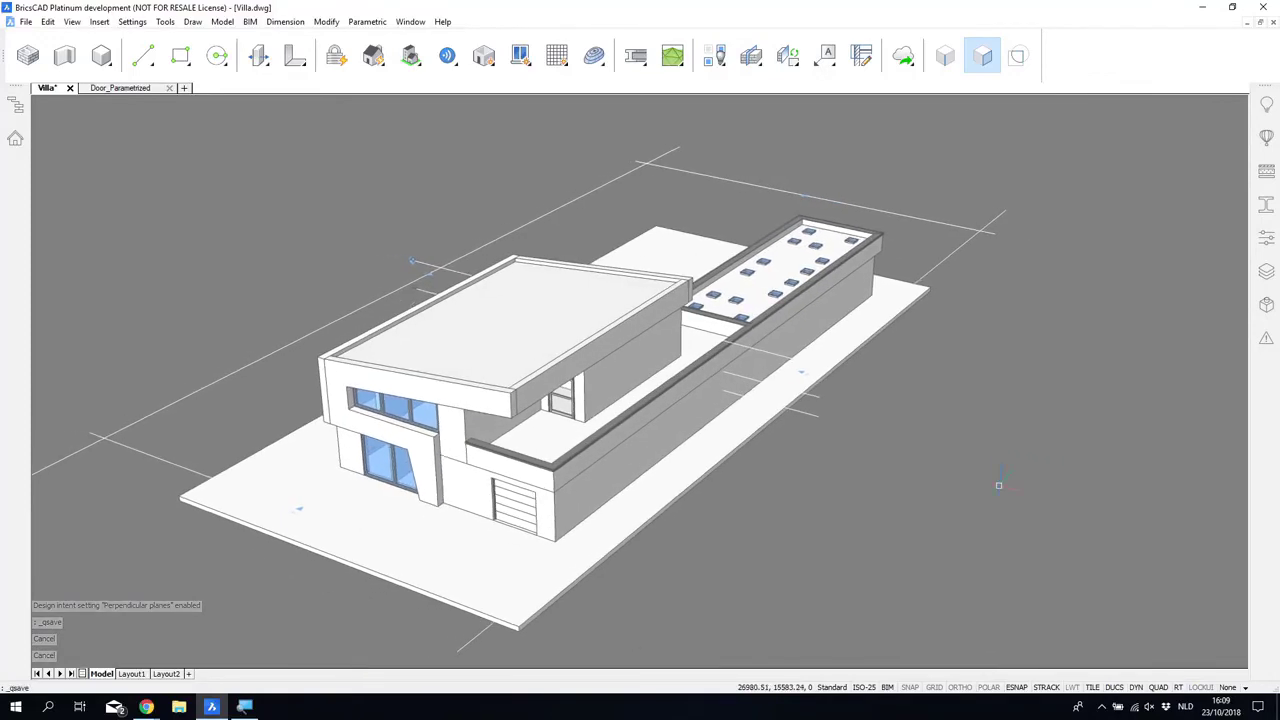
key(ctrl+s)
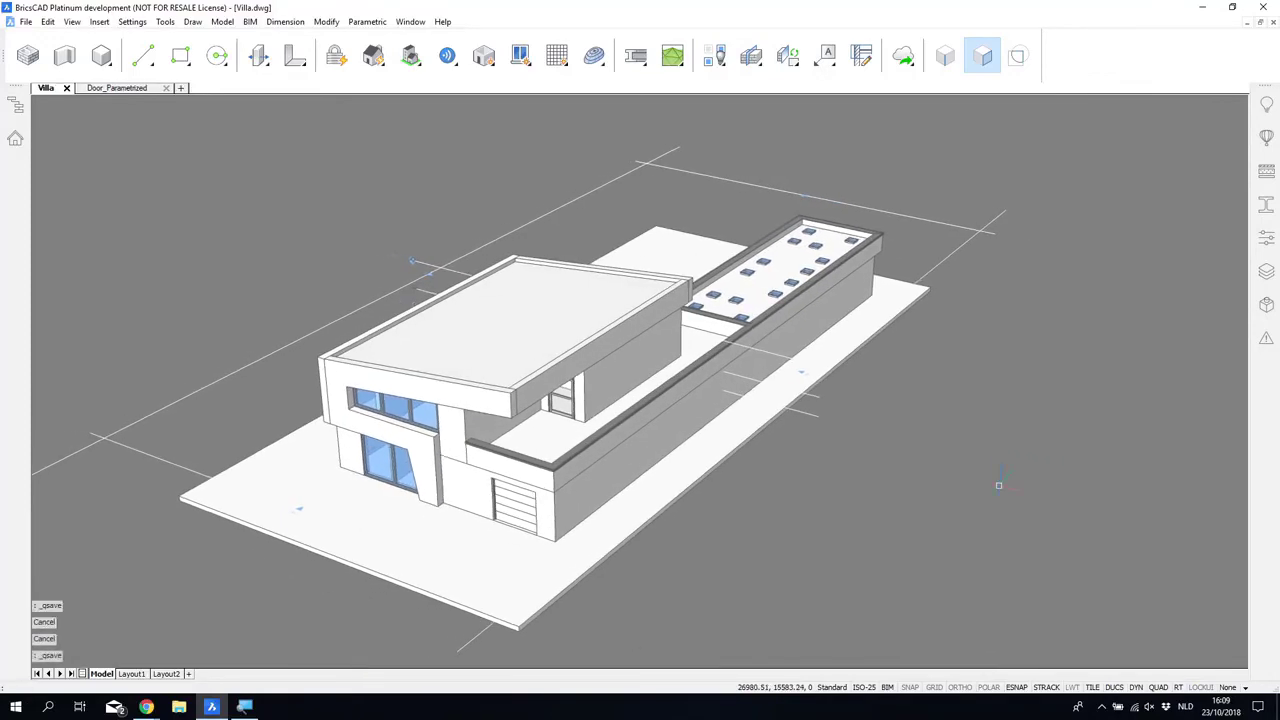